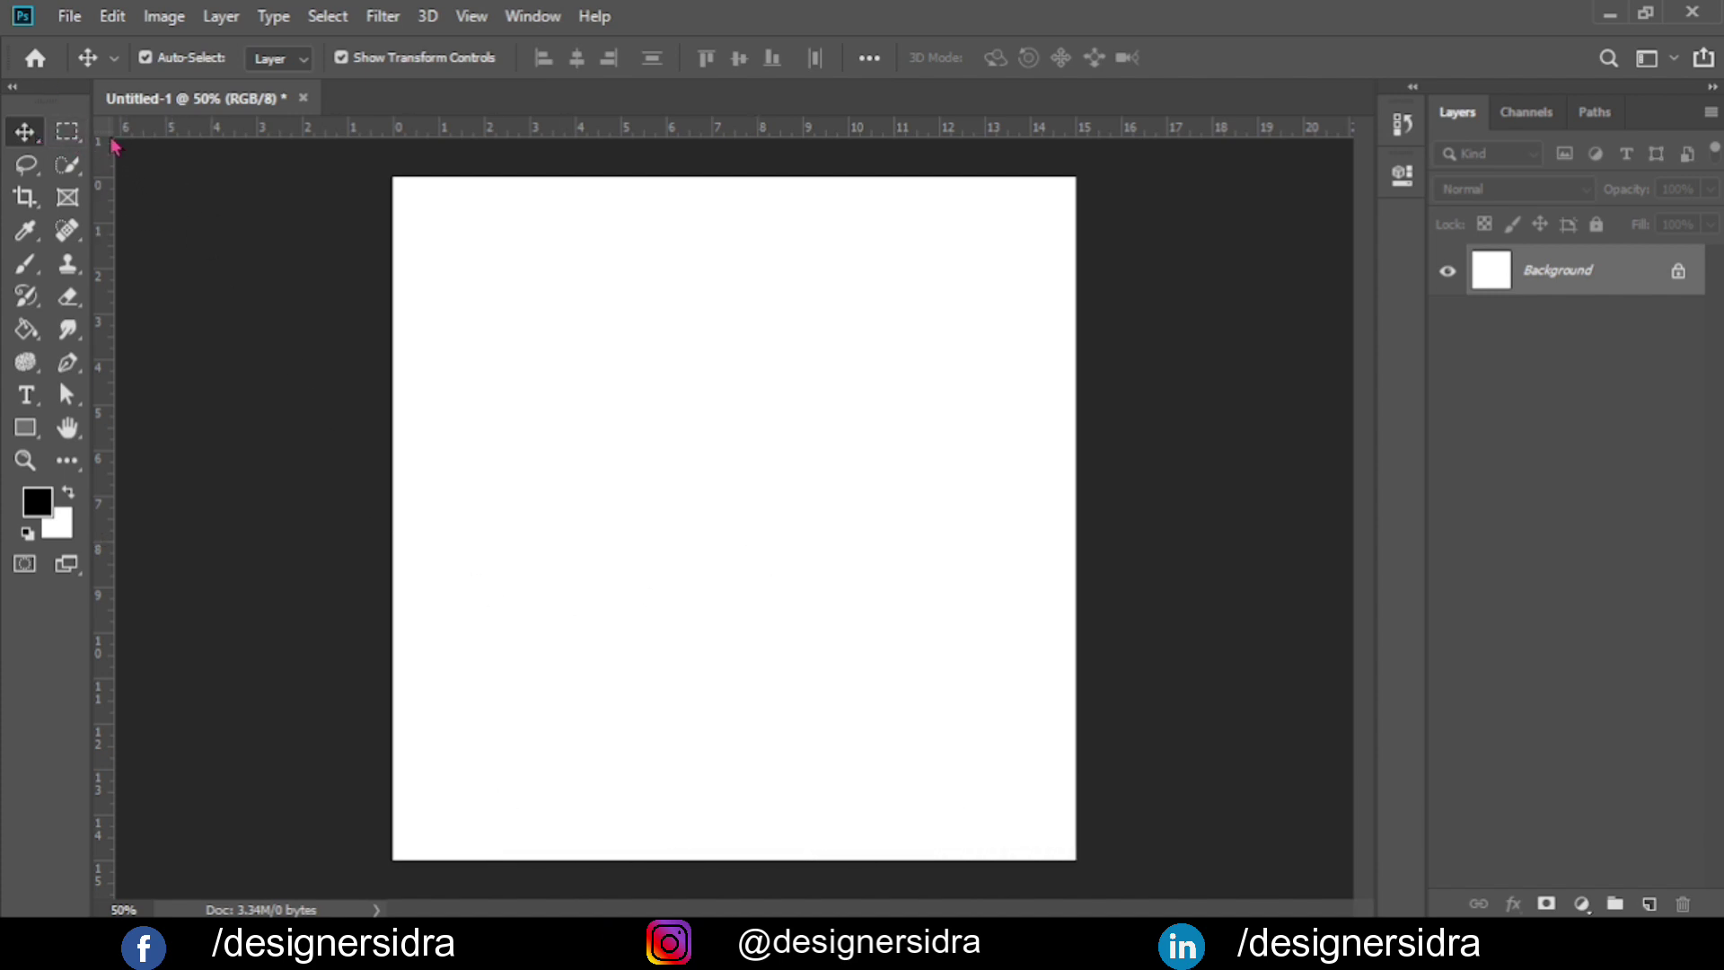
# Open the marquee tool flyout to review the selection tool variants.
pyautogui.click(76, 135)
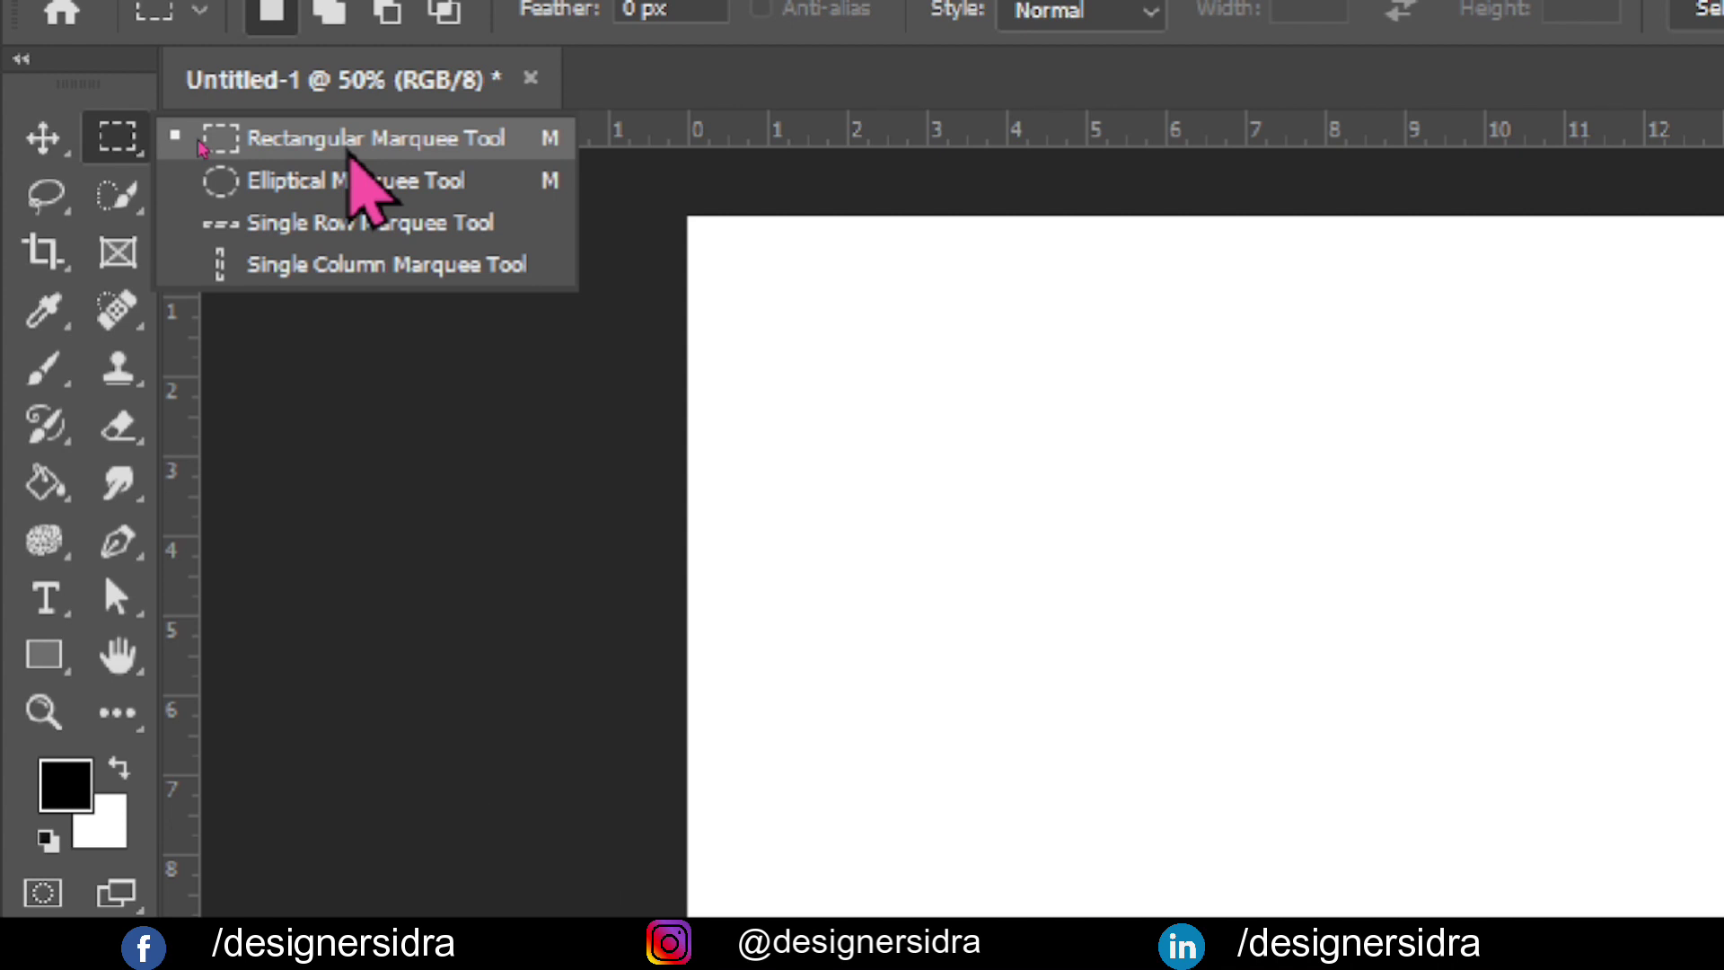
# Choose the Rectangular Marquee Tool from the flyout.
pyautogui.click(269, 139)
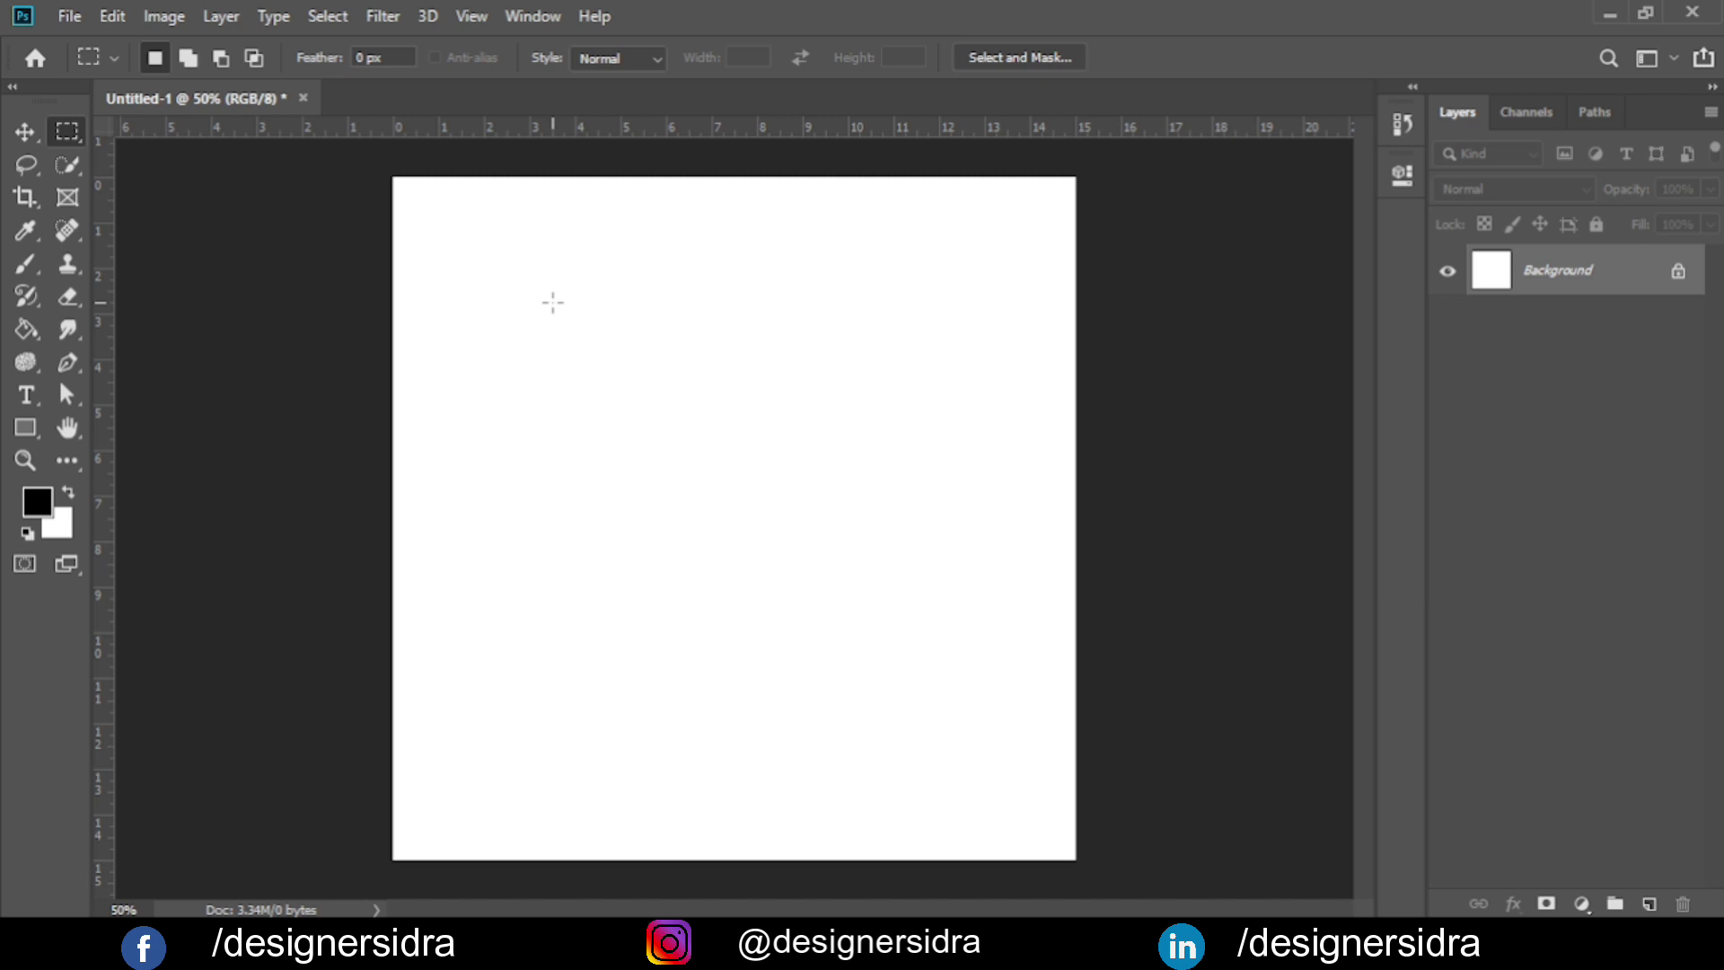
# Paint three grey brush strokes on the white background.
pyautogui.press('v')
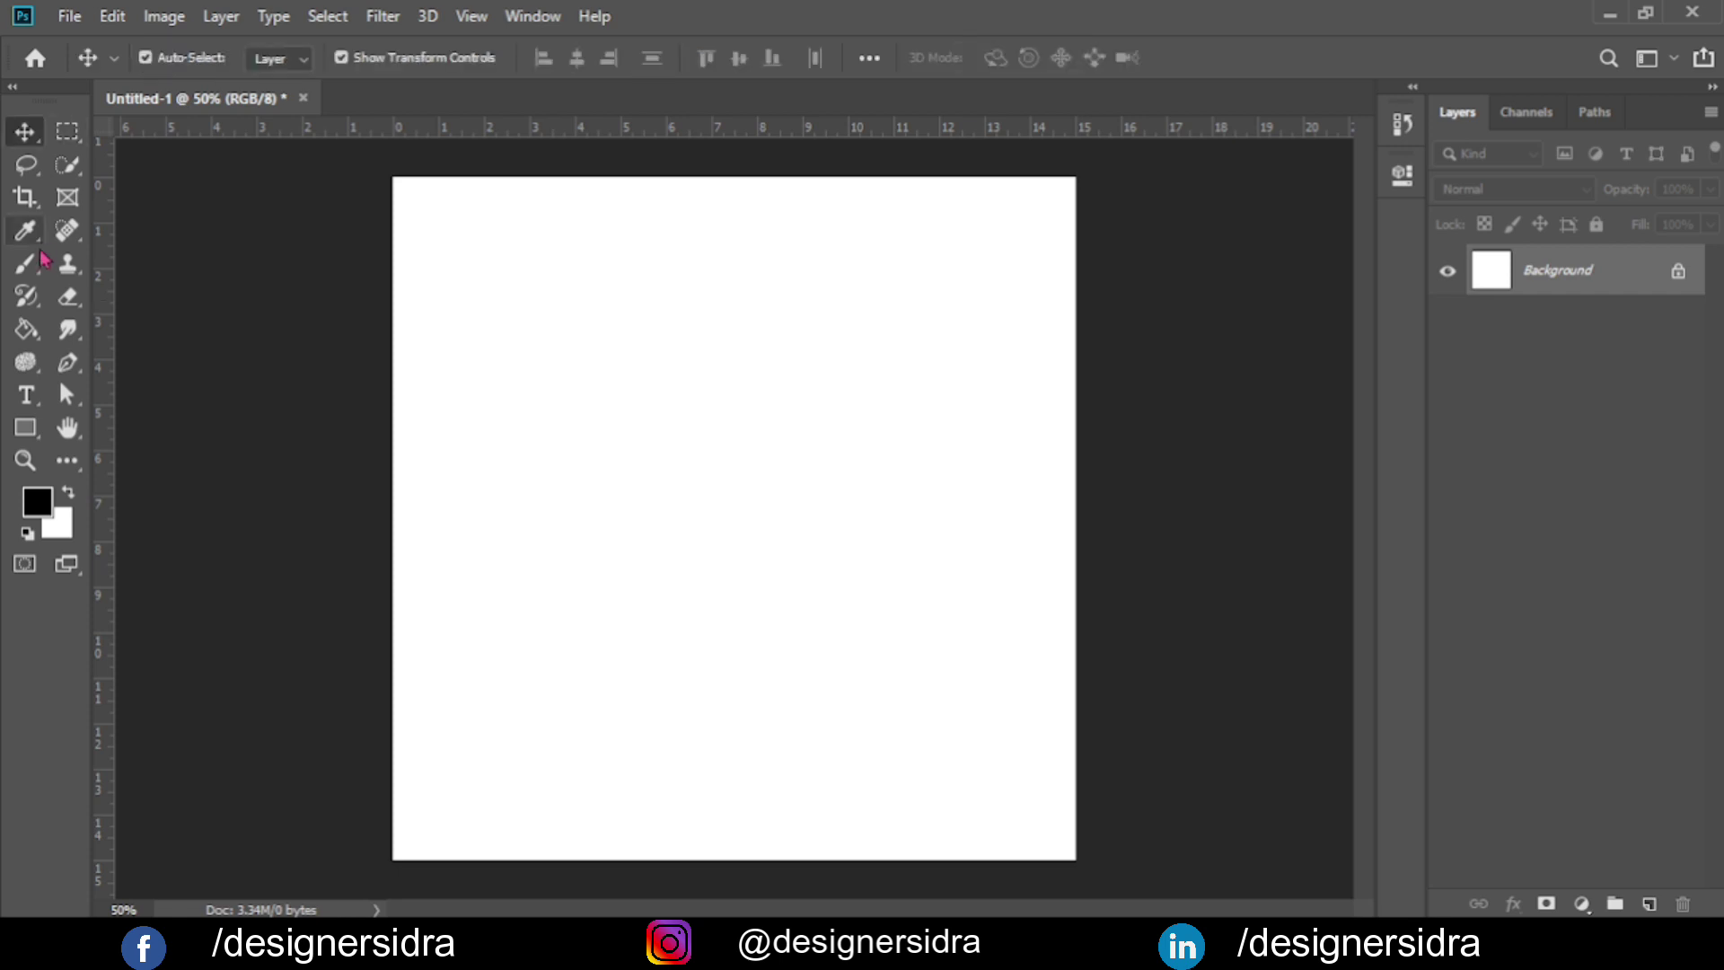
pyautogui.click(25, 263)
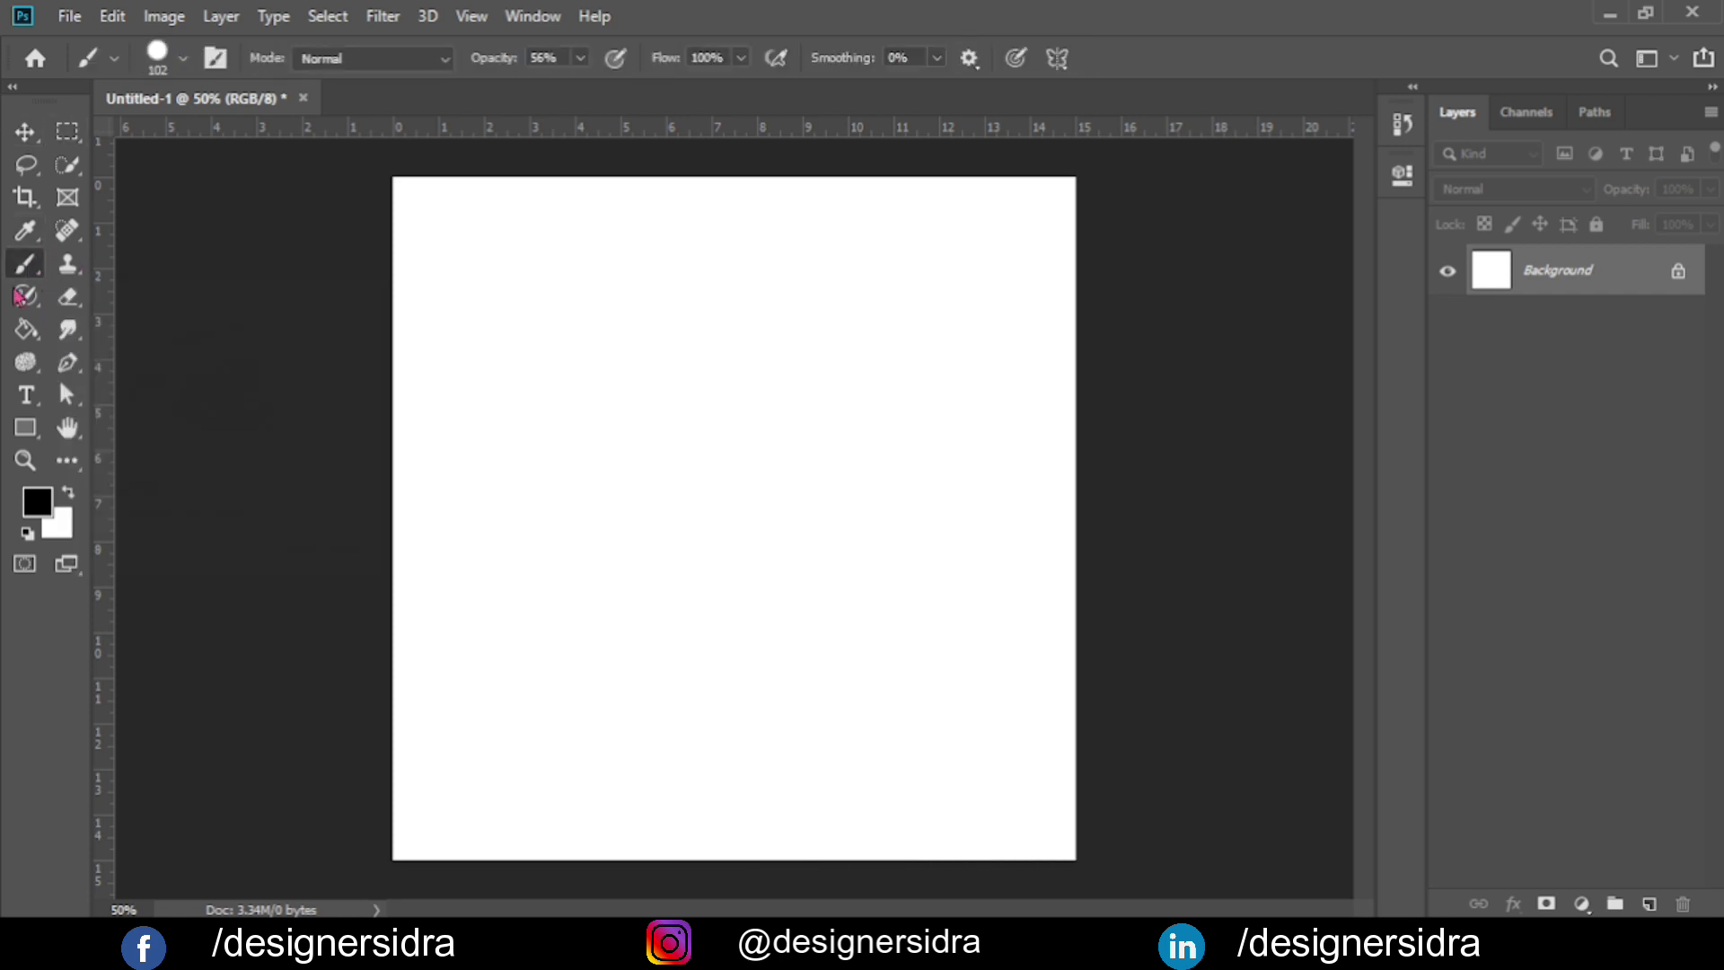
pyautogui.moveTo(527, 337); pyautogui.dragTo(719, 487)
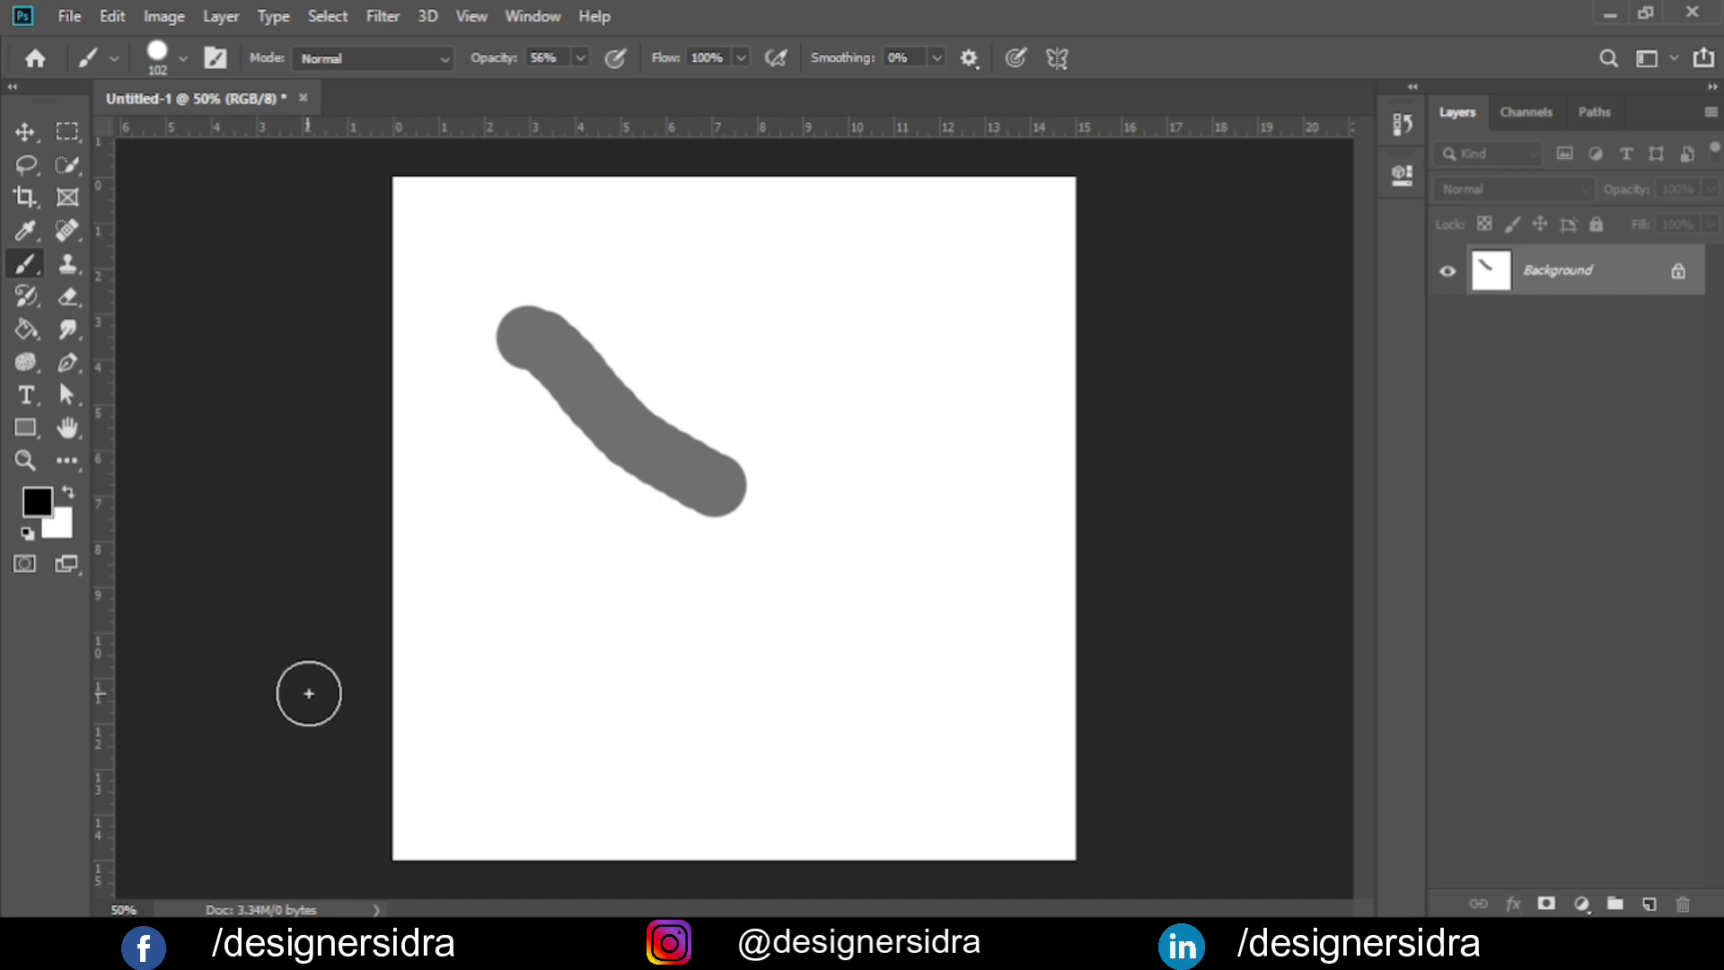
pyautogui.moveTo(706, 302); pyautogui.dragTo(622, 510)
pyautogui.moveTo(1003, 305); pyautogui.dragTo(849, 689)
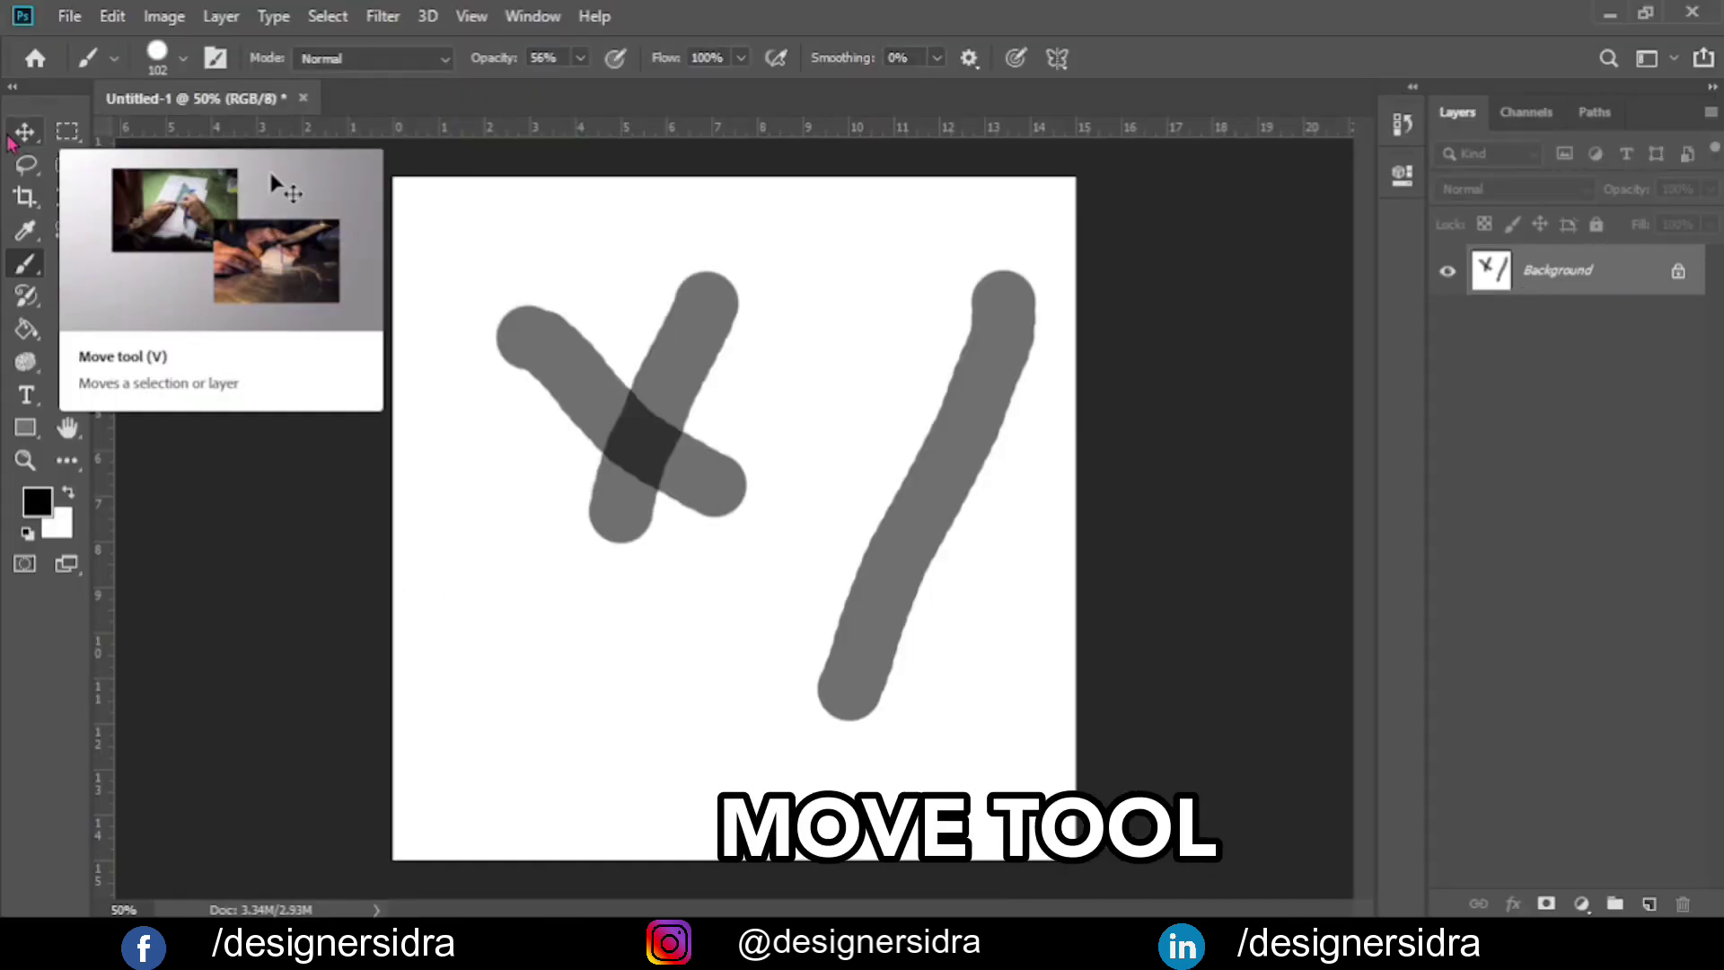
# Try moving the Background layer, dismiss the warning, and undo two strokes.
pyautogui.click(11, 137)
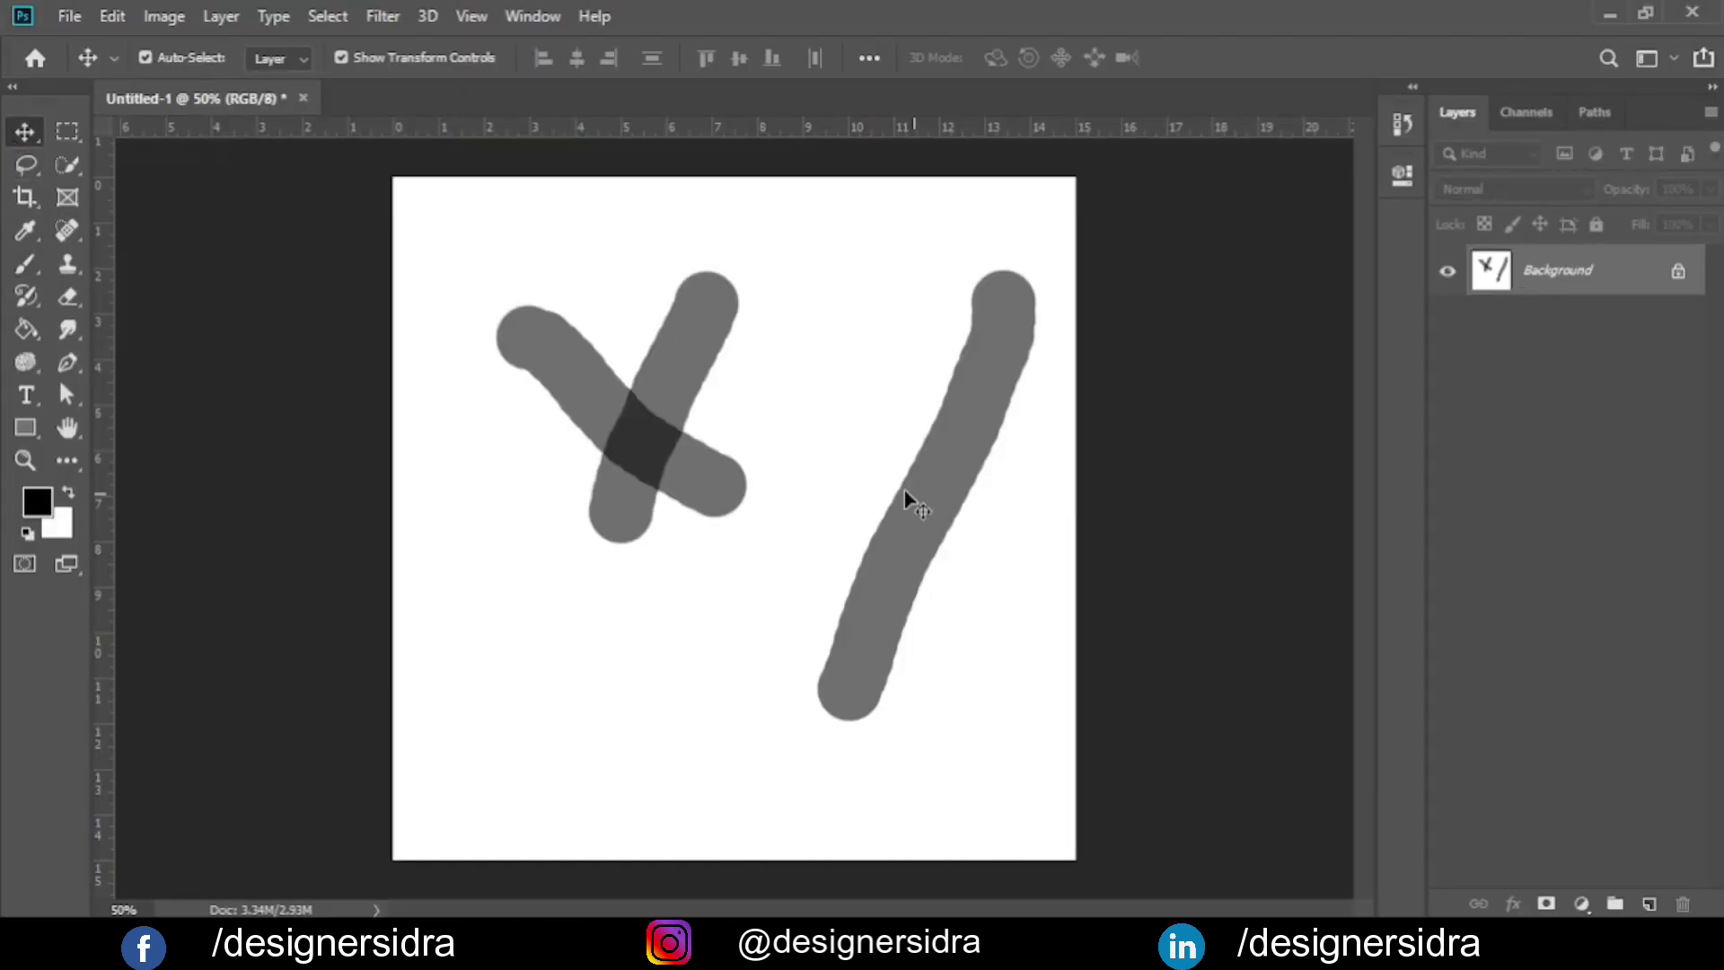
pyautogui.moveTo(710, 389); pyautogui.dragTo(654, 473)
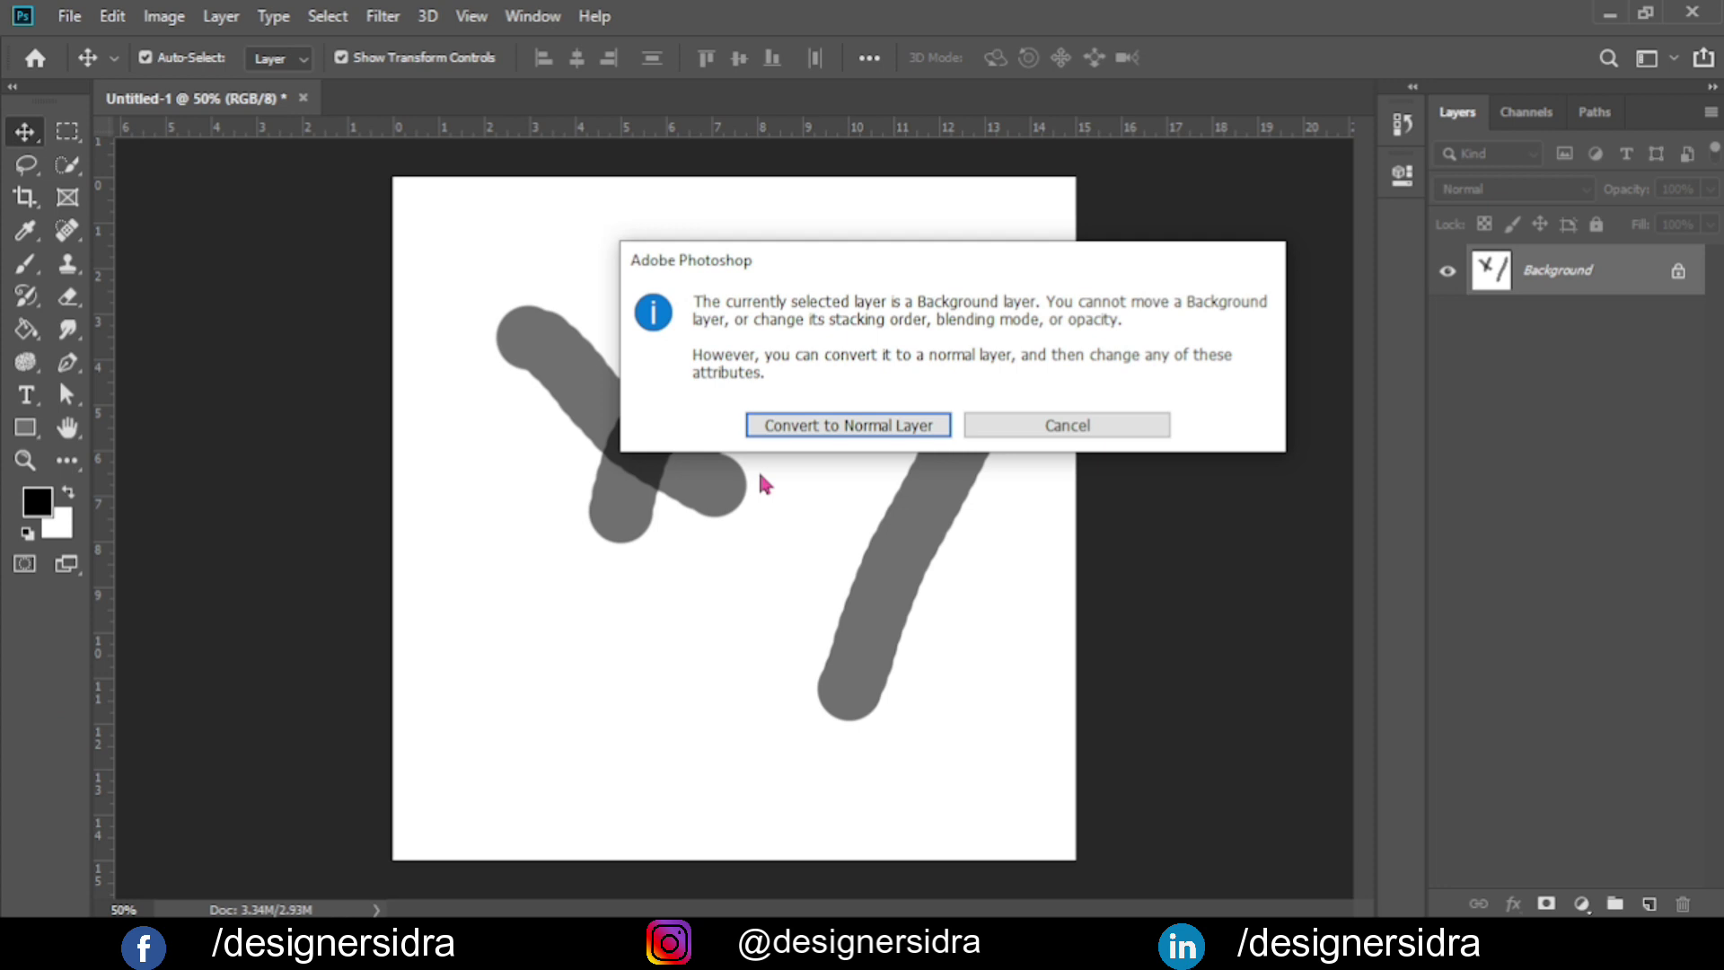
pyautogui.click(1067, 426)
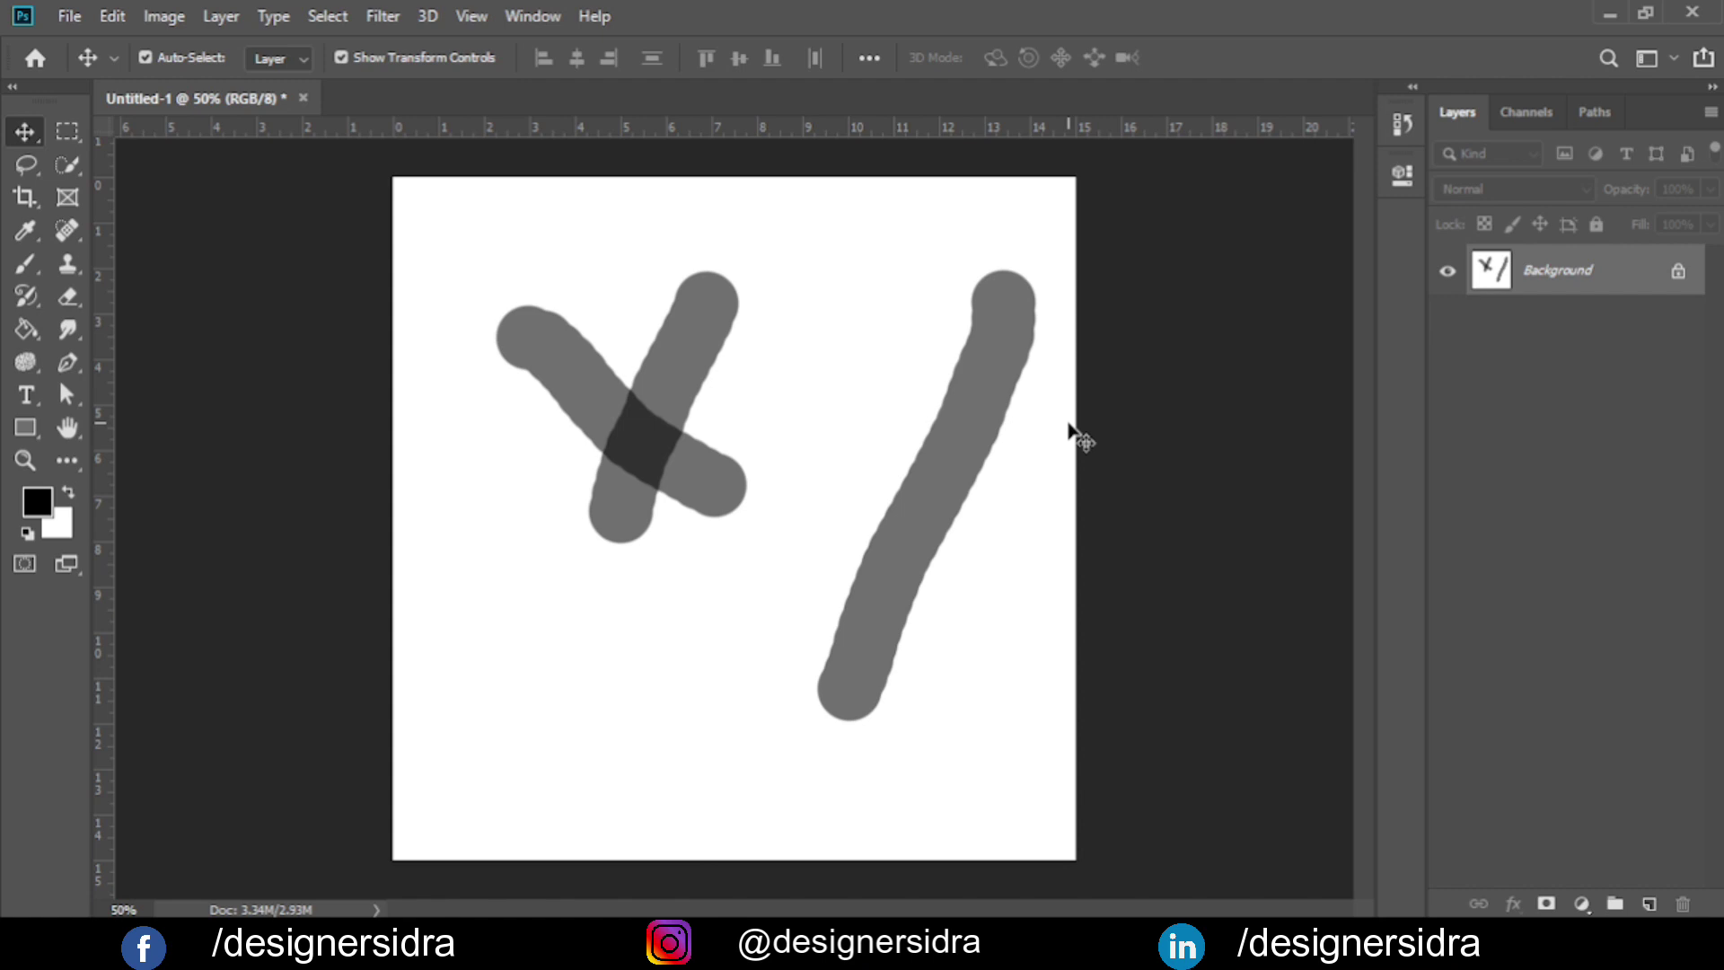
pyautogui.hotkey('ctrl', 'z')
pyautogui.hotkey('ctrl', 'z')
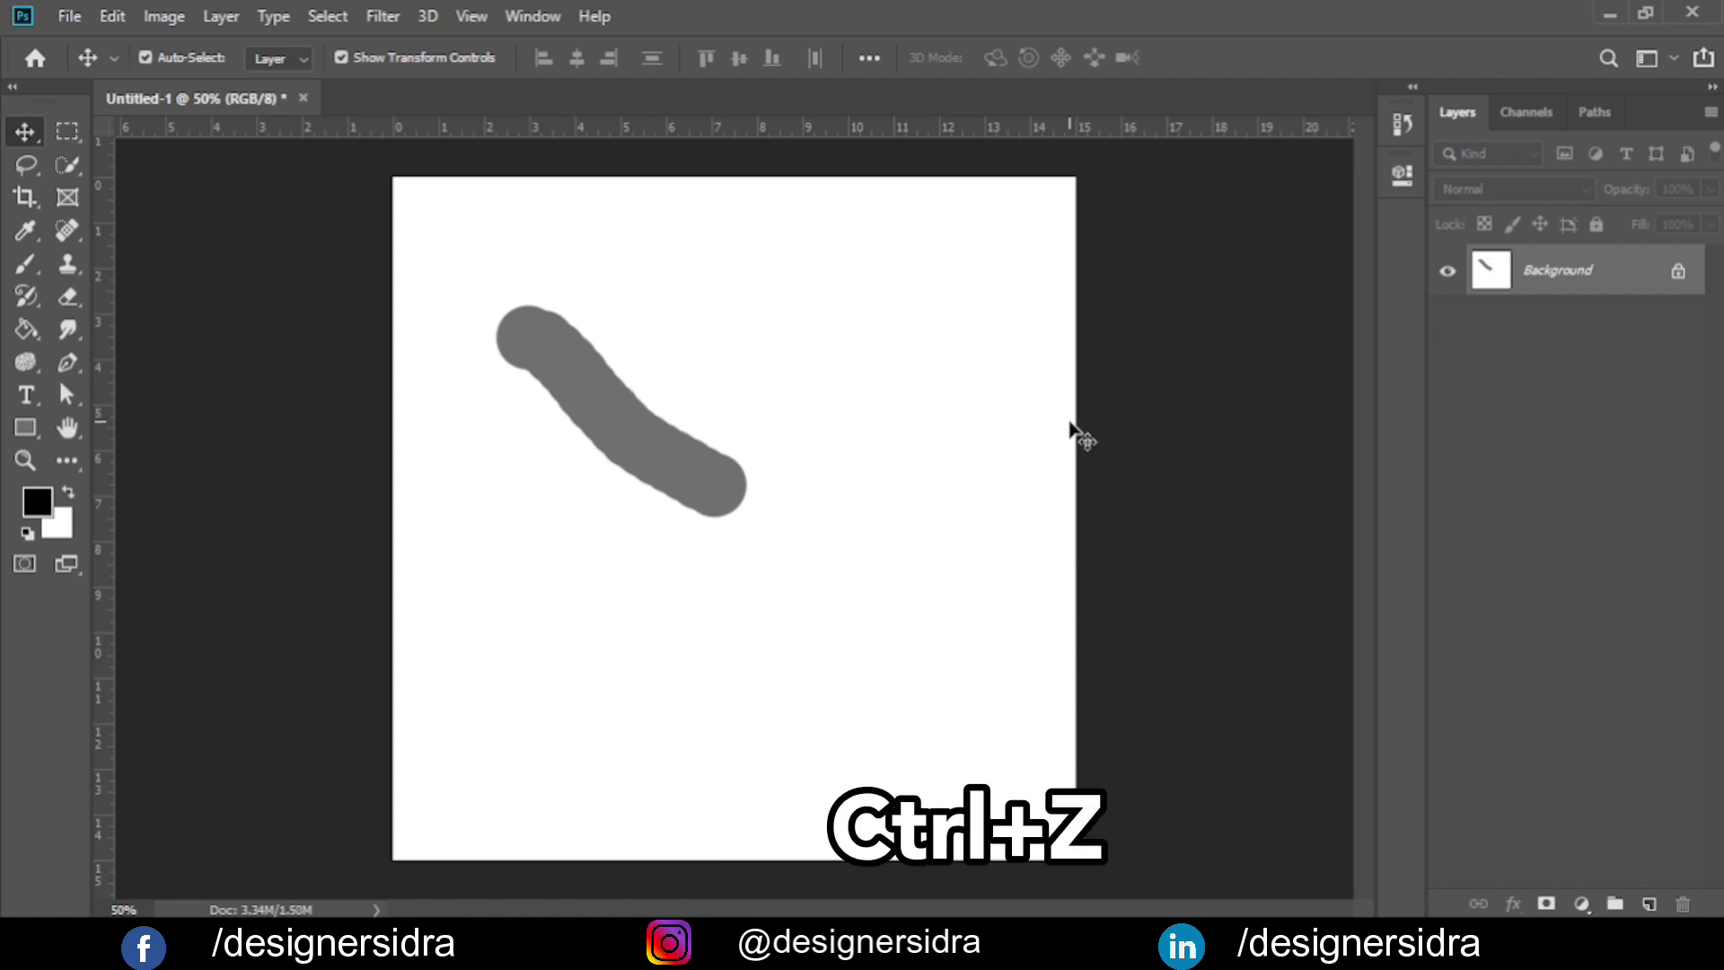
pyautogui.hotkey('ctrl', 'z')
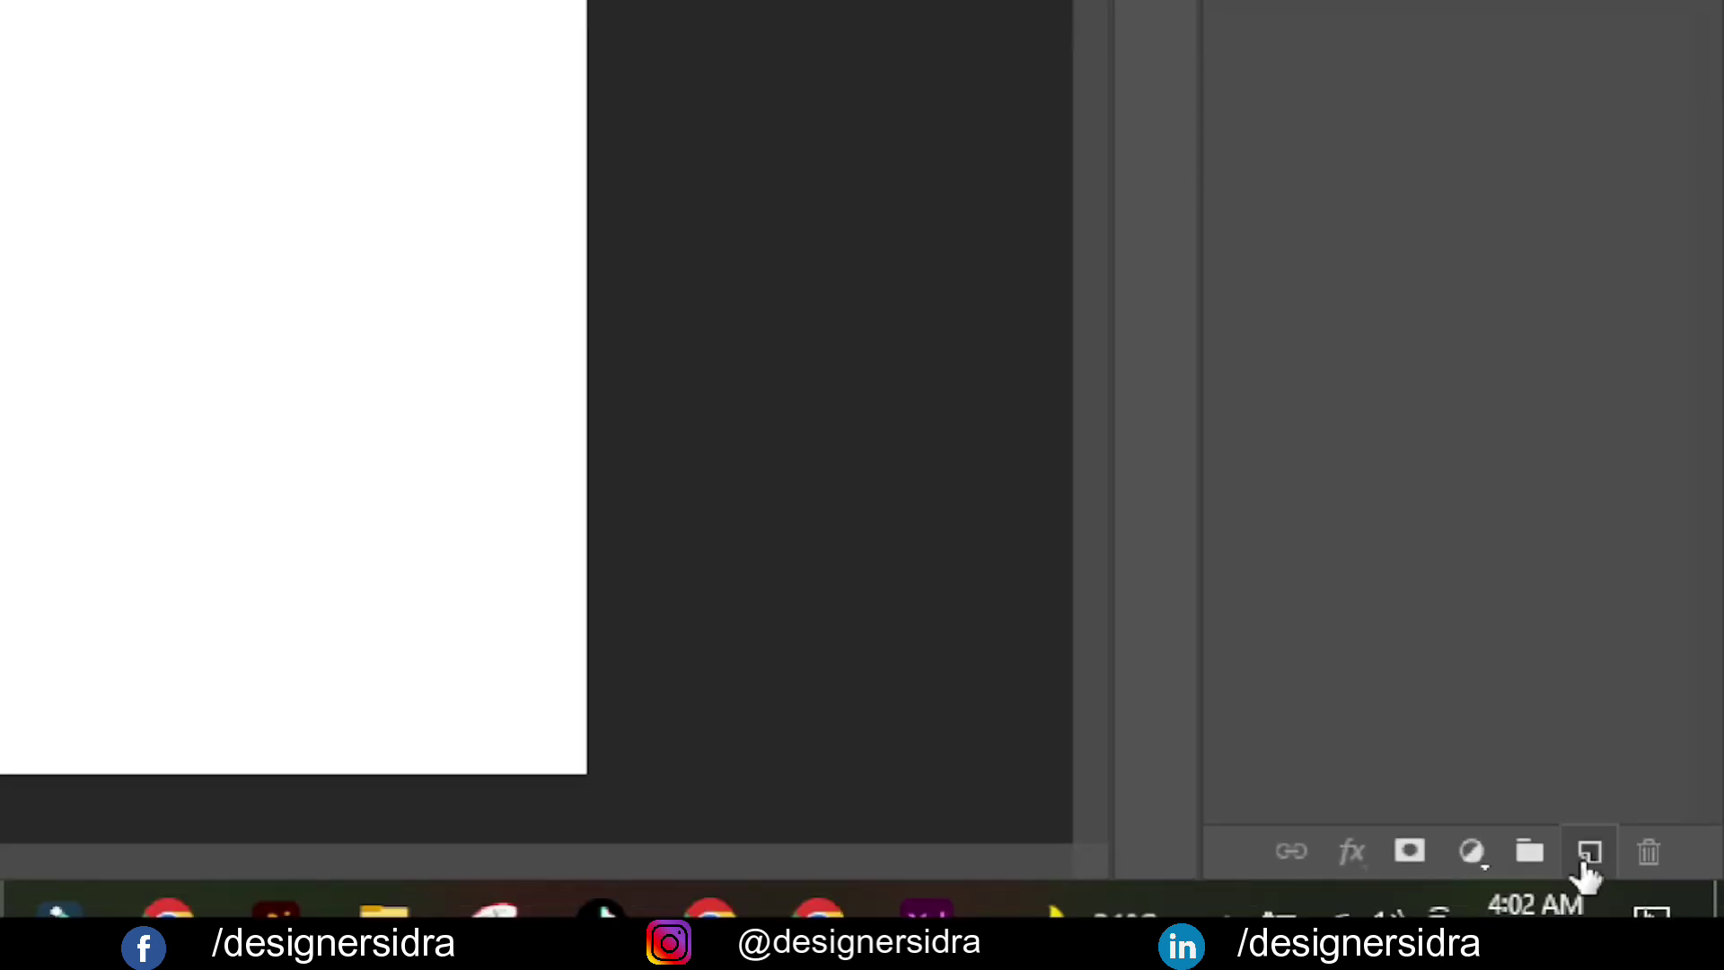
# Paint a grey stroke on a new layer, shift it left, then delete that layer.
pyautogui.click(1587, 864)
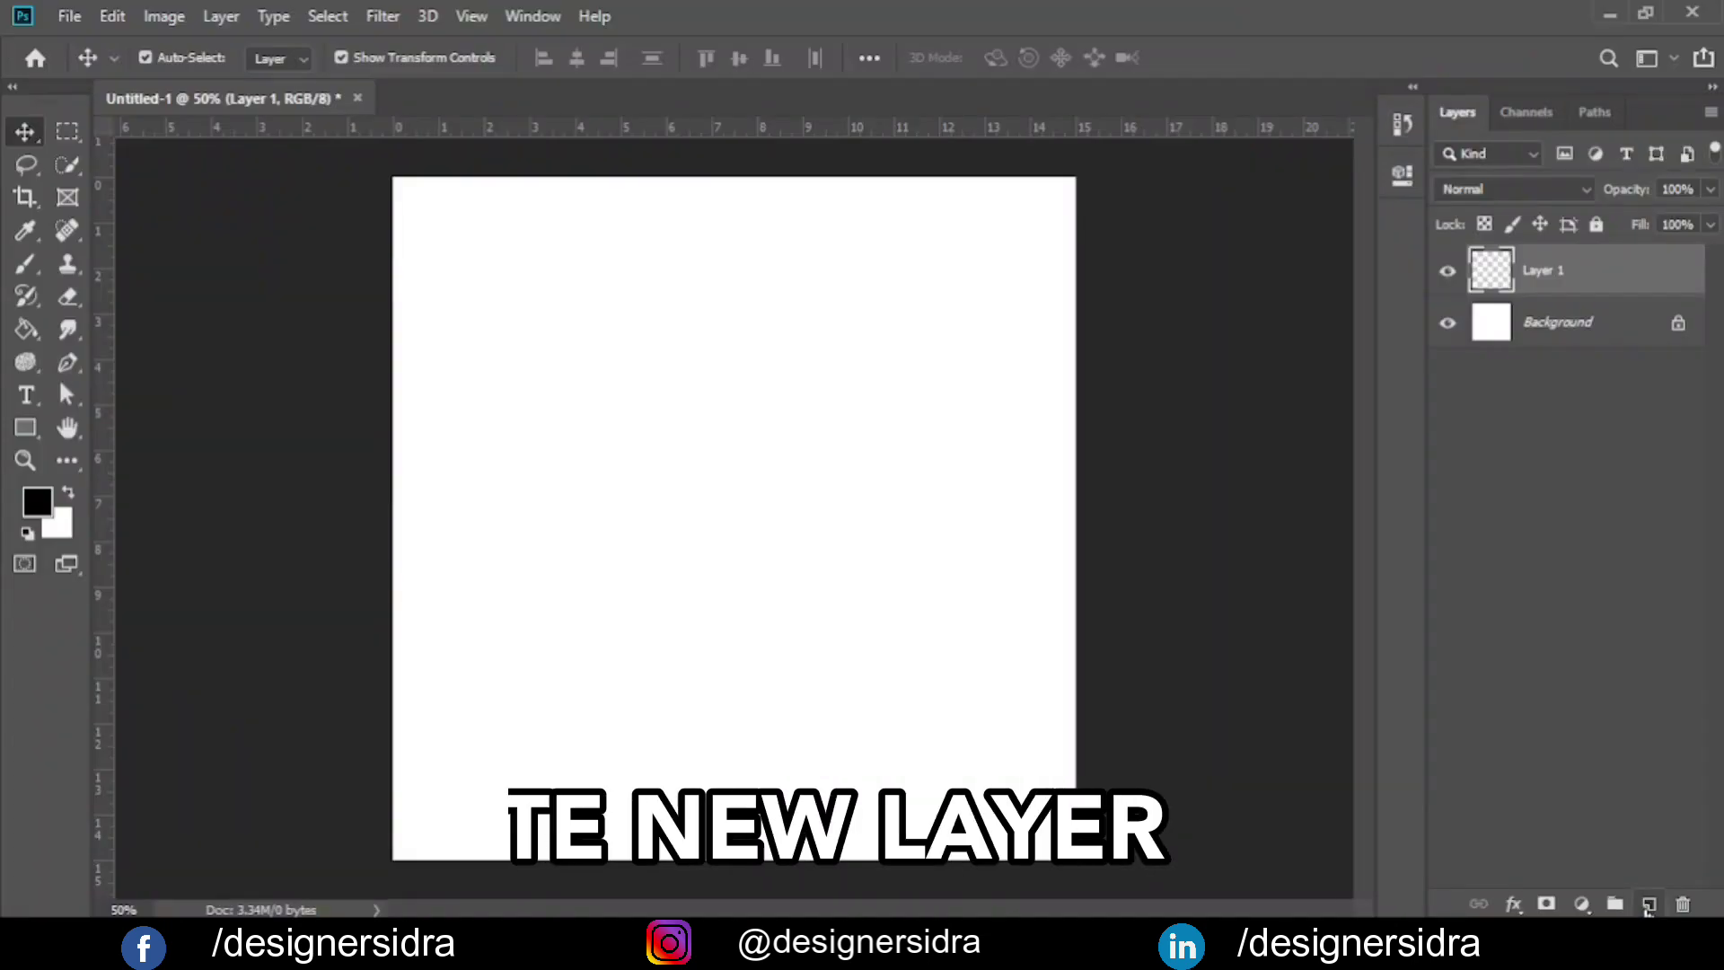
pyautogui.click(25, 263)
pyautogui.moveTo(650, 269); pyautogui.dragTo(847, 640)
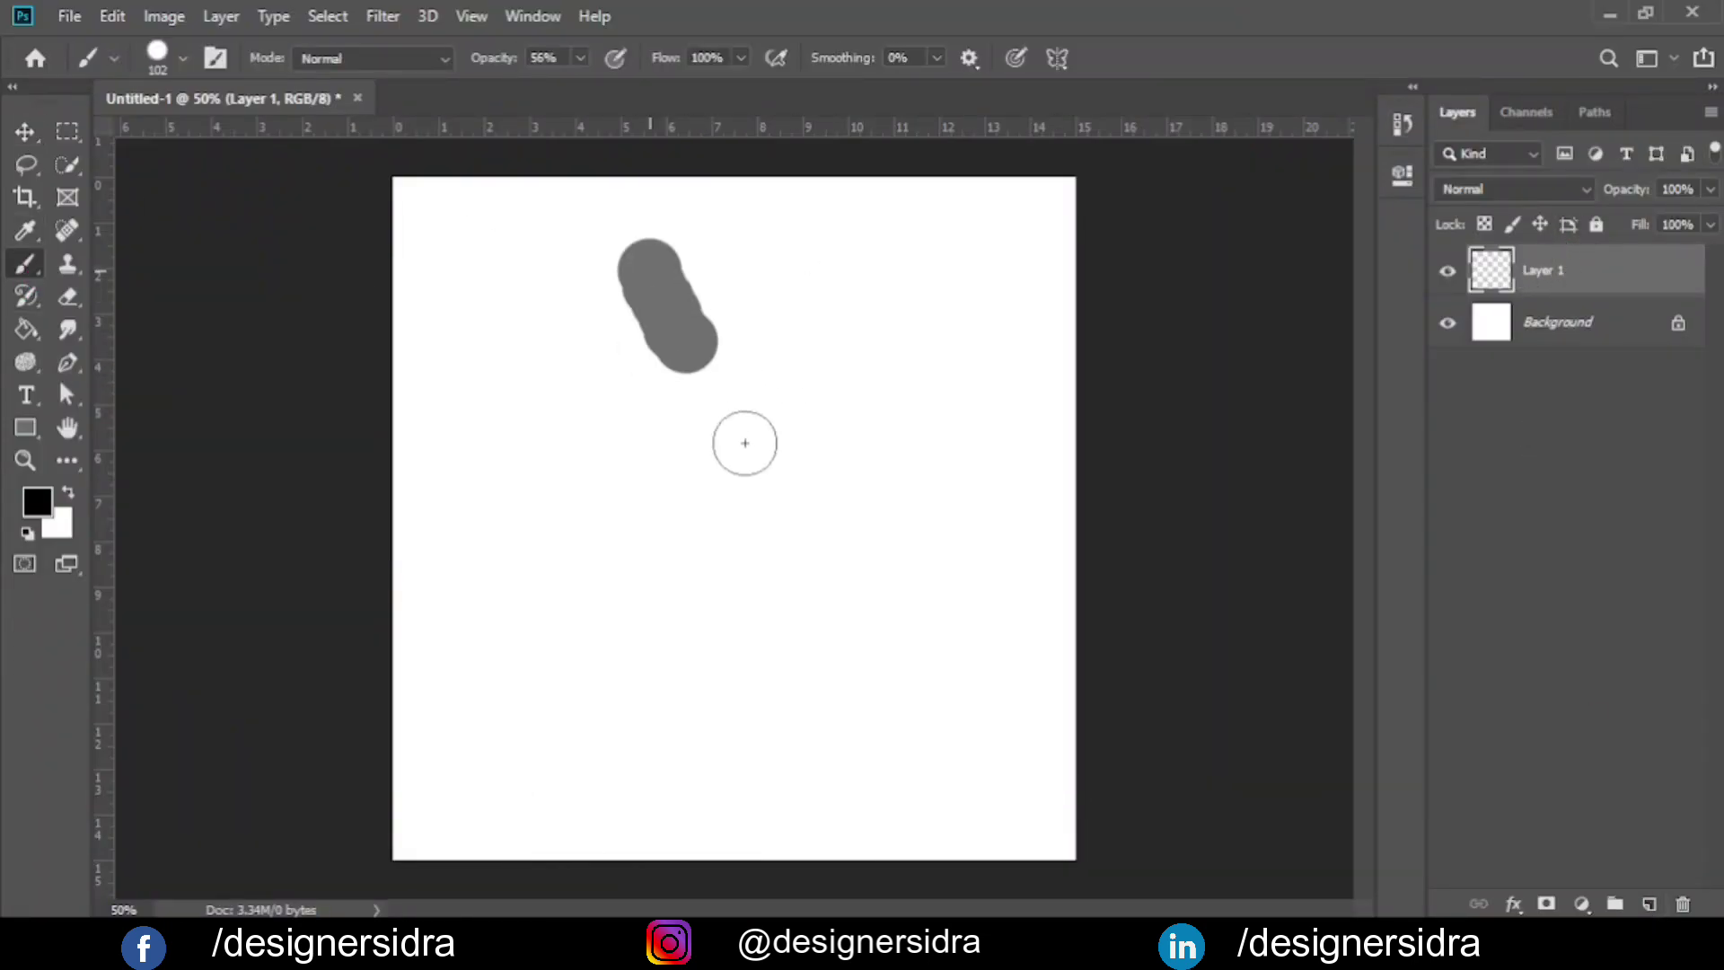
pyautogui.click(26, 131)
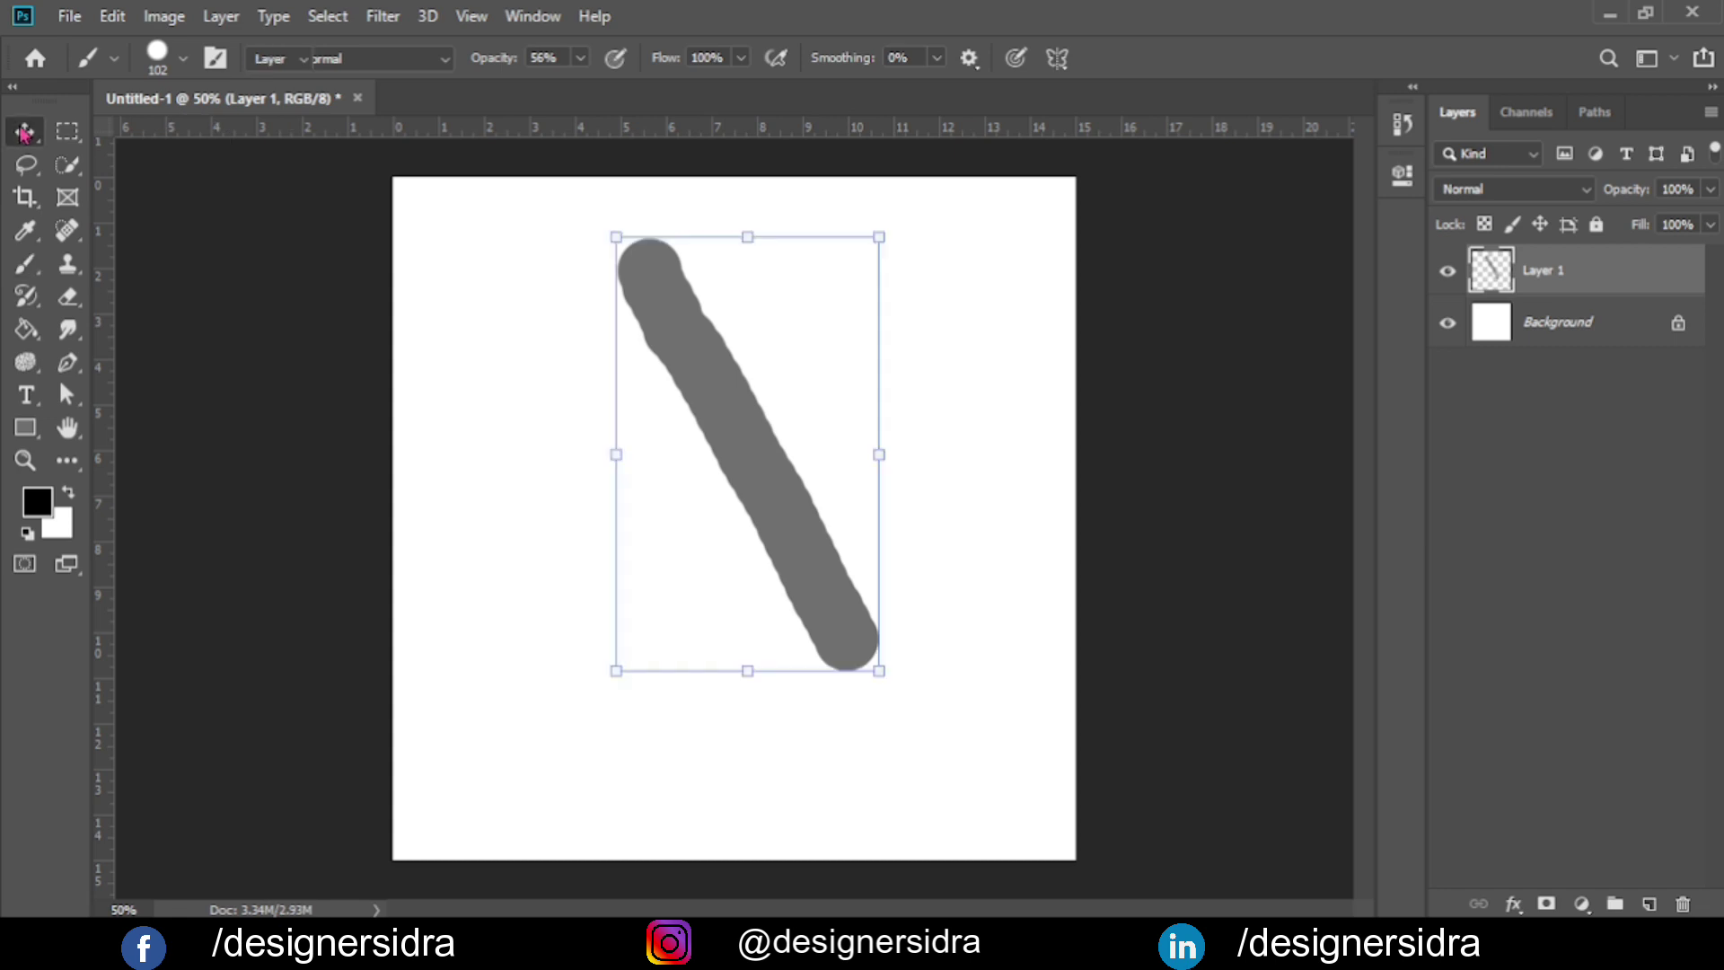
pyautogui.moveTo(762, 438)
pyautogui.mouseDown()
pyautogui.moveTo(545, 494)
pyautogui.moveTo(889, 470)
pyautogui.moveTo(597, 463)
pyautogui.moveTo(735, 539)
pyautogui.mouseUp()
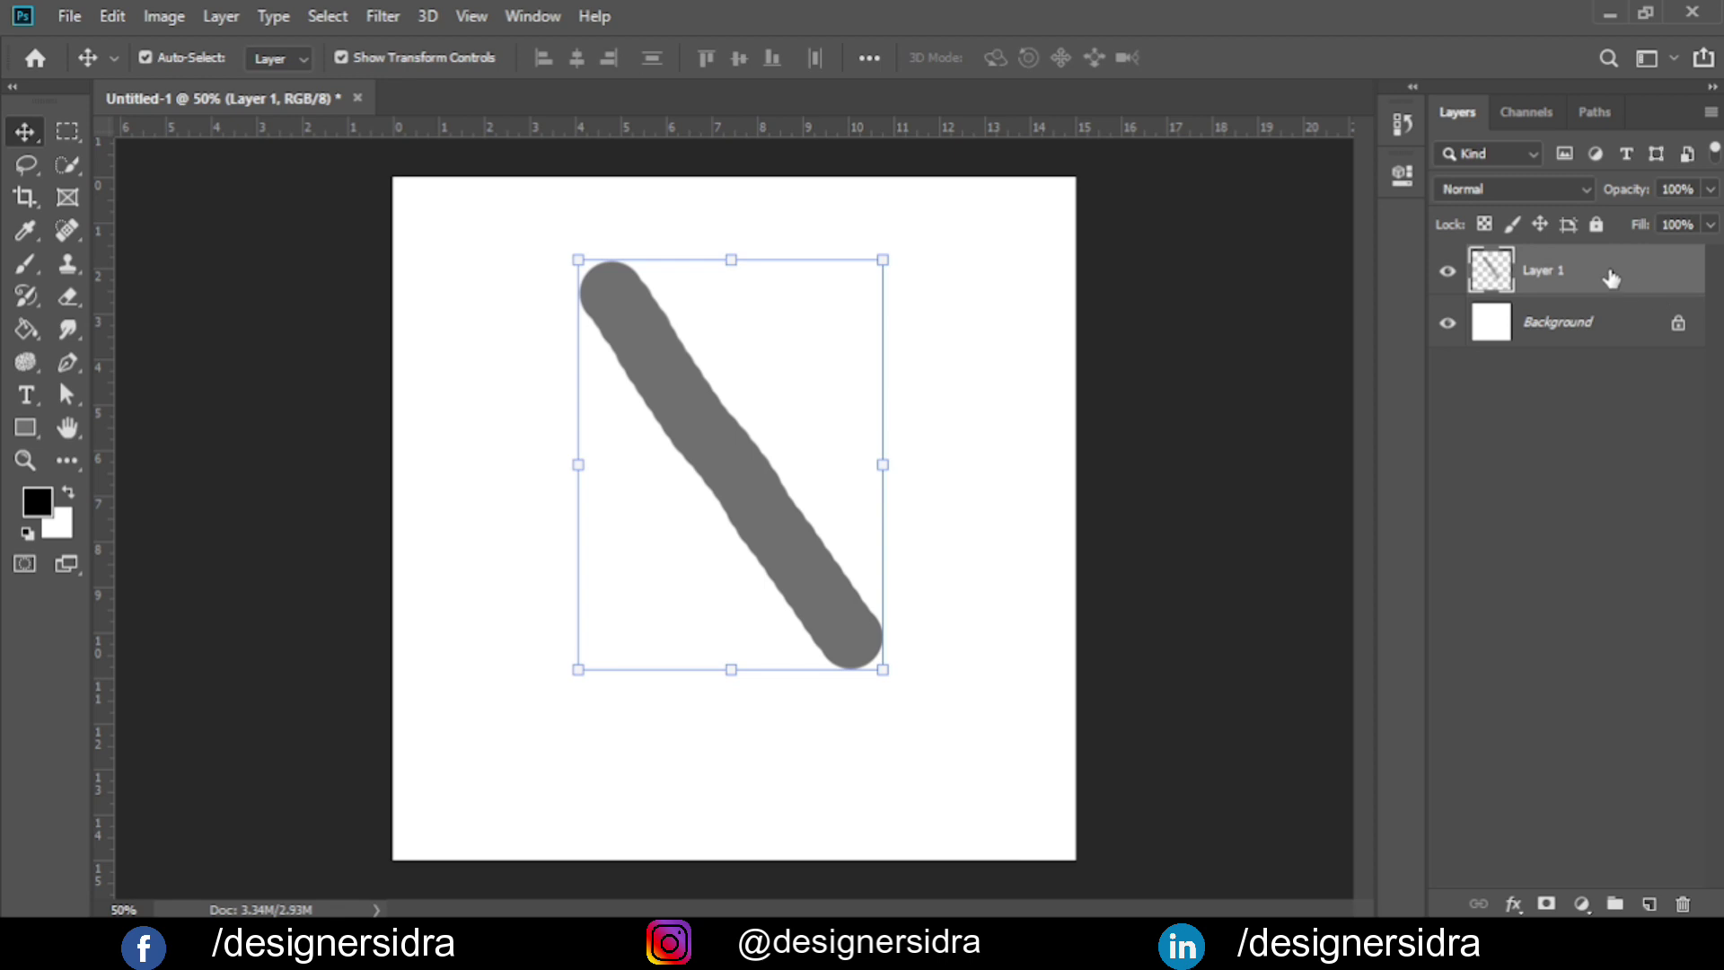
pyautogui.press('Delete')
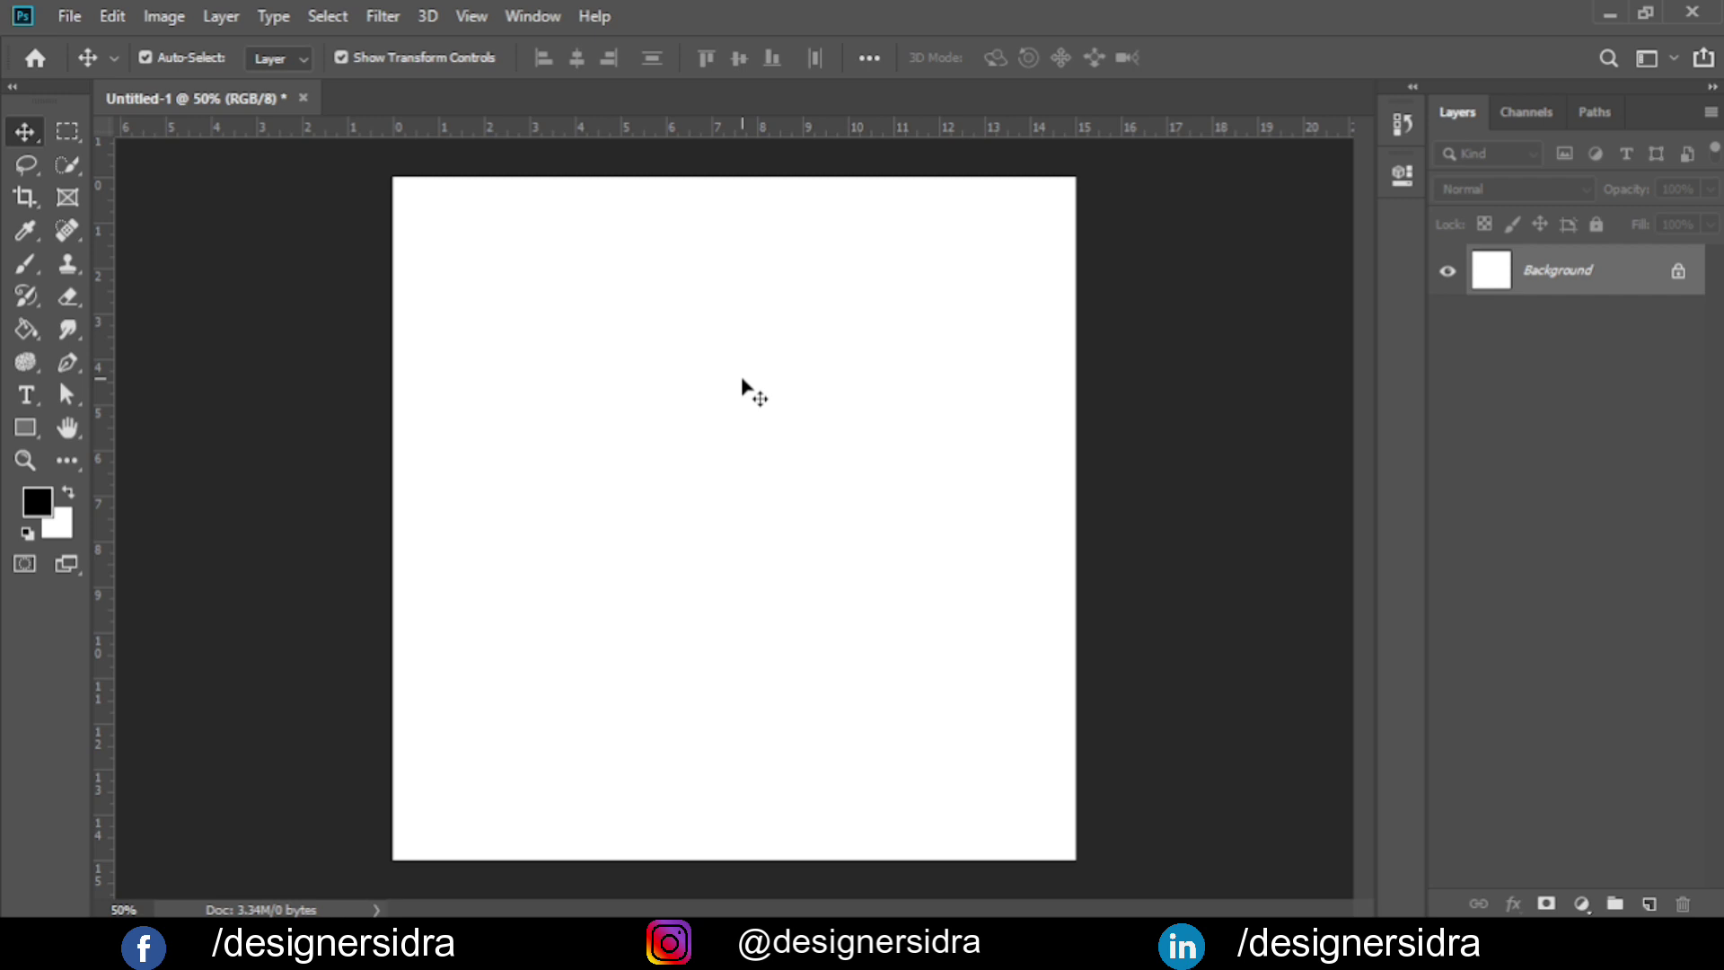
# Add Layer 1 and draw a rectangular marquee selection in the canvas centre.
pyautogui.click(1649, 904)
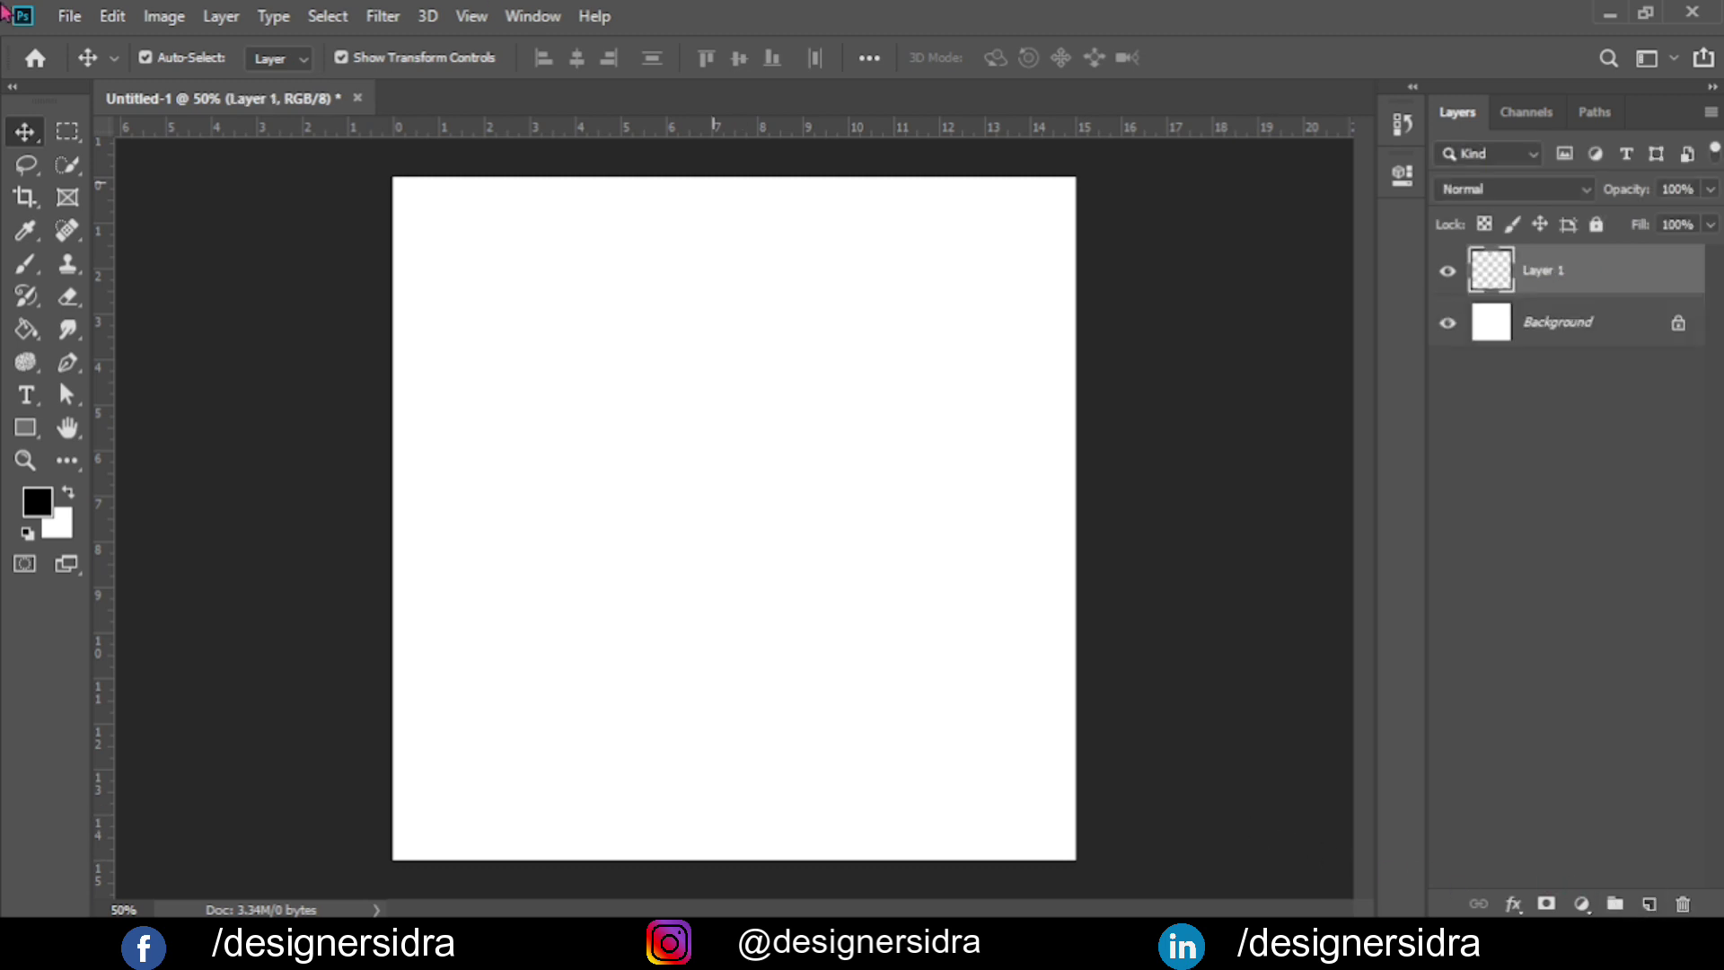
pyautogui.click(70, 135)
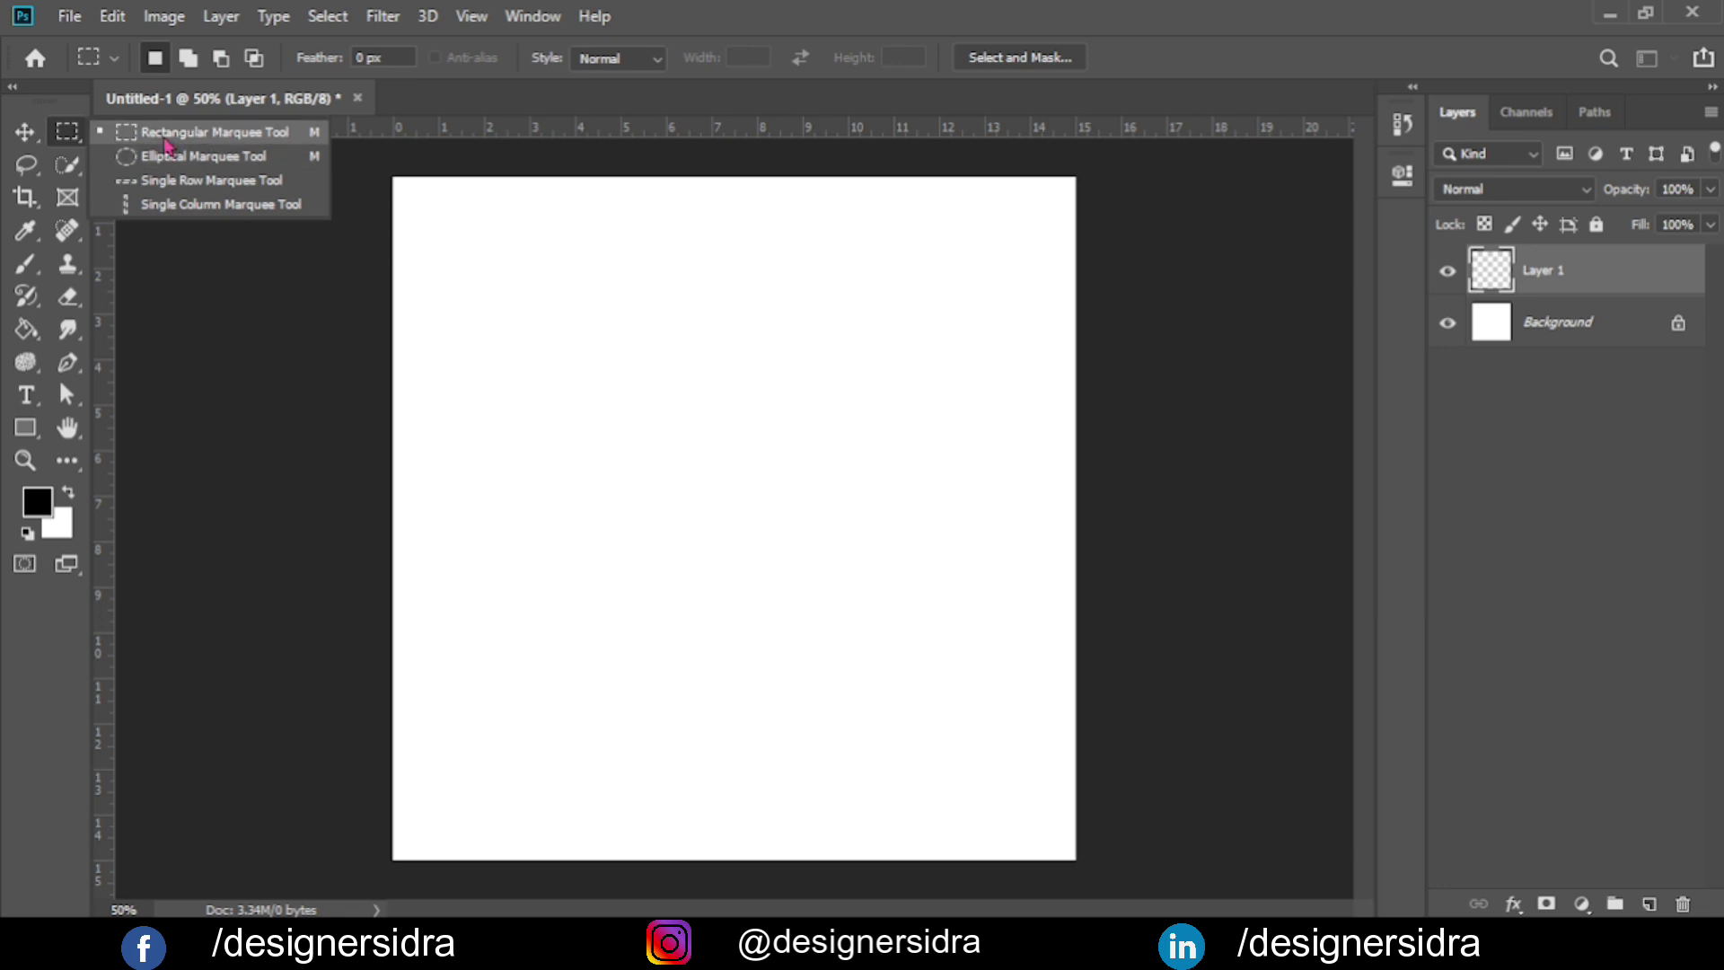
pyautogui.click(168, 142)
pyautogui.moveTo(569, 326); pyautogui.dragTo(953, 725)
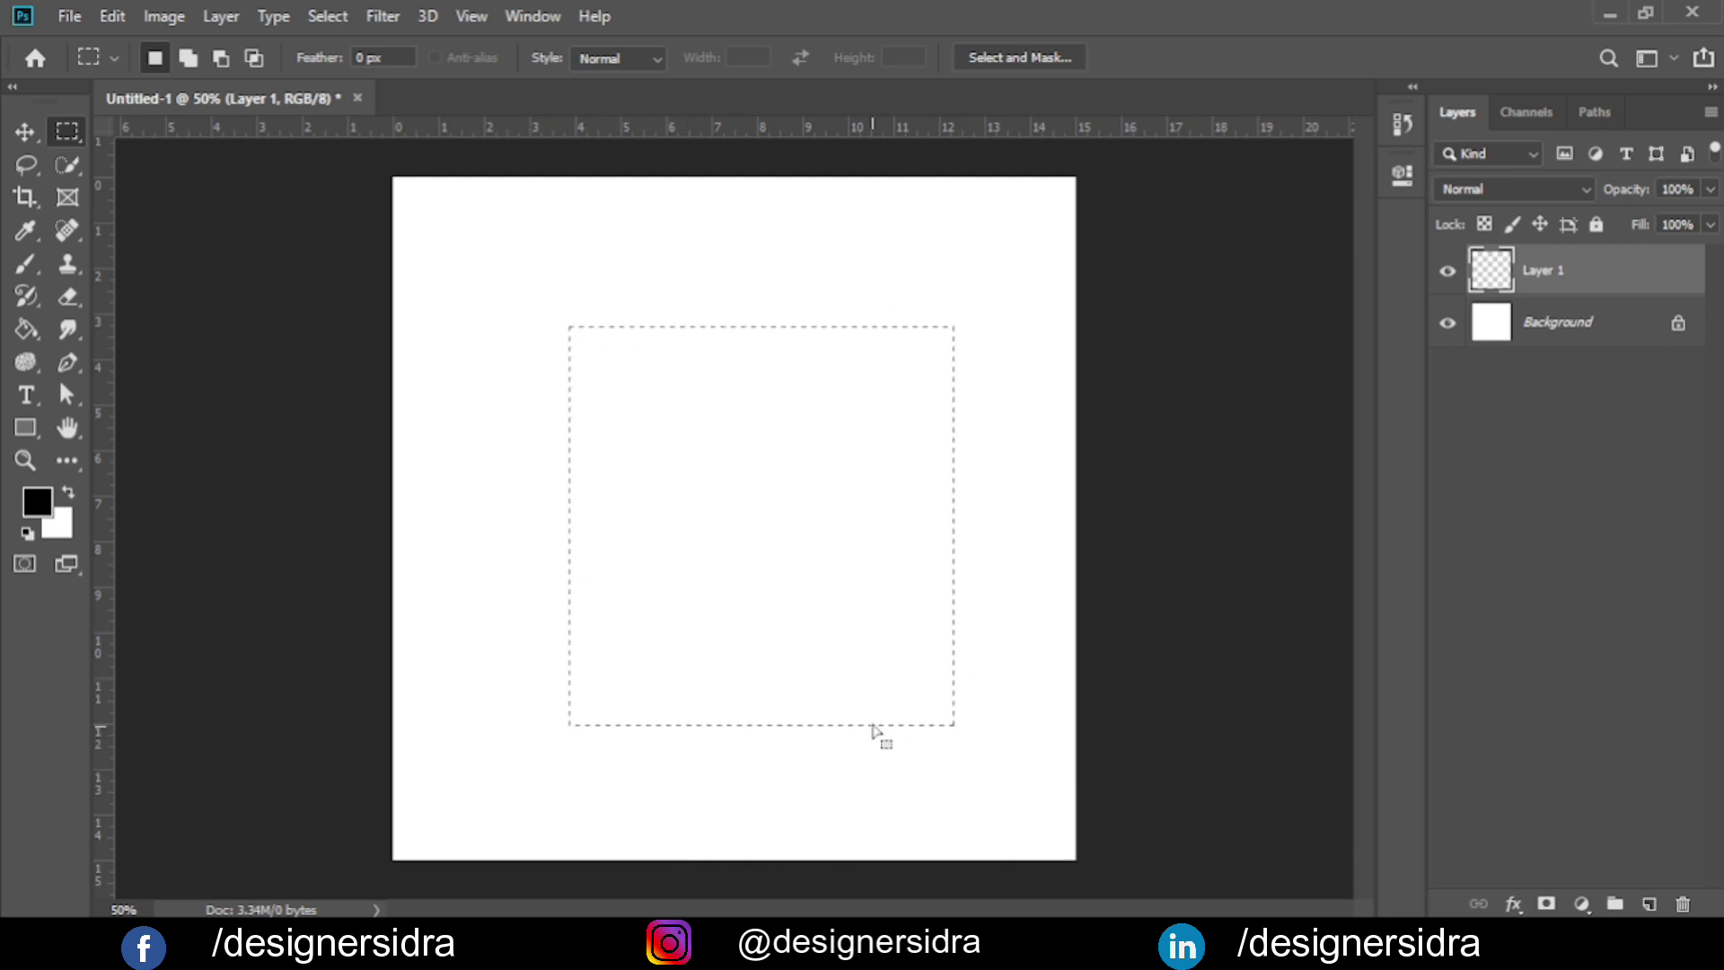
pyautogui.click(25, 263)
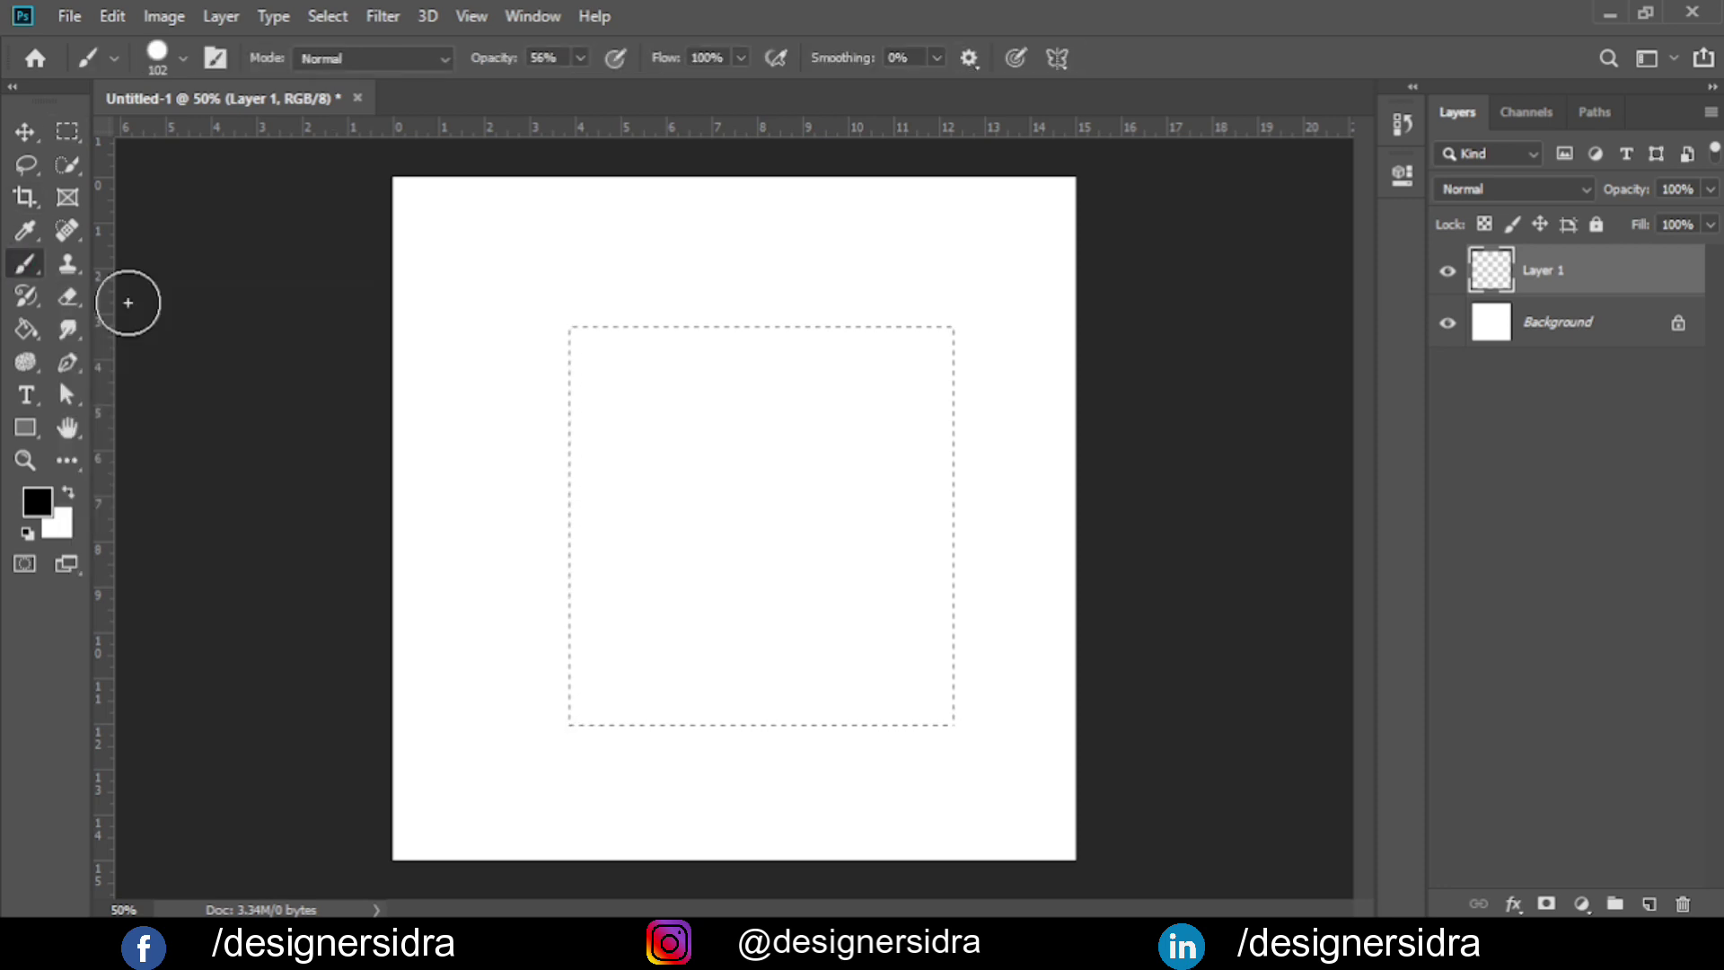
pyautogui.moveTo(628, 297); pyautogui.dragTo(797, 686)
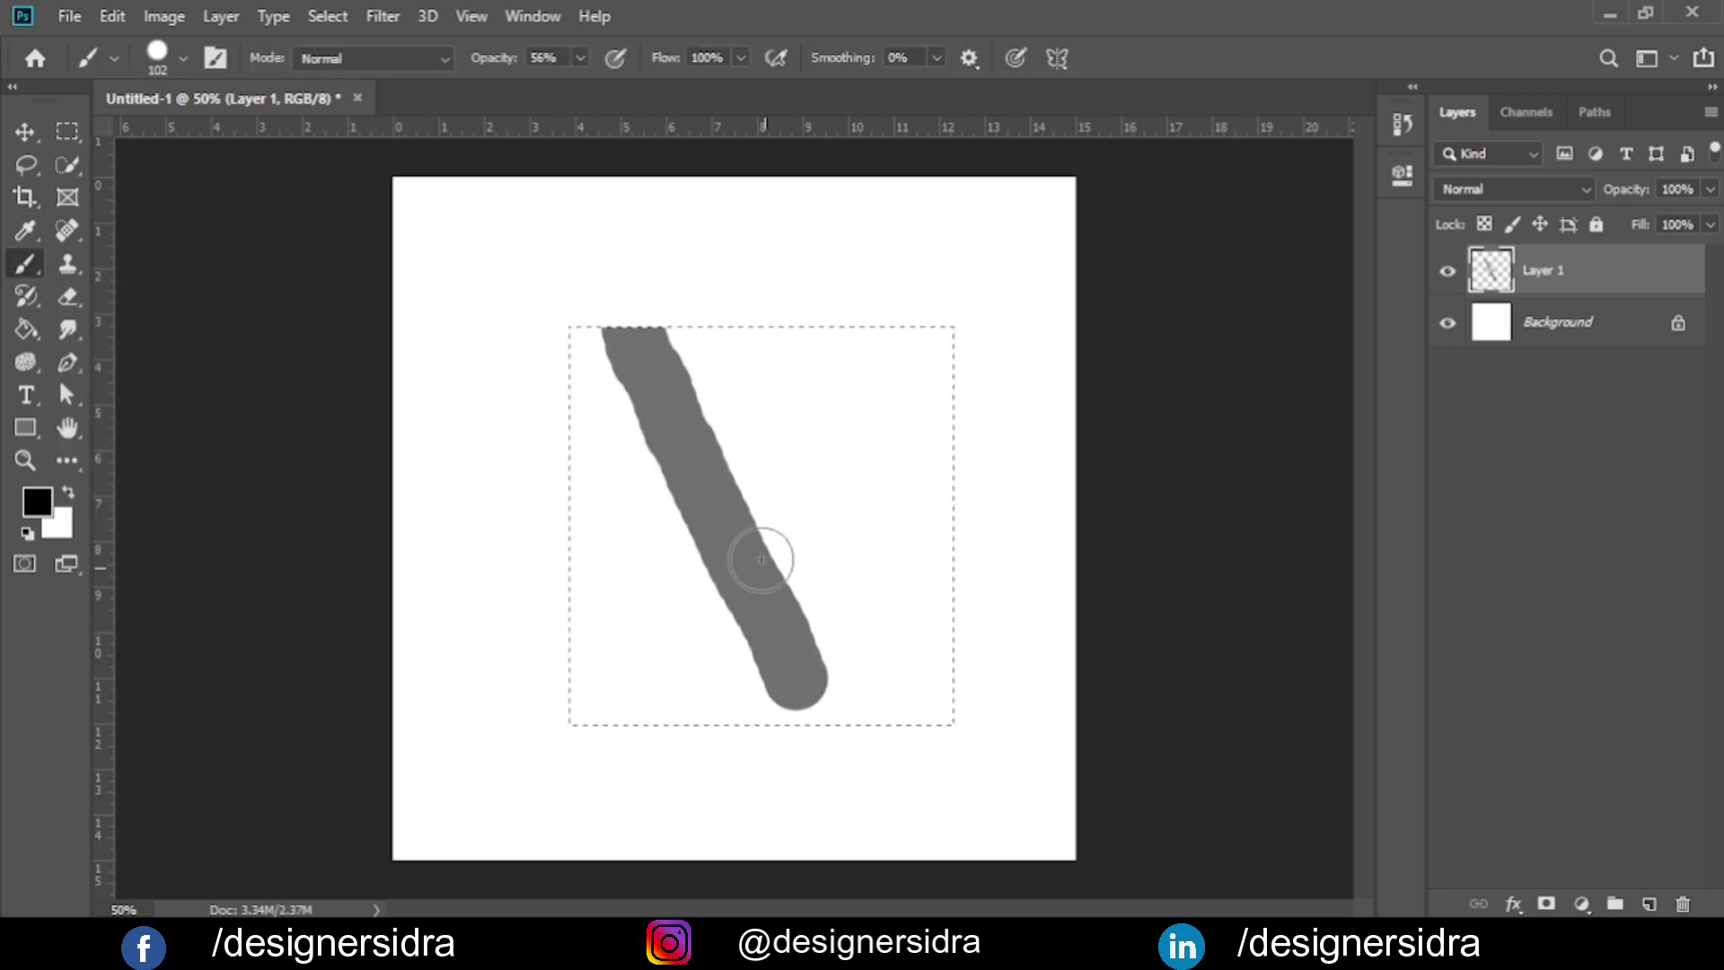
pyautogui.moveTo(834, 273); pyautogui.dragTo(623, 731)
pyautogui.moveTo(808, 585)
pyautogui.mouseDown()
pyautogui.moveTo(550, 428)
pyautogui.moveTo(729, 467)
pyautogui.mouseUp()
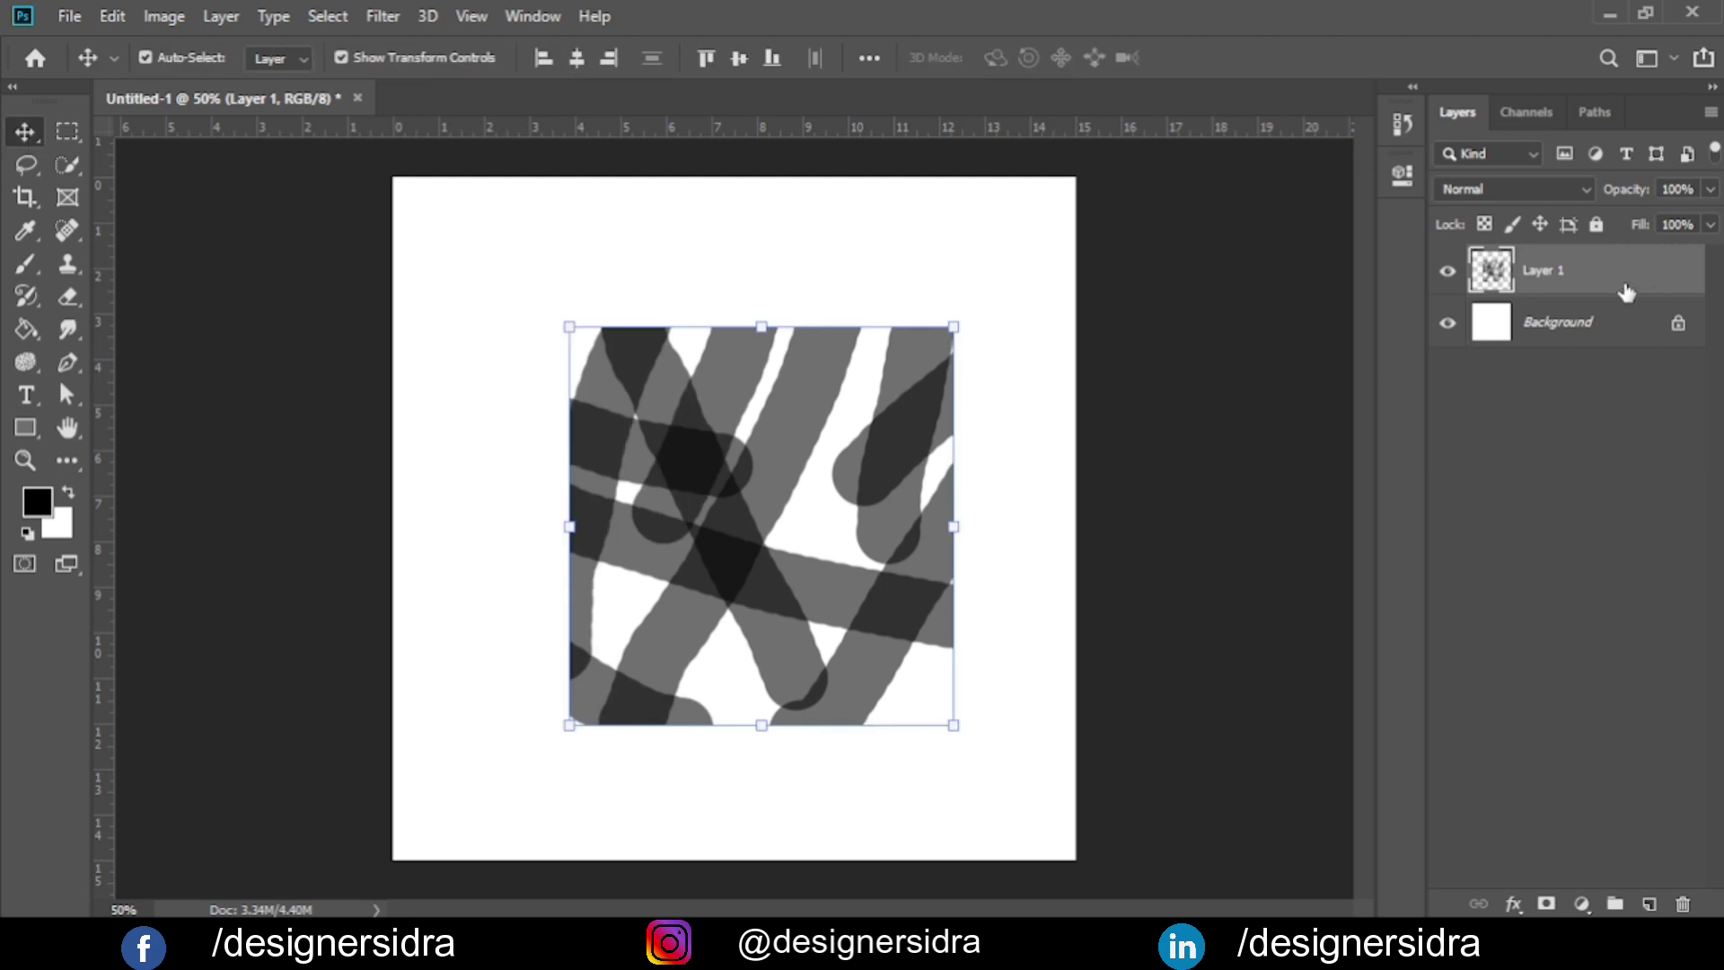
pyautogui.press('Delete')
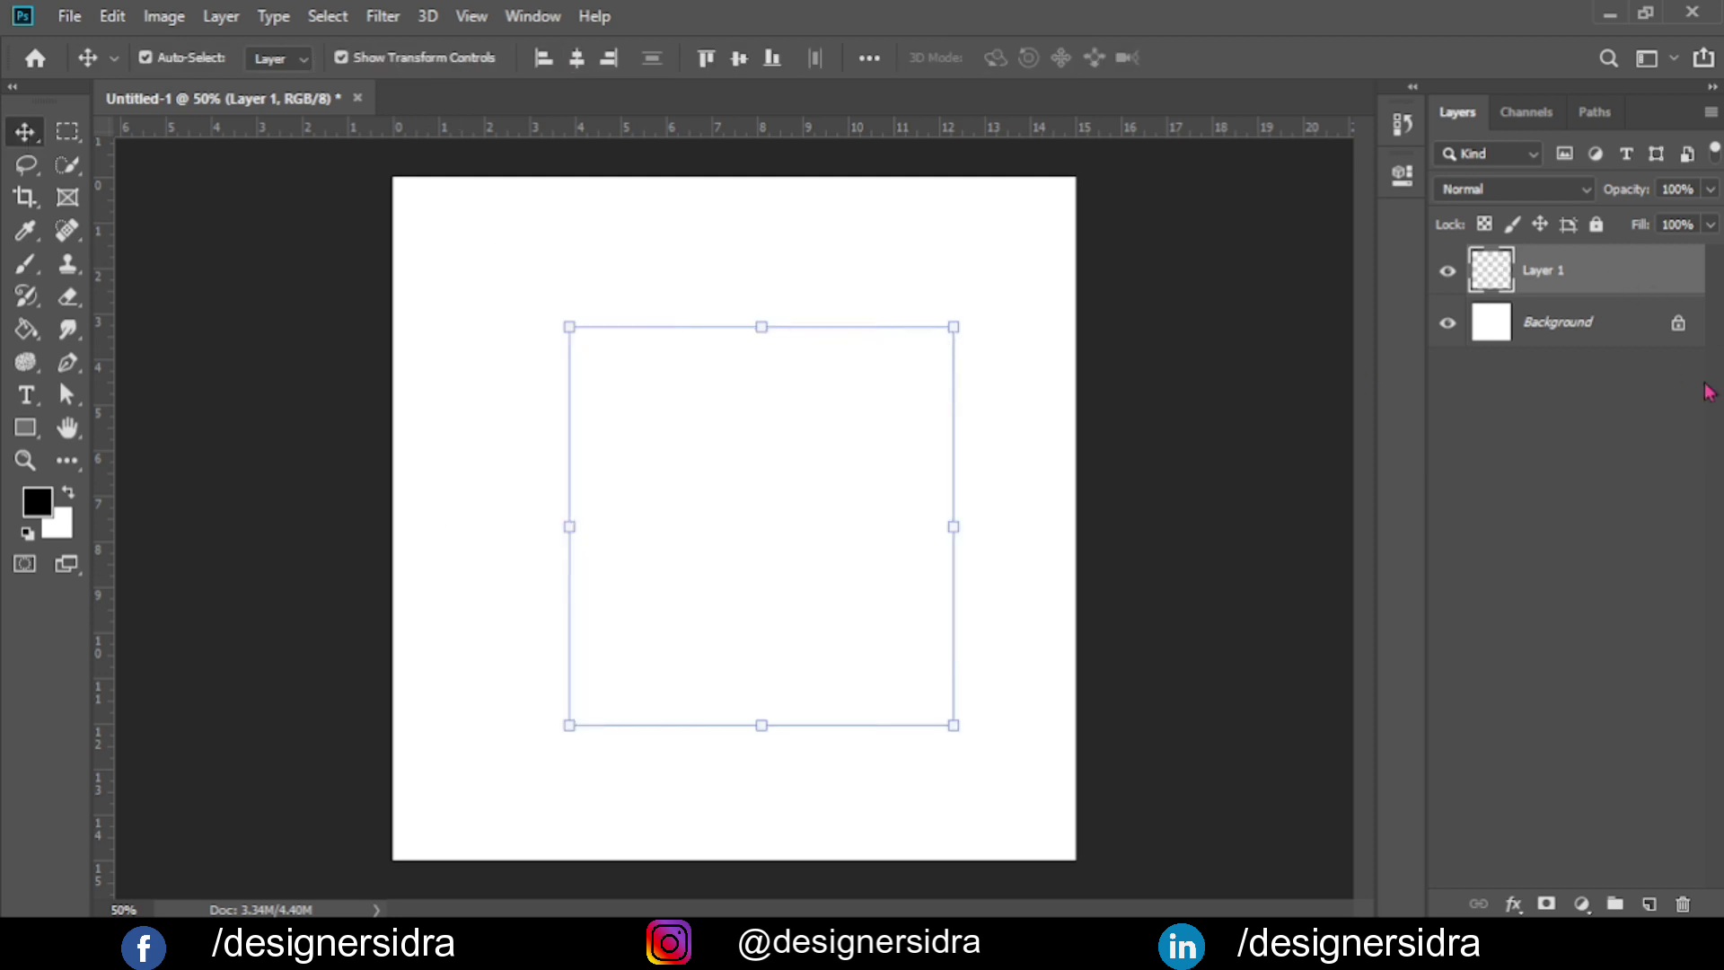
pyautogui.click(67, 131)
# Select a larger central square, test a black fill with Alt+Backspace, and undo it.
pyautogui.moveTo(501, 284); pyautogui.dragTo(957, 714)
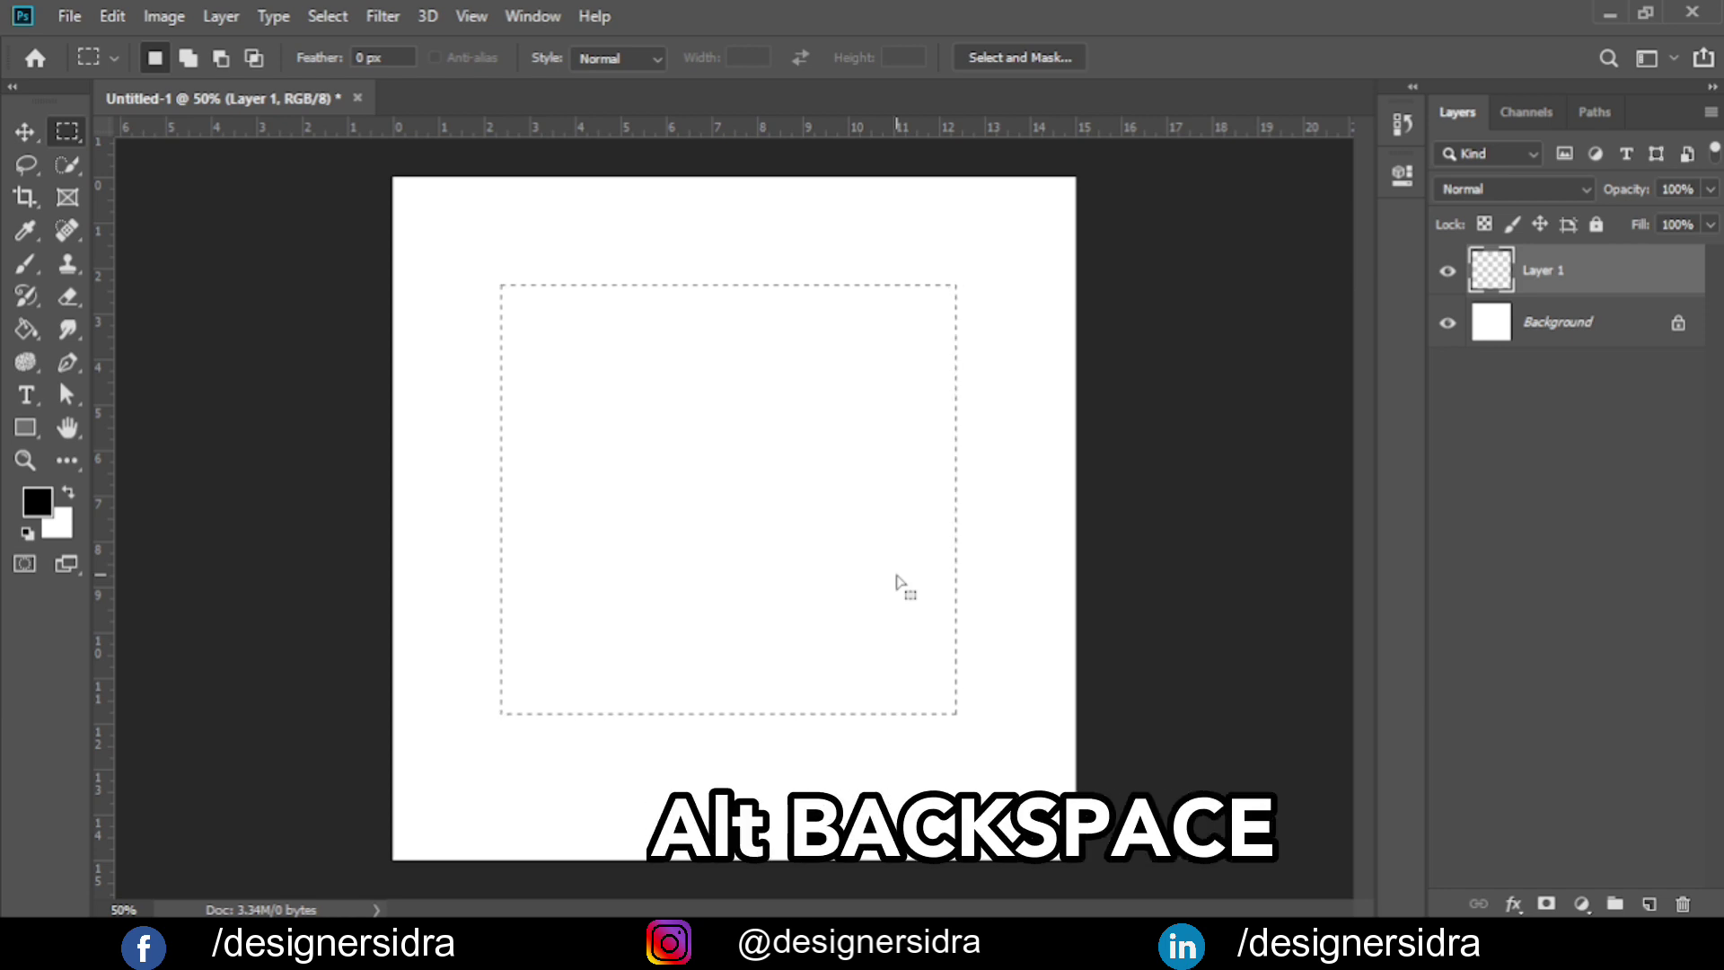
pyautogui.hotkey('alt', 'BackSpace')
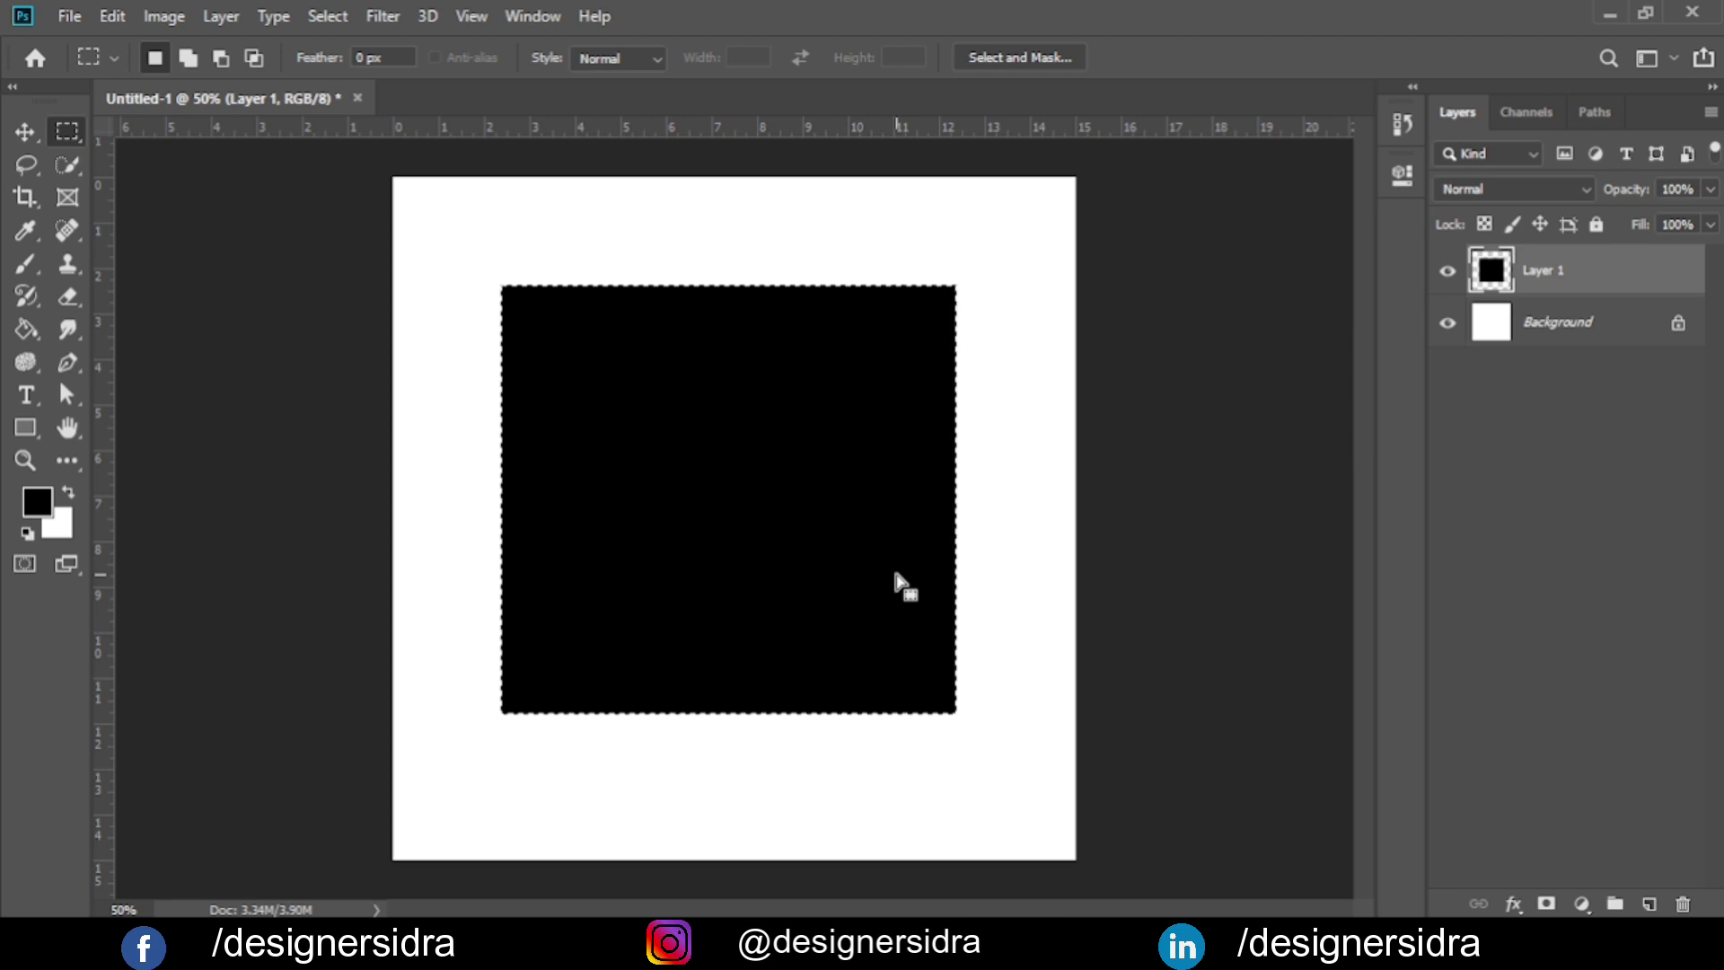
pyautogui.hotkey('ctrl', 'z')
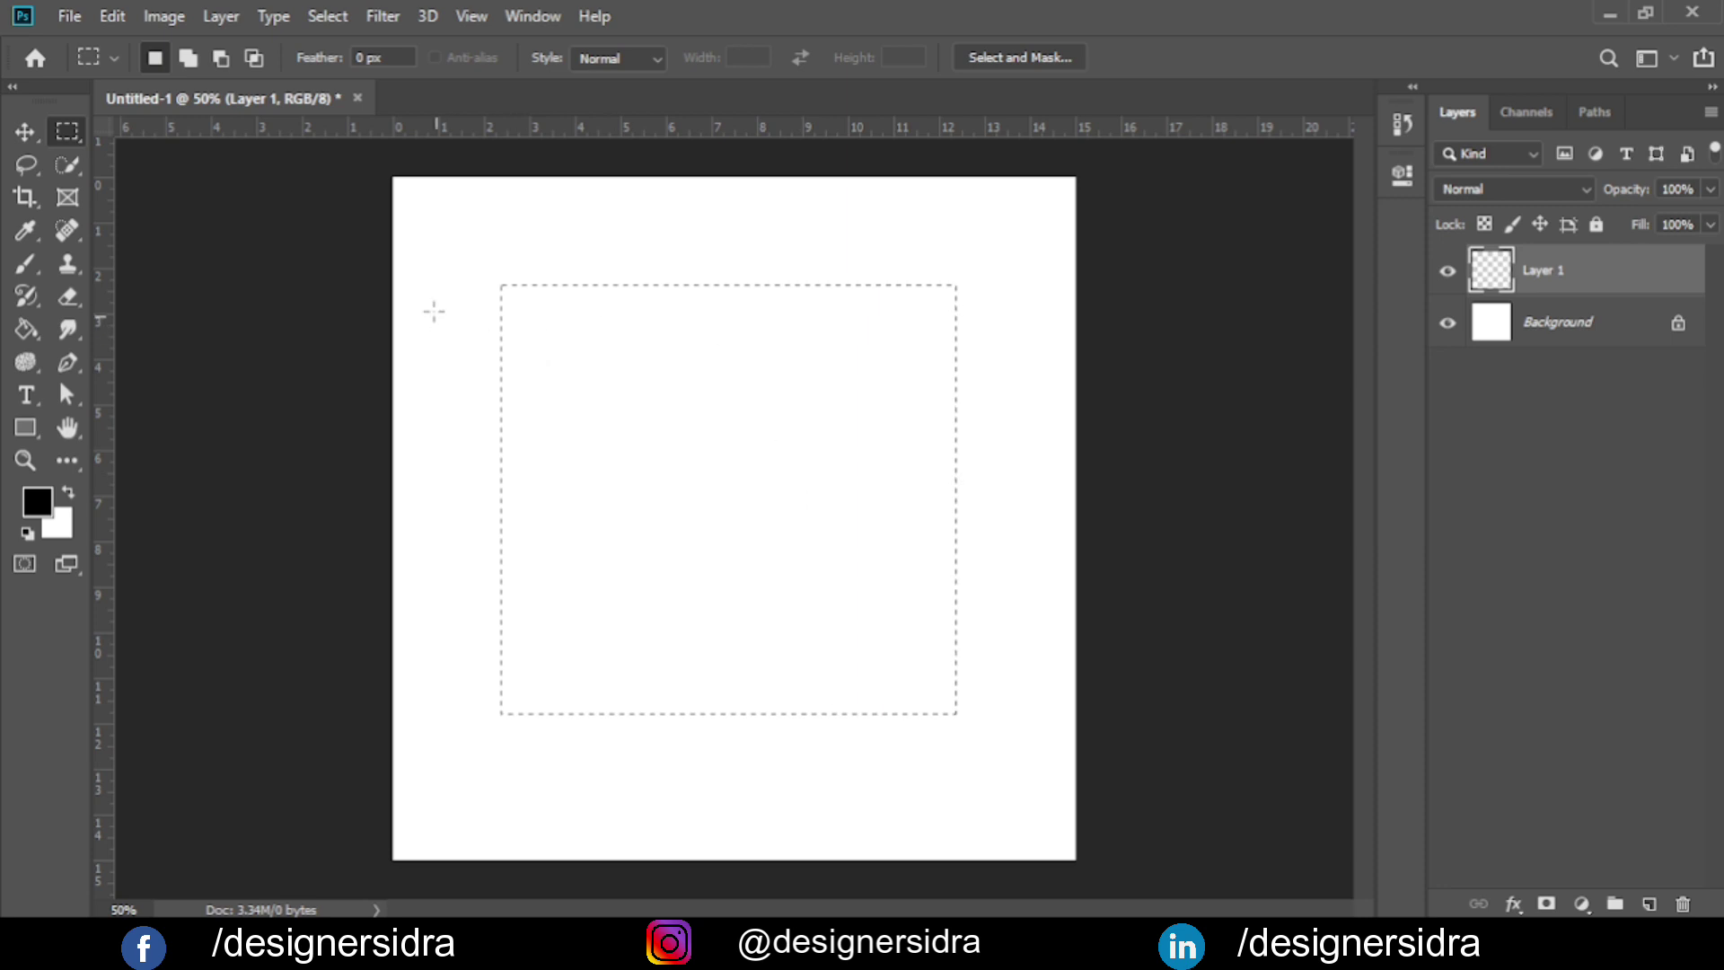
# Invert the selection to the border around the square, test a black fill, then undo it.
pyautogui.rightClick(715, 508)
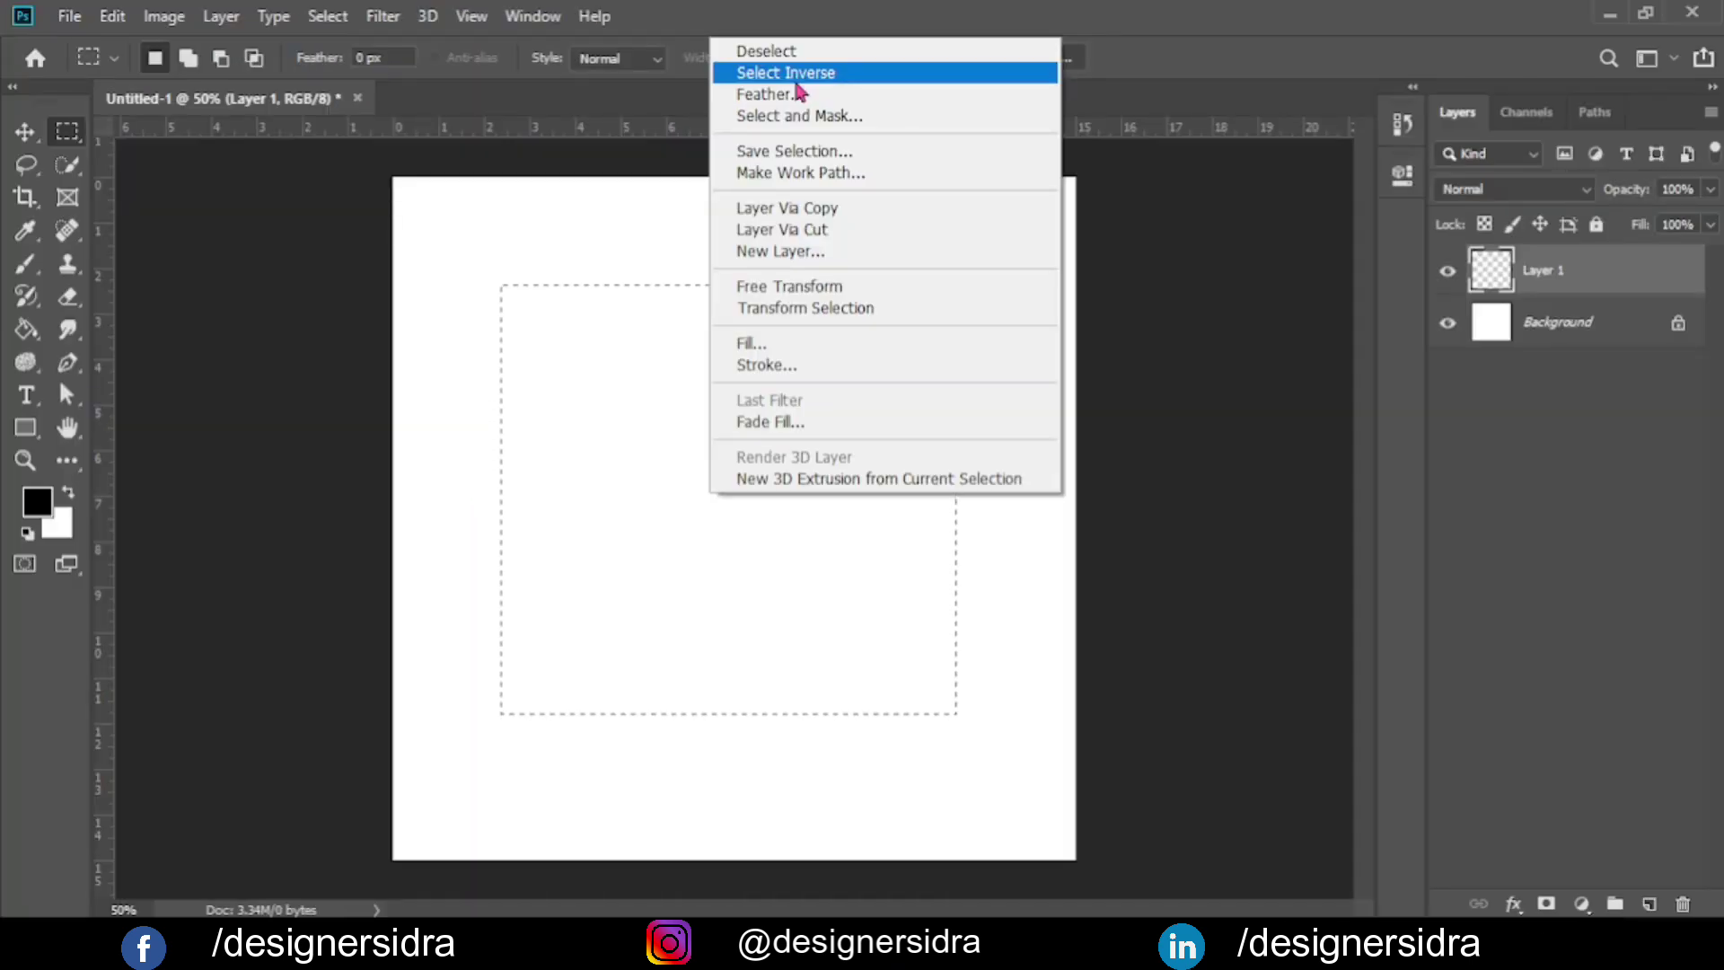
pyautogui.click(795, 81)
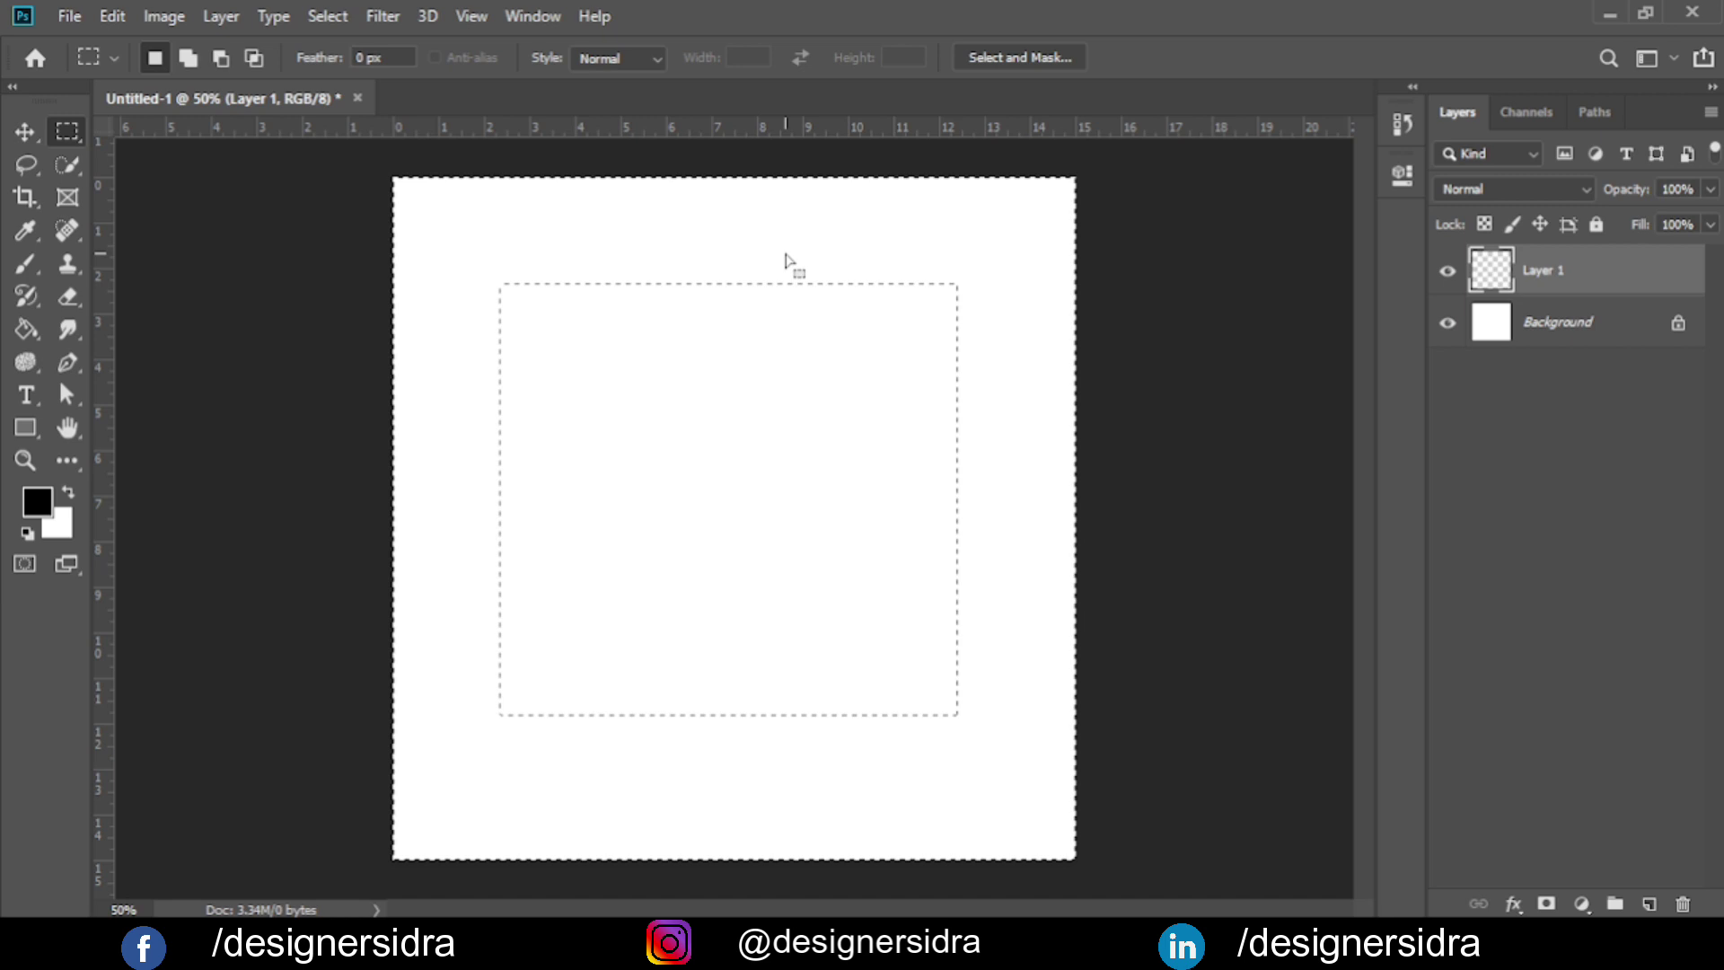
pyautogui.hotkey('alt', 'BackSpace')
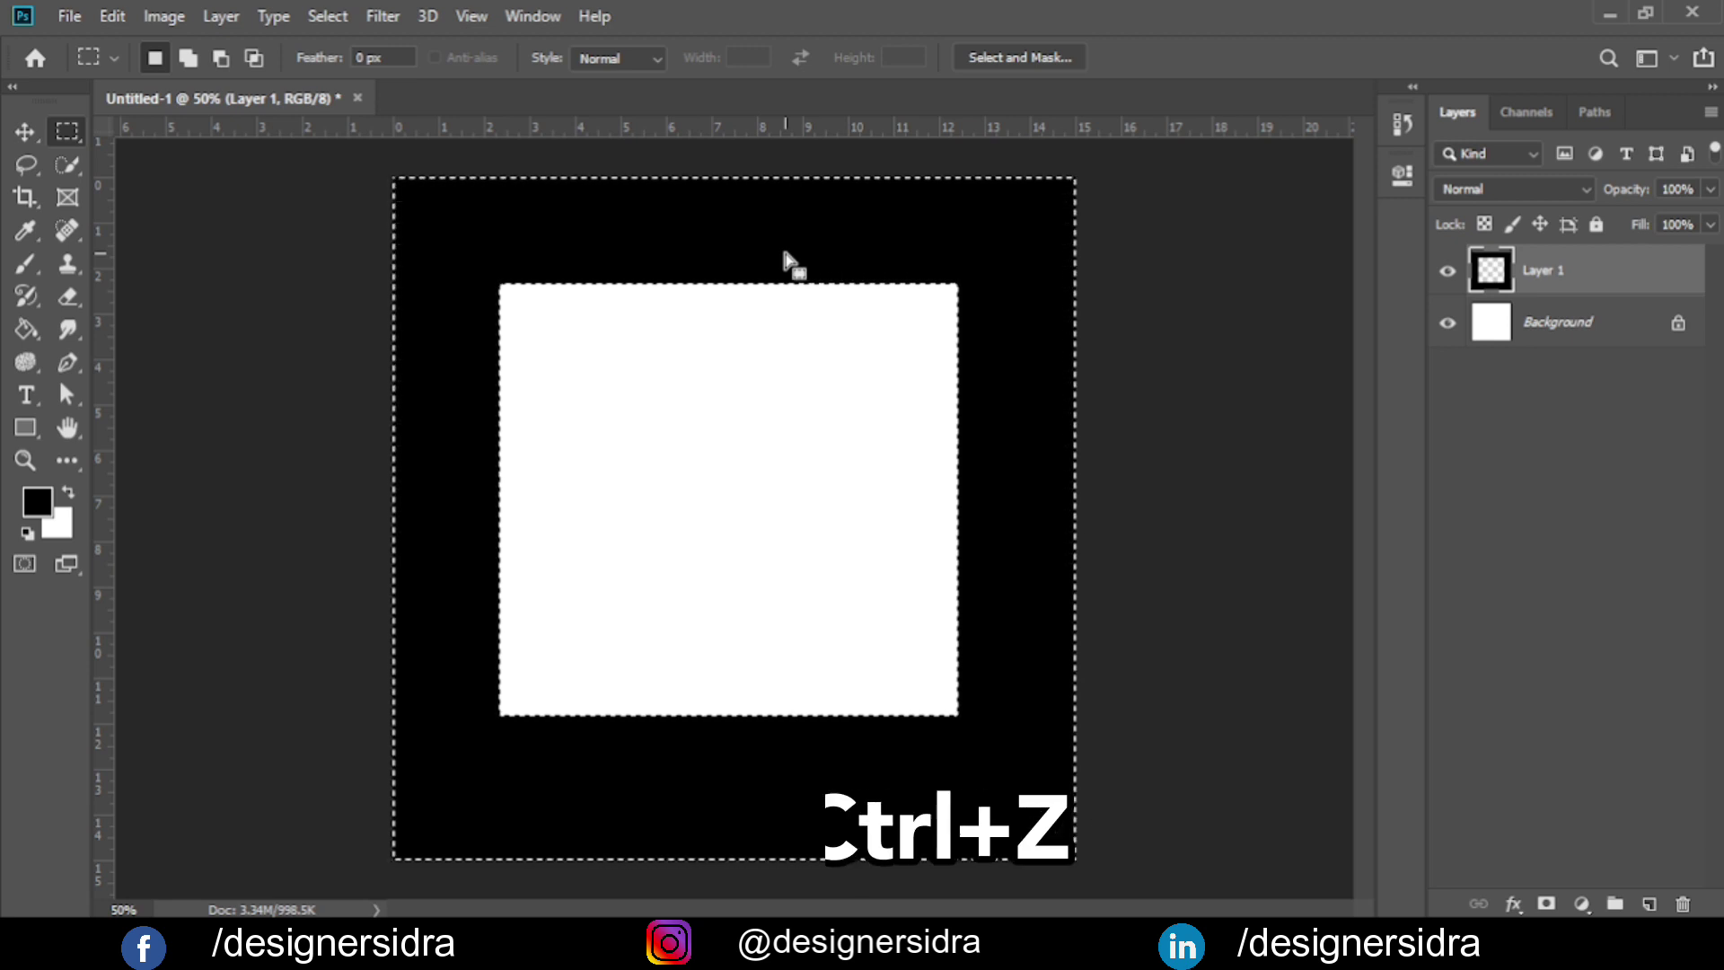
pyautogui.hotkey('ctrl', 'z')
# Paint two crossing grey diagonals that only appear in the frame around the square.
pyautogui.click(25, 264)
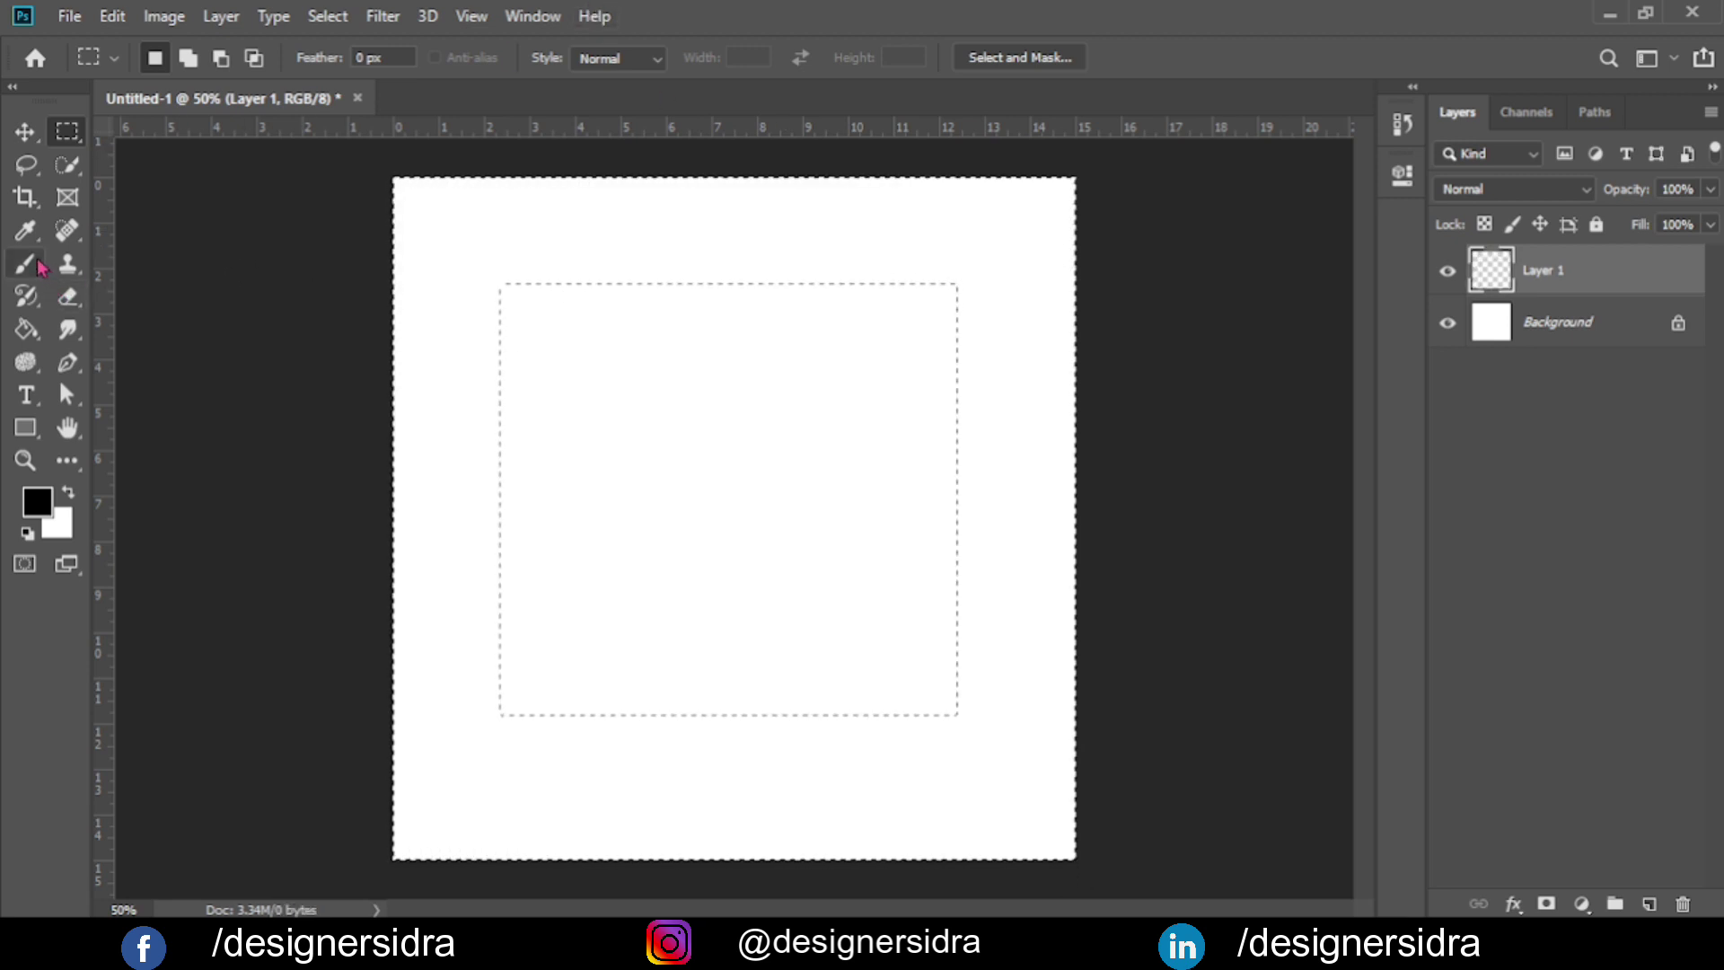
pyautogui.moveTo(423, 202); pyautogui.dragTo(1033, 831)
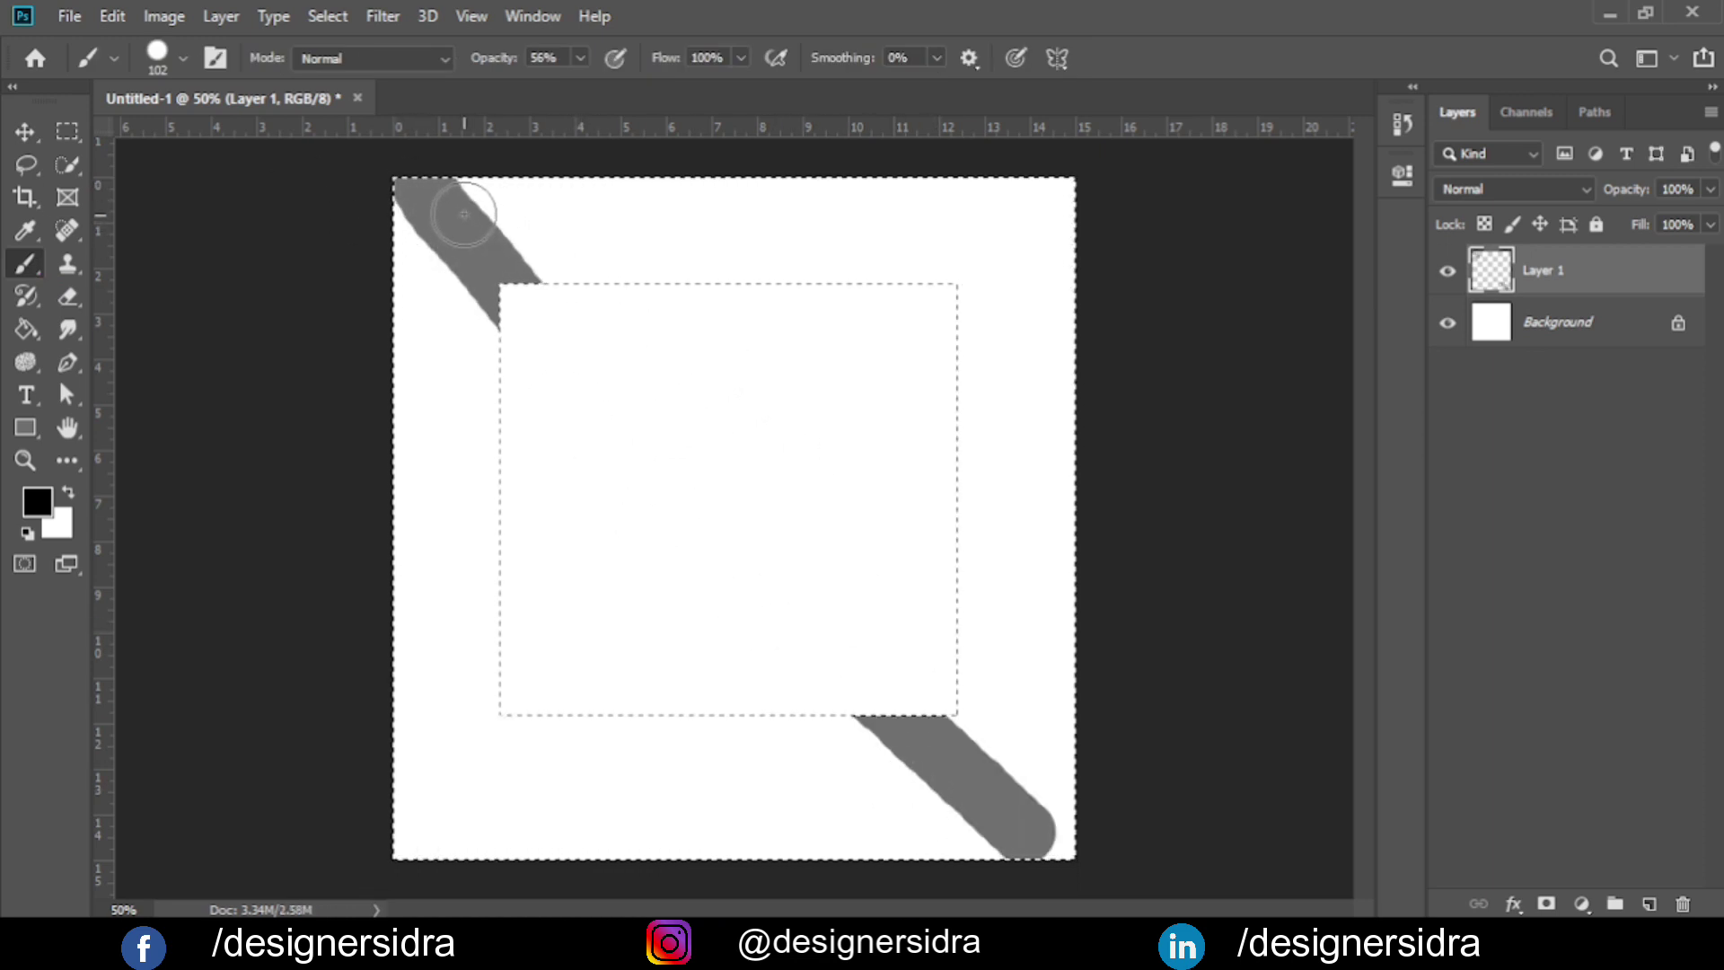
pyautogui.moveTo(1060, 194); pyautogui.dragTo(413, 849)
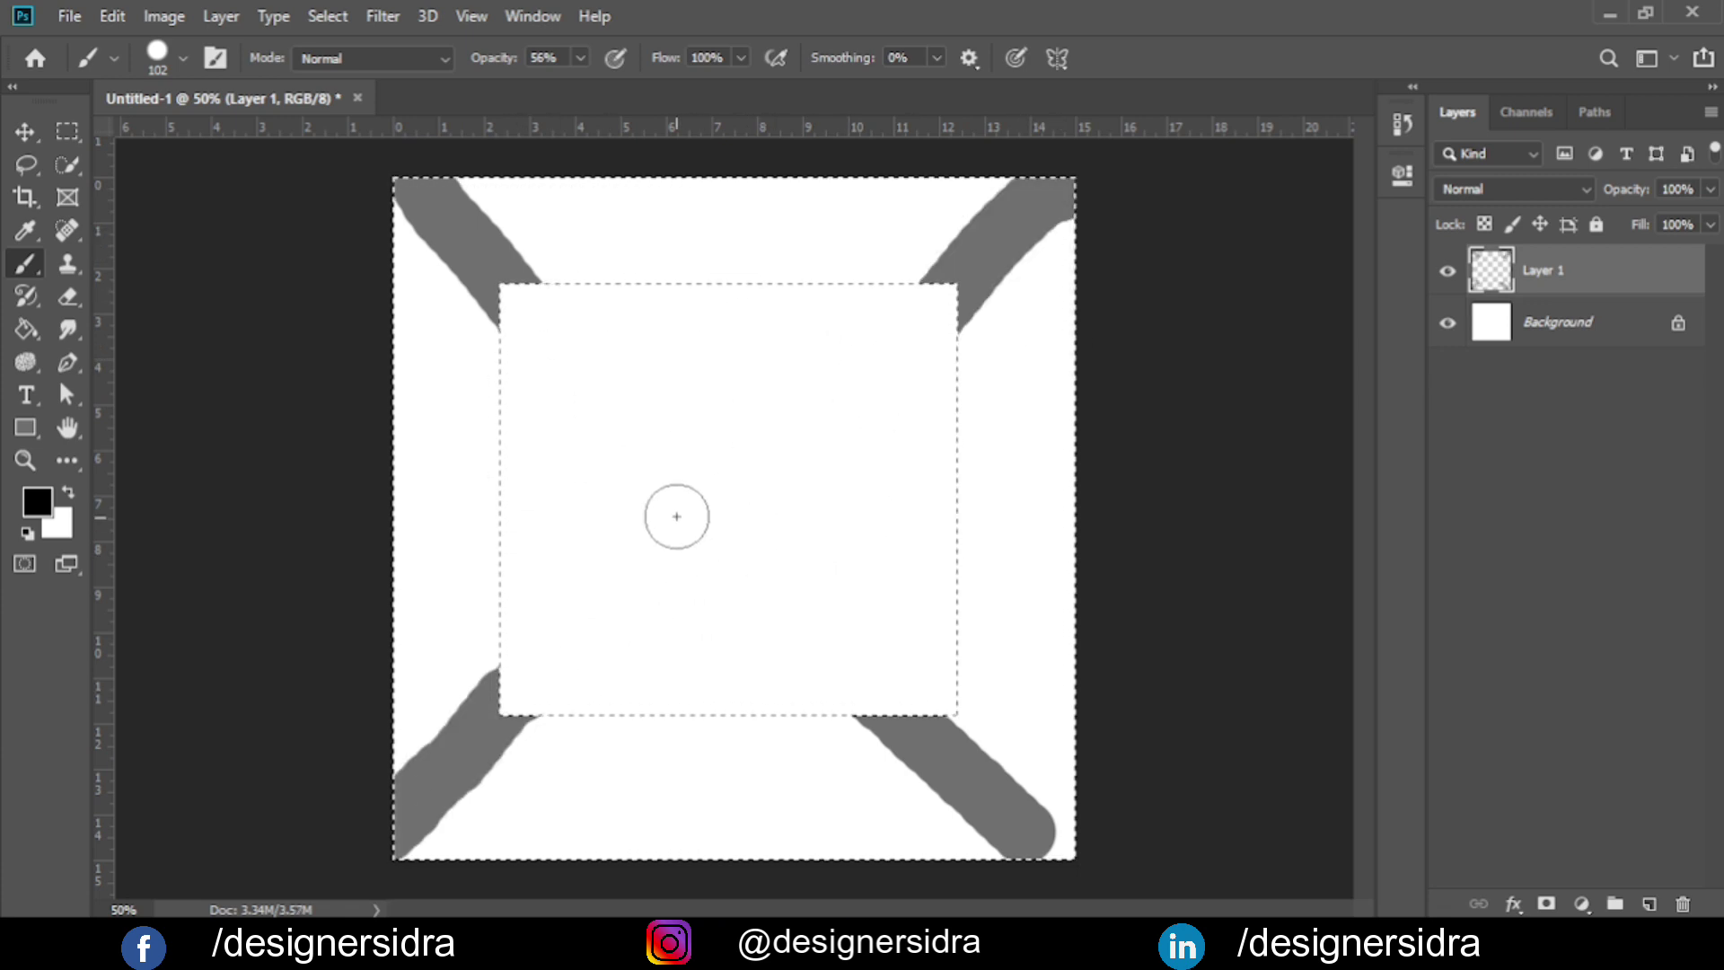
# Deselect the frame selection with the Rectangular Marquee context menu.
pyautogui.click(67, 135)
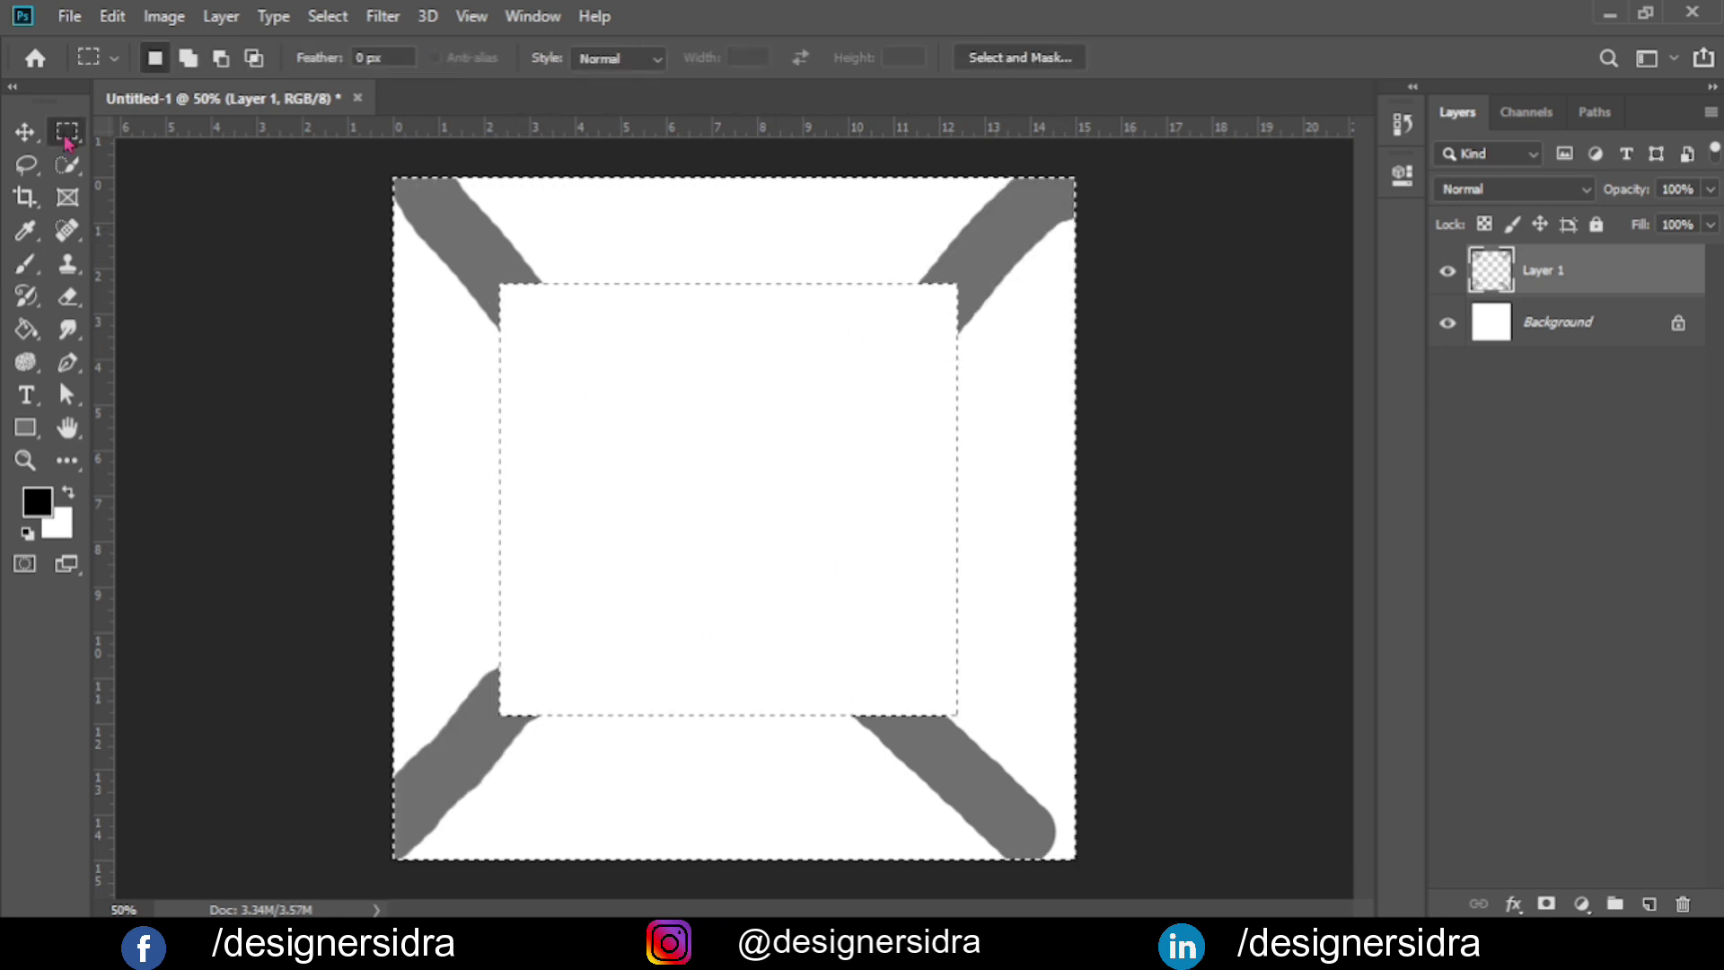
pyautogui.rightClick(776, 403)
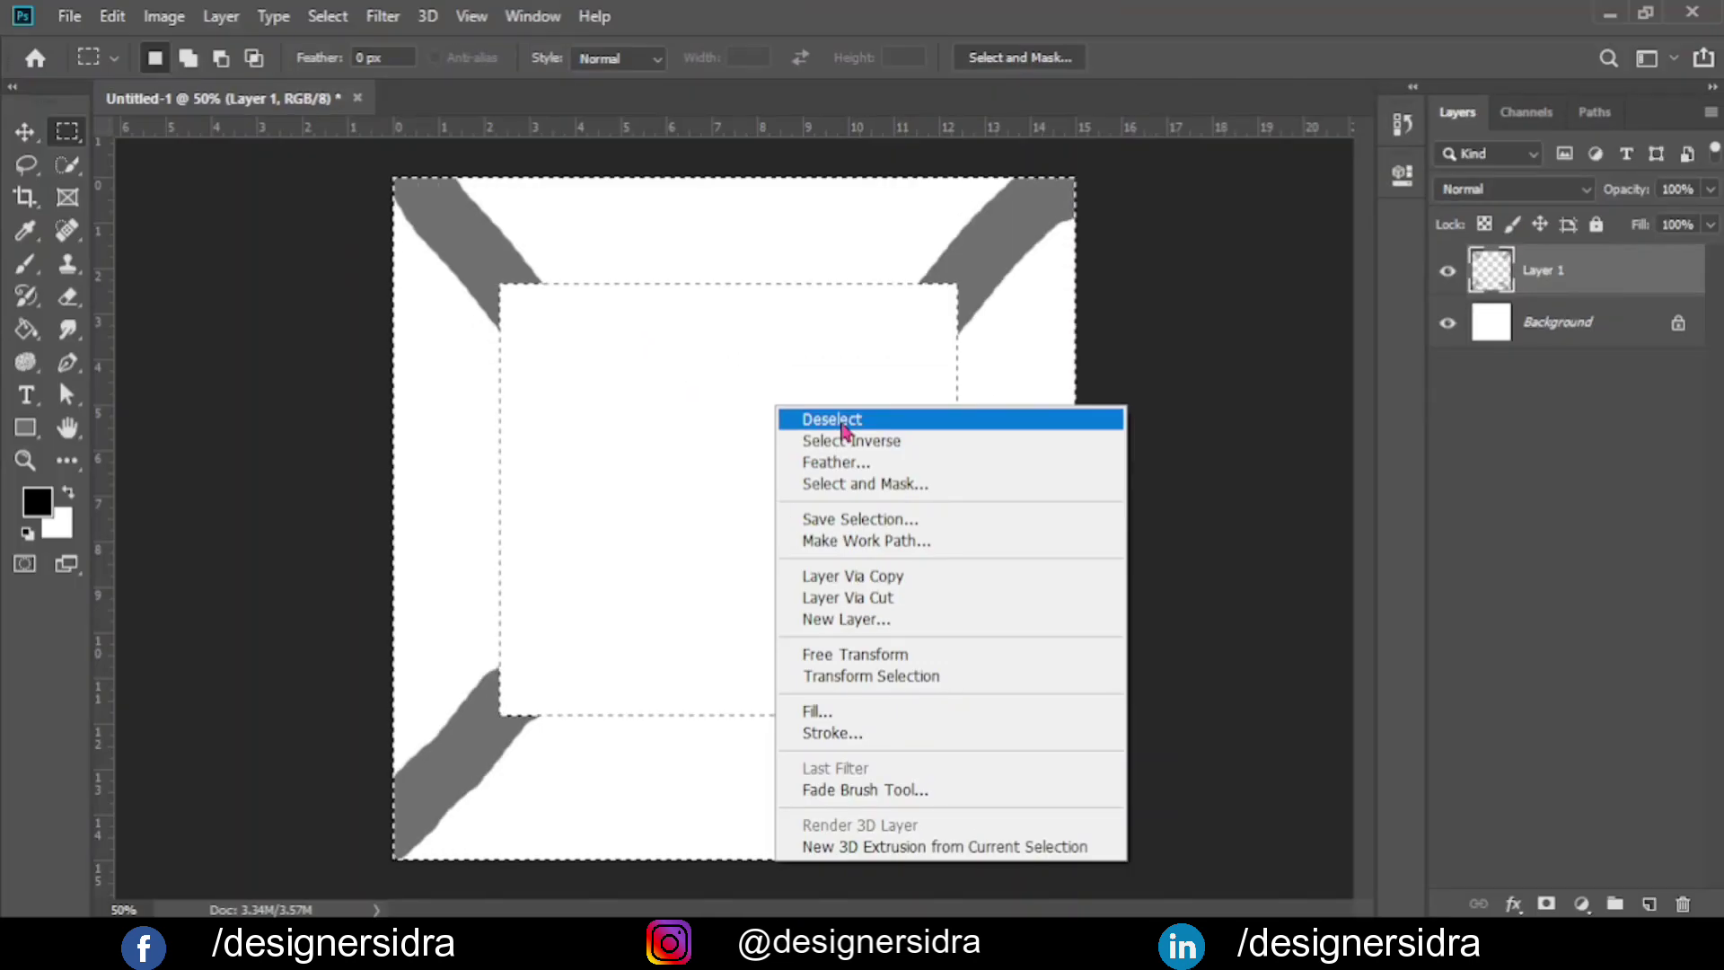
pyautogui.click(824, 419)
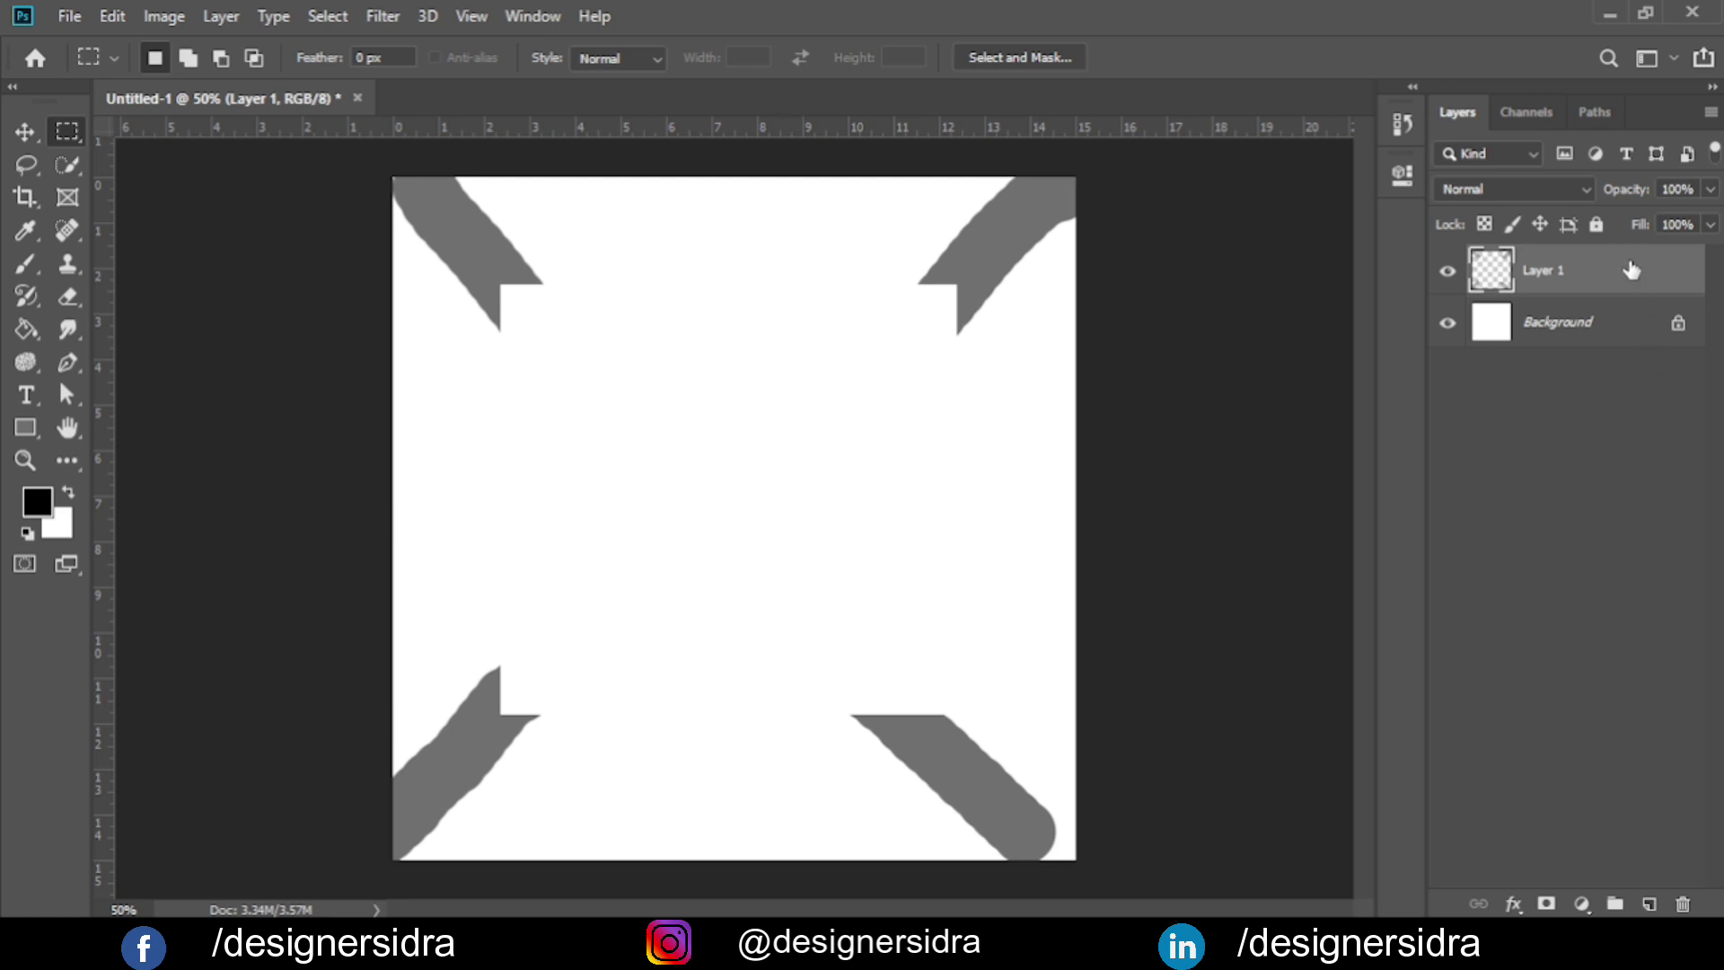
# Delete the grey-stroke layer and start drawing rectangular selections on the white canvas.
pyautogui.press('Delete')
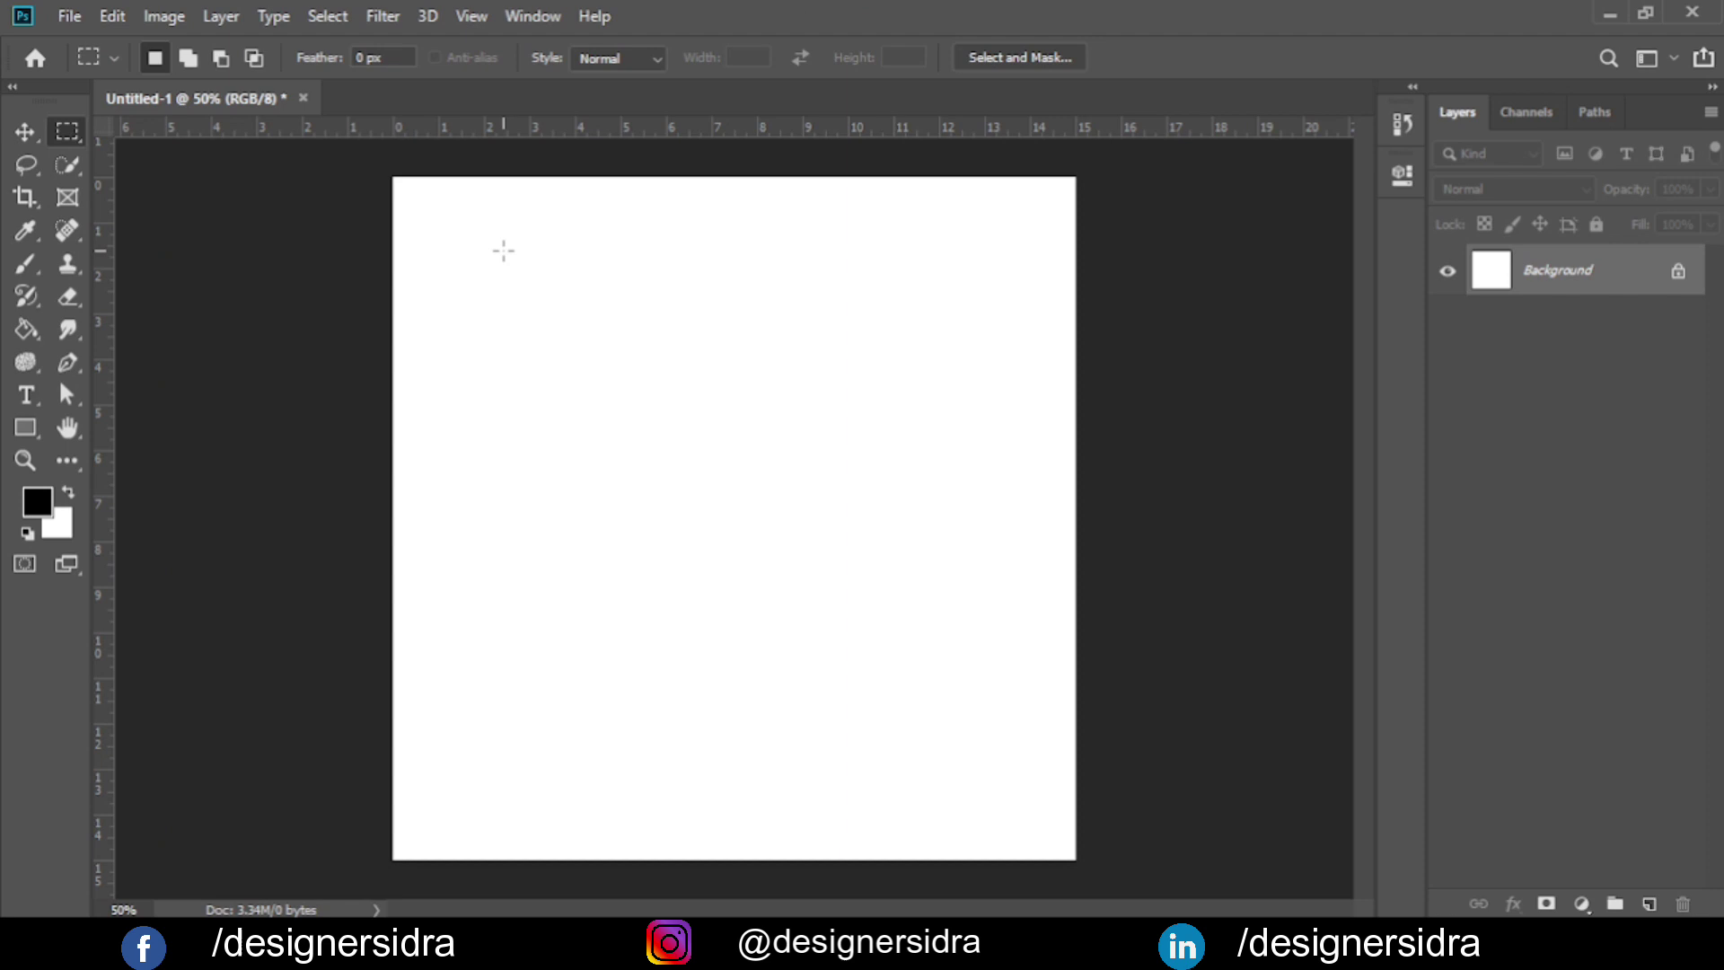
pyautogui.moveTo(495, 270); pyautogui.dragTo(703, 508)
pyautogui.moveTo(686, 355)
pyautogui.mouseDown()
pyautogui.moveTo(717, 365)
pyautogui.moveTo(928, 628)
pyautogui.mouseUp()
pyautogui.moveTo(603, 430); pyautogui.dragTo(743, 671)
pyautogui.moveTo(504, 323); pyautogui.dragTo(577, 526)
# Redraw the rectangular selection repeatedly, finishing with one over the upper-left centre.
pyautogui.moveTo(693, 247); pyautogui.dragTo(956, 582)
pyautogui.moveTo(422, 341); pyautogui.dragTo(638, 620)
pyautogui.moveTo(775, 323); pyautogui.dragTo(966, 612)
pyautogui.moveTo(493, 377); pyautogui.dragTo(696, 683)
pyautogui.moveTo(772, 326)
pyautogui.mouseDown()
pyautogui.moveTo(940, 577)
pyautogui.moveTo(948, 657)
pyautogui.mouseUp()
pyautogui.moveTo(721, 377); pyautogui.dragTo(904, 628)
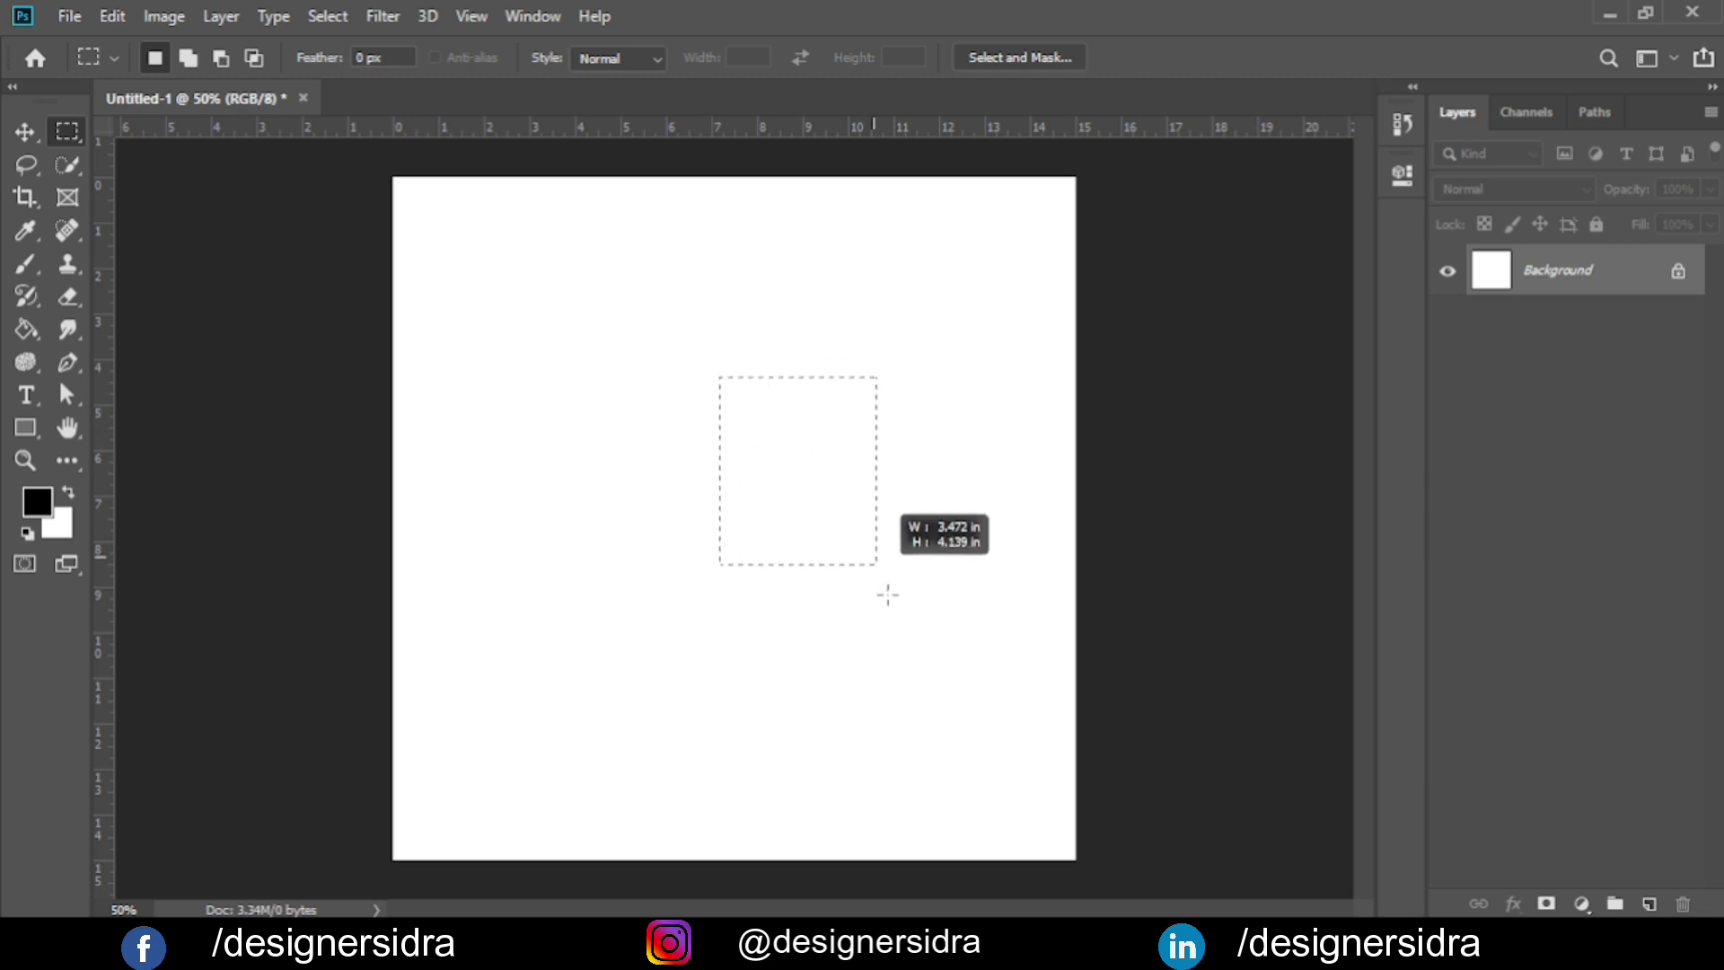
pyautogui.moveTo(486, 330); pyautogui.dragTo(740, 626)
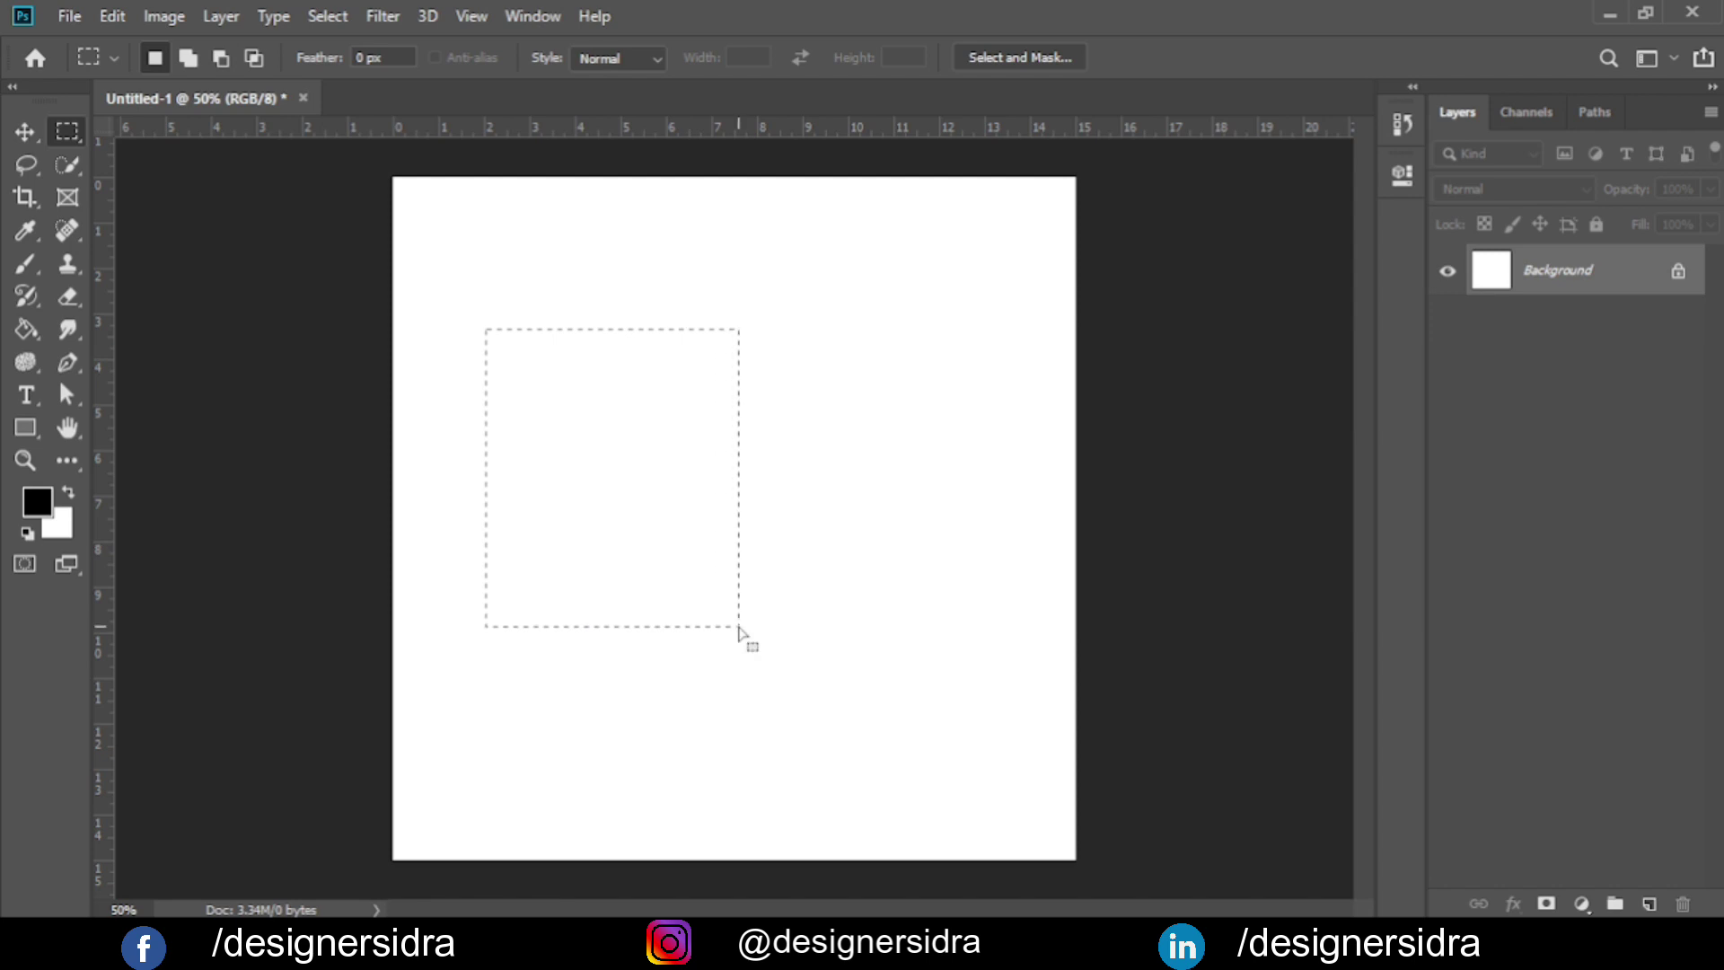
pyautogui.moveTo(718, 263); pyautogui.dragTo(998, 673)
pyautogui.moveTo(506, 301); pyautogui.dragTo(795, 604)
# Add six overlapping rectangles in Add to selection mode, then subtract the top band.
pyautogui.click(188, 59)
pyautogui.moveTo(725, 353); pyautogui.dragTo(1005, 681)
pyautogui.moveTo(865, 275); pyautogui.dragTo(949, 512)
pyautogui.moveTo(557, 239); pyautogui.dragTo(641, 373)
pyautogui.moveTo(473, 433)
pyautogui.mouseDown()
pyautogui.moveTo(633, 557)
pyautogui.moveTo(608, 765)
pyautogui.mouseUp()
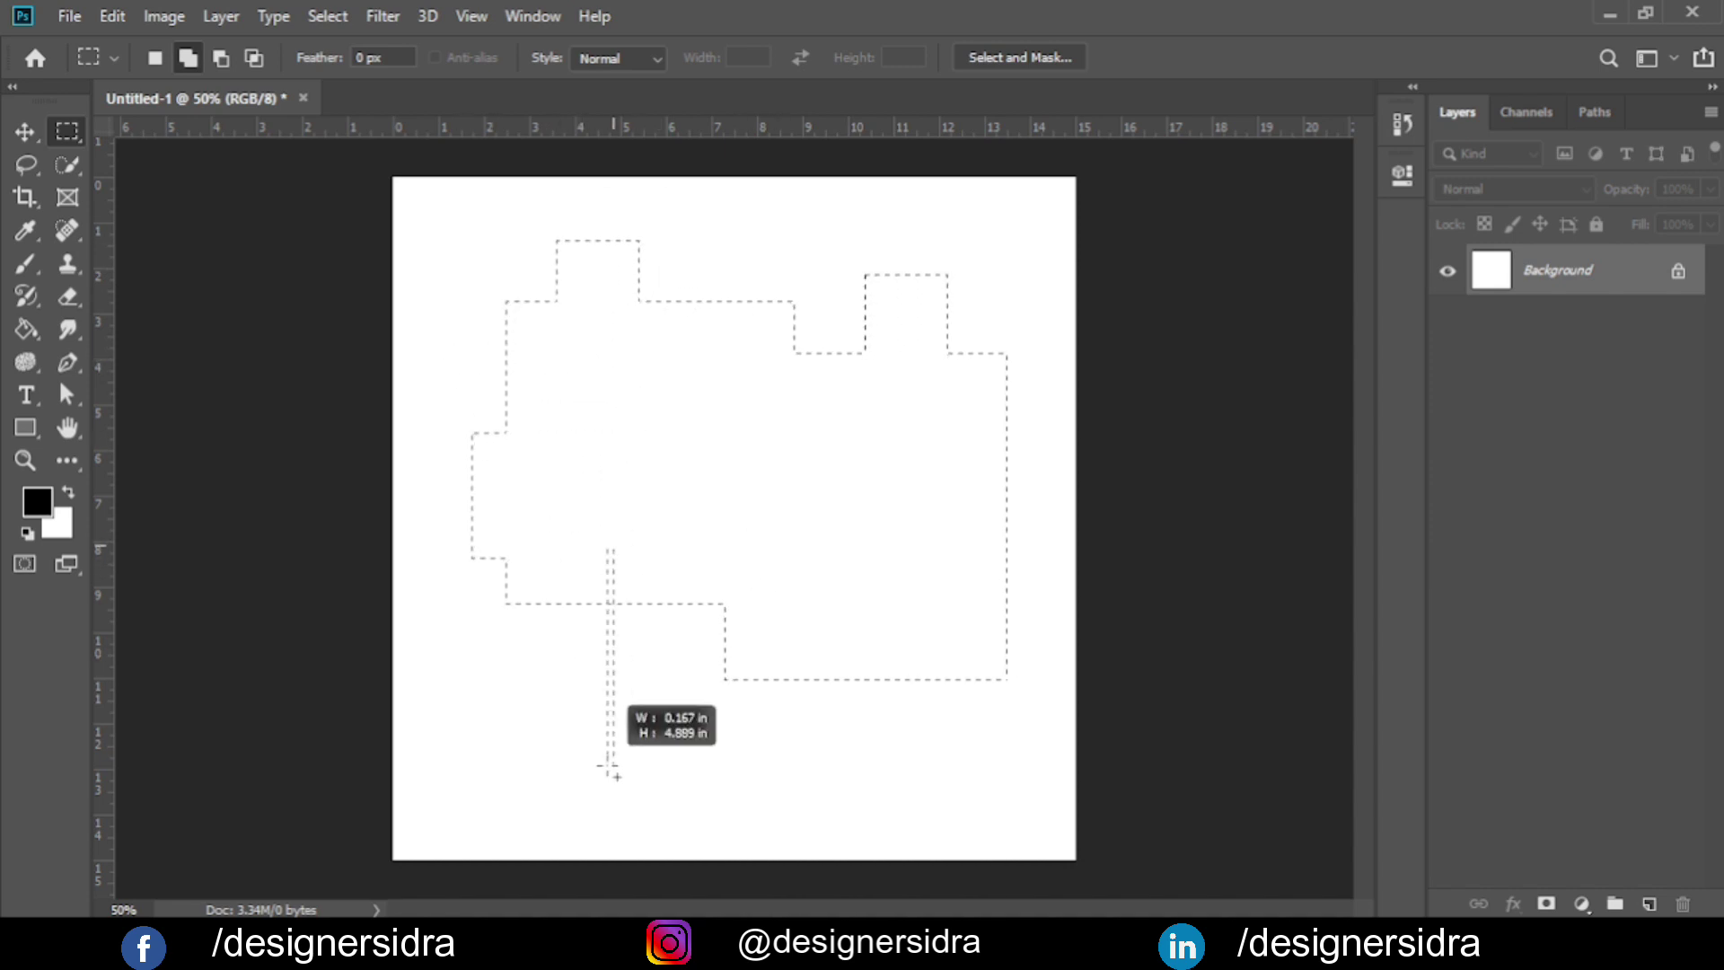
pyautogui.moveTo(853, 651); pyautogui.dragTo(893, 791)
pyautogui.moveTo(728, 568); pyautogui.dragTo(659, 750)
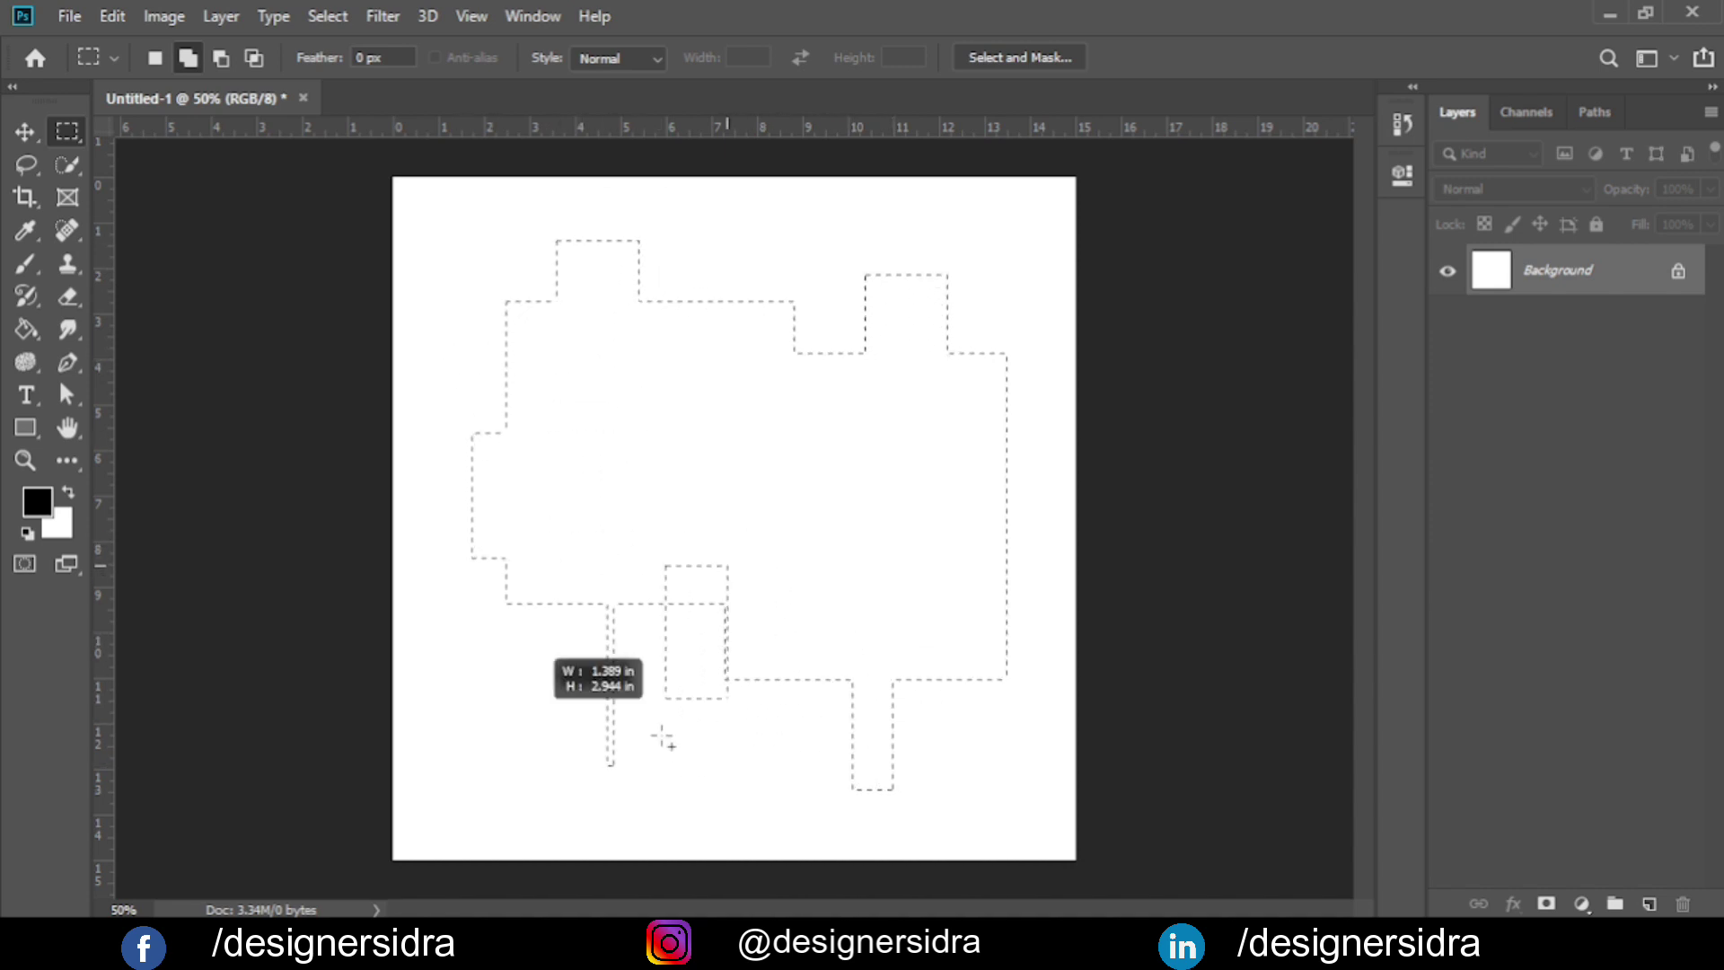
pyautogui.click(222, 59)
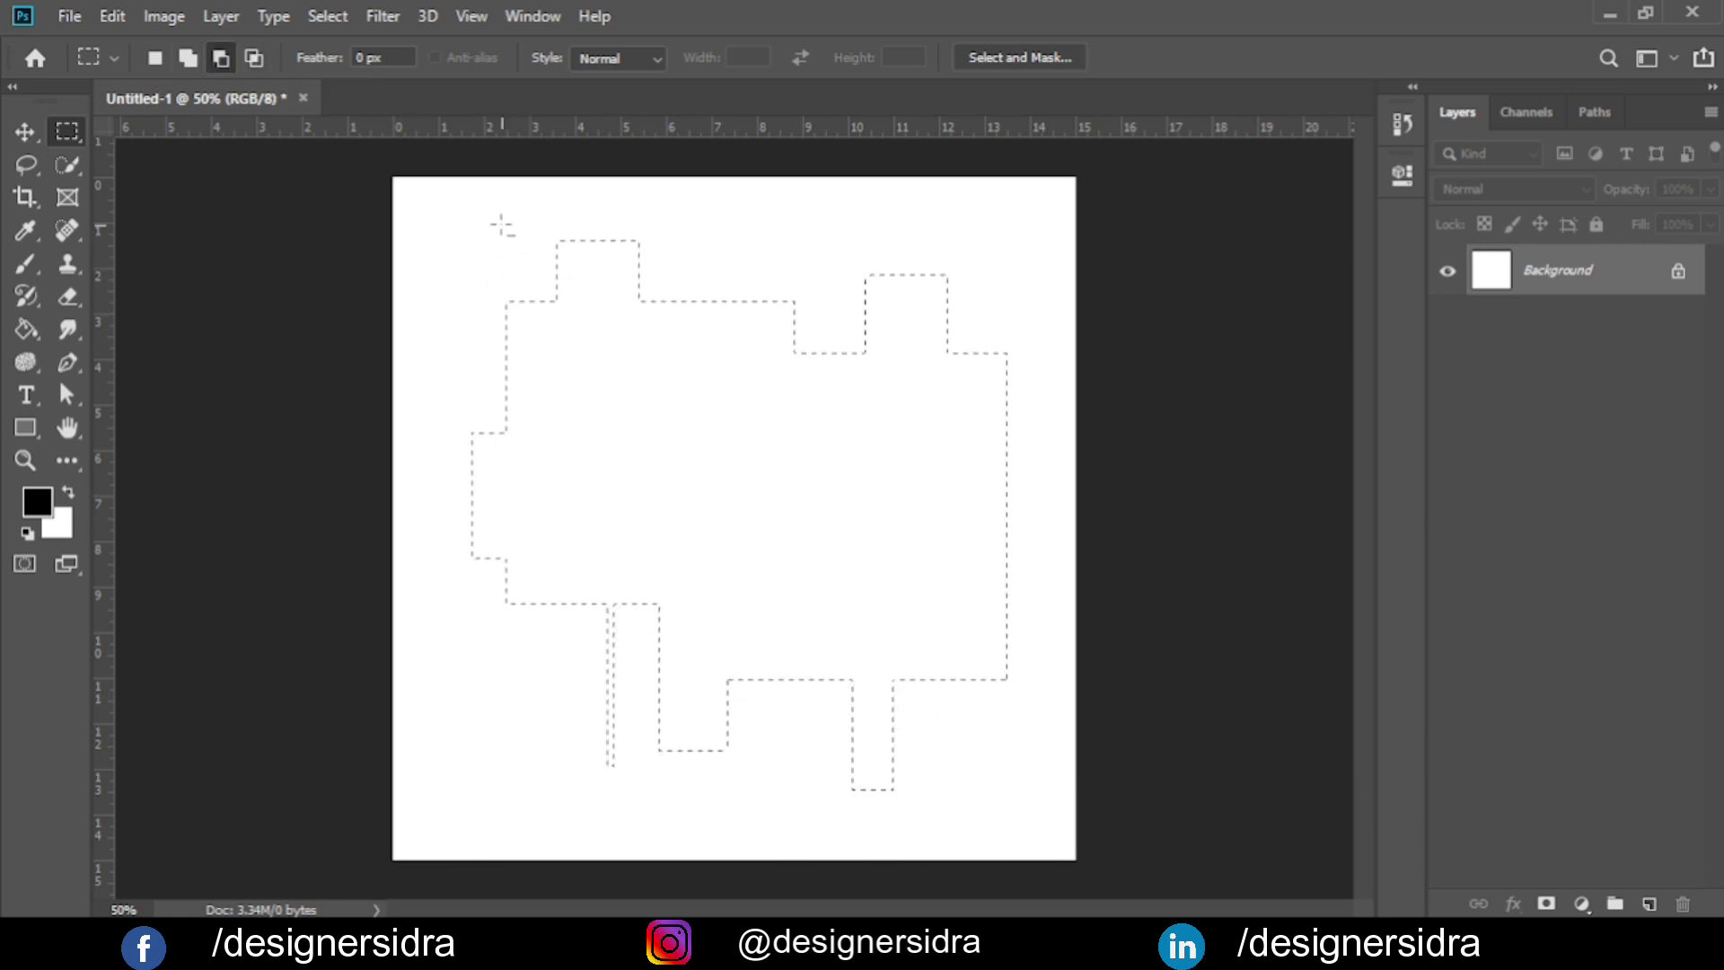
pyautogui.moveTo(481, 219); pyautogui.dragTo(921, 415)
# Subtract three rectangles from the blocky selection, then switch to Intersect with selection mode.
pyautogui.moveTo(1022, 318); pyautogui.dragTo(770, 663)
pyautogui.moveTo(585, 368); pyautogui.dragTo(635, 590)
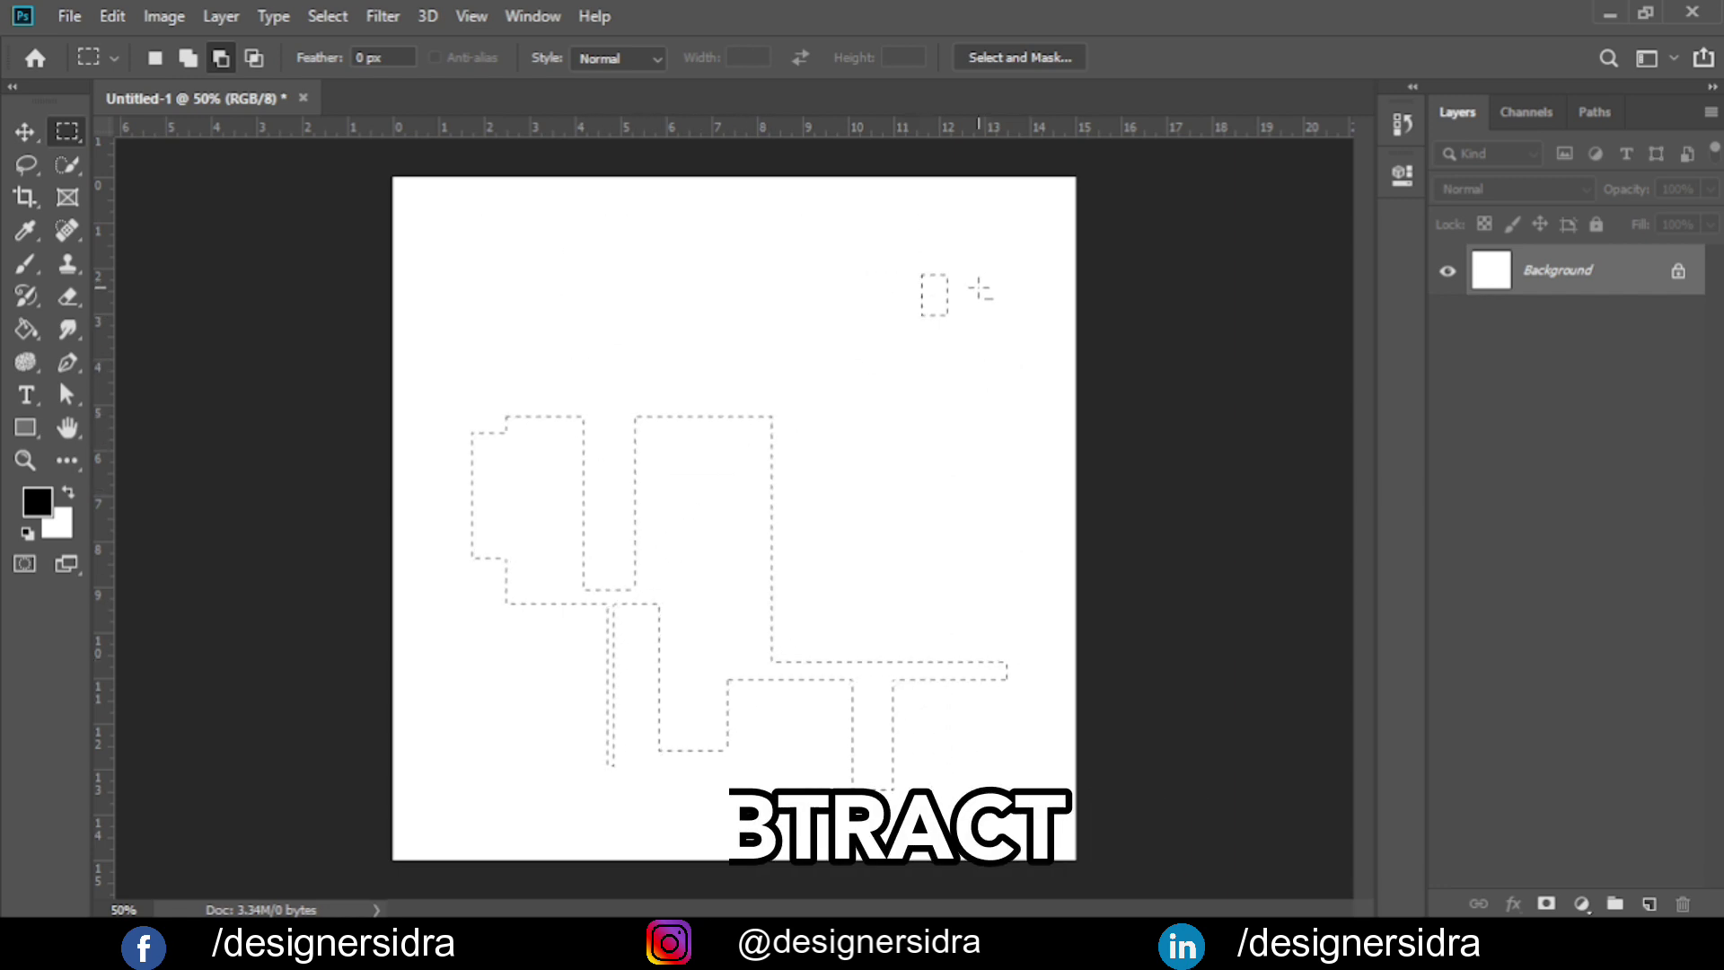
pyautogui.moveTo(970, 296); pyautogui.dragTo(718, 483)
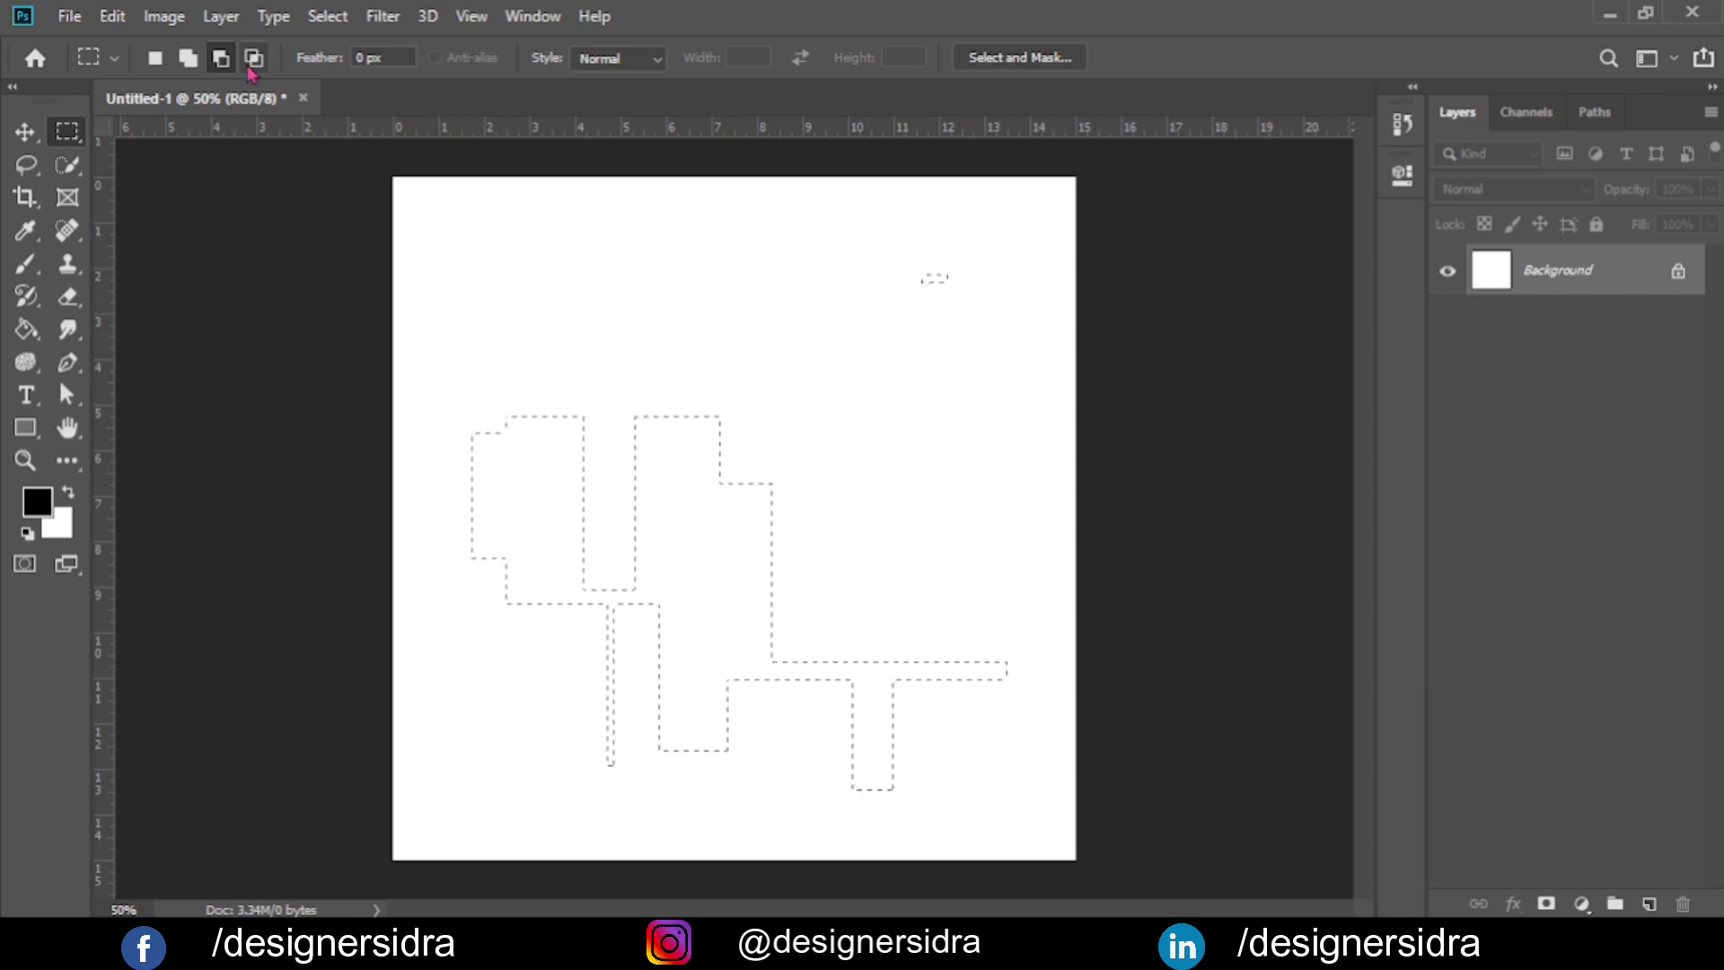
pyautogui.click(252, 69)
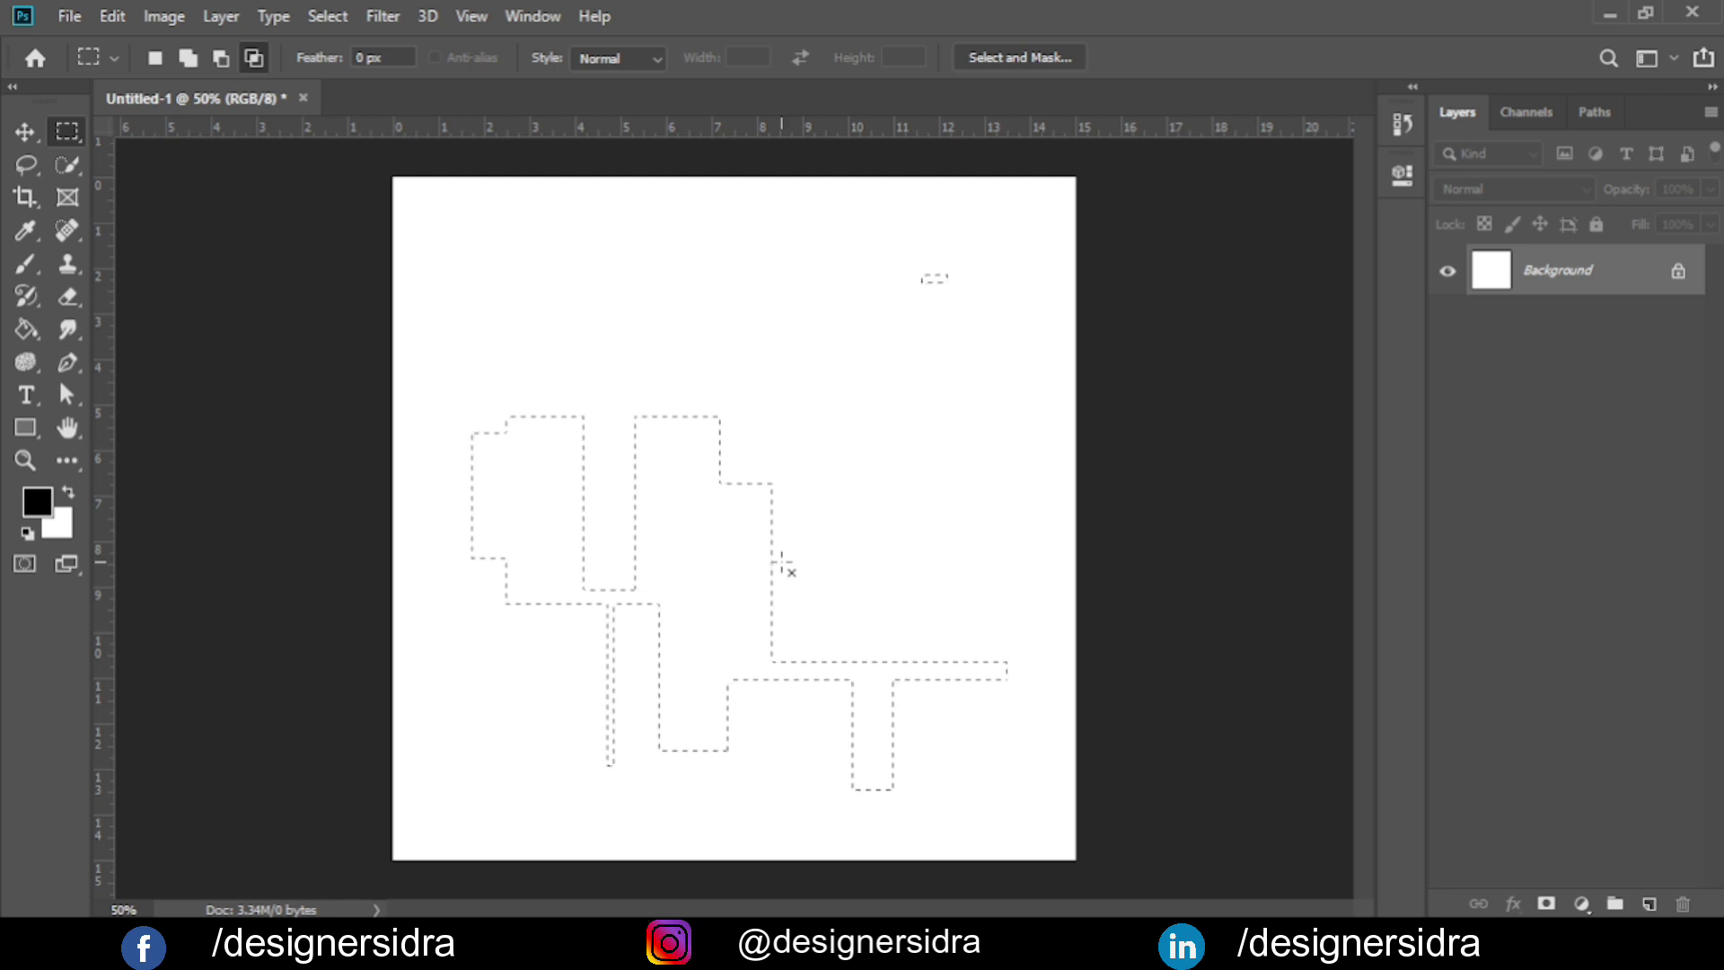
# Intersect a box with the selection, leaving one small narrow rectangle near the centre.
pyautogui.moveTo(821, 563); pyautogui.dragTo(733, 459)
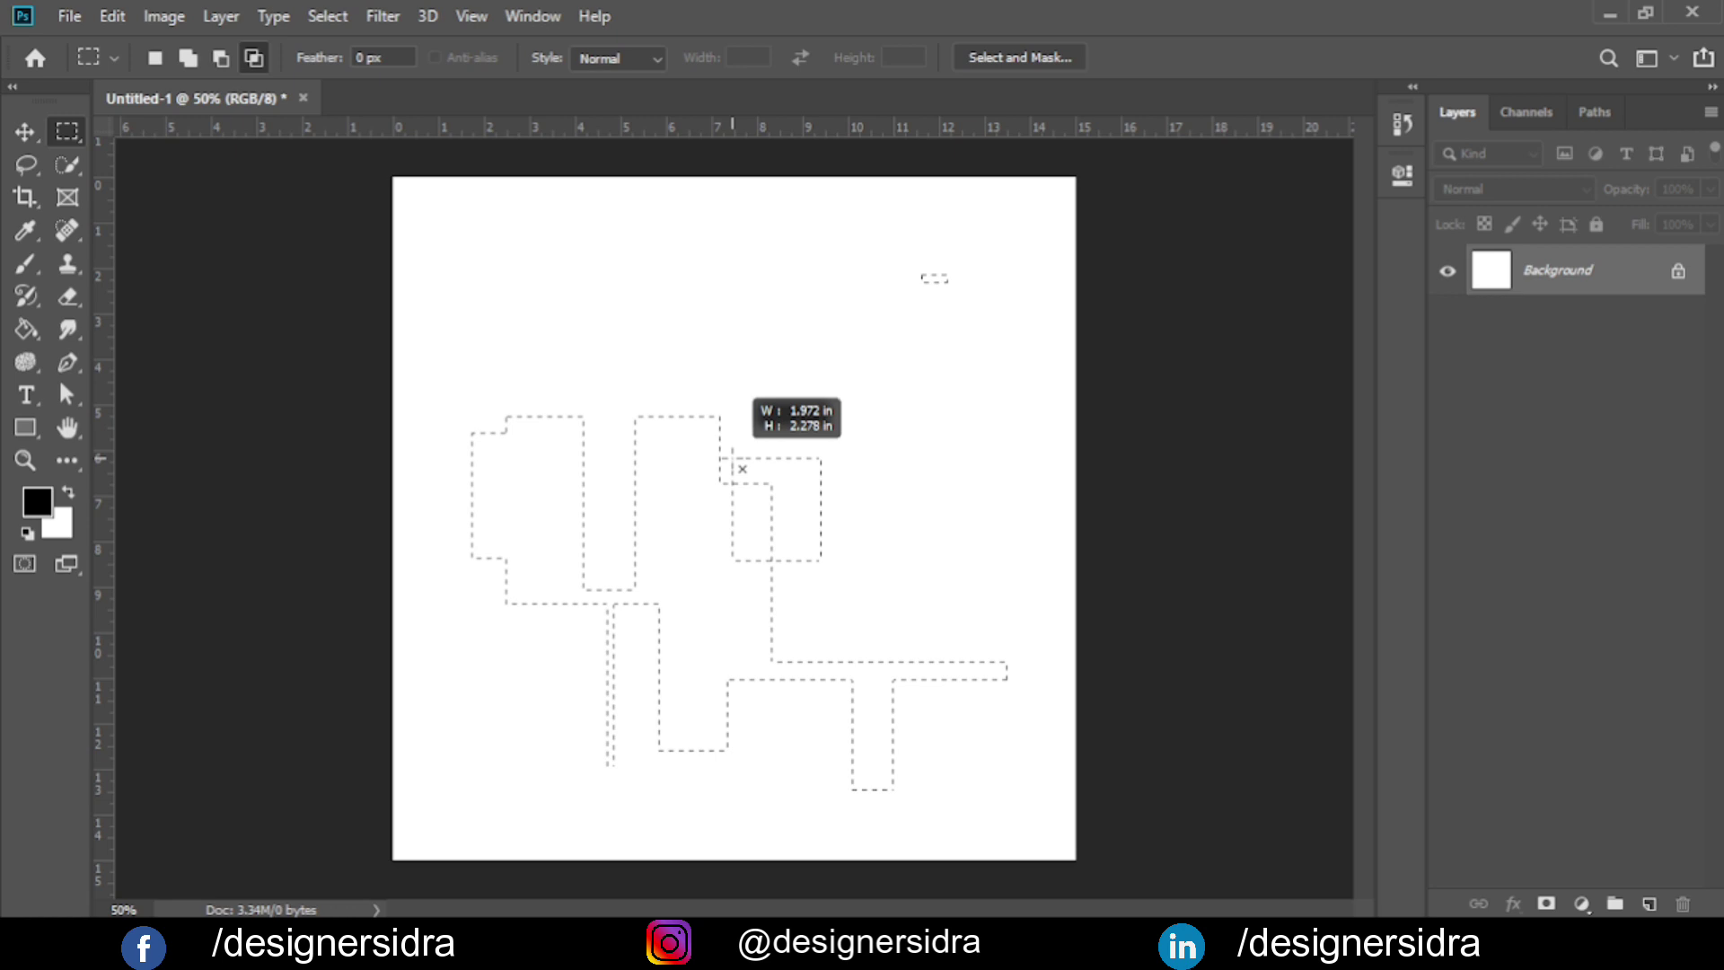
pyautogui.moveTo(733, 458); pyautogui.dragTo(733, 458)
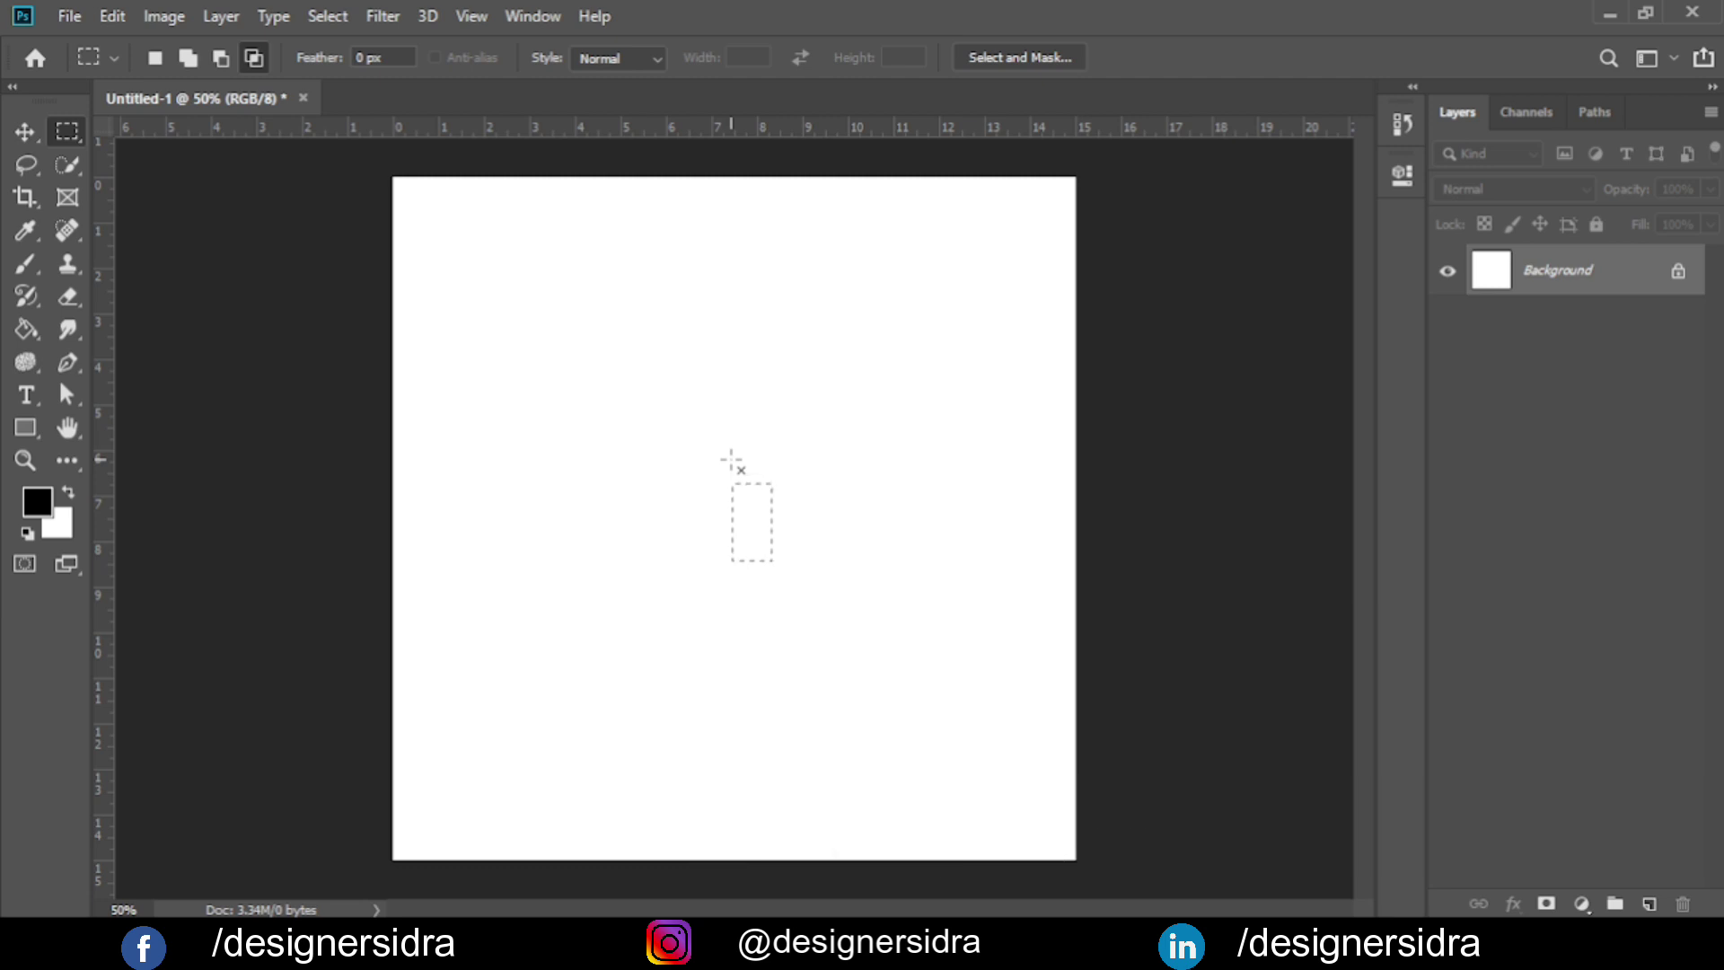
# Draw a fresh square selection in the upper middle, then switch to Add to selection mode.
pyautogui.click(155, 57)
pyautogui.moveTo(580, 313); pyautogui.dragTo(836, 556)
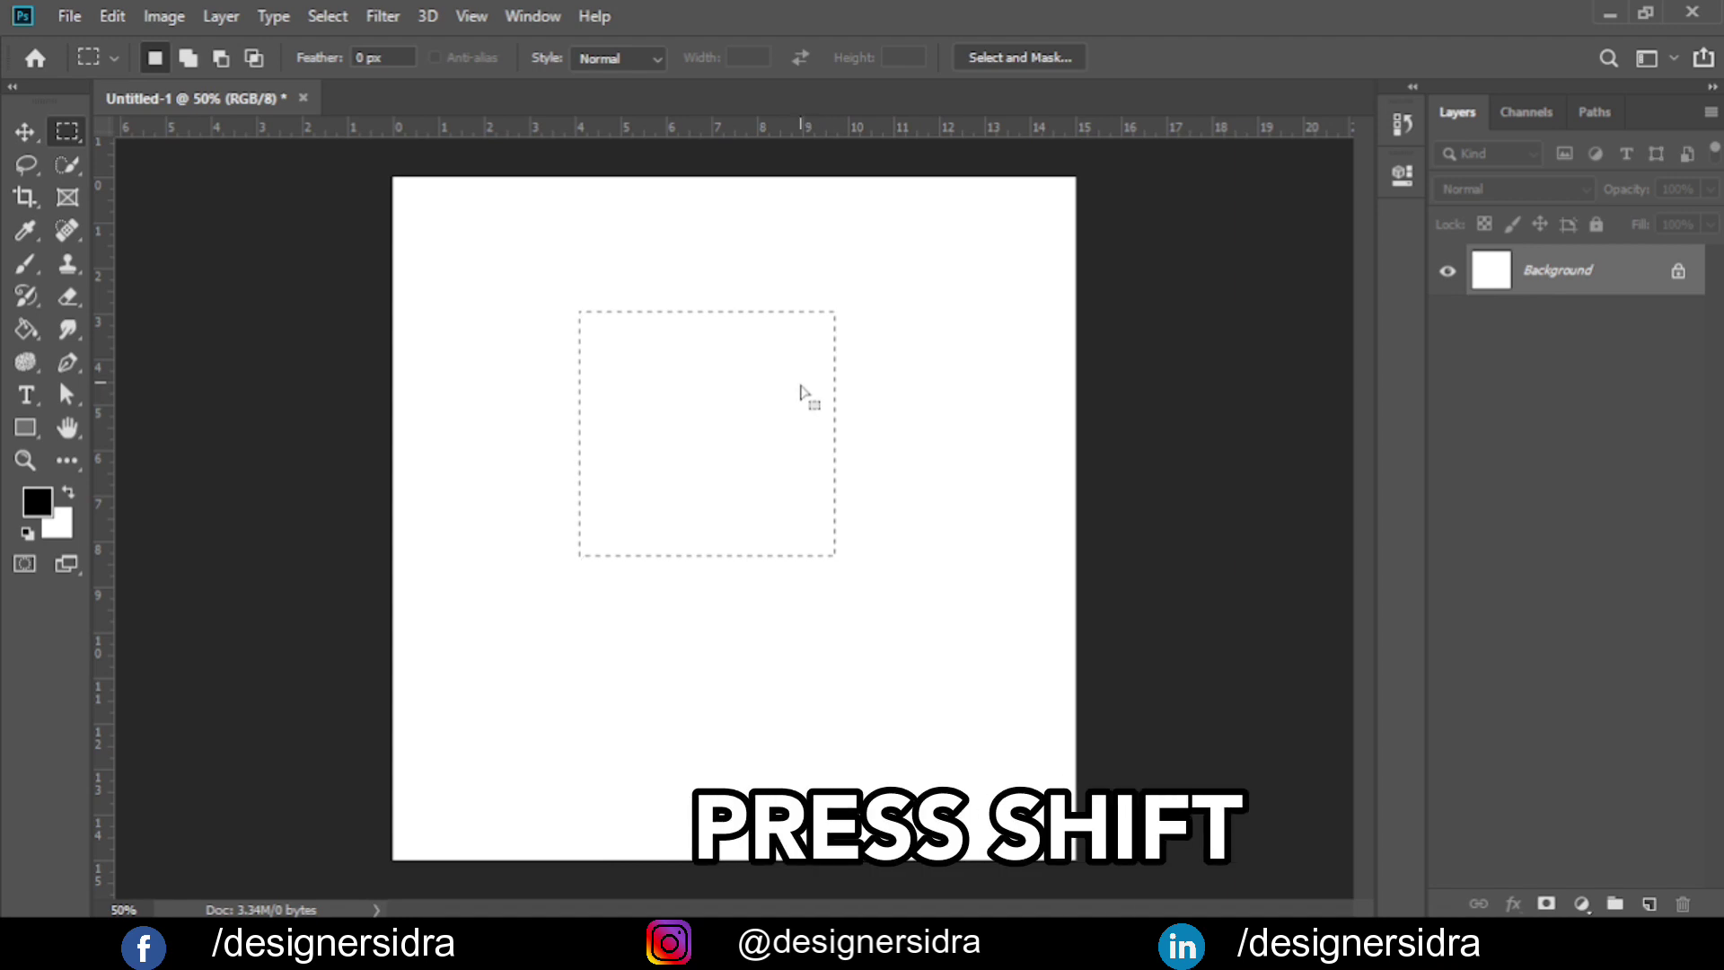
pyautogui.press('shift')
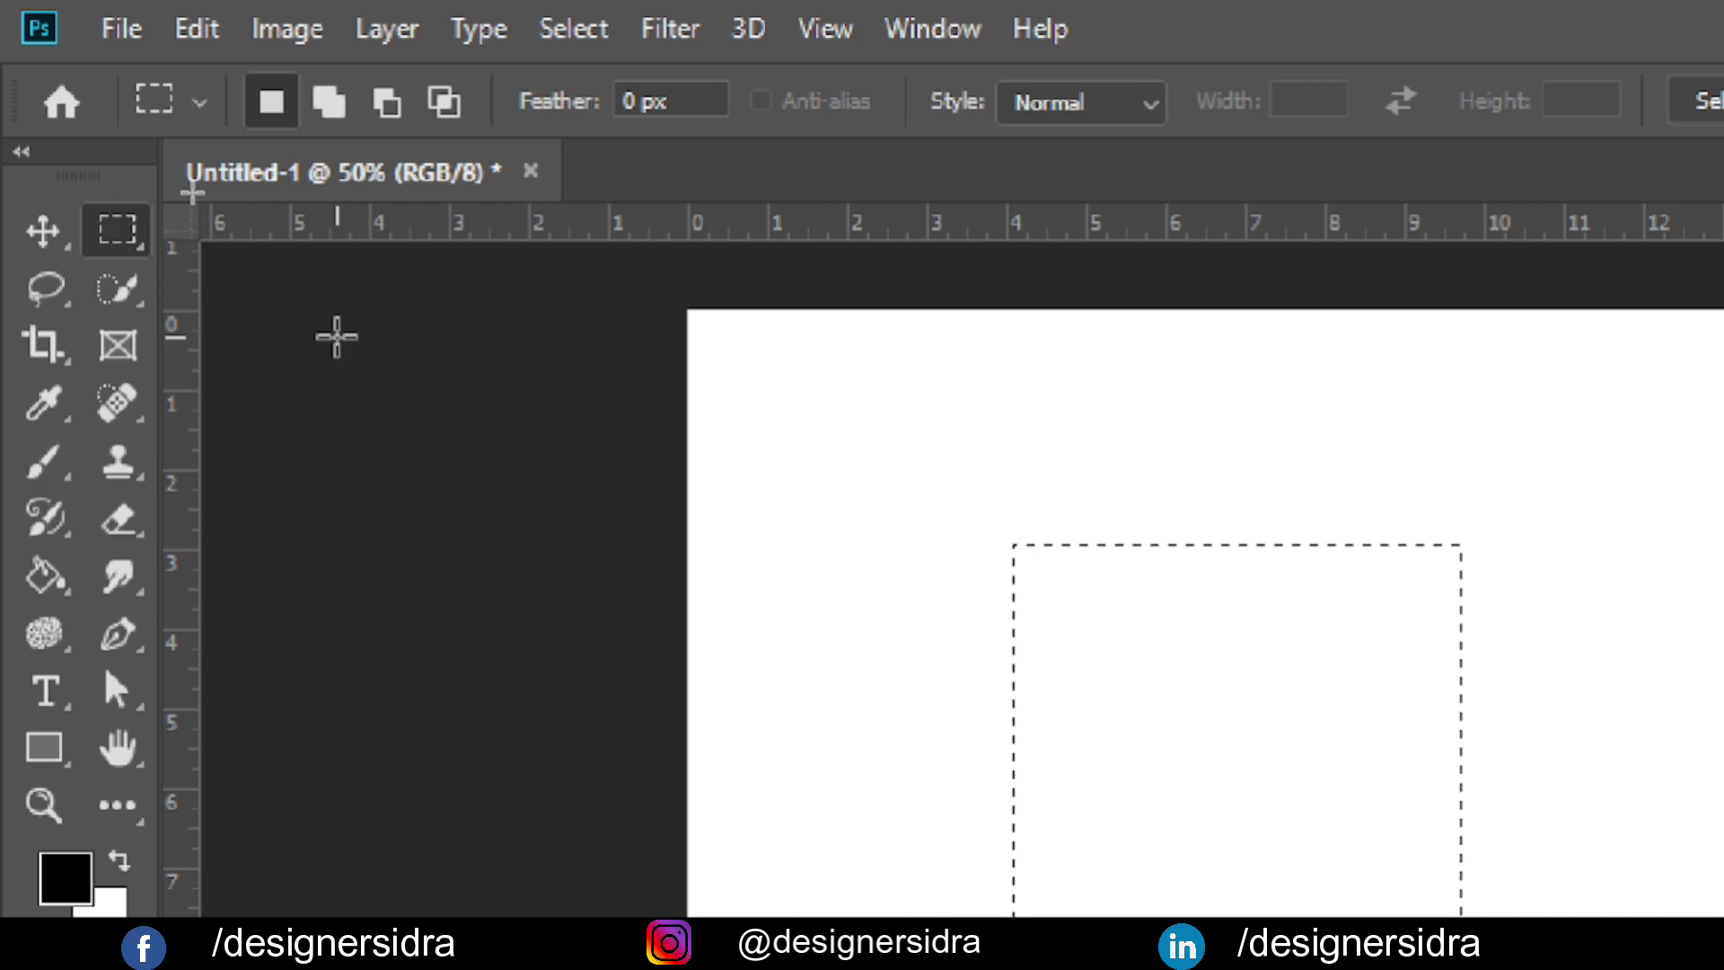
pyautogui.click(328, 102)
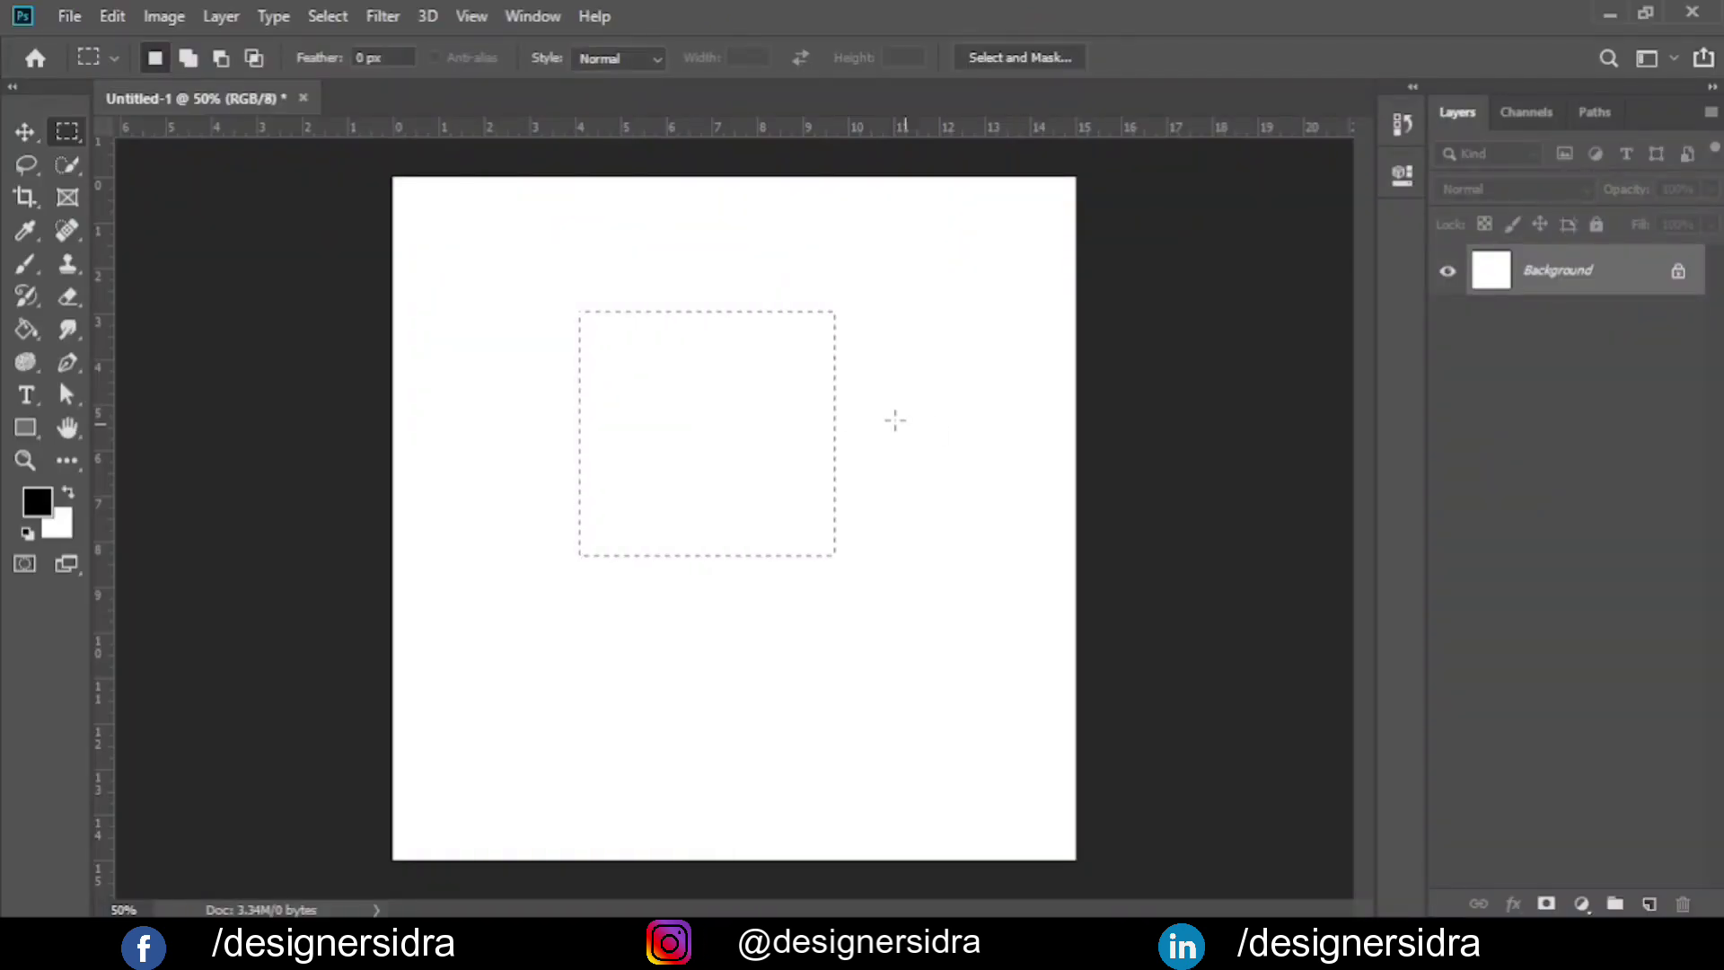
# Shift-add rectangles to the right of, below and left of the square selection.
pyautogui.press('shift')
pyautogui.moveTo(797, 384); pyautogui.dragTo(999, 647)
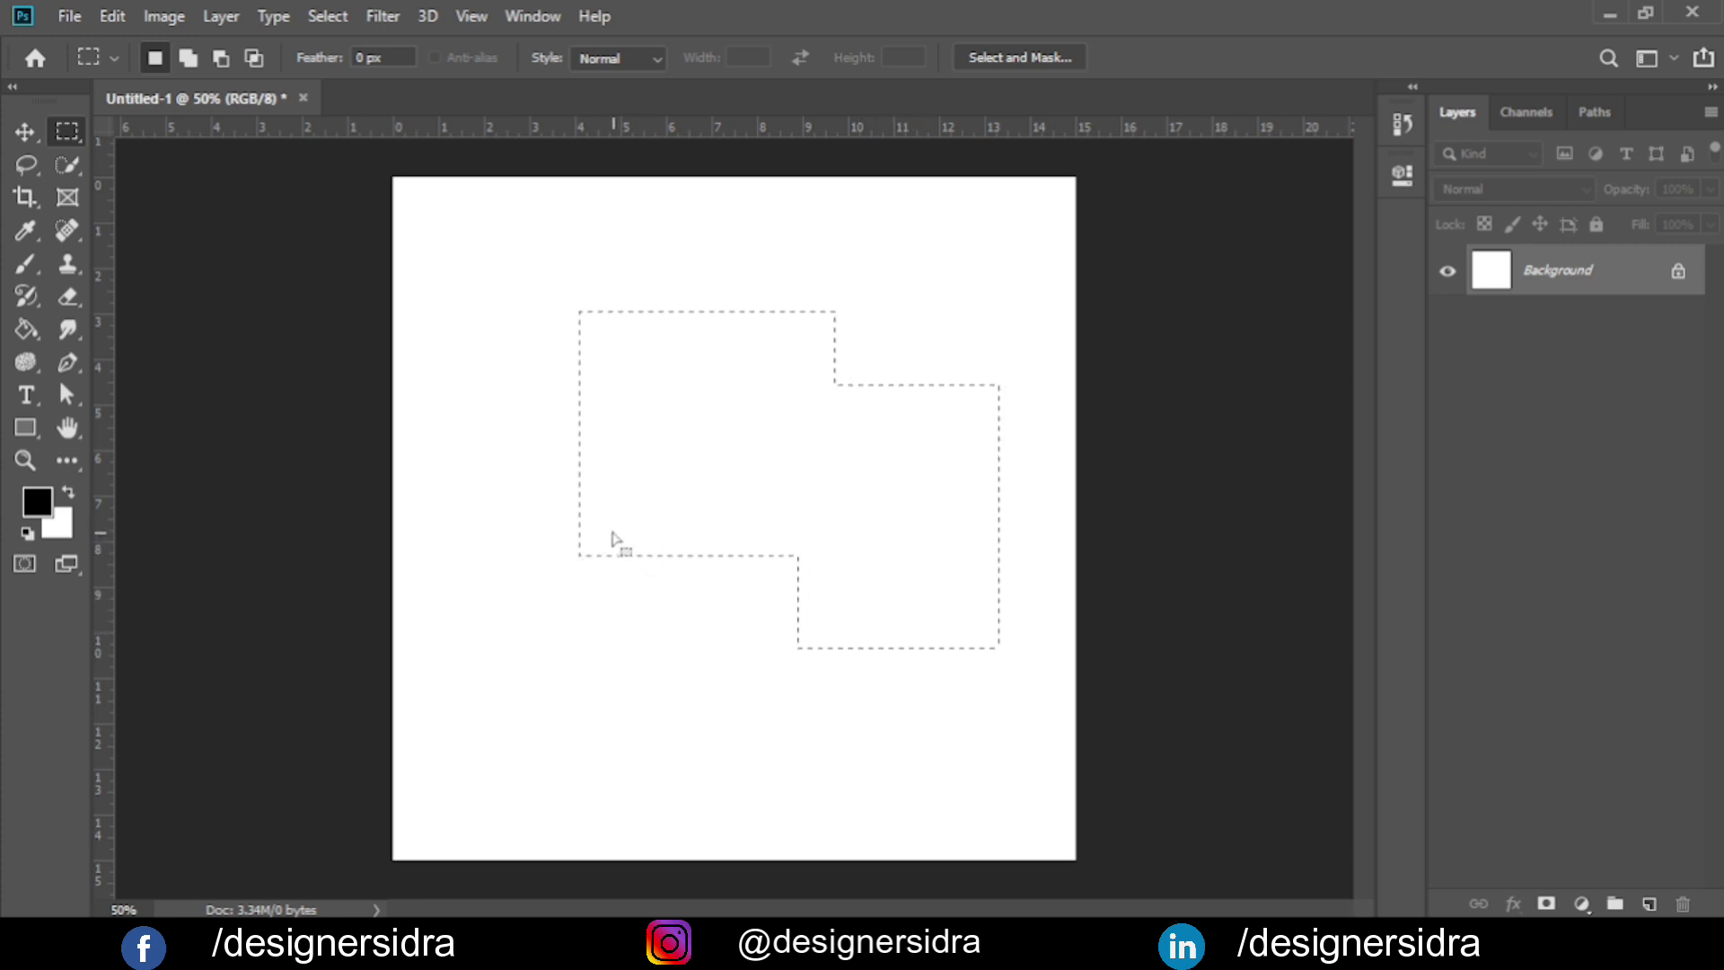
pyautogui.press('shift')
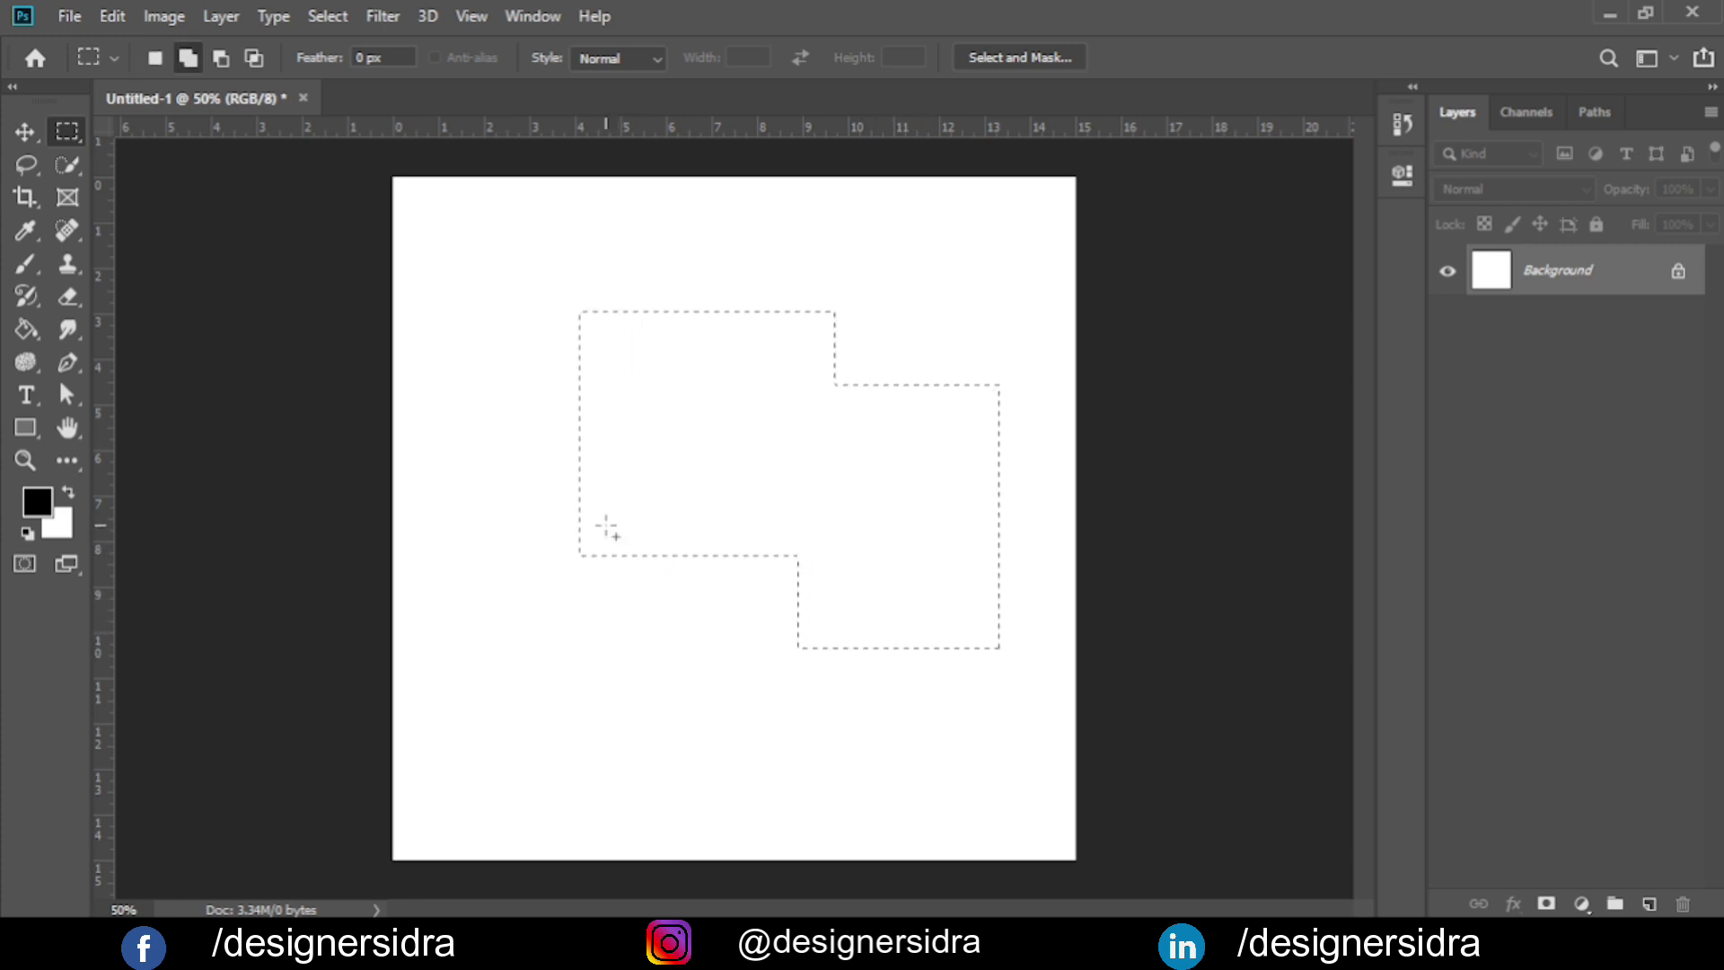
pyautogui.moveTo(608, 528); pyautogui.dragTo(721, 745)
pyautogui.moveTo(505, 430); pyautogui.dragTo(602, 591)
# Alt-subtract an upper-left rectangle, a top notch and a thin right strip.
pyautogui.press('alt')
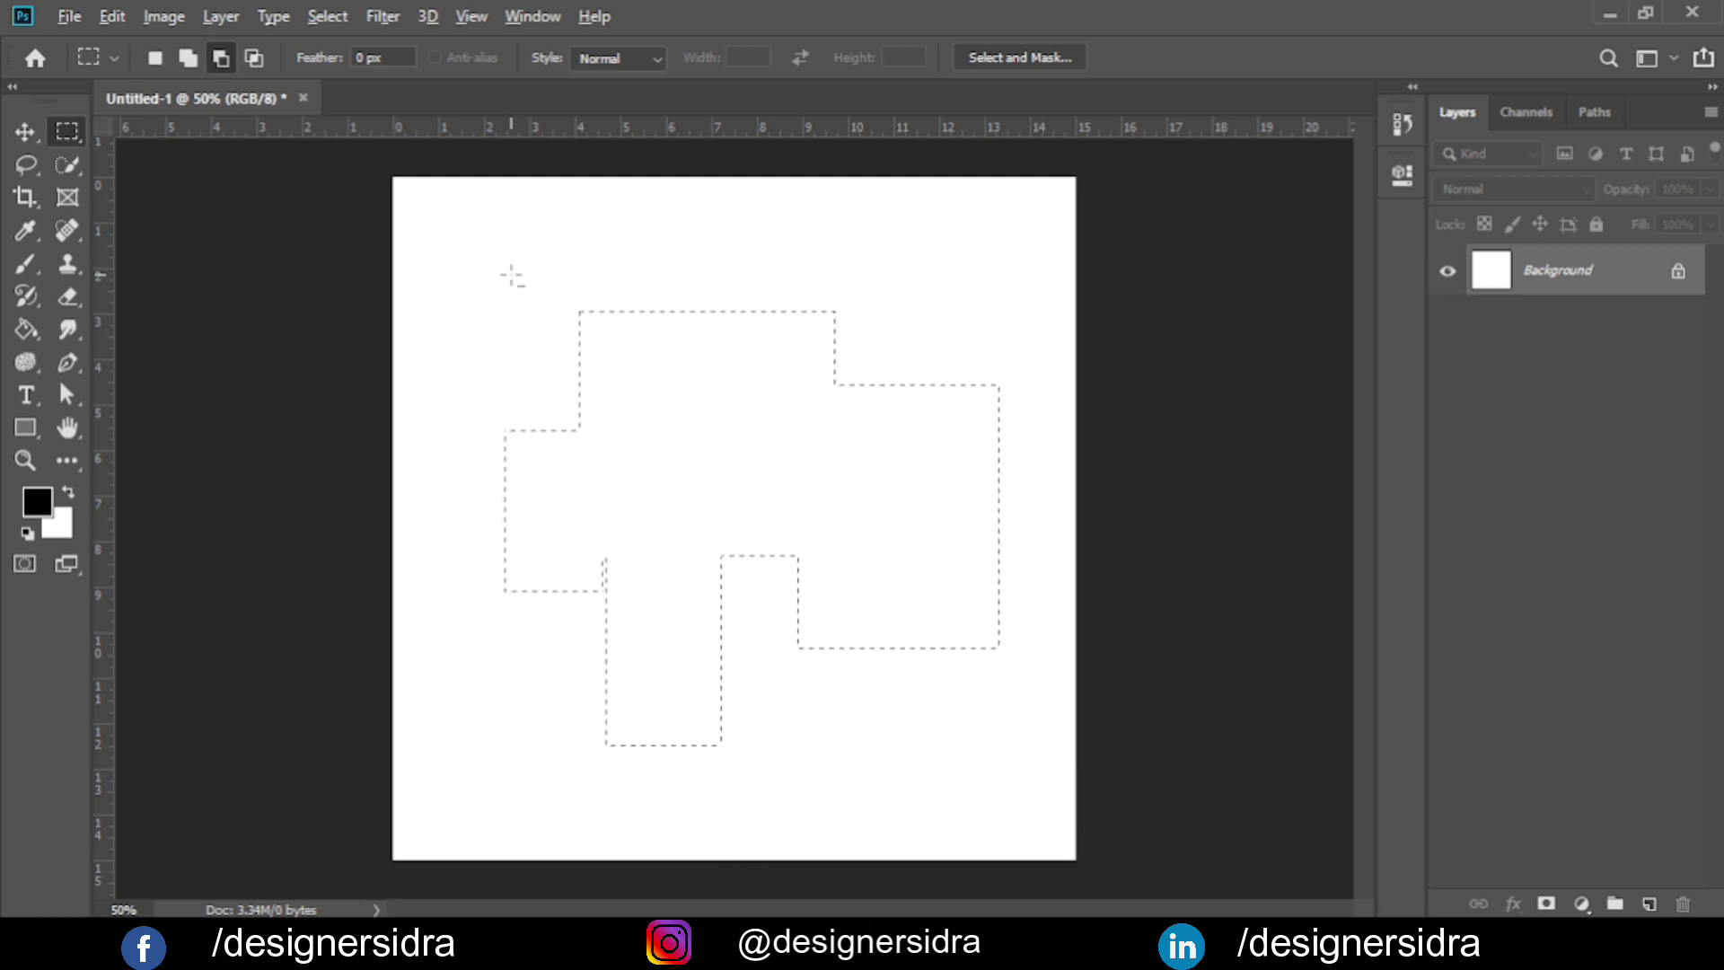
pyautogui.moveTo(510, 274); pyautogui.dragTo(660, 416)
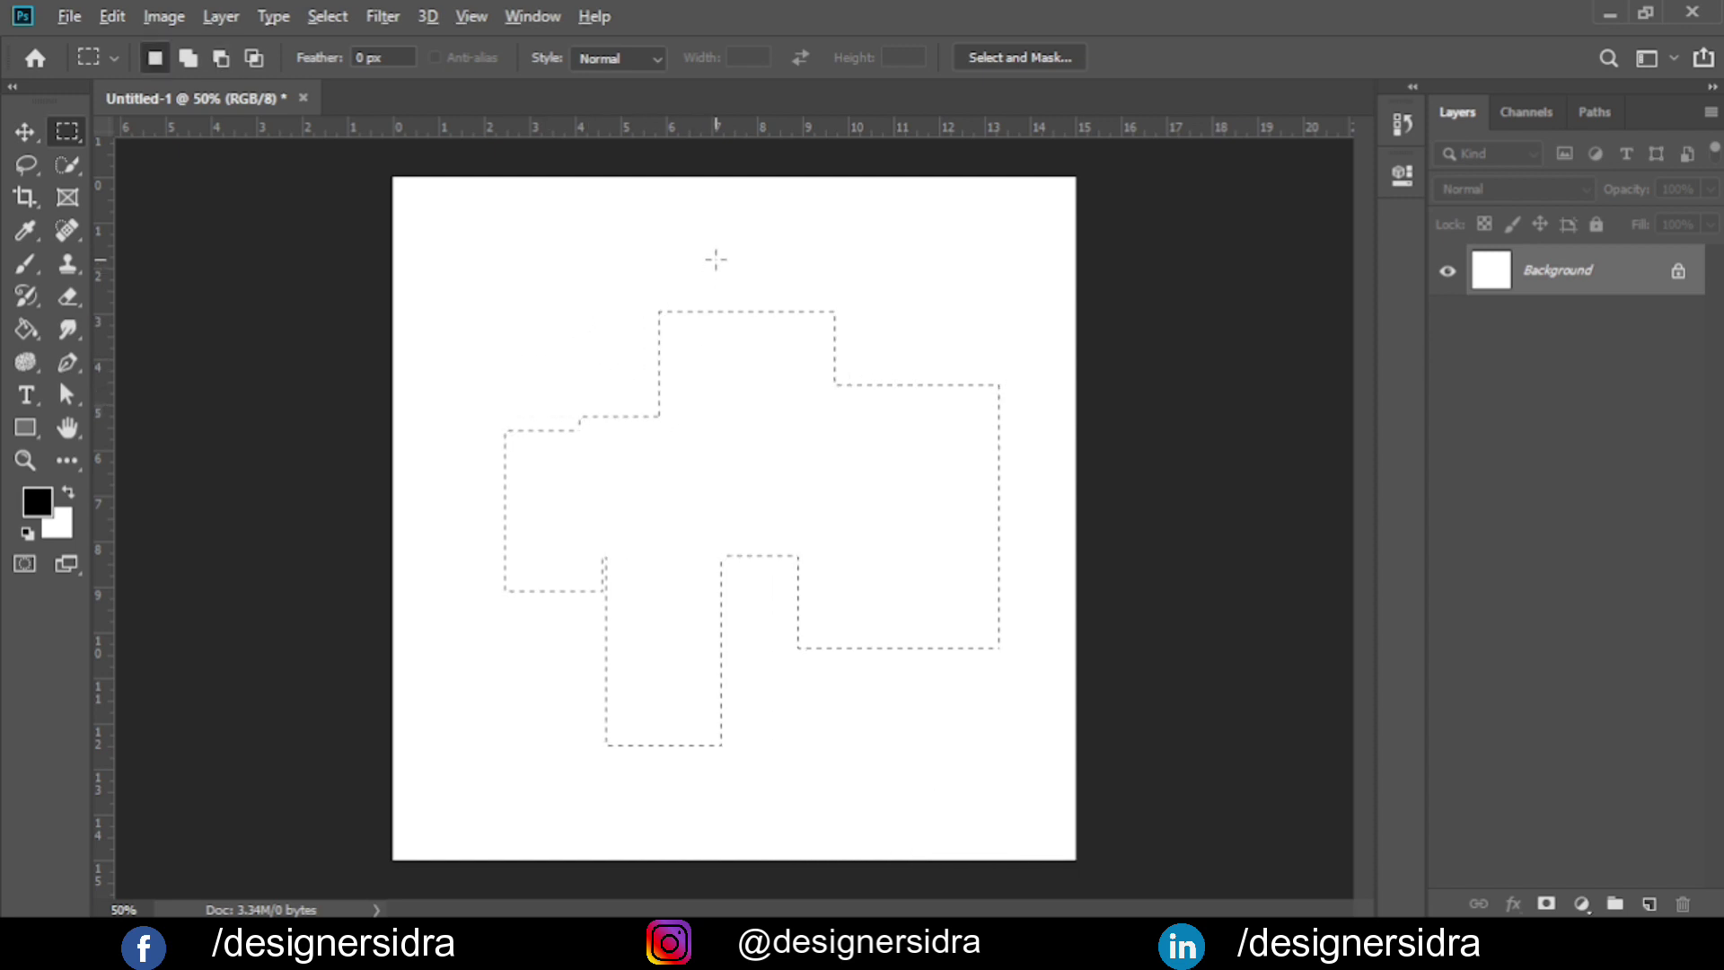
pyautogui.moveTo(716, 259); pyautogui.dragTo(816, 395)
pyautogui.moveTo(907, 359); pyautogui.dragTo(922, 552)
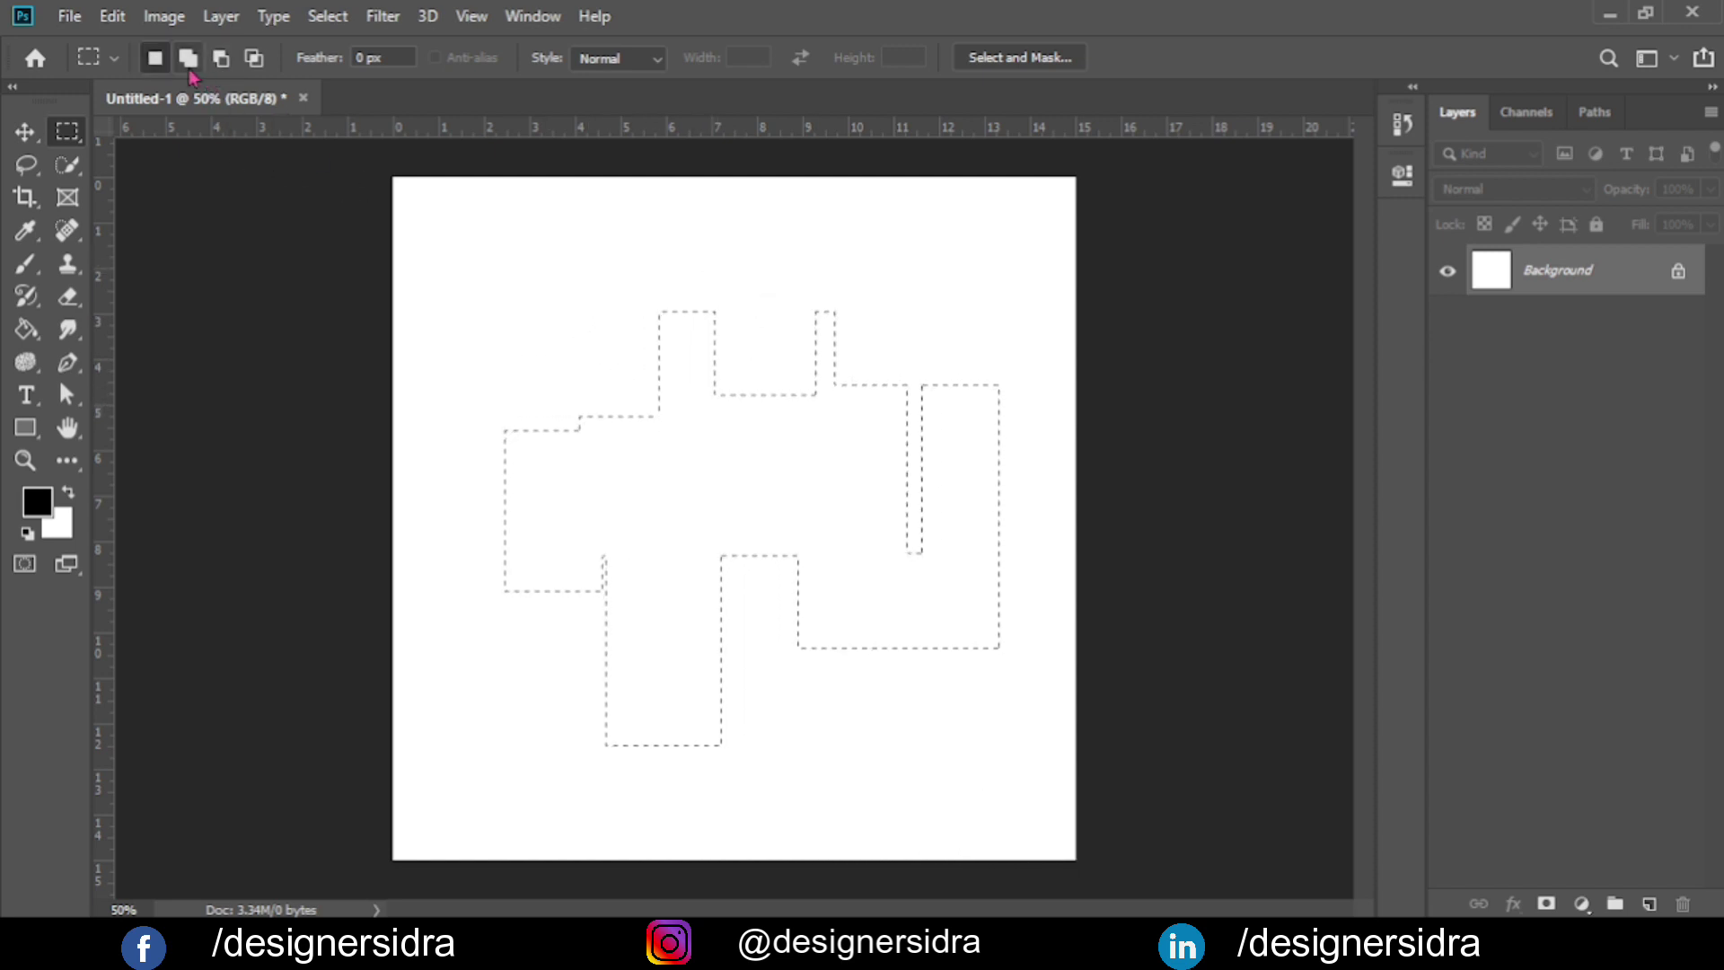
# Subtract upper-left, lower-left and bottom-right rectangles plus a thin strip from the selection.
pyautogui.click(221, 57)
pyautogui.moveTo(518, 373); pyautogui.dragTo(626, 522)
pyautogui.moveTo(526, 710); pyautogui.dragTo(742, 564)
pyautogui.moveTo(946, 793); pyautogui.dragTo(879, 584)
pyautogui.moveTo(692, 492); pyautogui.dragTo(707, 583)
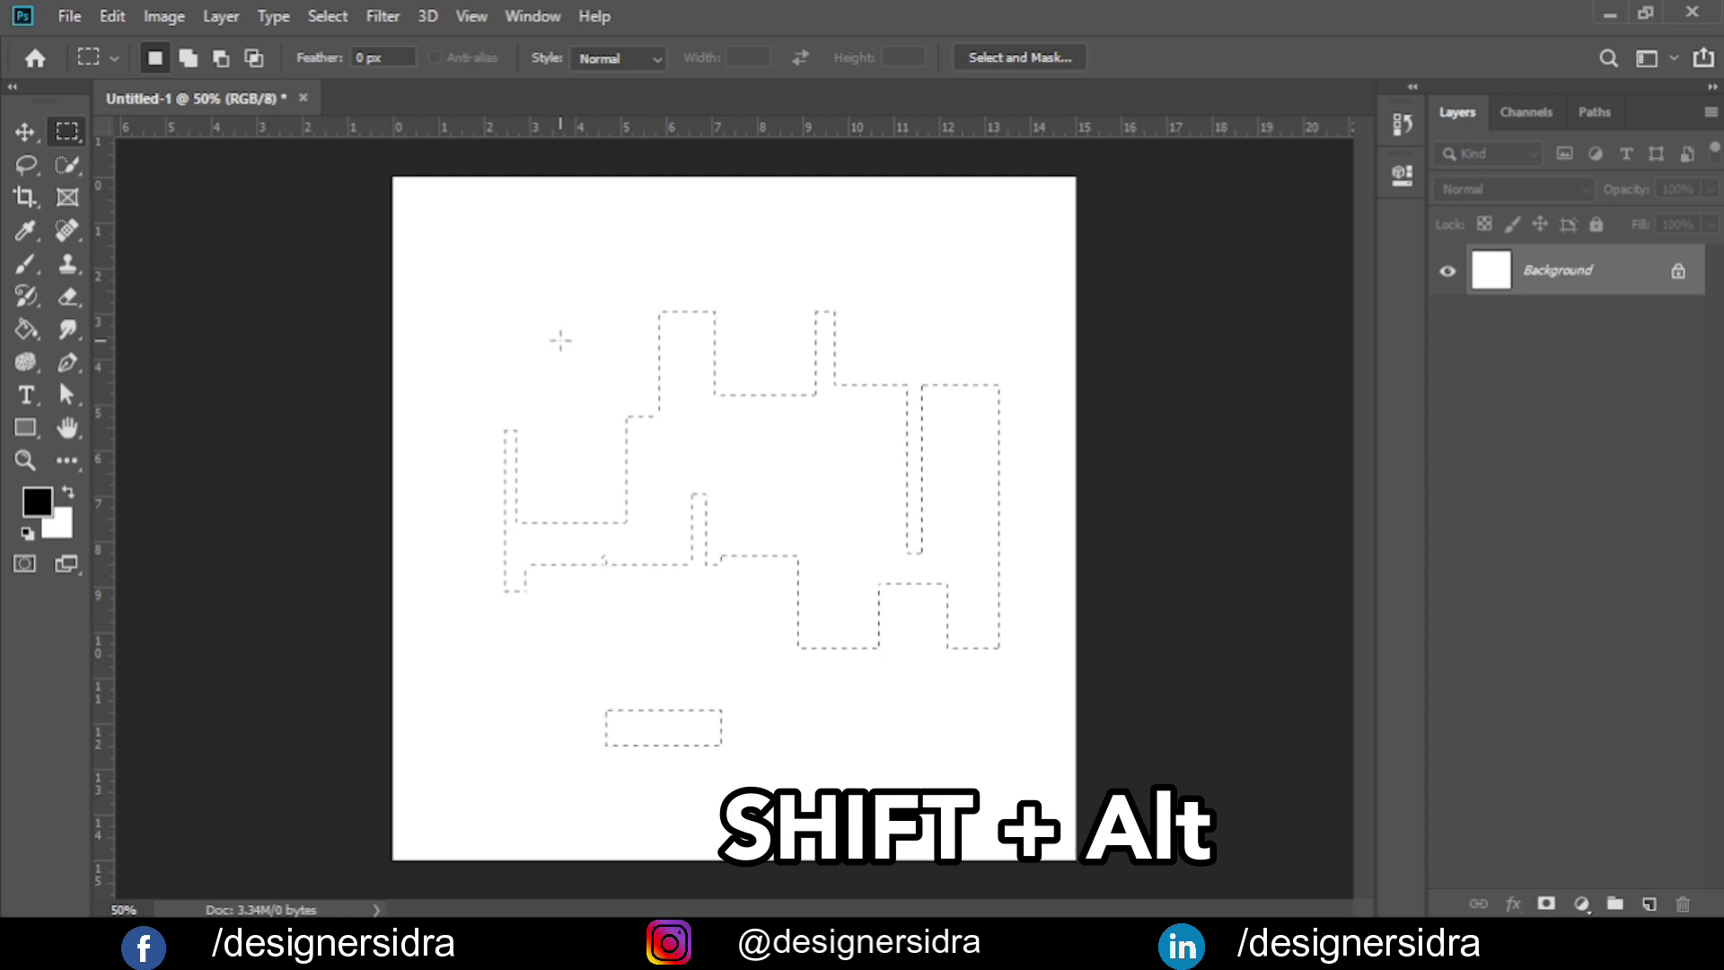
# Intersect a box to leave a small L-shape, then deselect everything.
pyautogui.press('shift')
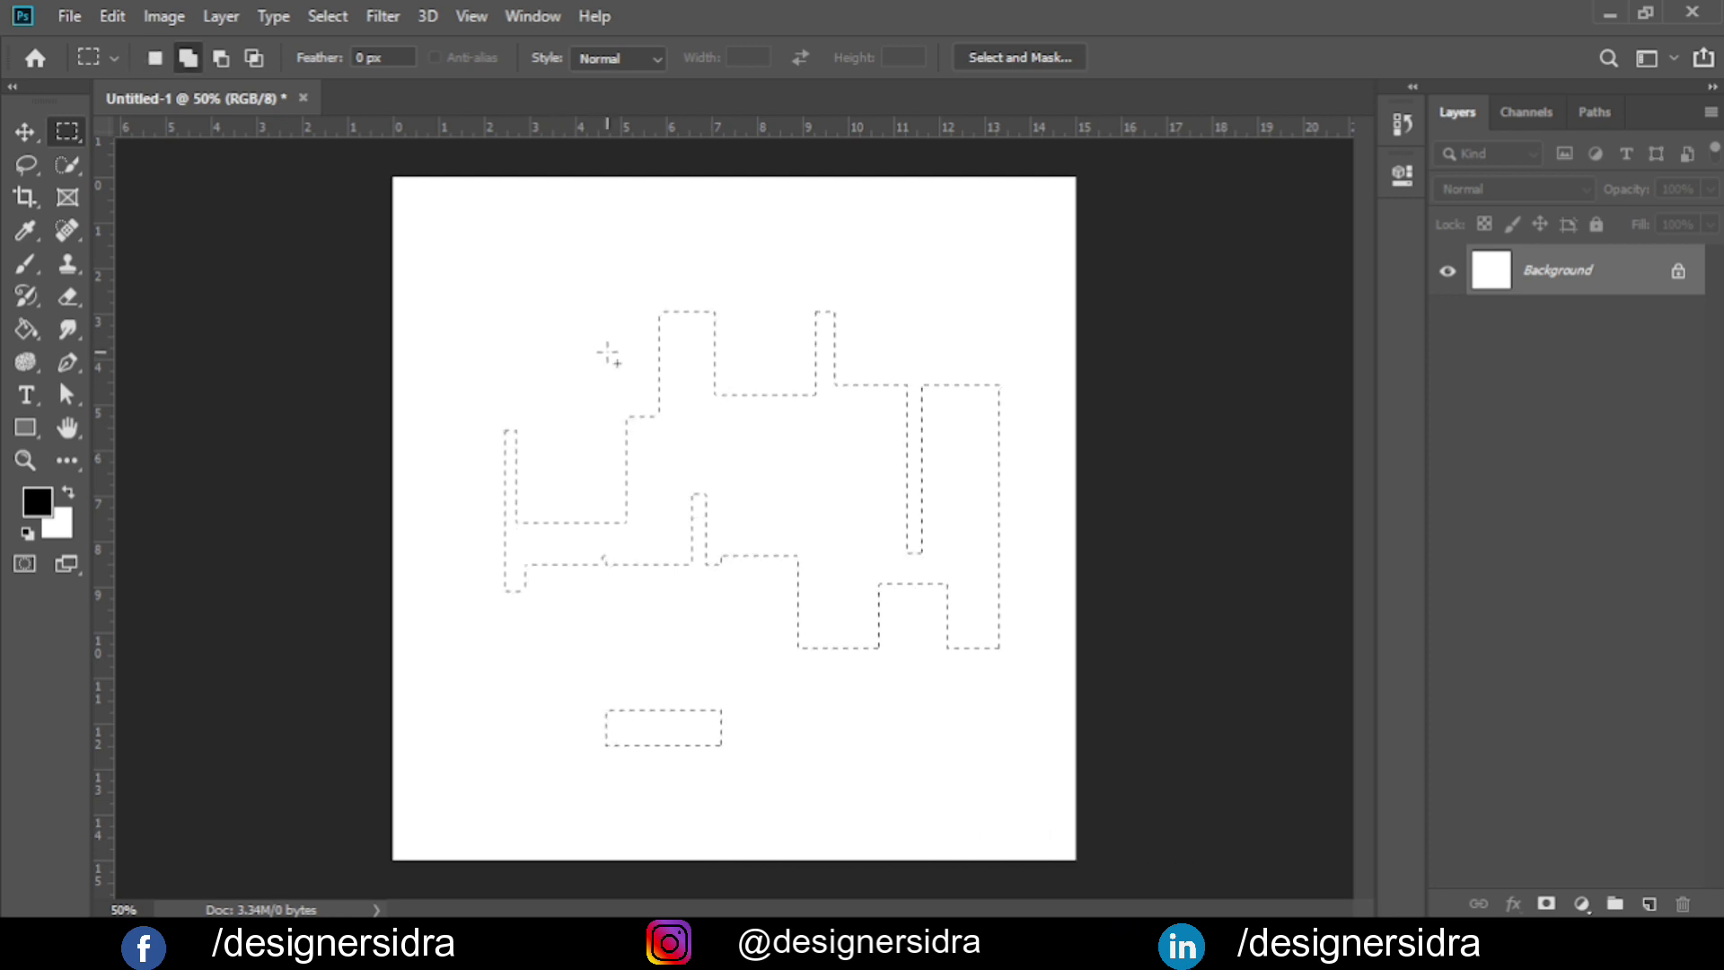
pyautogui.moveTo(607, 351); pyautogui.dragTo(693, 488)
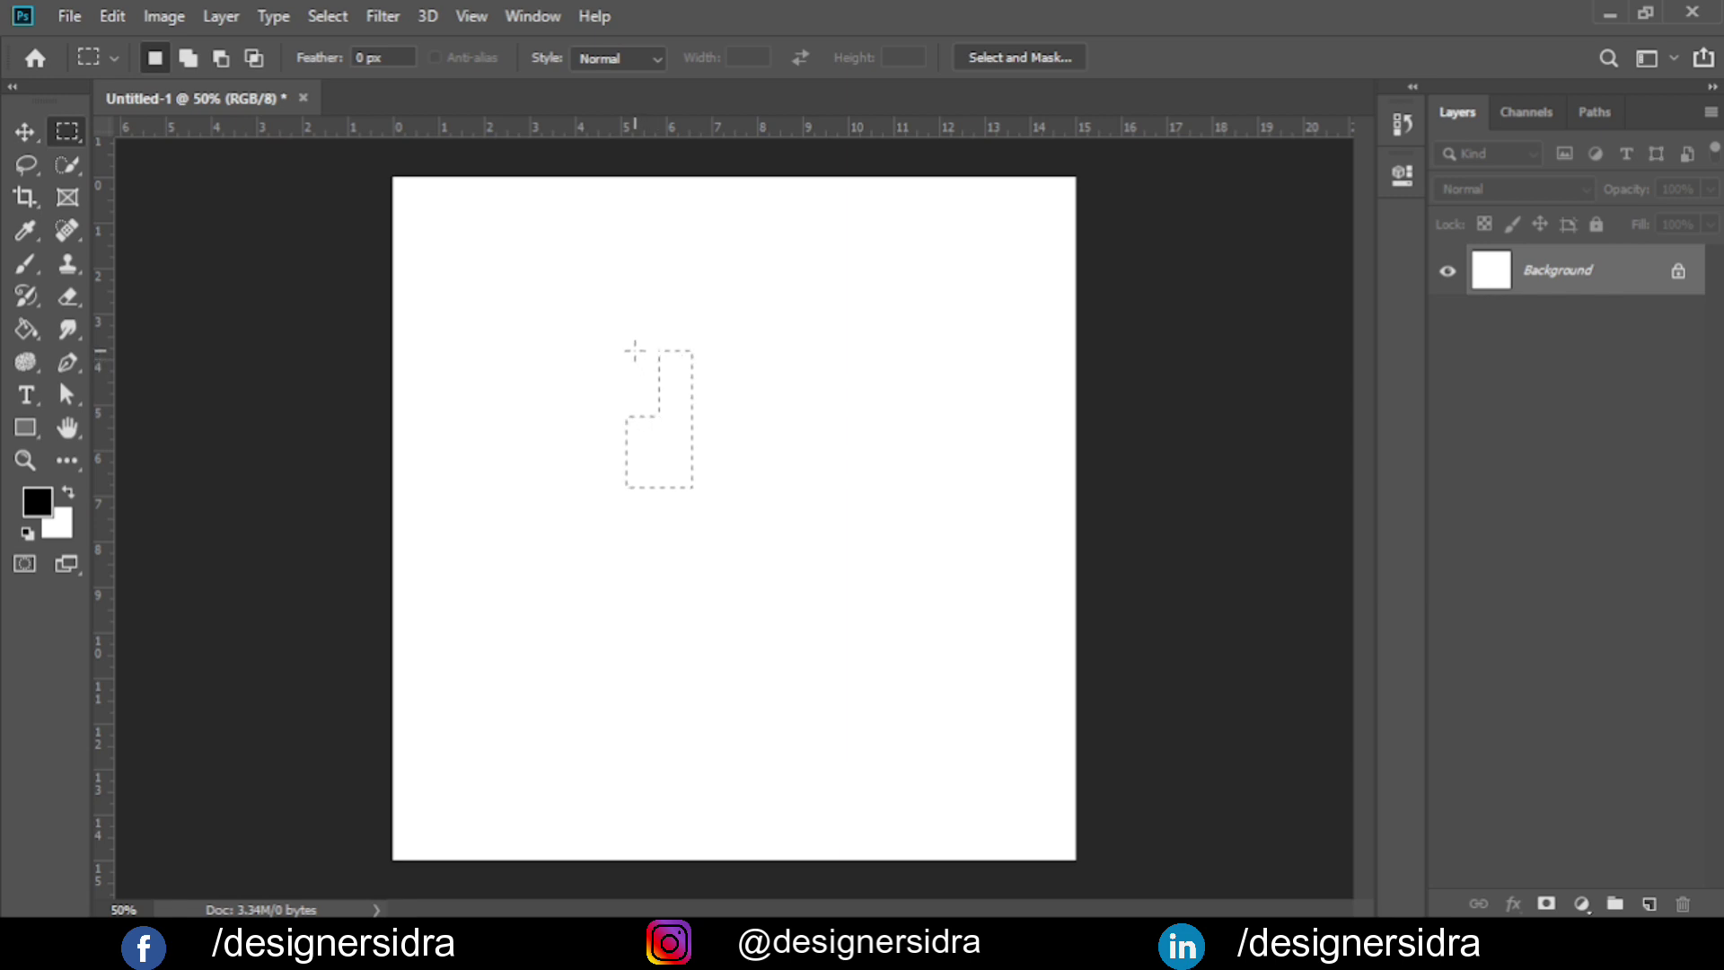
pyautogui.rightClick(676, 427)
pyautogui.click(714, 432)
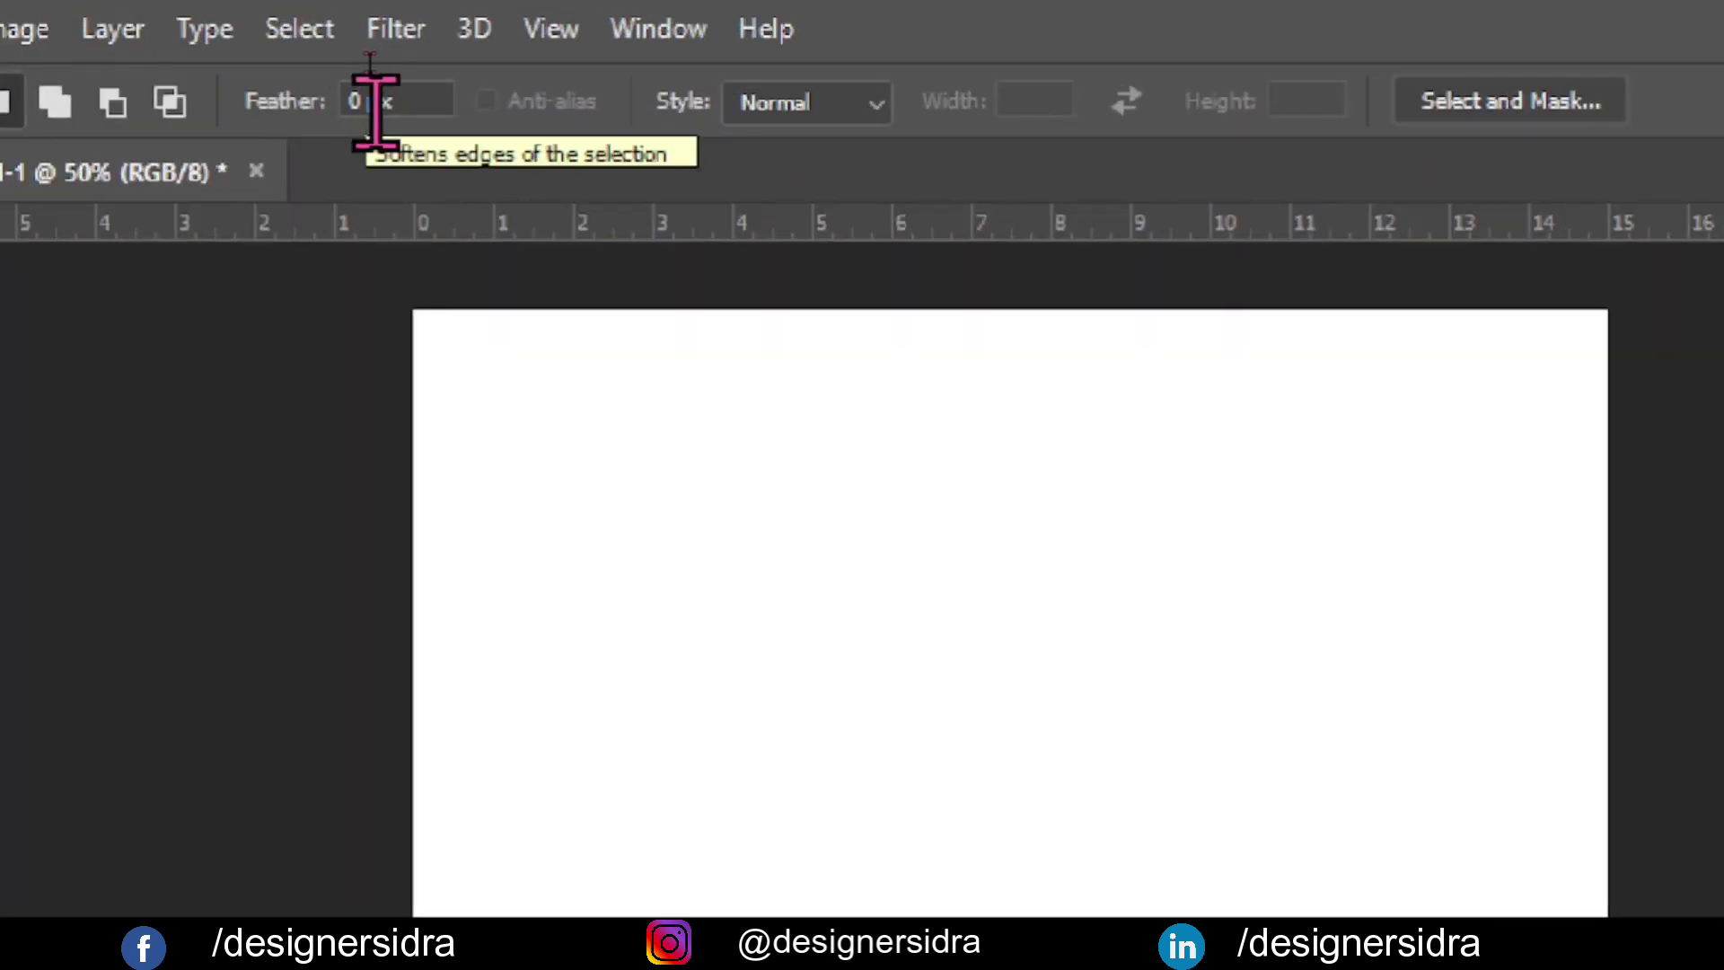
# Set Feather to 40 px and drag a rounded selection across the canvas centre.
pyautogui.click(366, 103)
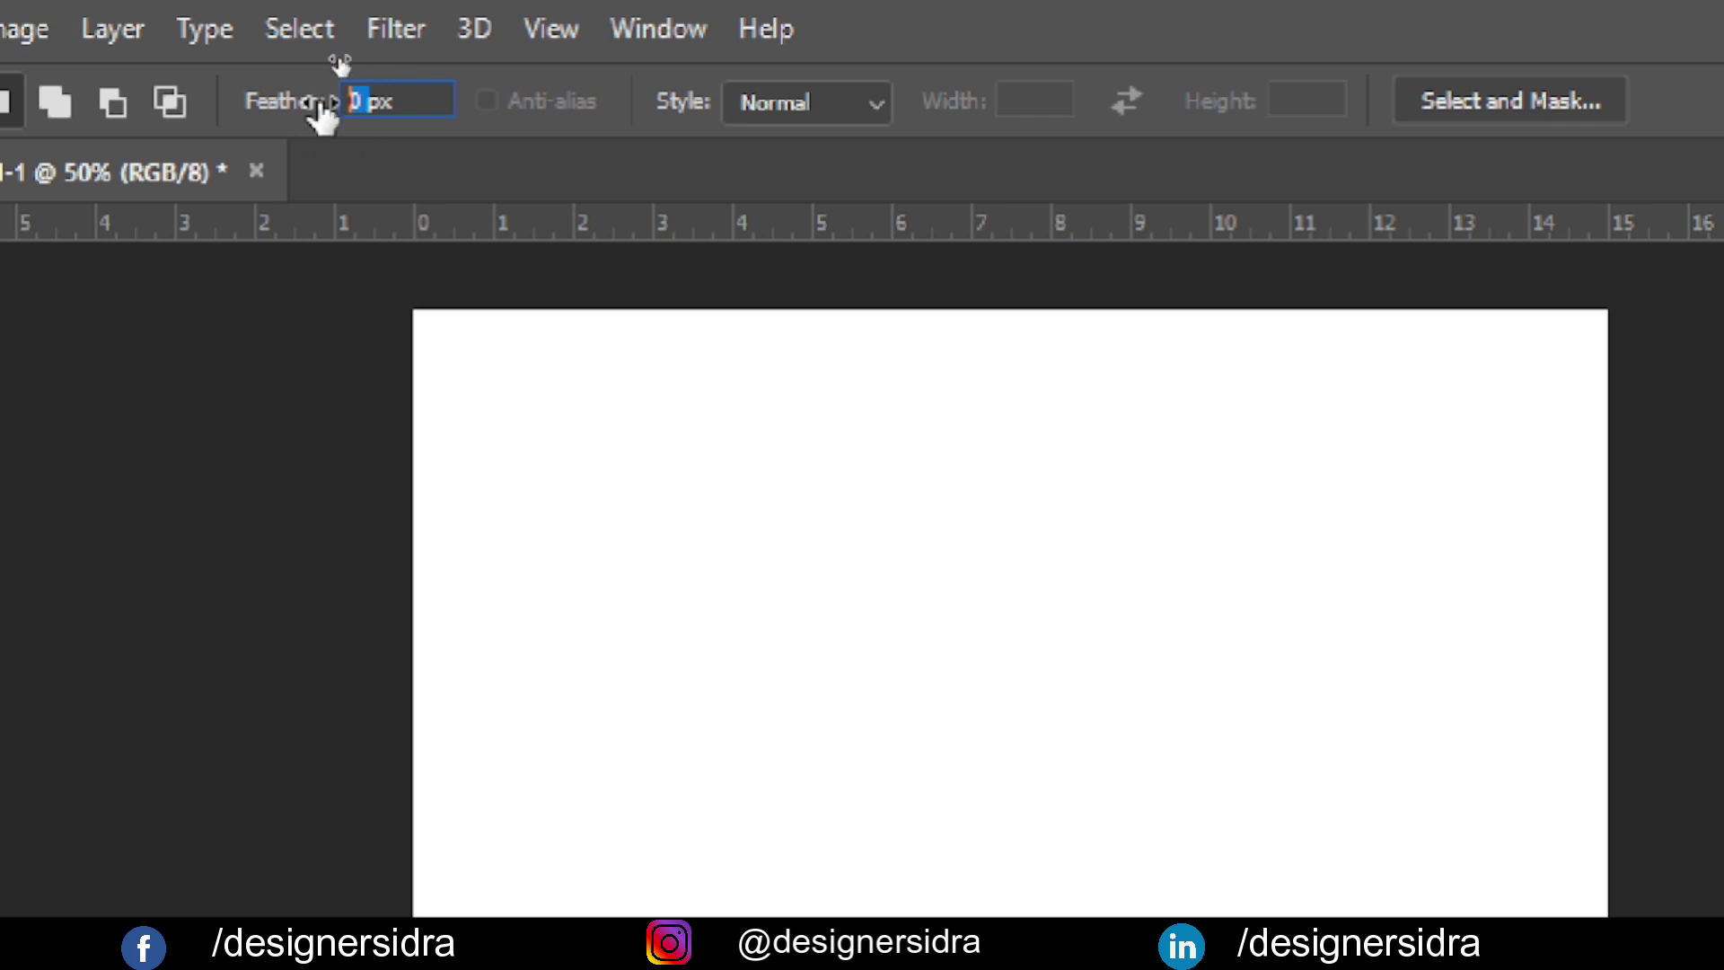
pyautogui.write('40')
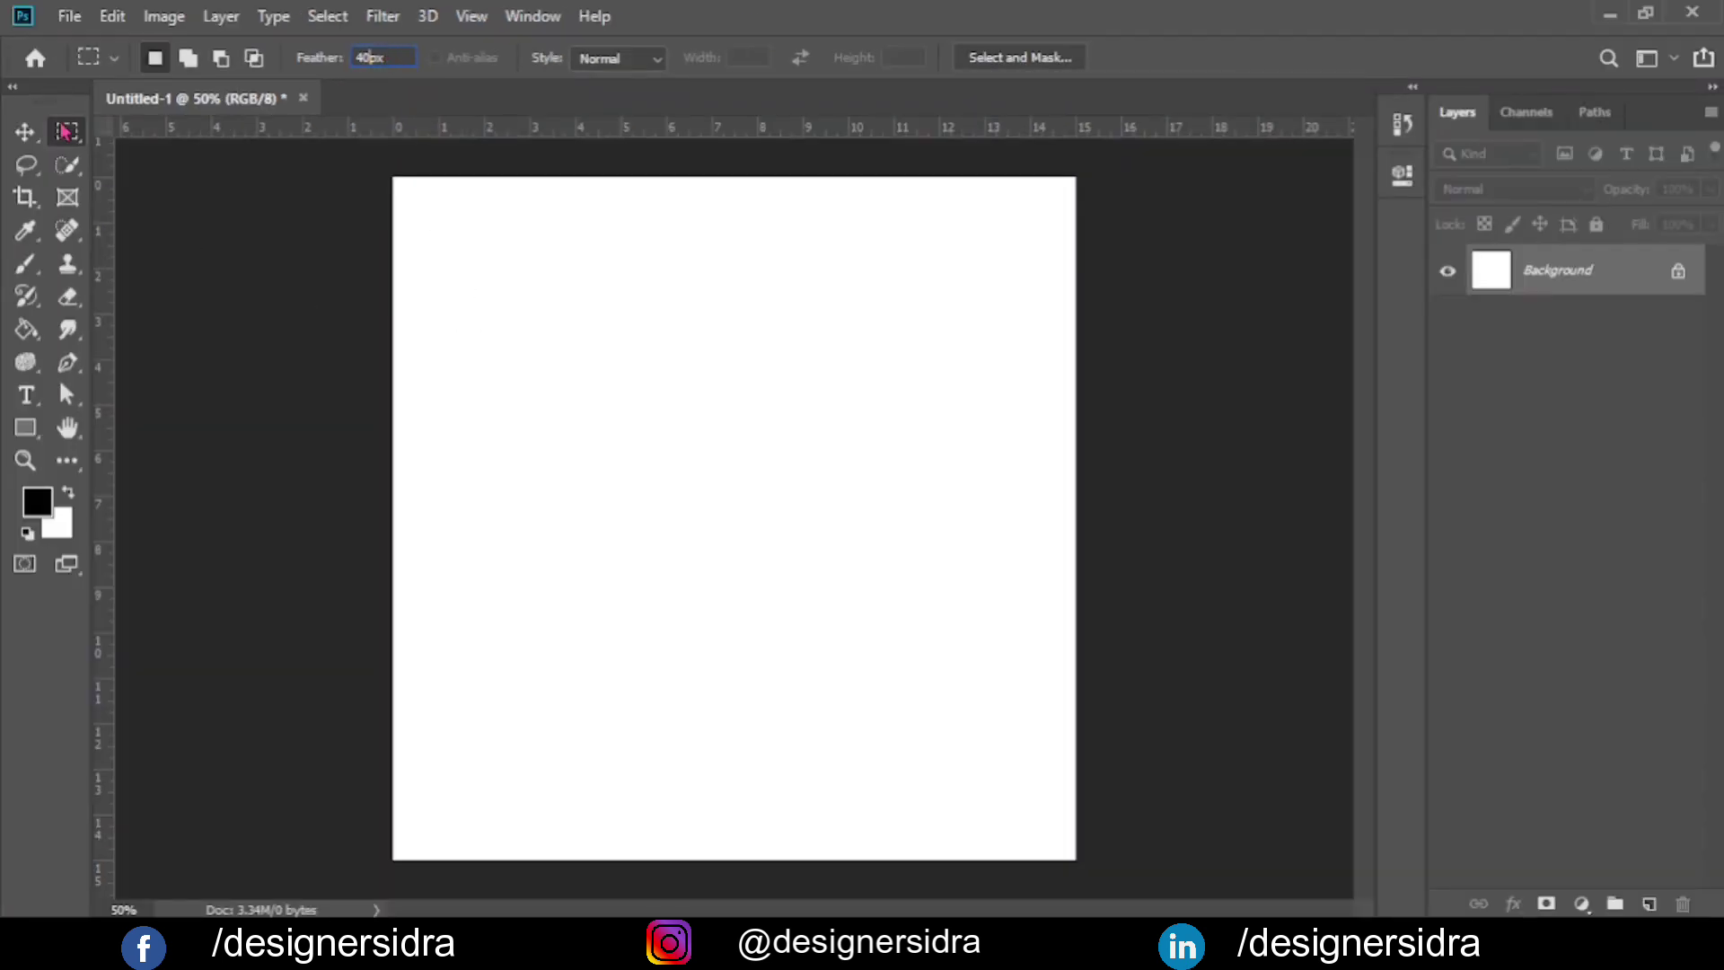
pyautogui.moveTo(560, 334); pyautogui.dragTo(917, 672)
pyautogui.press('alt')
# Deselect the rounded selection and add a new empty Layer 1.
pyautogui.rightClick(792, 409)
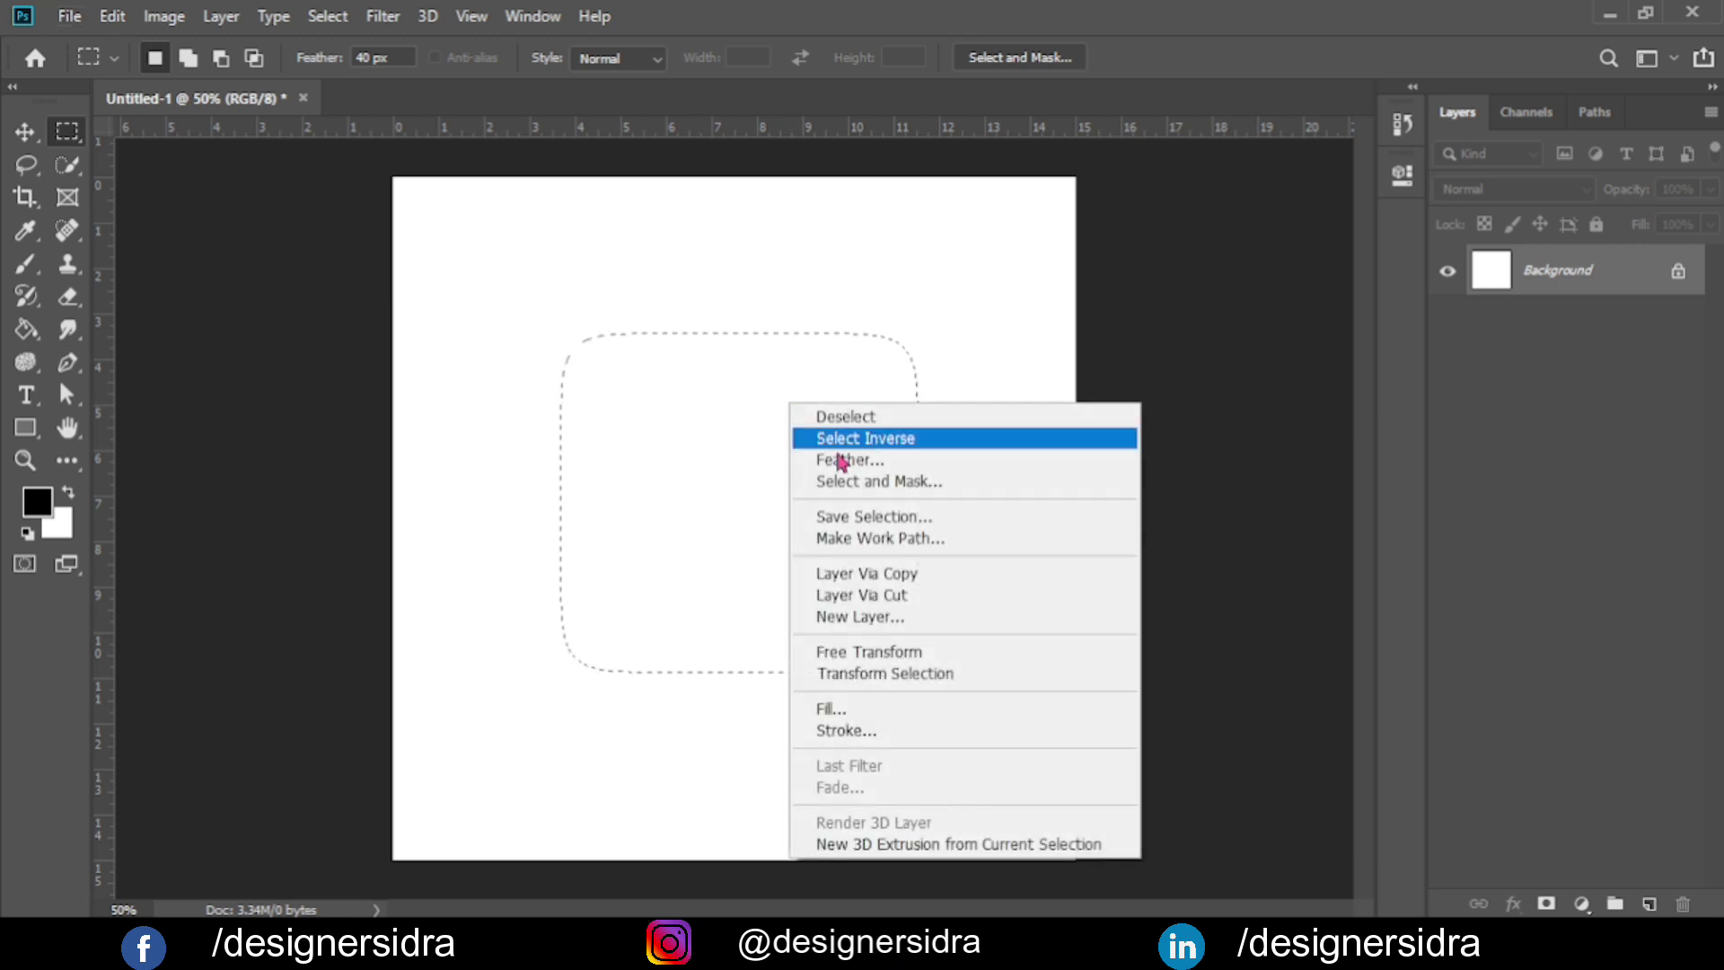
pyautogui.click(855, 413)
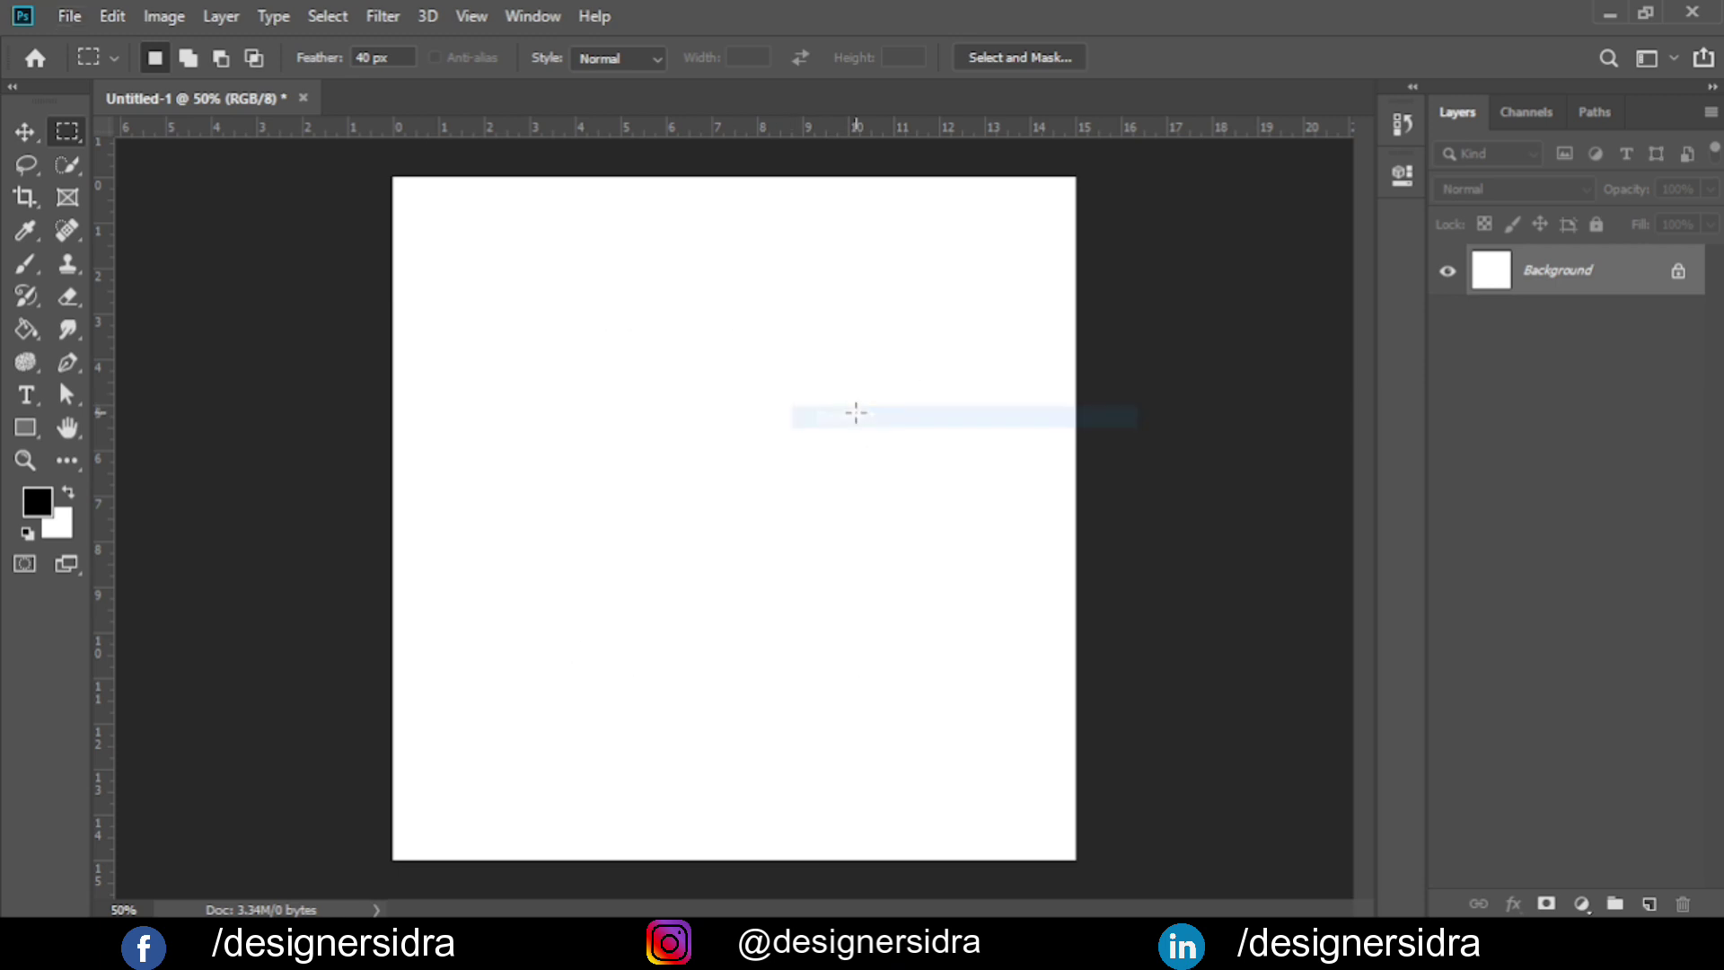
pyautogui.click(1659, 908)
# Fill a centred feathered selection with black on Layer 1, then deselect.
pyautogui.moveTo(538, 336); pyautogui.dragTo(929, 718)
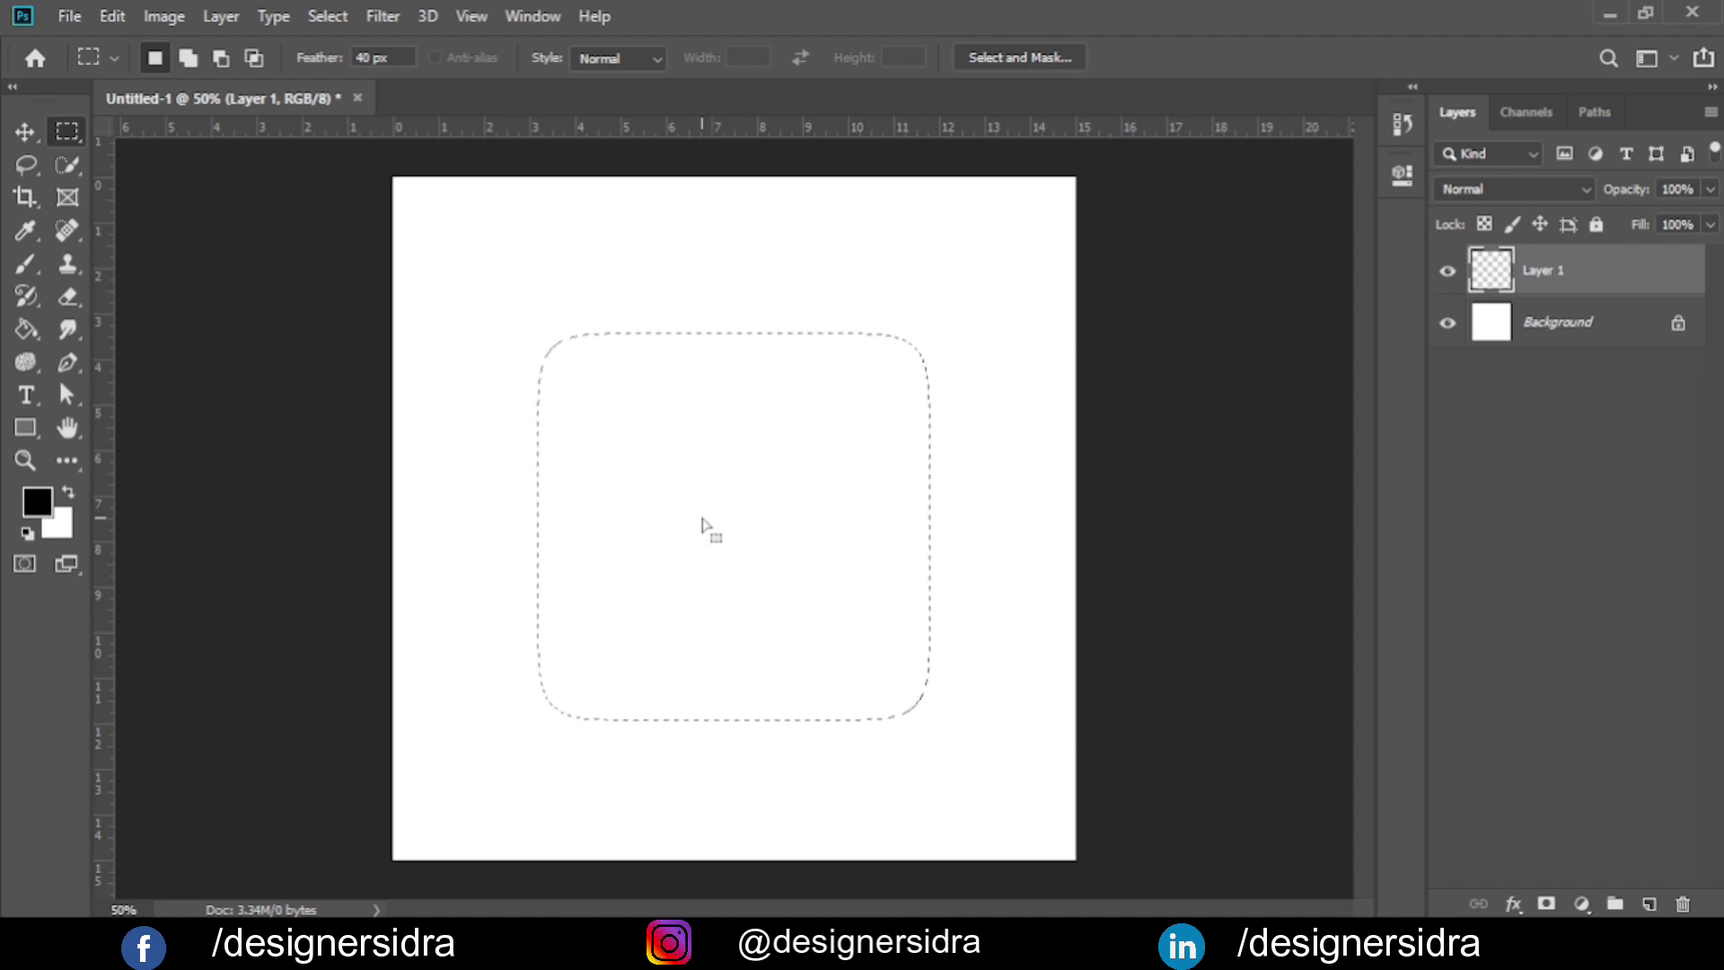
pyautogui.press('alt')
pyautogui.hotkey('alt', 'BackSpace')
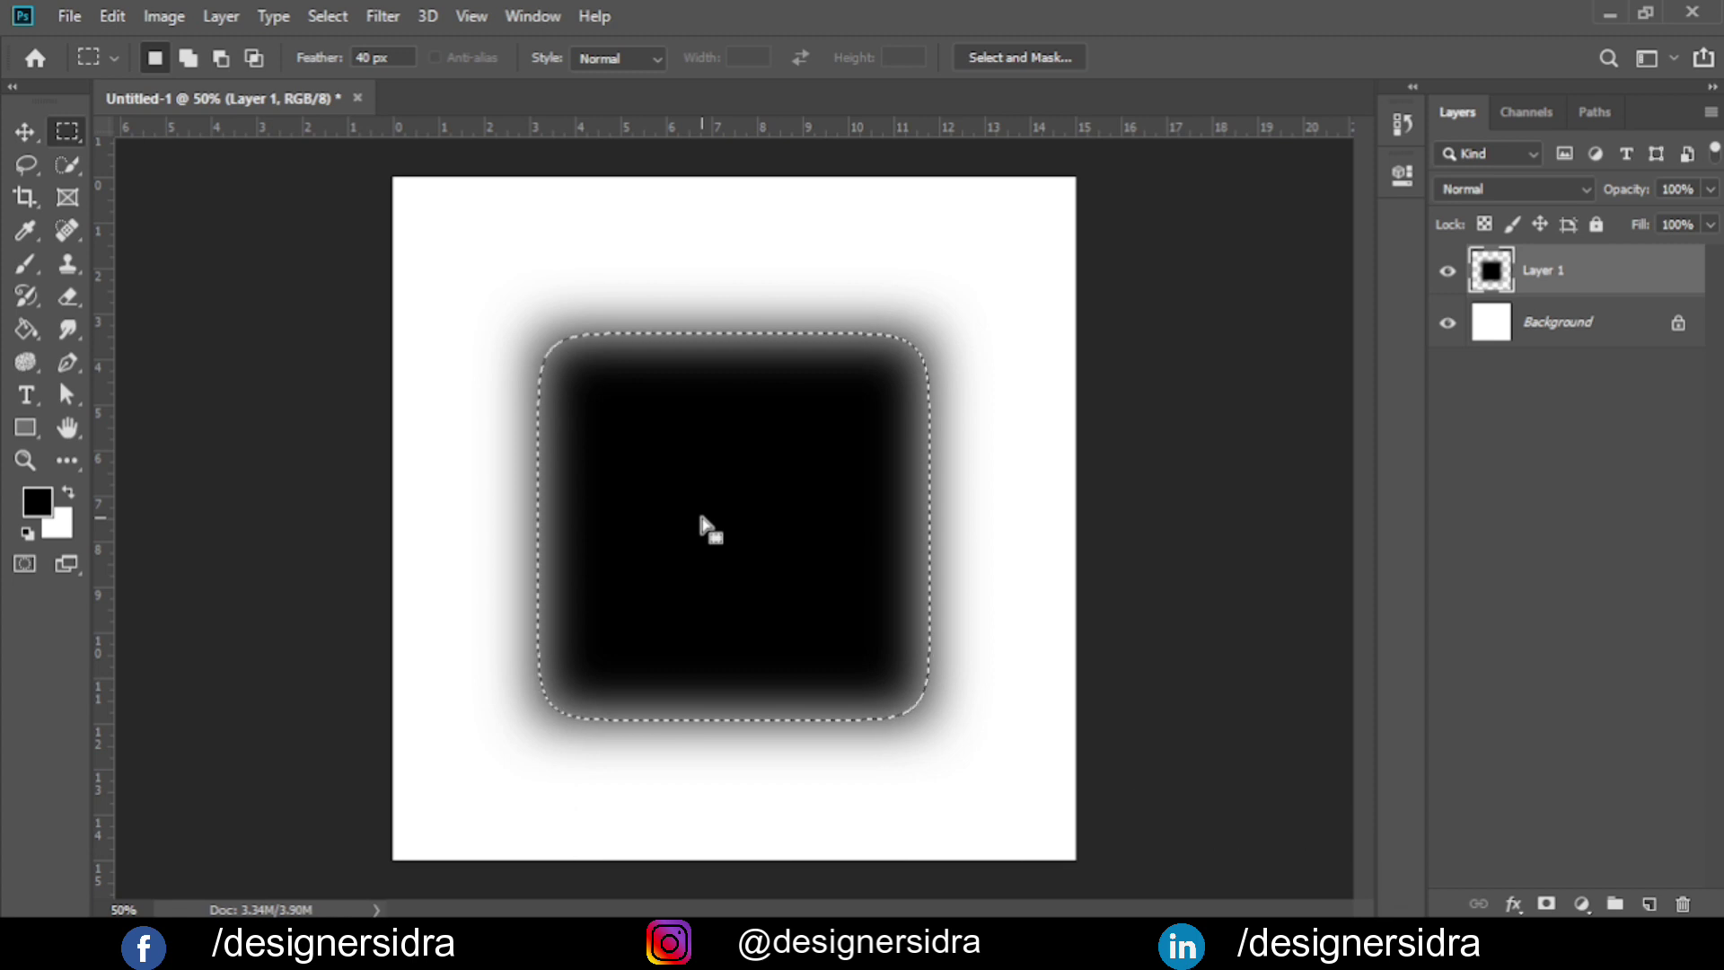
pyautogui.rightClick(776, 535)
pyautogui.click(825, 104)
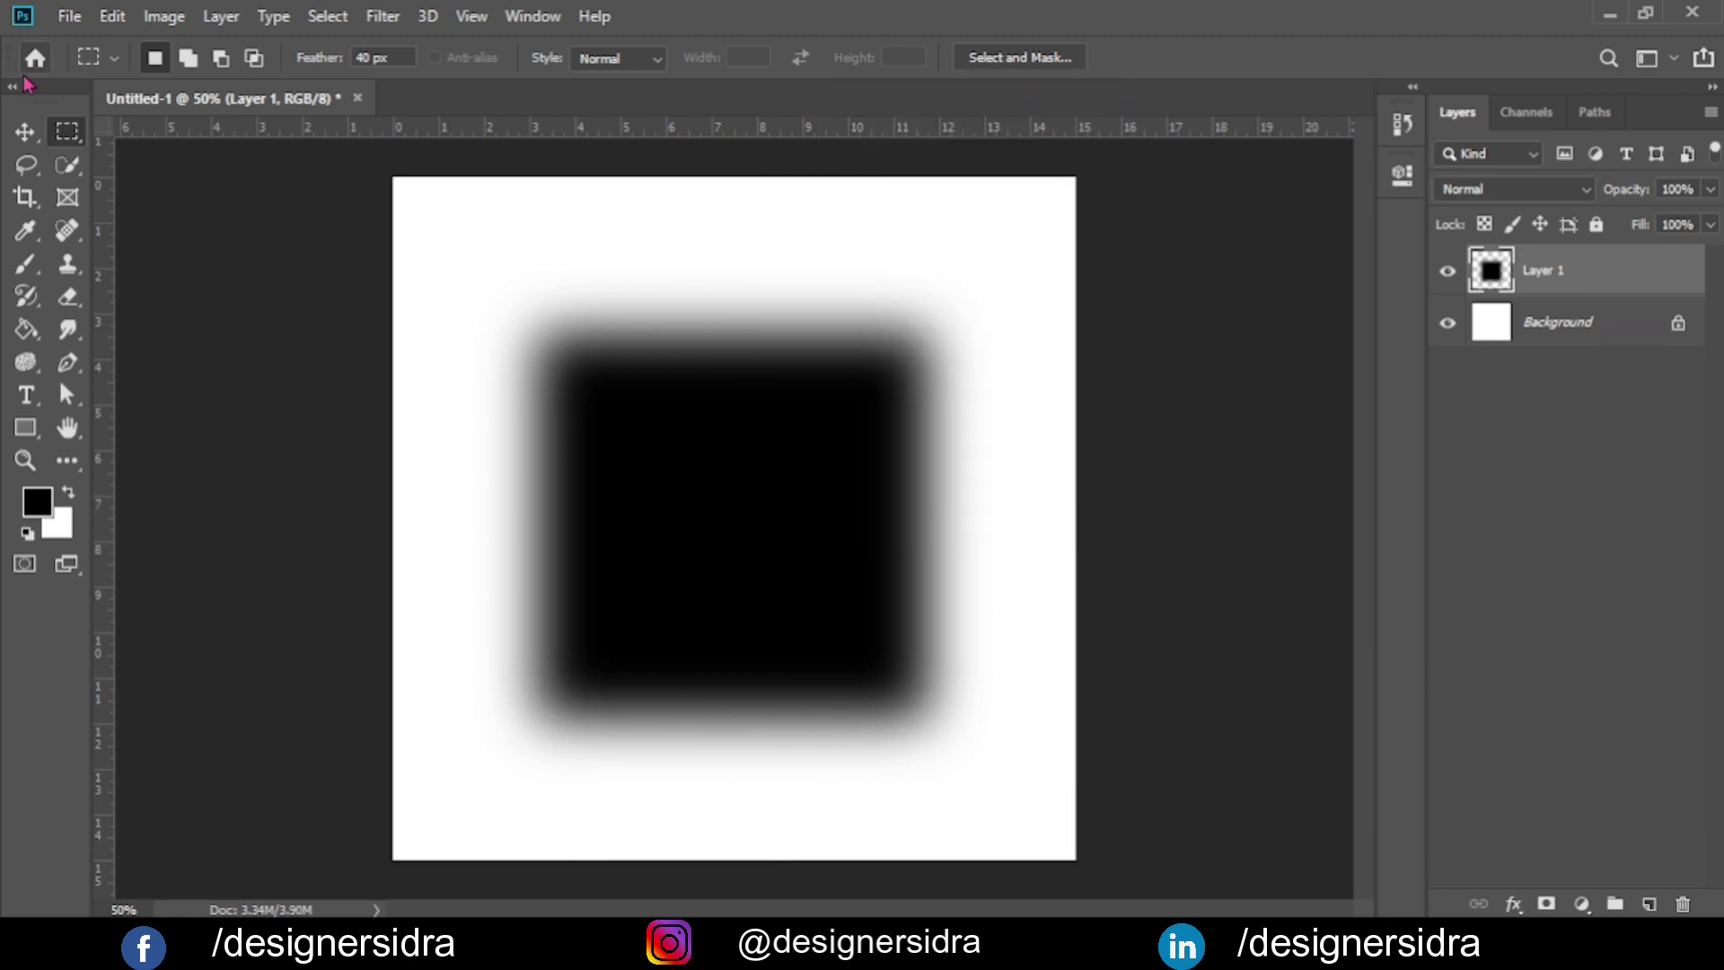
pyautogui.click(24, 131)
pyautogui.scroll(1, 876, 395)
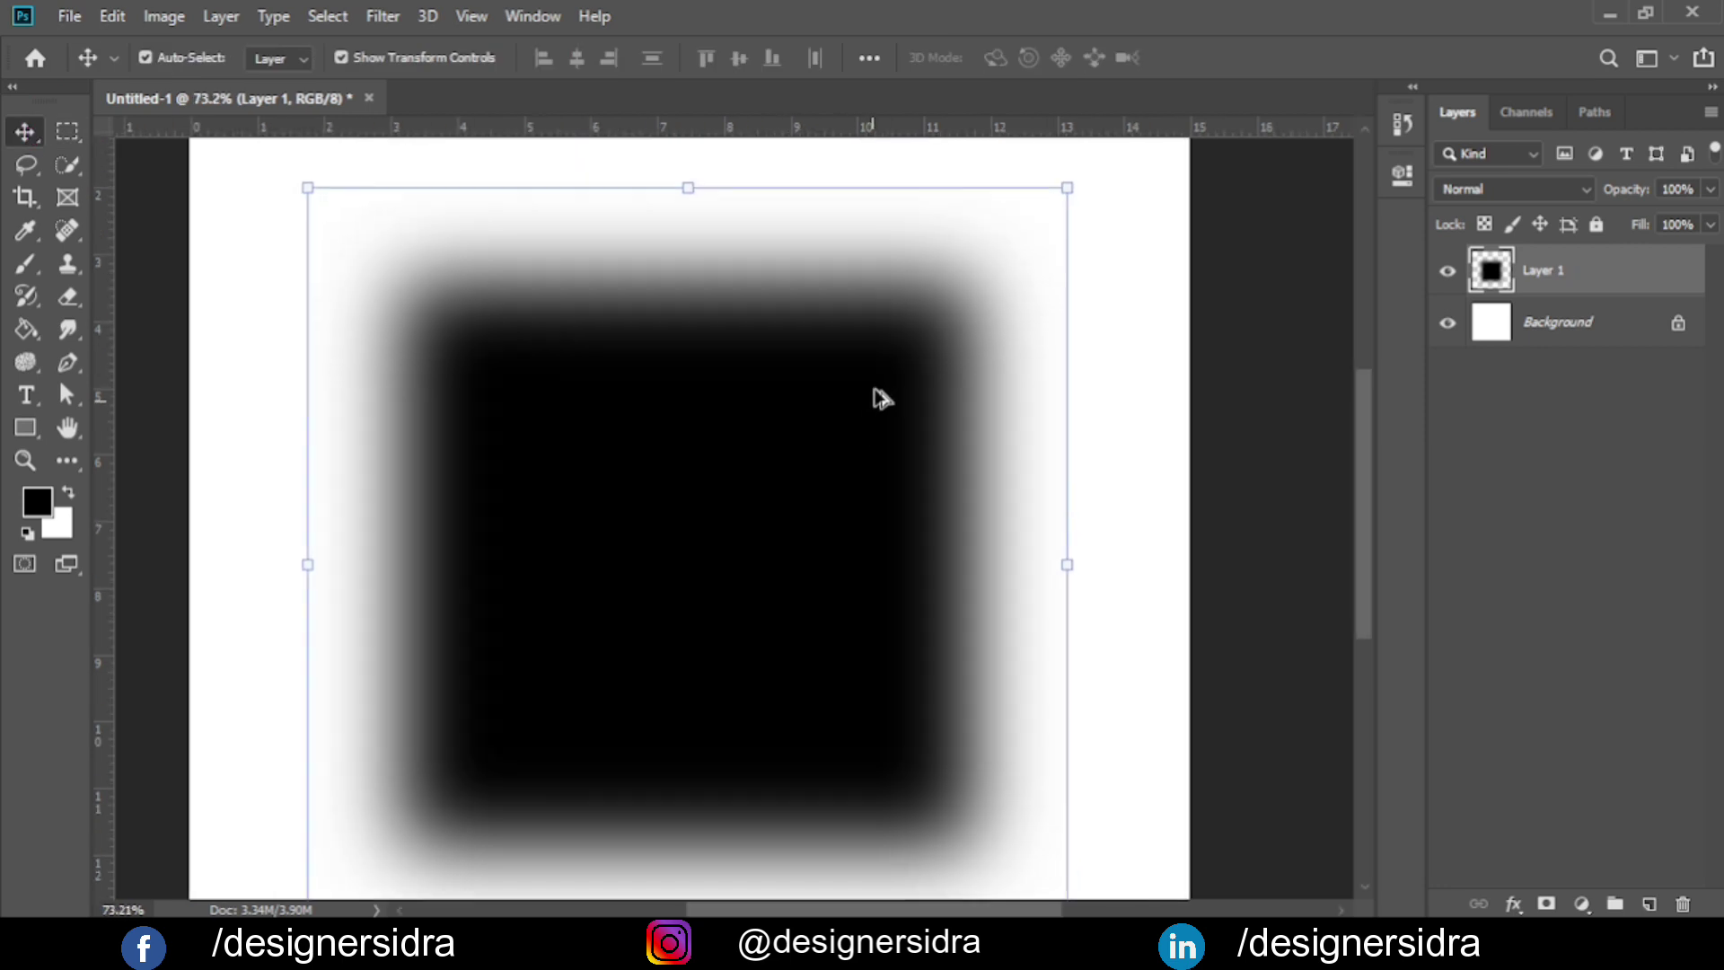
pyautogui.scroll(1, 970, 310)
pyautogui.scroll(3, 993, 273)
pyautogui.scroll(1, 1000, 300)
pyautogui.moveTo(1001, 300)
pyautogui.mouseDown()
pyautogui.moveTo(962, 604)
pyautogui.moveTo(987, 464)
pyautogui.mouseUp()
pyautogui.scroll(-1, 988, 474)
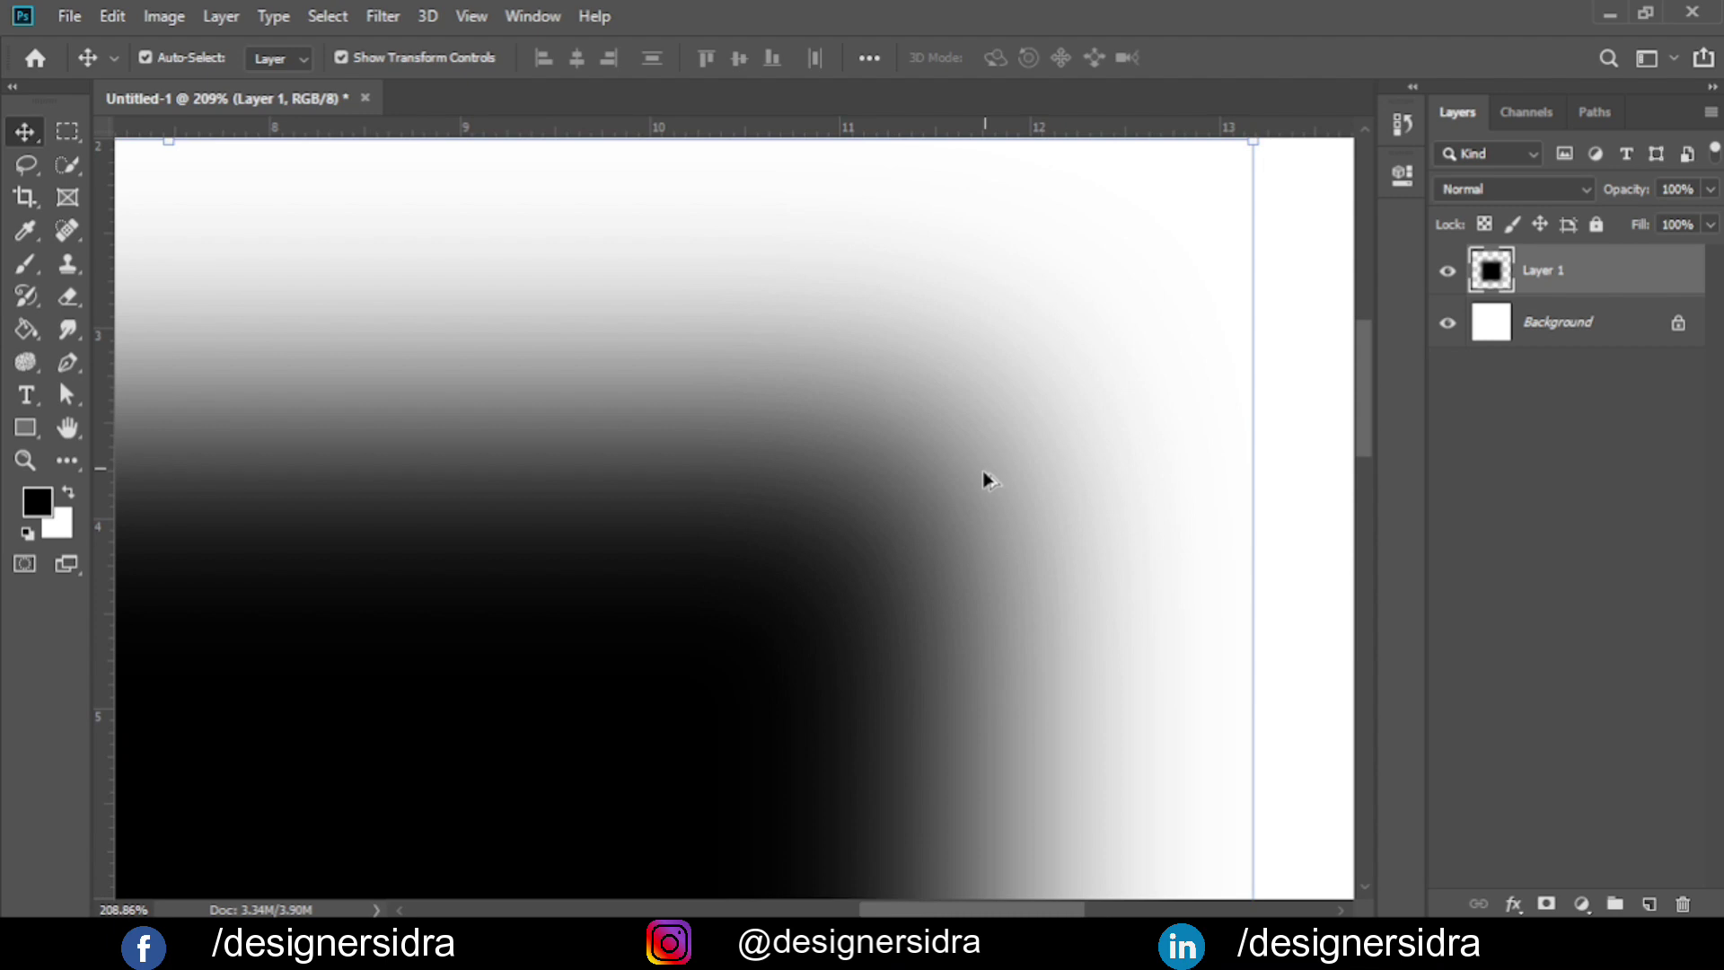
pyautogui.scroll(-2, 983, 471)
pyautogui.scroll(-2, 908, 569)
pyautogui.press('m')
pyautogui.scroll(3, 782, 364)
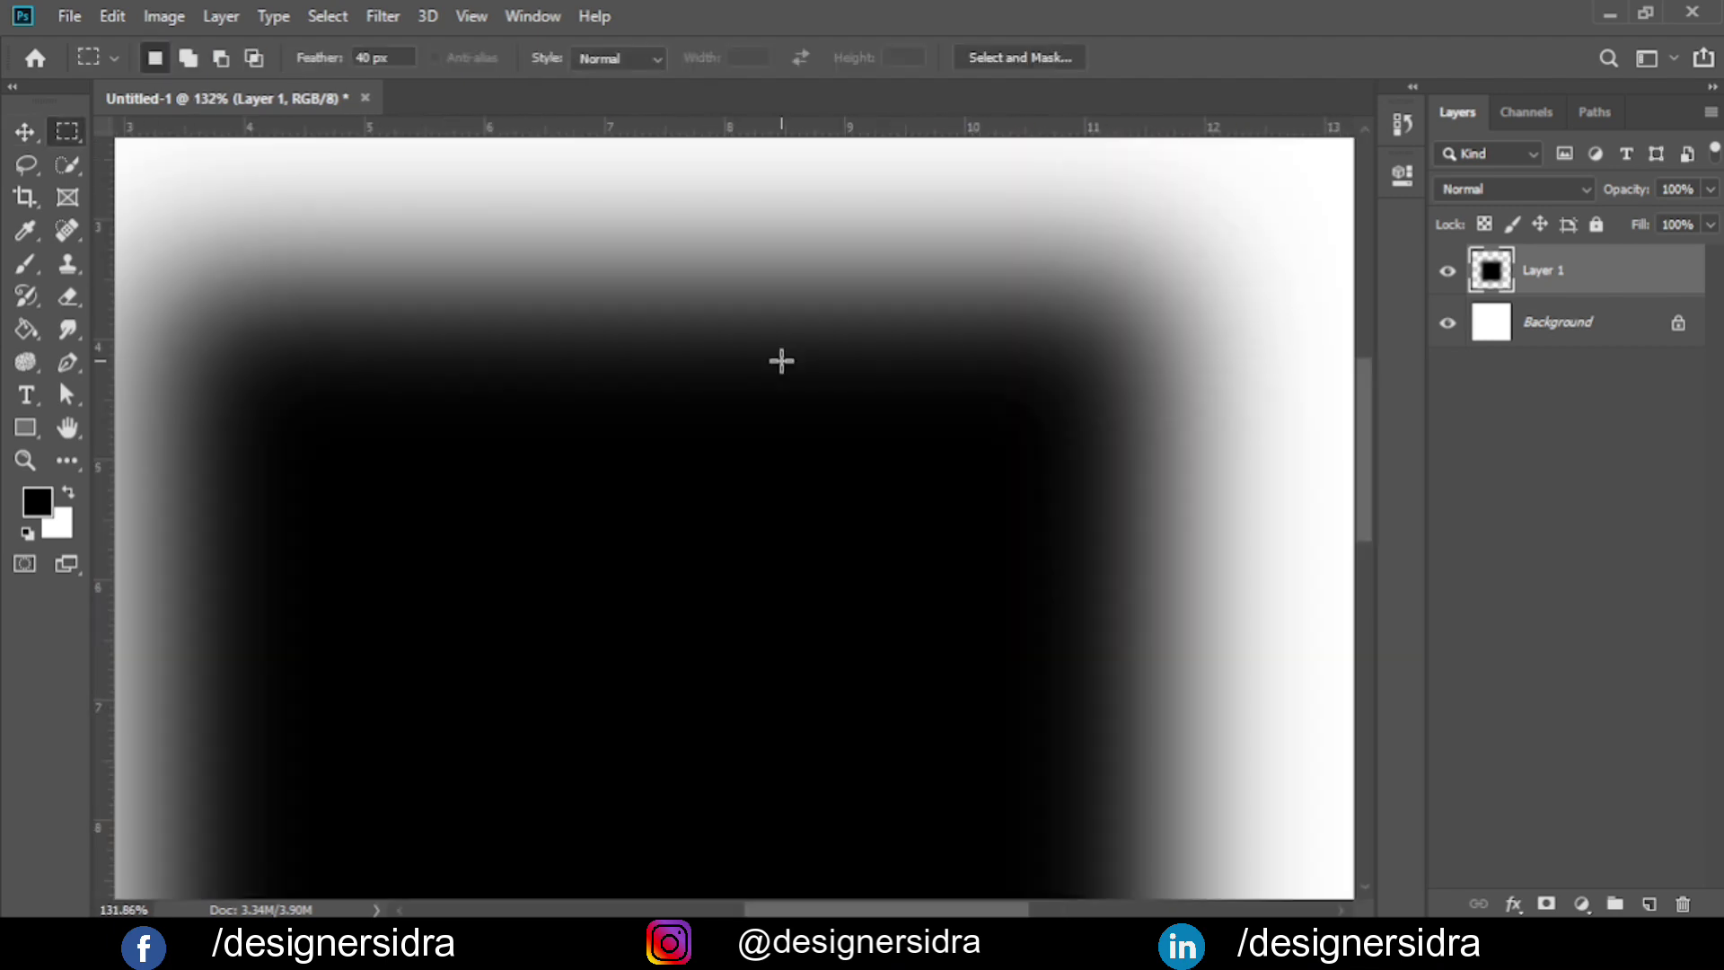
pyautogui.scroll(-2, 782, 364)
pyautogui.scroll(-1, 781, 368)
pyautogui.scroll(-2, 781, 368)
pyautogui.scroll(-2, 781, 368)
pyautogui.scroll(2, 781, 369)
pyautogui.scroll(2, 782, 368)
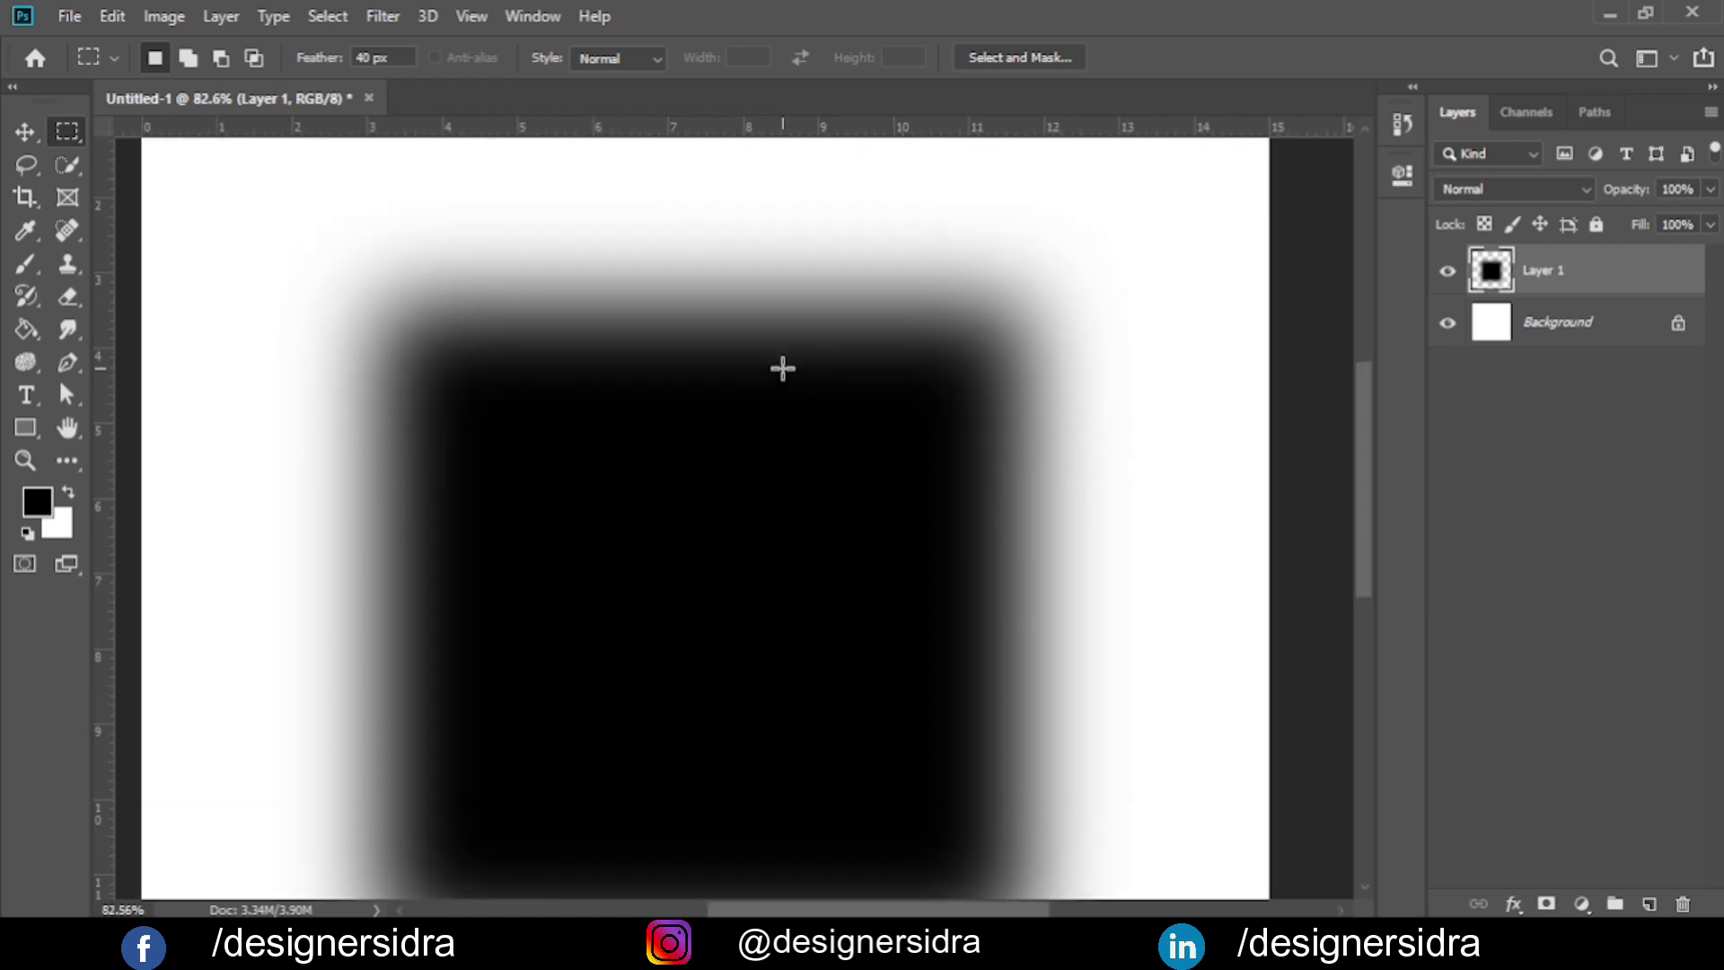
pyautogui.scroll(-2, 782, 368)
pyautogui.scroll(-1, 782, 369)
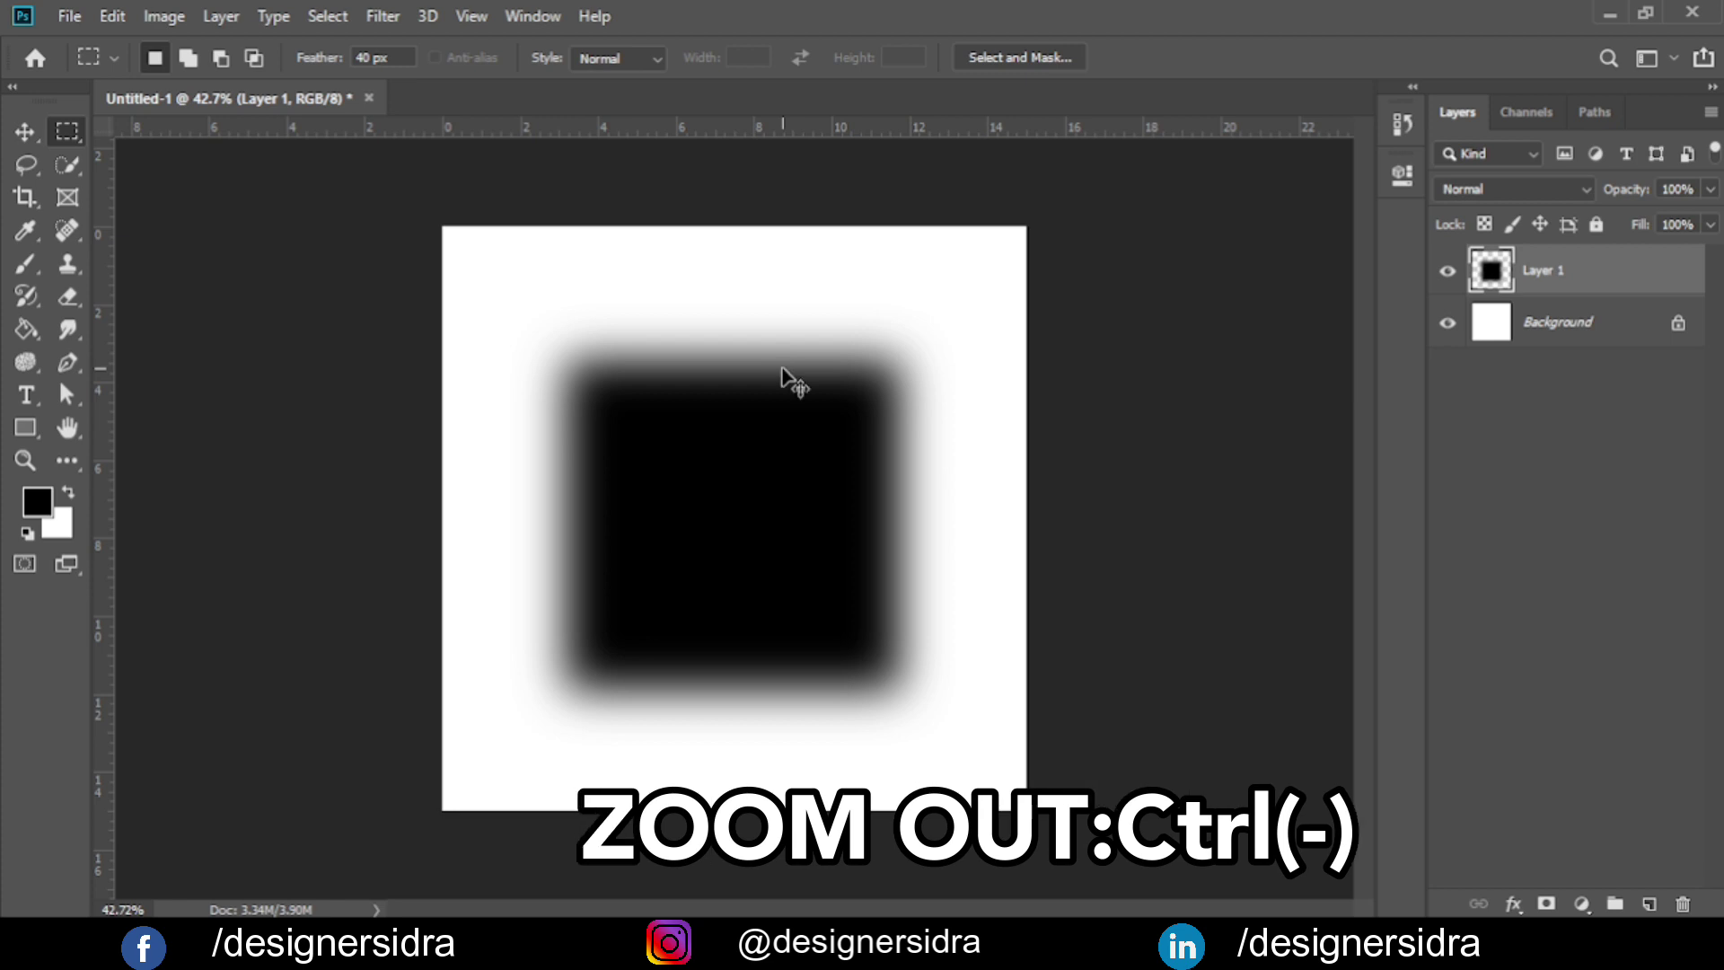
pyautogui.hotkey('ctrl', '-')
pyautogui.hotkey('ctrl', '-')
pyautogui.hotkey('ctrl', '-')
pyautogui.hotkey('ctrl', '-')
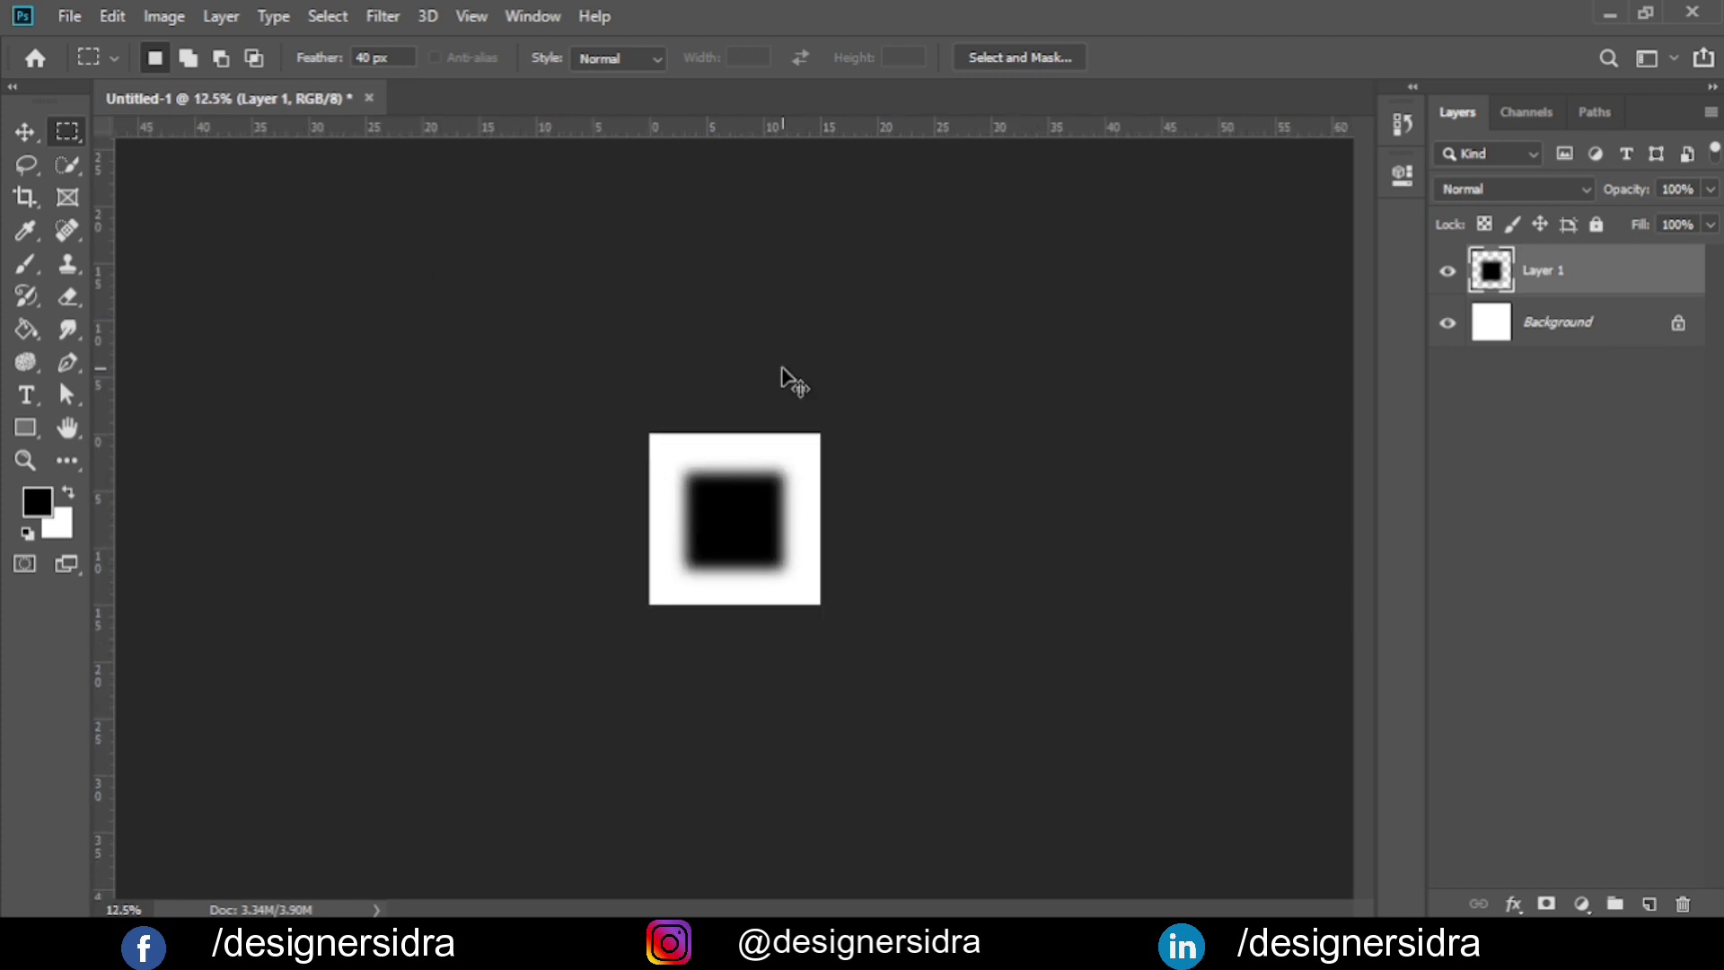
pyautogui.hotkey('ctrl', '-')
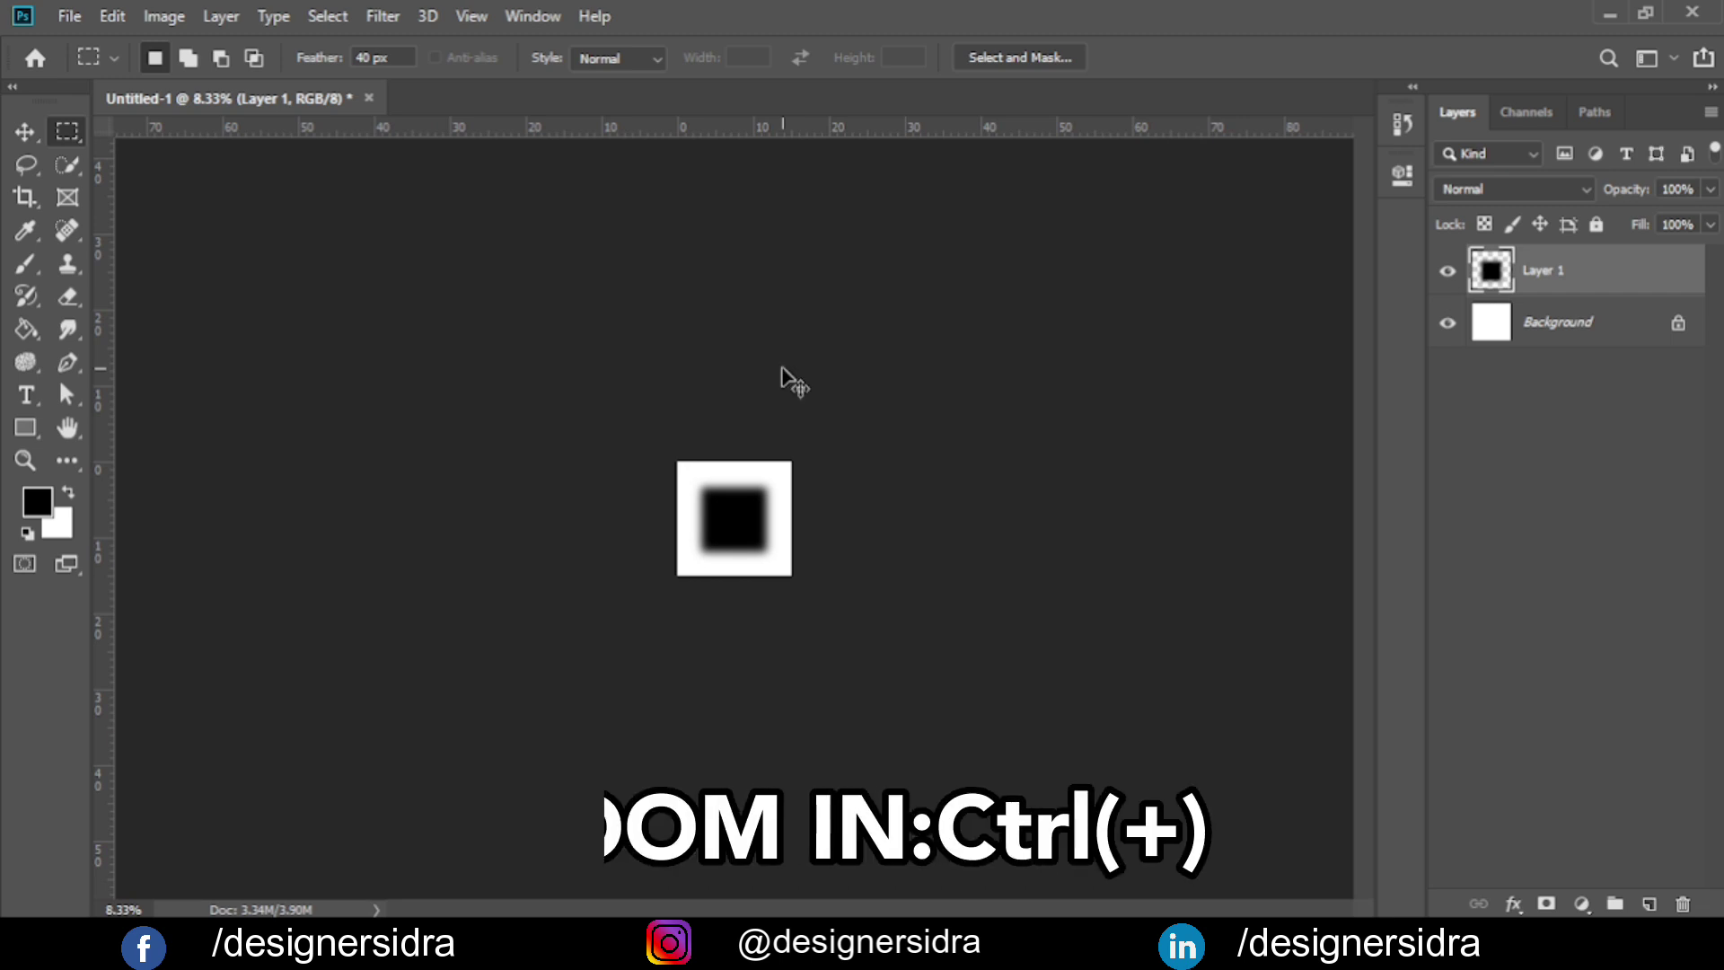
pyautogui.hotkey('ctrl', '+')
pyautogui.hotkey('ctrl', '+')
pyautogui.hotkey('ctrl', '+')
pyautogui.hotkey('ctrl', '+')
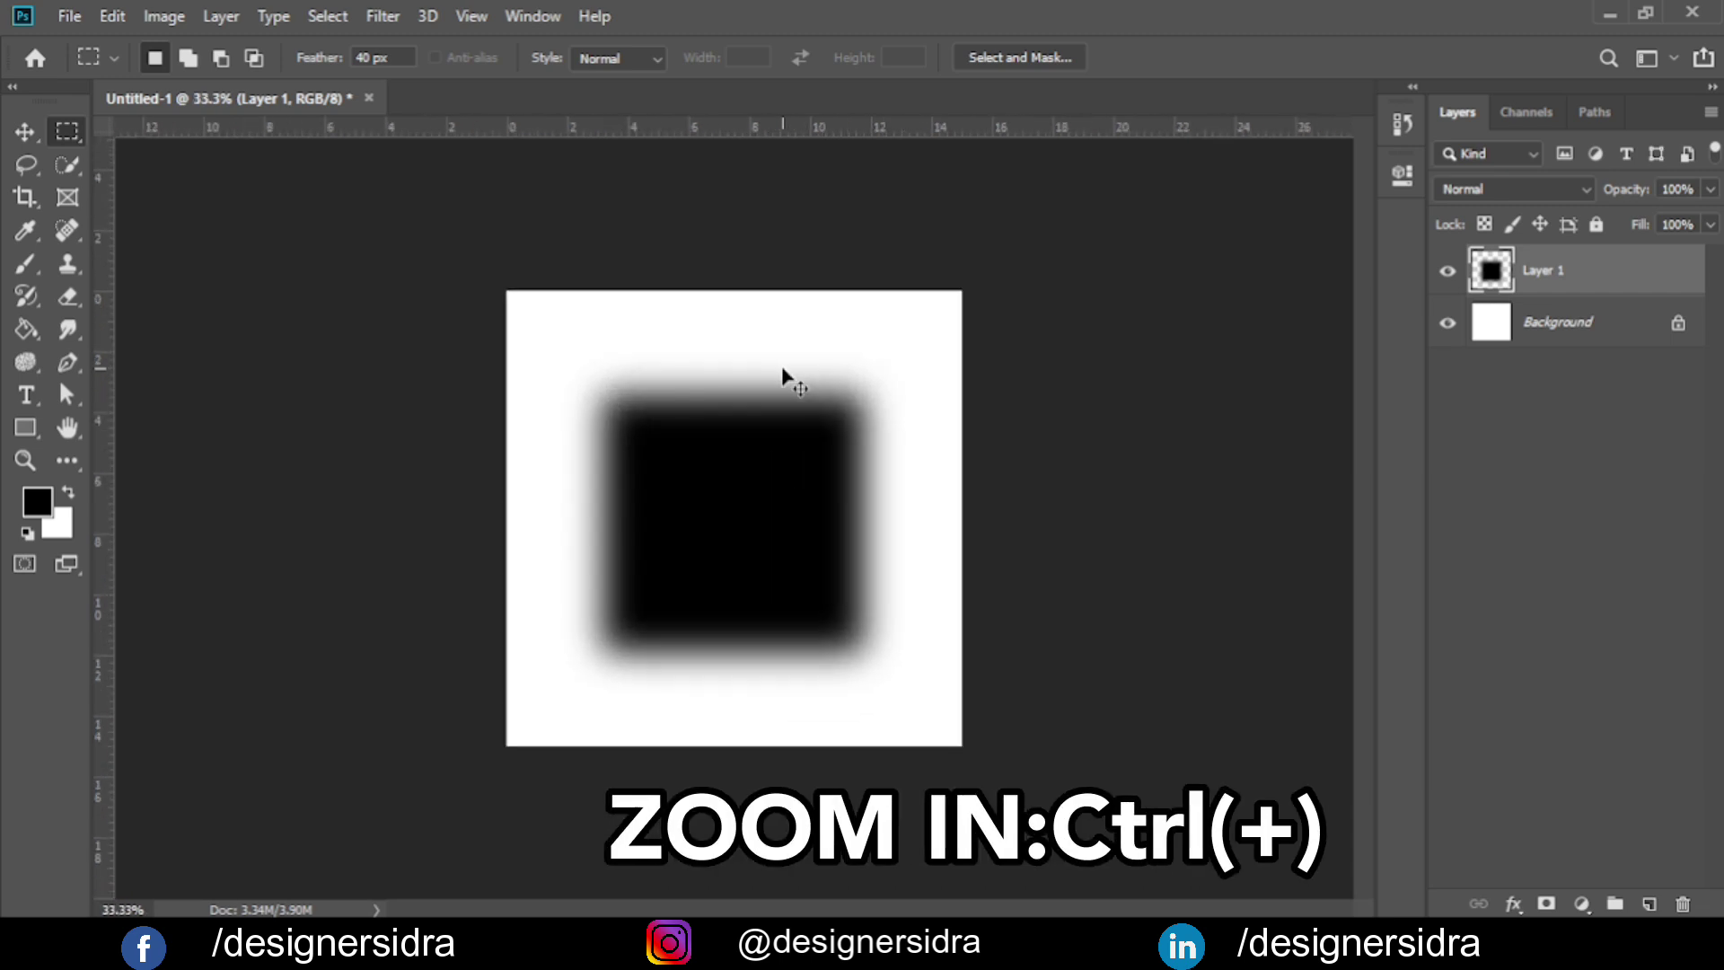
pyautogui.hotkey('ctrl', '+')
pyautogui.hotkey('ctrl', '+')
pyautogui.scroll(-2, 783, 368)
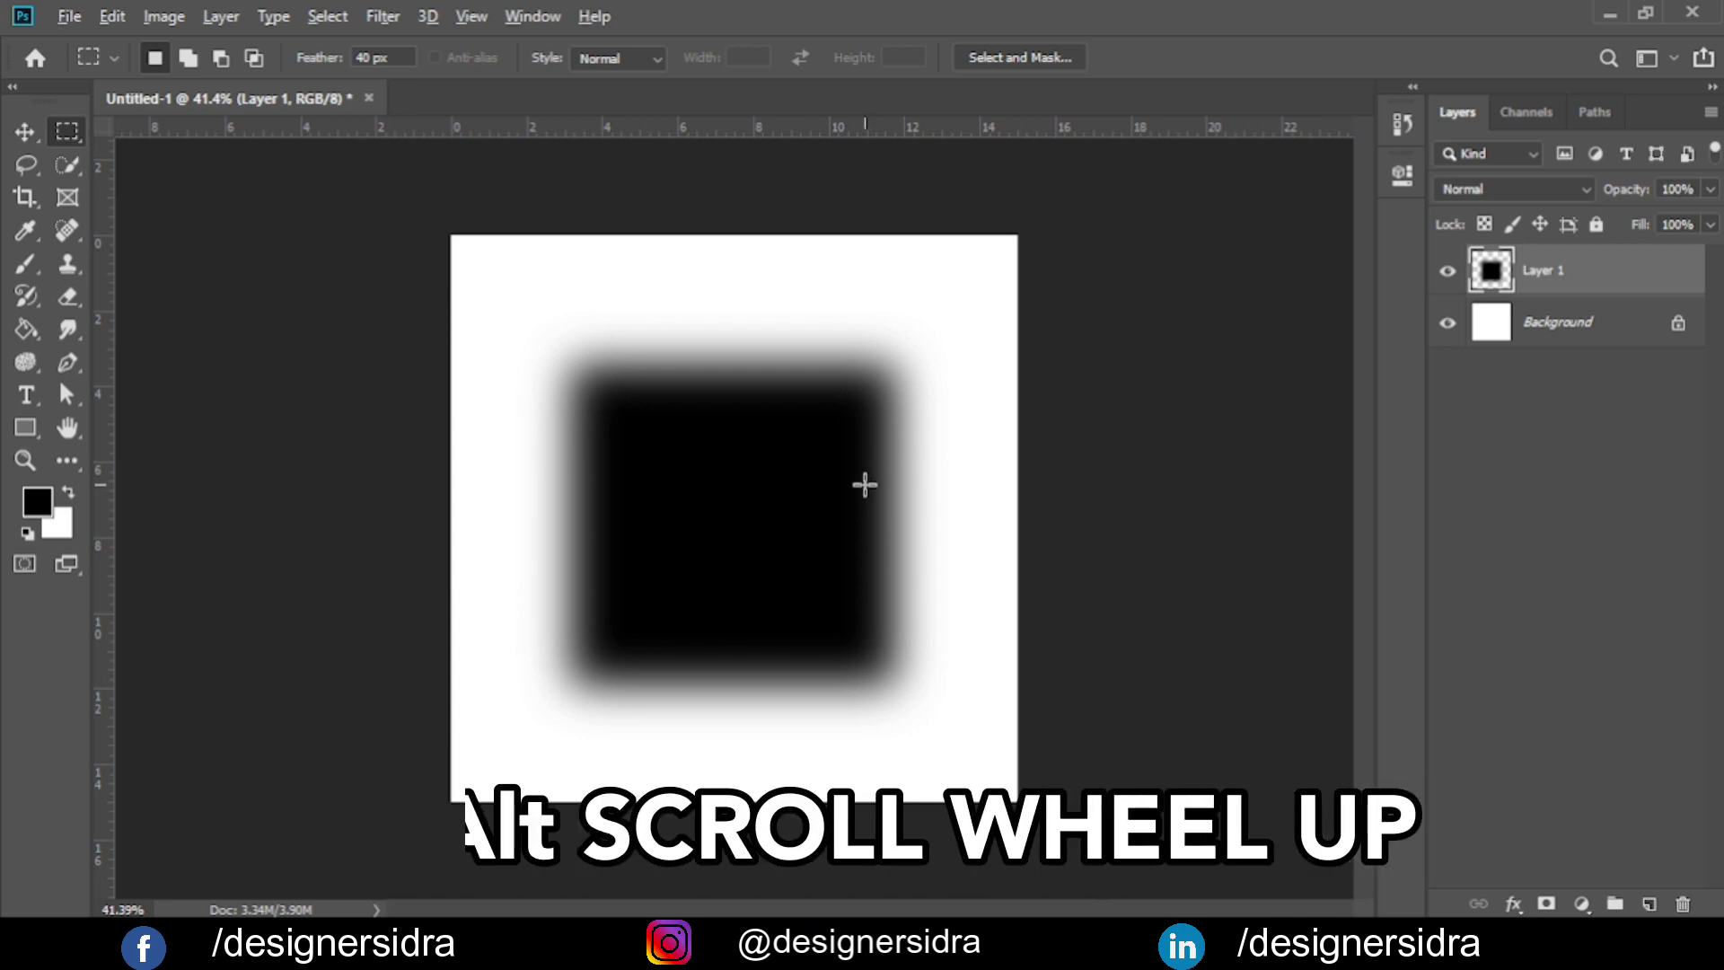
pyautogui.scroll(1, 865, 485)
pyautogui.scroll(1, 865, 485)
pyautogui.scroll(3, 864, 485)
pyautogui.scroll(1, 865, 485)
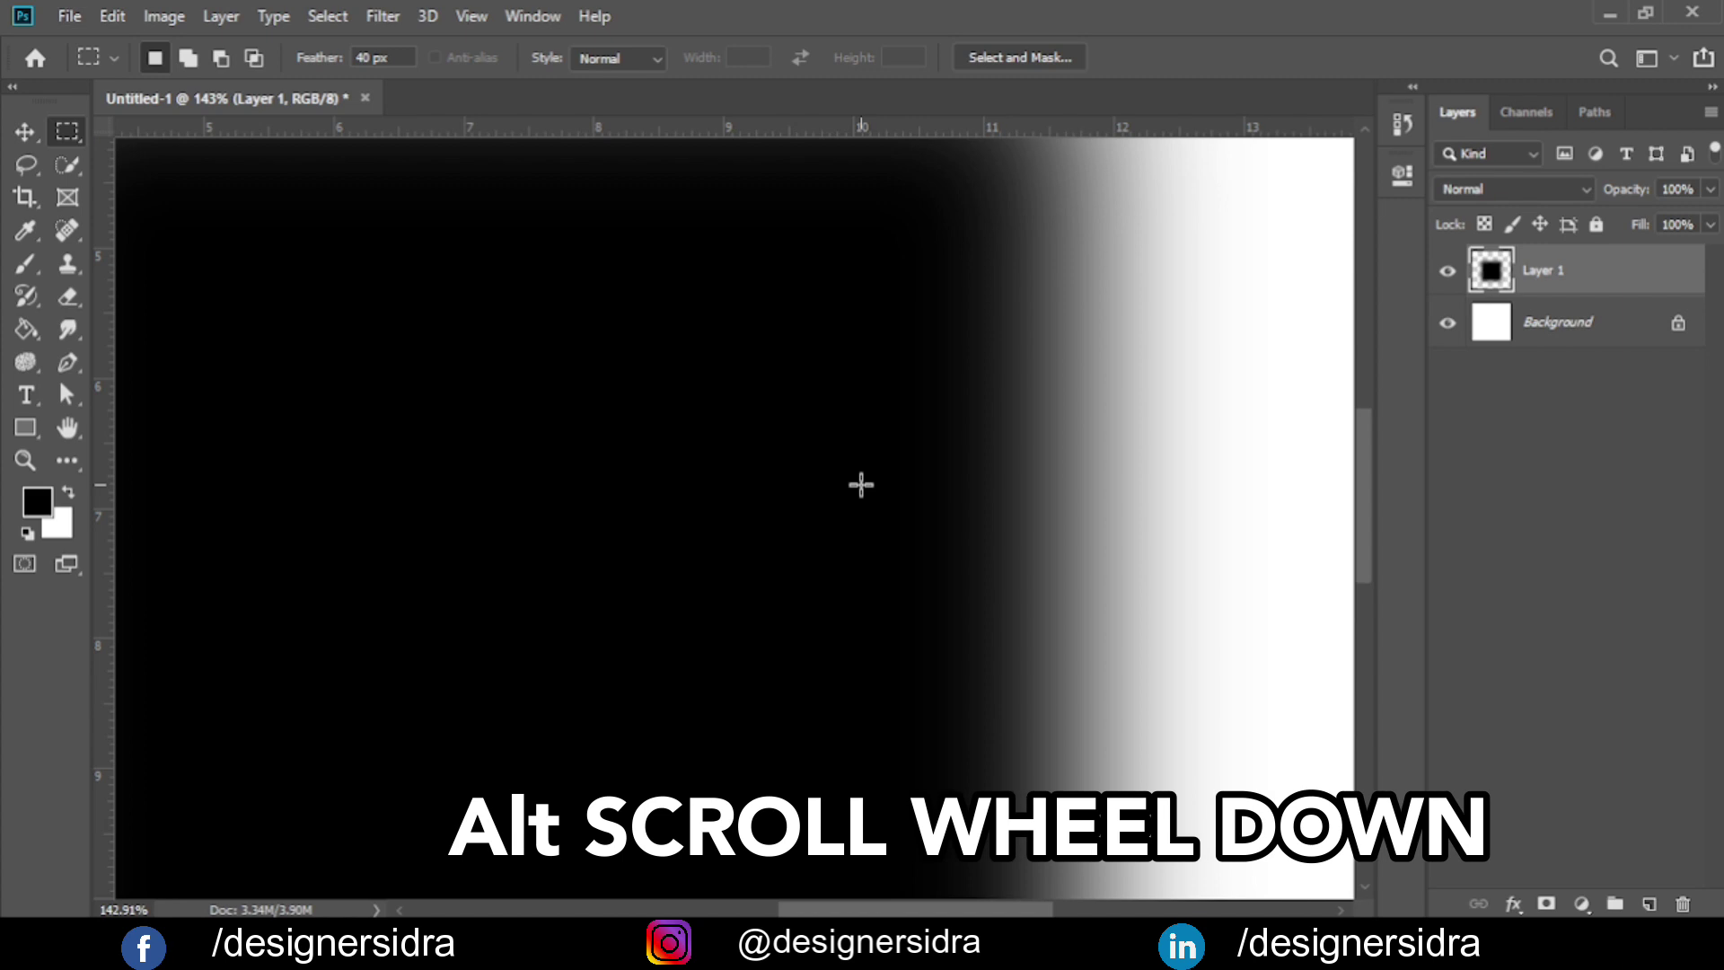
pyautogui.scroll(-1, 861, 485)
pyautogui.scroll(-1, 861, 485)
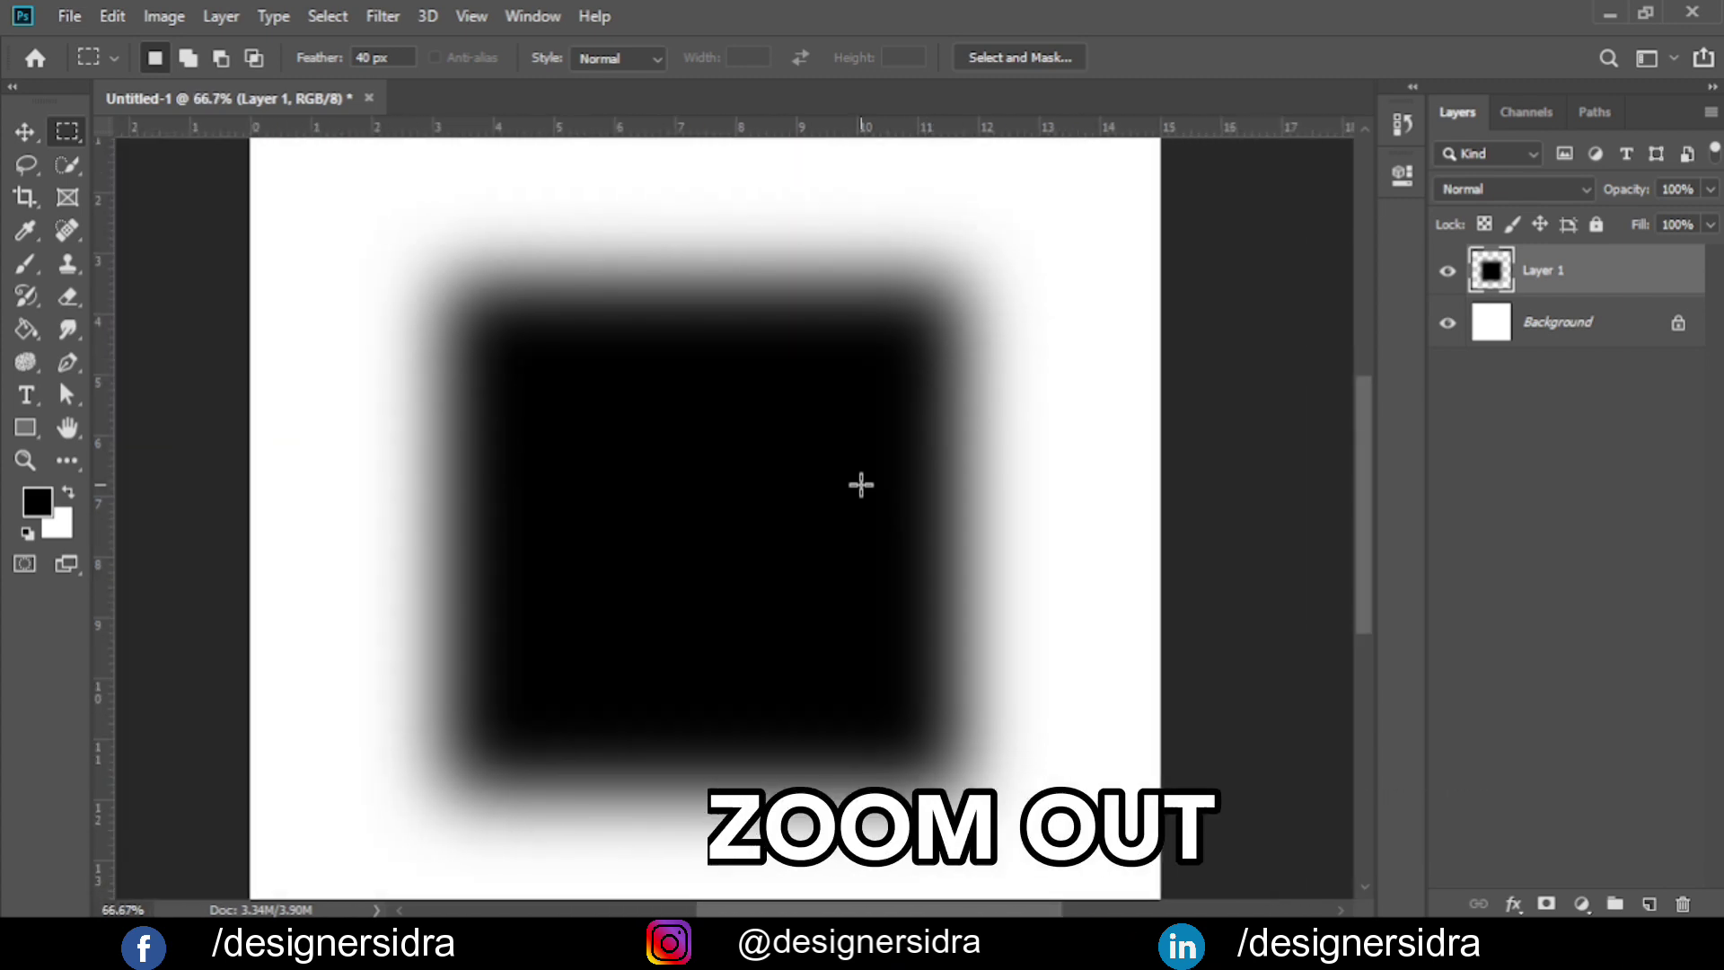
pyautogui.scroll(-1, 862, 485)
pyautogui.scroll(-1, 862, 485)
pyautogui.scroll(-1, 858, 483)
pyautogui.scroll(3, 854, 482)
pyautogui.press('v')
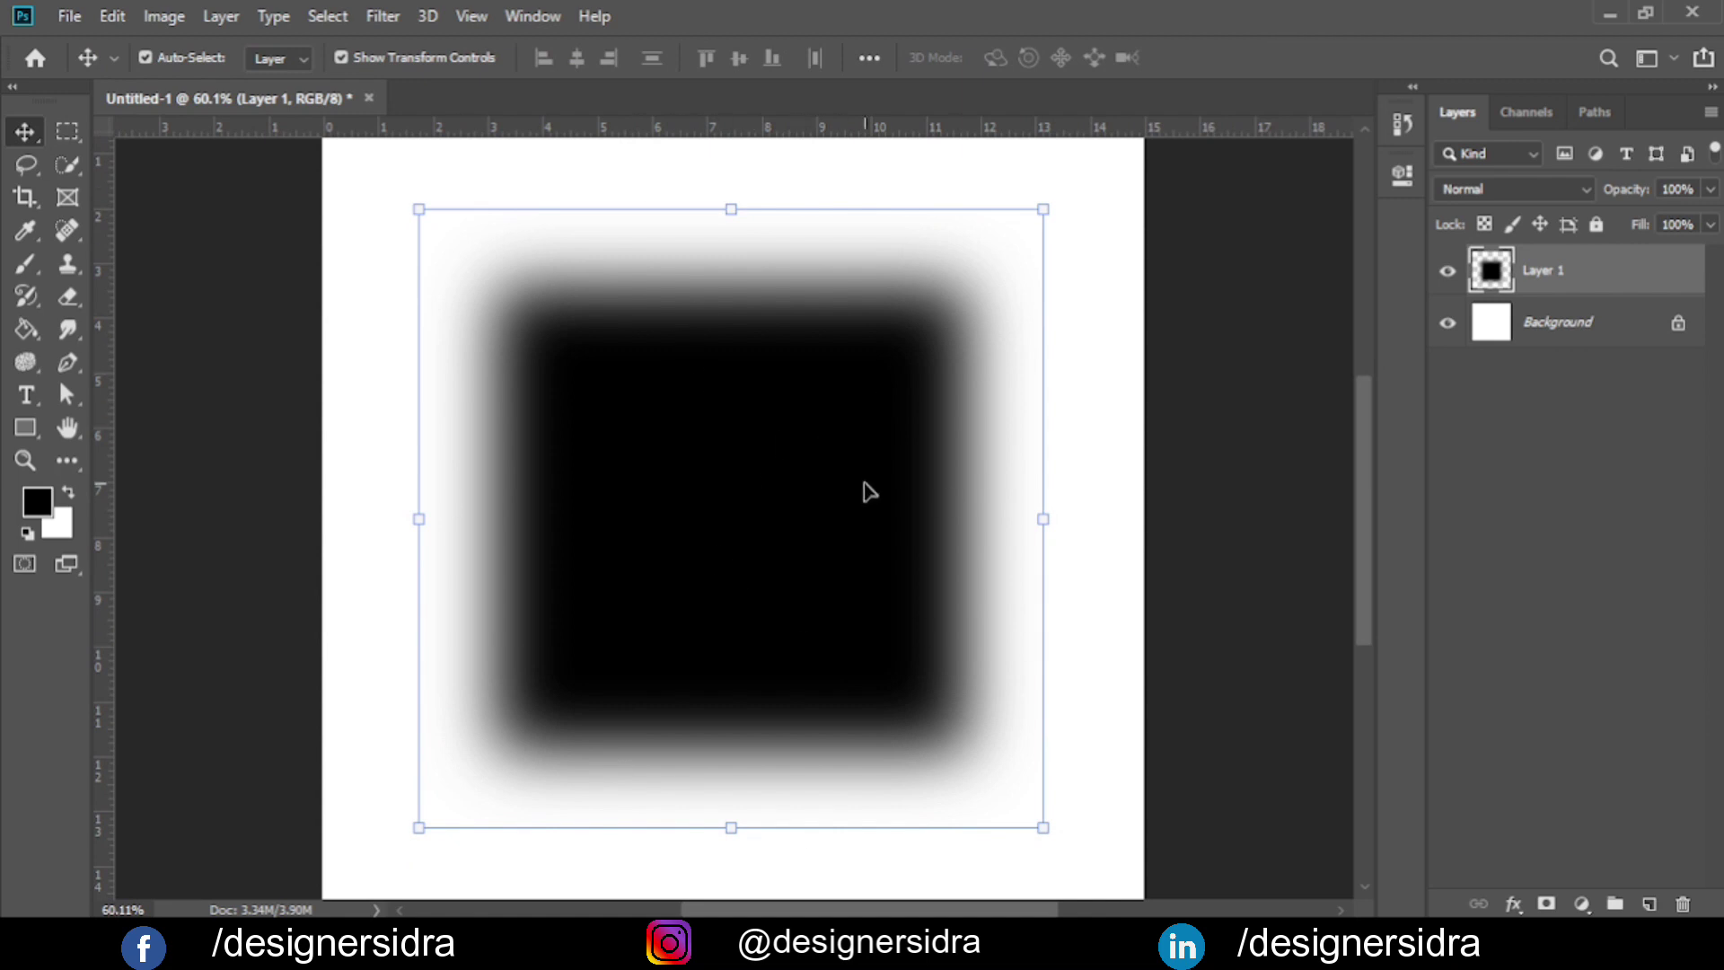
pyautogui.scroll(-1, 862, 490)
pyautogui.scroll(-1, 864, 489)
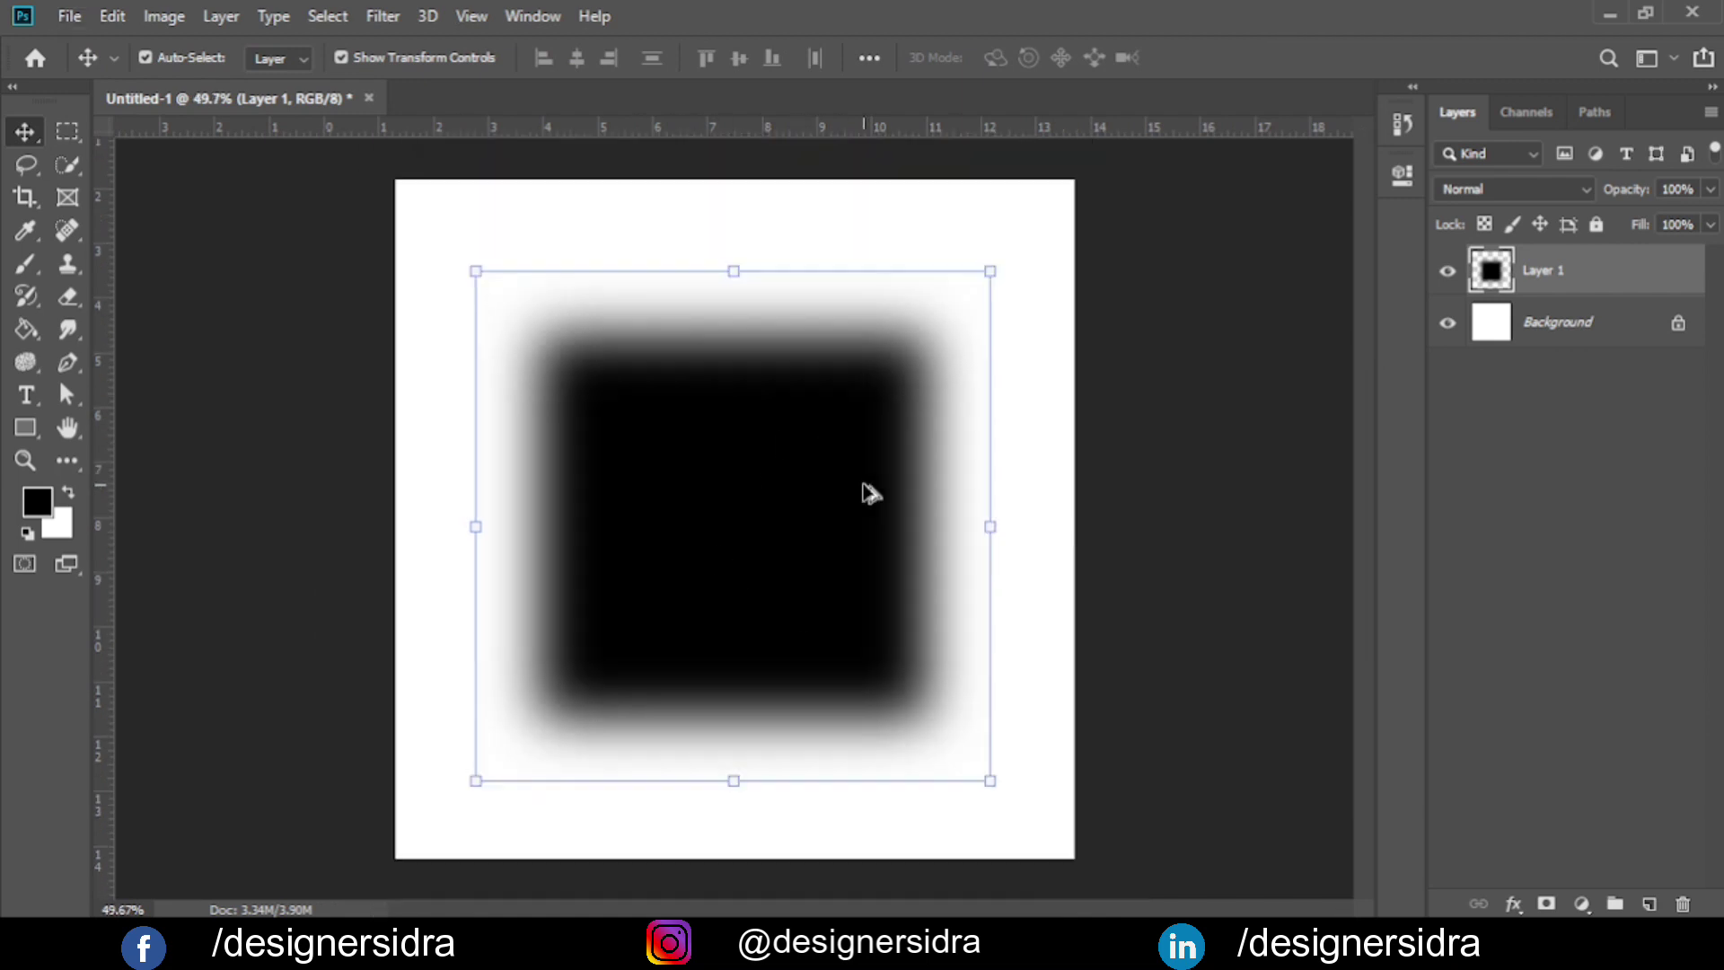
# Choose the Rectangular Marquee tool with 70 px feather and a strong blue foreground colour.
pyautogui.click(64, 131)
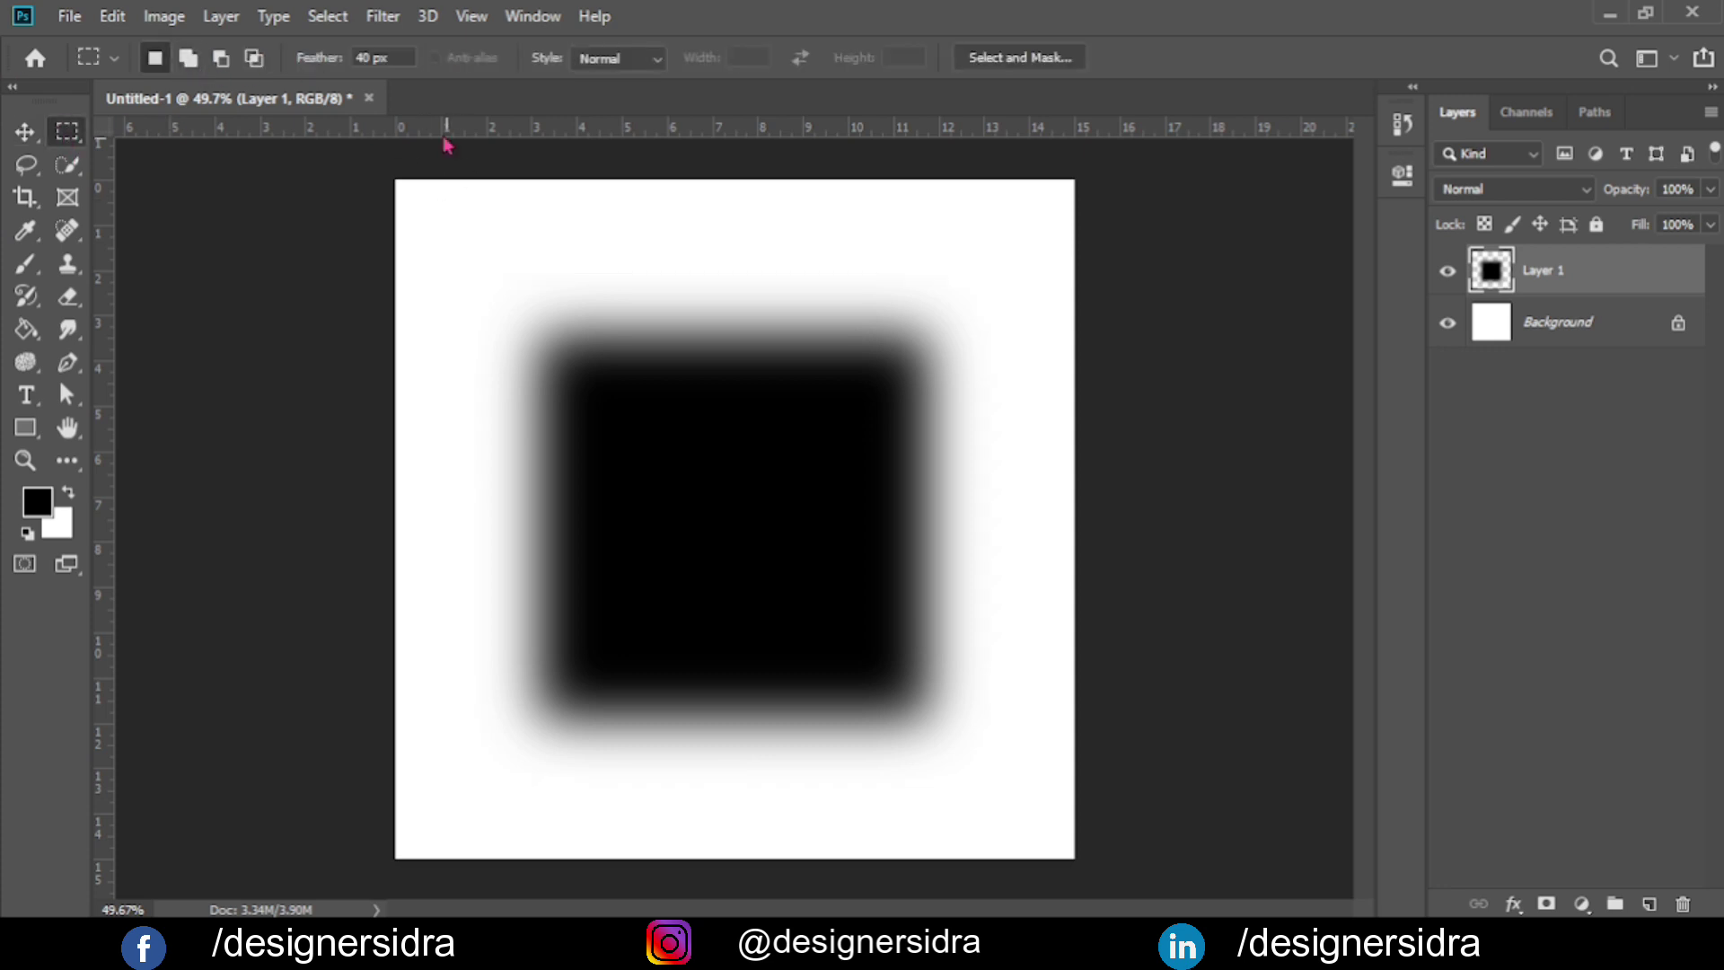
pyautogui.doubleClick(368, 57)
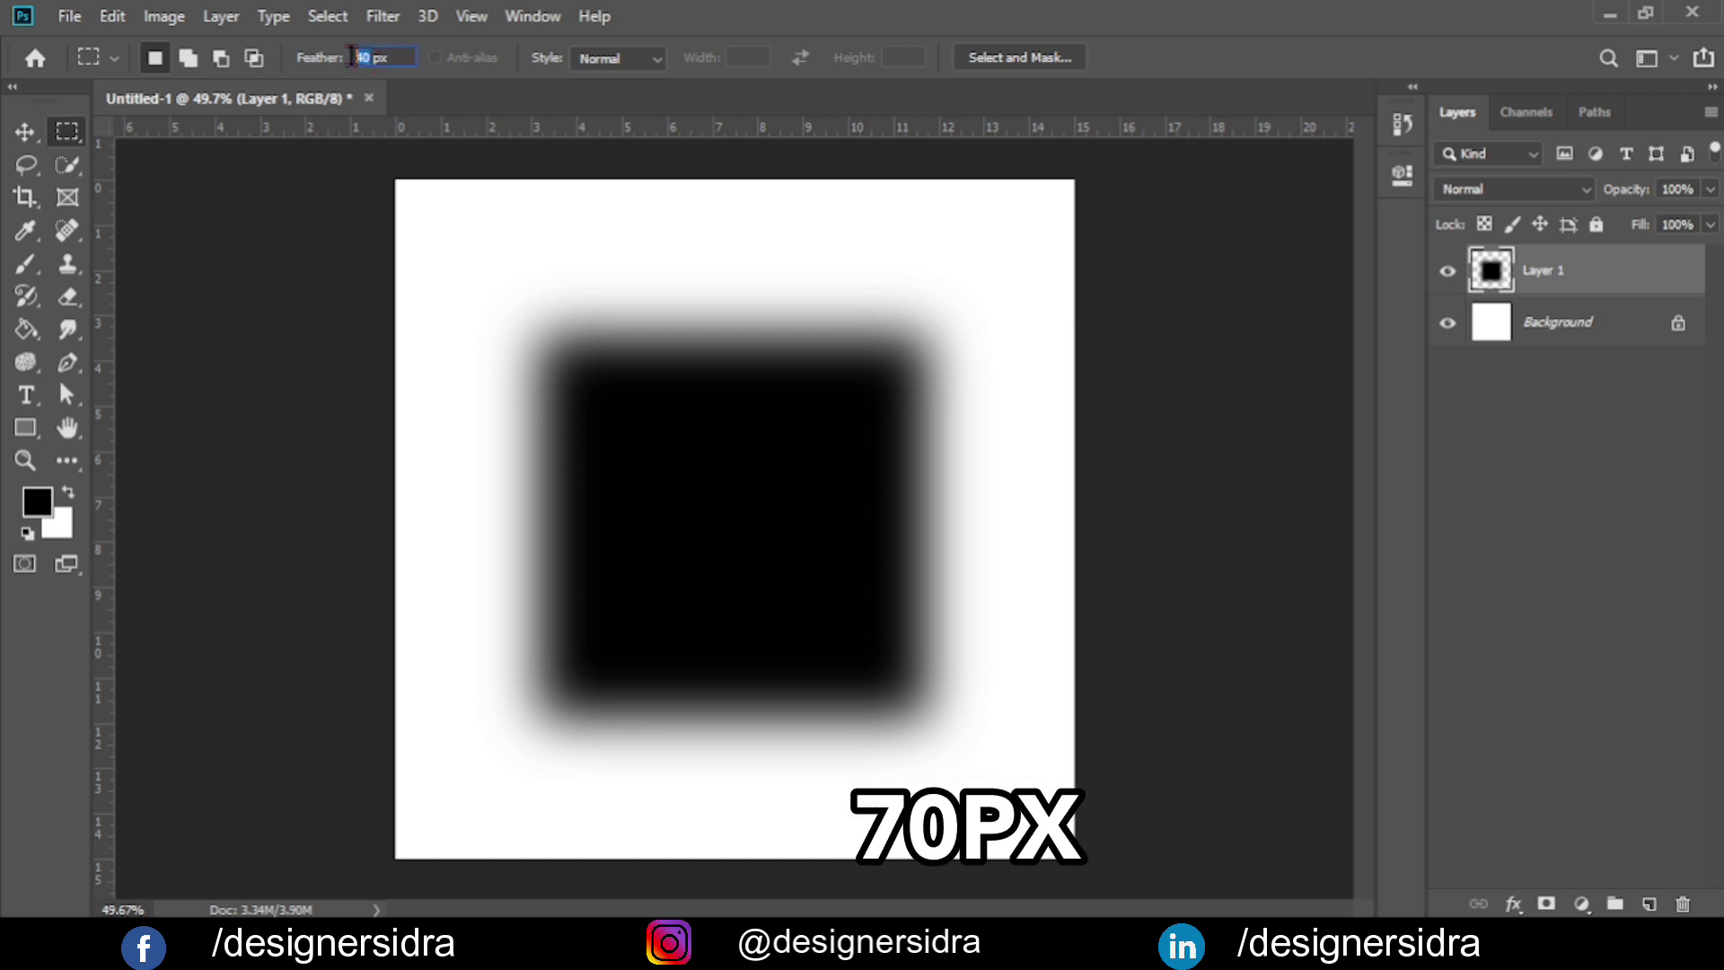
pyautogui.write('70')
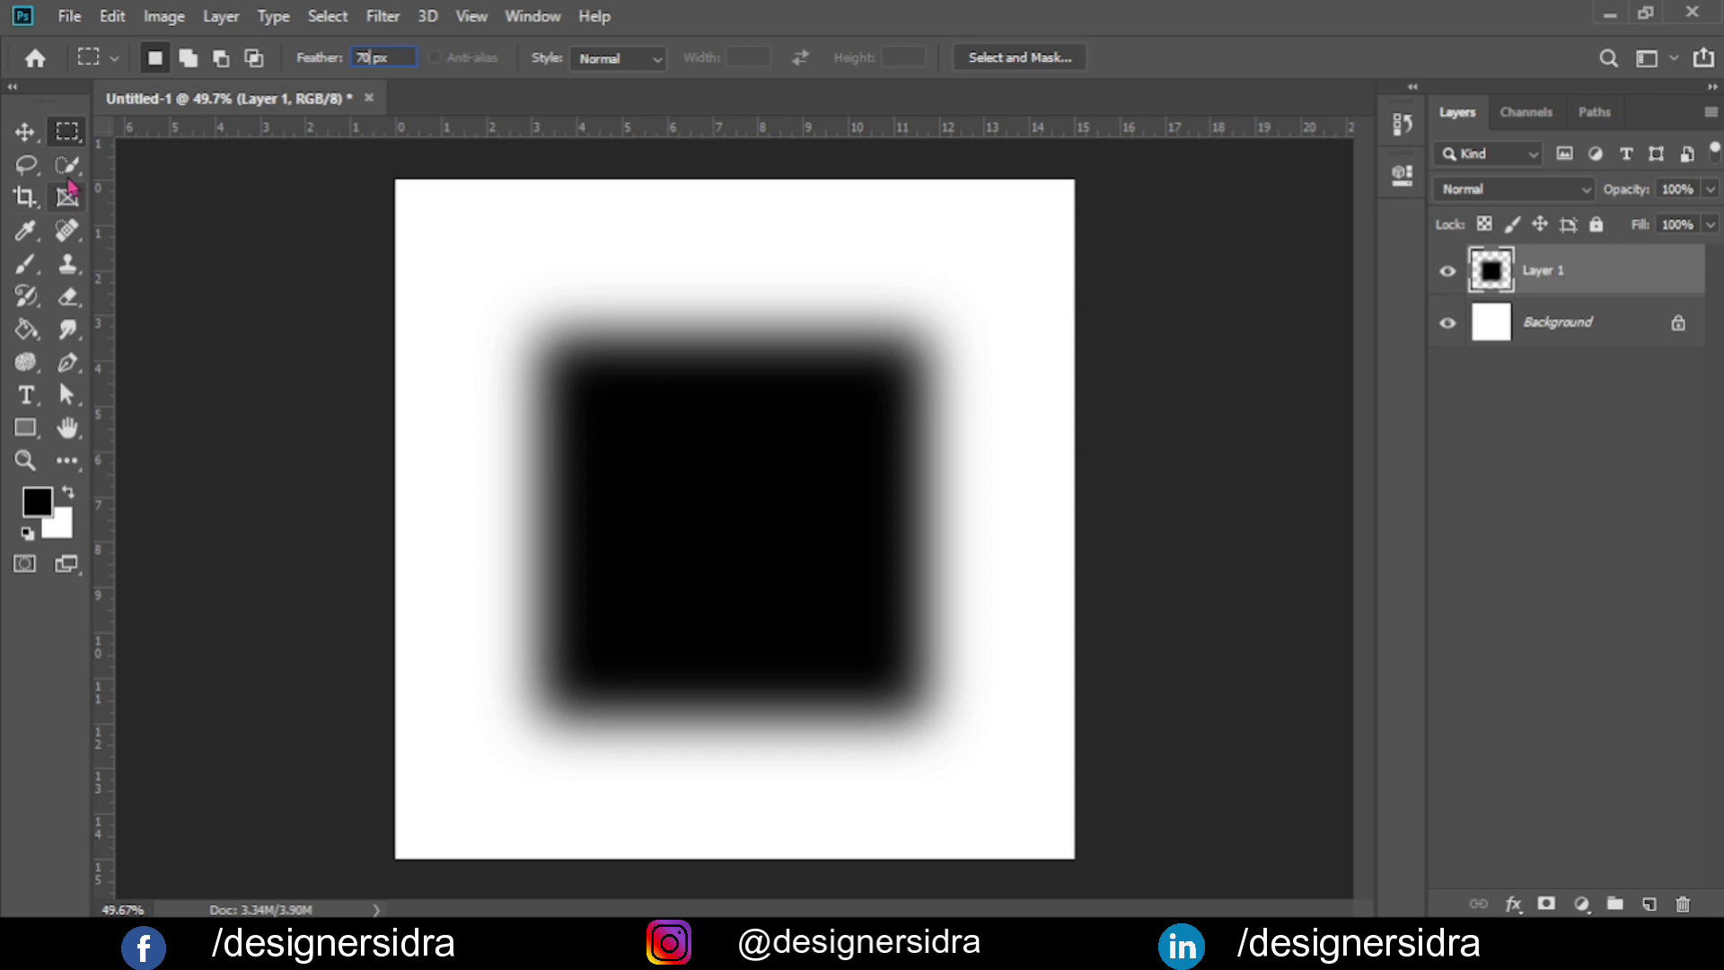
pyautogui.click(24, 508)
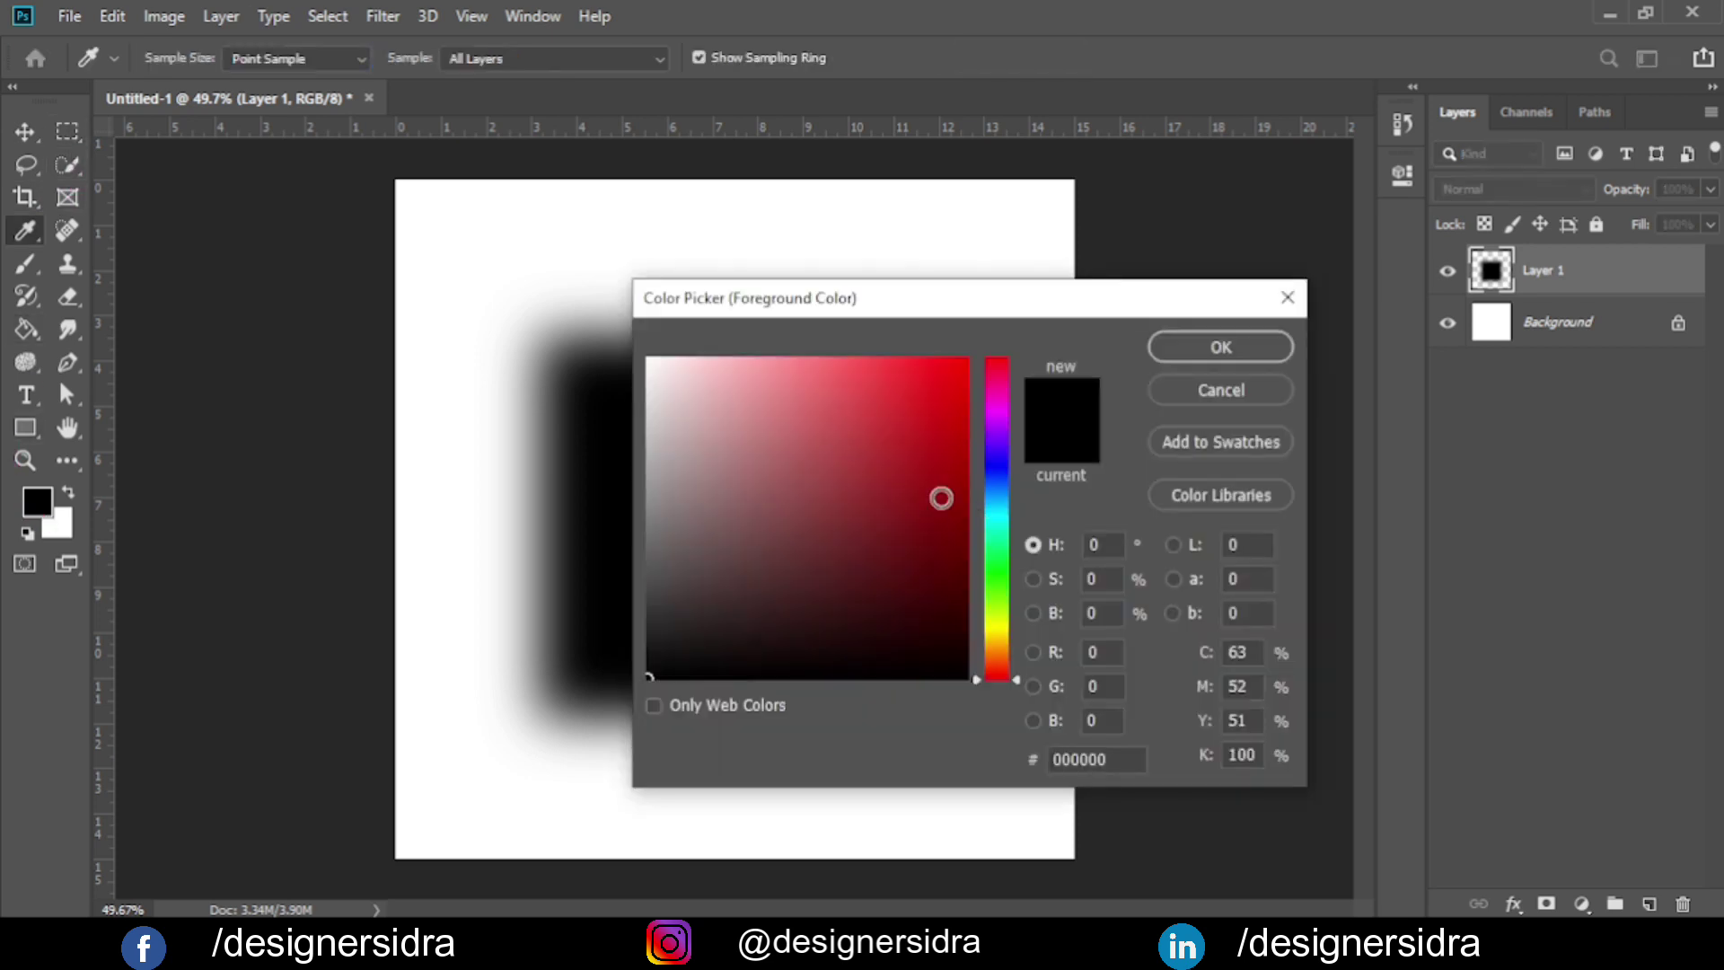
pyautogui.click(1000, 467)
pyautogui.click(969, 359)
pyautogui.click(1221, 347)
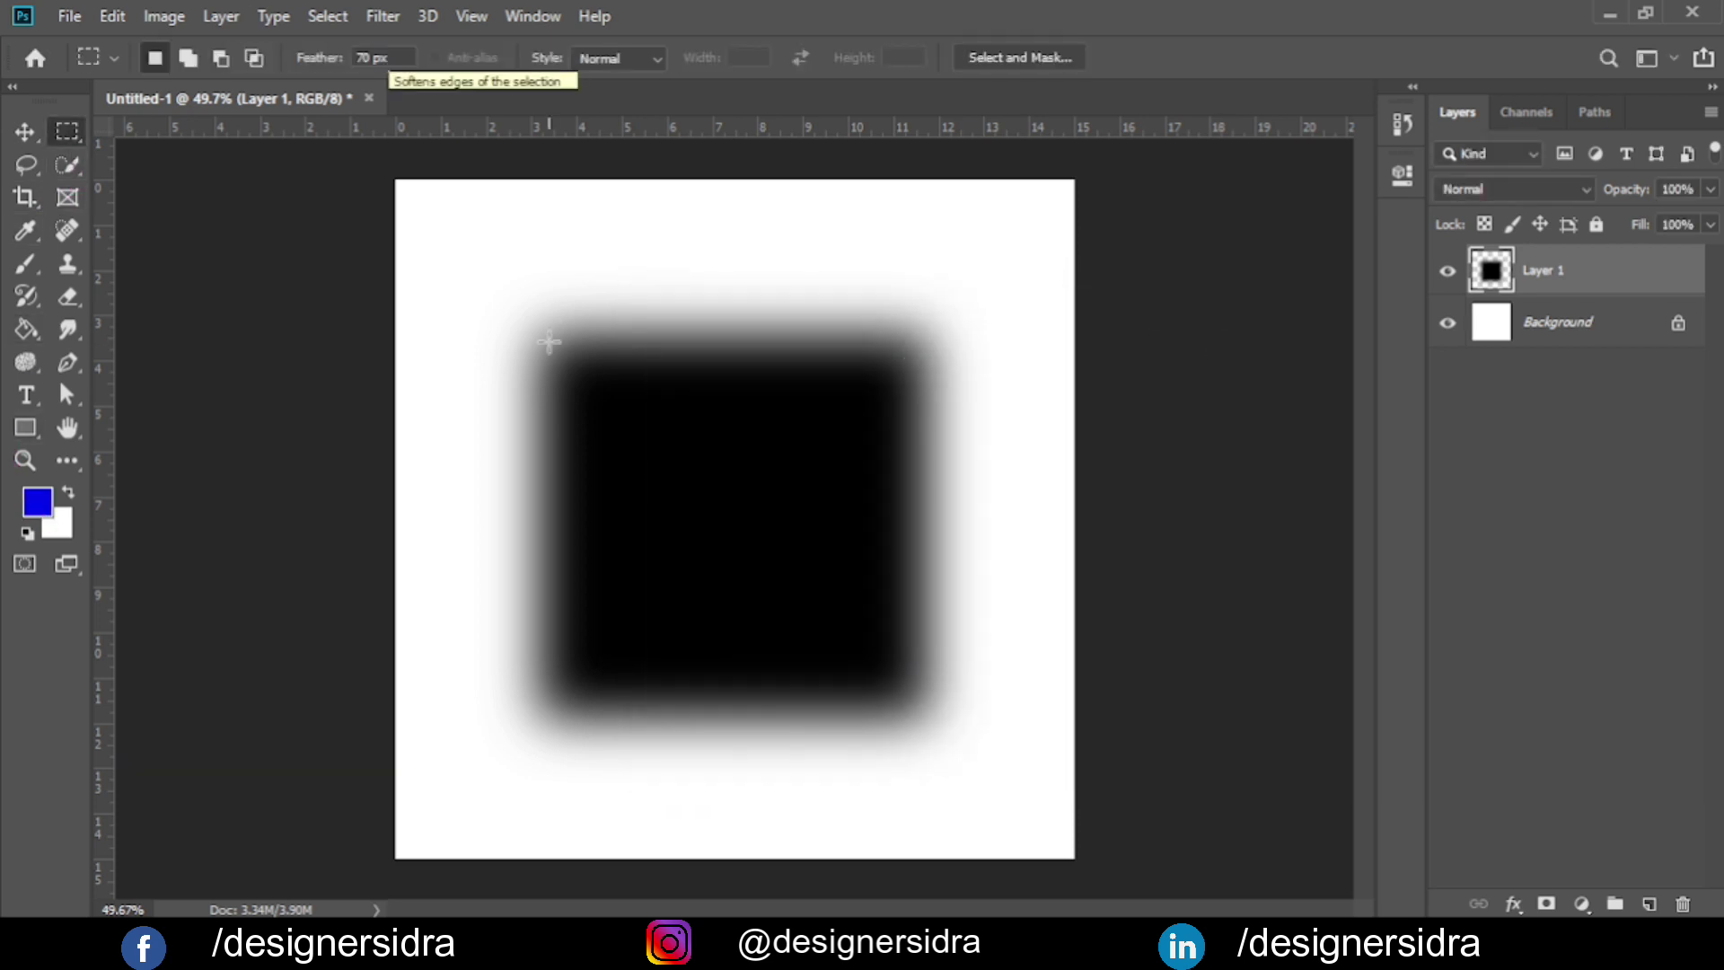
# Test a blue fill over the square's upper left, undo it, and select the square's top.
pyautogui.moveTo(458, 277); pyautogui.dragTo(763, 557)
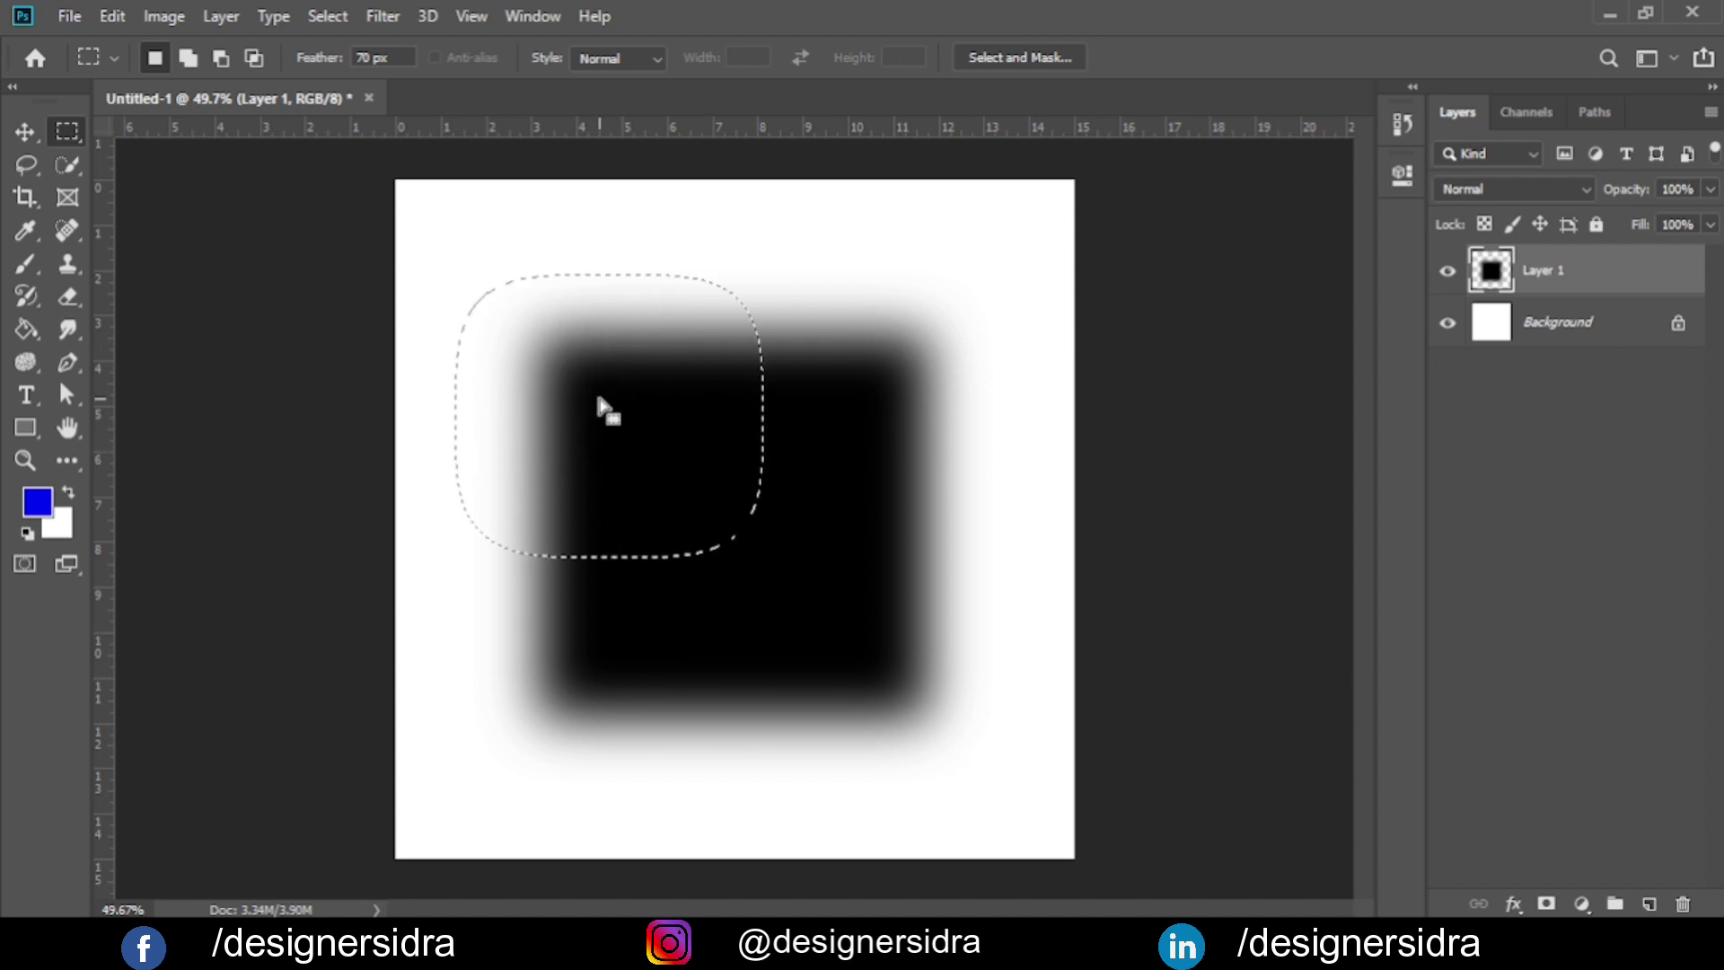
pyautogui.hotkey('alt', 'BackSpace')
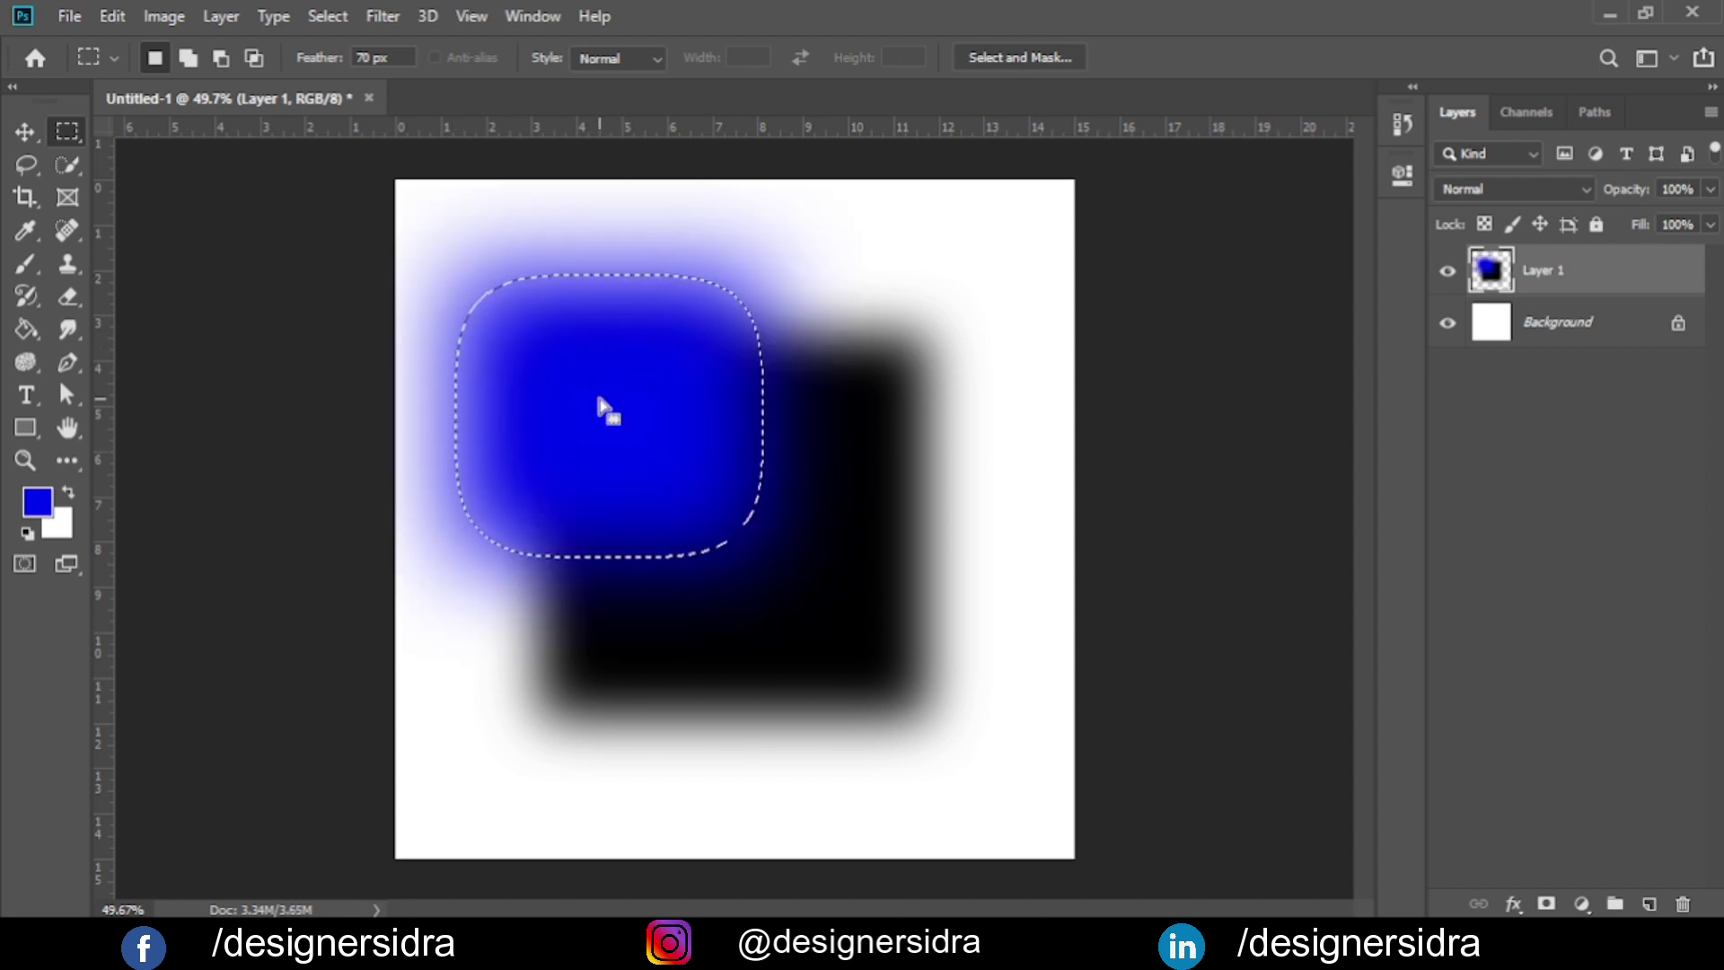
pyautogui.scroll(5, 881, 352)
pyautogui.scroll(-5, 881, 353)
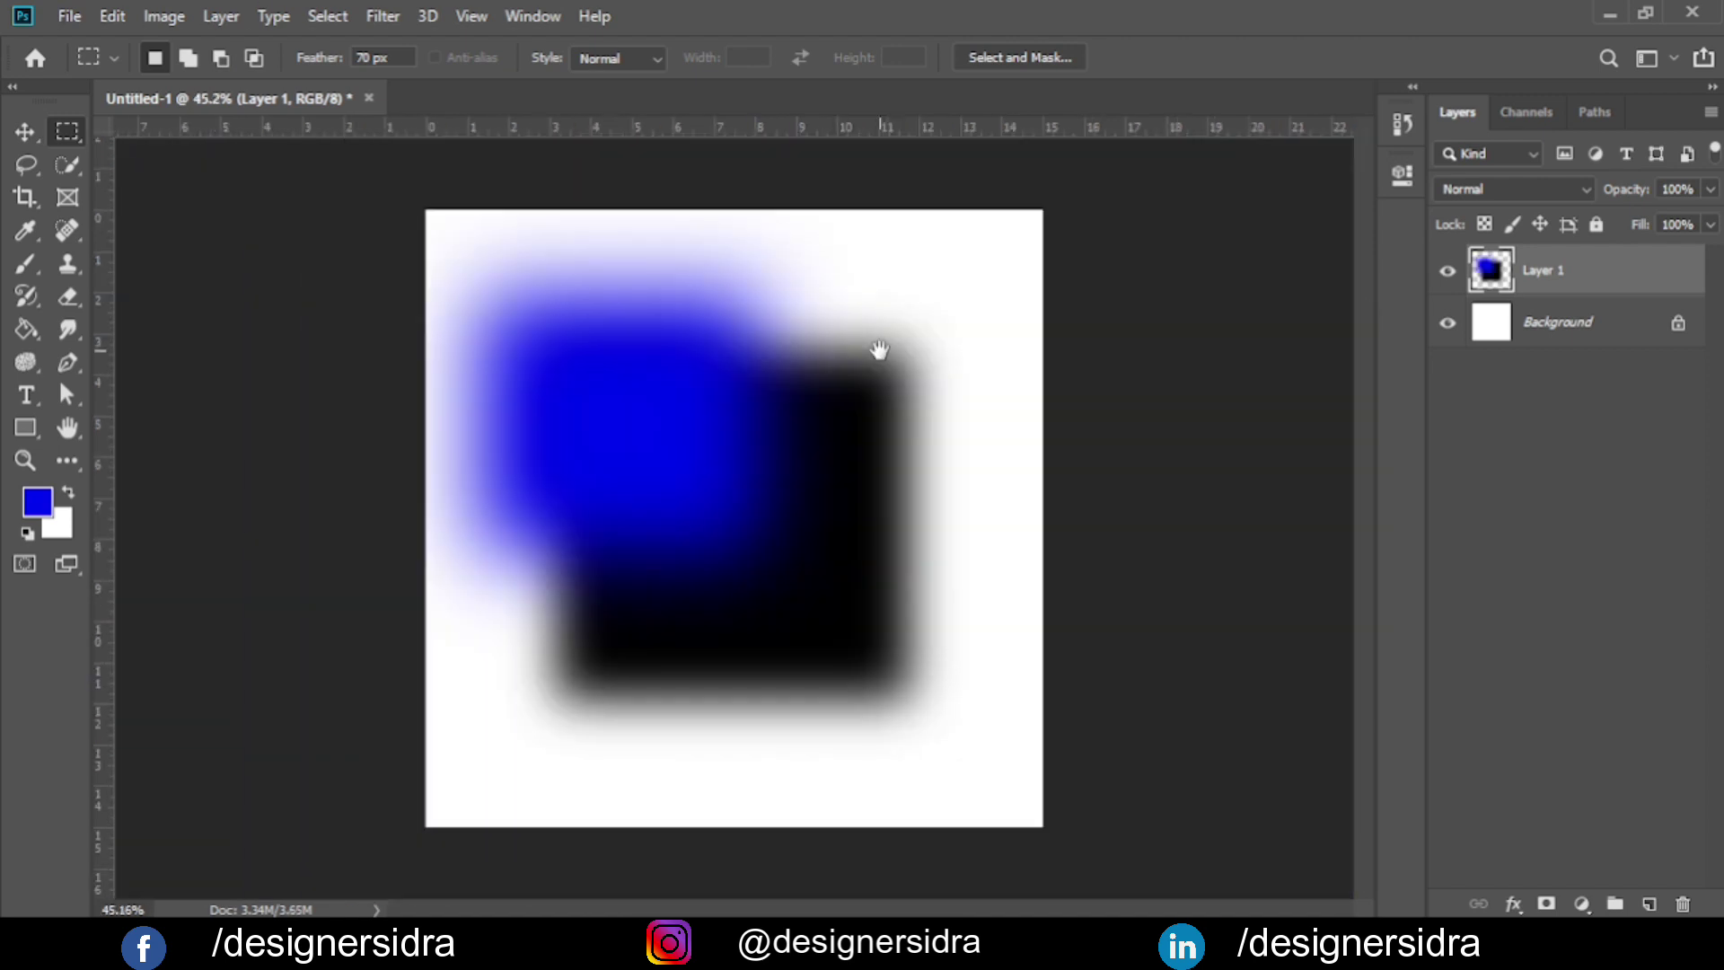
pyautogui.hotkey('ctrl', 'z')
pyautogui.moveTo(556, 257)
pyautogui.mouseDown()
pyautogui.moveTo(655, 402)
pyautogui.moveTo(921, 503)
pyautogui.mouseUp()
# Open the Feather Selection dialog from the selection menu and dismiss it unchanged.
pyautogui.rightClick(743, 322)
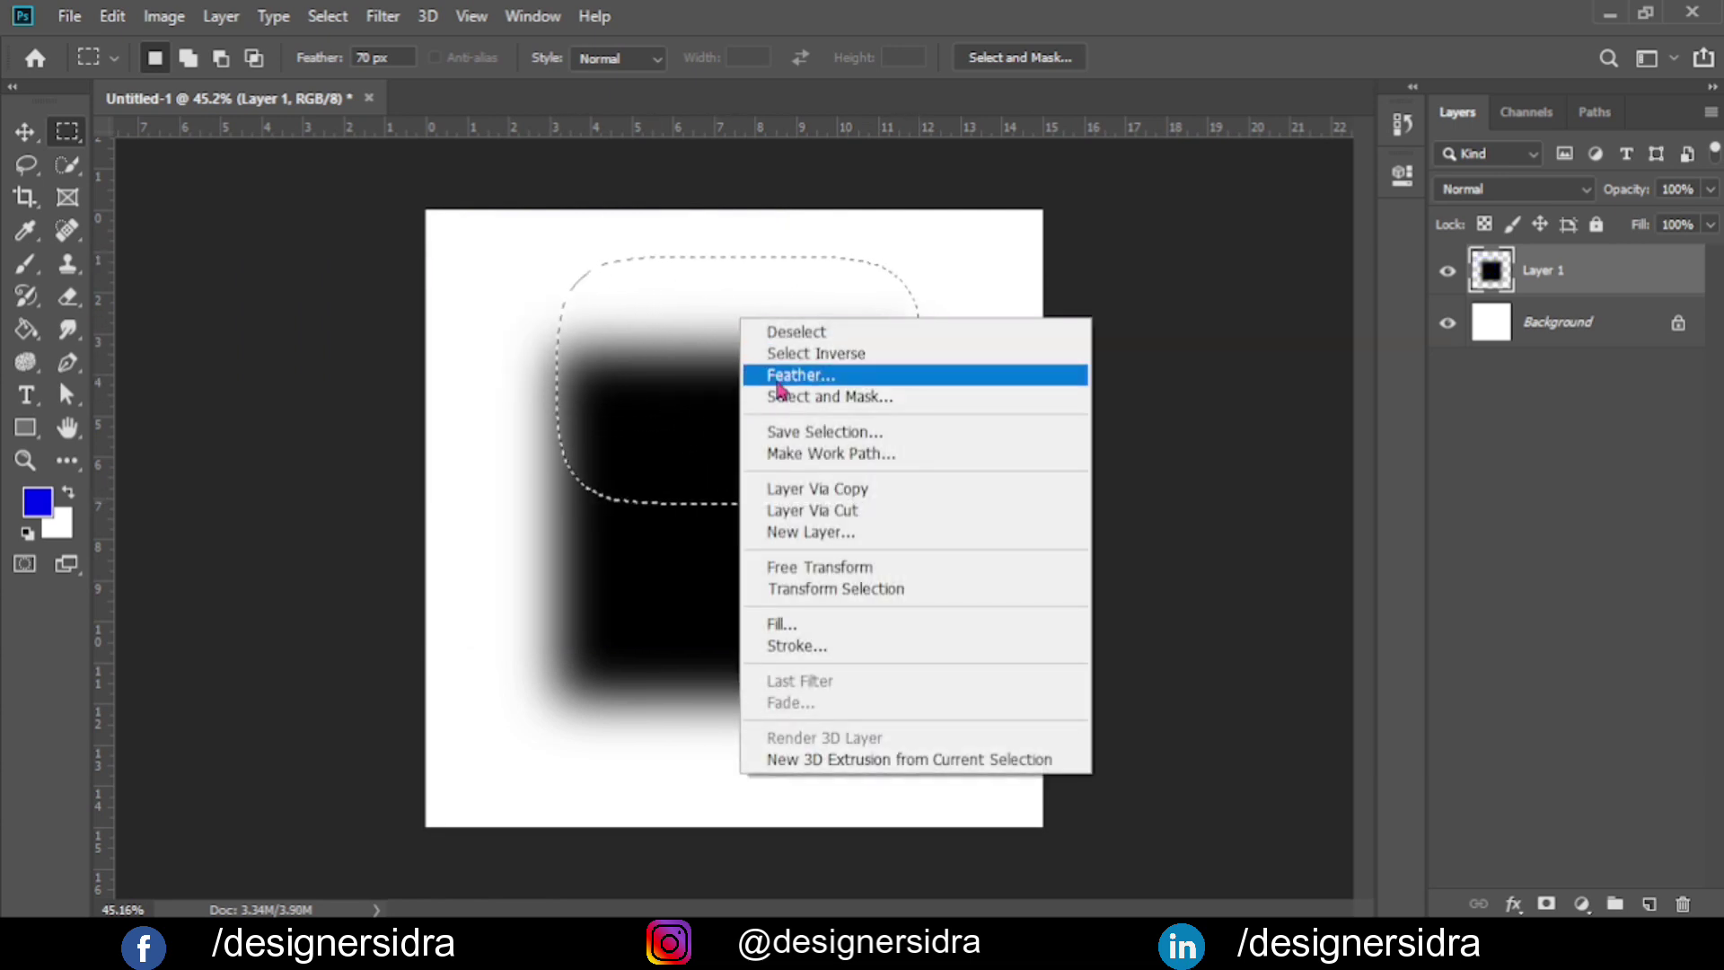
pyautogui.click(826, 376)
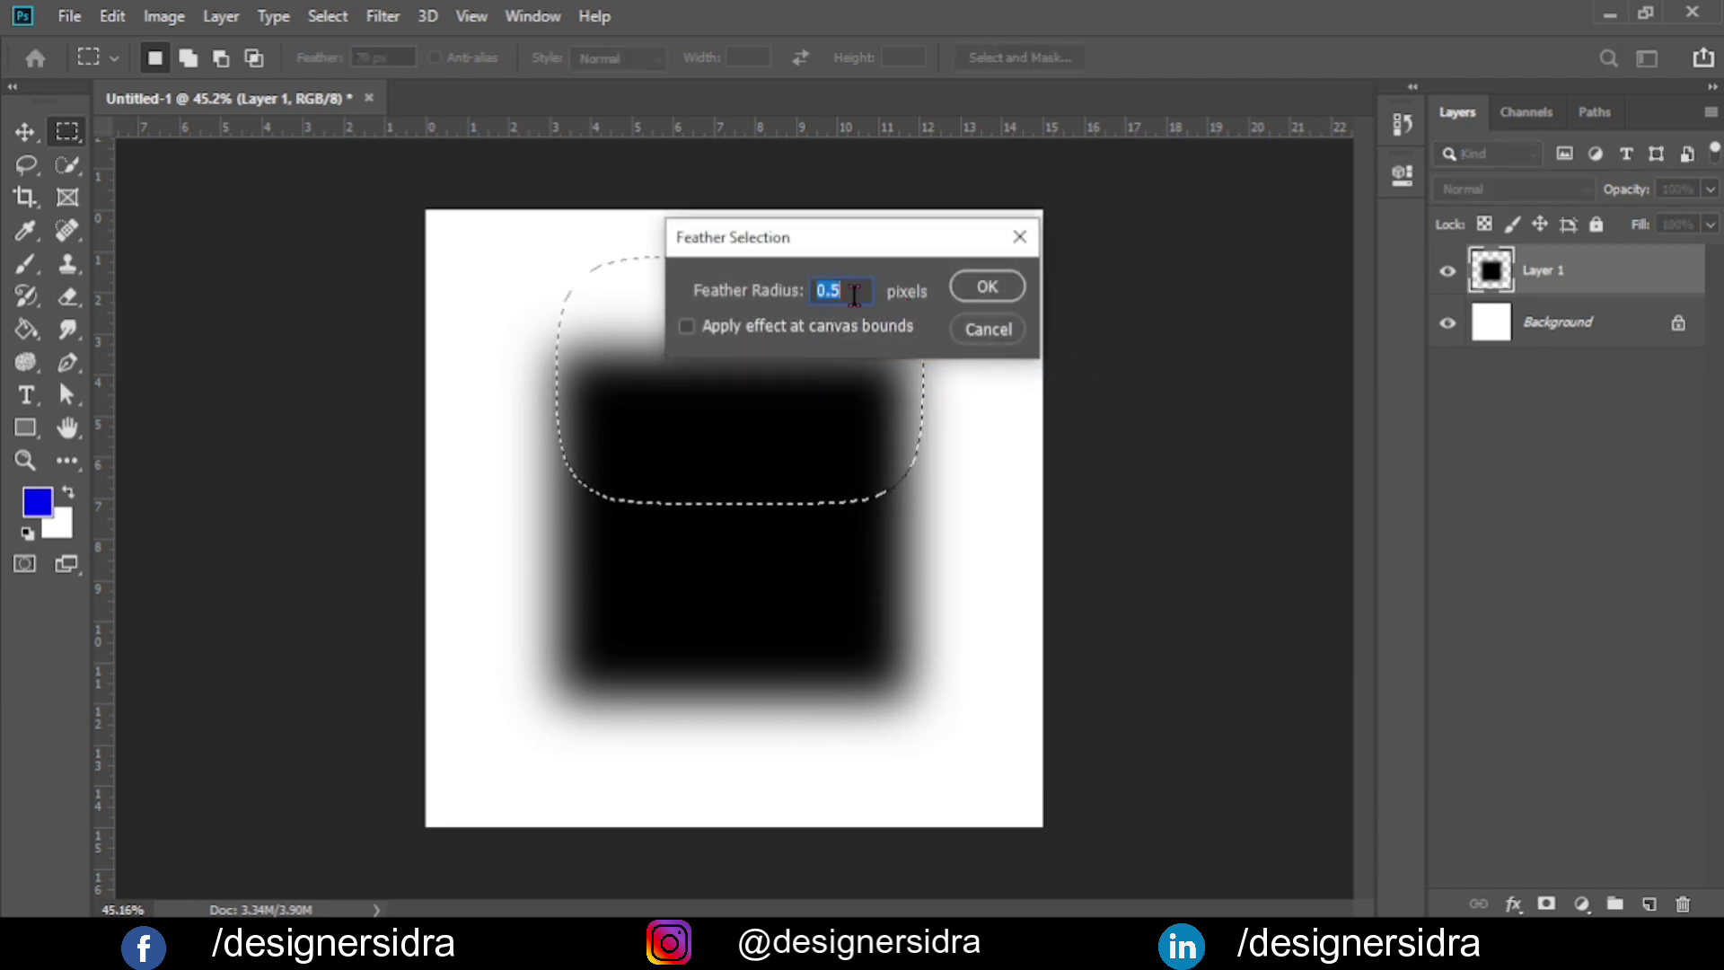
pyautogui.click(990, 332)
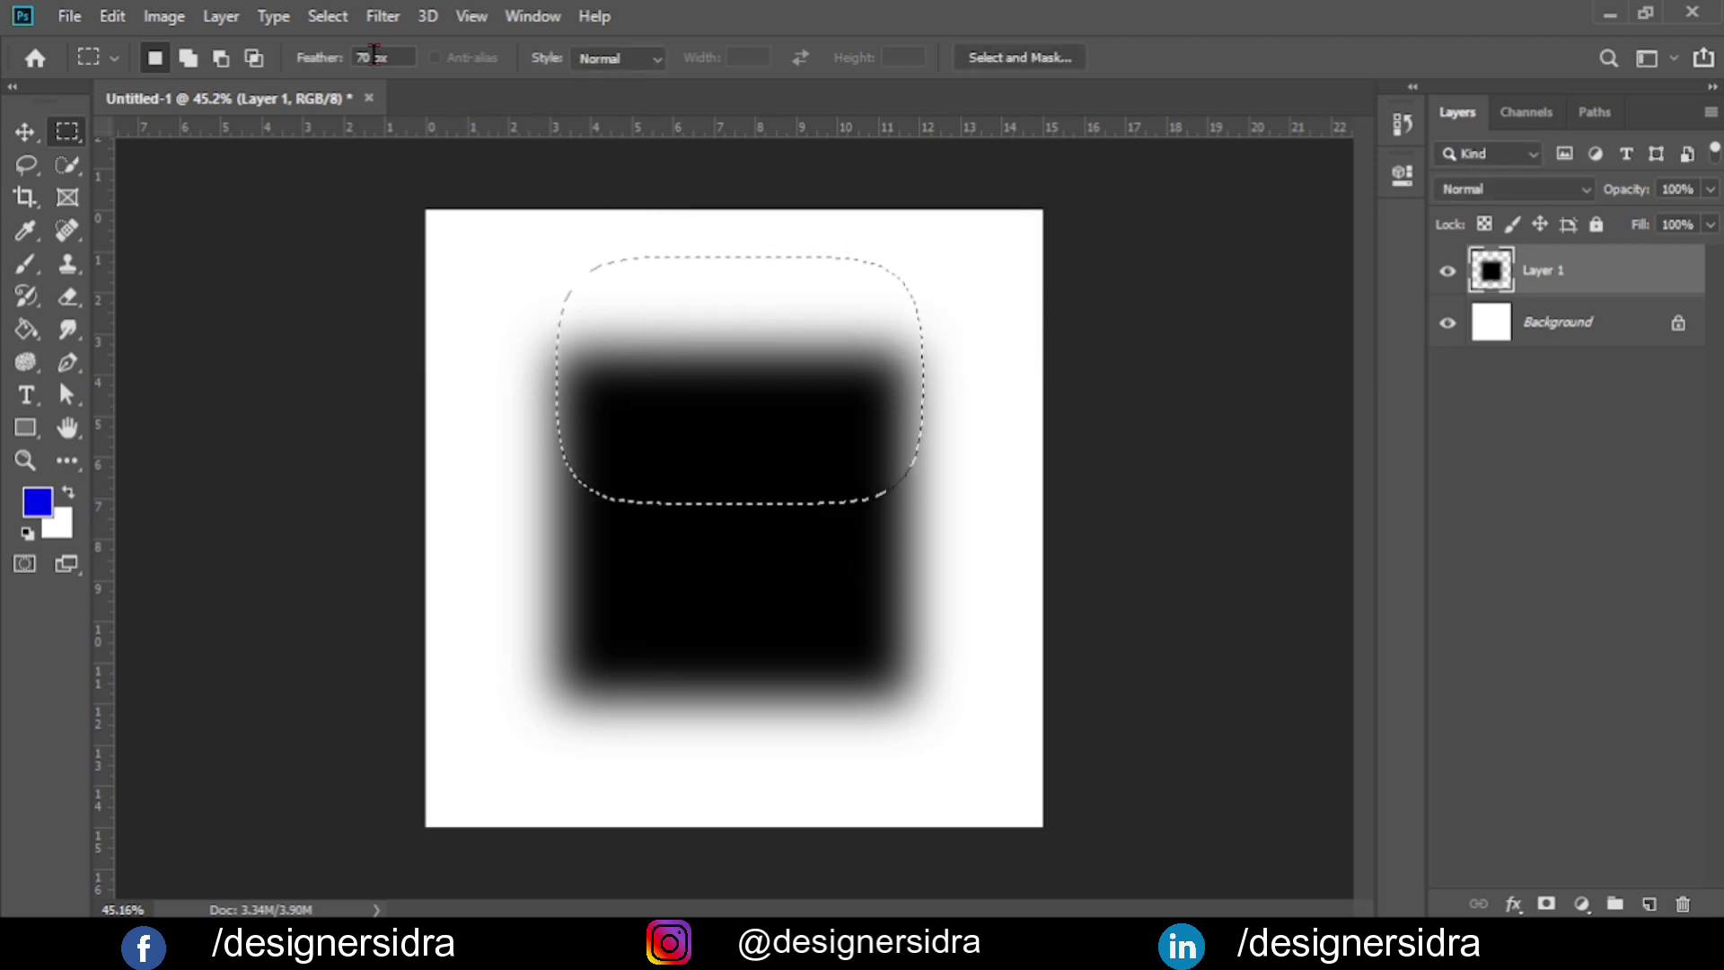
# Set Feather to 0, erase the black inside the selection, and delete Layer 1.
pyautogui.click(375, 56)
pyautogui.write('0')
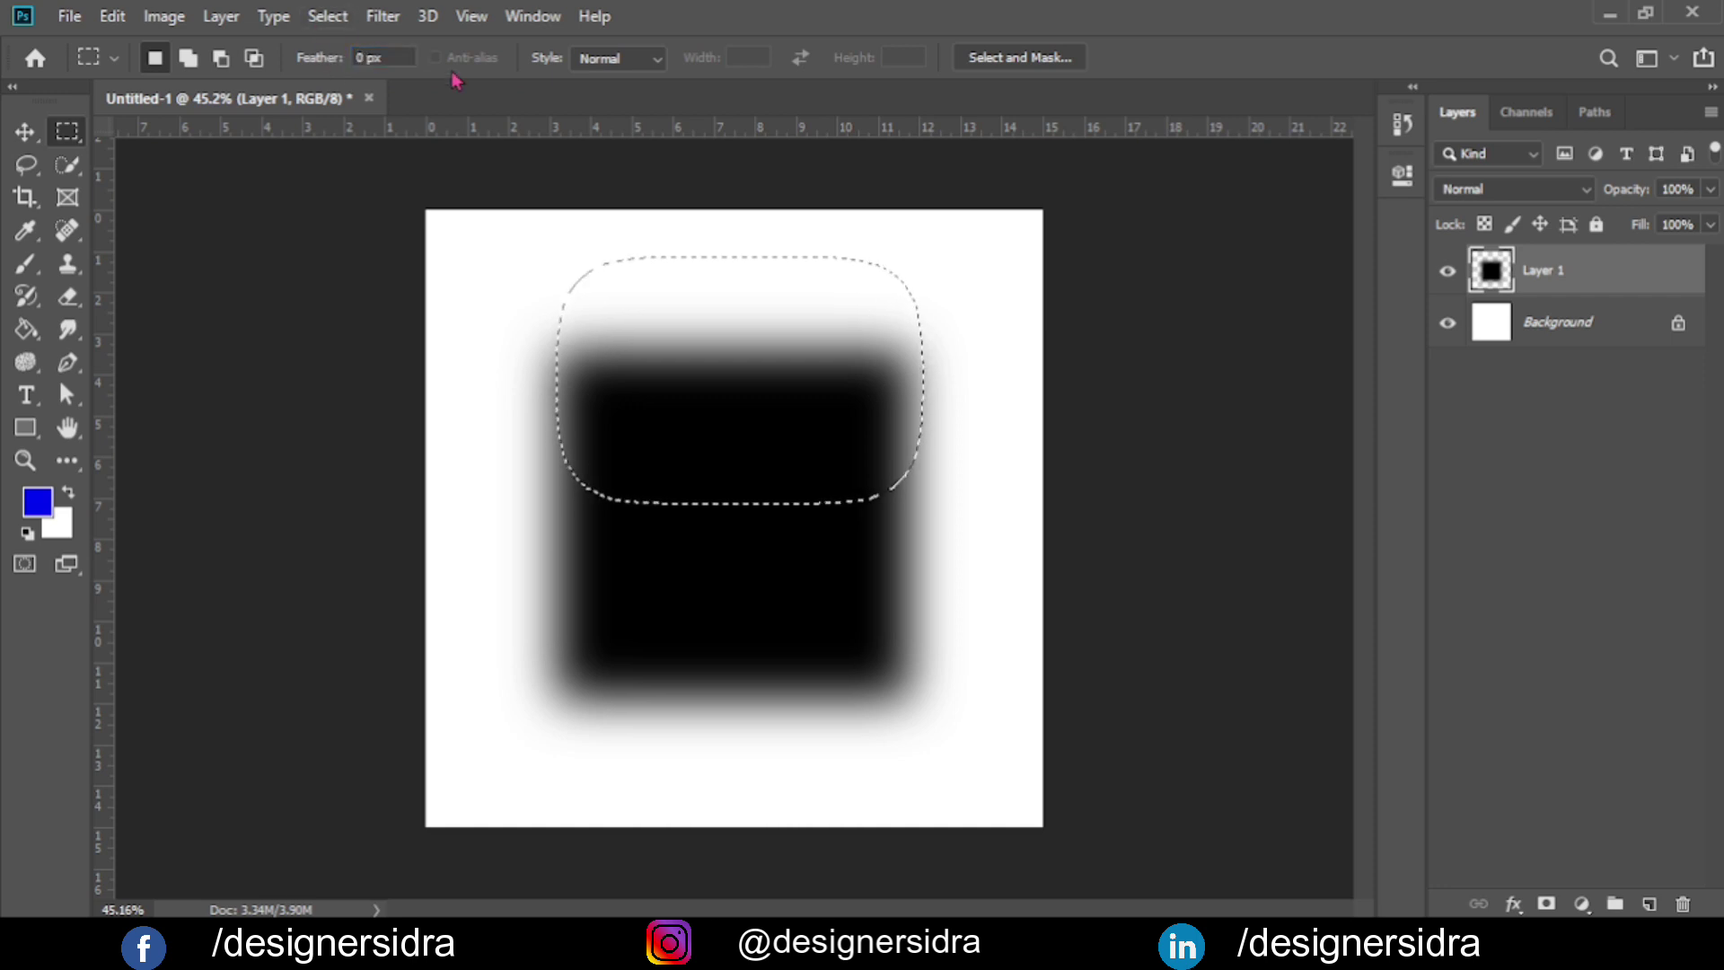
pyautogui.press('Delete')
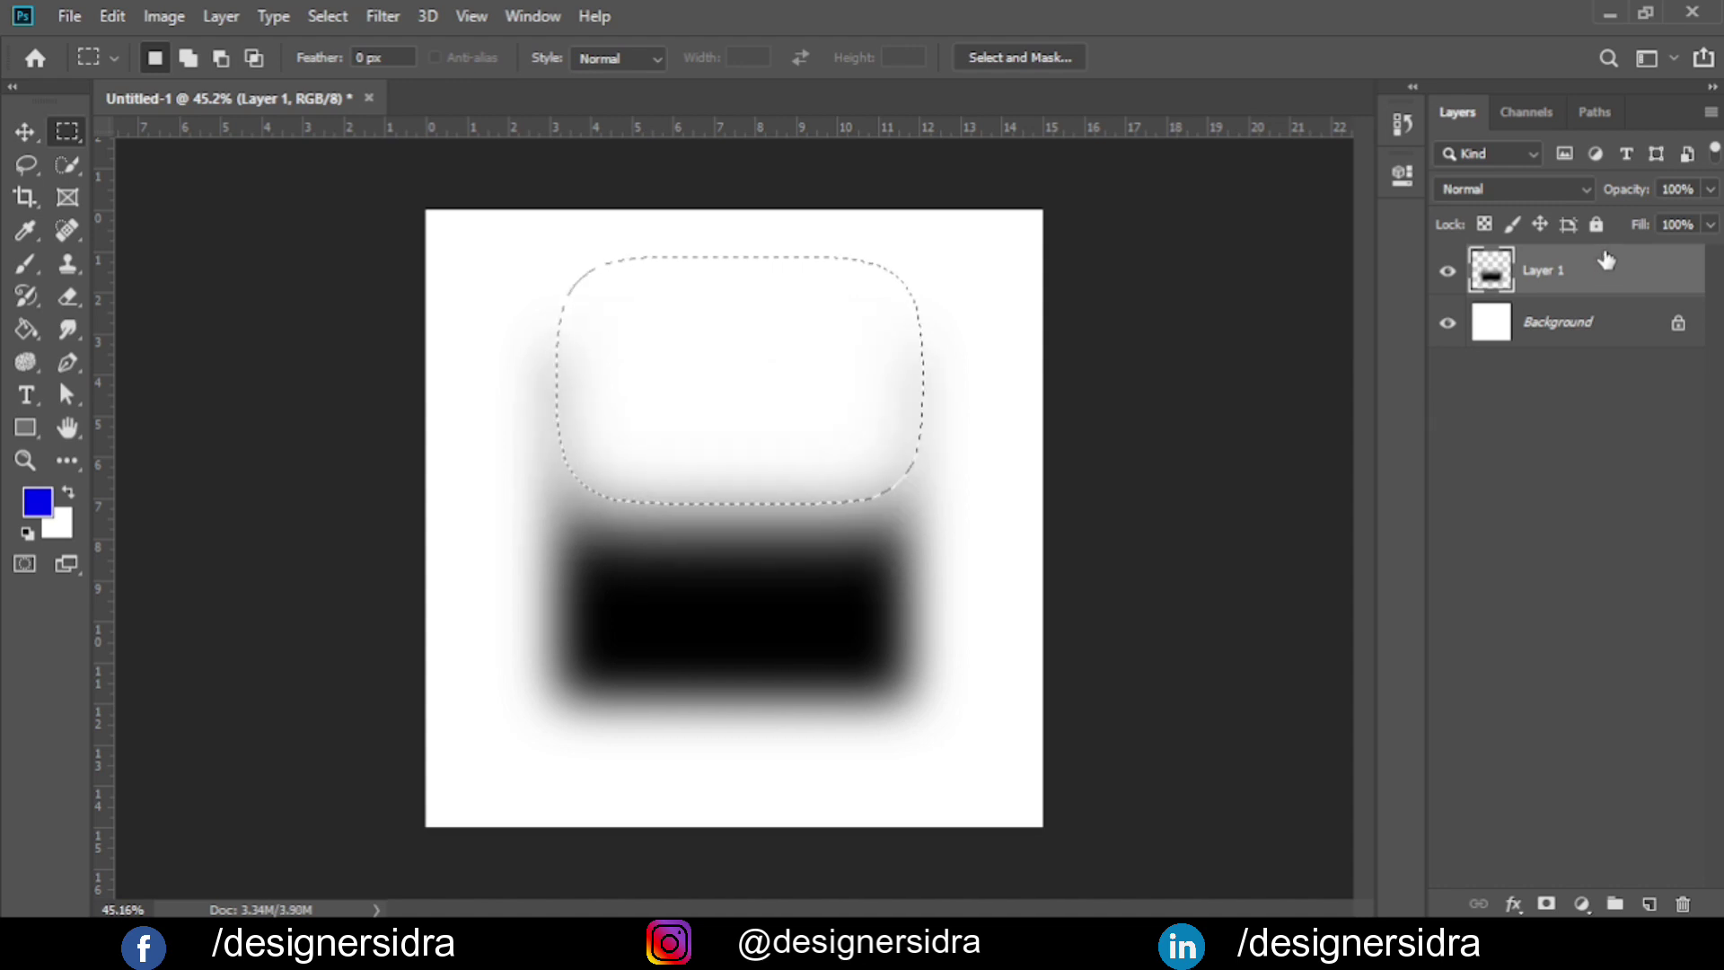
pyautogui.moveTo(1604, 267)
pyautogui.mouseDown()
pyautogui.moveTo(1702, 898)
pyautogui.moveTo(1683, 904)
pyautogui.mouseUp()
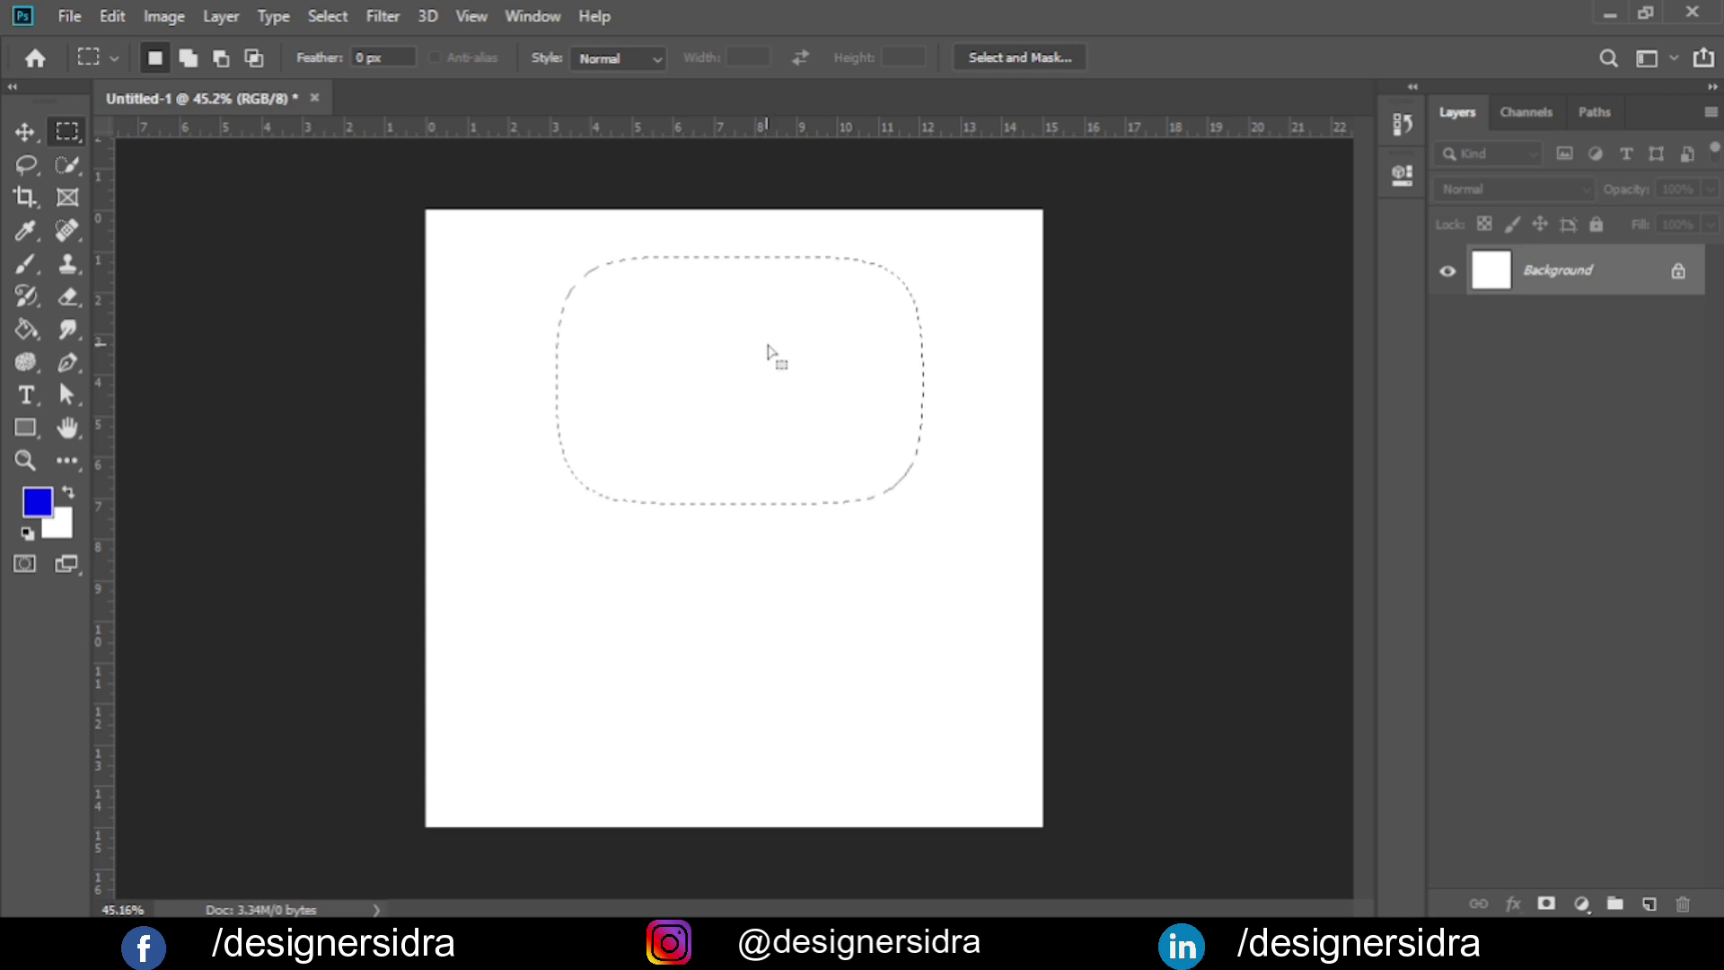
# Deselect, set Feather to 60 px, and fill a centred feathered selection with blue.
pyautogui.hotkey('ctrl', 'd')
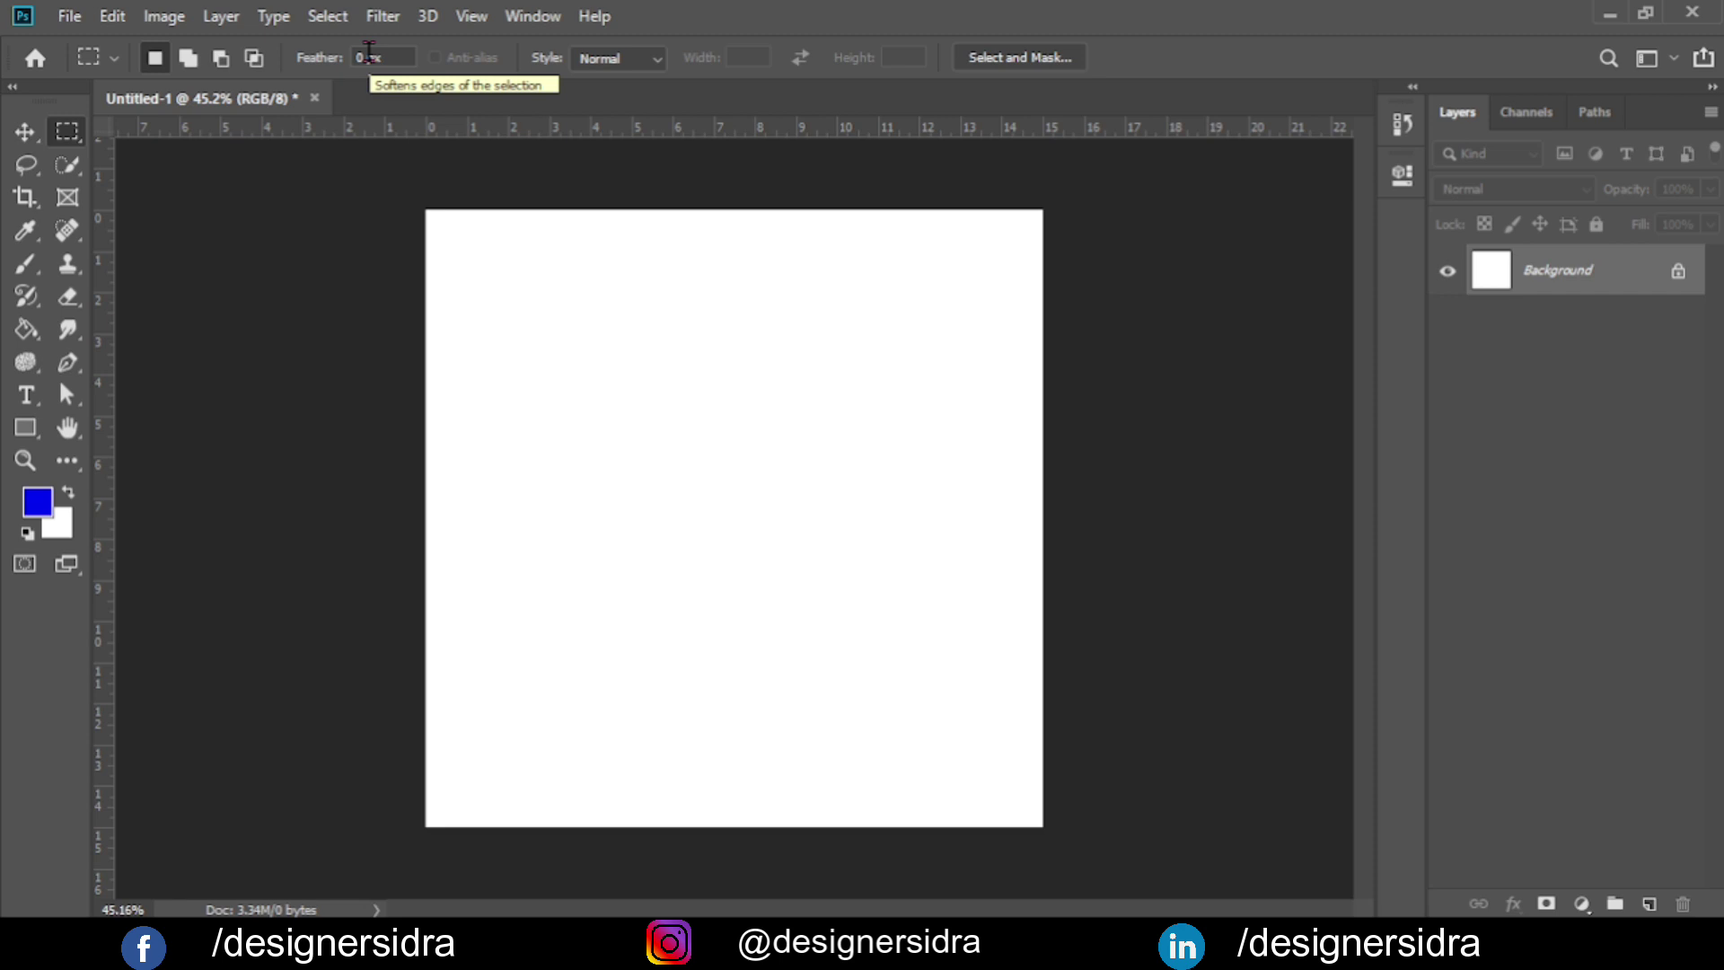
pyautogui.doubleClick(364, 56)
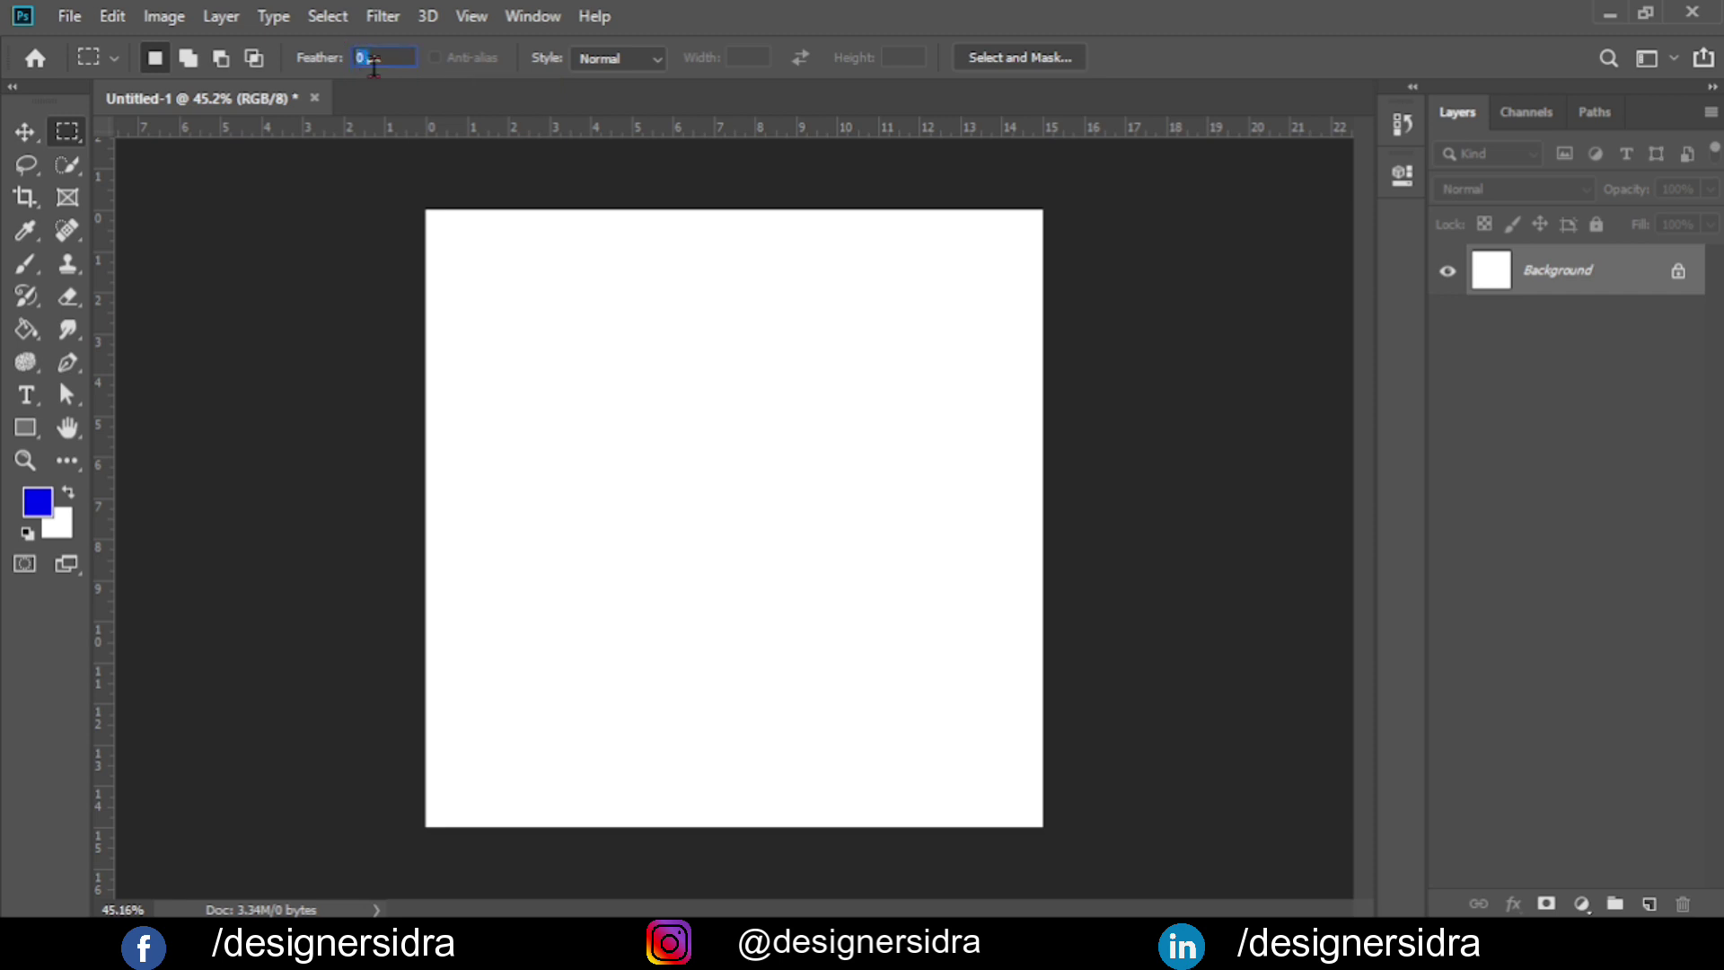
pyautogui.write('60')
pyautogui.moveTo(629, 340); pyautogui.dragTo(885, 663)
pyautogui.hotkey('alt', 'BackSpace')
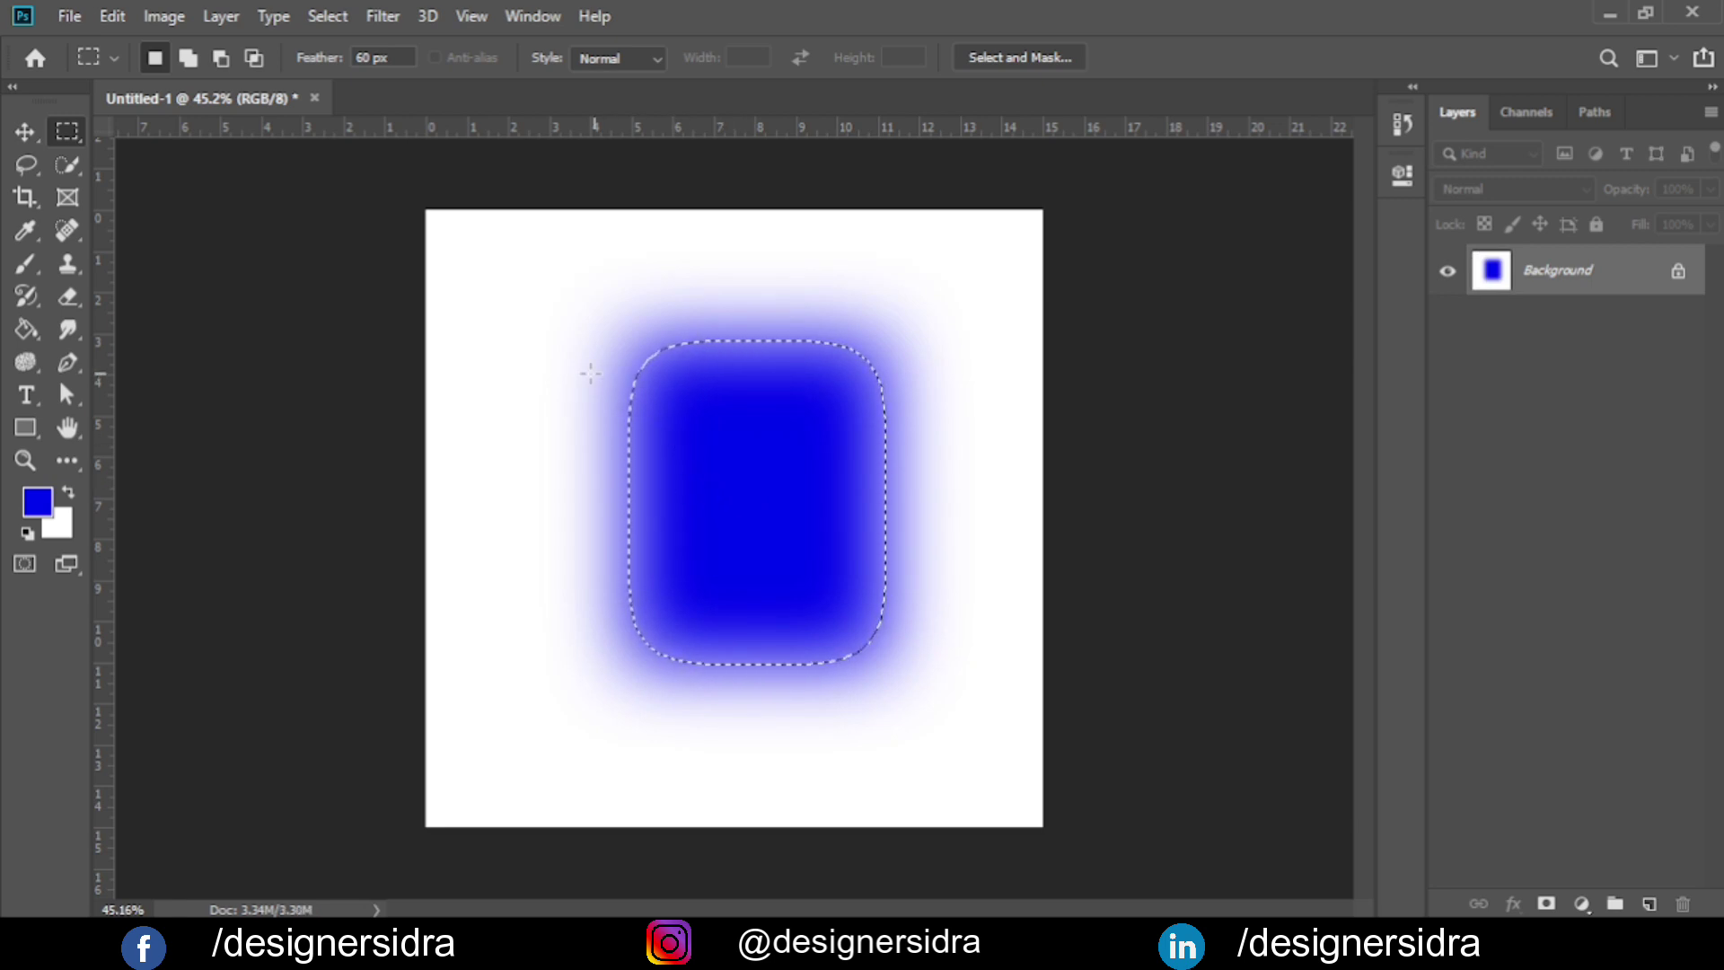
# Draw another feathered selection, clear the canvas to plain white, and start resetting Feather.
pyautogui.click(476, 288)
pyautogui.moveTo(473, 285); pyautogui.dragTo(584, 470)
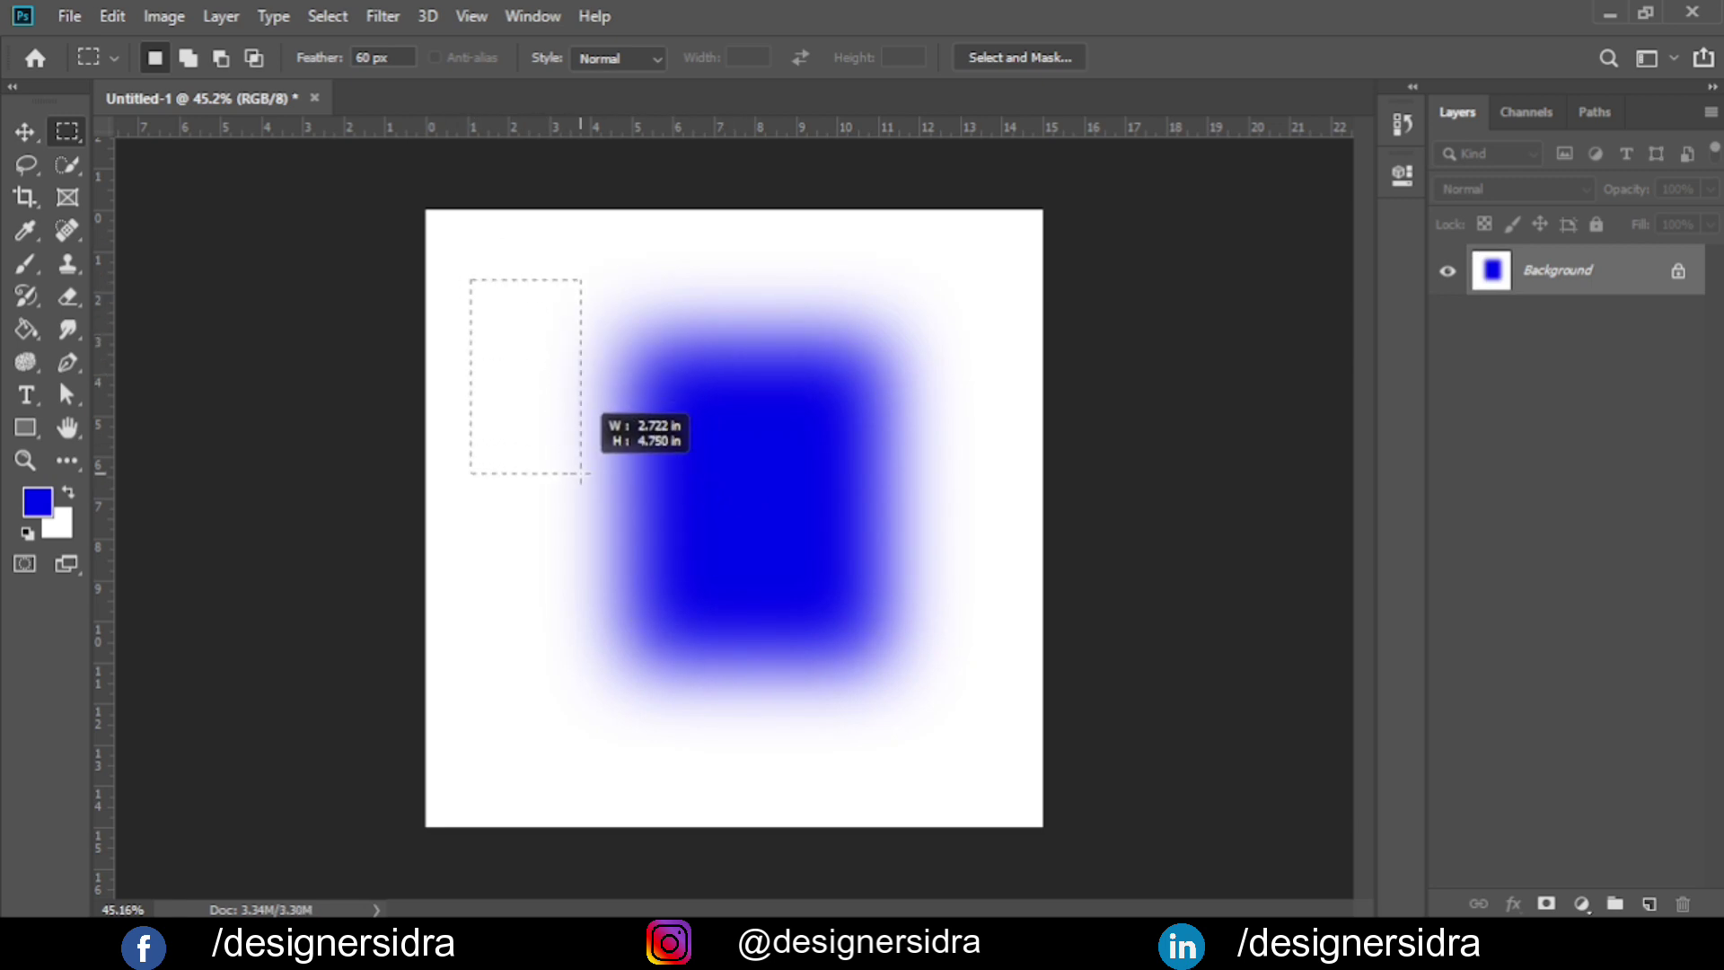
pyautogui.hotkey('alt', 'BackSpace')
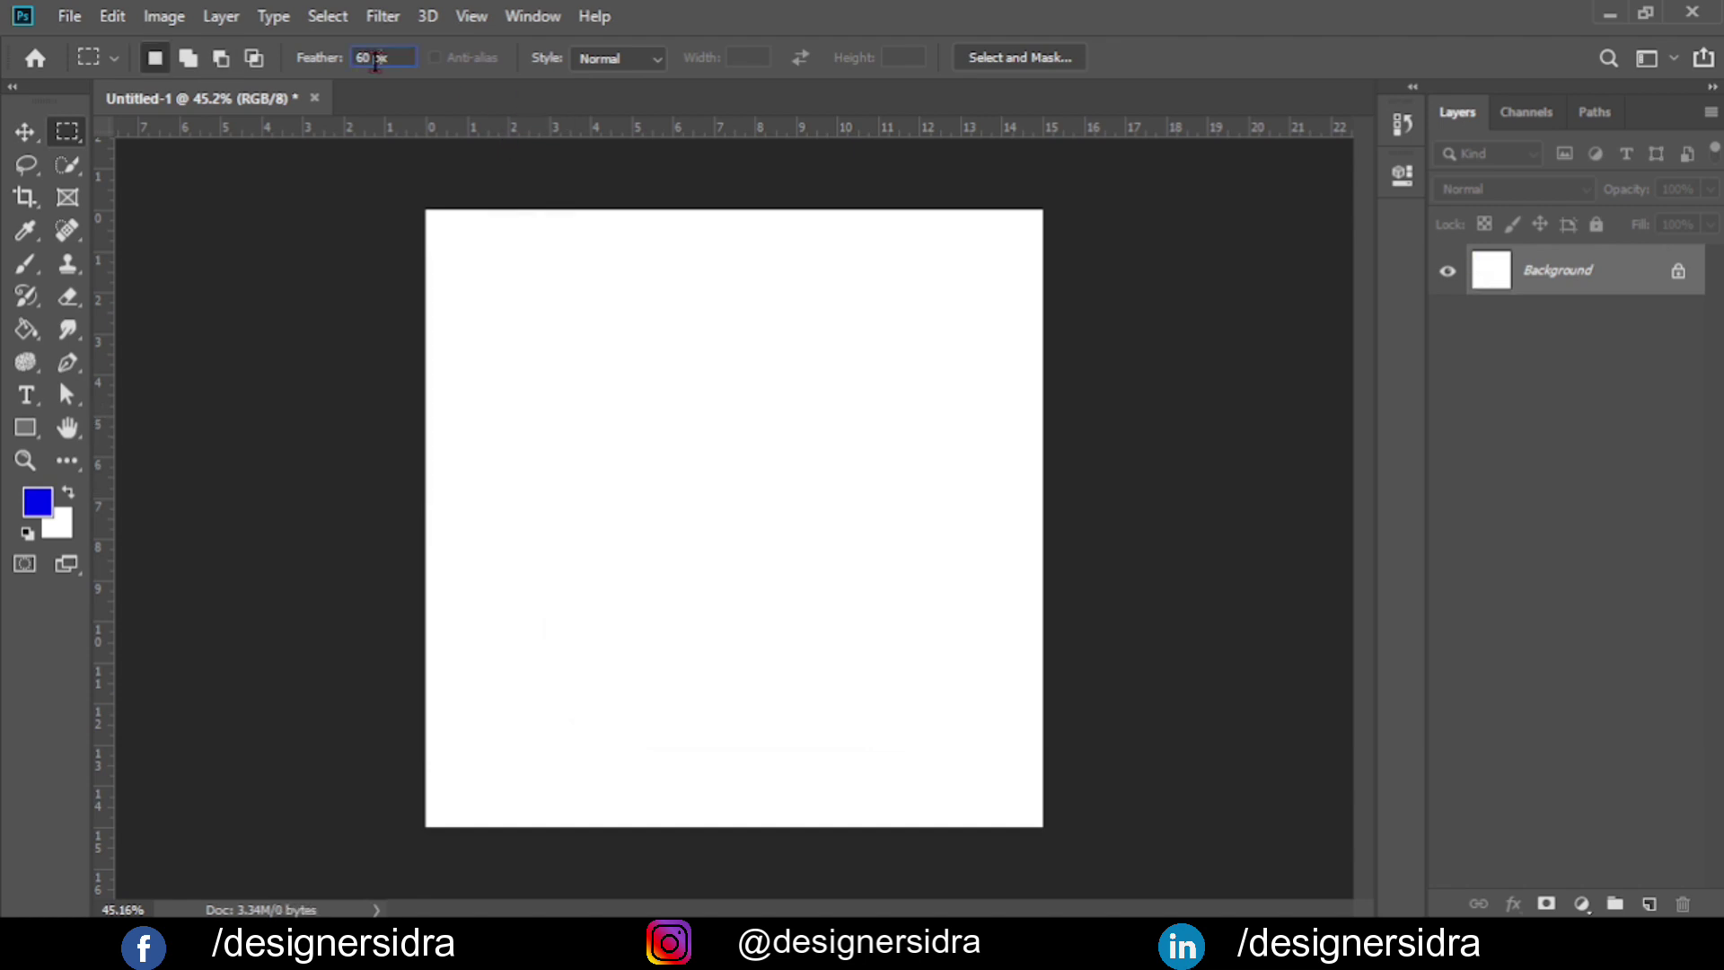
pyautogui.moveTo(367, 57); pyautogui.dragTo(338, 59)
# Draw a rectangular selection in the canvas centre and feather it by 20 px.
pyautogui.write('0')
pyautogui.moveTo(558, 321); pyautogui.dragTo(885, 681)
pyautogui.rightClick(722, 410)
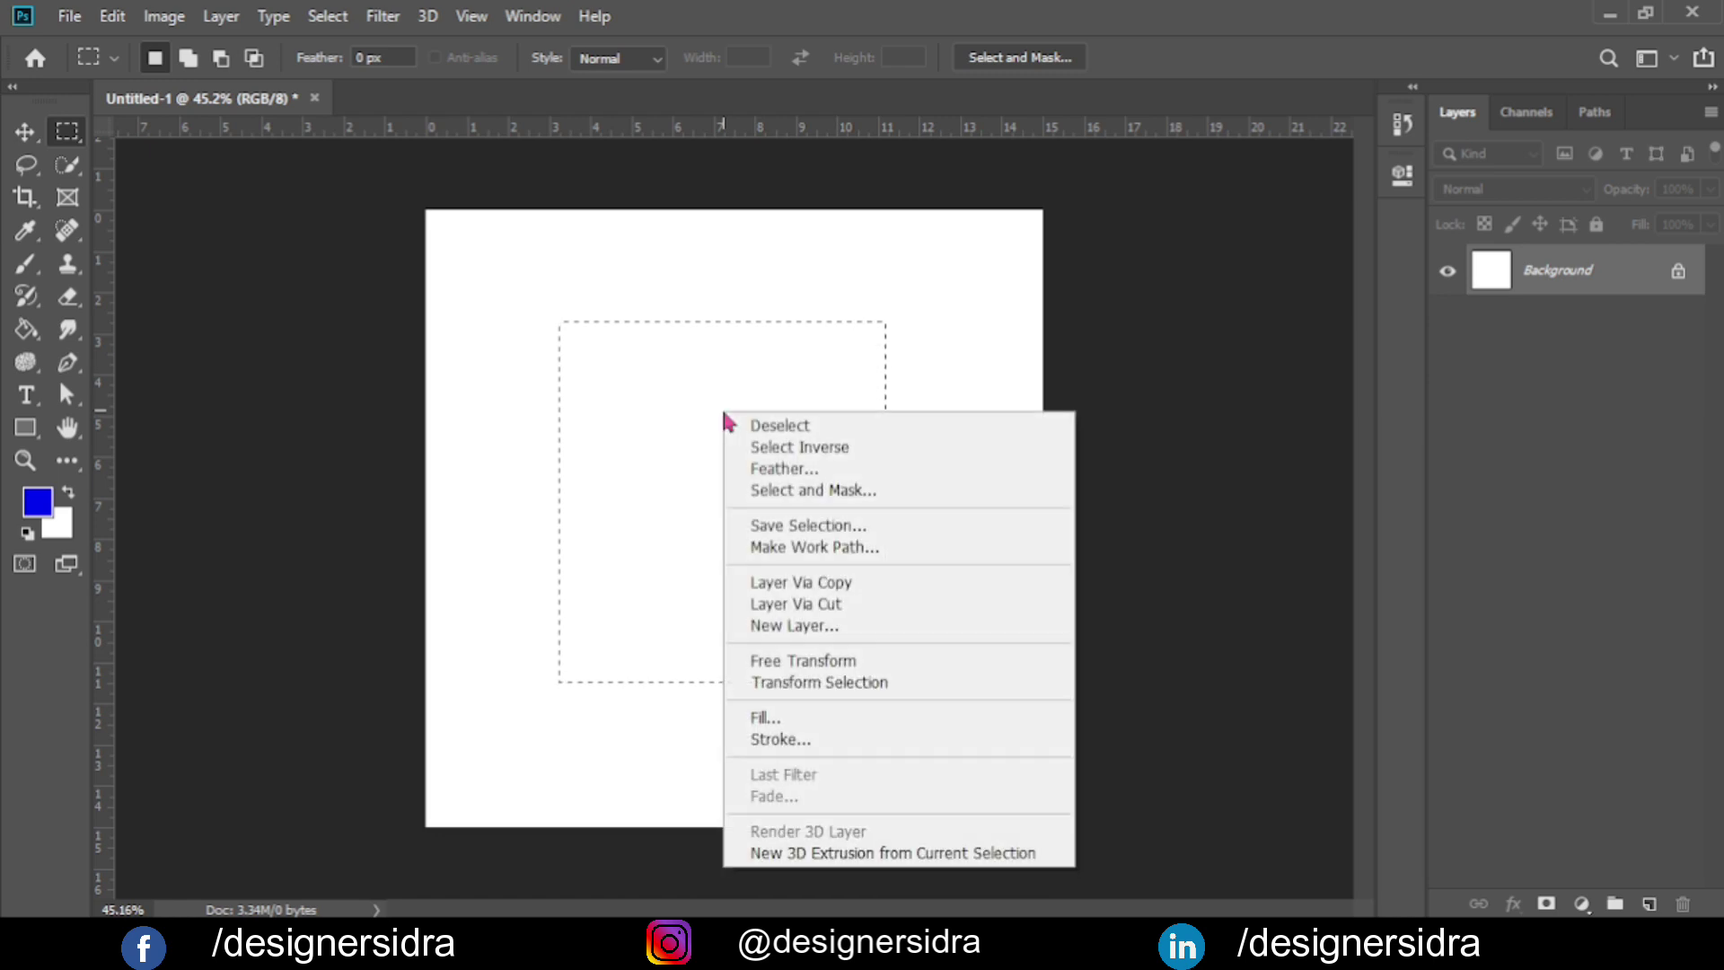
pyautogui.click(784, 469)
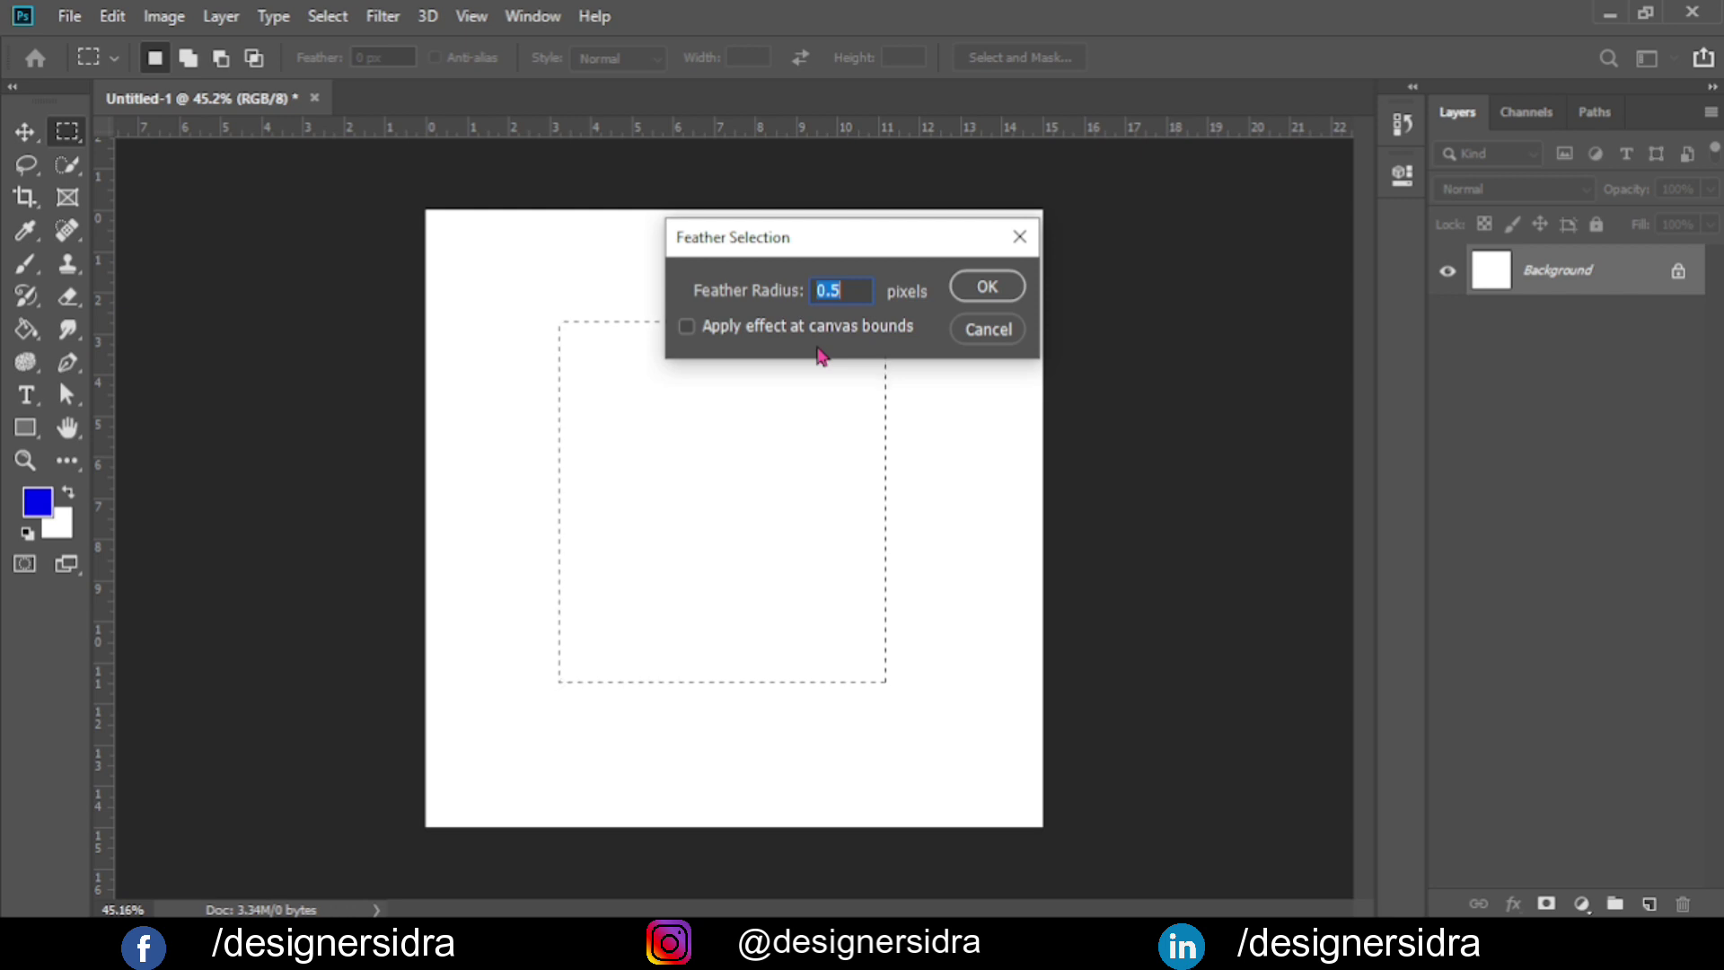
pyautogui.write('20')
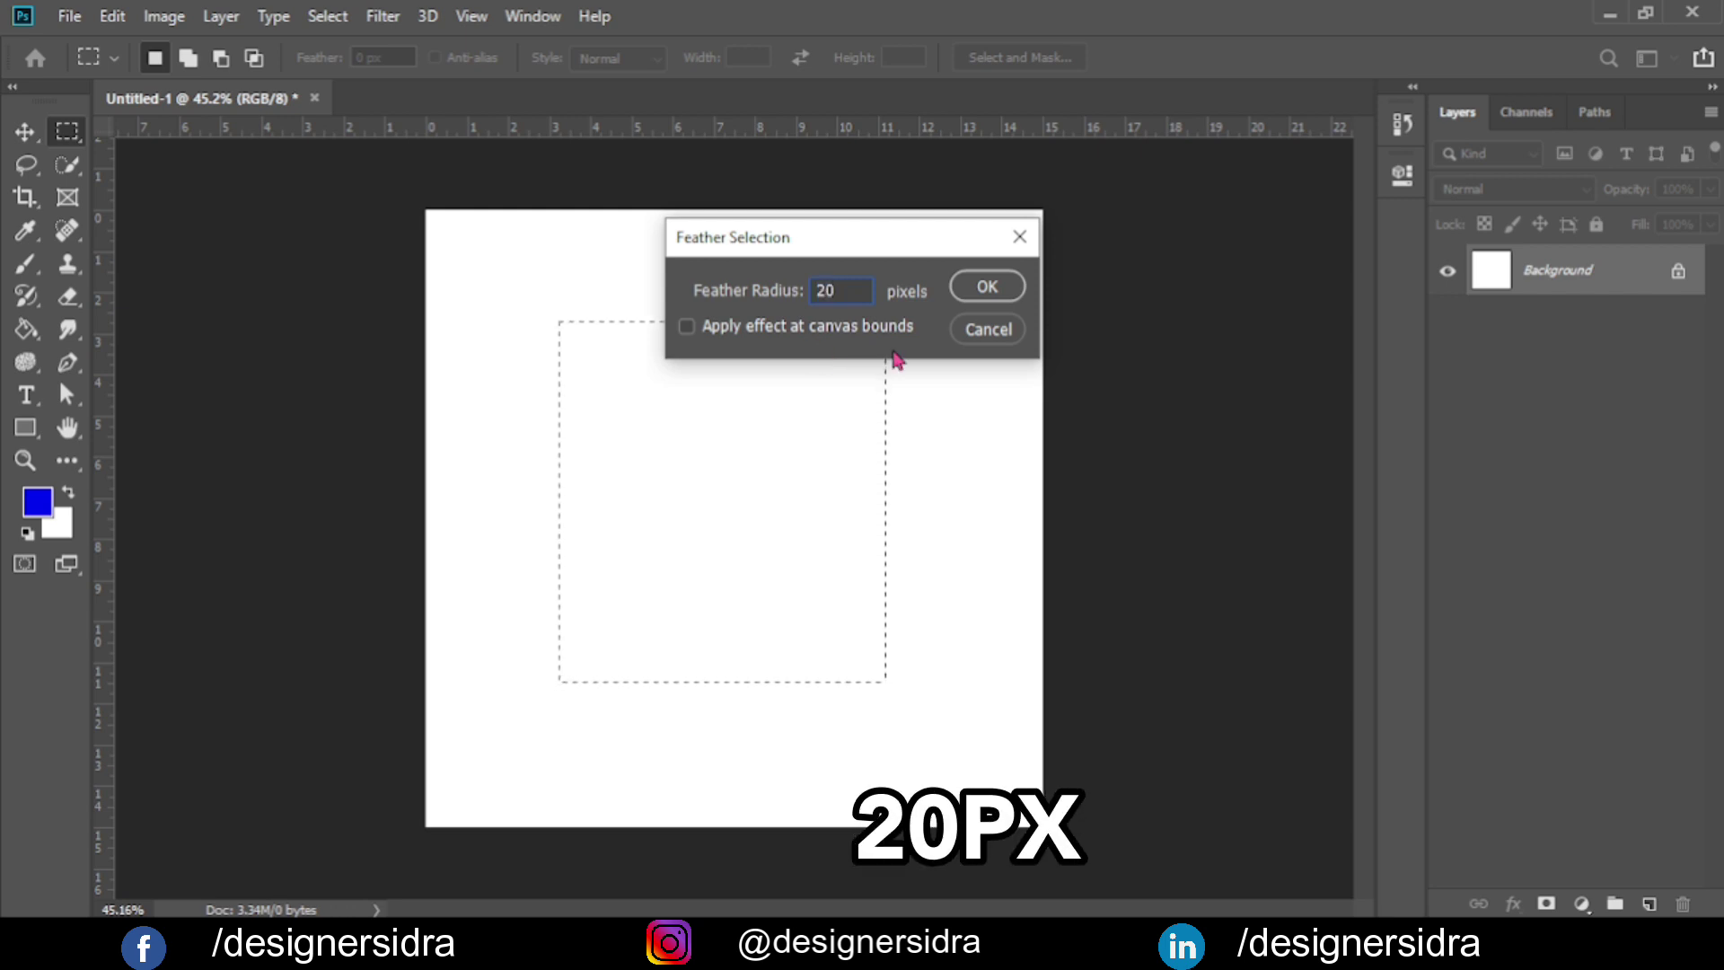
pyautogui.click(988, 287)
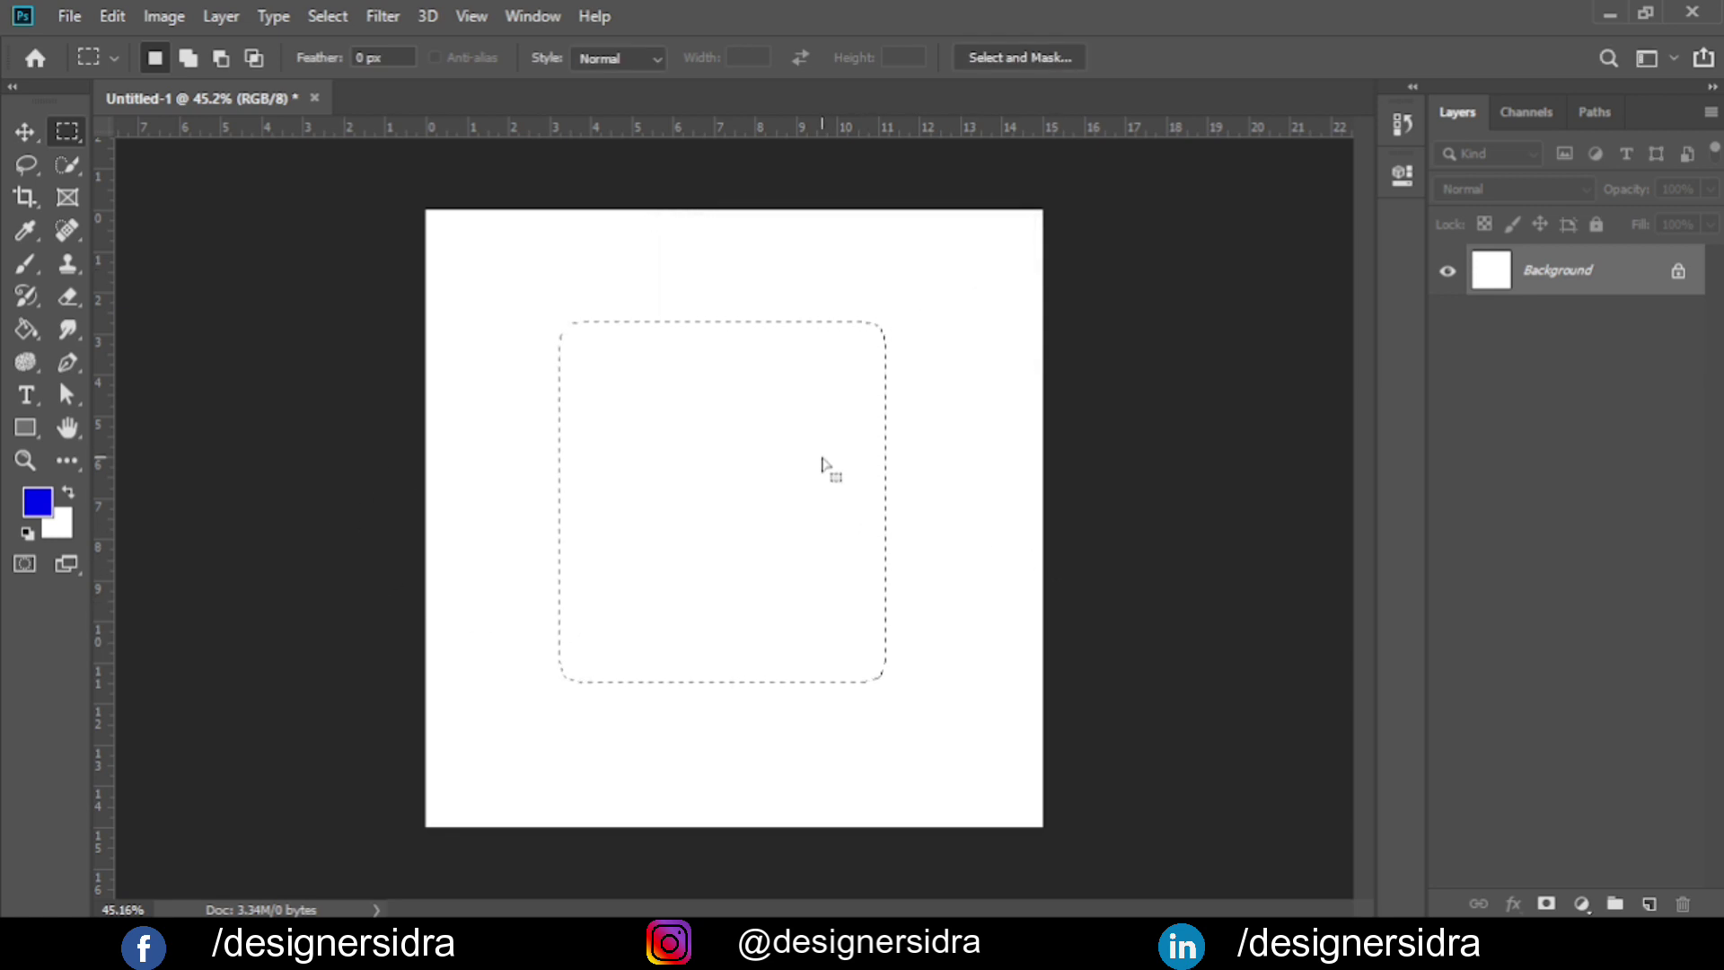
# Fill the feathered selection with blue and deselect it.
pyautogui.hotkey('alt', 'BackSpace')
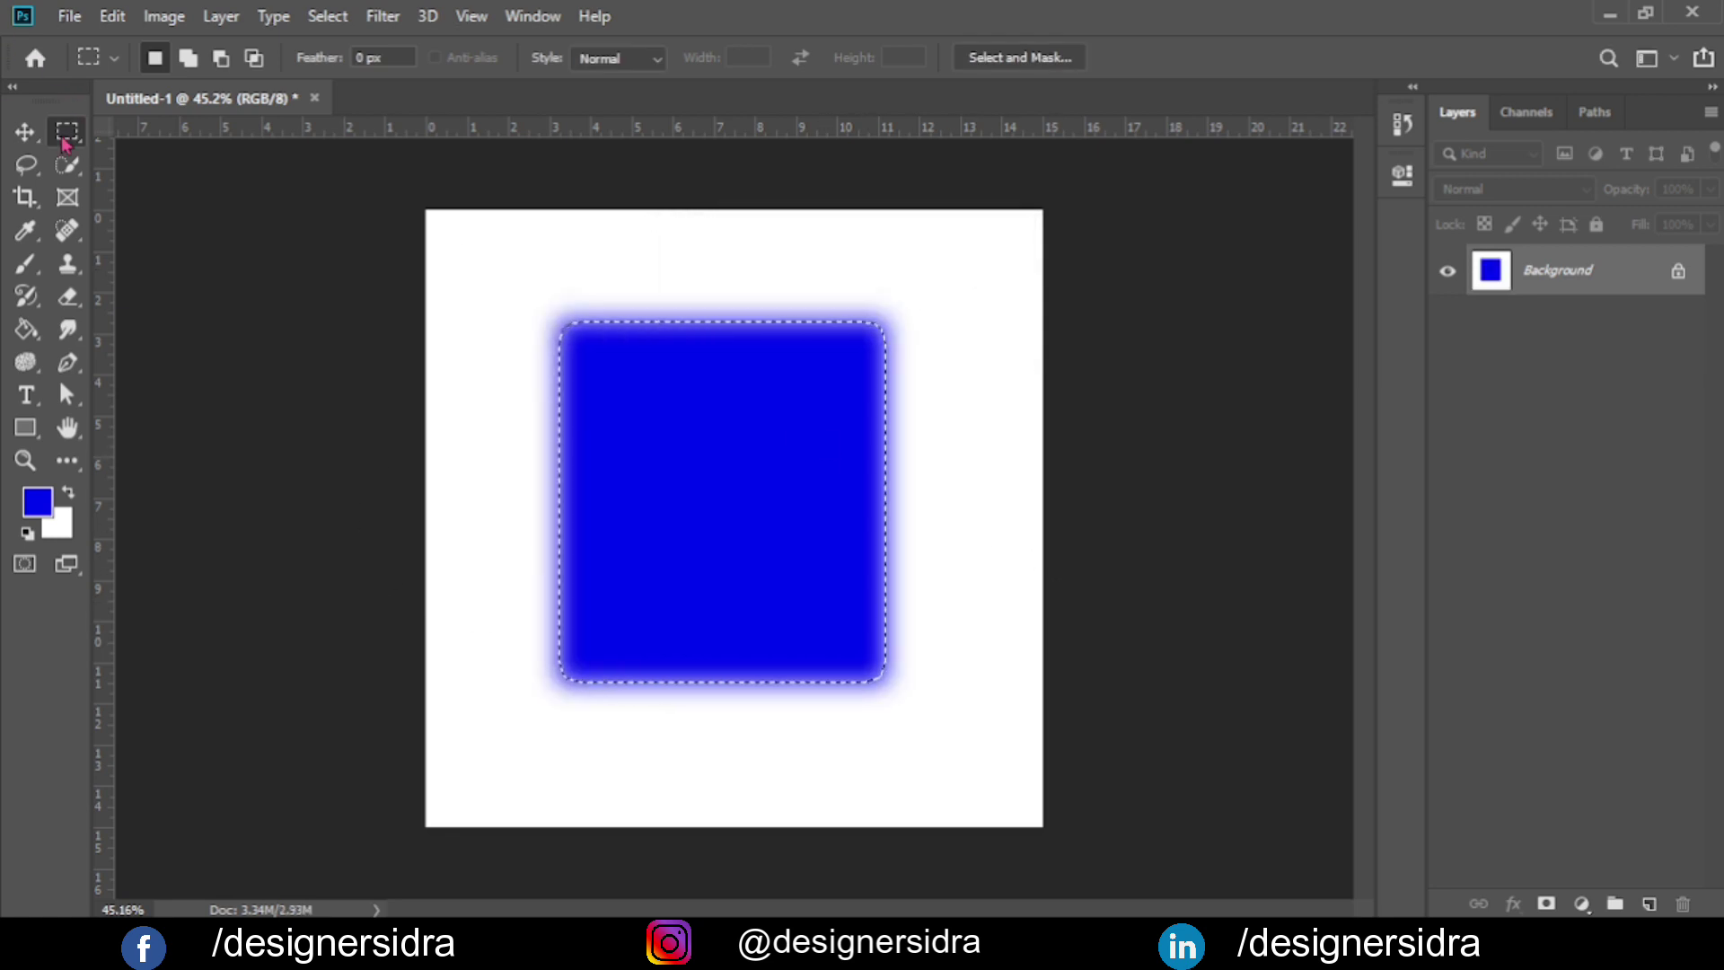
pyautogui.rightClick(781, 431)
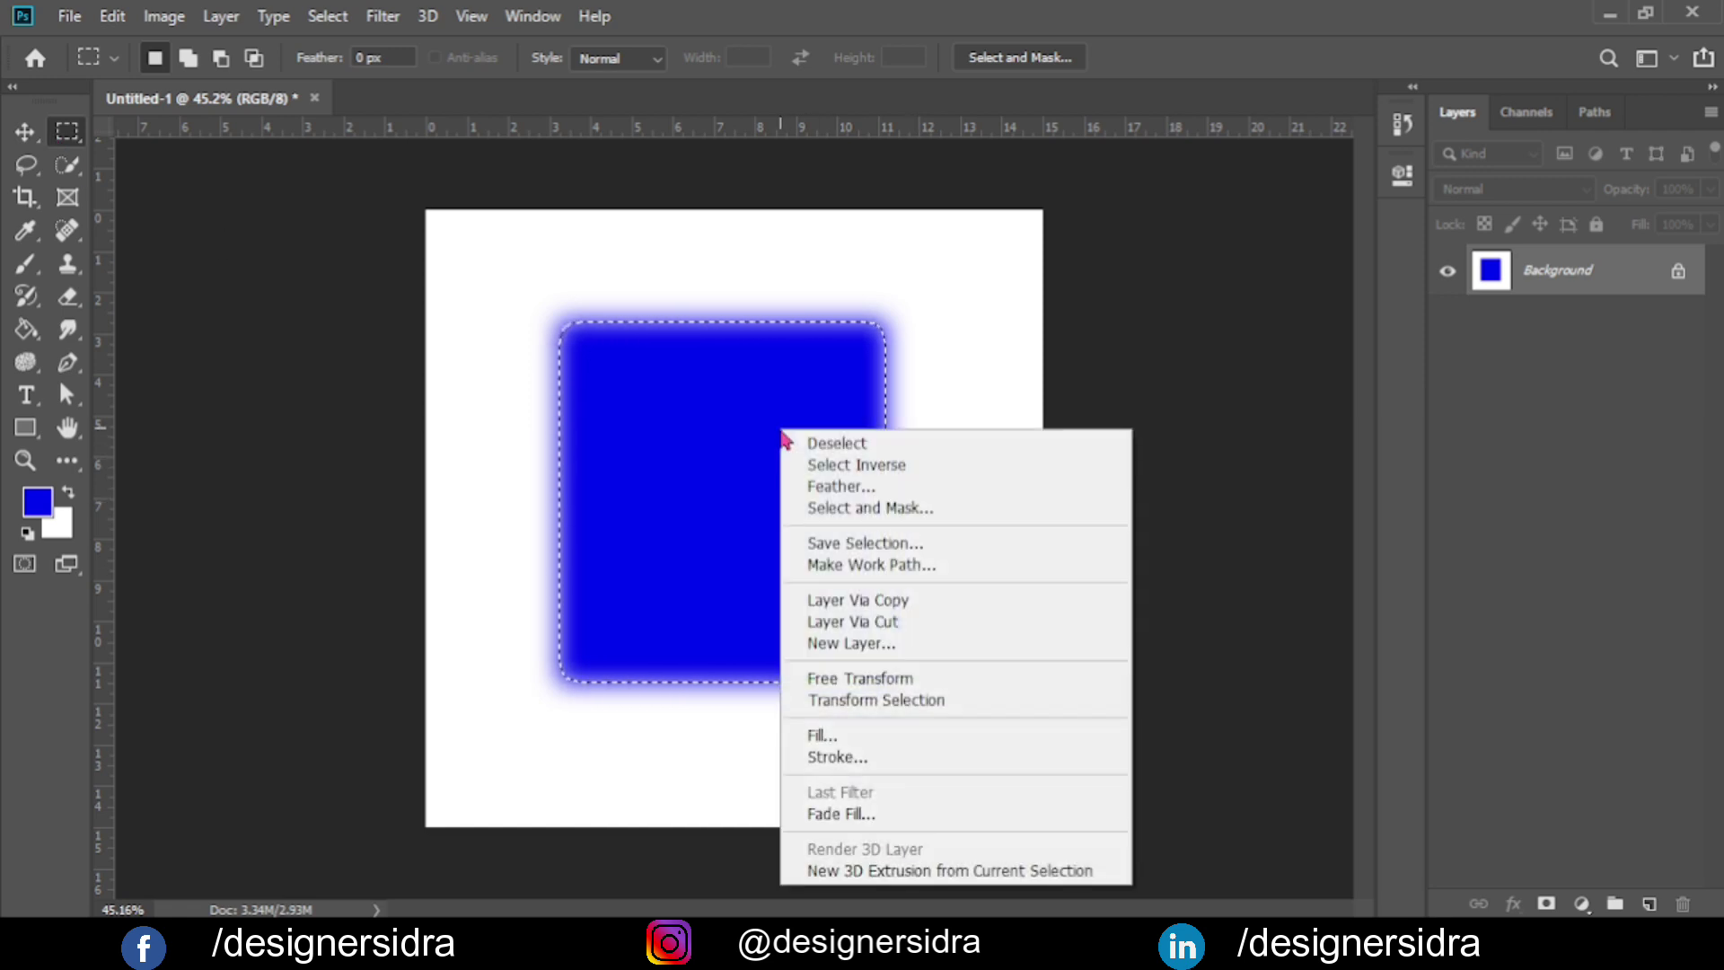
pyautogui.click(916, 342)
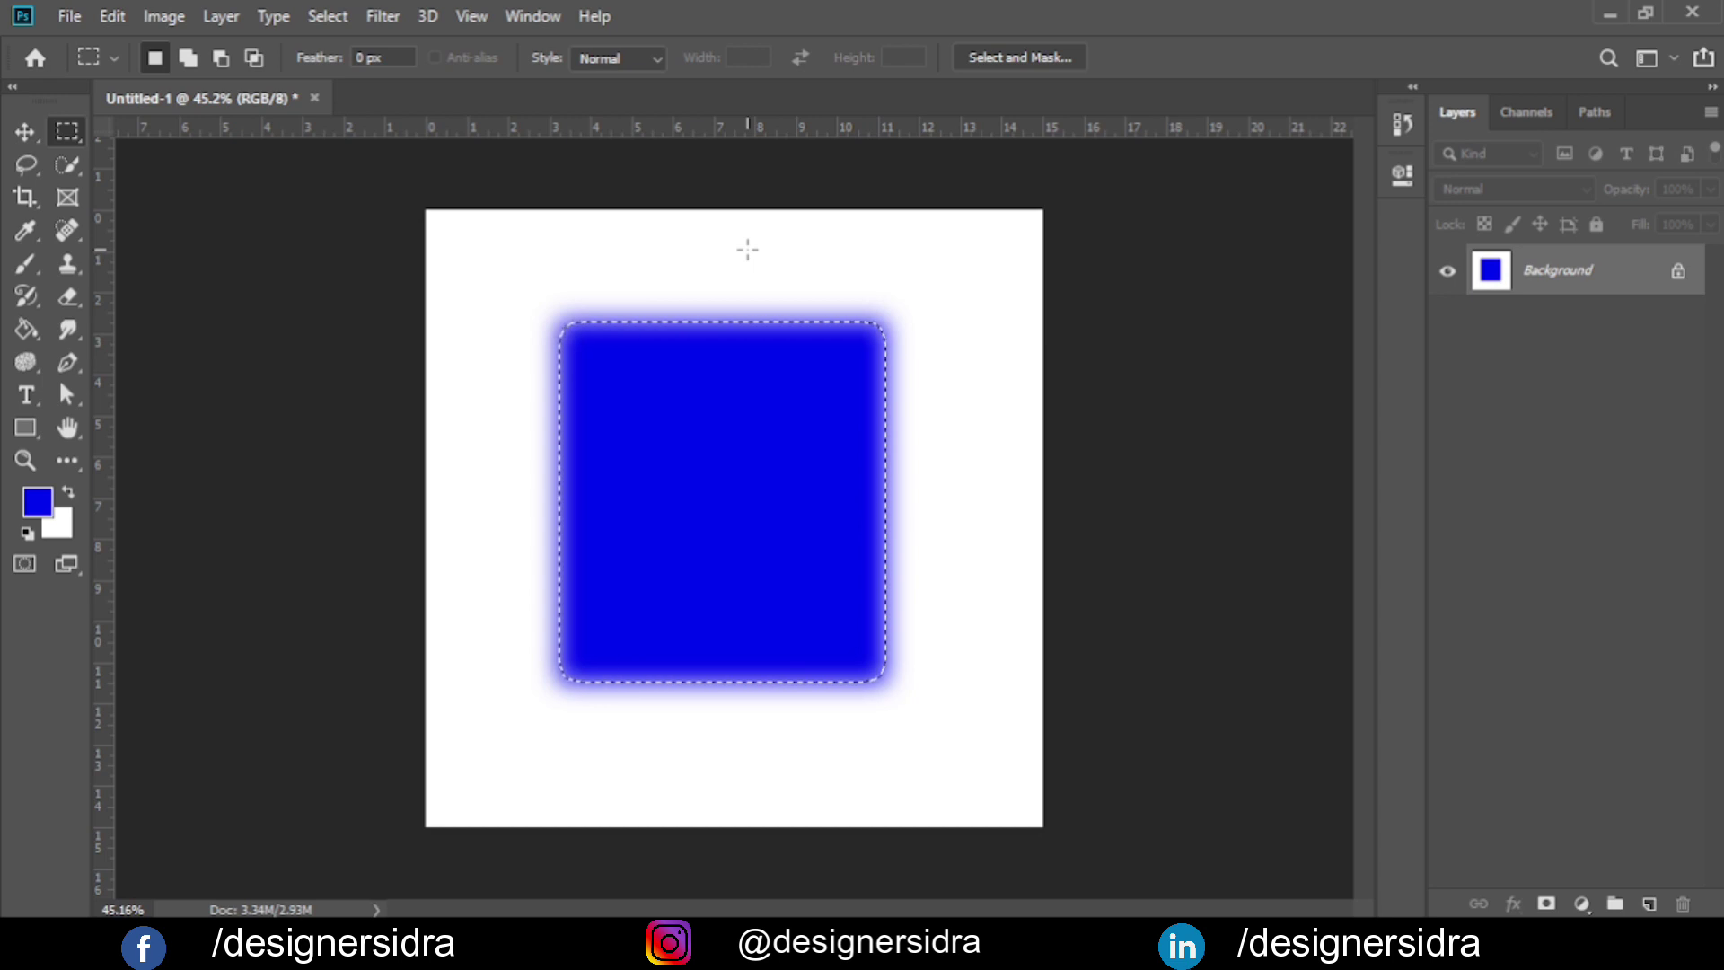
pyautogui.hotkey('ctrl', 'd')
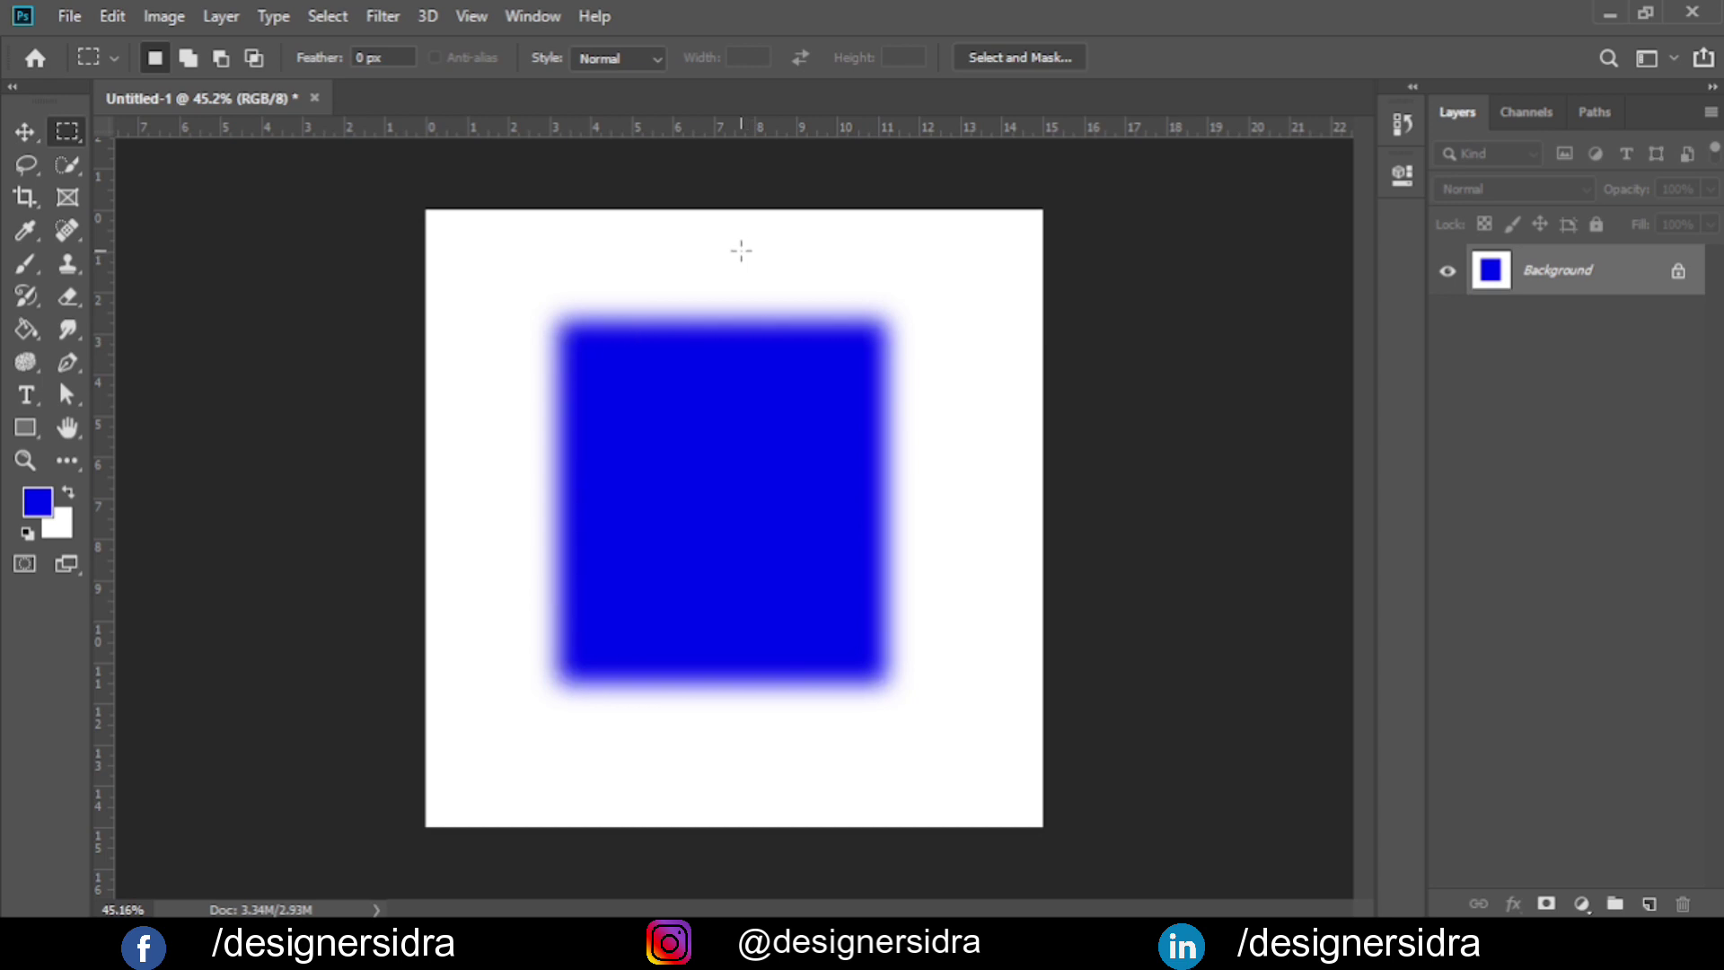
# Select over the blue square and keep the Normal selection style.
pyautogui.moveTo(742, 254); pyautogui.dragTo(984, 605)
pyautogui.scroll(1, 744, 268)
pyautogui.scroll(2, 748, 256)
pyautogui.scroll(2, 751, 239)
pyautogui.scroll(-2, 784, 191)
pyautogui.scroll(-3, 786, 193)
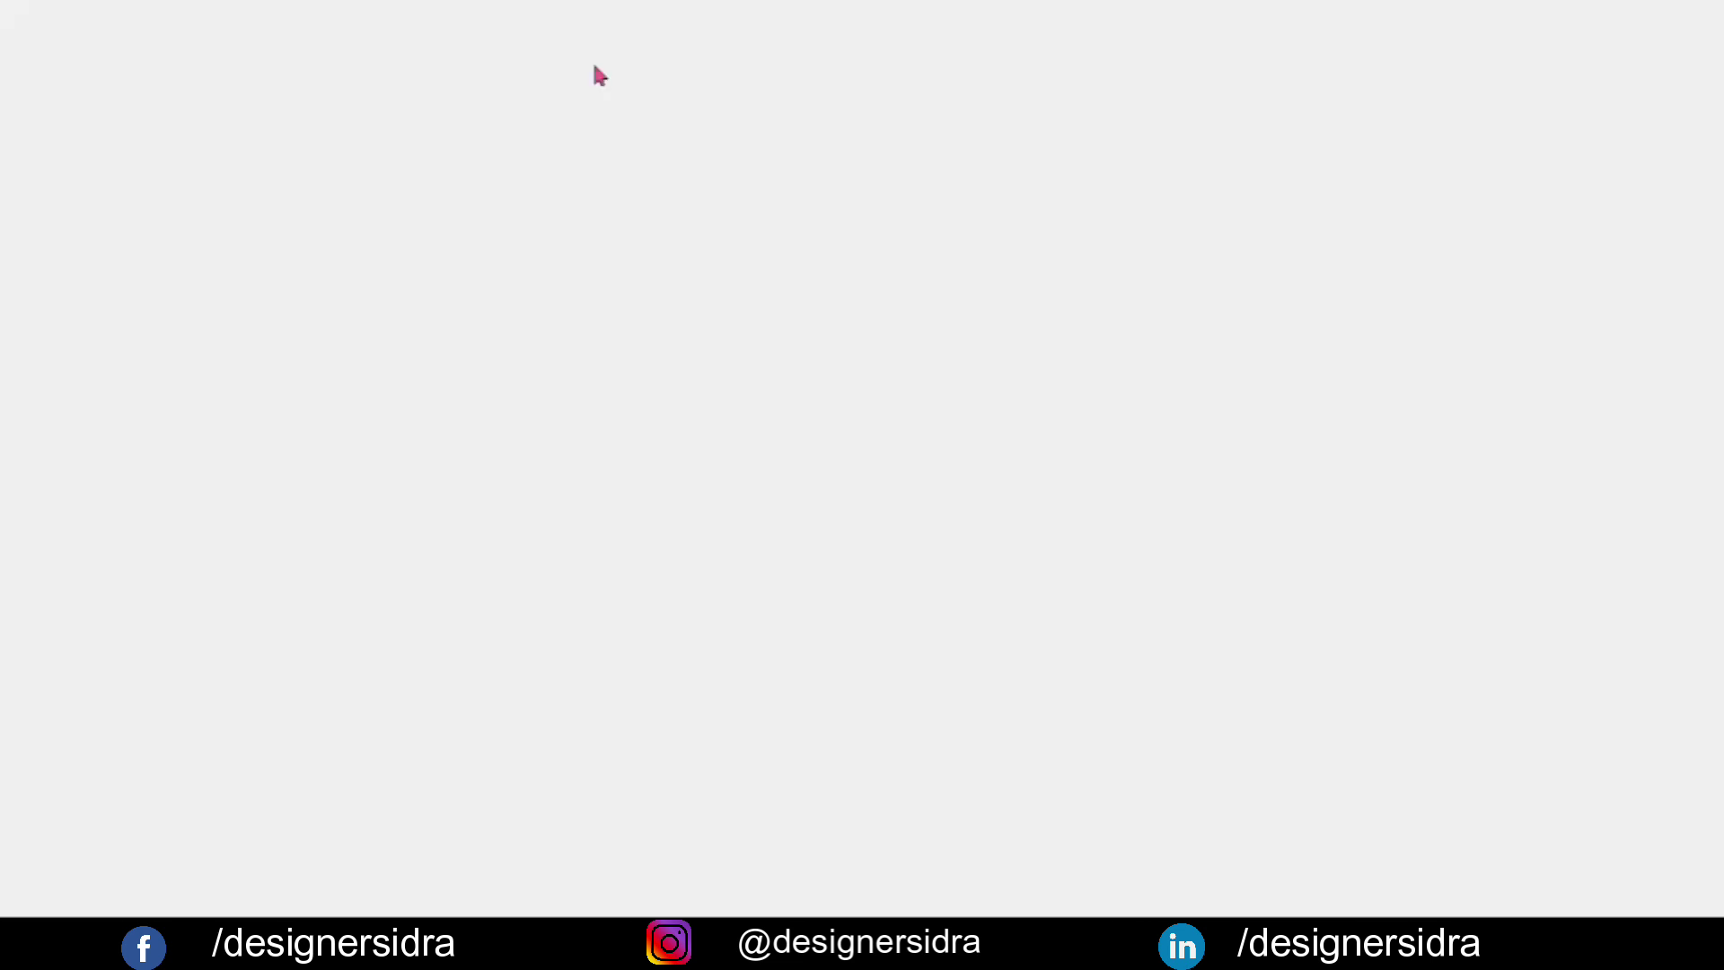
pyautogui.click(602, 104)
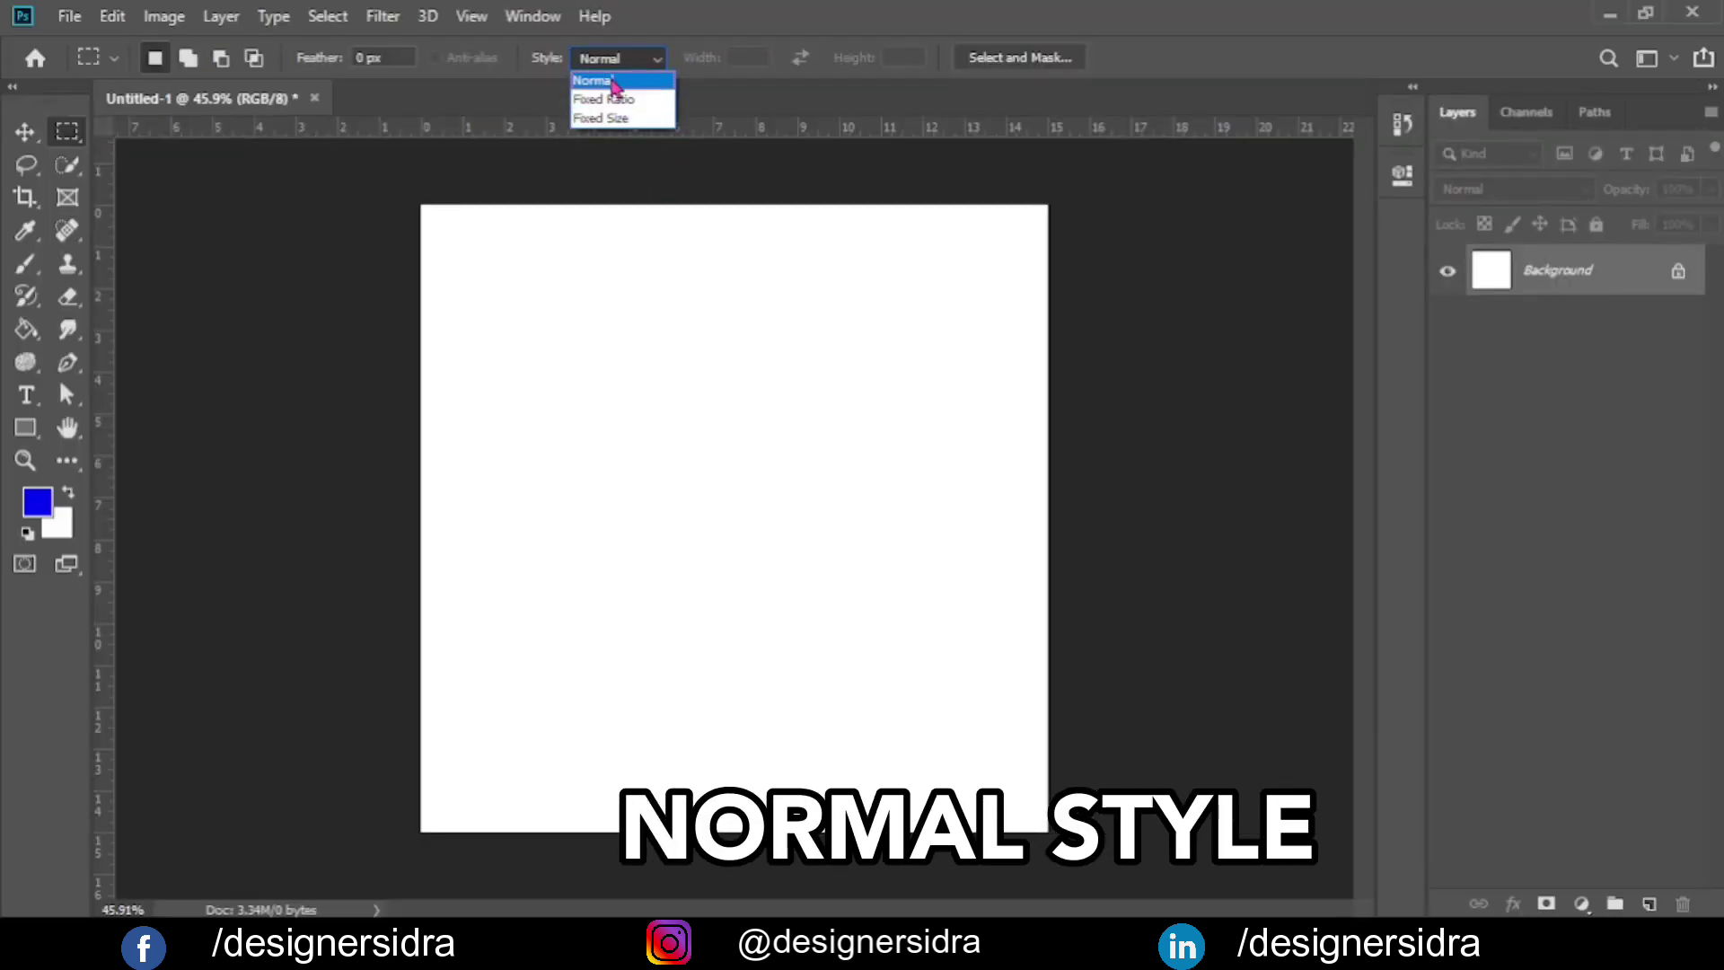
pyautogui.click(597, 71)
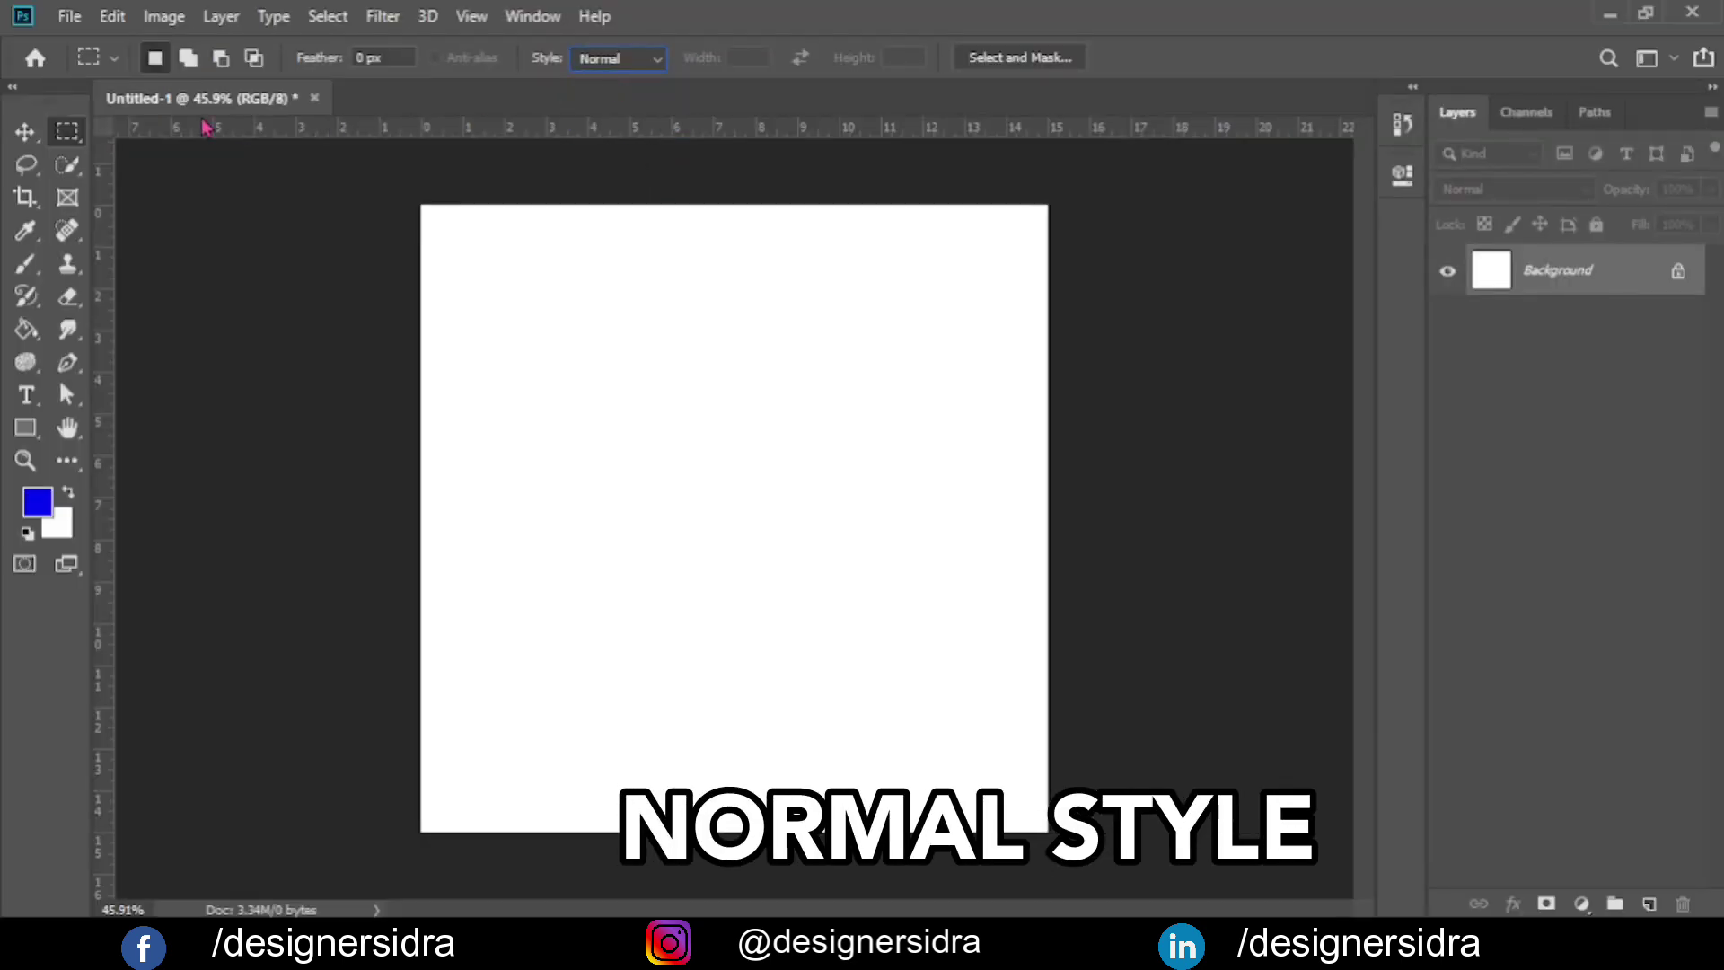
# Draw free-form rectangular selections, ending with a tall narrow box left of centre.
pyautogui.moveTo(641, 304); pyautogui.dragTo(810, 546)
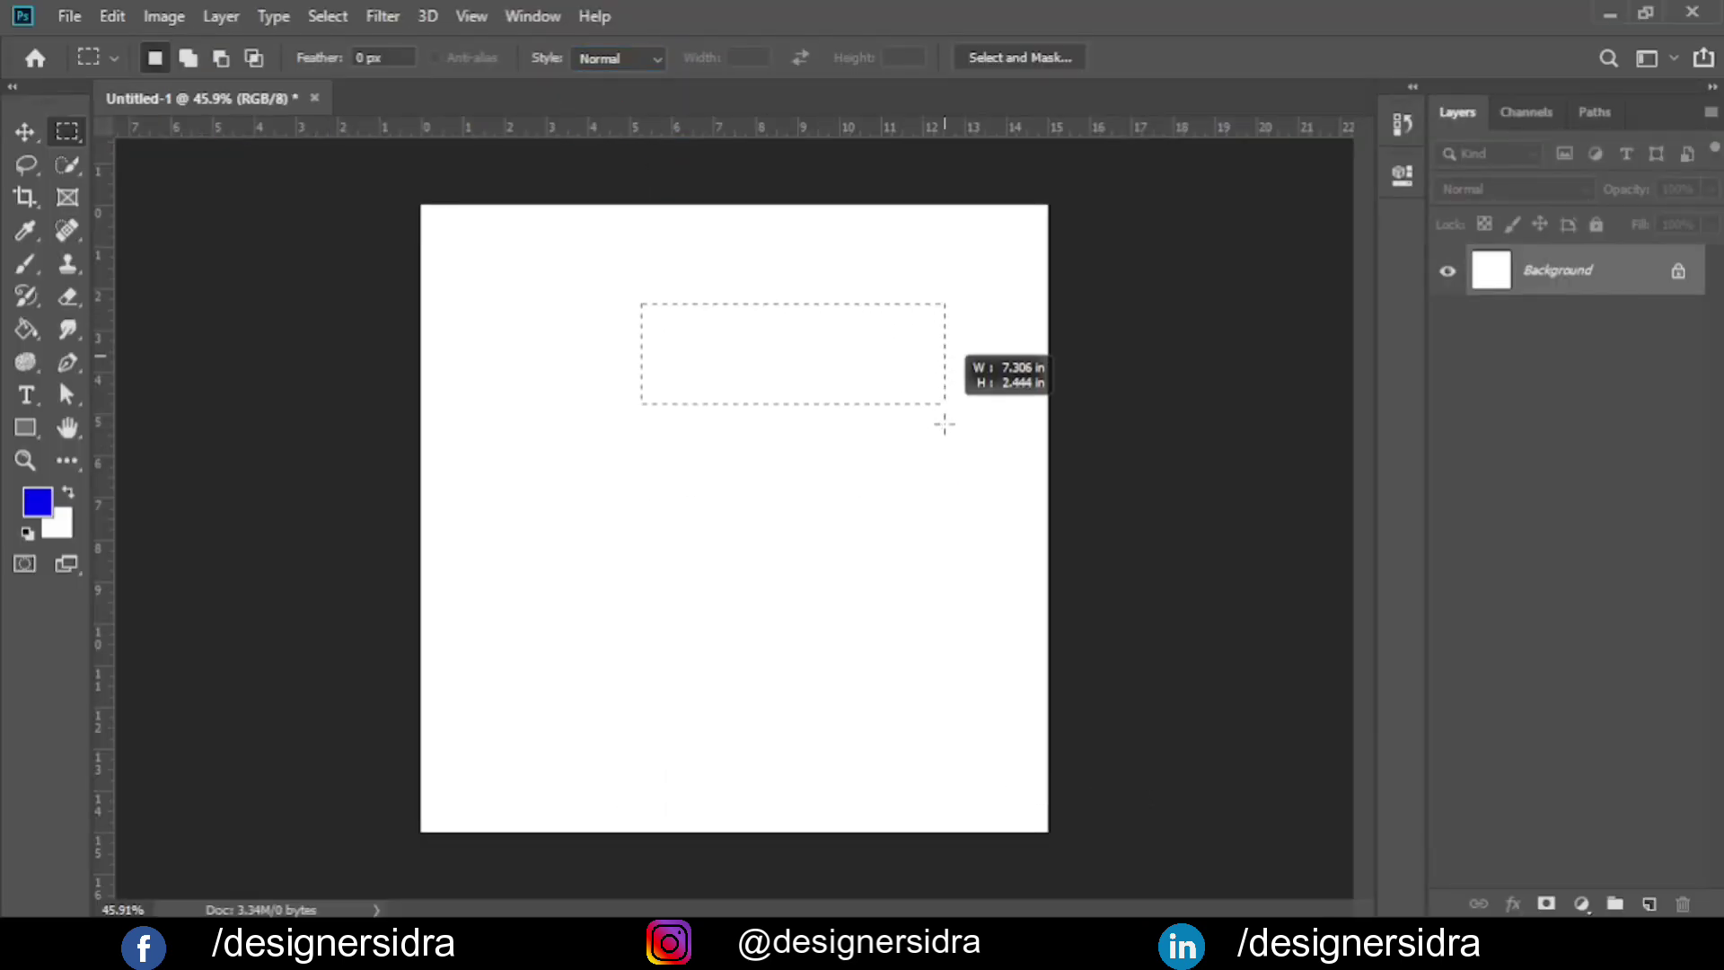
pyautogui.moveTo(811, 546)
pyautogui.mouseDown()
pyautogui.moveTo(823, 339)
pyautogui.moveTo(797, 485)
pyautogui.moveTo(850, 545)
pyautogui.moveTo(839, 405)
pyautogui.mouseUp()
pyautogui.click(853, 379)
pyautogui.moveTo(558, 412)
pyautogui.mouseDown()
pyautogui.moveTo(885, 652)
pyautogui.moveTo(901, 431)
pyautogui.moveTo(904, 544)
pyautogui.mouseUp()
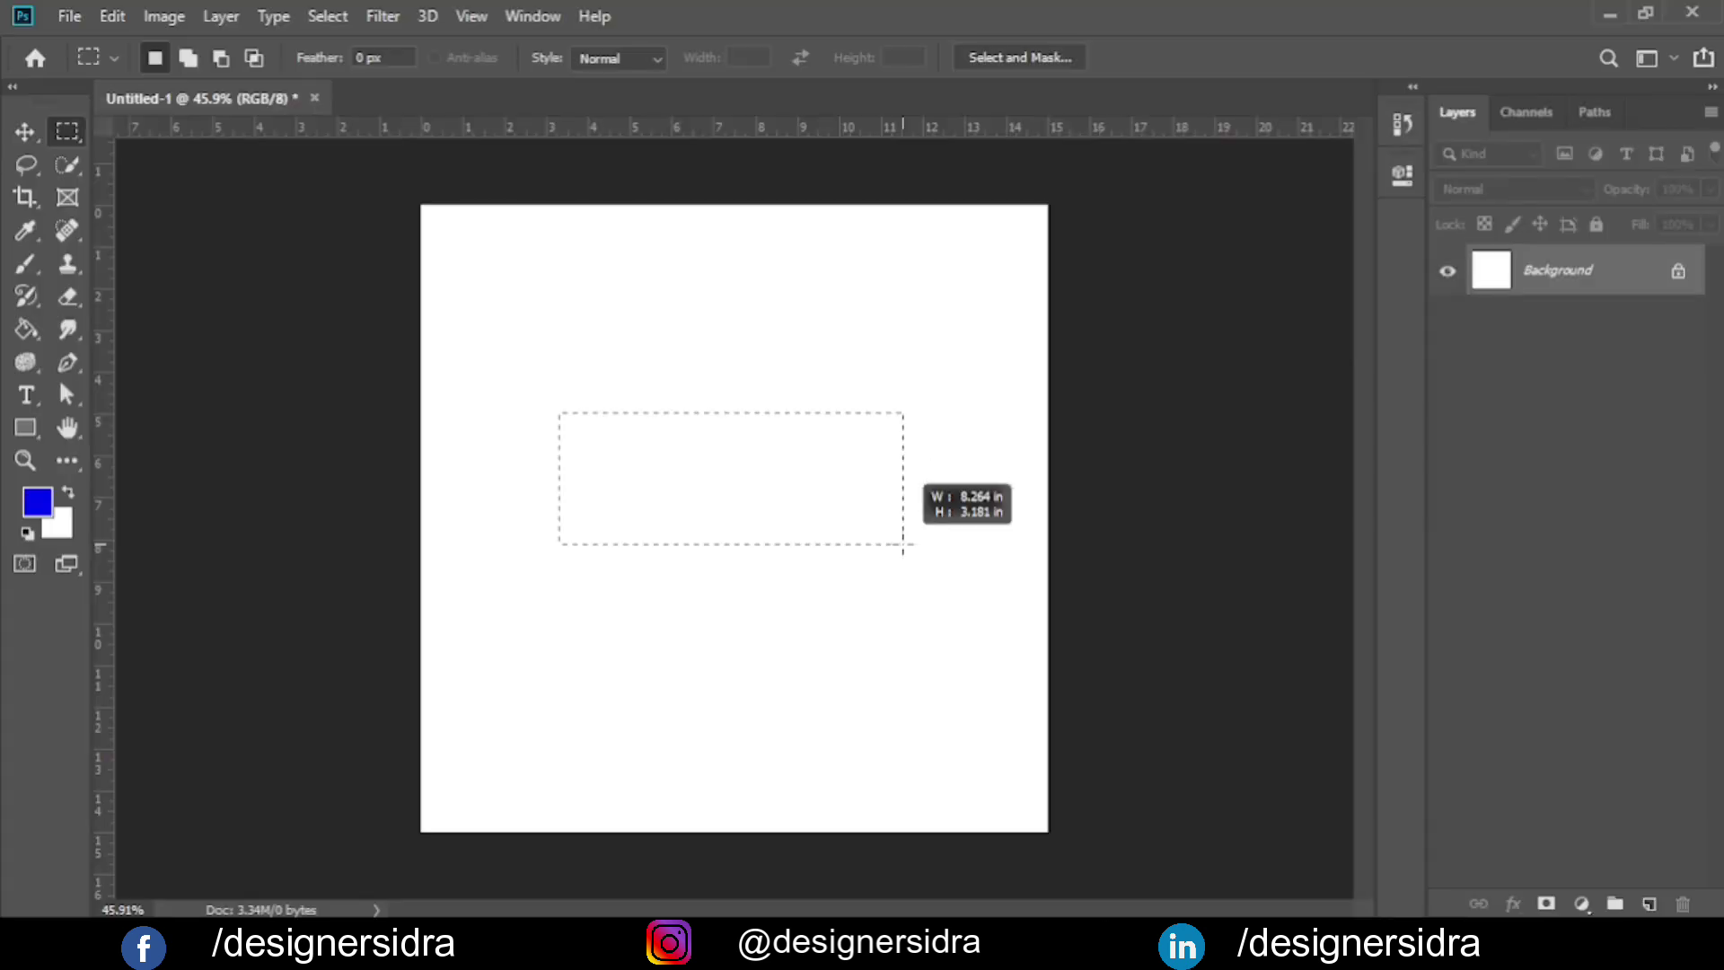
pyautogui.moveTo(903, 544)
pyautogui.mouseDown()
pyautogui.moveTo(824, 659)
pyautogui.moveTo(640, 653)
pyautogui.mouseUp()
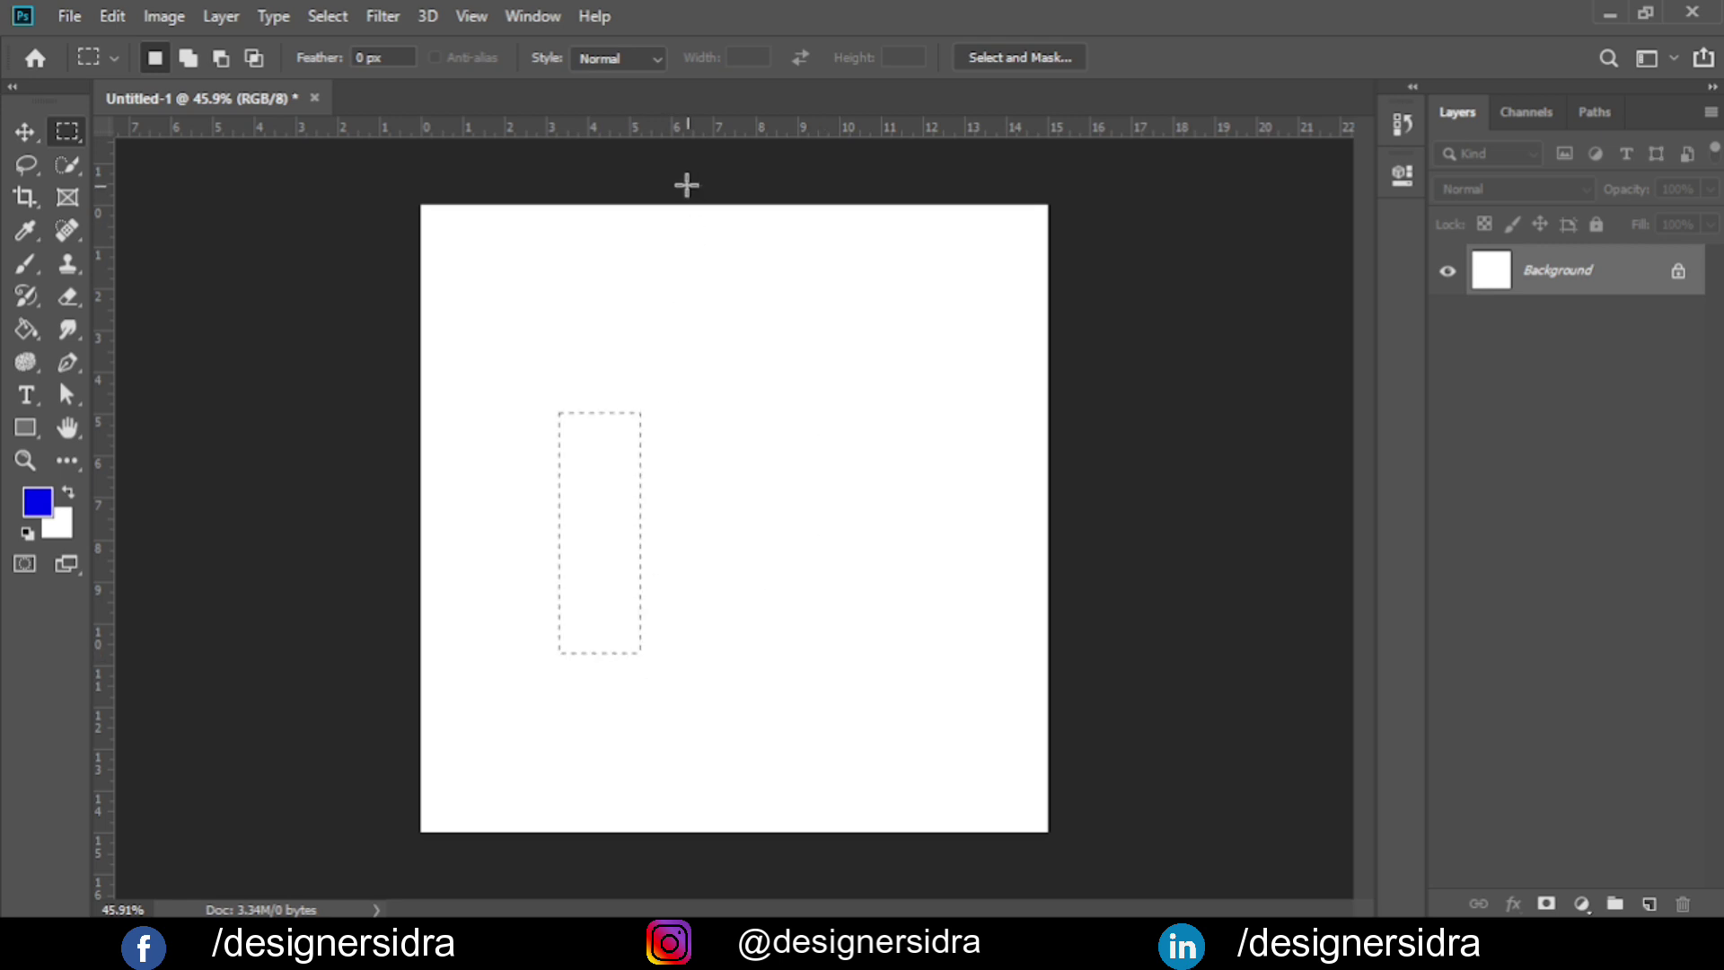
pyautogui.click(642, 59)
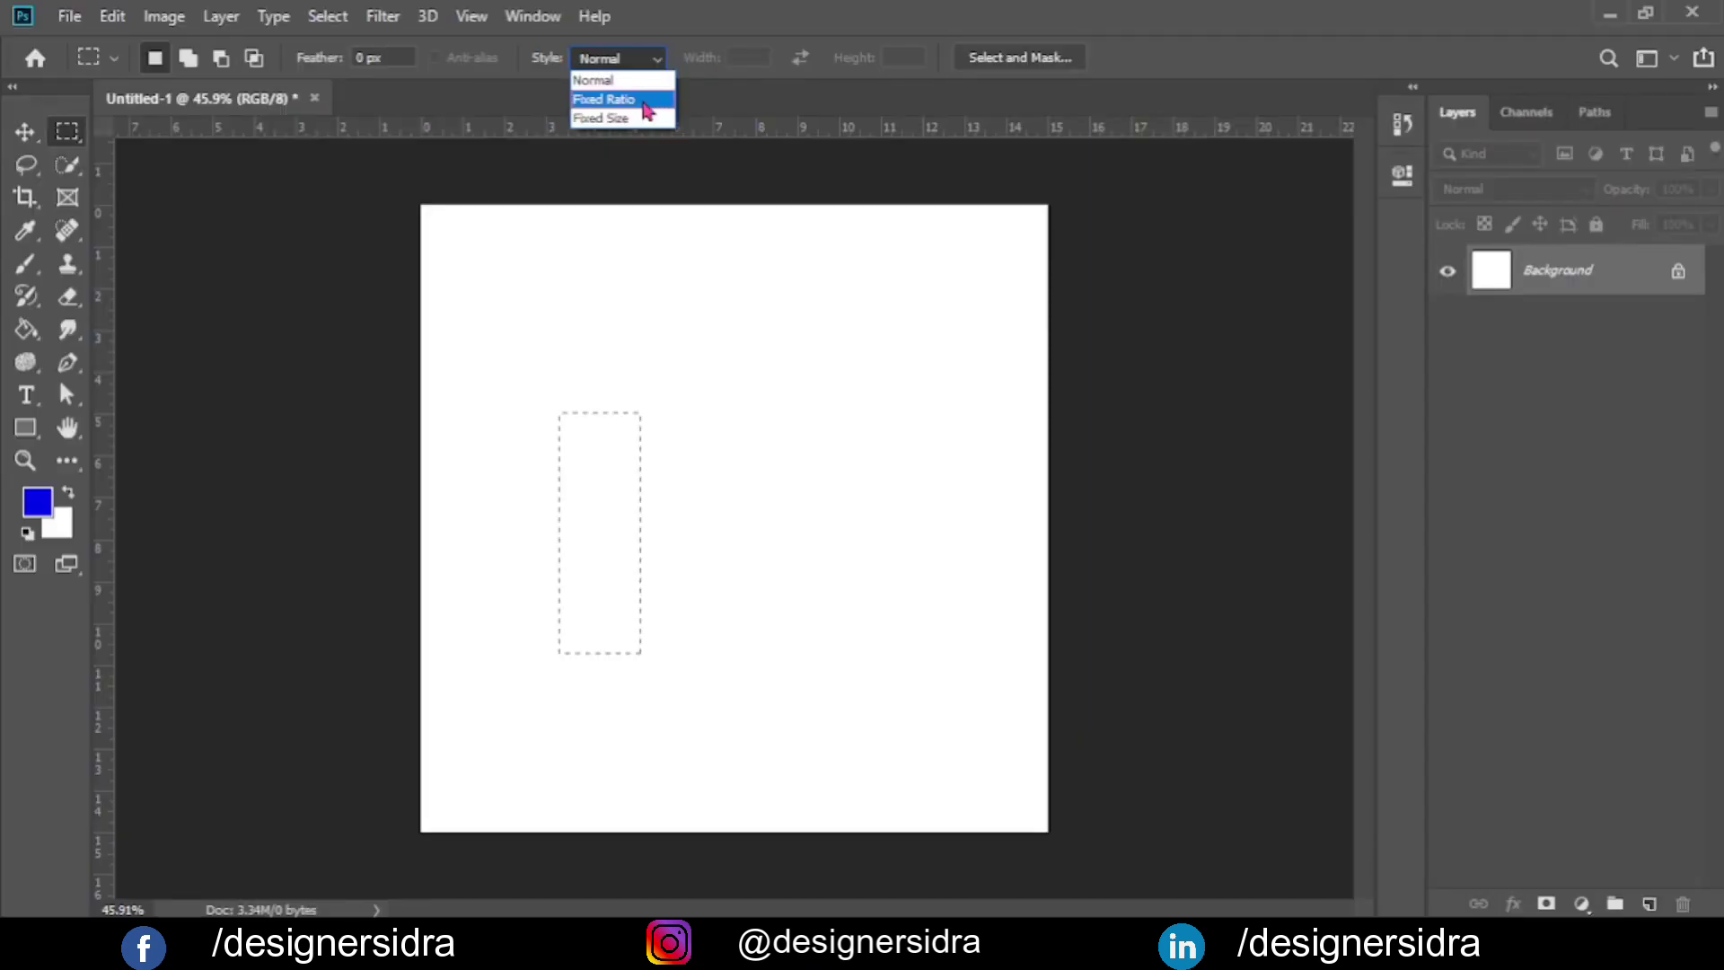
# Set the marquee style to Fixed Ratio 1:1 and drag a square selection in the upper canvas.
pyautogui.click(644, 103)
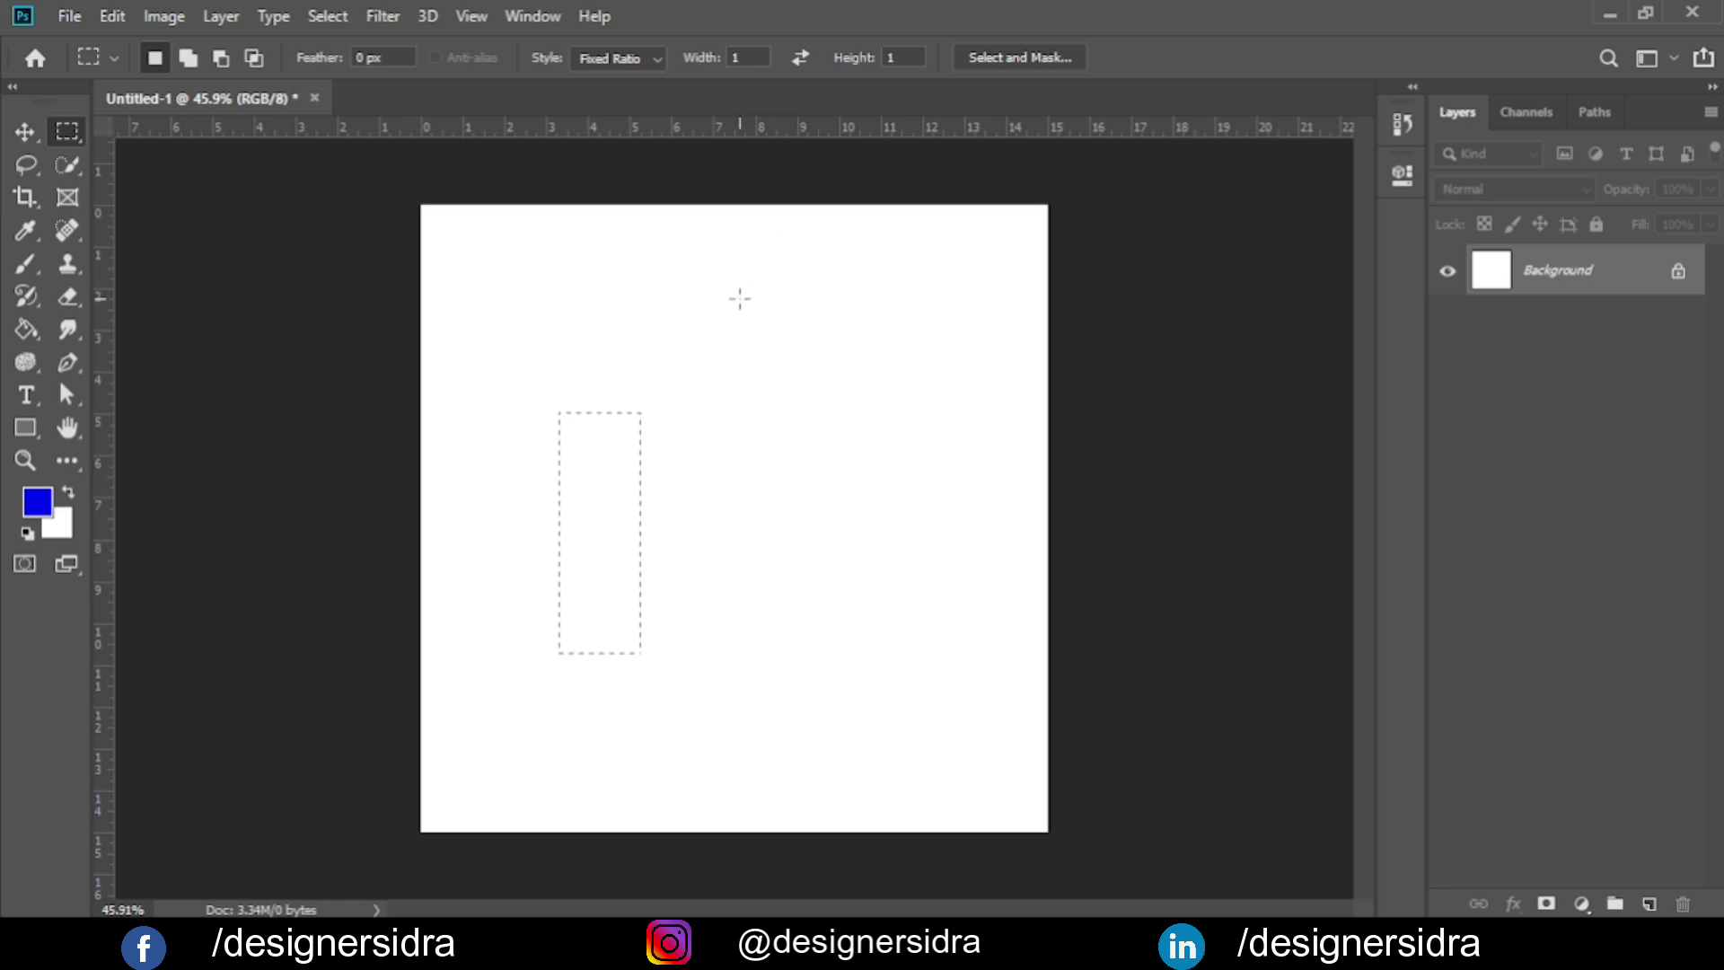
pyautogui.moveTo(634, 280)
pyautogui.mouseDown()
pyautogui.moveTo(823, 491)
pyautogui.moveTo(759, 425)
pyautogui.moveTo(786, 524)
pyautogui.mouseUp()
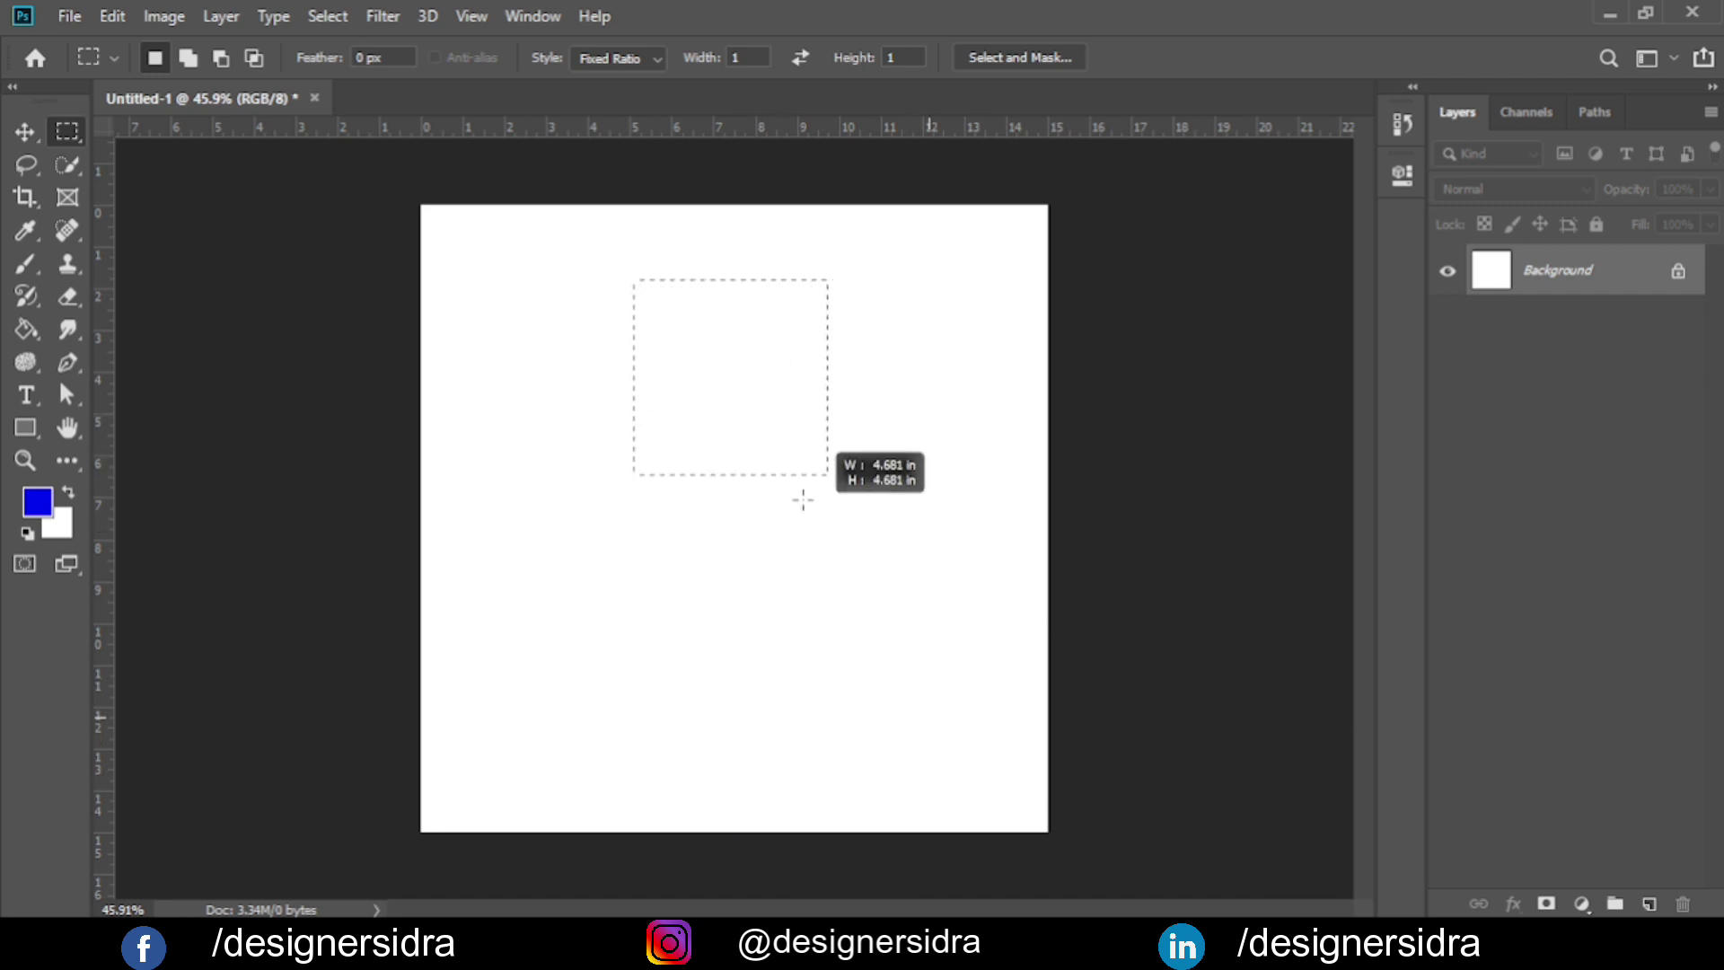
pyautogui.moveTo(785, 523); pyautogui.dragTo(820, 535)
# Switch to Fixed Size 64 × 64 px and place a small square selection near the upper left.
pyautogui.click(644, 60)
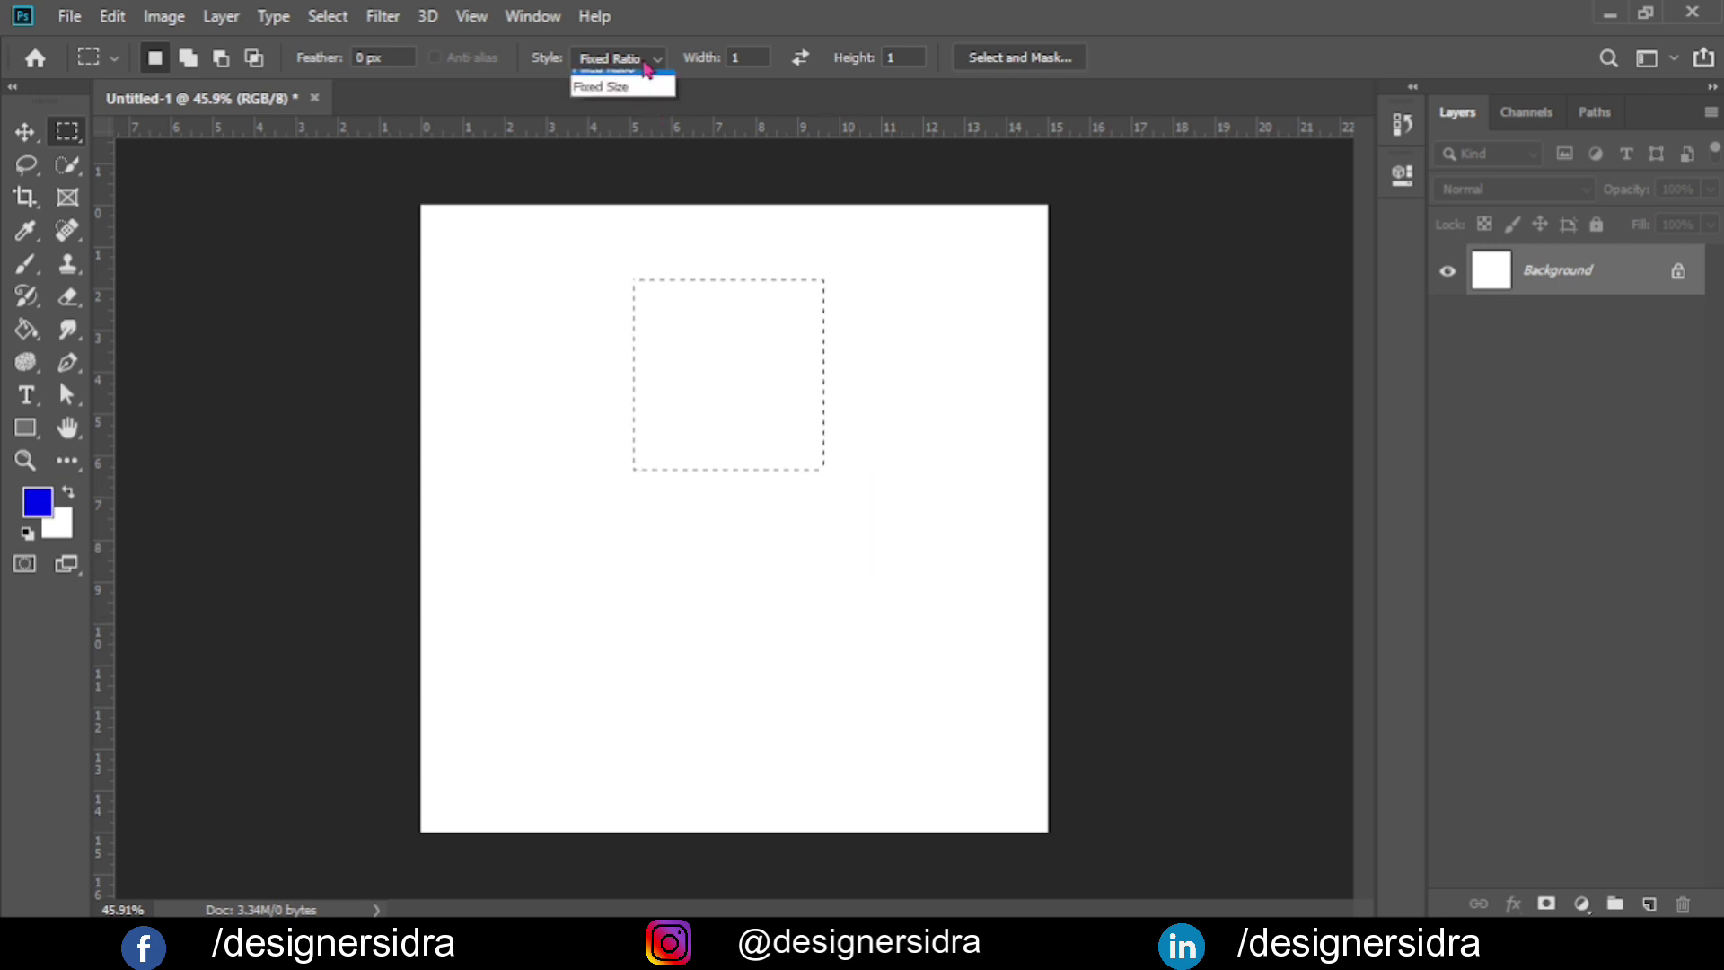
pyautogui.click(627, 117)
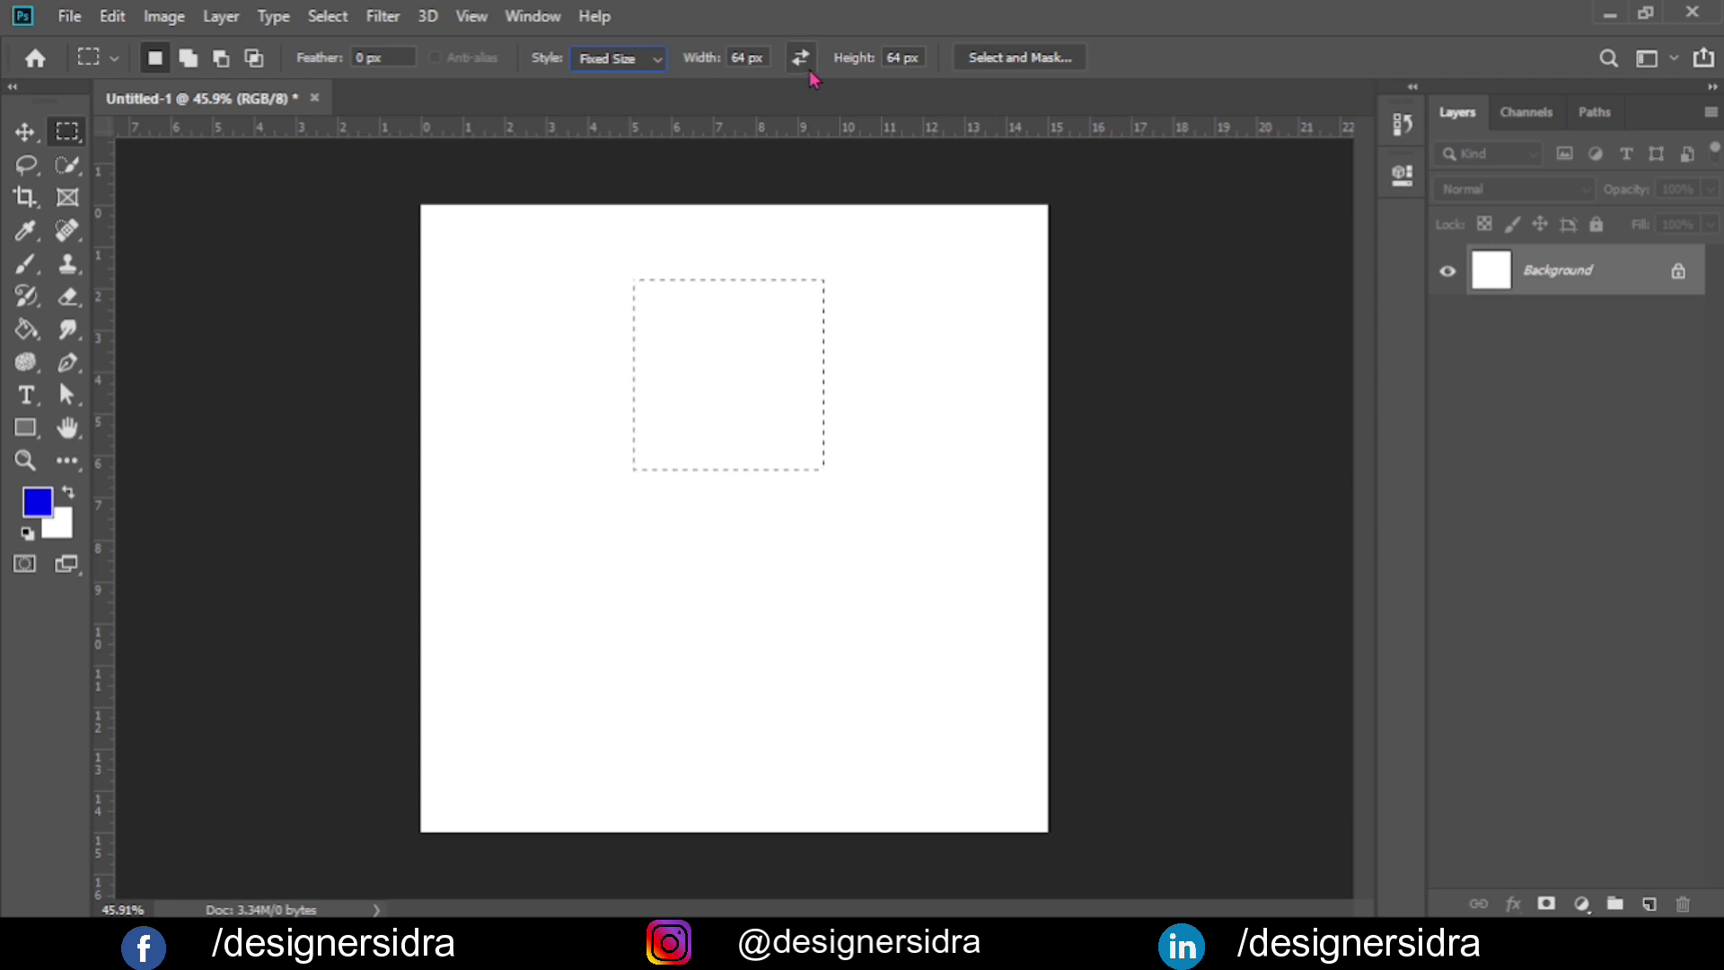
pyautogui.click(538, 432)
pyautogui.moveTo(864, 315); pyautogui.dragTo(637, 391)
pyautogui.moveTo(680, 194); pyautogui.dragTo(611, 268)
pyautogui.click(526, 284)
# Switch to the Elliptical Marquee and draw trial ovals, ending with a tall oval.
pyautogui.rightClick(56, 136)
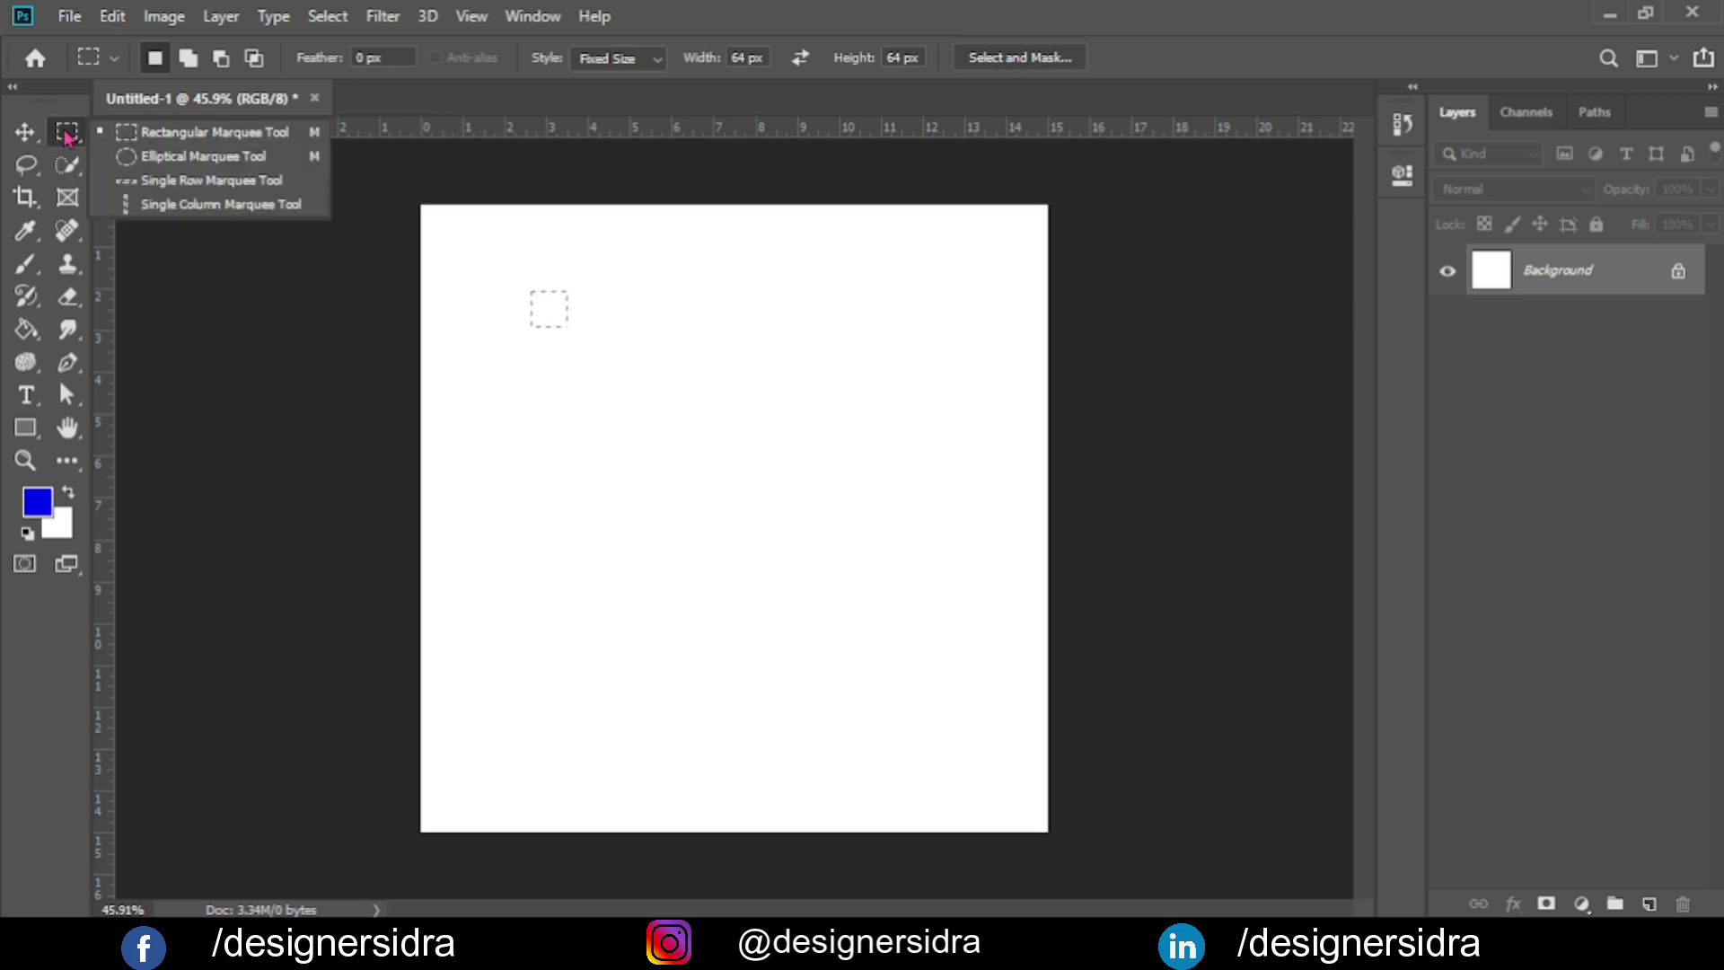
pyautogui.click(137, 162)
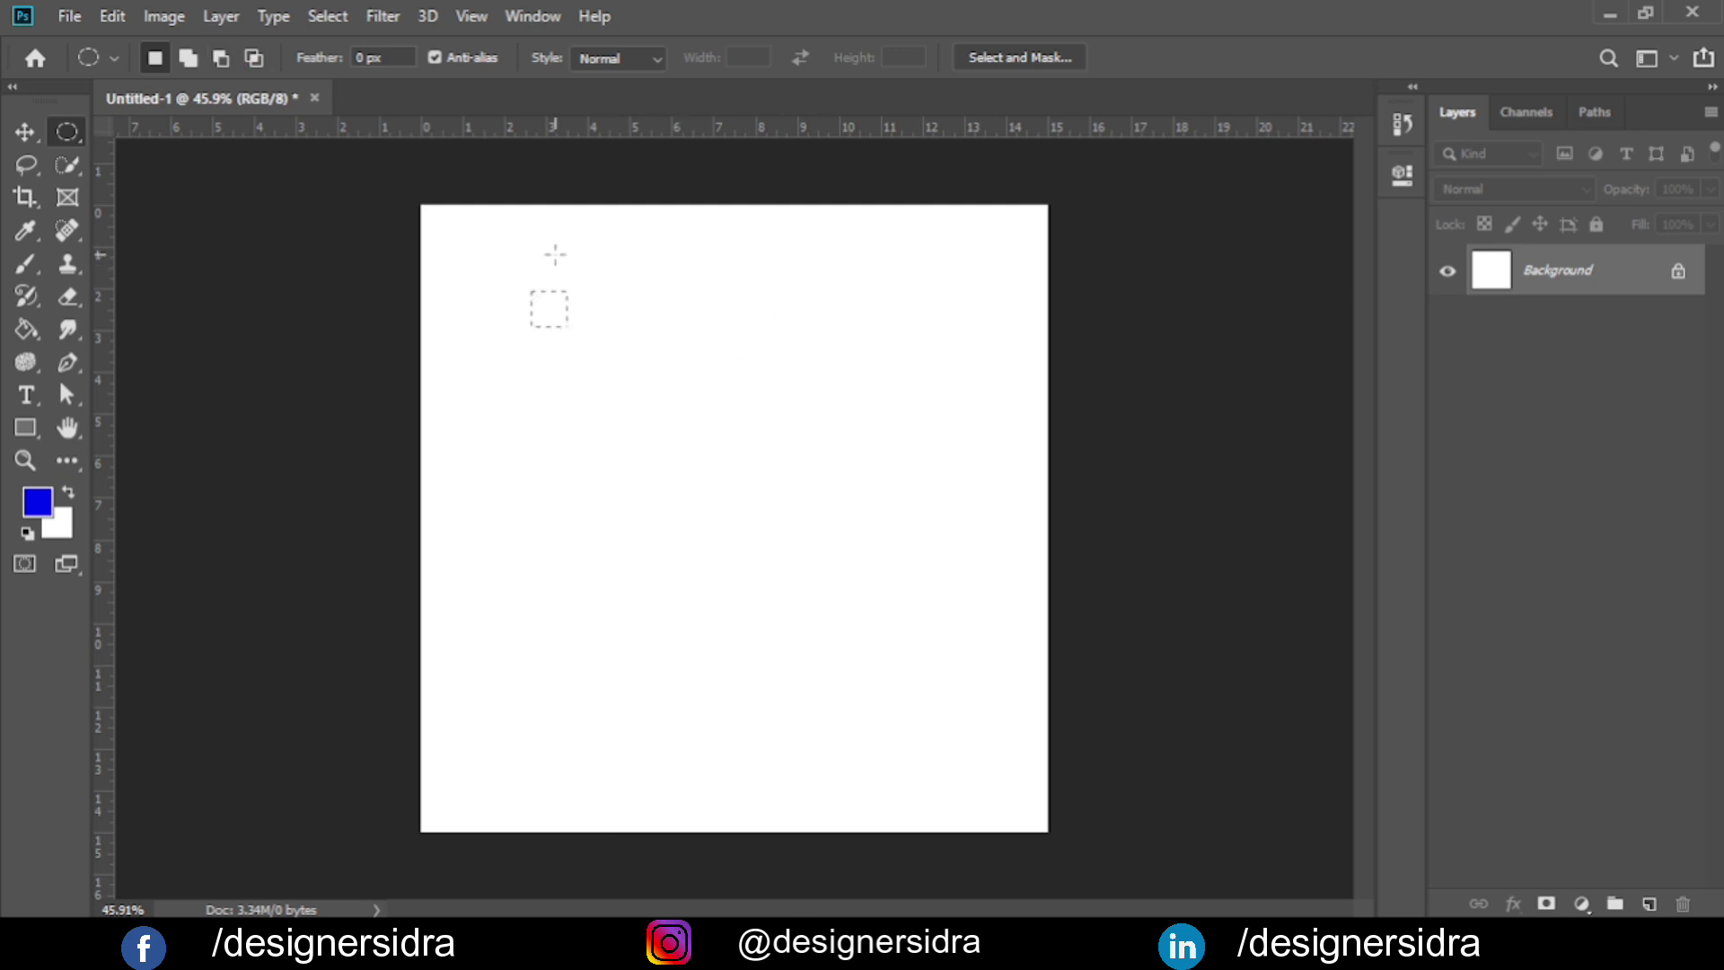
pyautogui.moveTo(622, 318); pyautogui.dragTo(912, 786)
pyautogui.moveTo(564, 329)
pyautogui.mouseDown()
pyautogui.moveTo(896, 514)
pyautogui.moveTo(788, 653)
pyautogui.mouseUp()
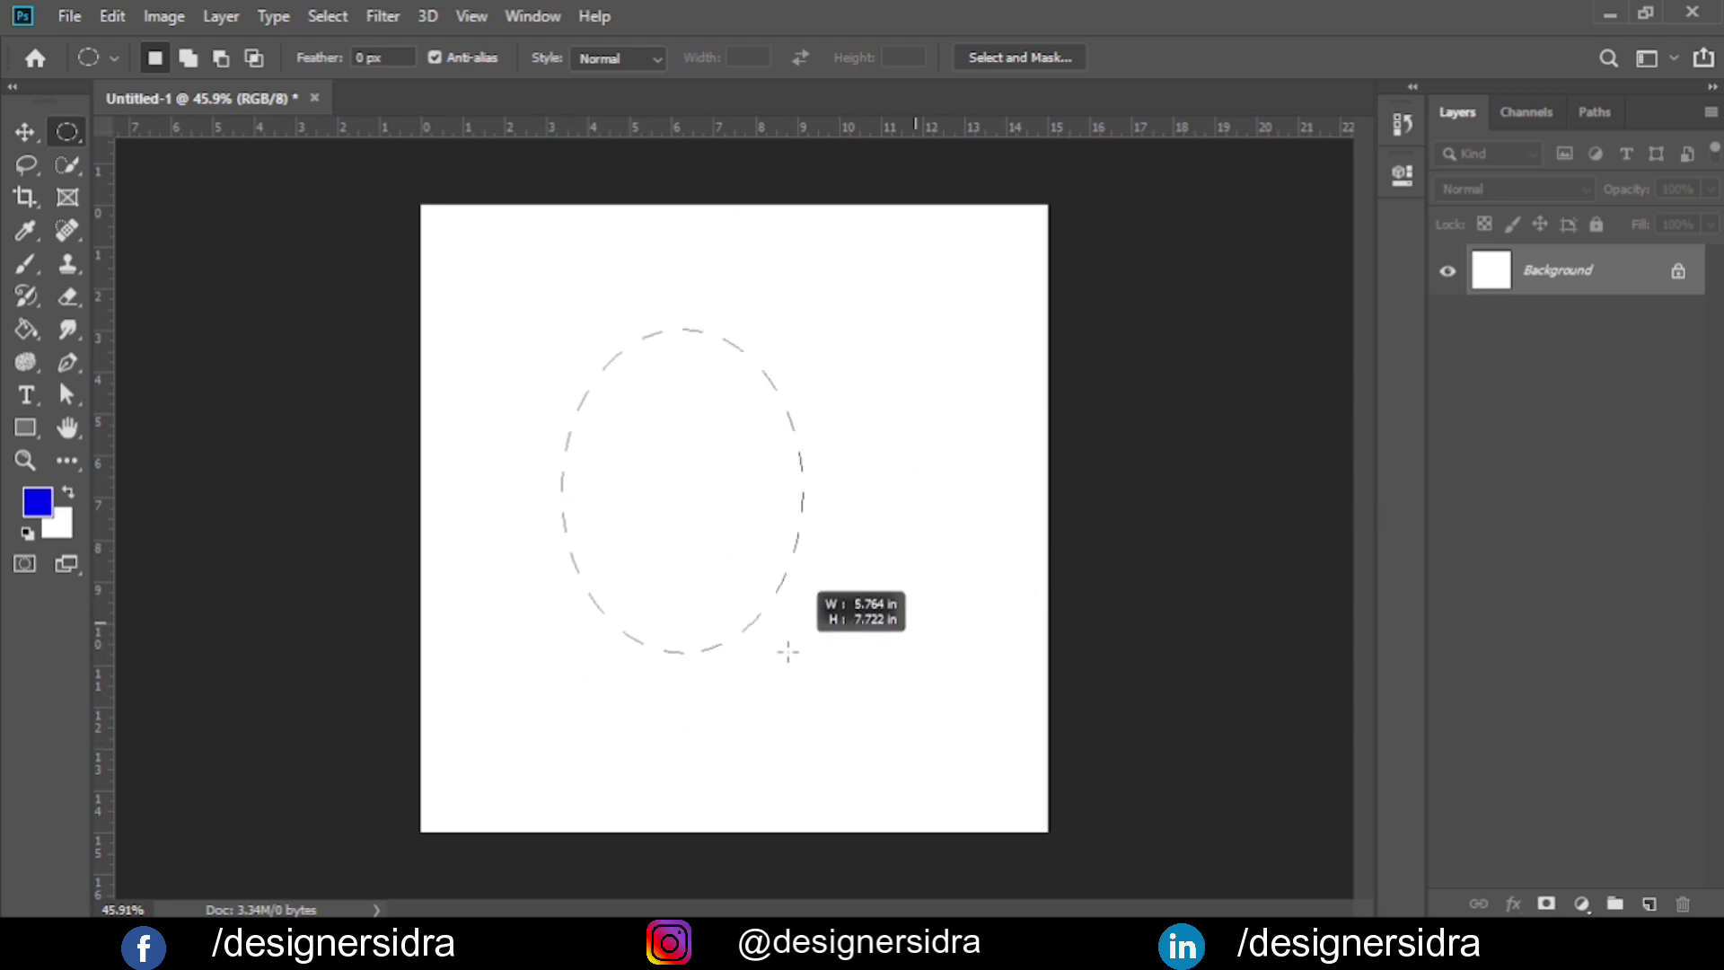
pyautogui.moveTo(788, 653); pyautogui.dragTo(1003, 633)
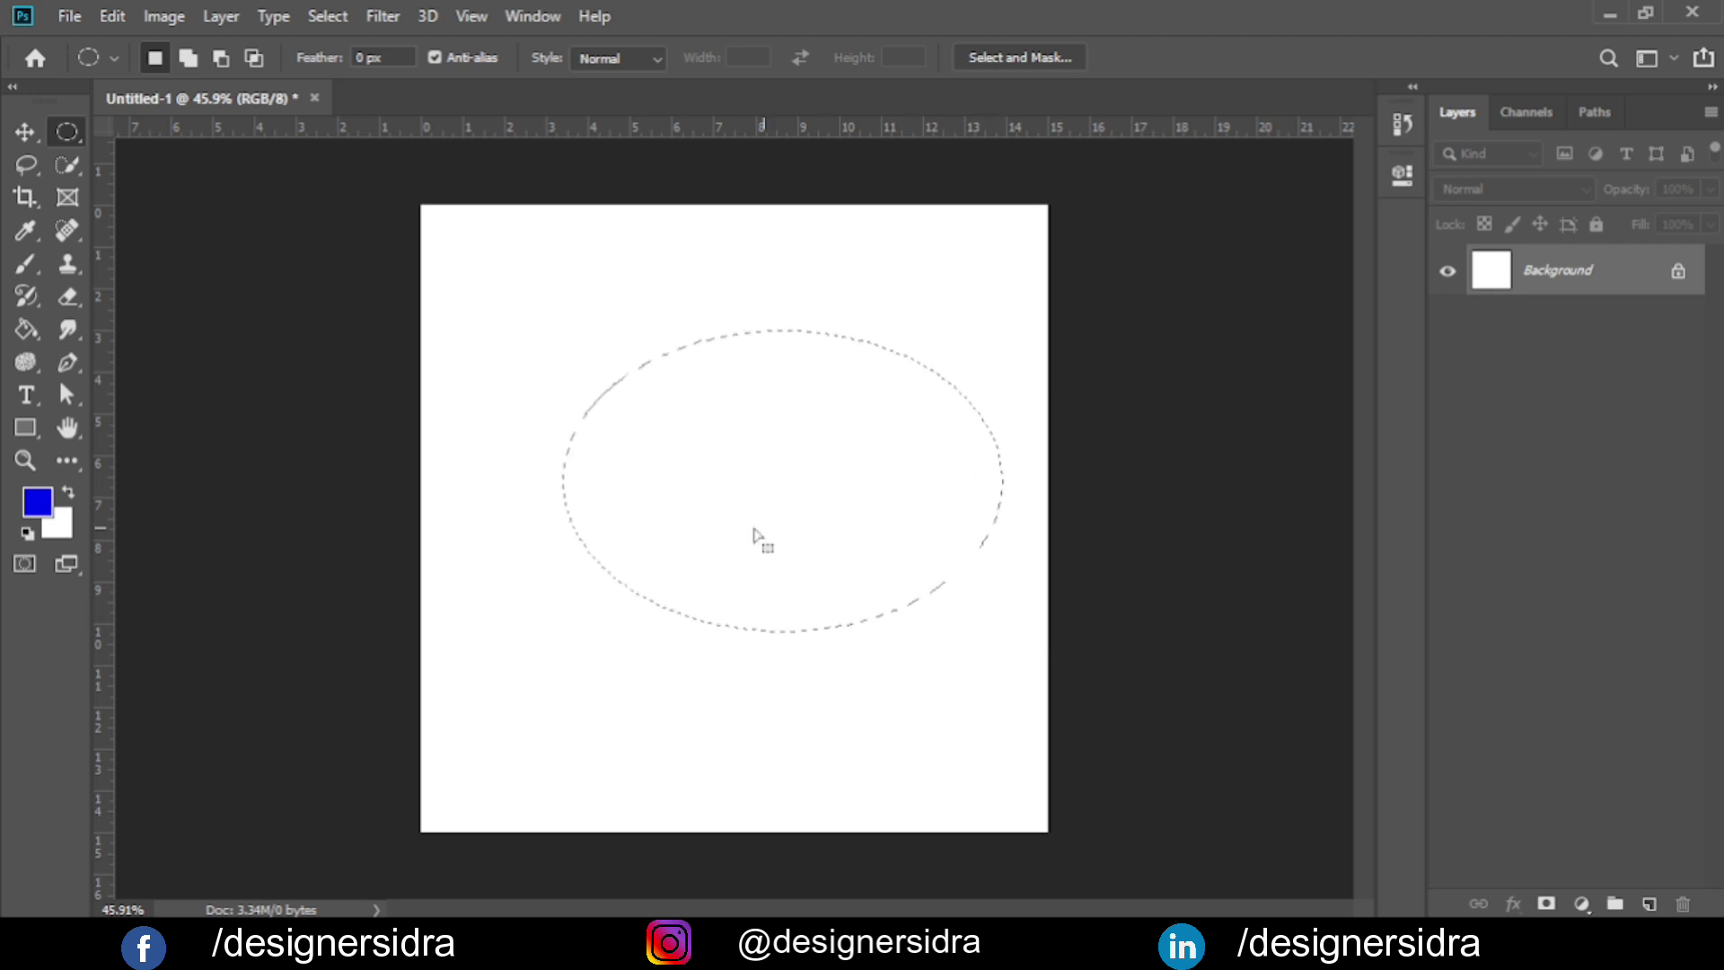
pyautogui.moveTo(560, 263); pyautogui.dragTo(744, 725)
# Shift-add four more ovals, including a long horizontal one forming side wings.
pyautogui.press('shift')
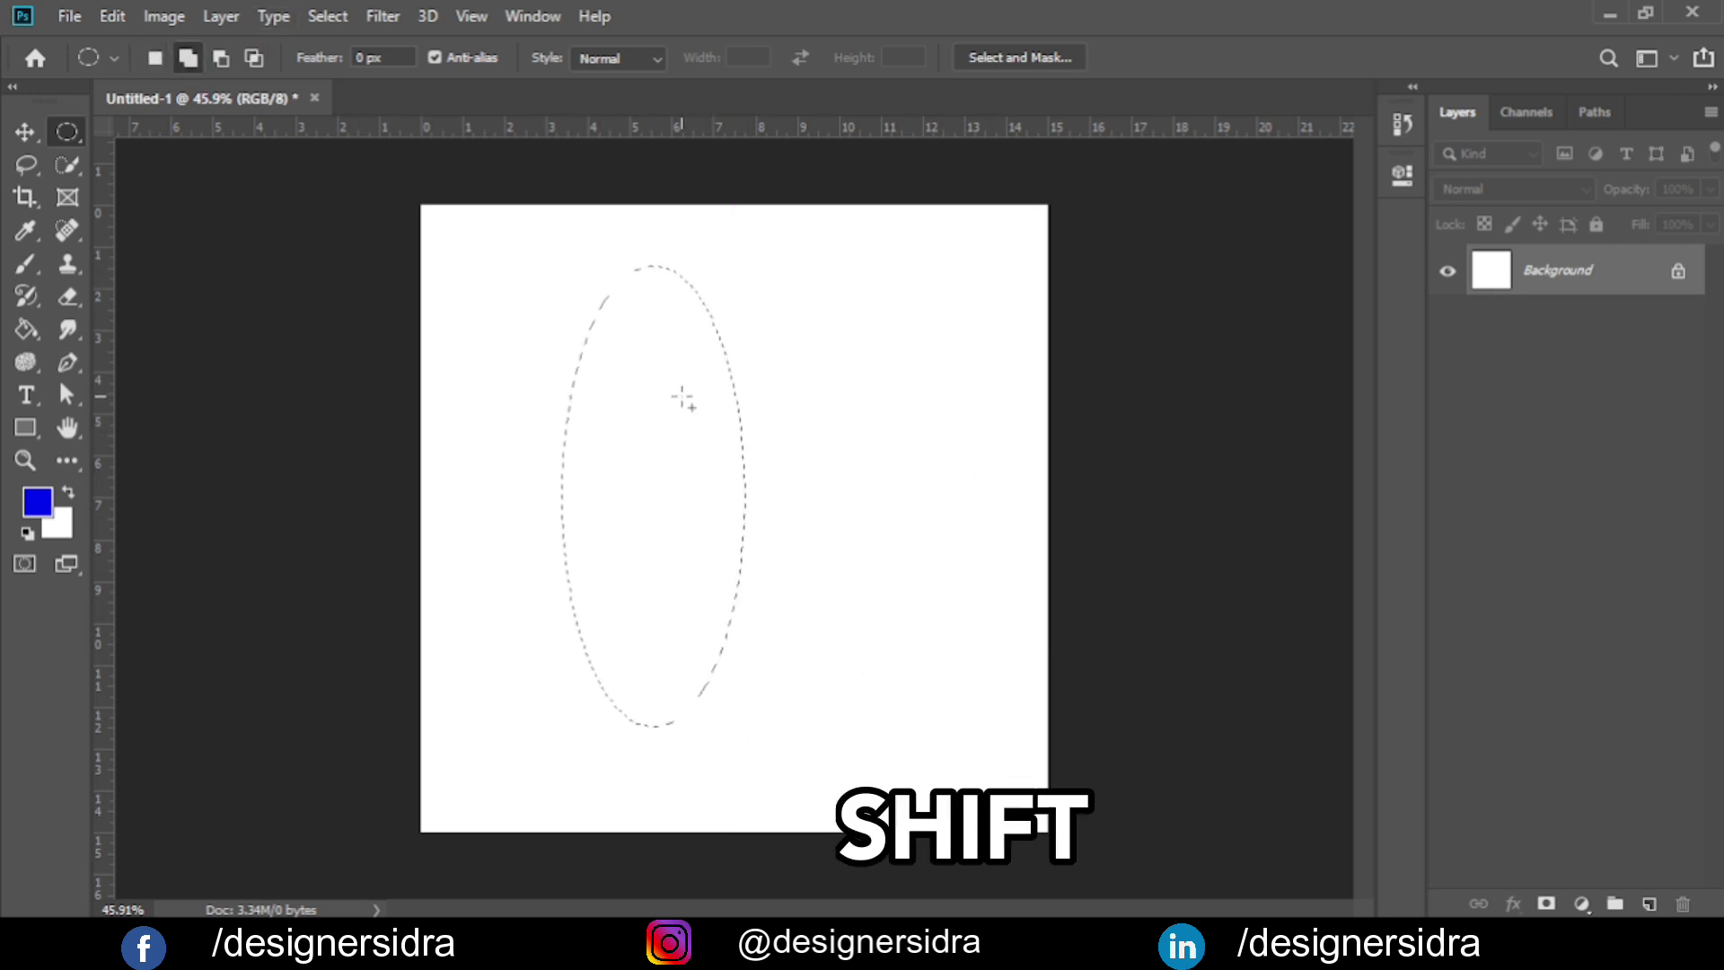
pyautogui.moveTo(682, 398); pyautogui.dragTo(902, 658)
pyautogui.moveTo(741, 292); pyautogui.dragTo(827, 585)
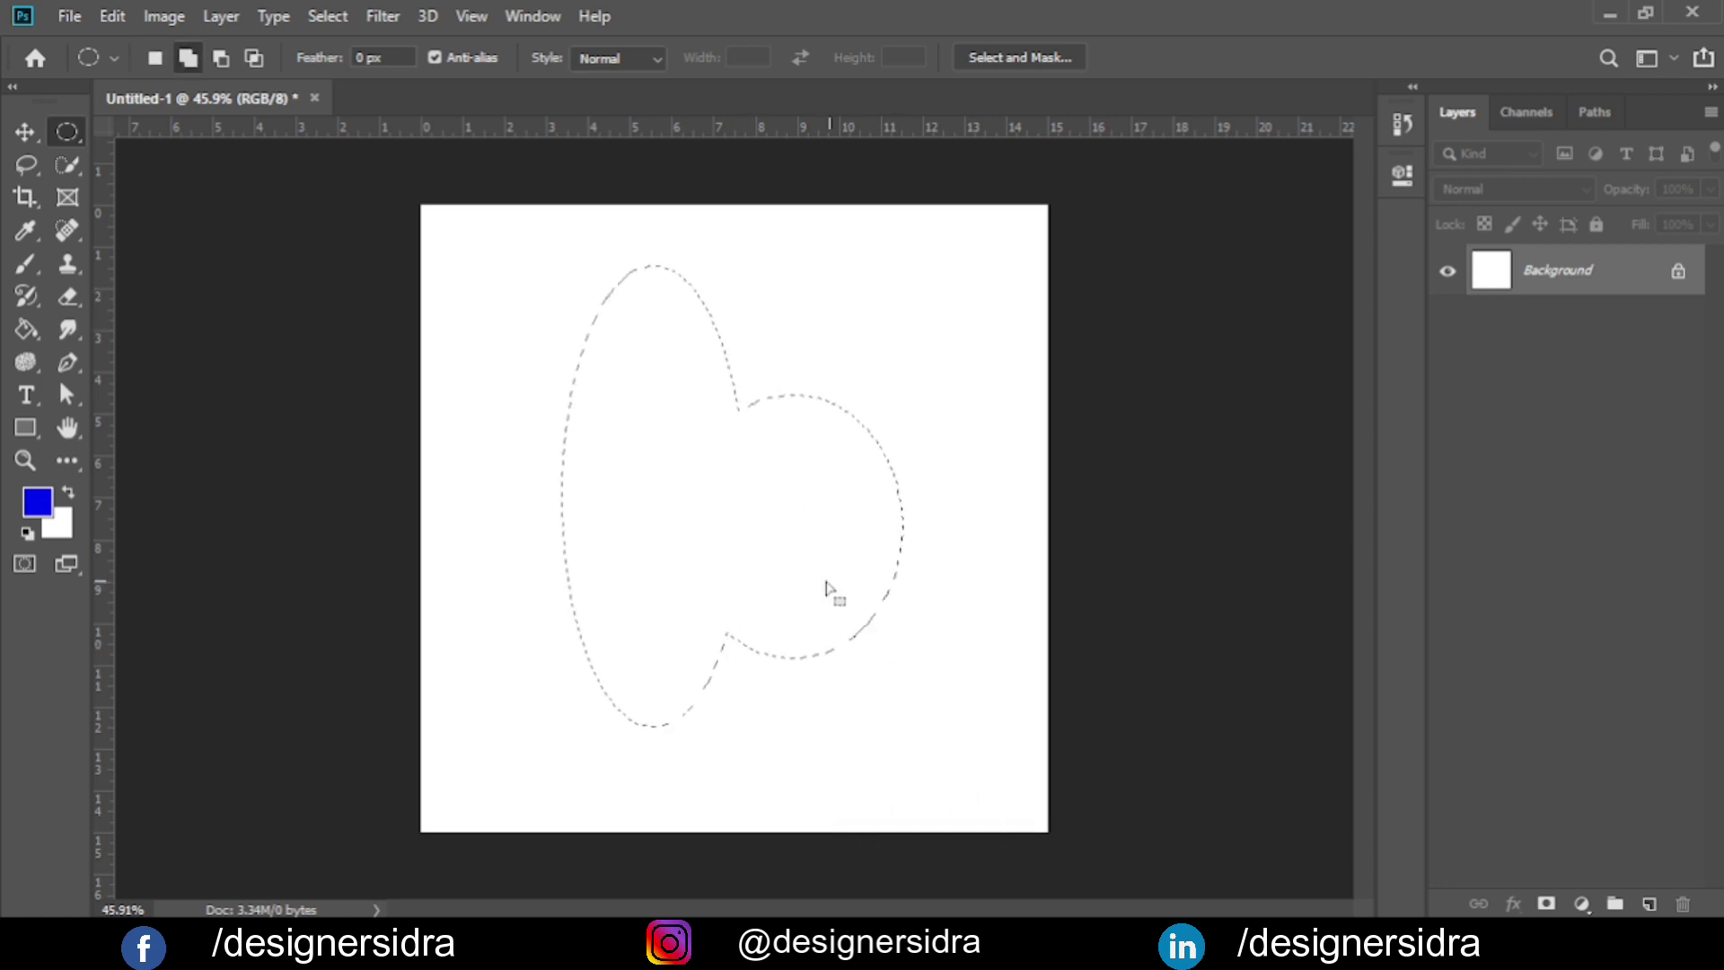
pyautogui.moveTo(515, 369); pyautogui.dragTo(797, 568)
pyautogui.moveTo(914, 359); pyautogui.dragTo(443, 411)
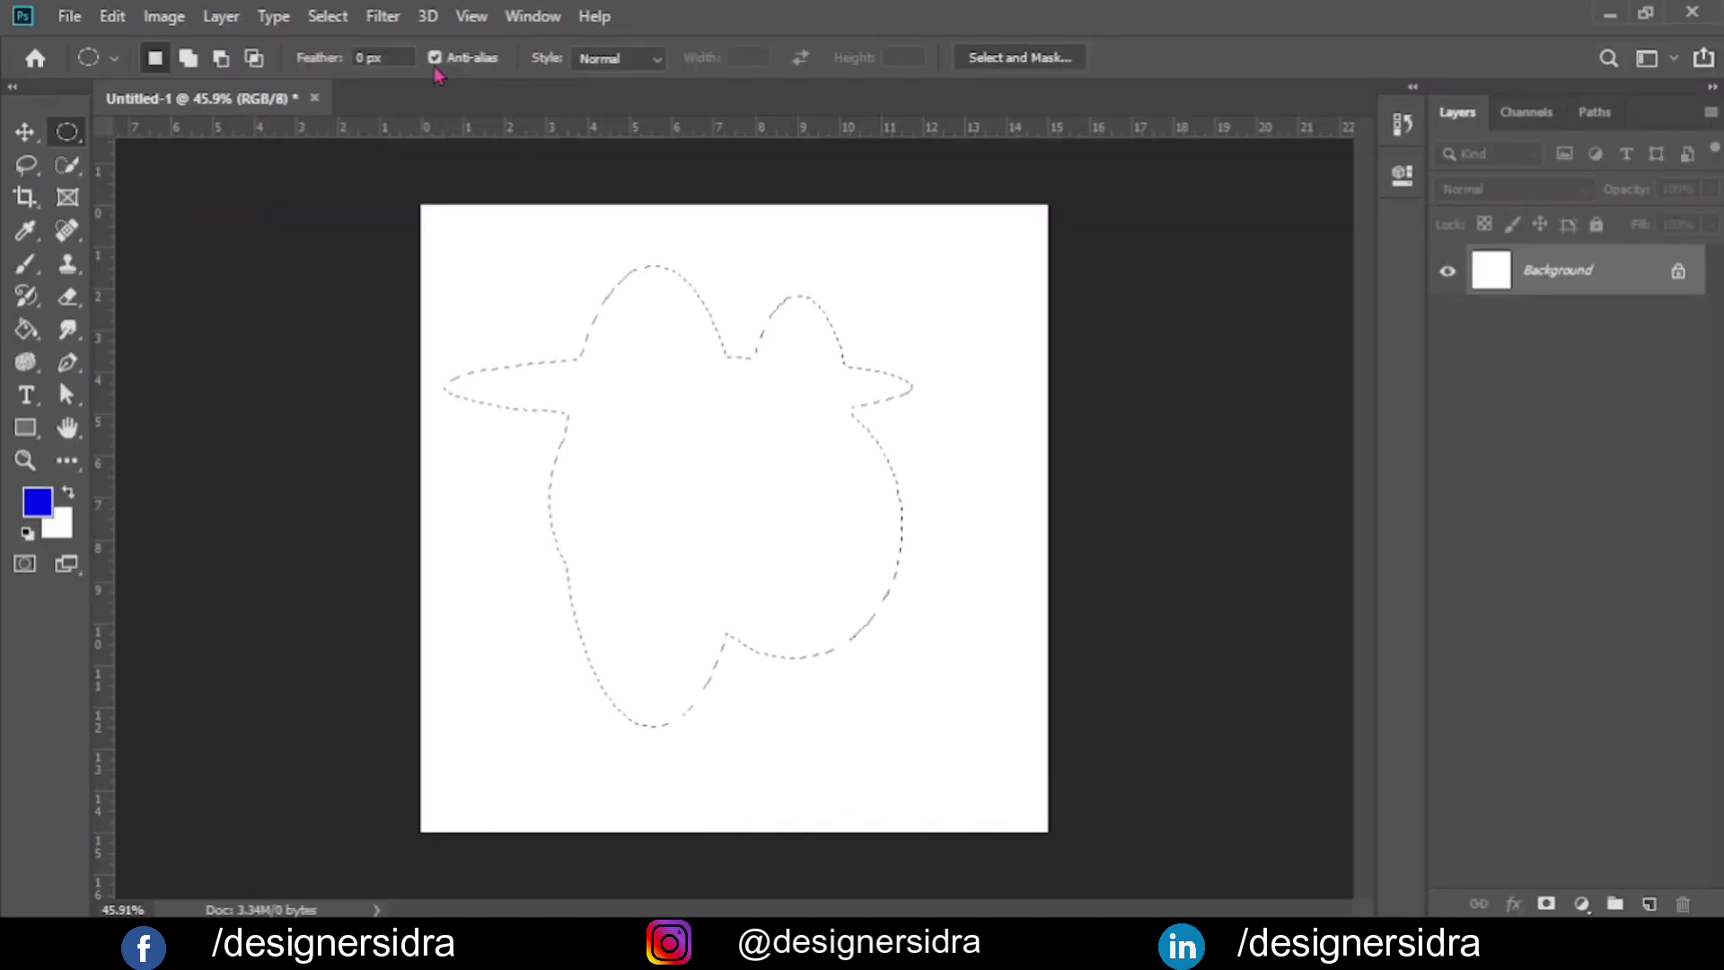
# On a new layer, fill a circular selection with blue and deselect it.
pyautogui.hotkey('ctrl', 'd')
pyautogui.hotkey('ctrl', 'shift', 'alt', 'n')
pyautogui.moveTo(598, 344); pyautogui.dragTo(854, 609)
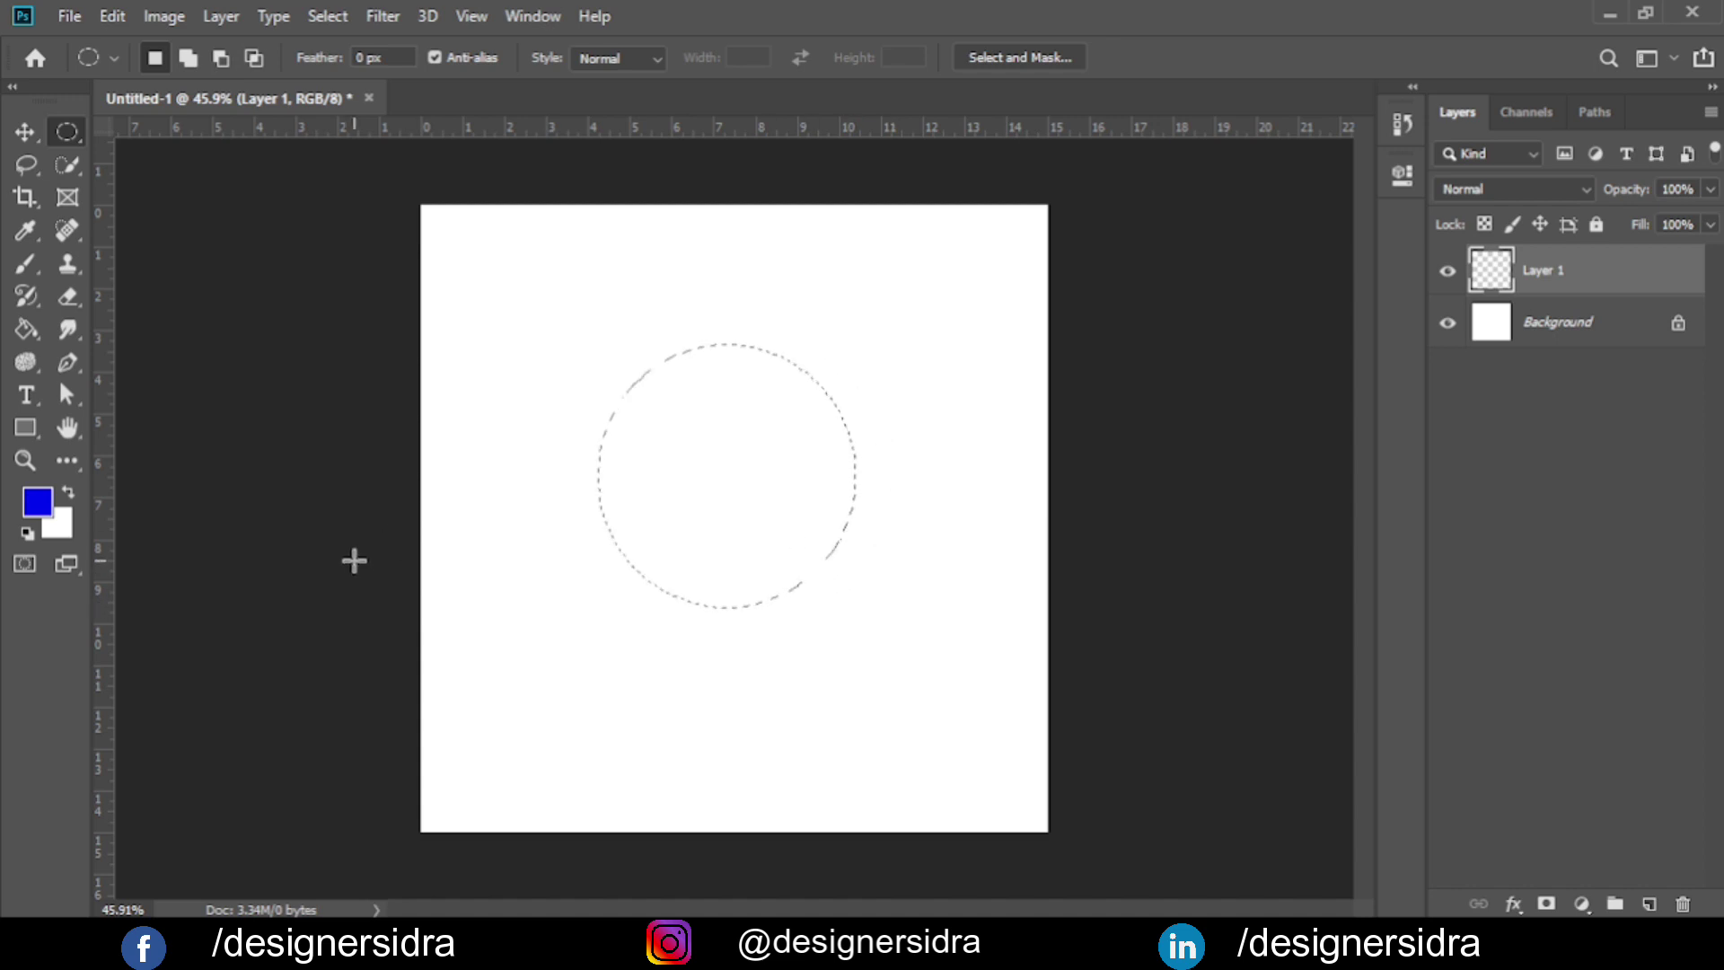
pyautogui.hotkey('alt', 'BackSpace')
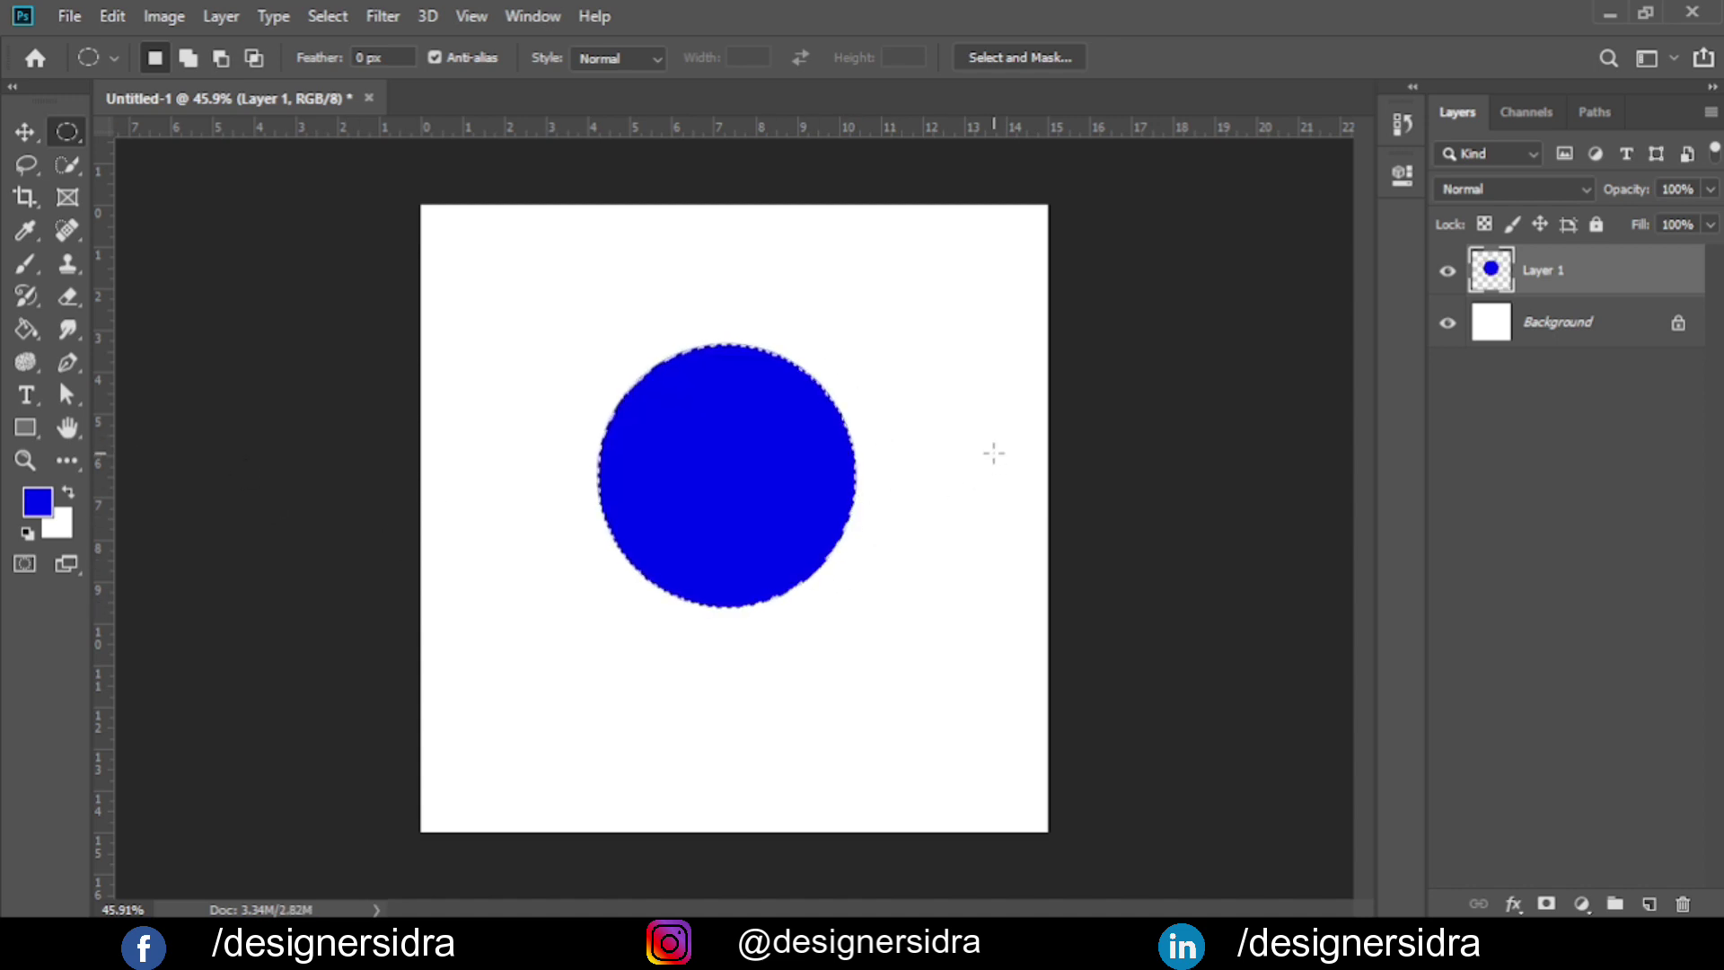
pyautogui.hotkey('ctrl', 'd')
# Move the blue circle up and left, then zoom in to inspect its smoothed edge.
pyautogui.press('v')
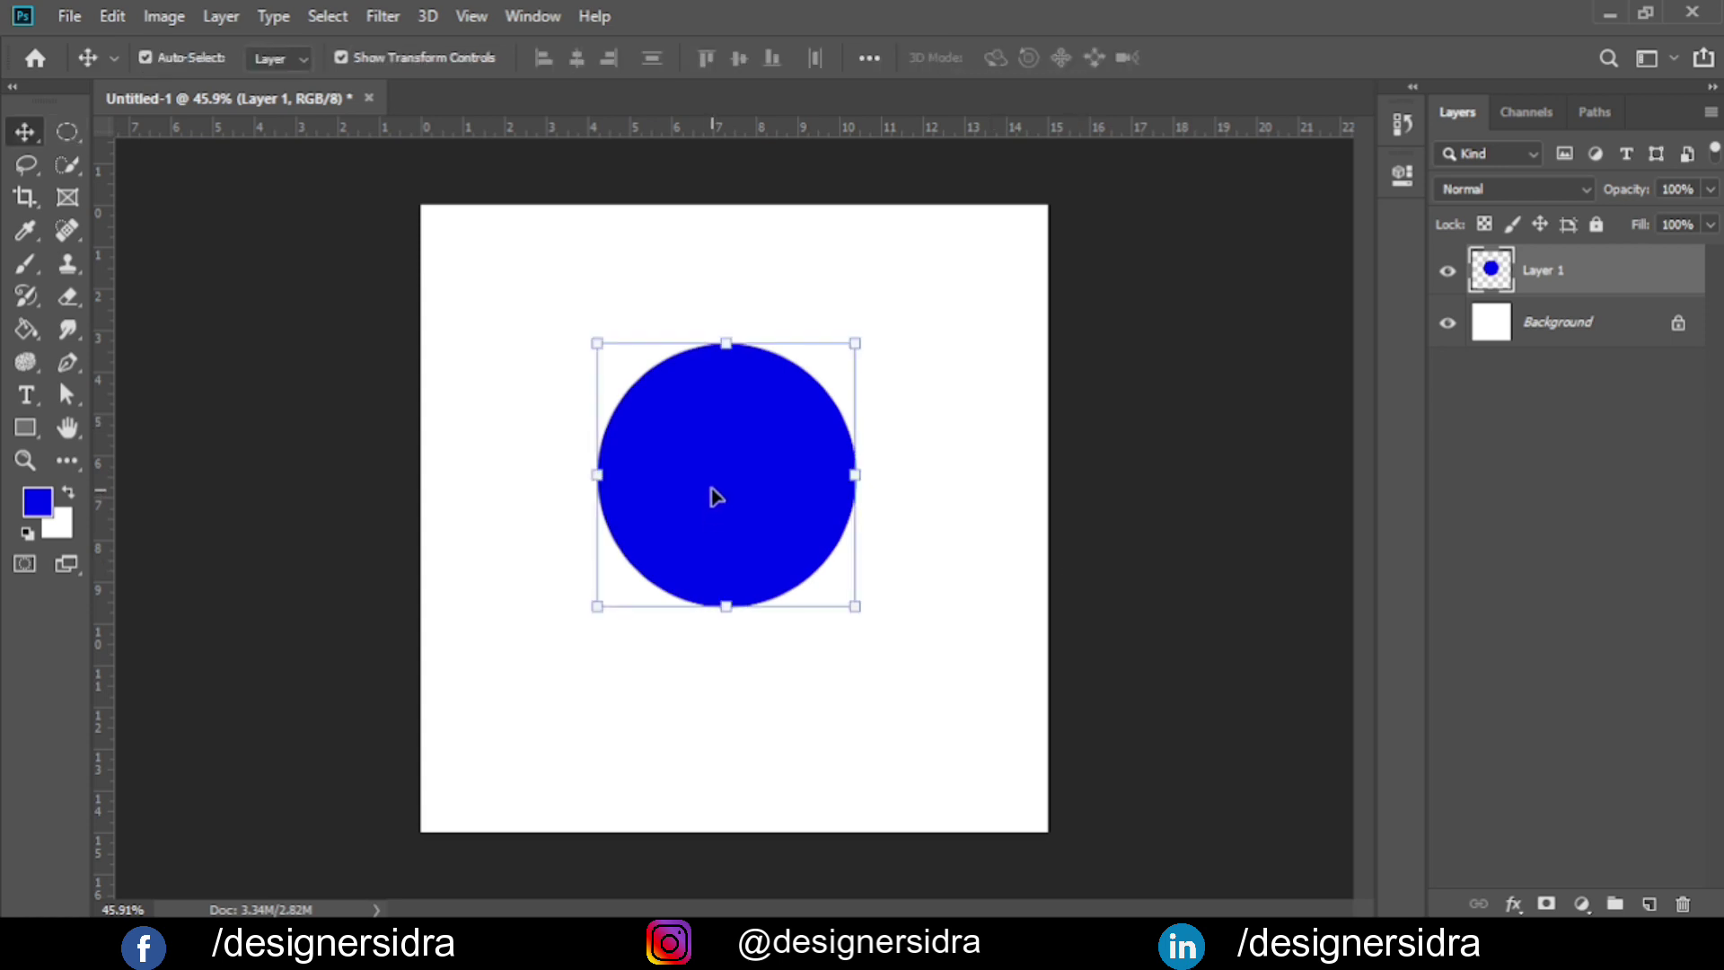
pyautogui.moveTo(753, 476); pyautogui.dragTo(607, 423)
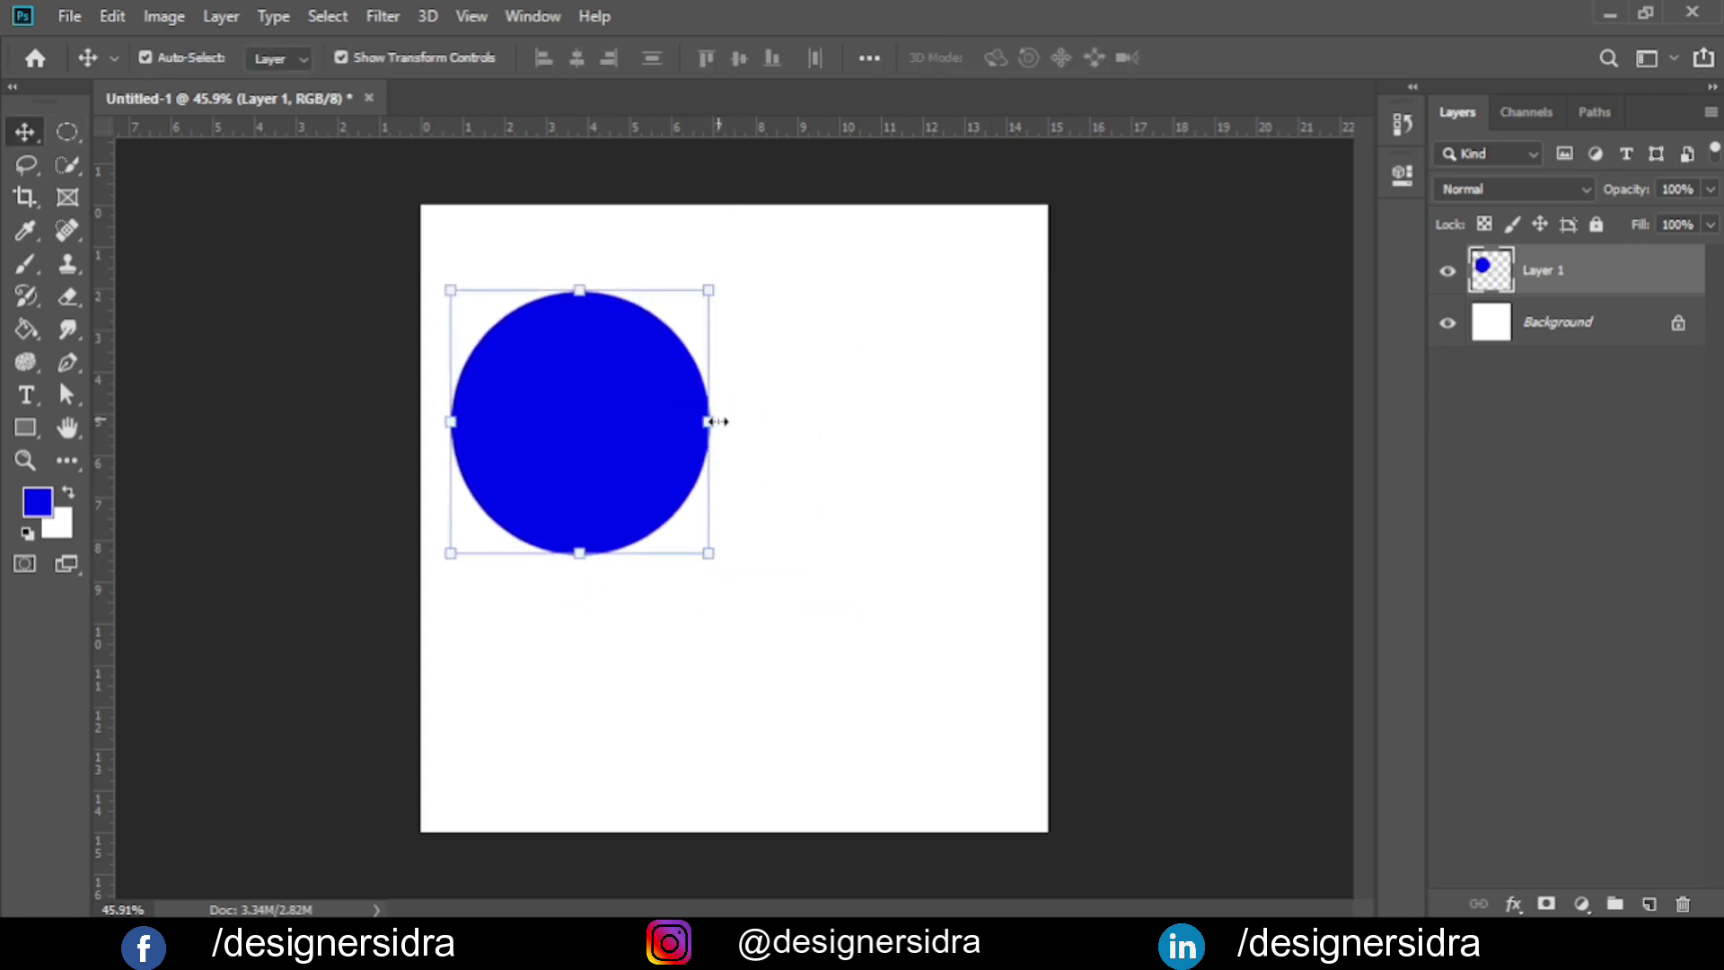
pyautogui.click(898, 422)
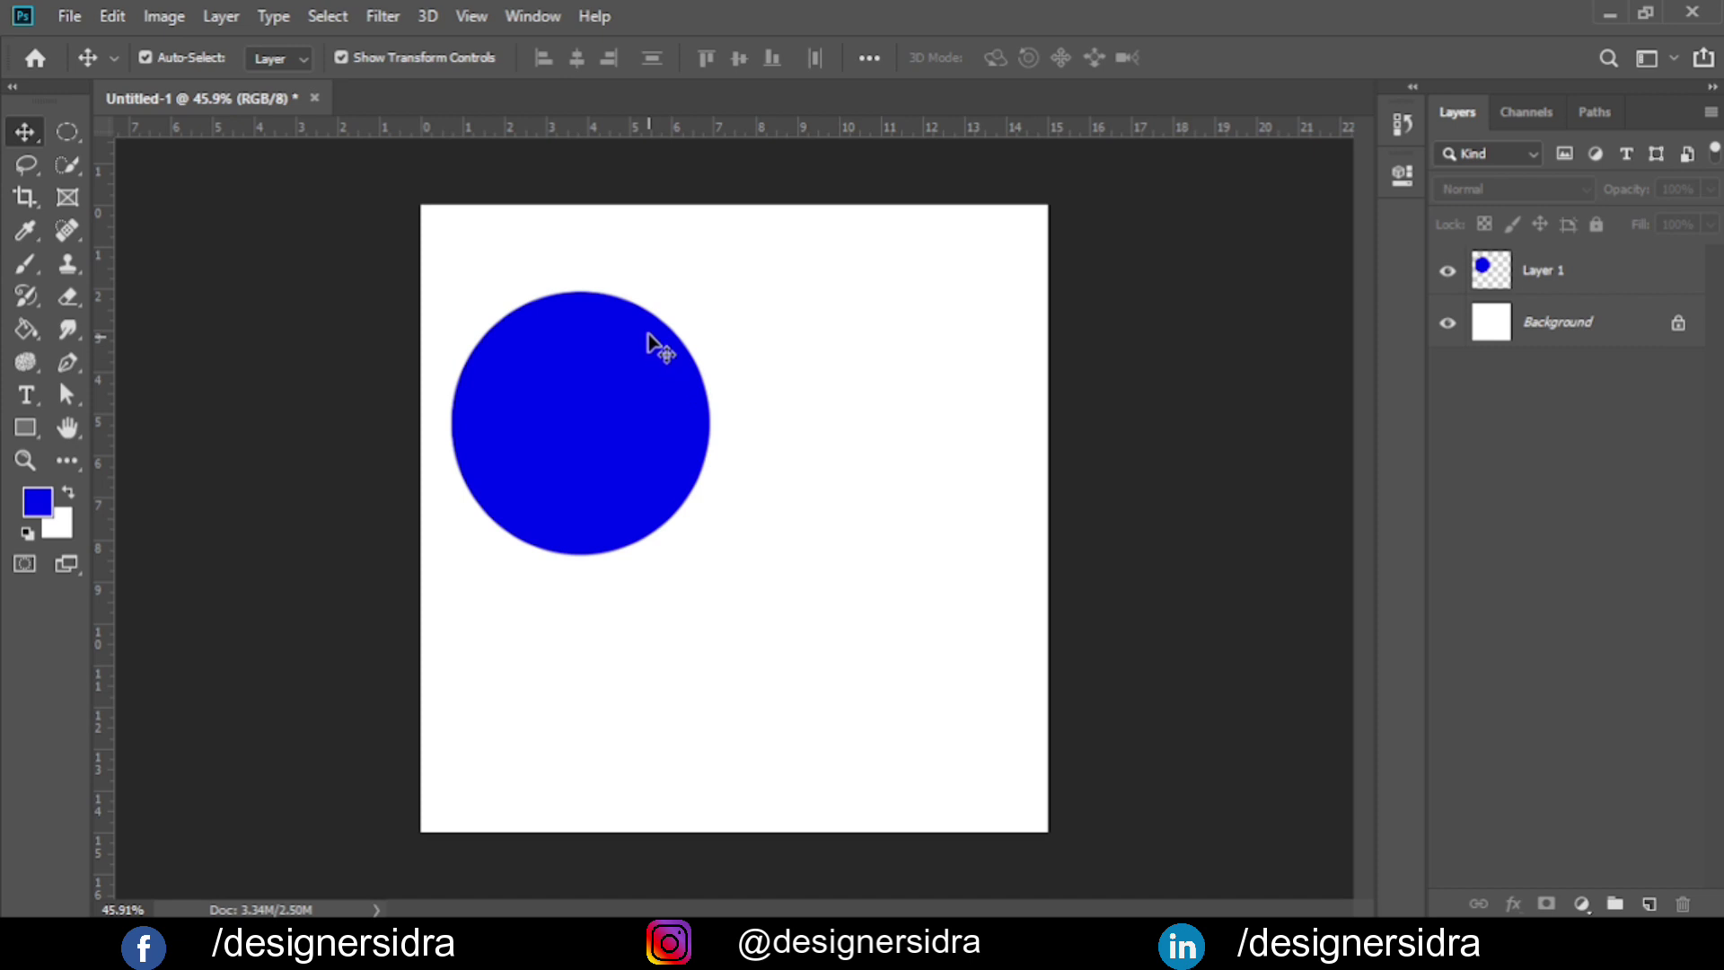
pyautogui.scroll(2, 642, 313)
pyautogui.scroll(2, 639, 322)
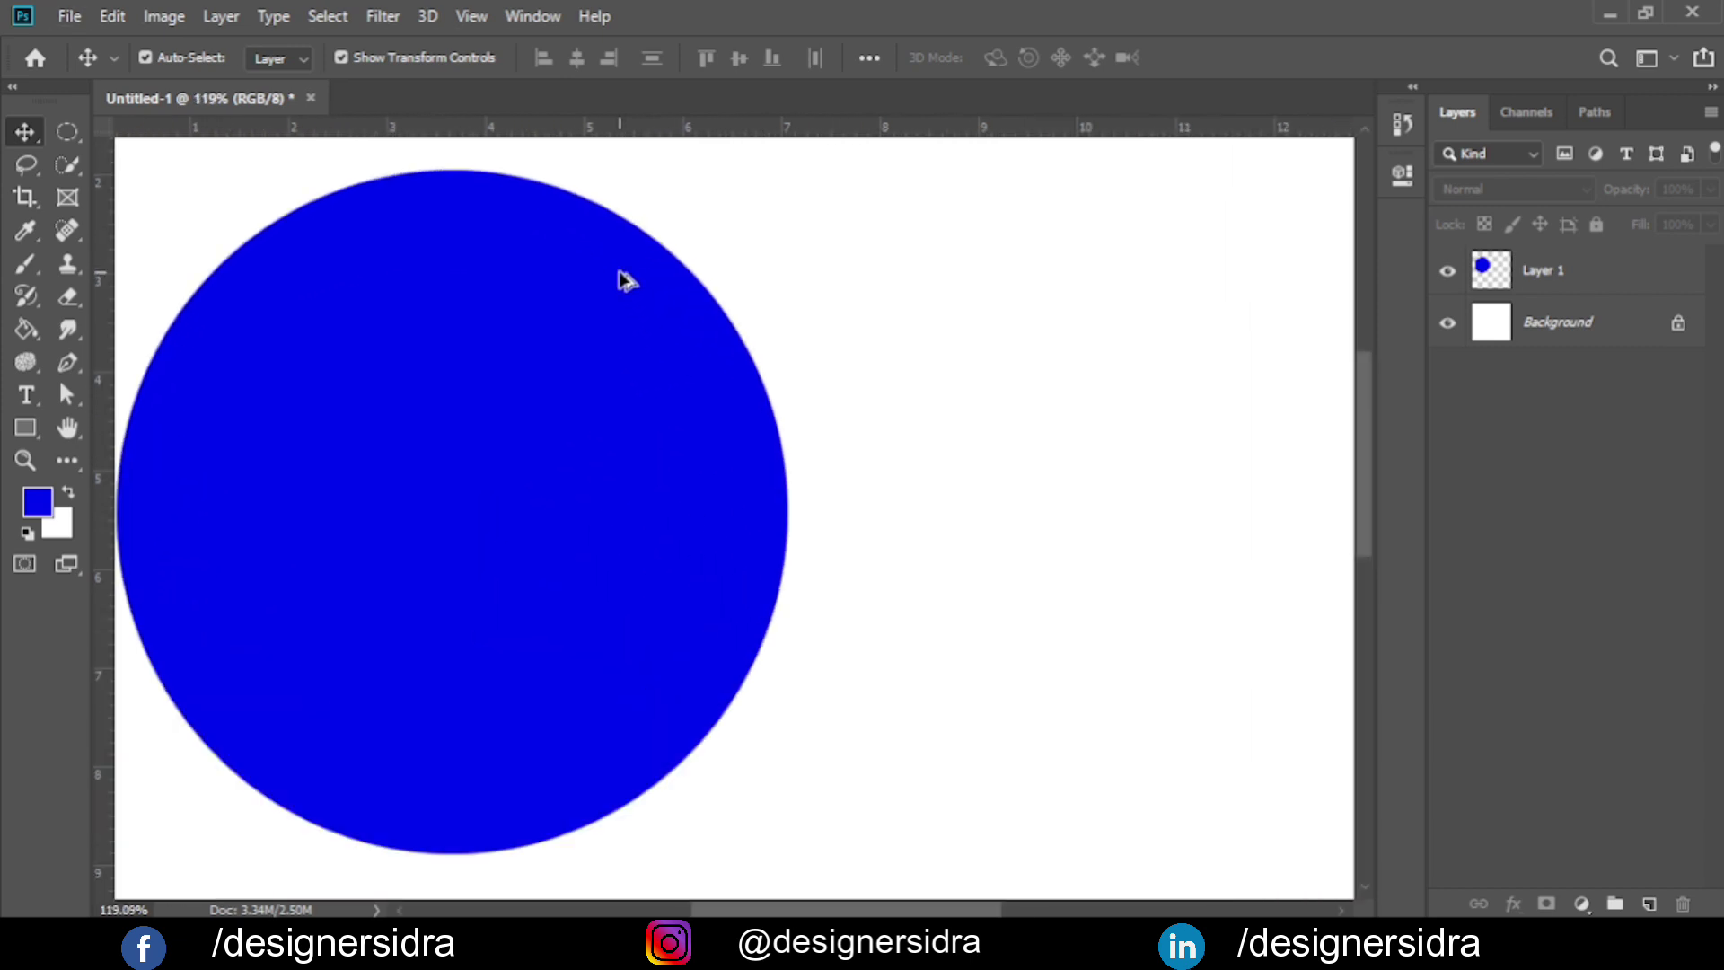
pyautogui.scroll(2, 626, 280)
pyautogui.scroll(1, 627, 279)
pyautogui.scroll(-1, 690, 358)
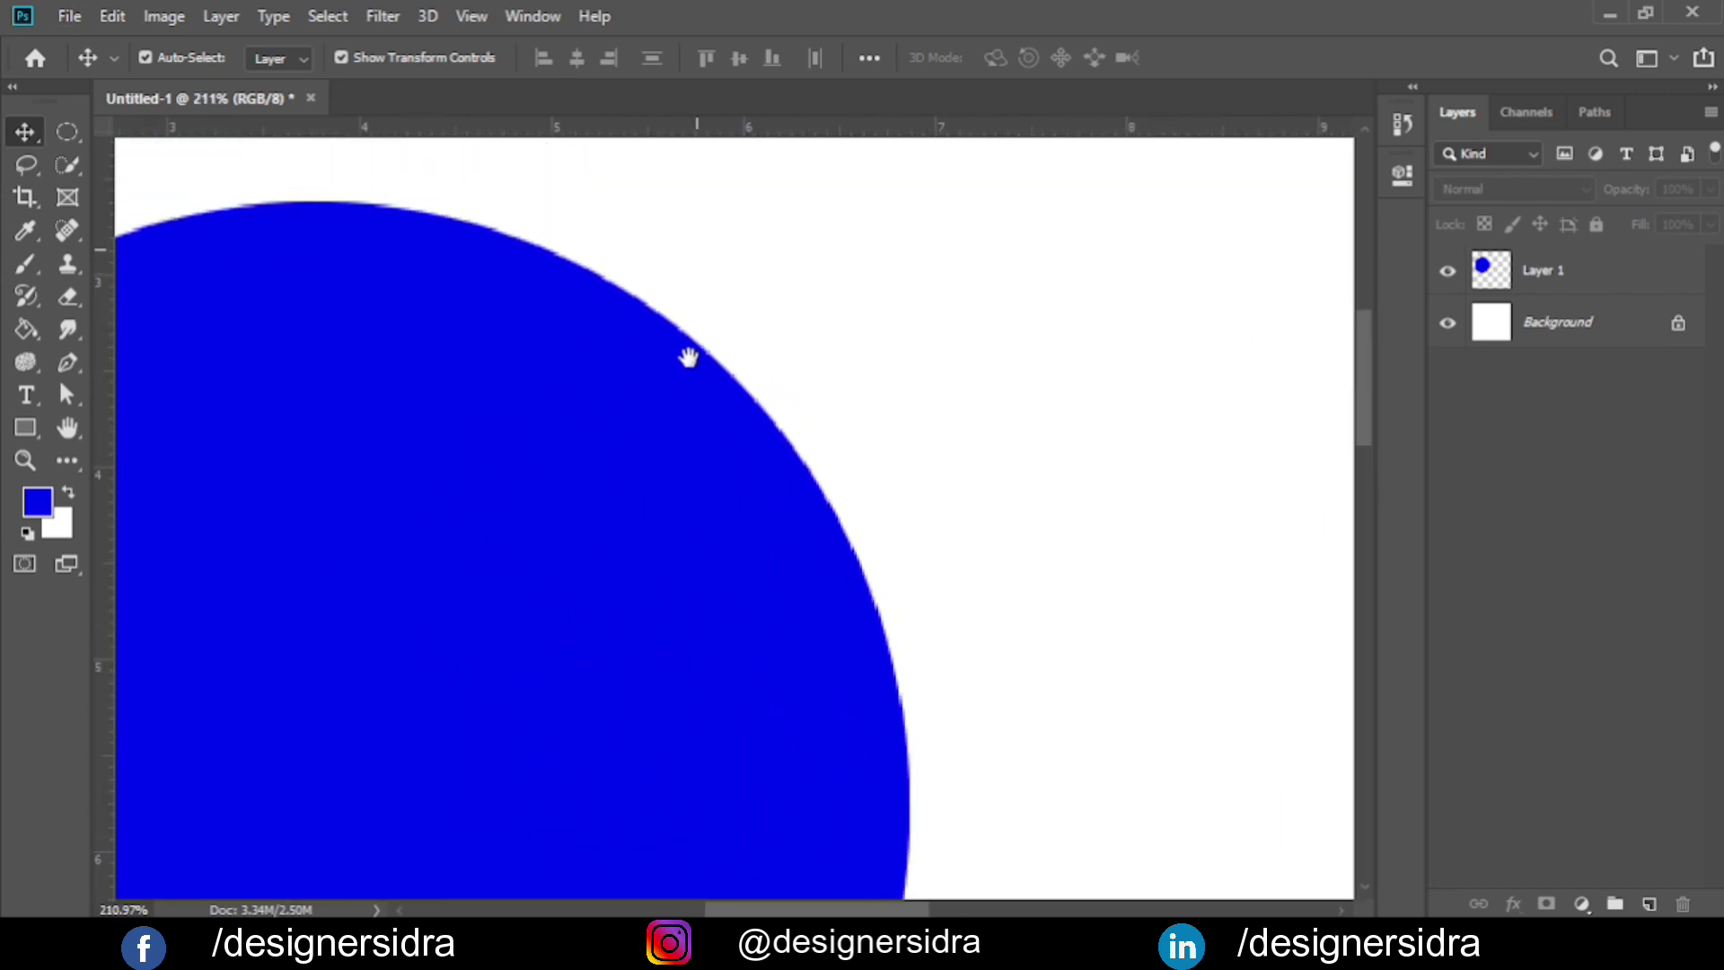
pyautogui.scroll(1, 670, 339)
pyautogui.scroll(3, 663, 320)
pyautogui.scroll(1, 703, 304)
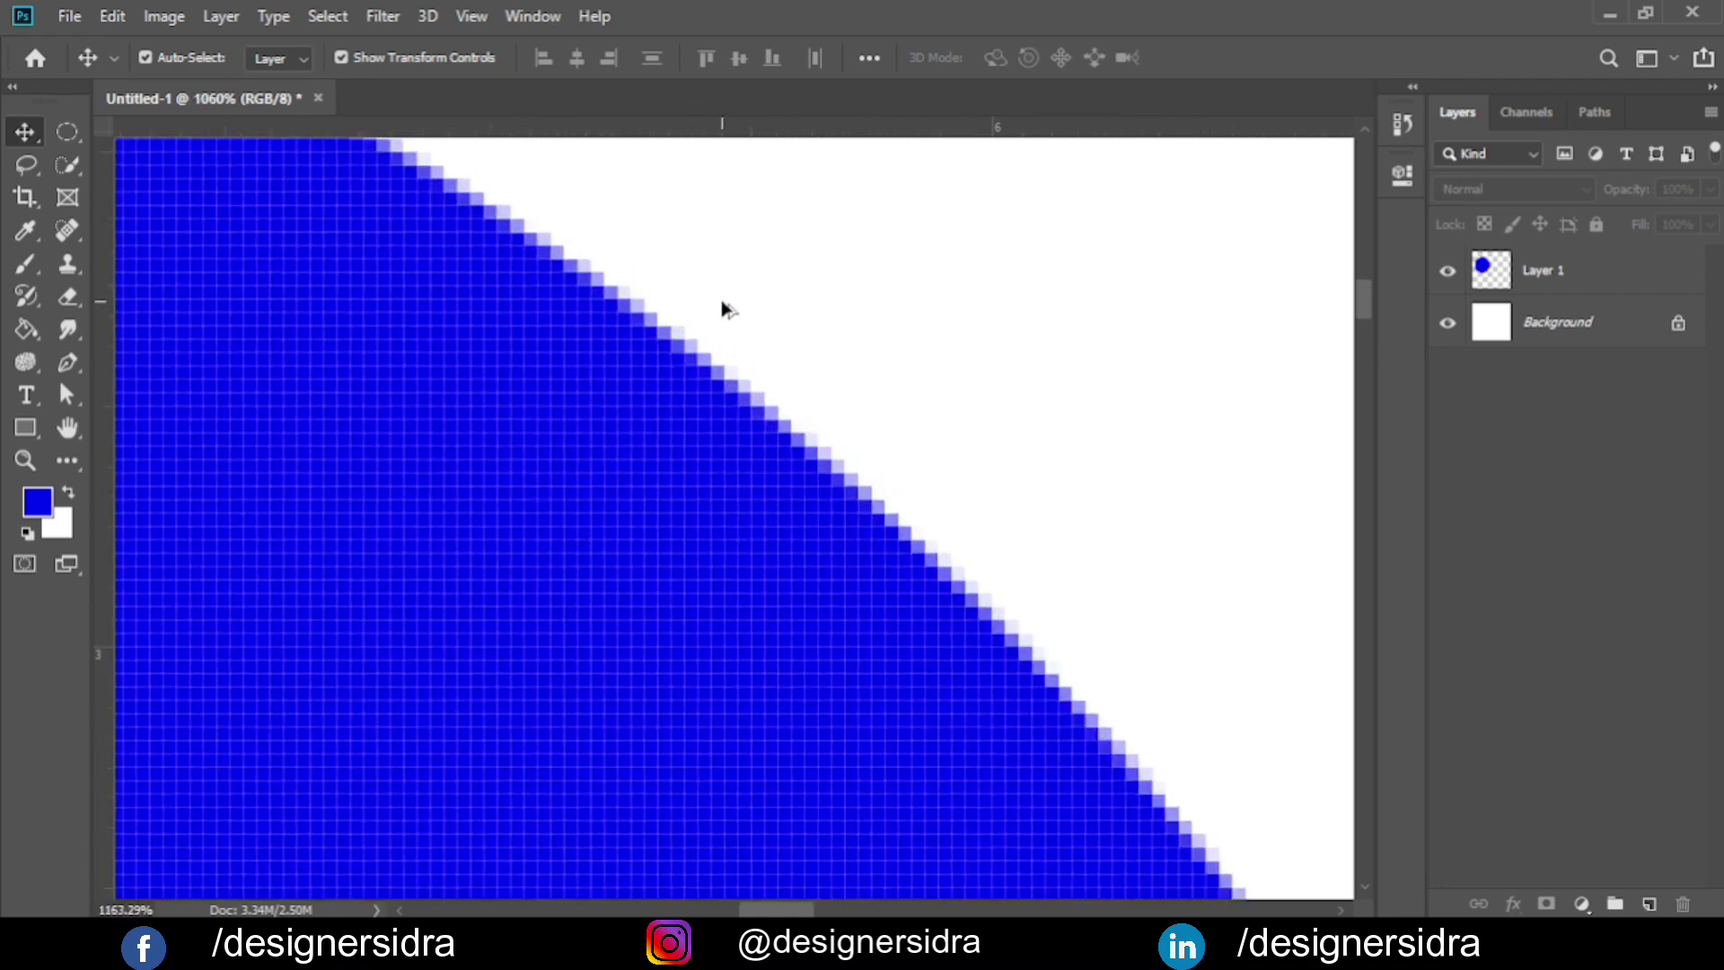
pyautogui.scroll(2, 724, 308)
pyautogui.scroll(2, 739, 334)
pyautogui.scroll(1, 623, 447)
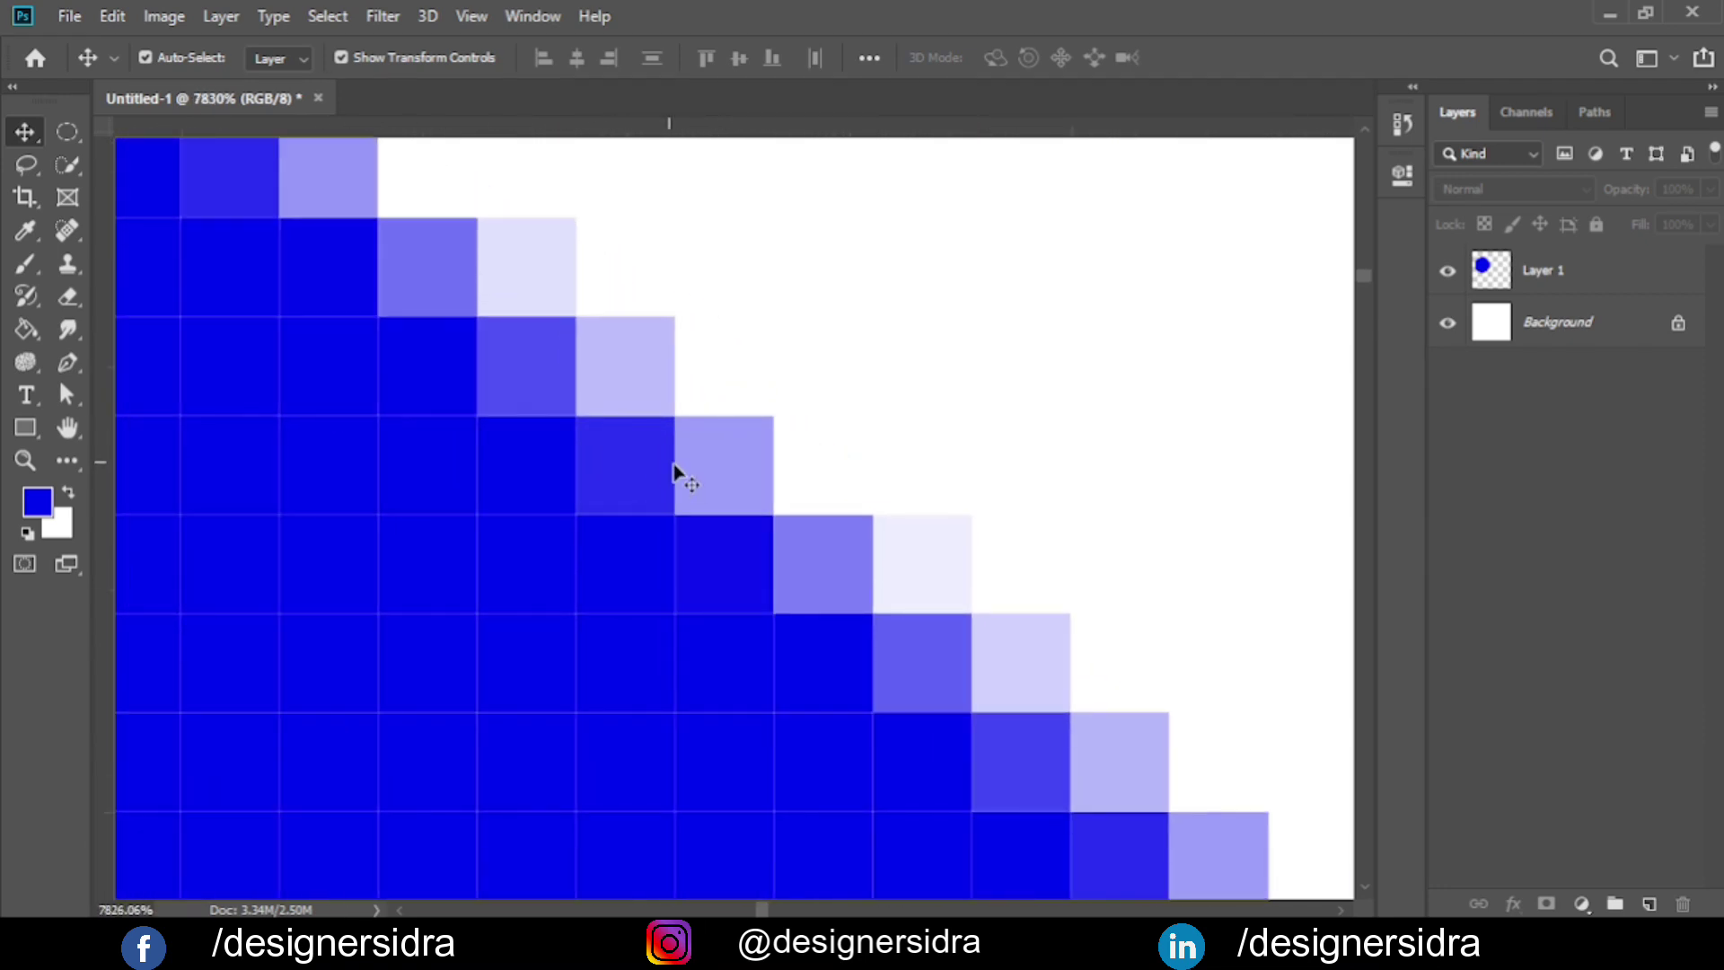
pyautogui.scroll(2, 681, 474)
pyautogui.scroll(-1, 781, 483)
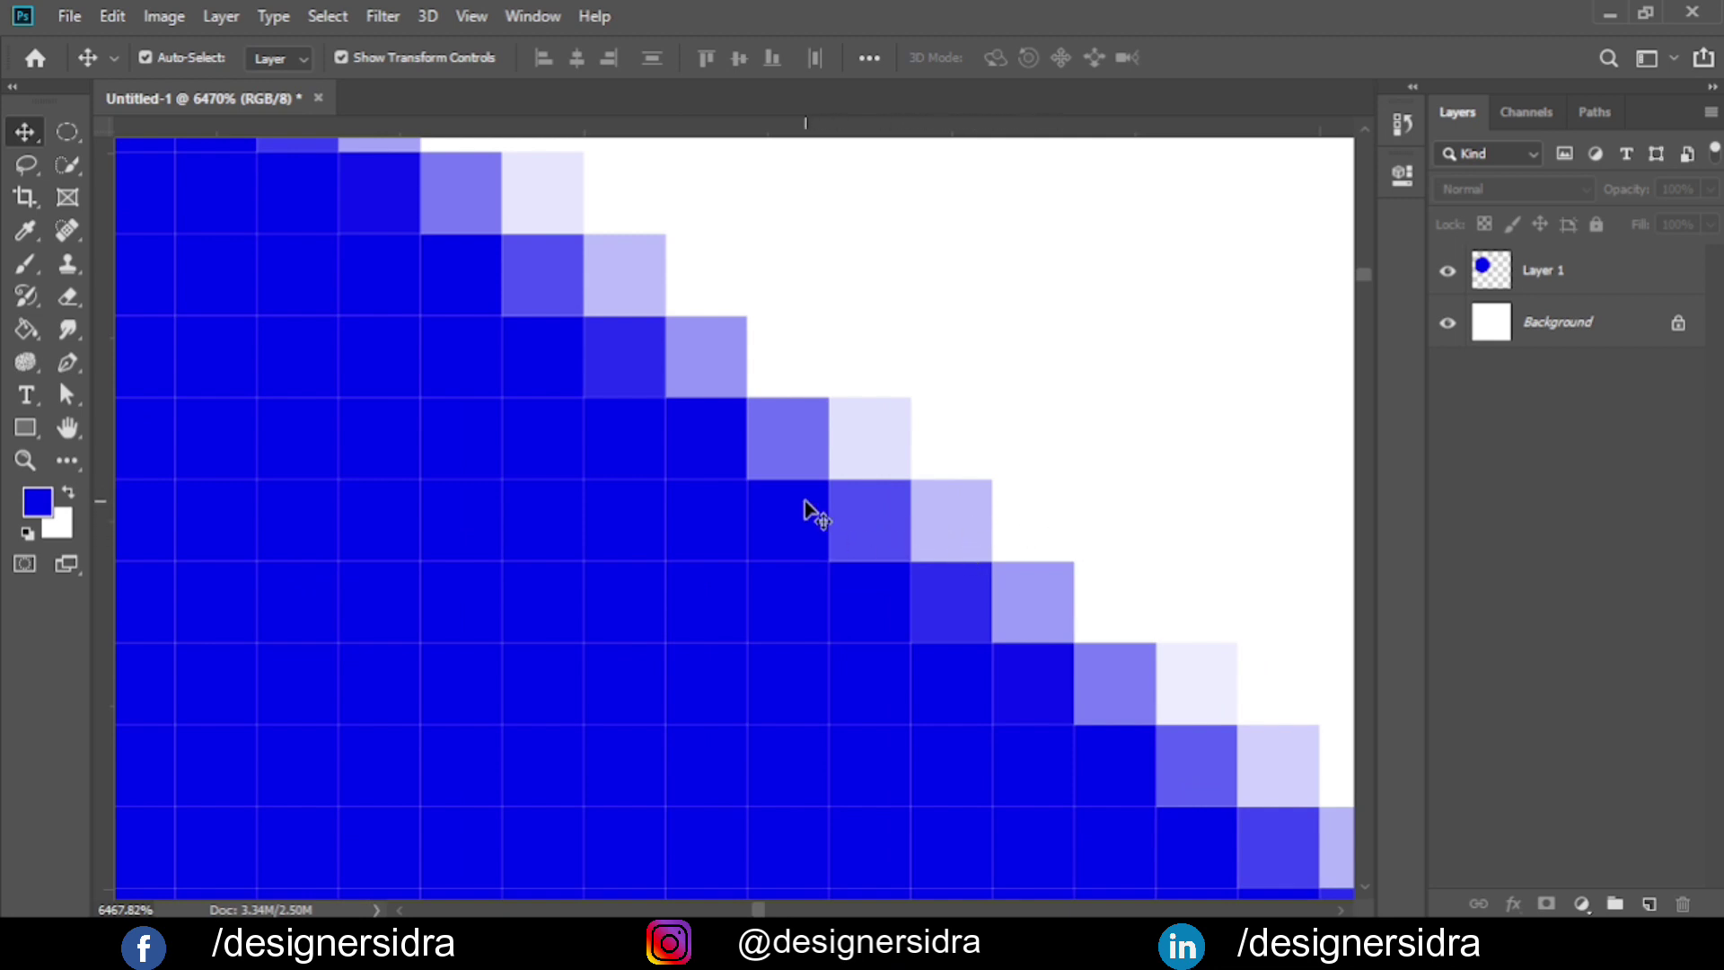
pyautogui.scroll(-3, 985, 474)
pyautogui.scroll(-2, 985, 473)
pyautogui.scroll(-1, 986, 473)
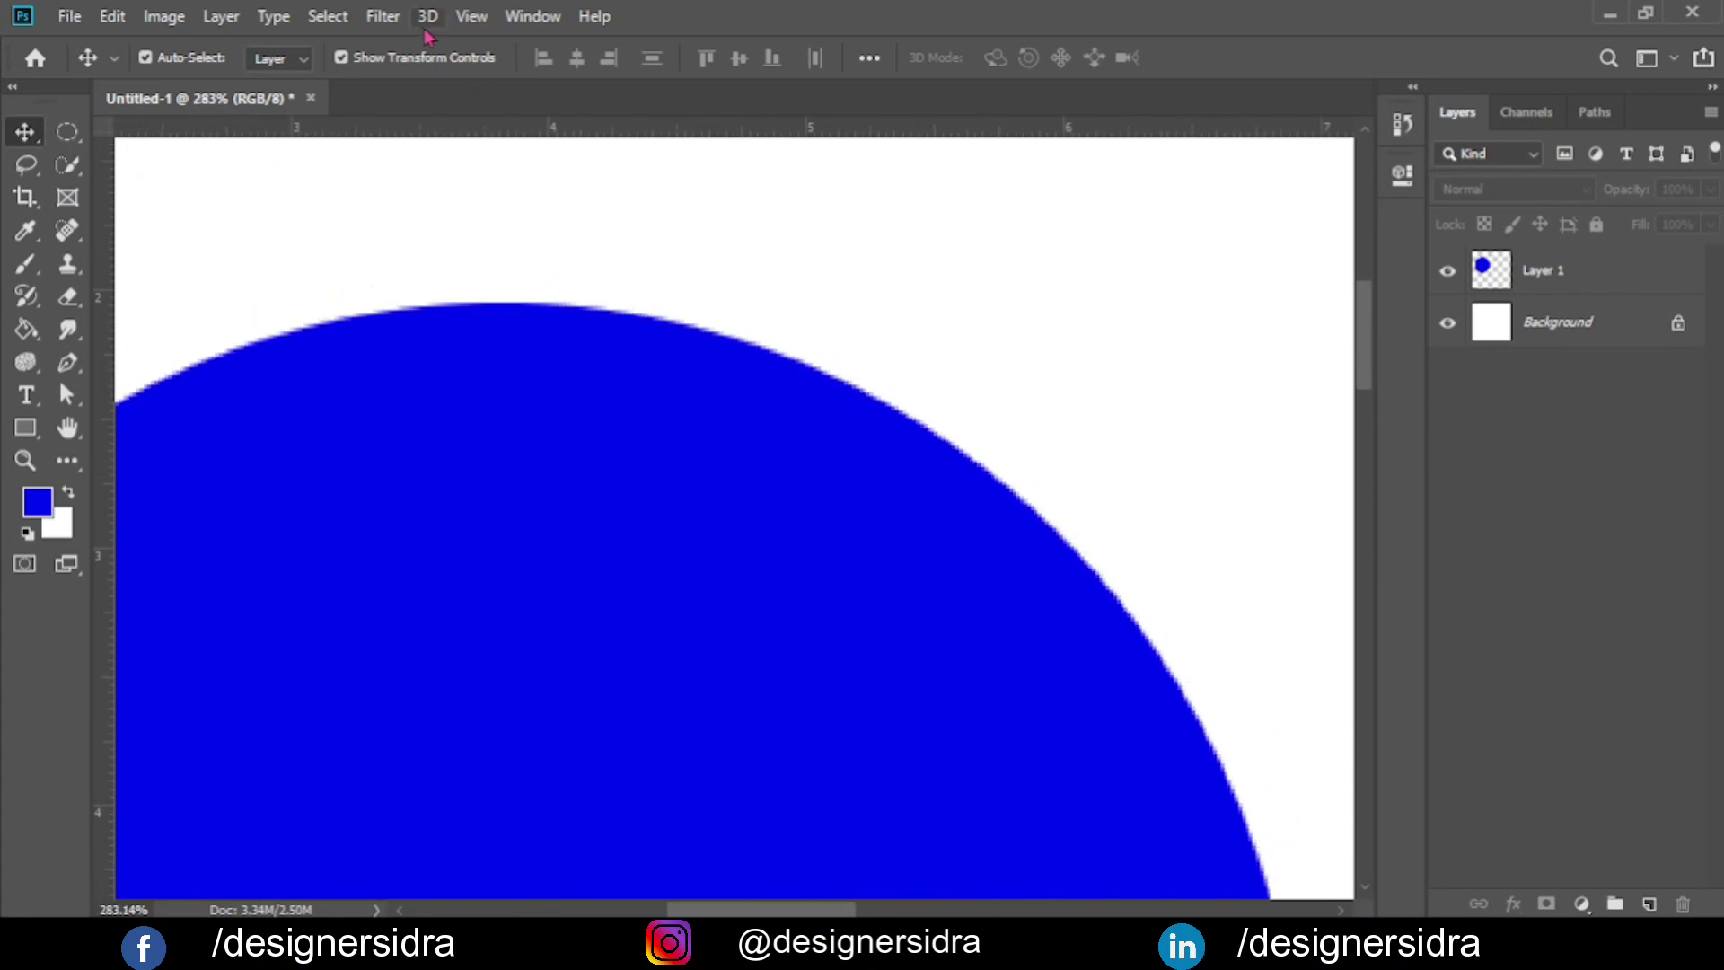
# Use the Elliptical Marquee with Anti-alias turned off.
pyautogui.click(67, 133)
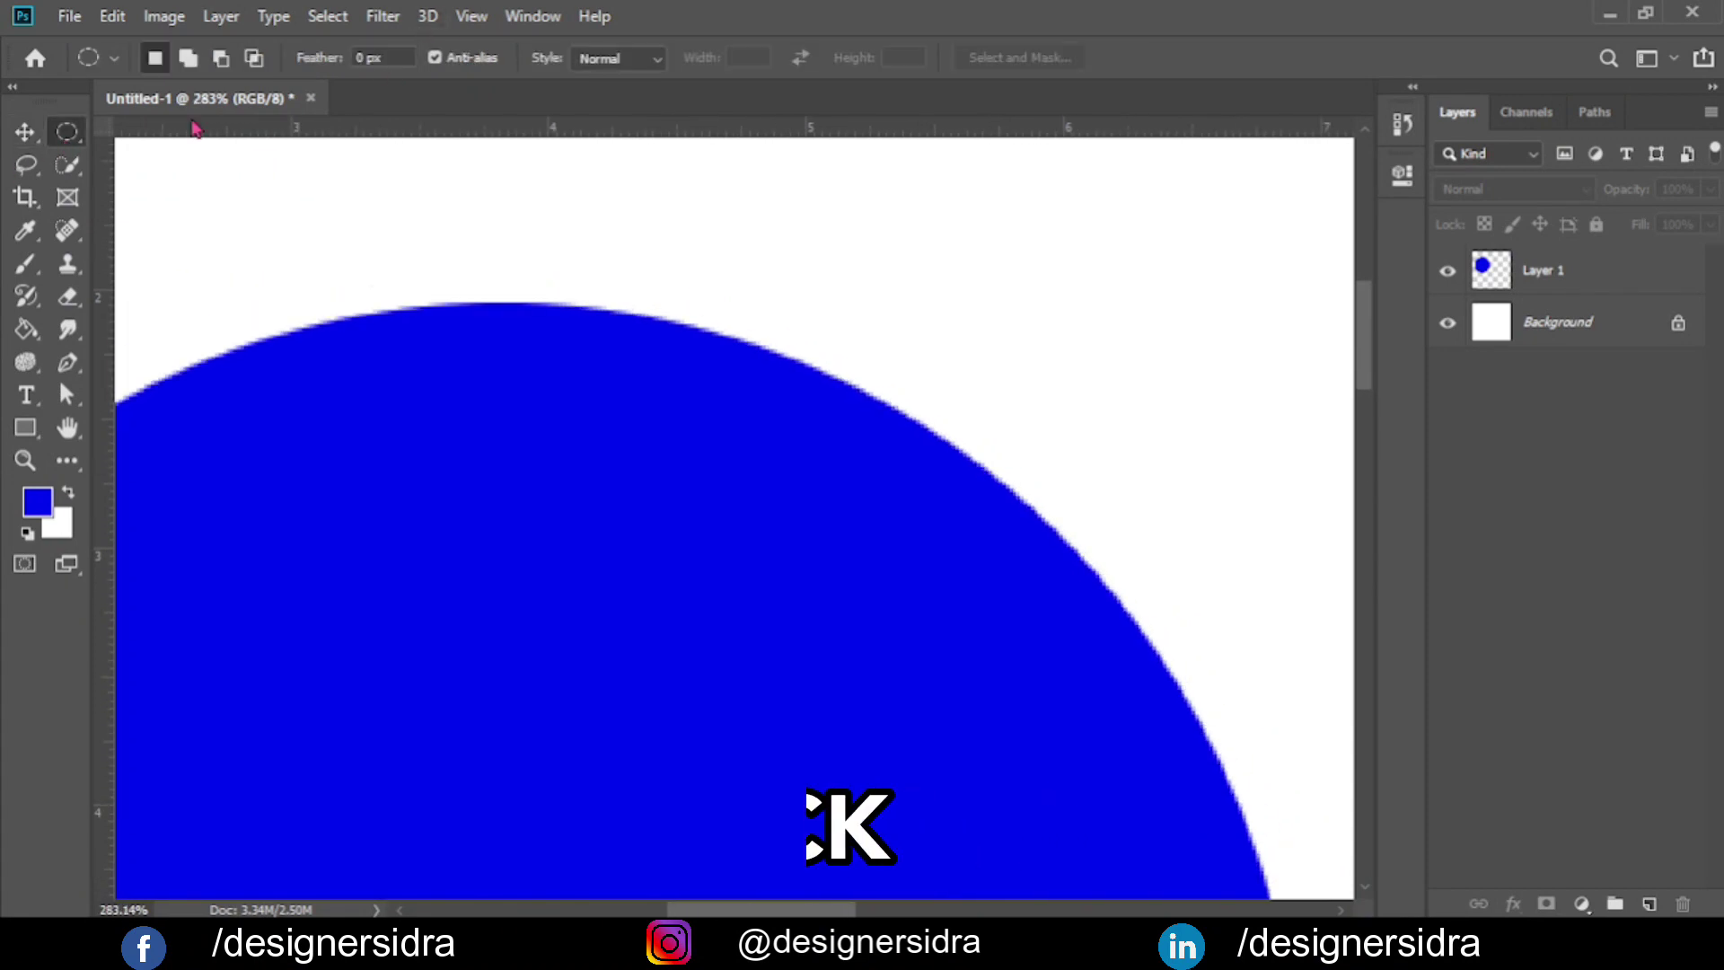
pyautogui.scroll(-2, 555, 248)
pyautogui.scroll(-2, 641, 253)
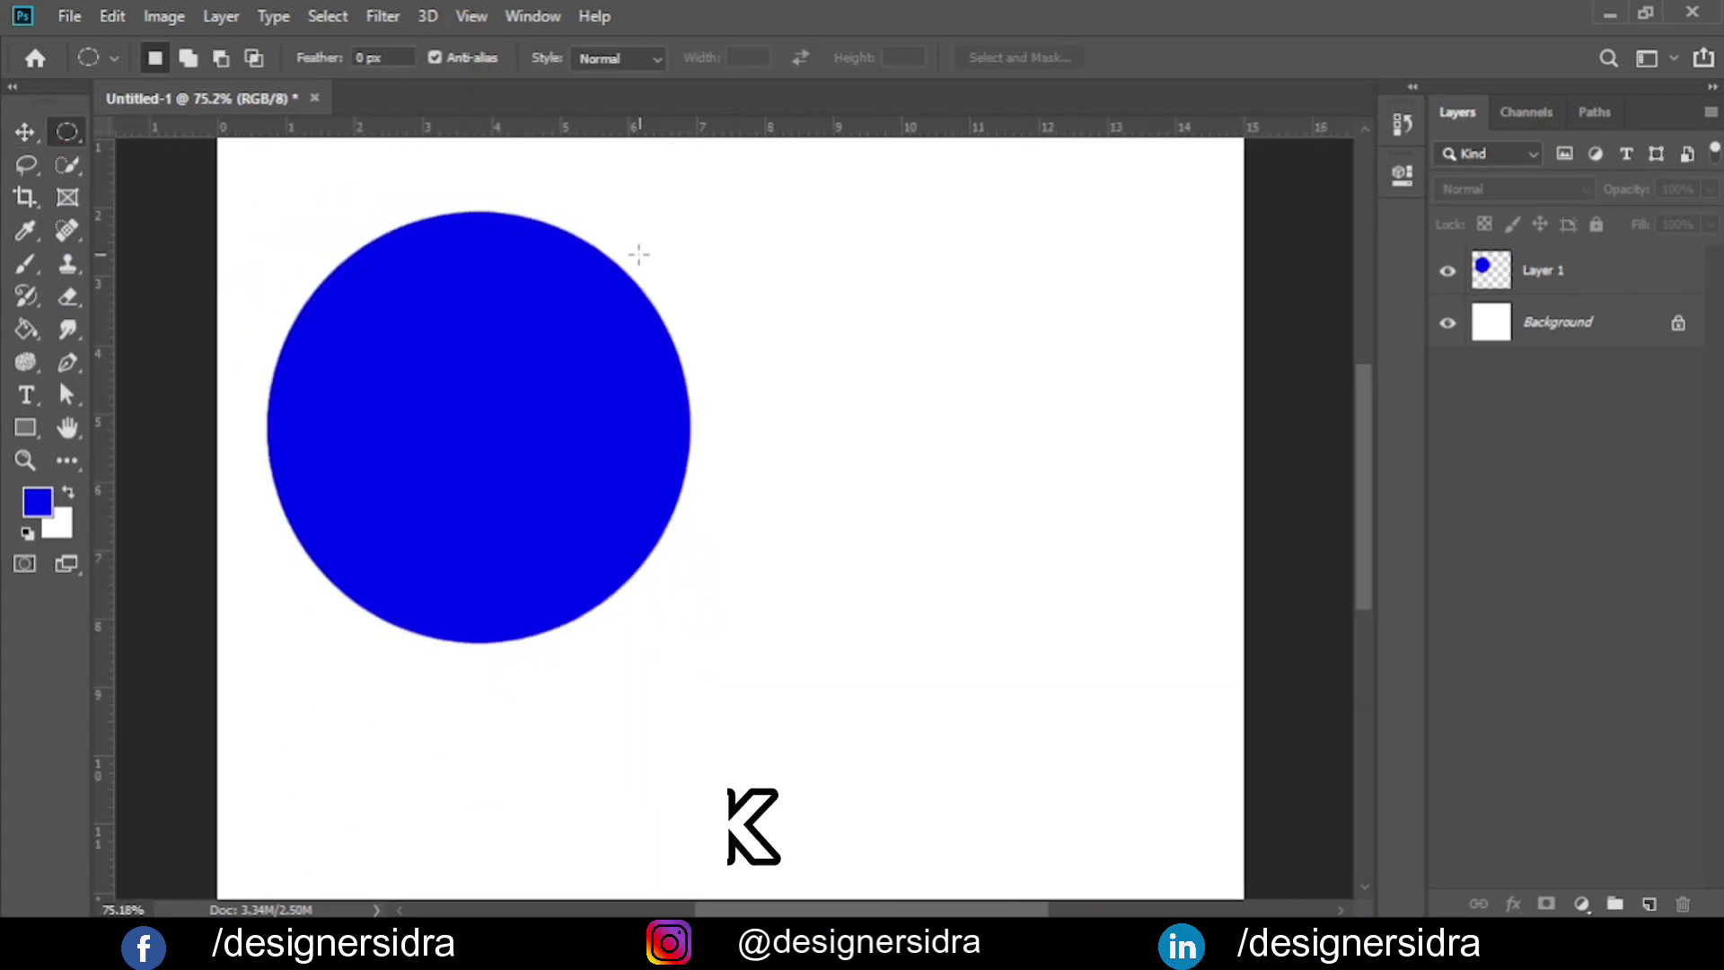
pyautogui.click(434, 58)
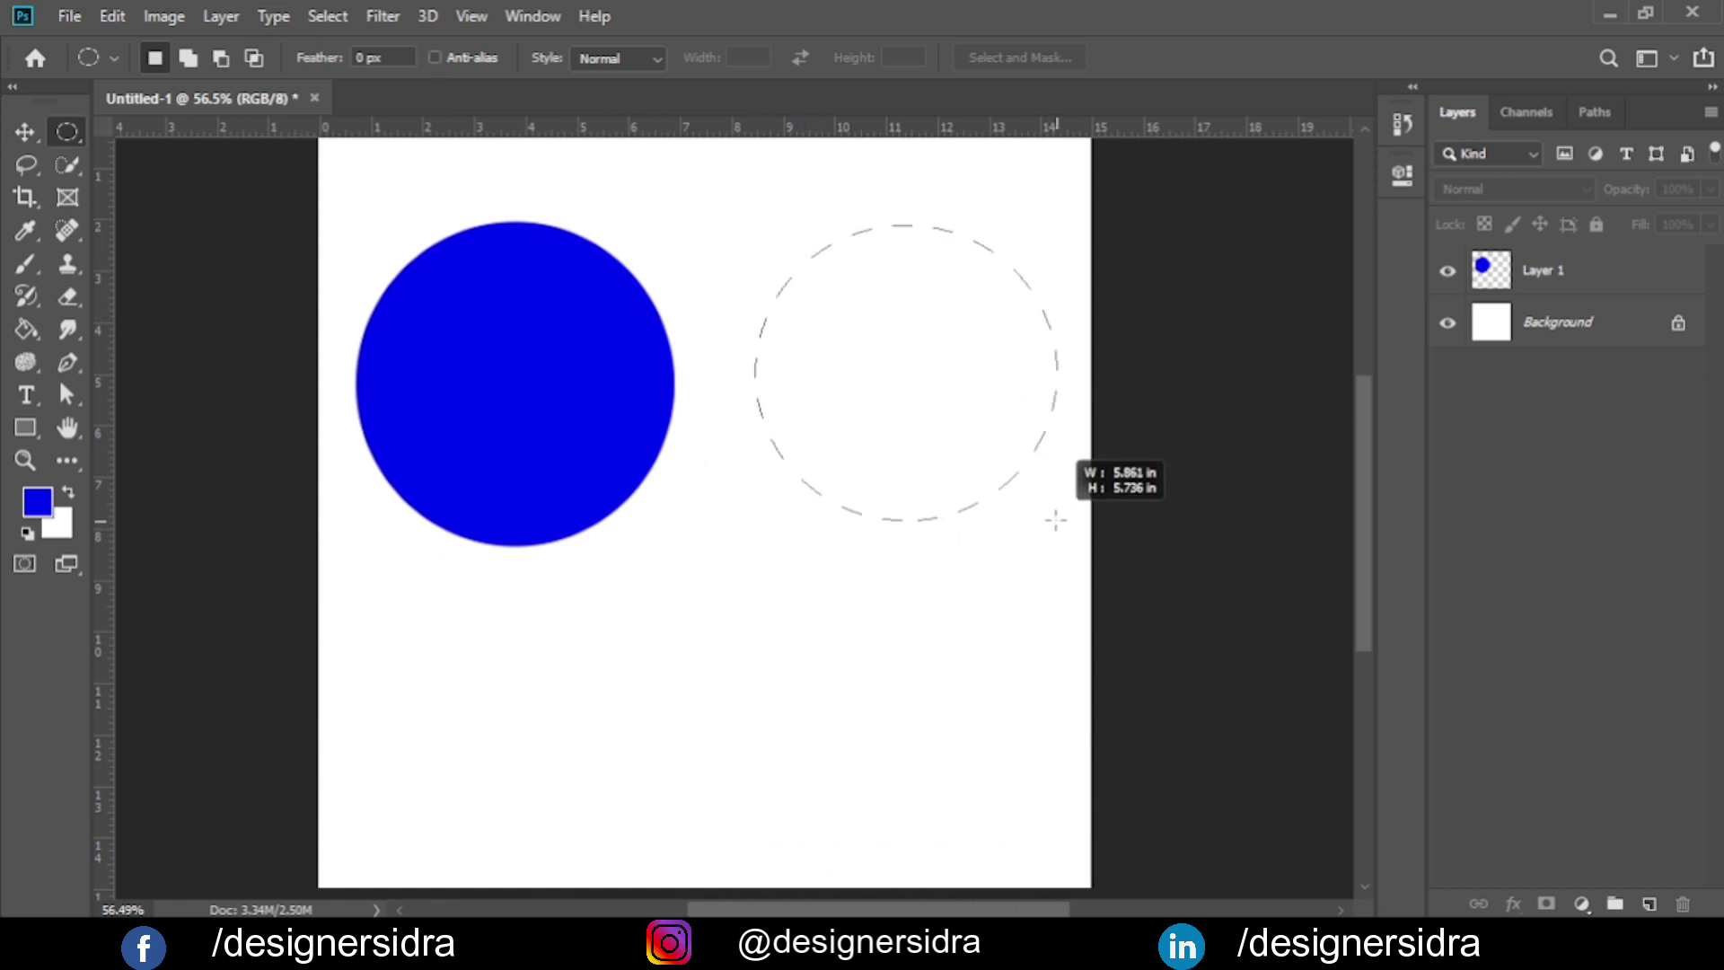
pyautogui.moveTo(756, 227); pyautogui.dragTo(1059, 537)
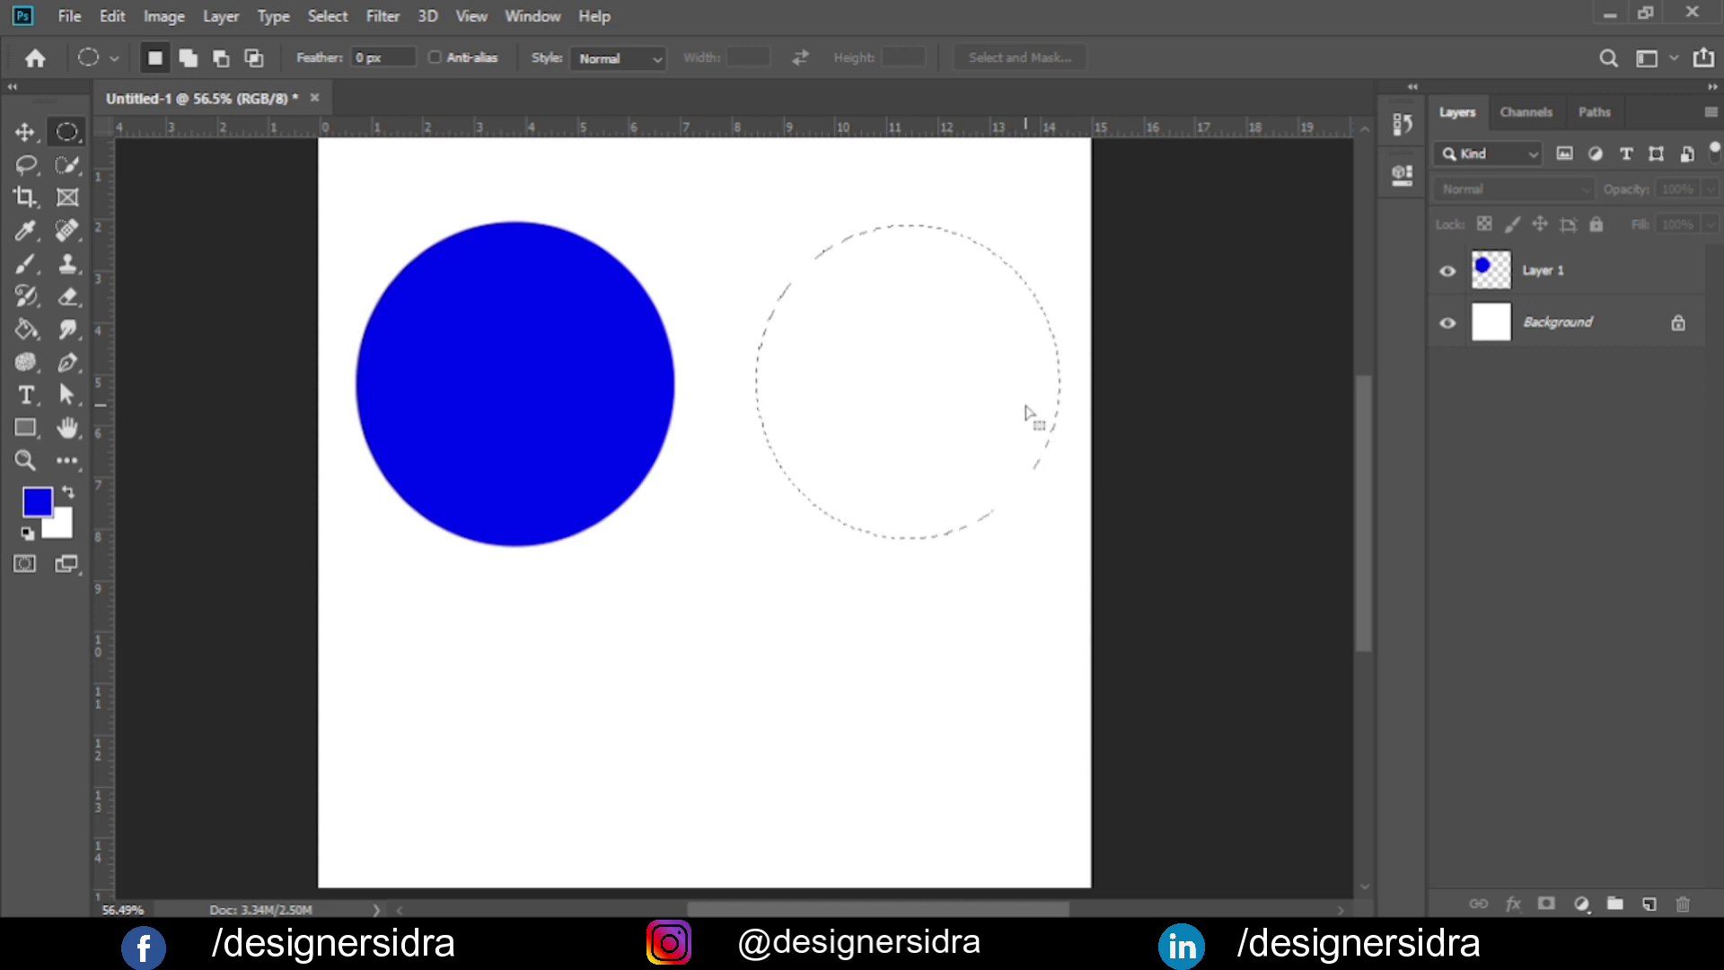
pyautogui.hotkey('ctrl', 'z')
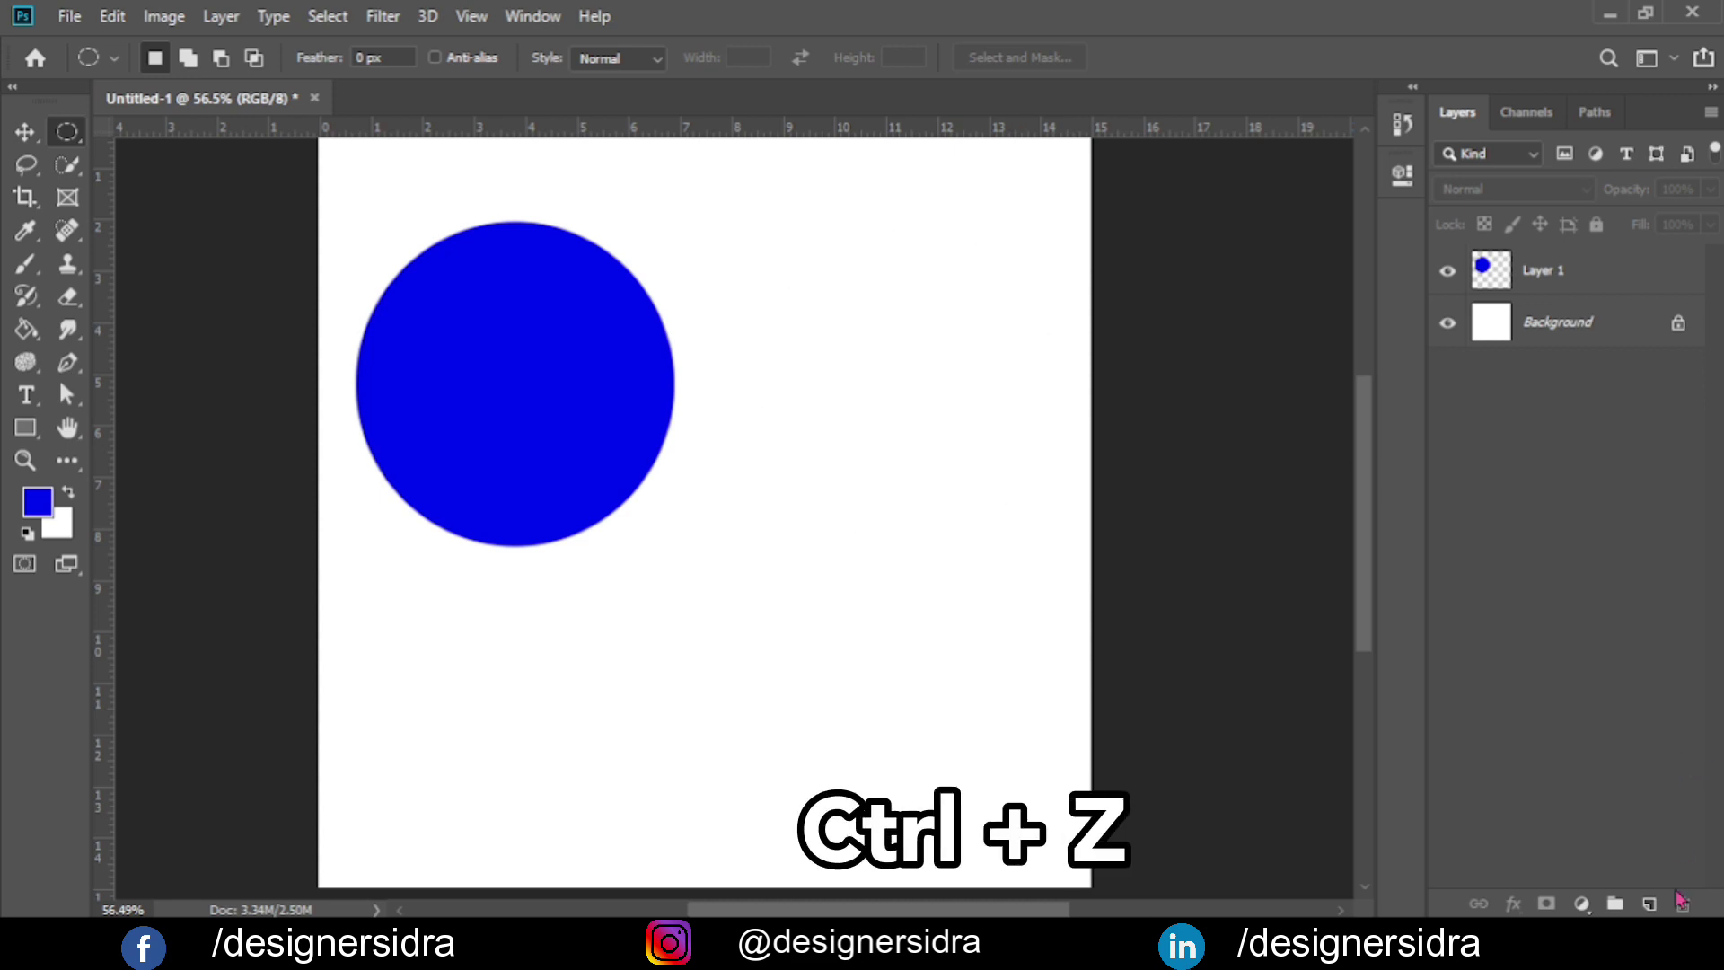
# On new Layer 2, fill a blue circle to the right of the first and deselect.
pyautogui.click(1649, 903)
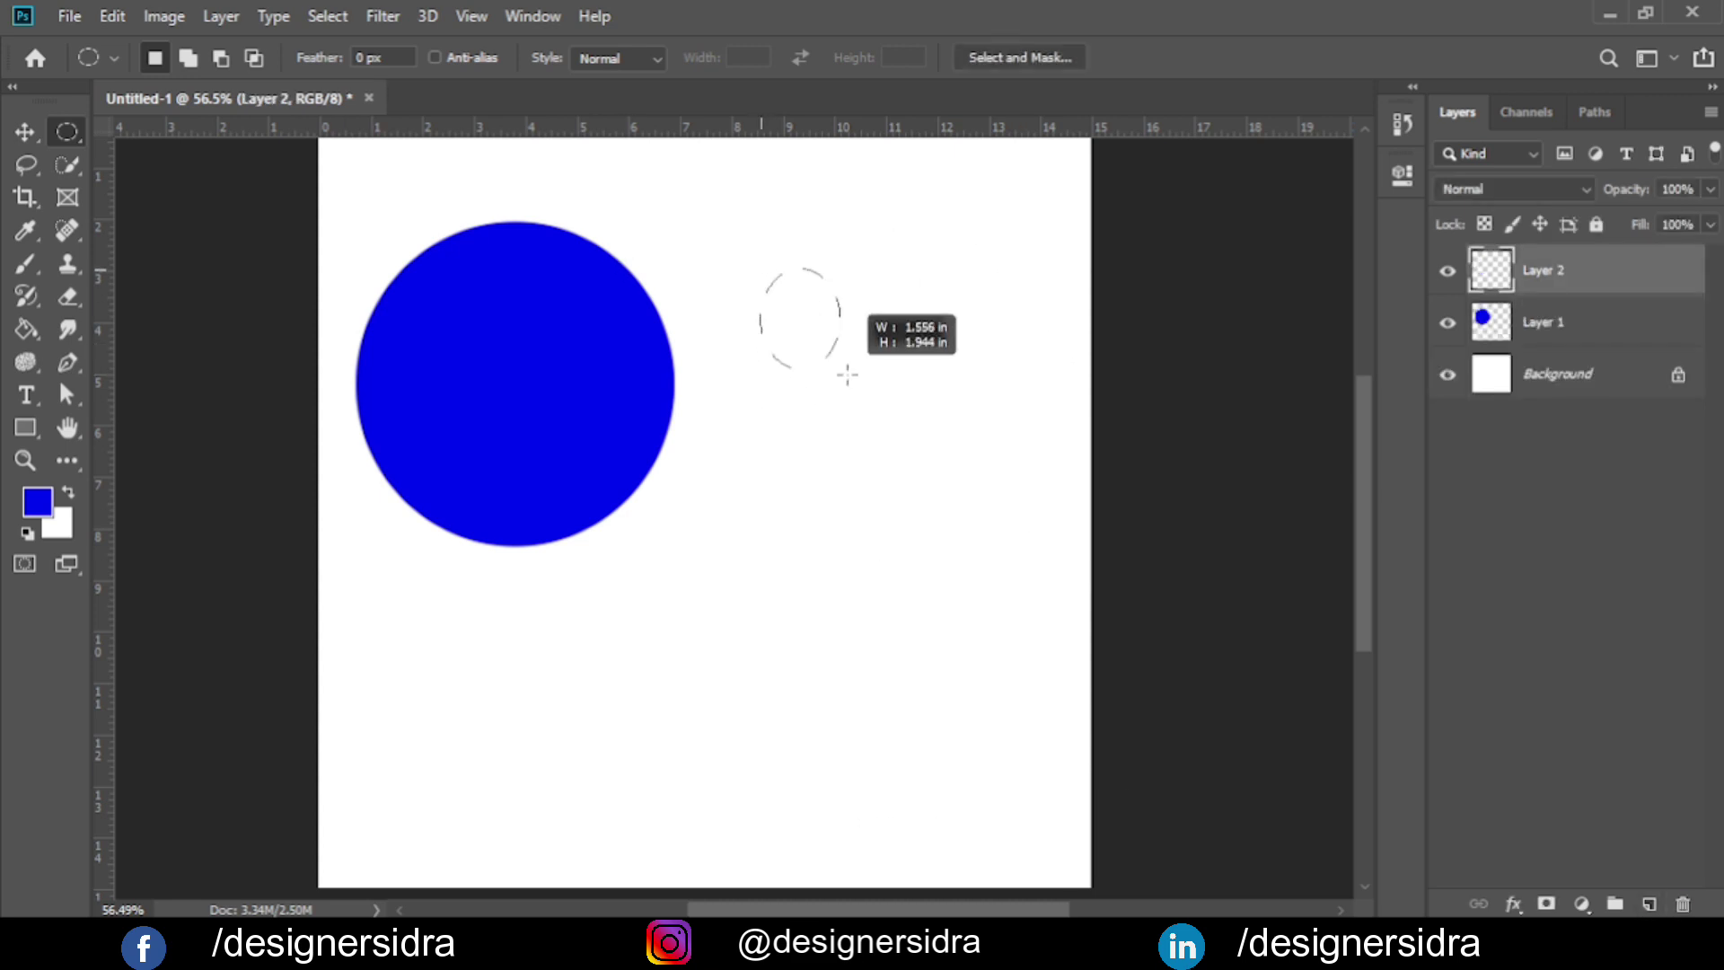
pyautogui.moveTo(759, 275); pyautogui.dragTo(1049, 559)
pyautogui.hotkey('alt', 'BackSpace')
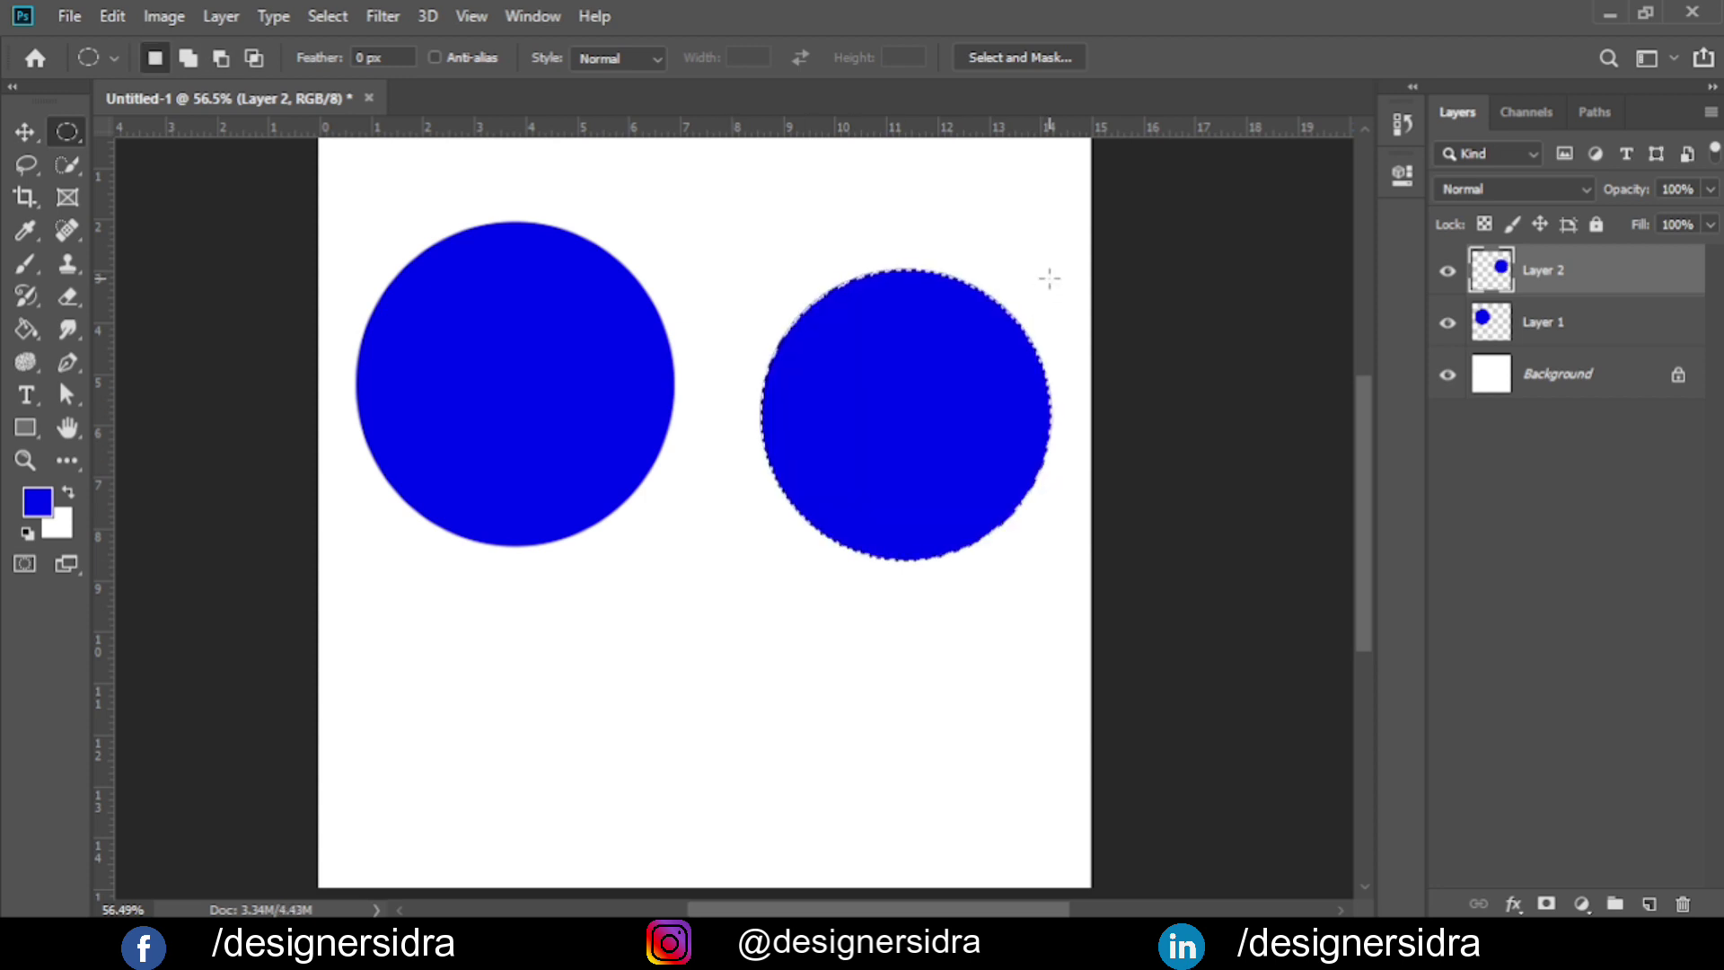
pyautogui.hotkey('ctrl', 'd')
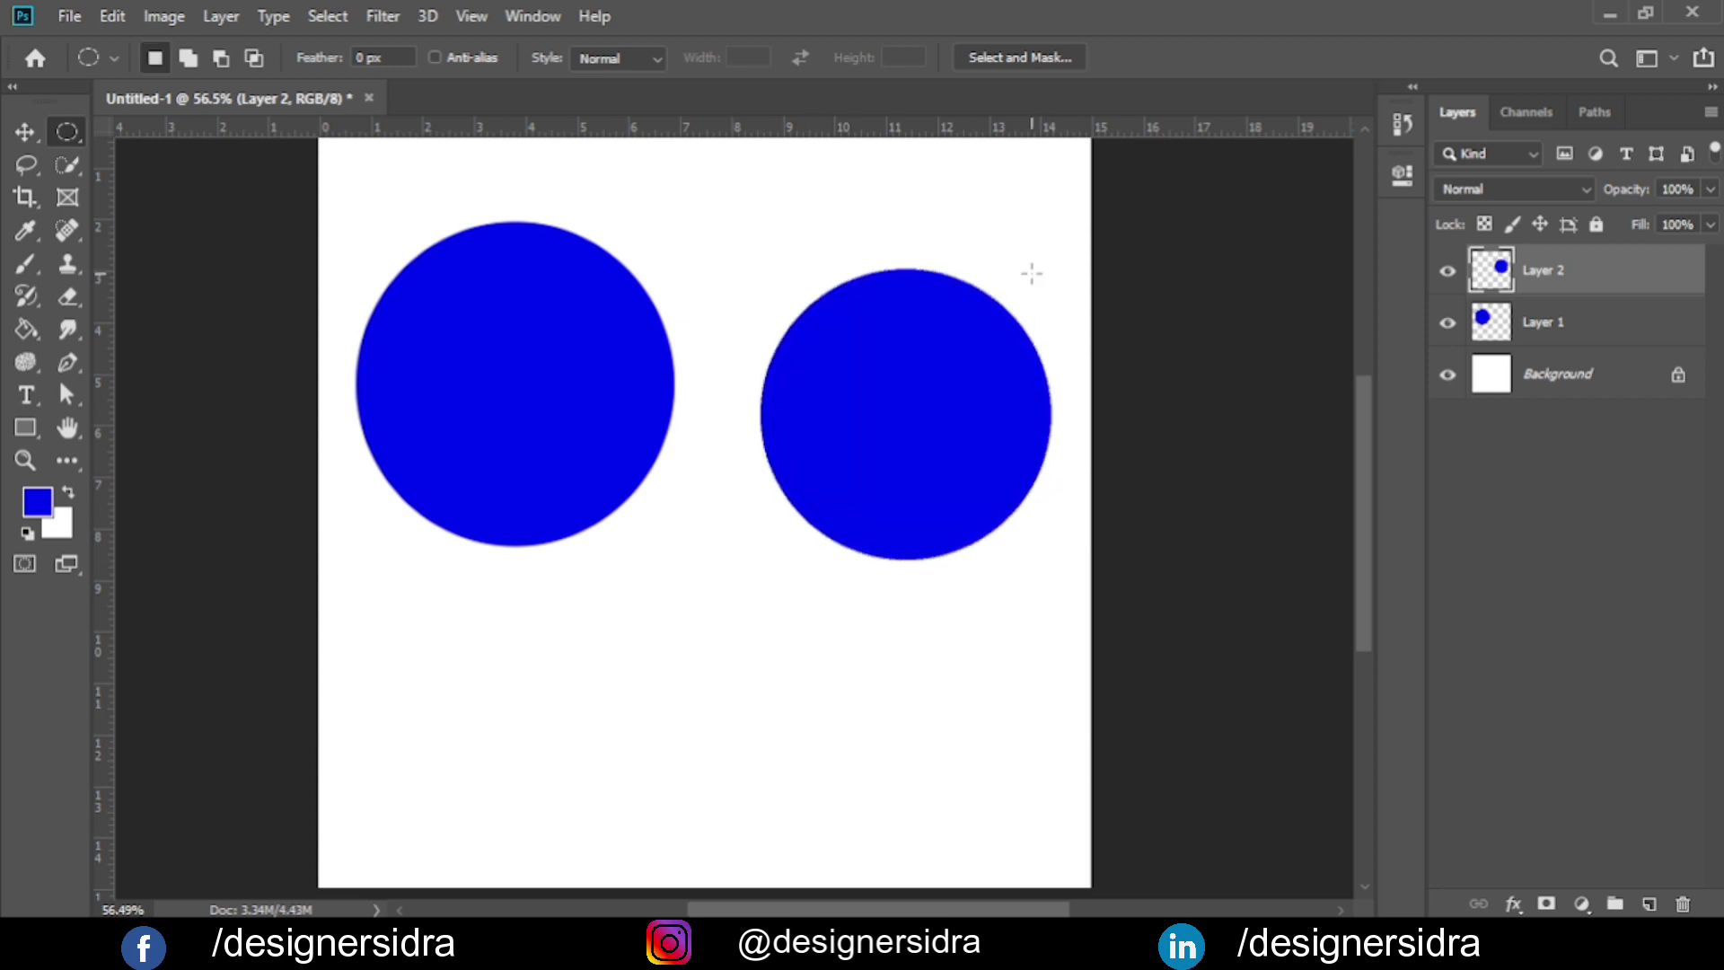
pyautogui.click(24, 132)
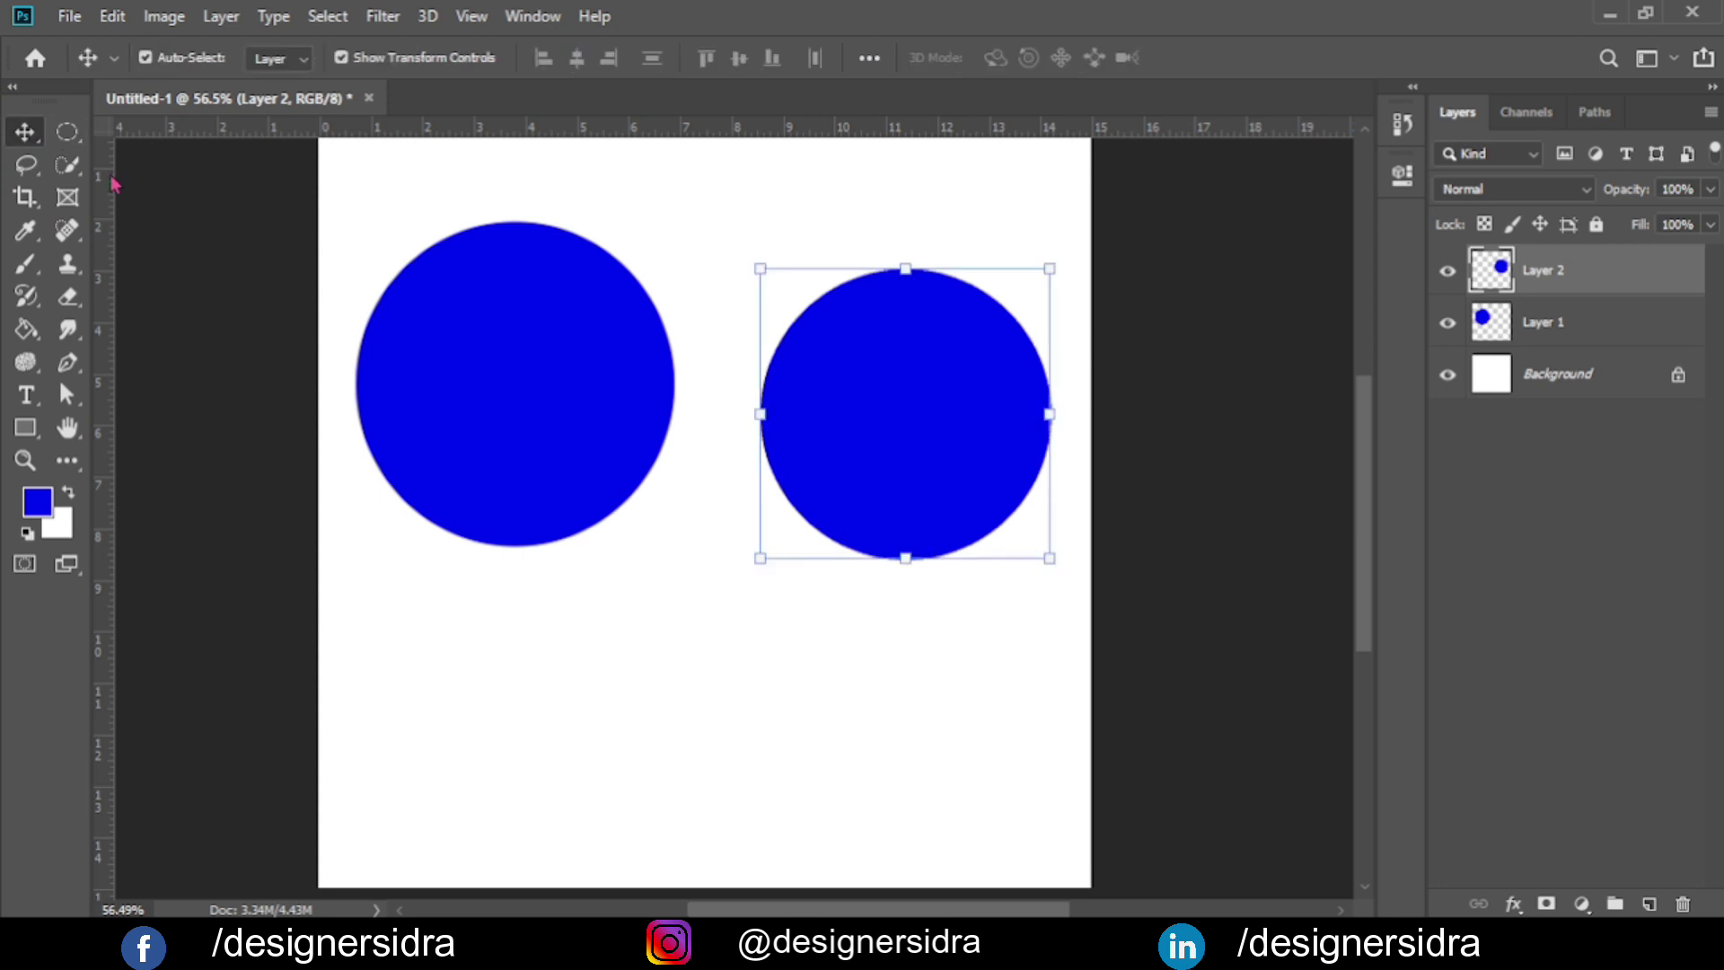
pyautogui.moveTo(943, 488); pyautogui.dragTo(930, 457)
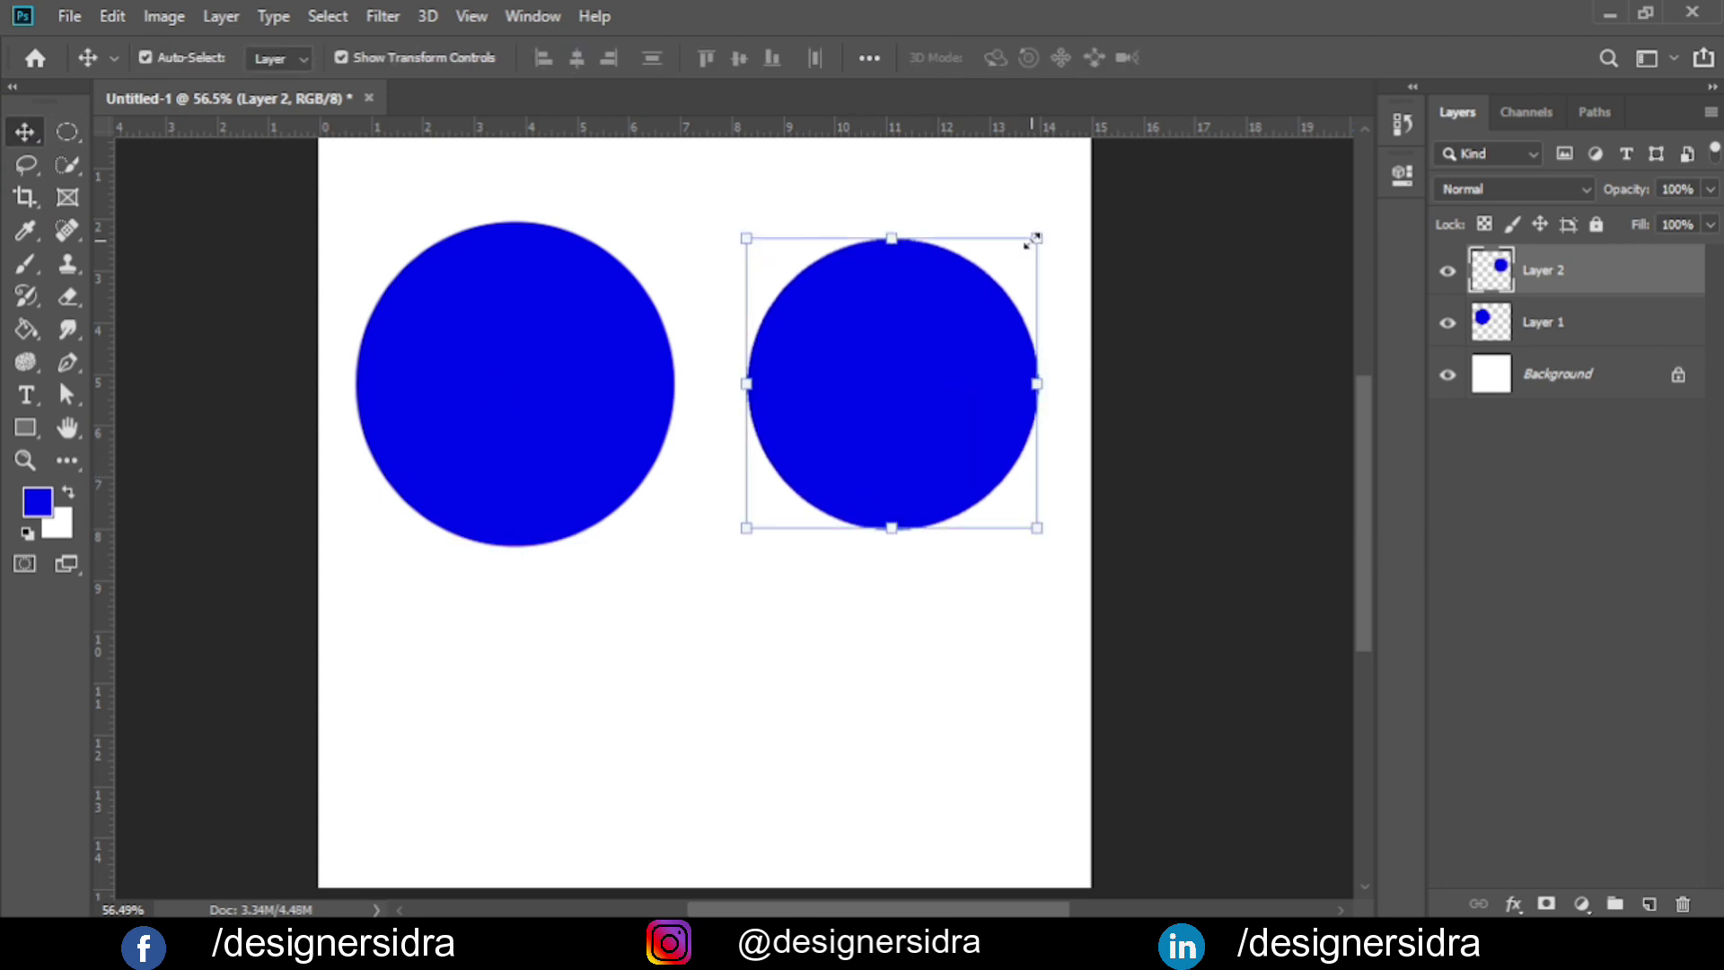
pyautogui.moveTo(1035, 239); pyautogui.dragTo(1059, 214)
pyautogui.click(1213, 57)
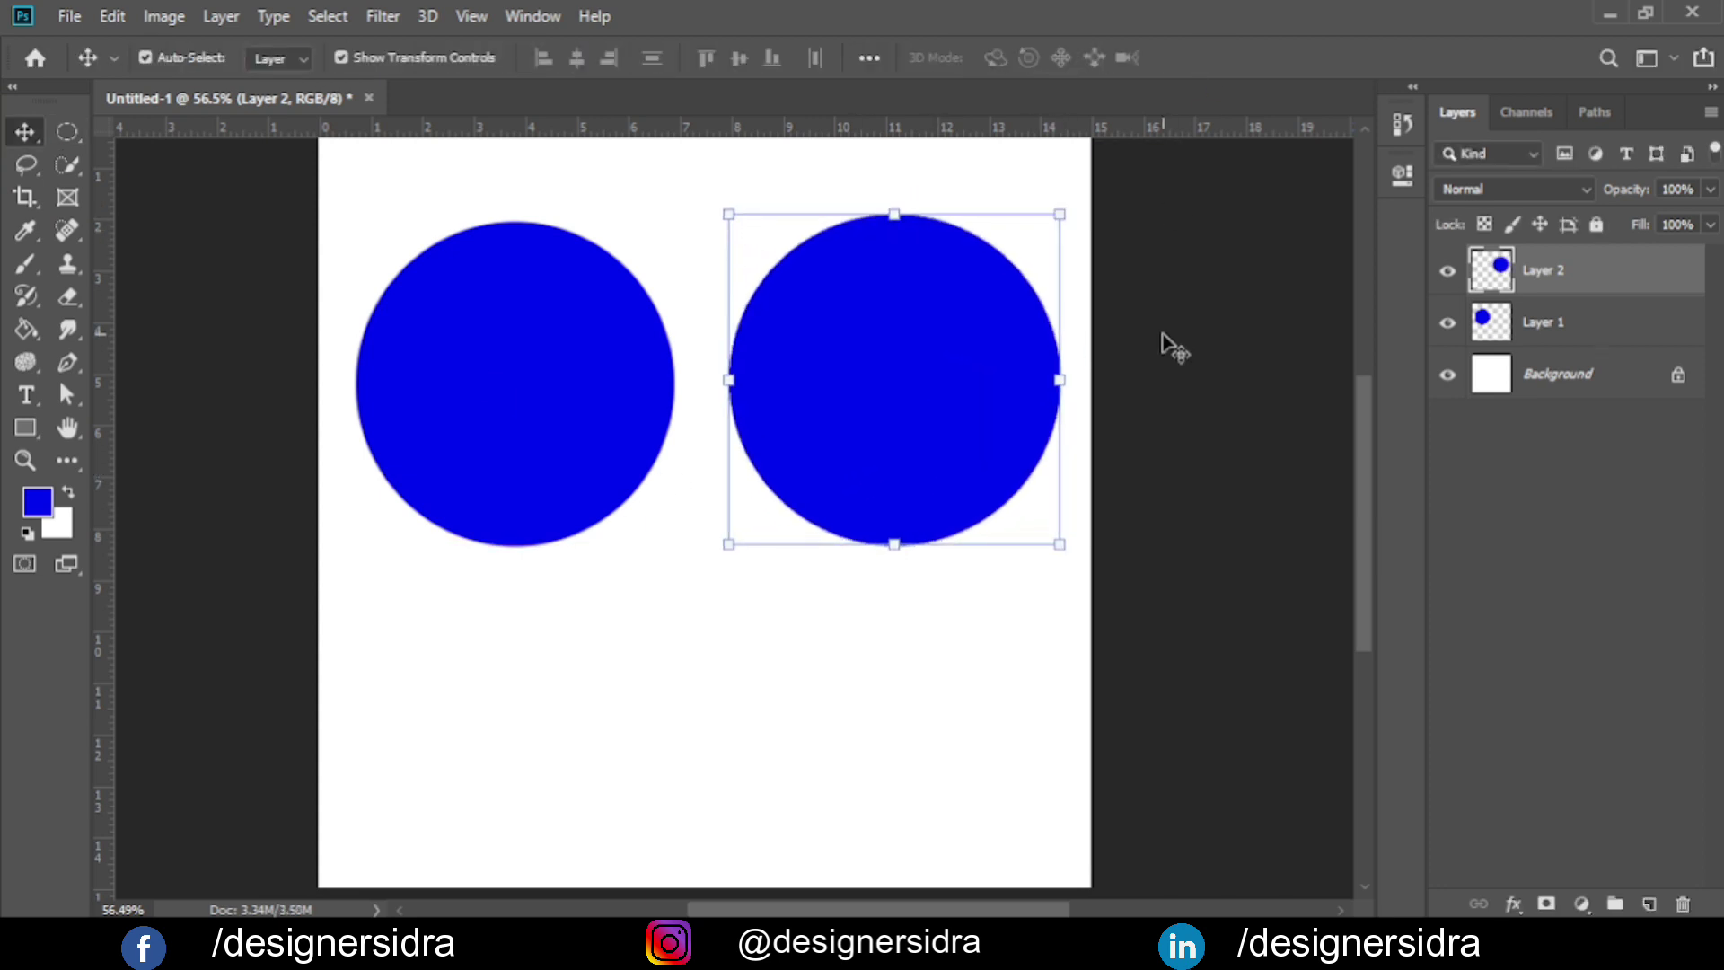
pyautogui.click(1164, 344)
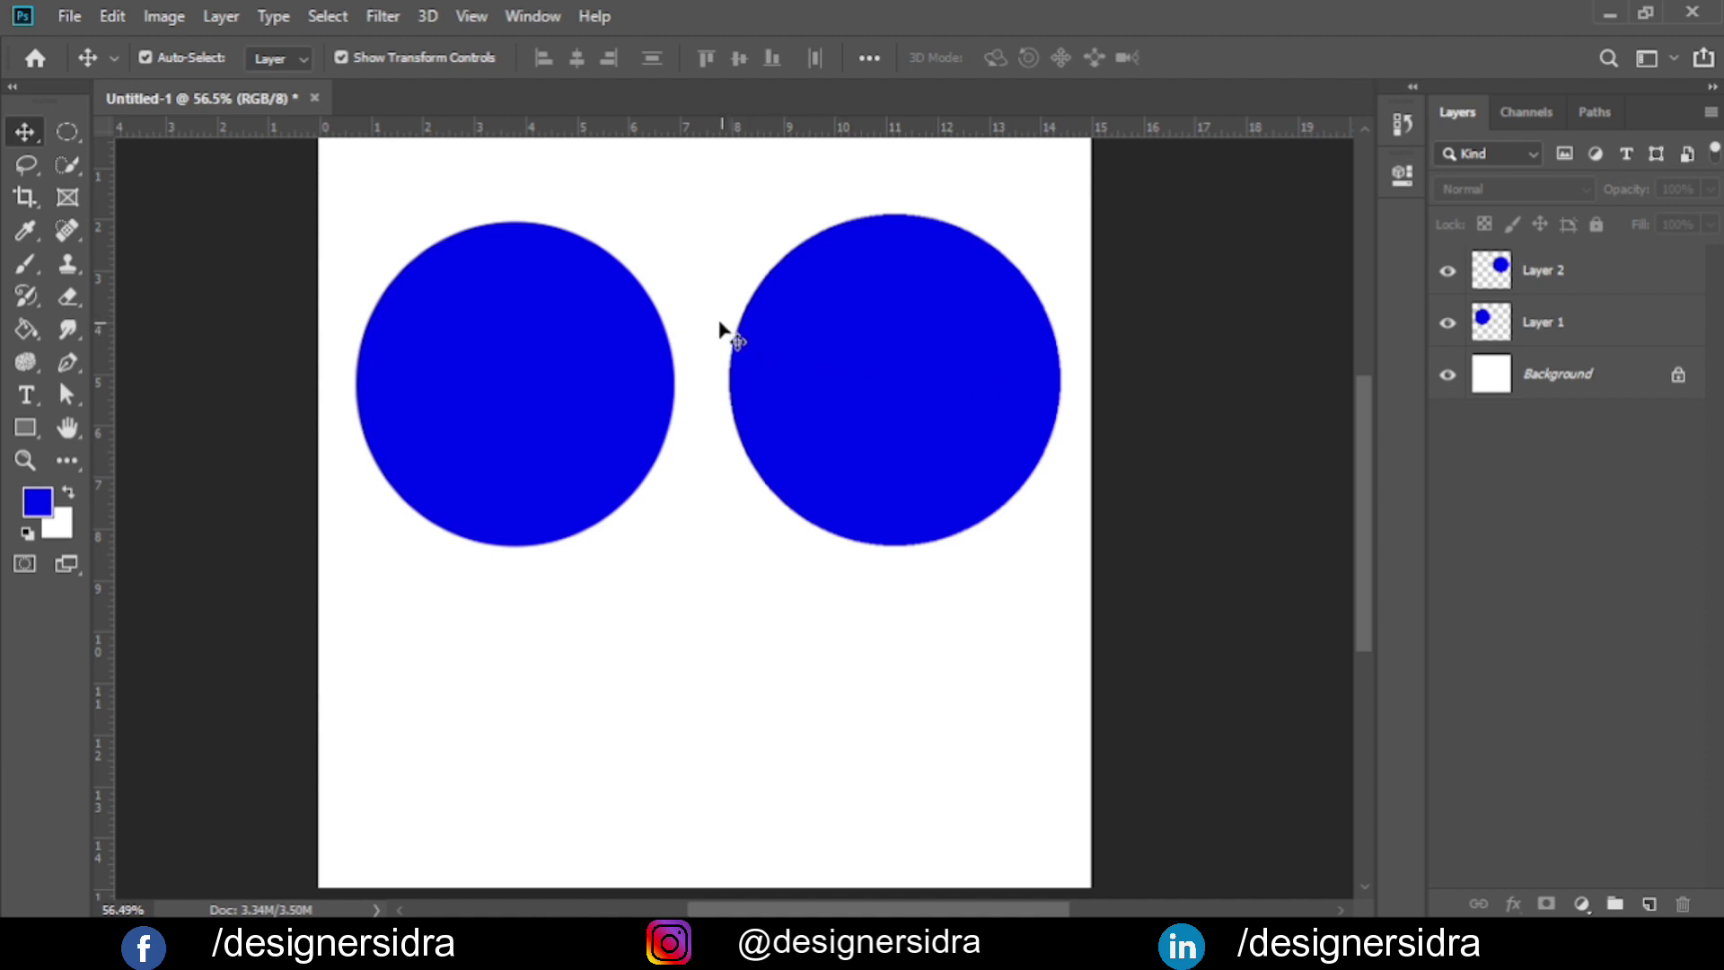
pyautogui.scroll(2, 721, 328)
pyautogui.scroll(1, 705, 297)
pyautogui.scroll(2, 710, 359)
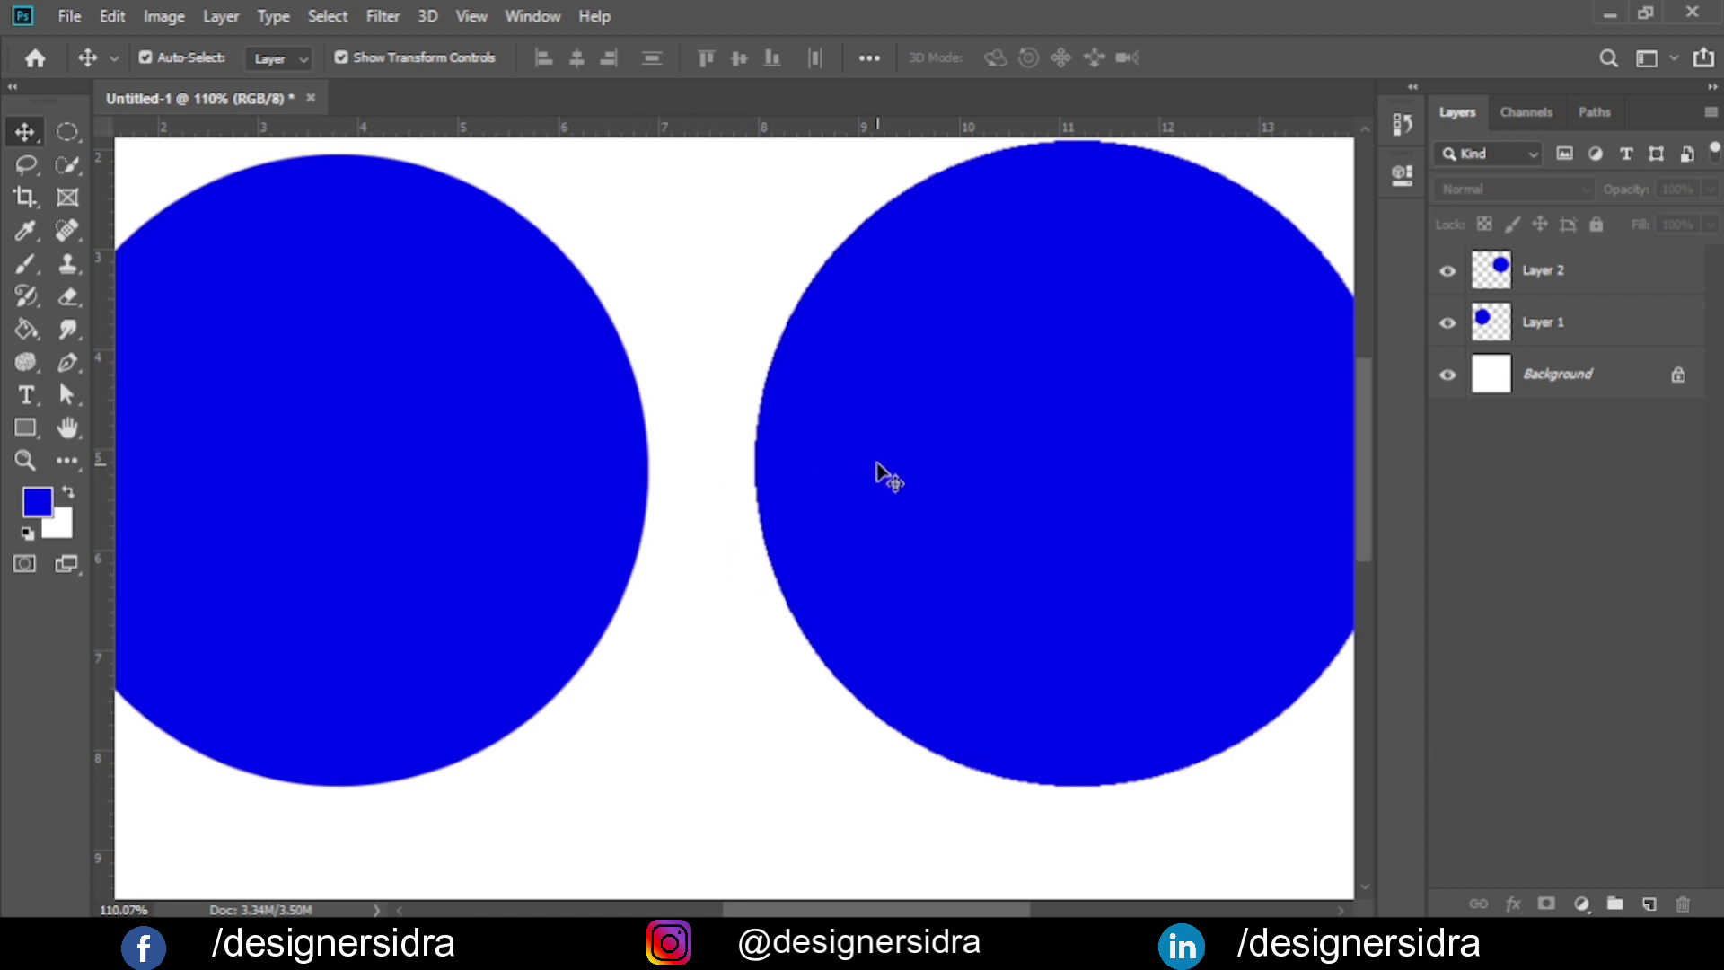
pyautogui.scroll(2, 828, 416)
pyautogui.scroll(2, 754, 362)
pyautogui.scroll(3, 890, 346)
pyautogui.scroll(2, 890, 344)
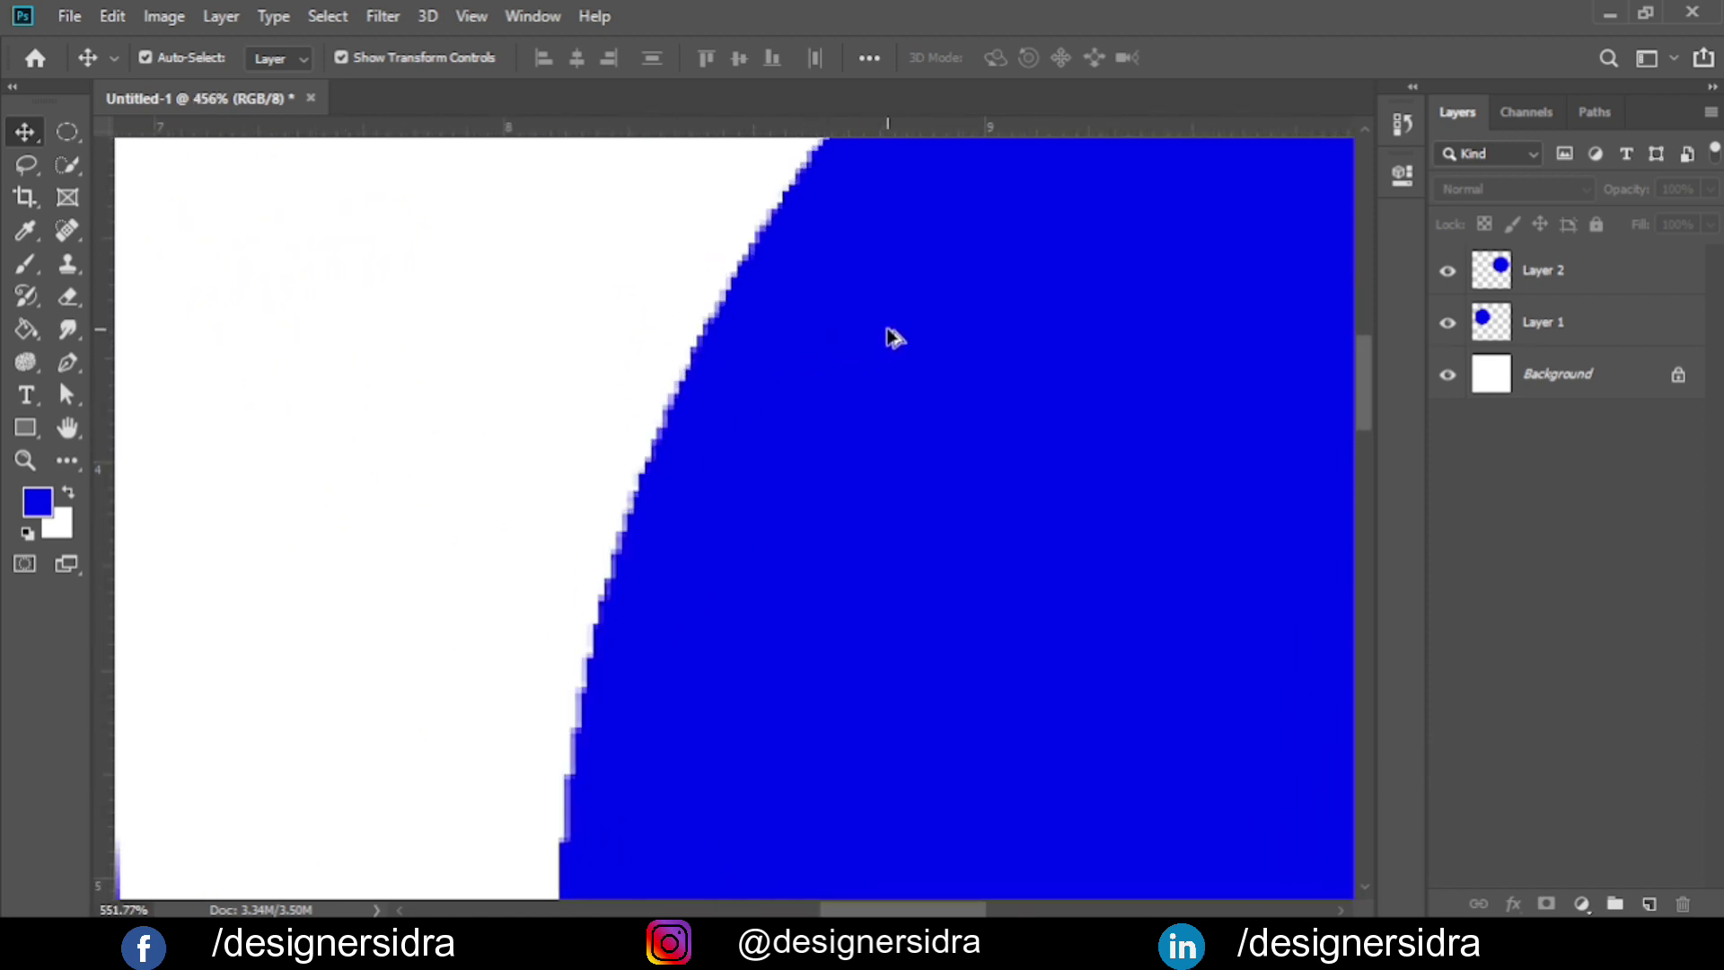
pyautogui.scroll(2, 857, 342)
pyautogui.scroll(1, 845, 346)
pyautogui.moveTo(677, 396); pyautogui.dragTo(856, 529)
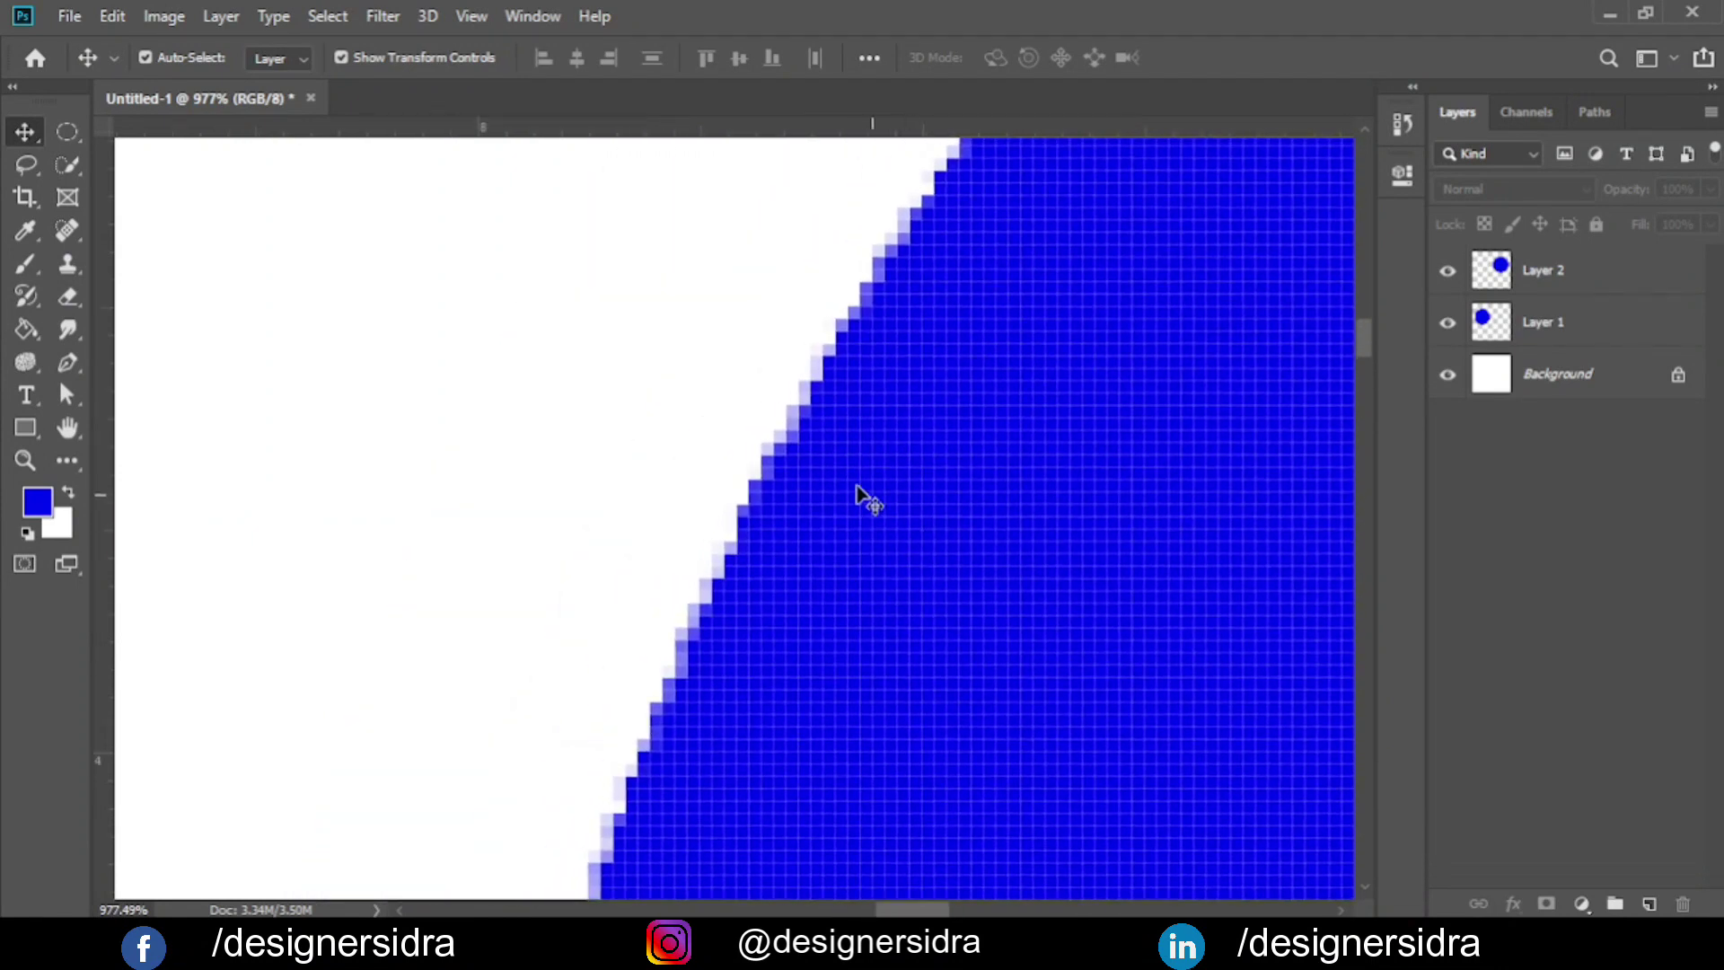
pyautogui.scroll(2, 800, 431)
pyautogui.scroll(-5, 826, 629)
pyautogui.moveTo(849, 745)
pyautogui.mouseDown()
pyautogui.moveTo(862, 455)
pyautogui.moveTo(878, 534)
pyautogui.mouseUp()
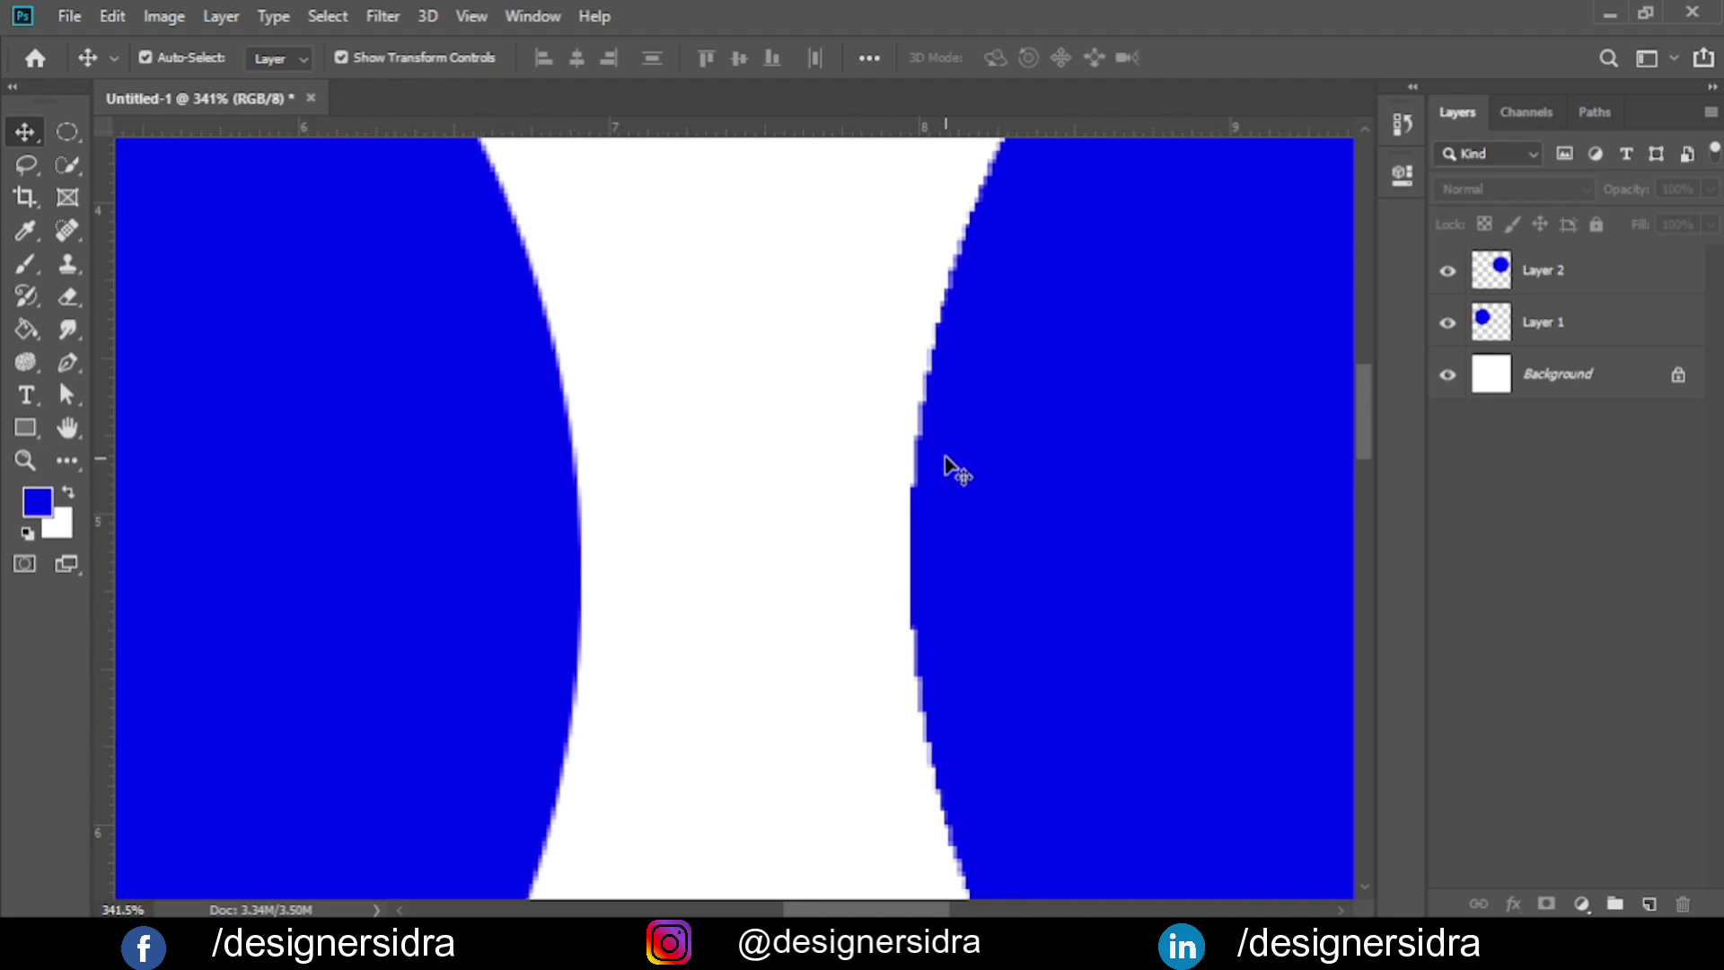
pyautogui.hotkey('ctrl', '0')
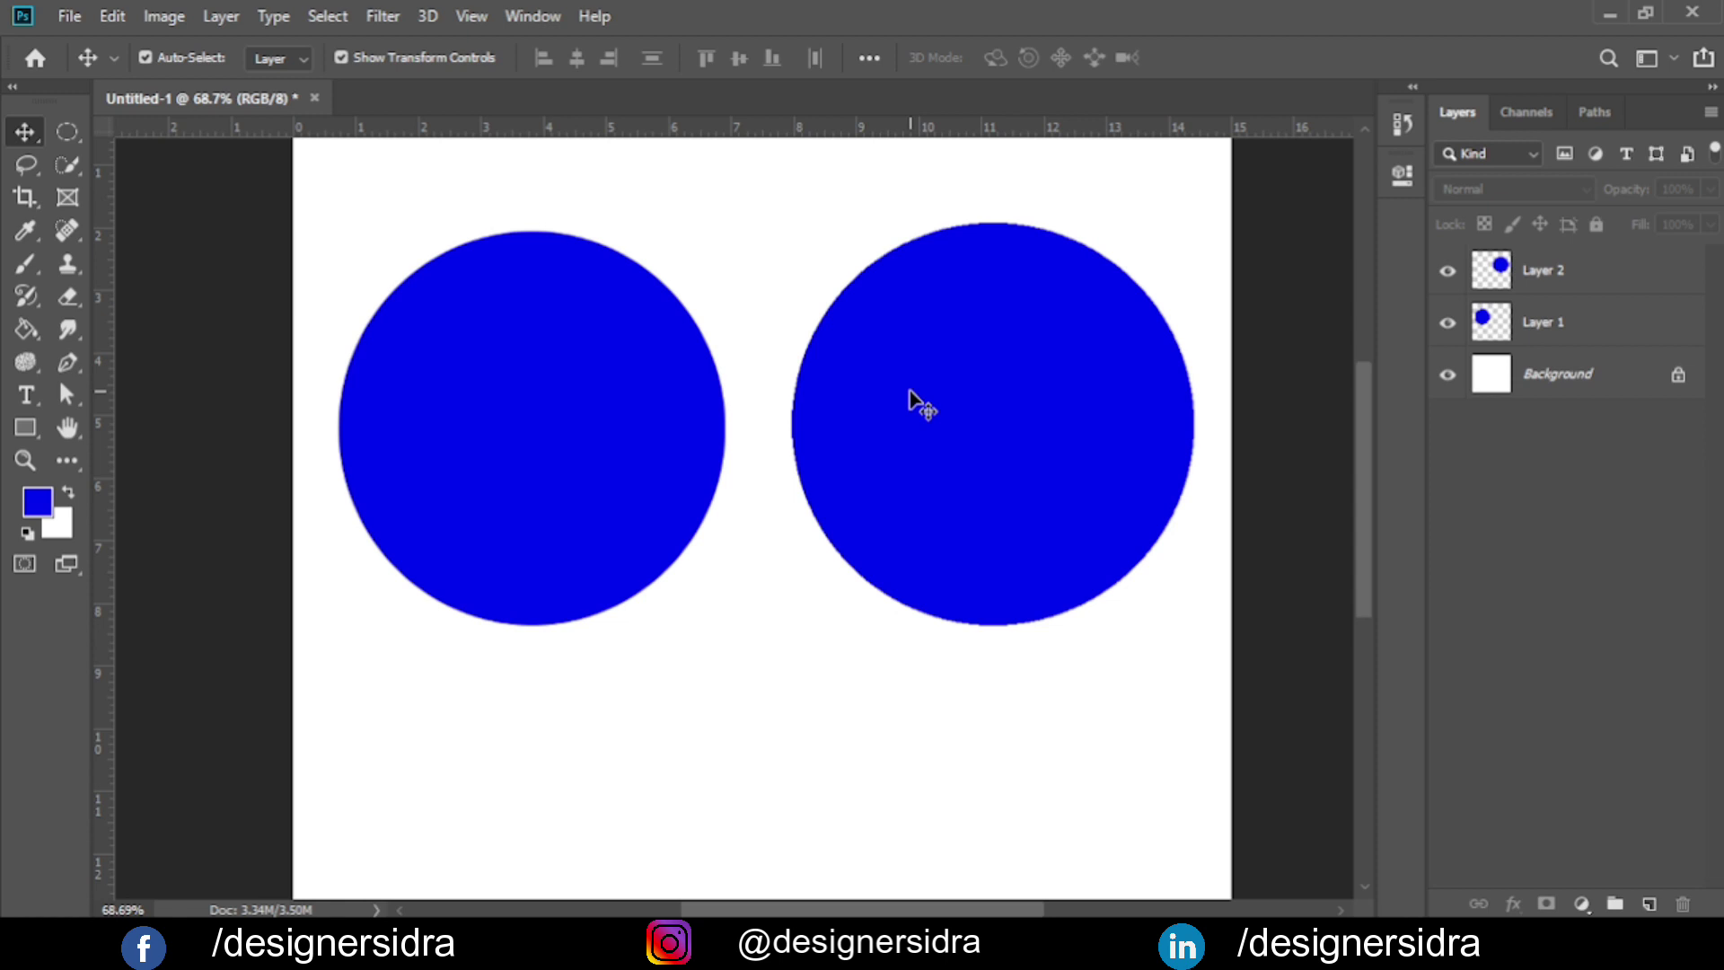
# Turn Anti-alias back on, choose Single Row Marquee, and add a new layer.
pyautogui.click(67, 132)
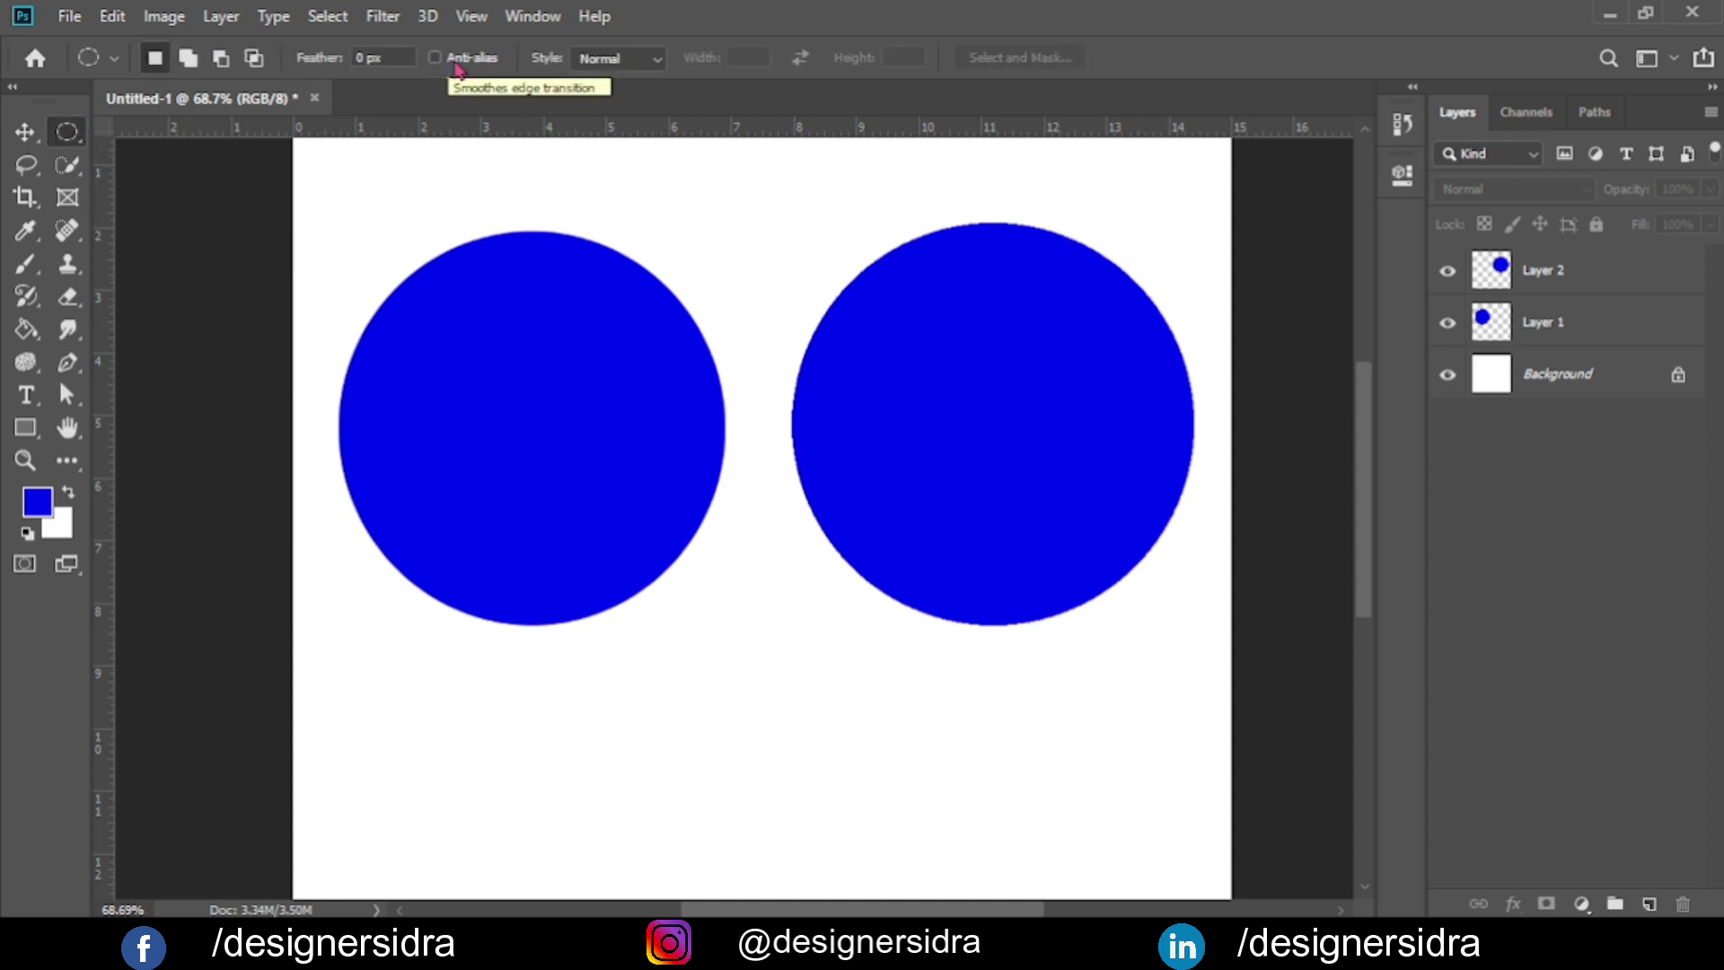
pyautogui.click(434, 57)
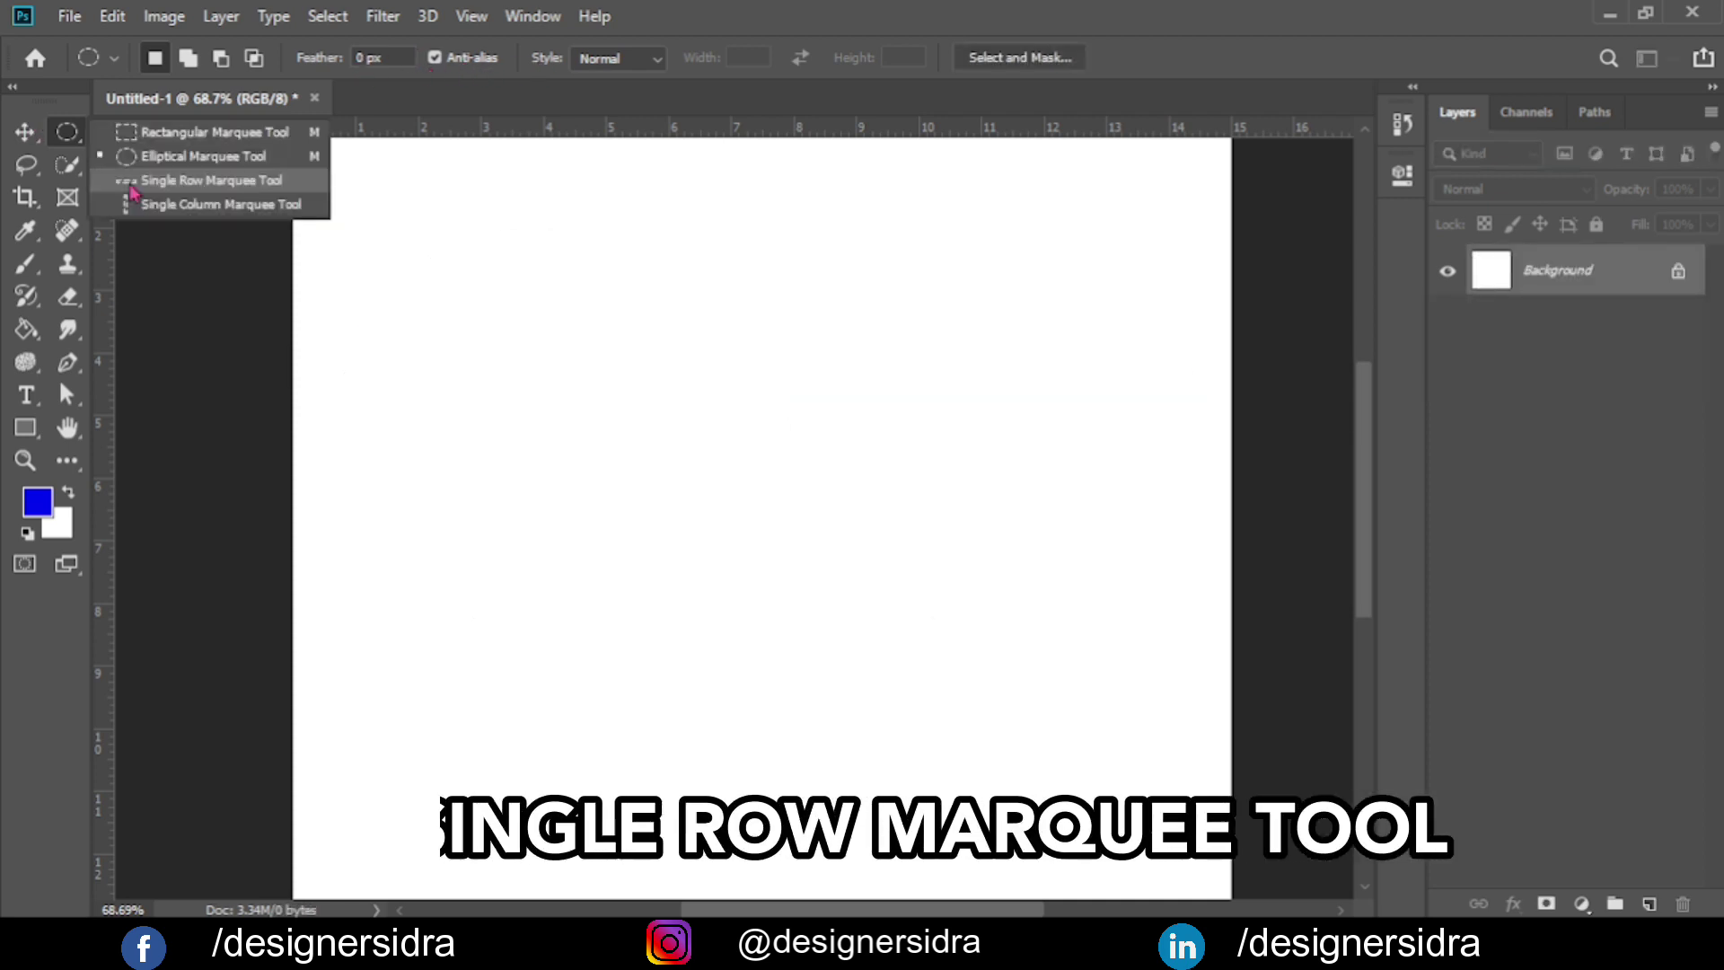
pyautogui.click(197, 183)
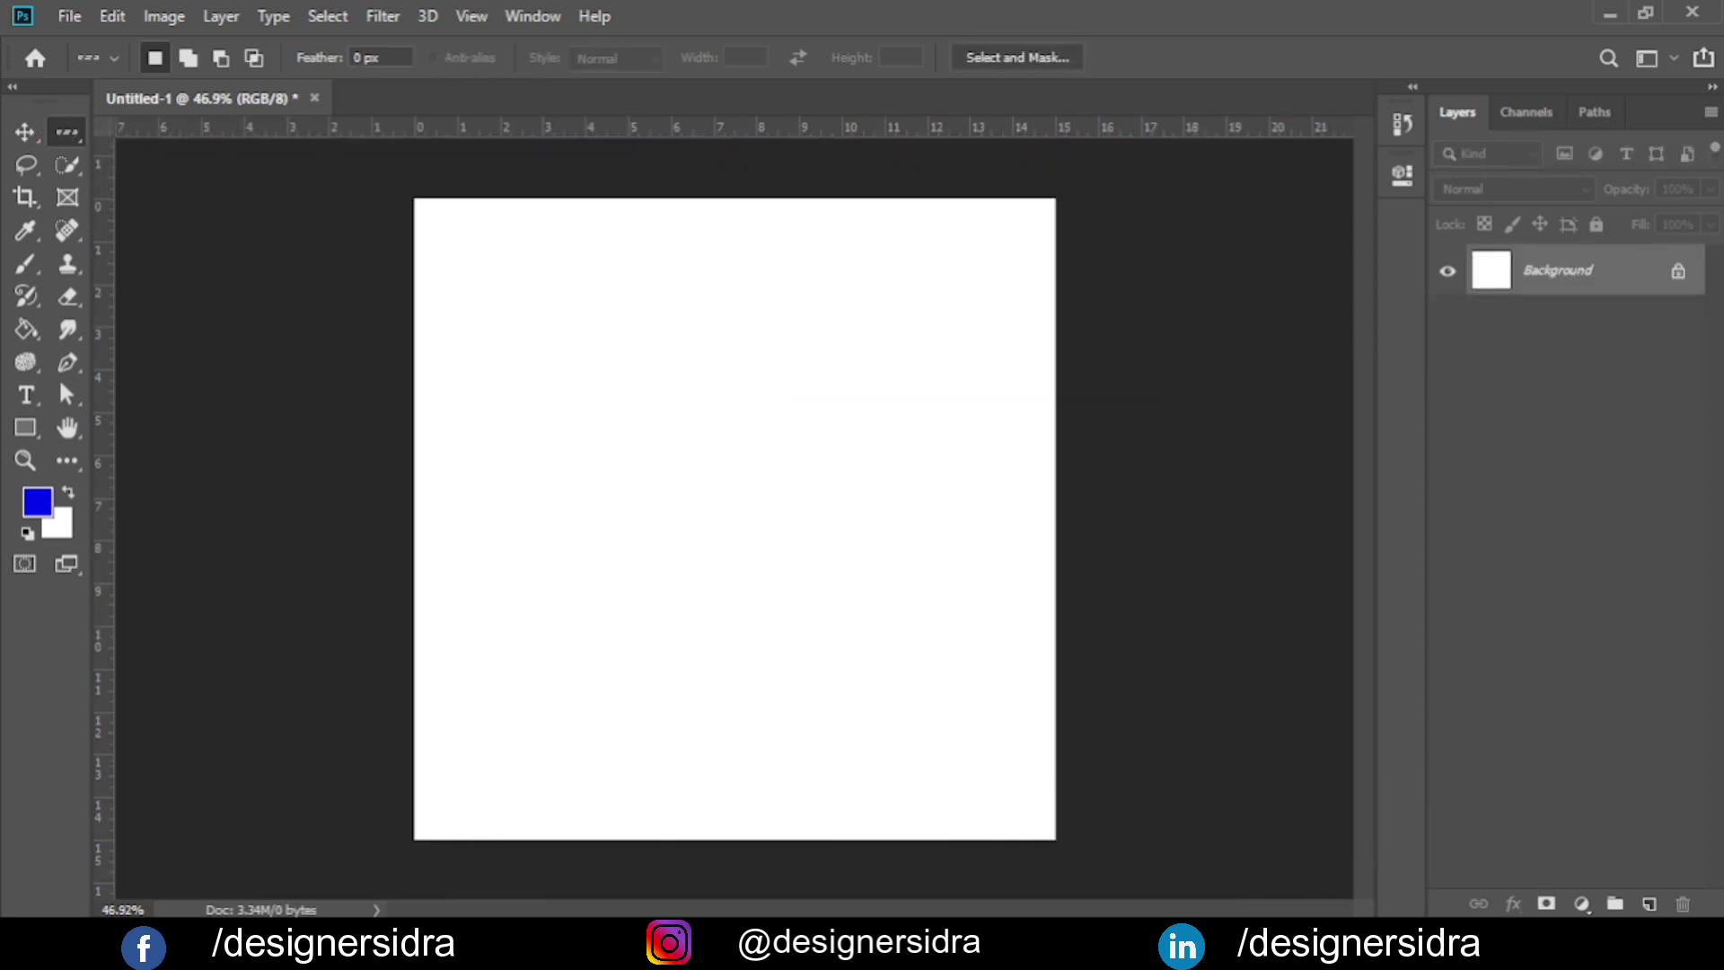
pyautogui.click(1649, 903)
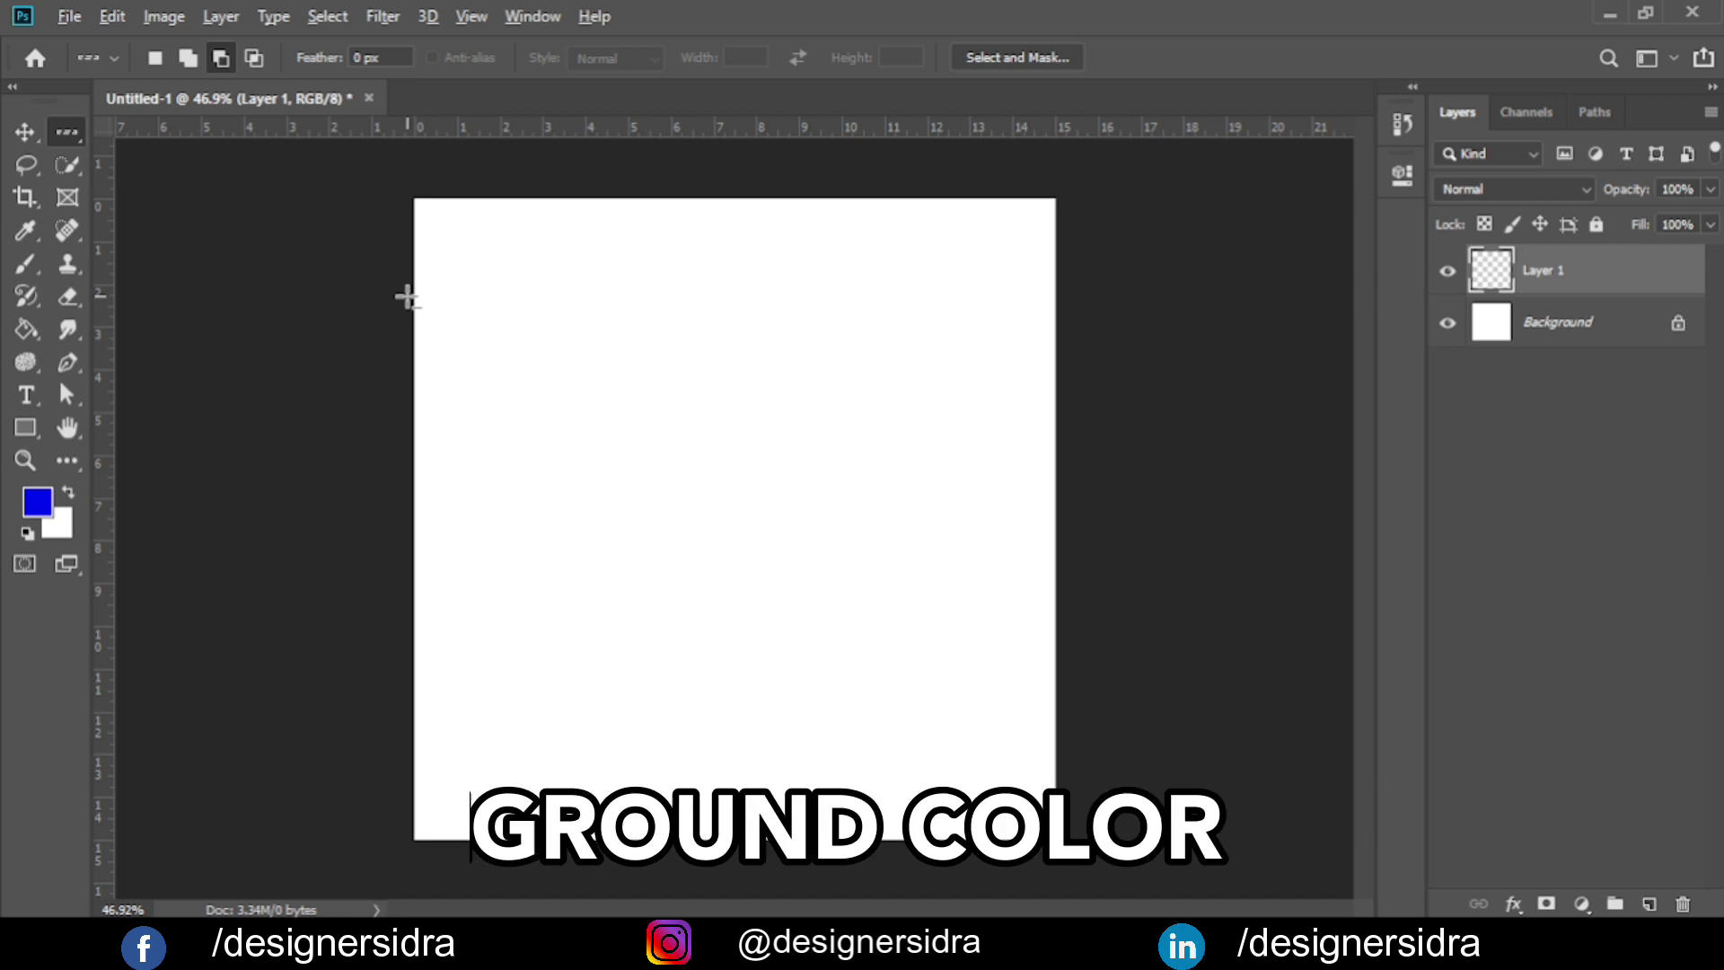
# Fill two single-pixel rows with blue as full-width horizontal lines.
pyautogui.hotkey('alt', 'BackSpace')
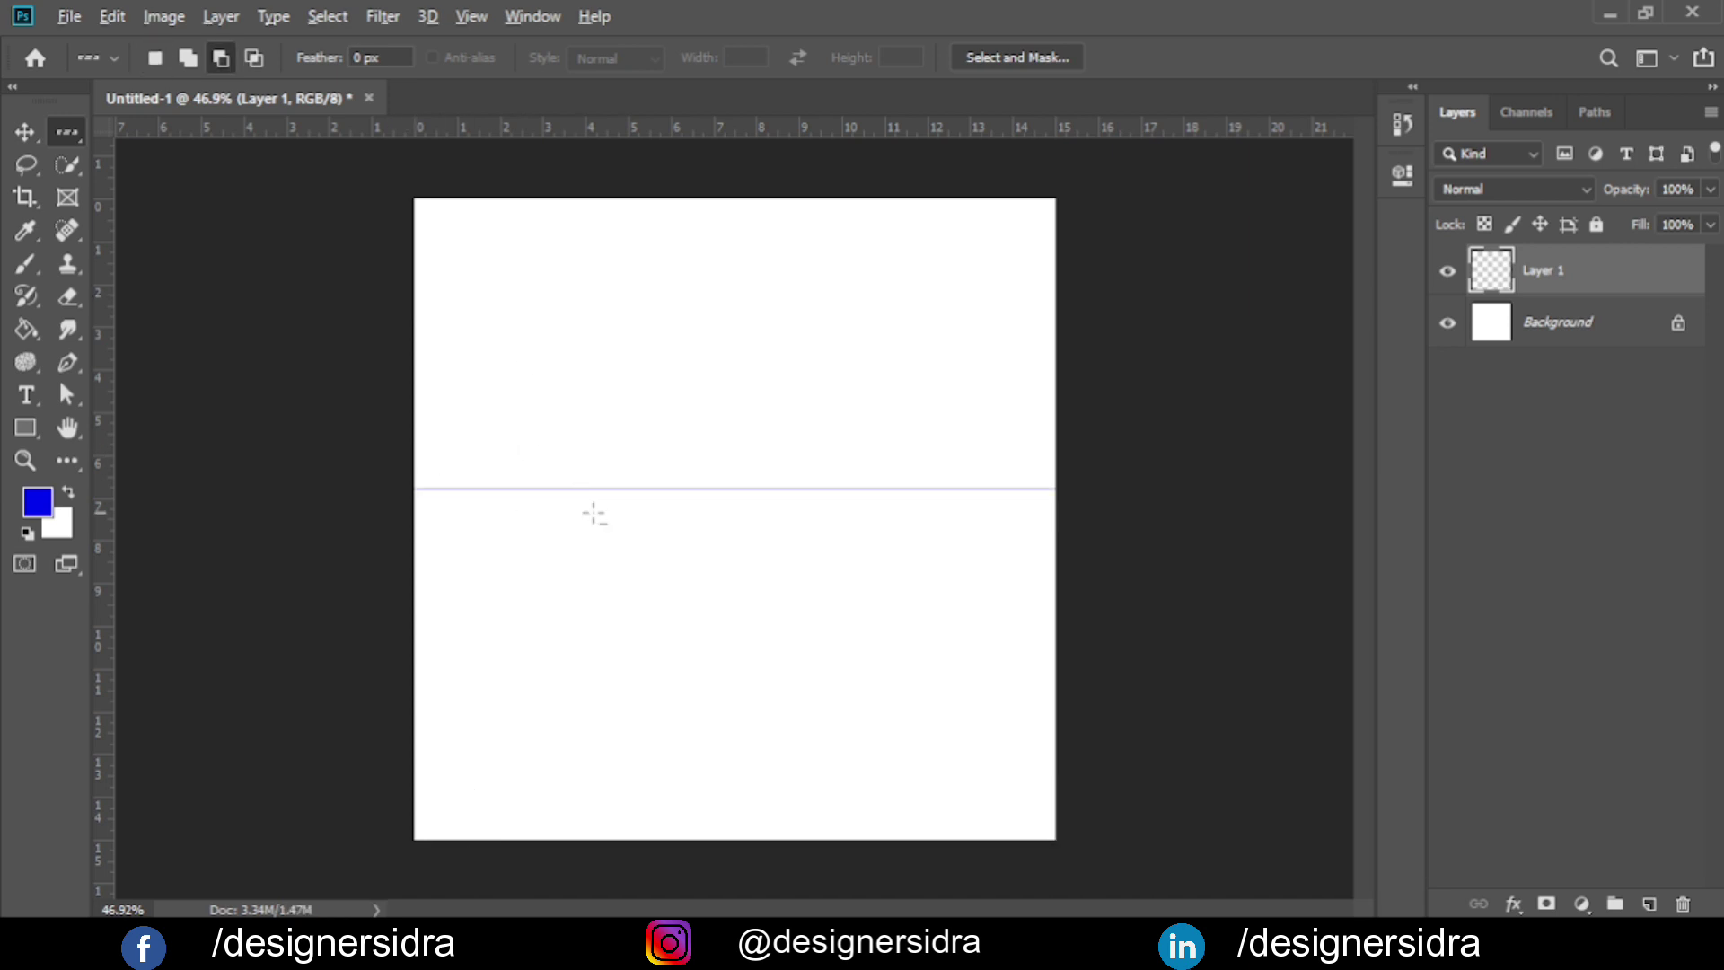
pyautogui.scroll(5, 799, 485)
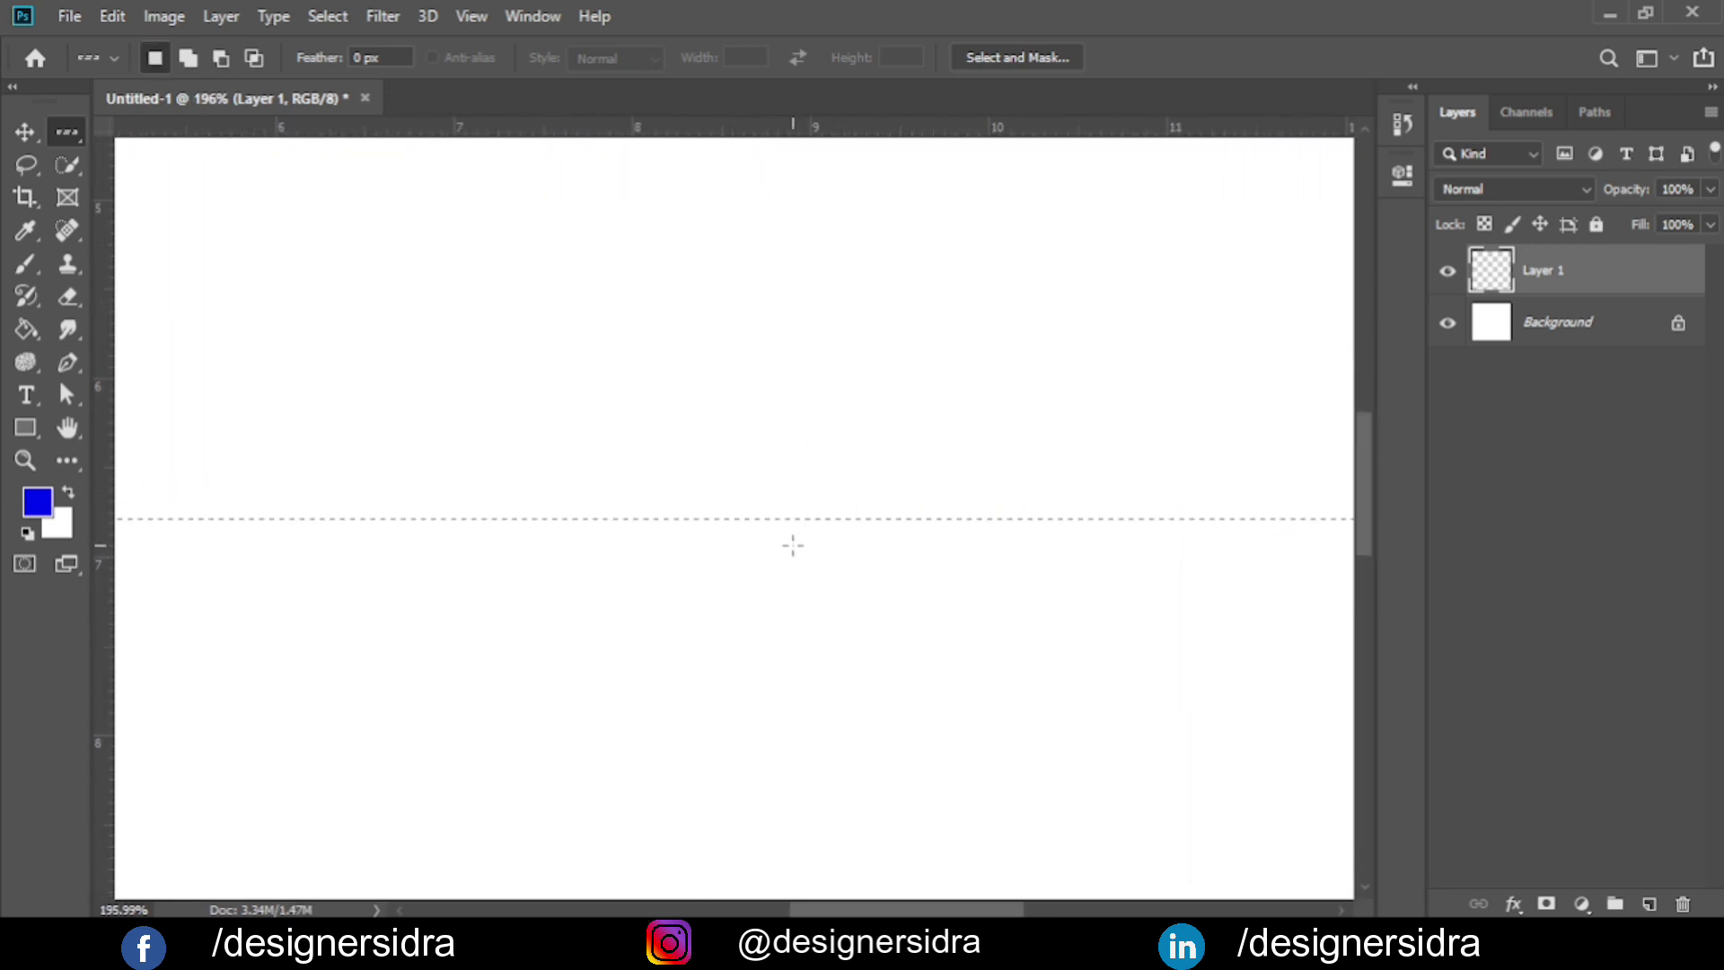
pyautogui.scroll(-3, 785, 521)
pyautogui.scroll(-2, 784, 518)
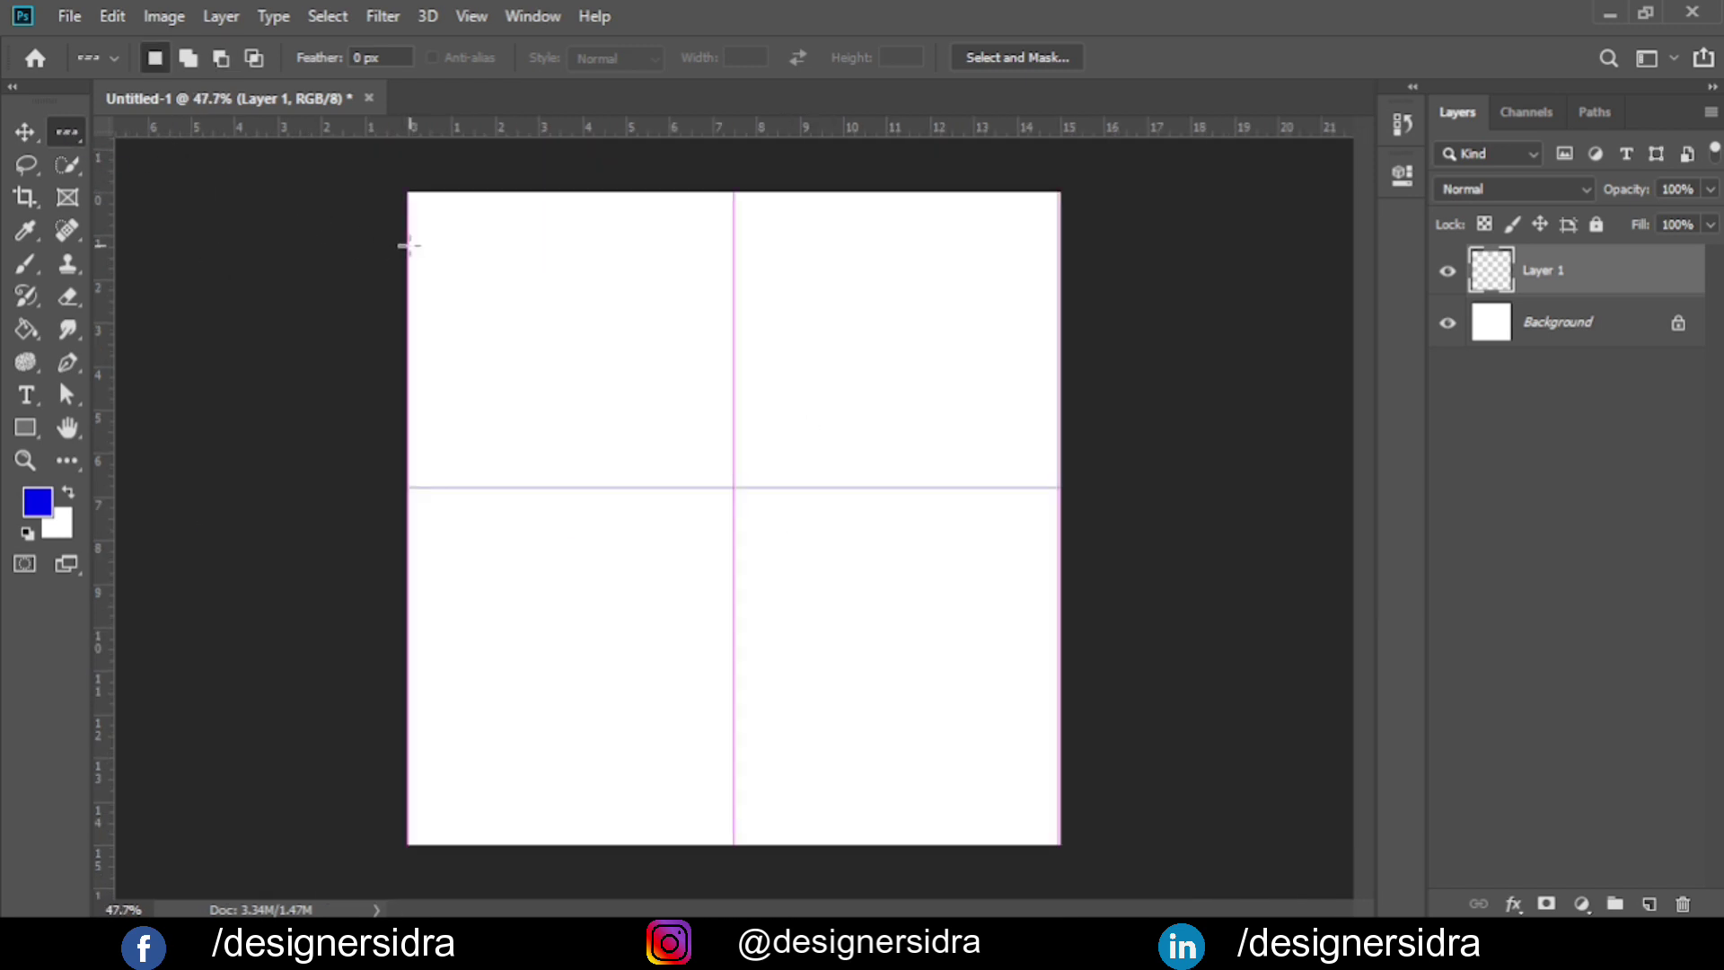
pyautogui.hotkey('alt', 'BackSpace')
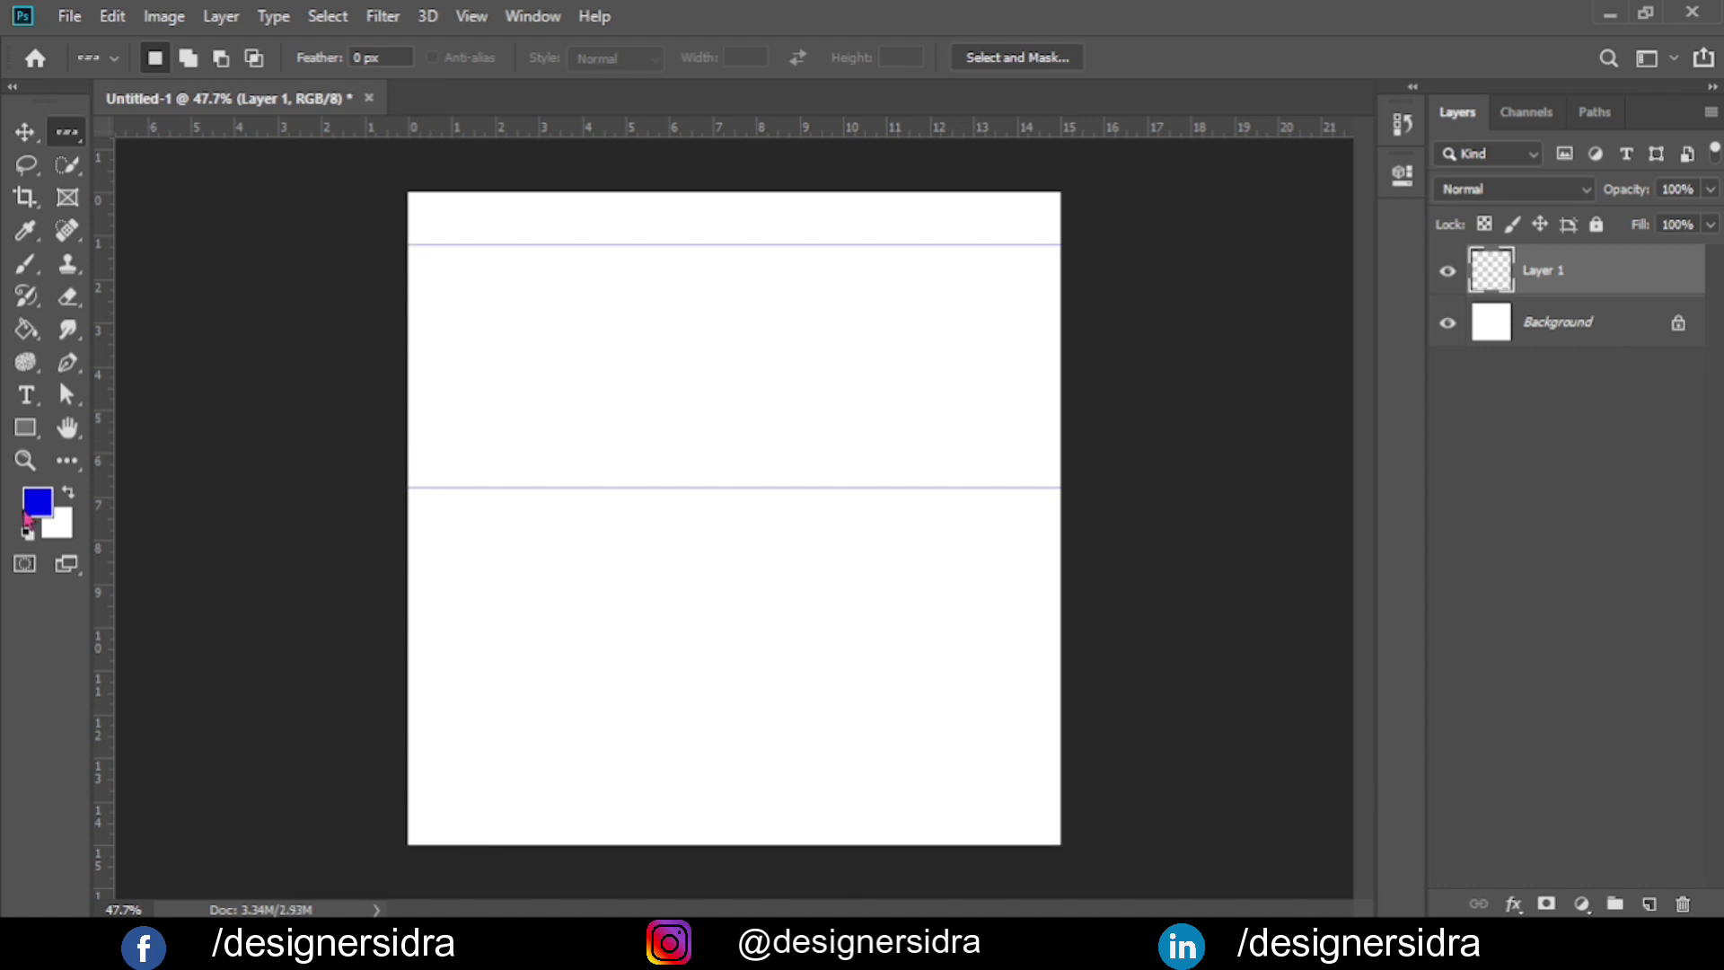
pyautogui.rightClick(67, 133)
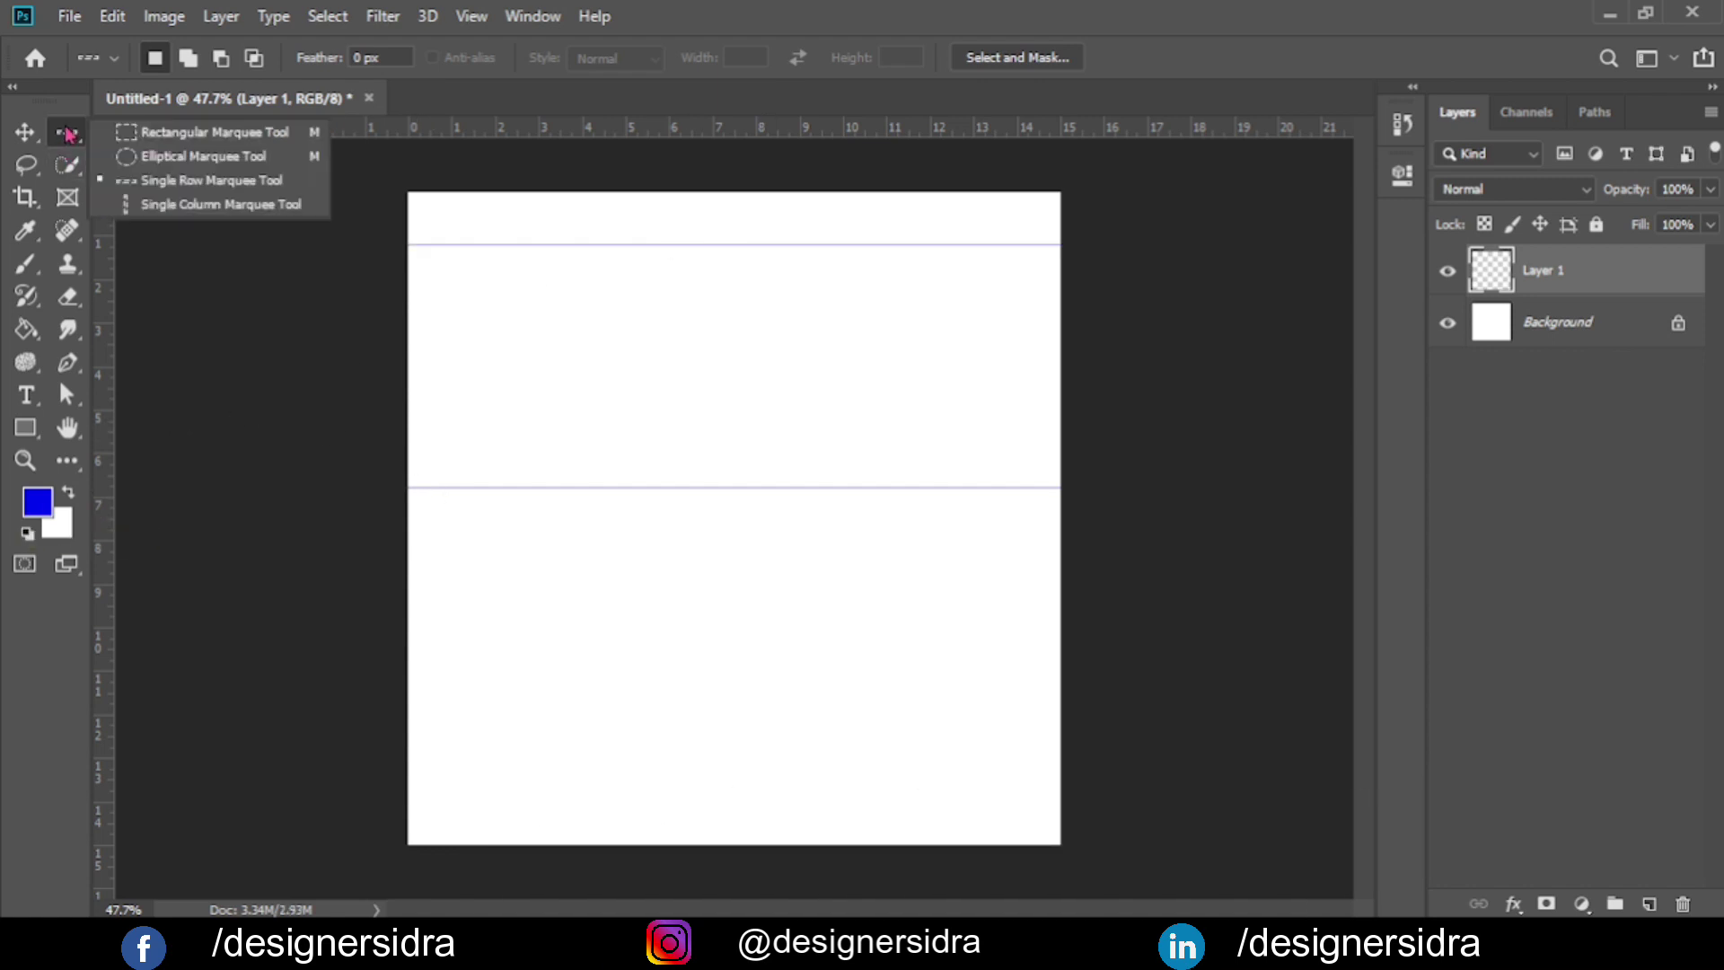
# Select two single-pixel columns with Single Column Marquee and fill them blue across the rows.
pyautogui.click(165, 212)
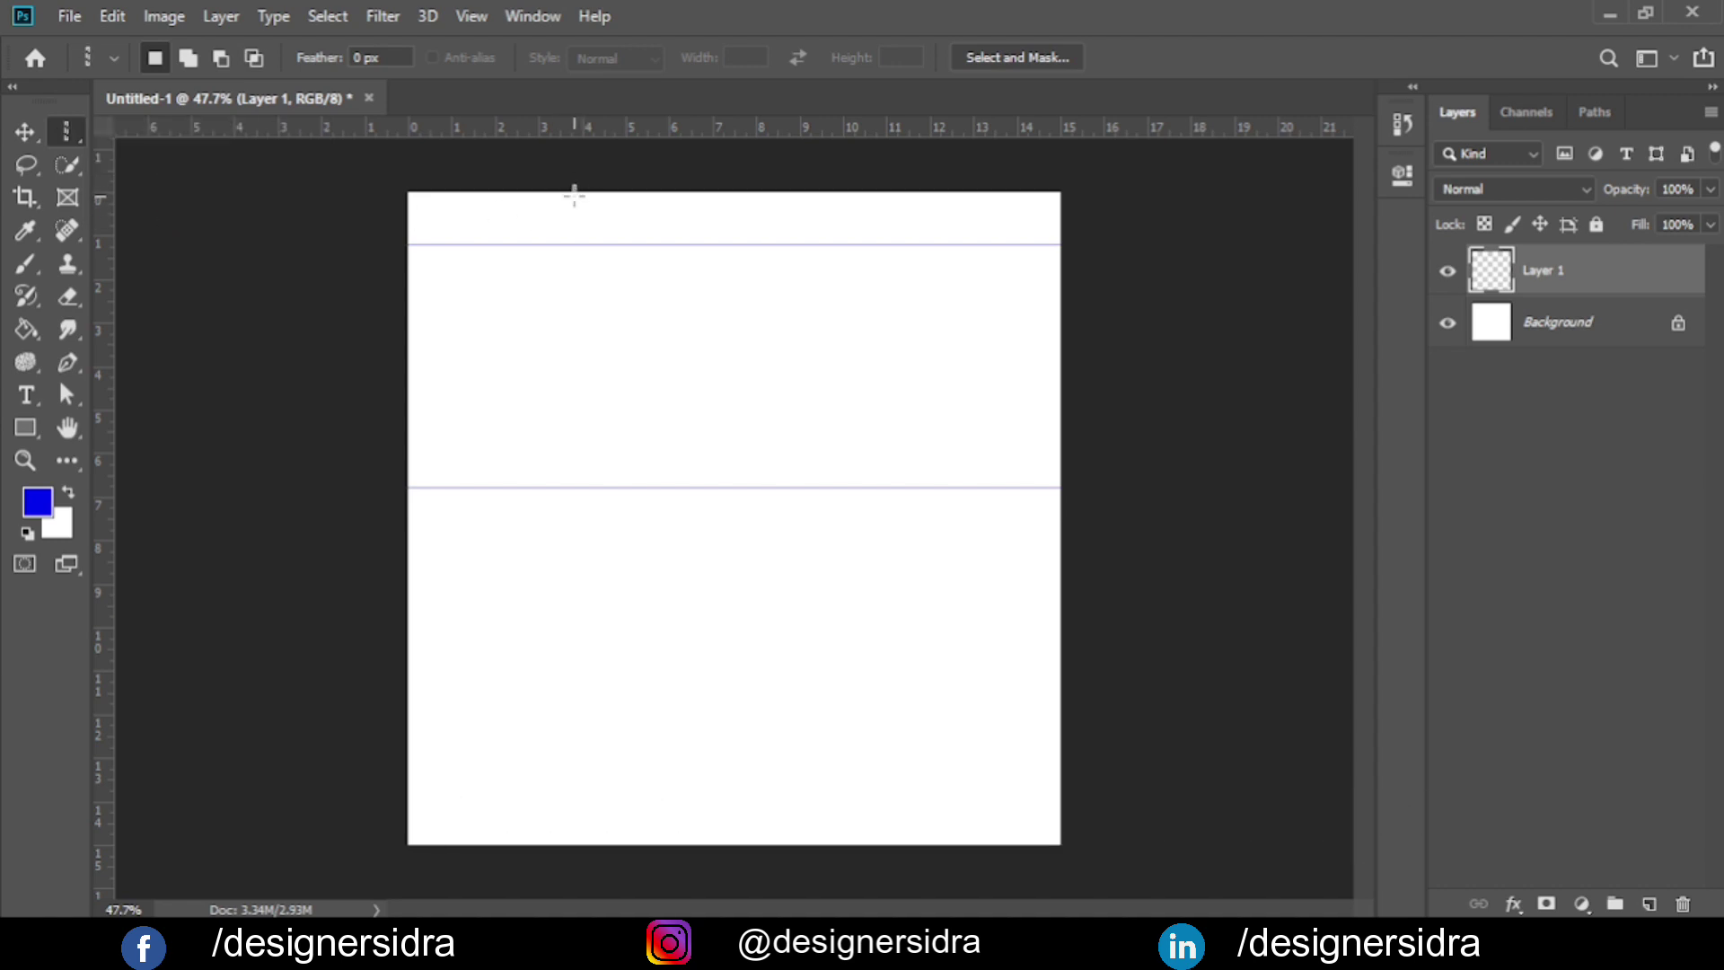
pyautogui.click(575, 202)
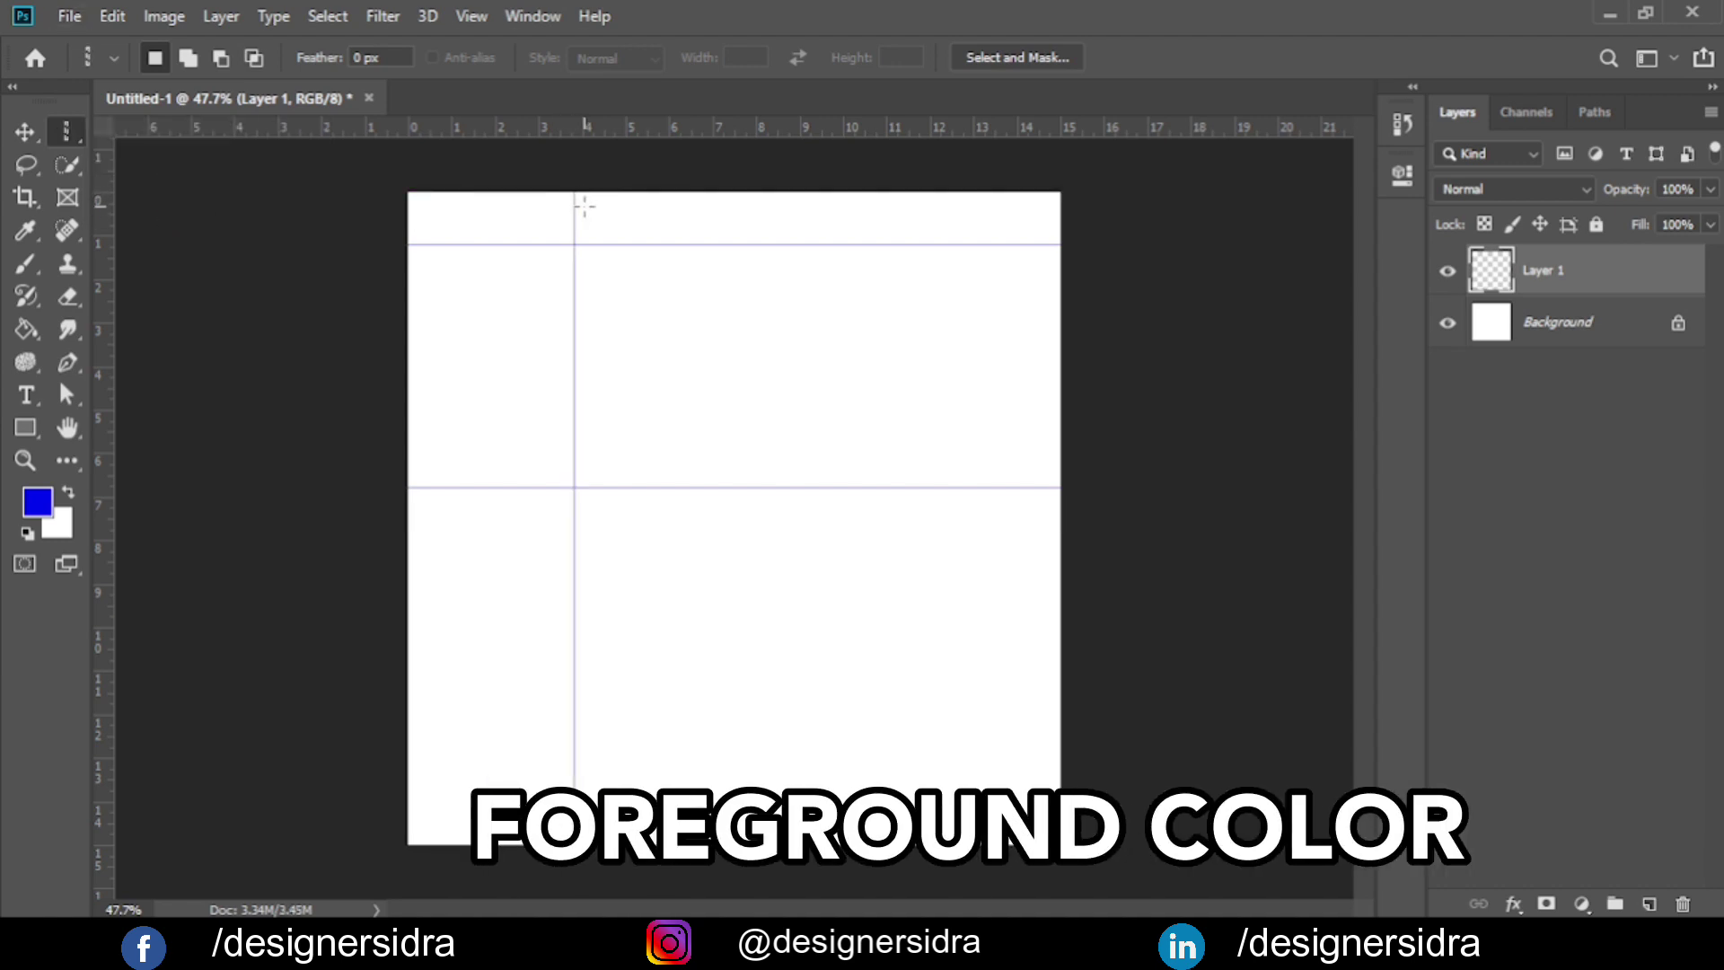
pyautogui.click(867, 189)
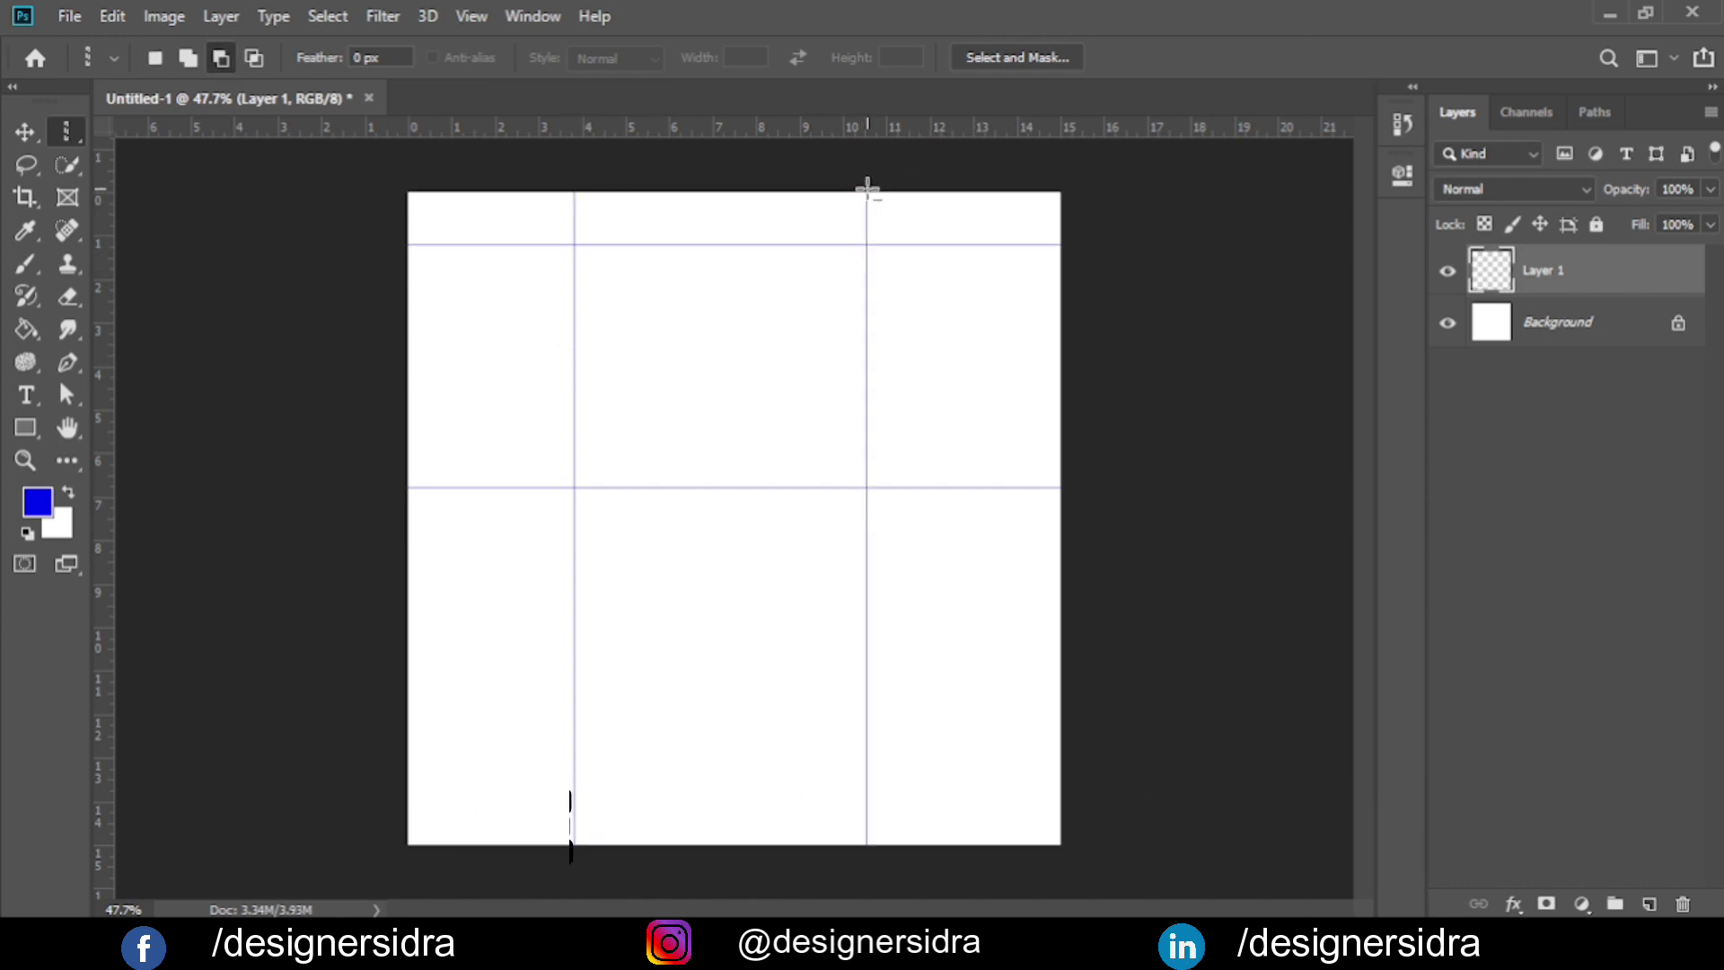
pyautogui.hotkey('alt', 'BackSpace')
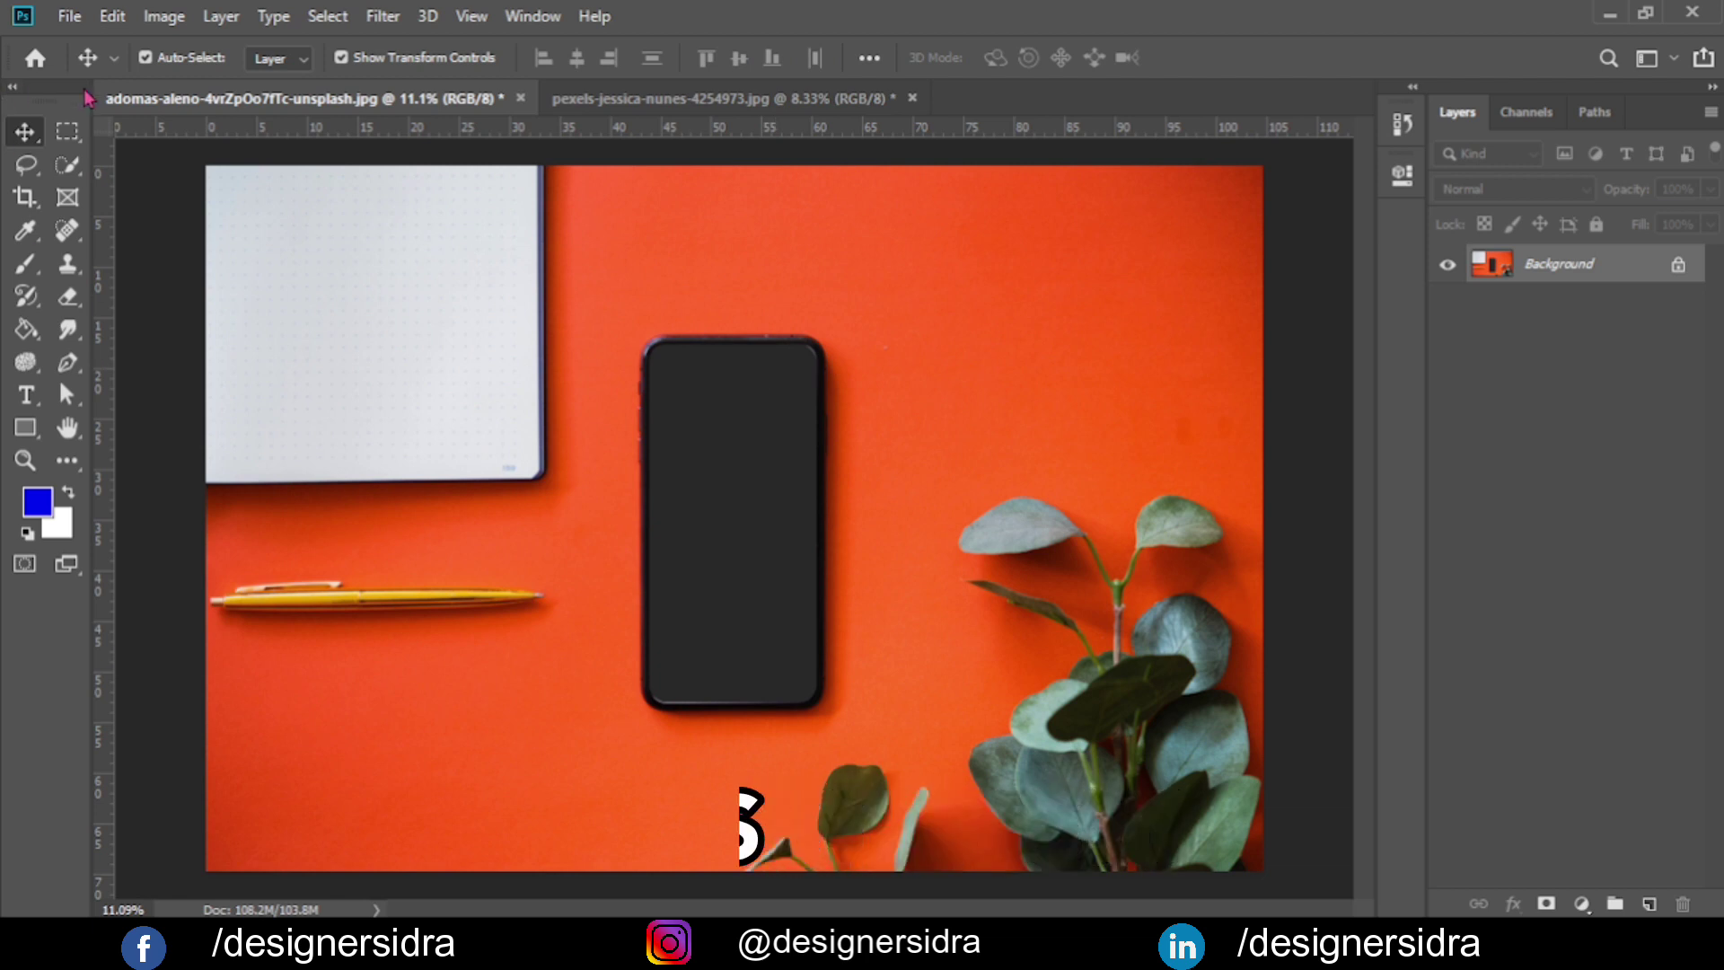
# Select the phone screen area, move the outline onto the portrait, and enlarge it.
pyautogui.click(66, 133)
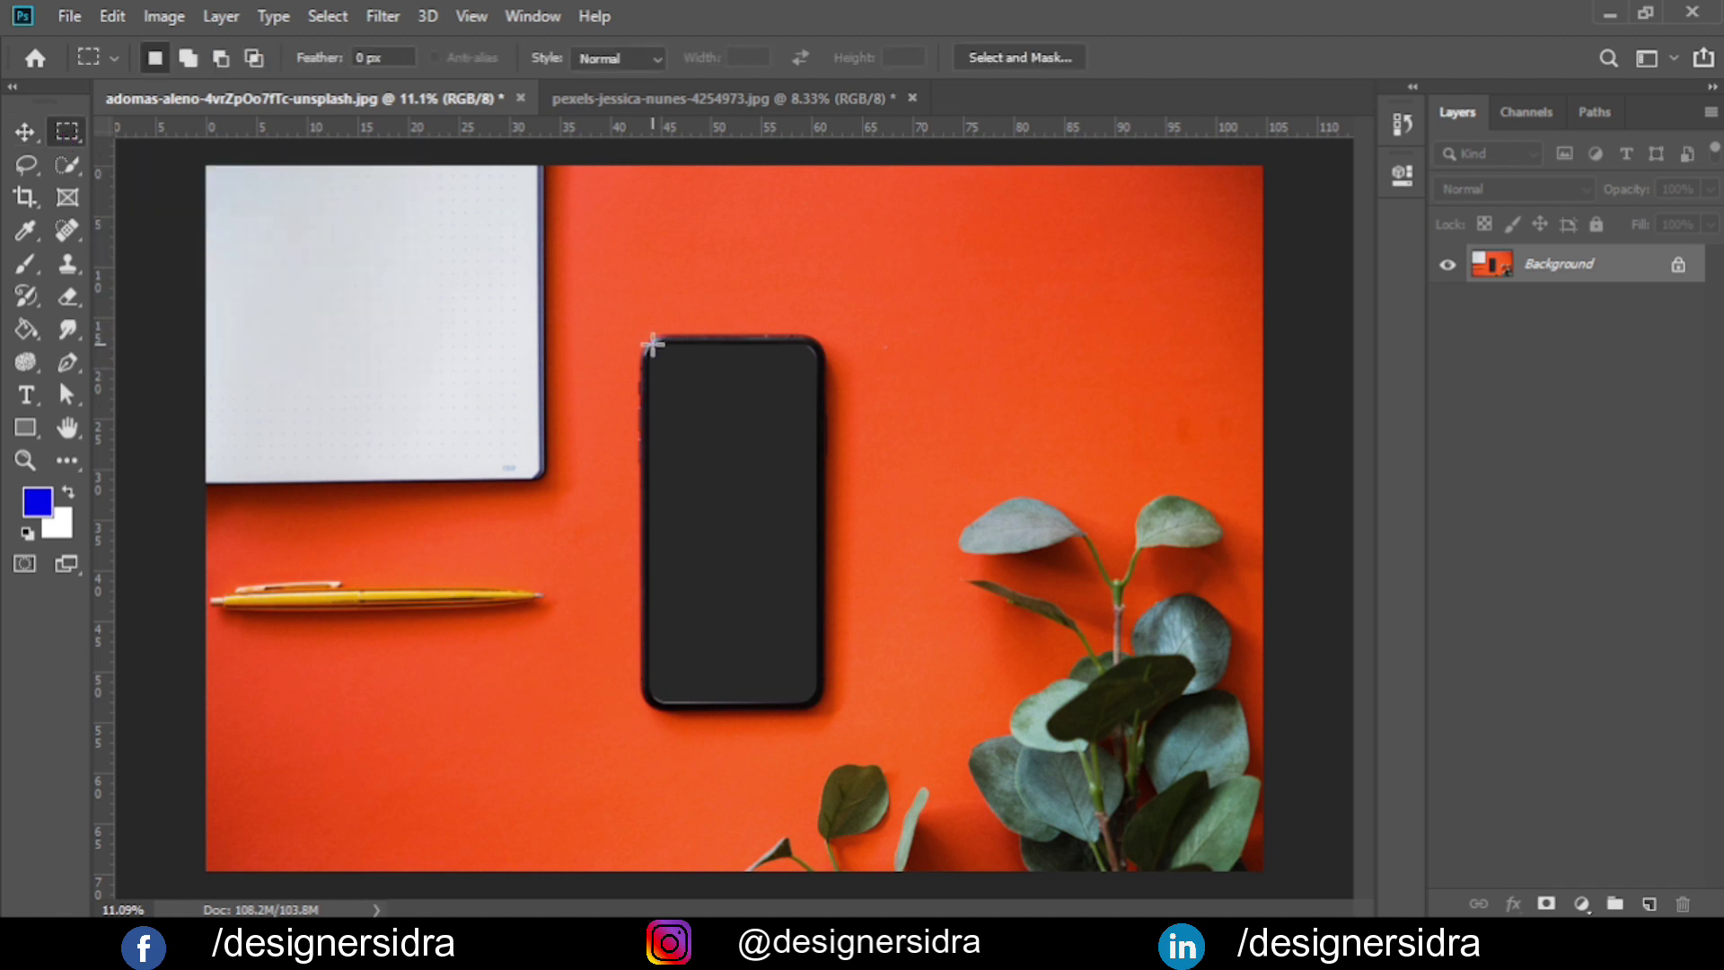
pyautogui.moveTo(653, 344); pyautogui.dragTo(813, 698)
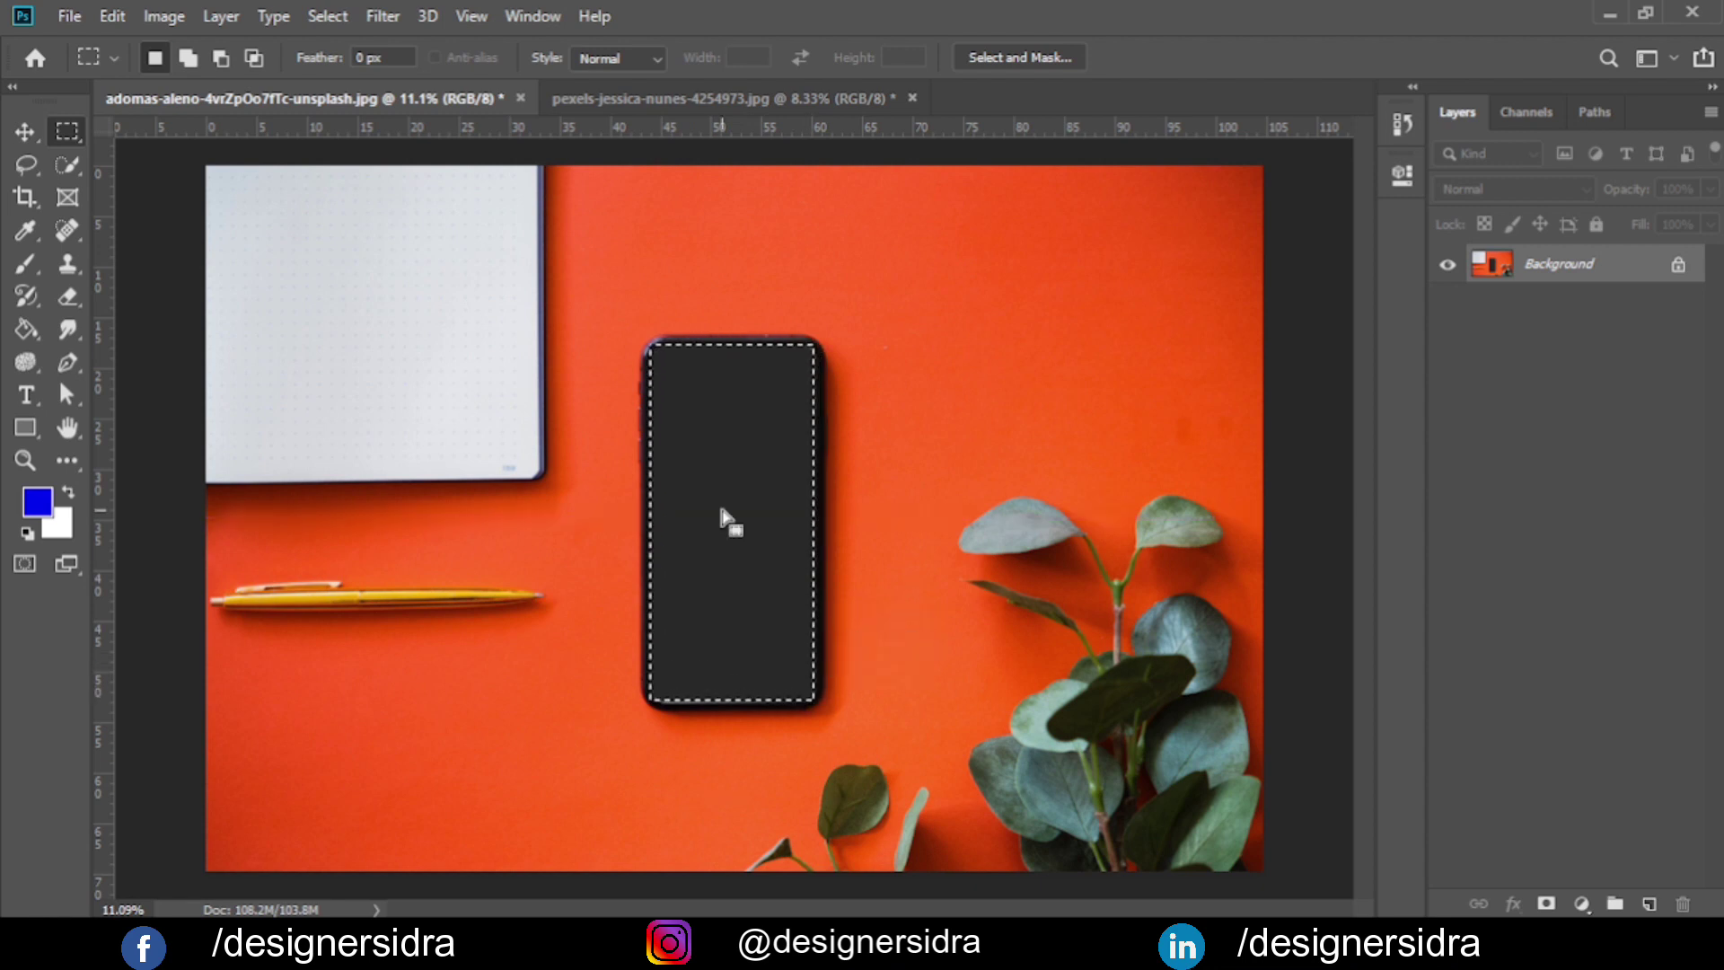
pyautogui.hotkey('ctrl', 'c')
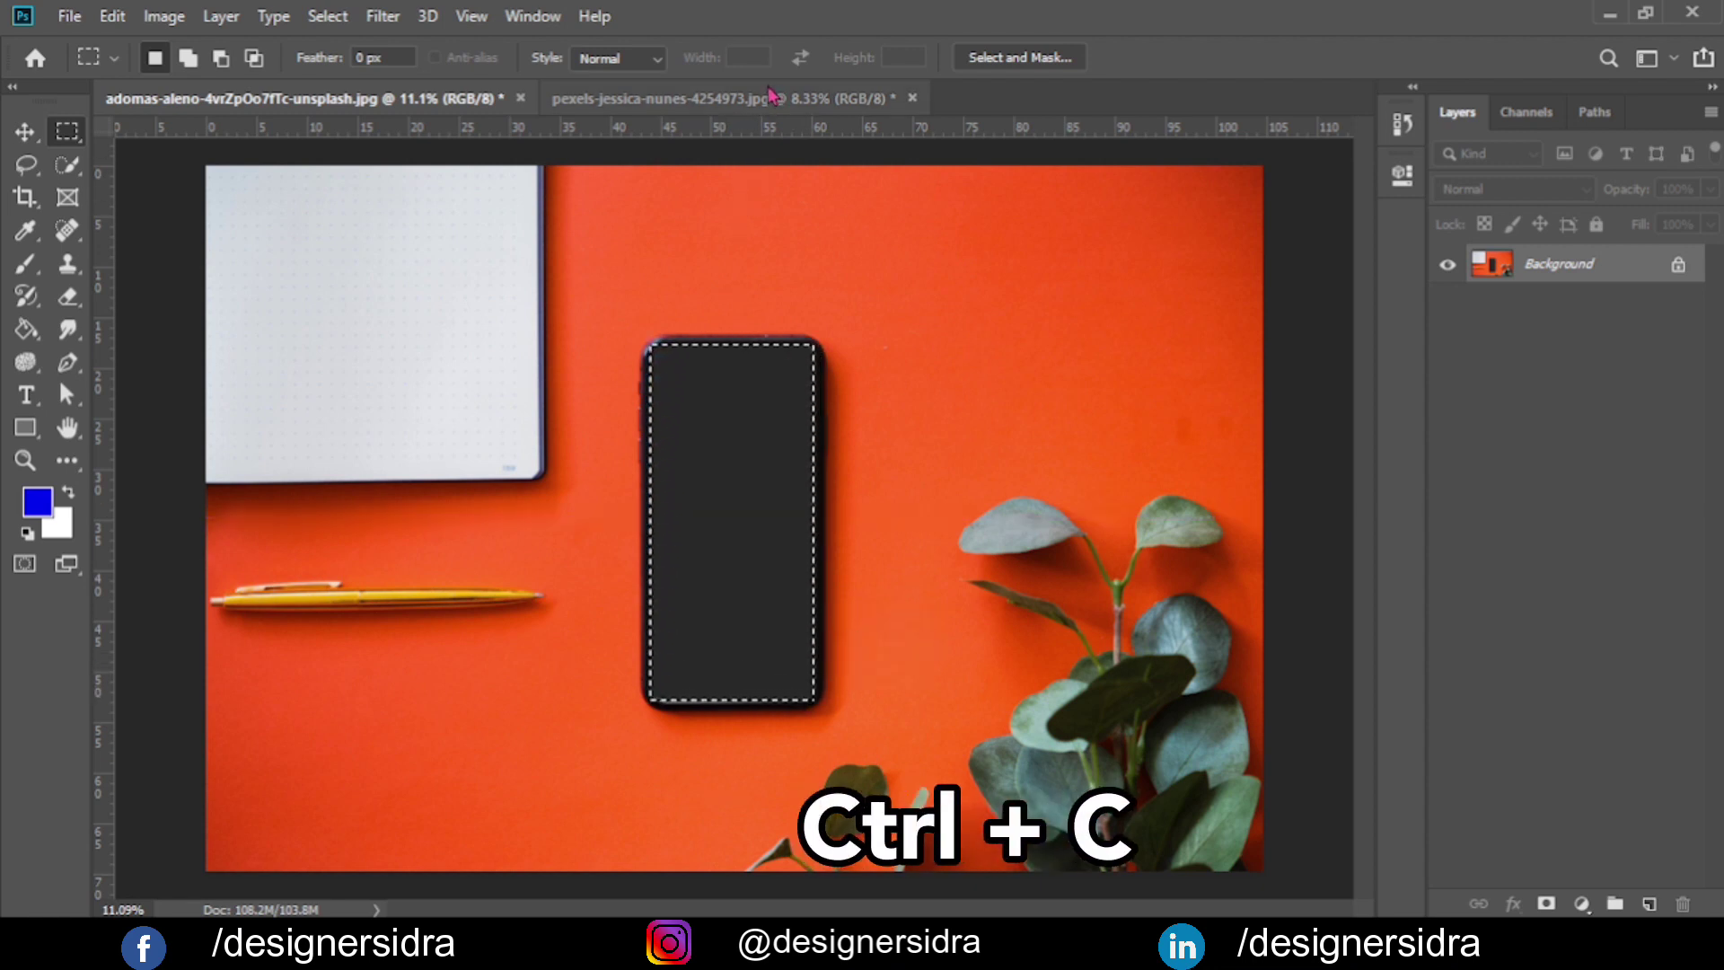
pyautogui.moveTo(679, 546)
pyautogui.mouseDown()
pyautogui.moveTo(744, 115)
pyautogui.moveTo(724, 628)
pyautogui.moveTo(770, 454)
pyautogui.moveTo(760, 512)
pyautogui.mouseUp()
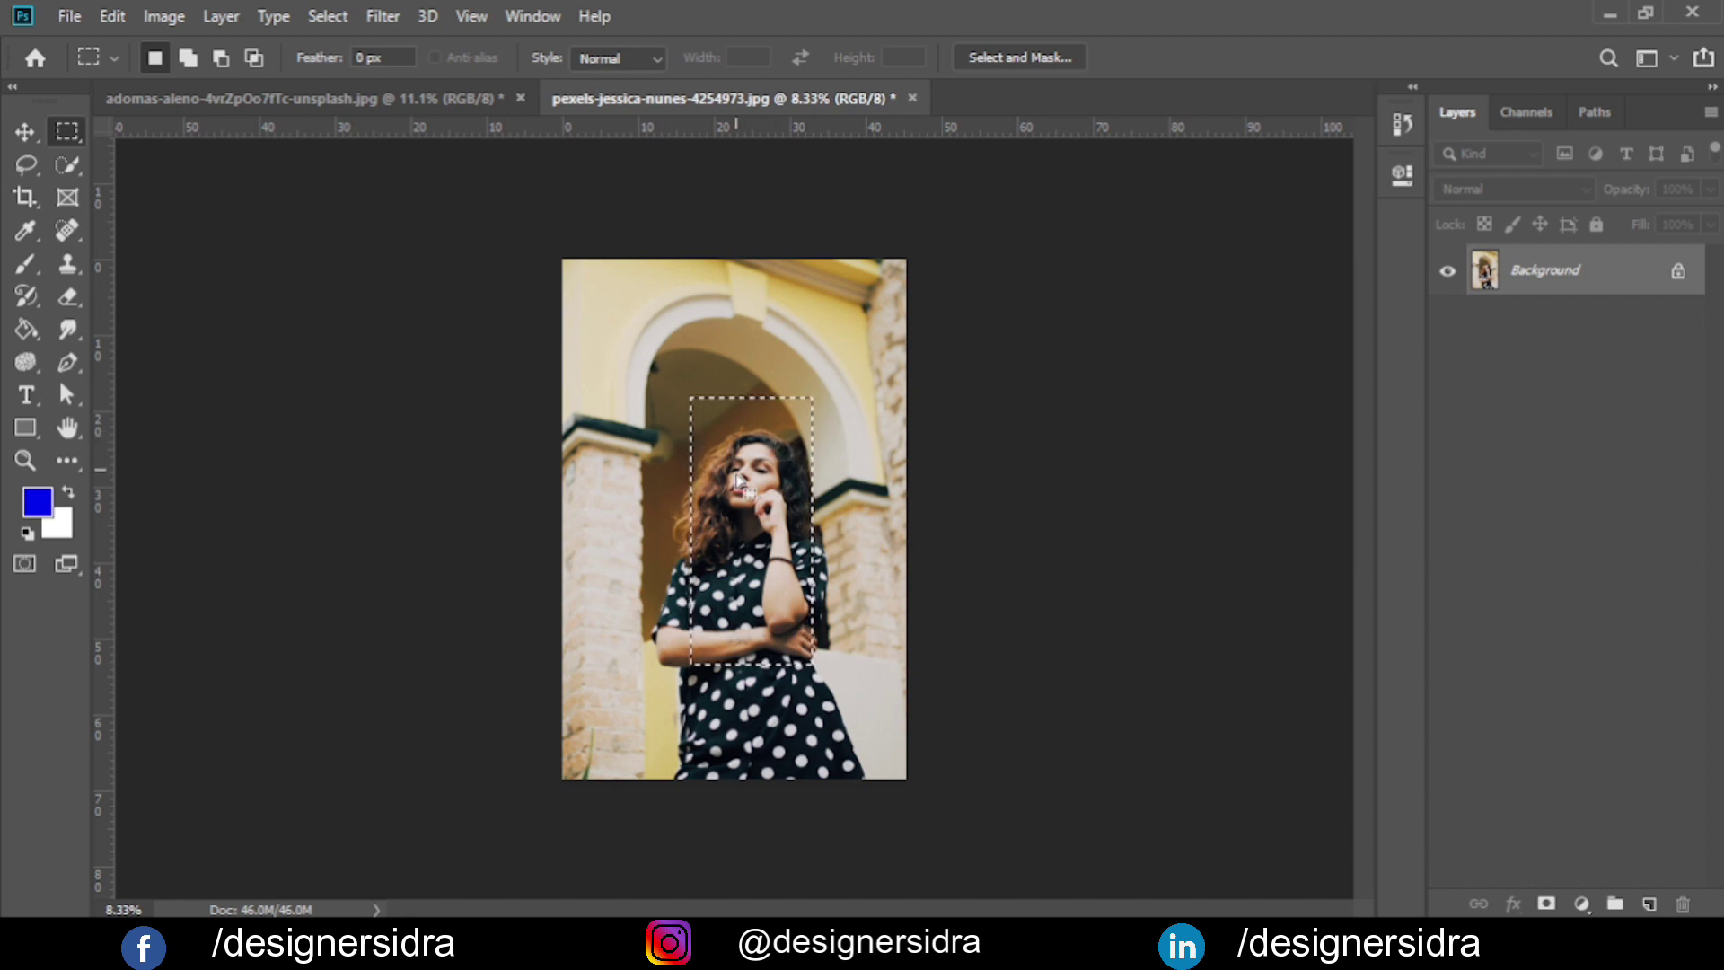
pyautogui.rightClick(733, 441)
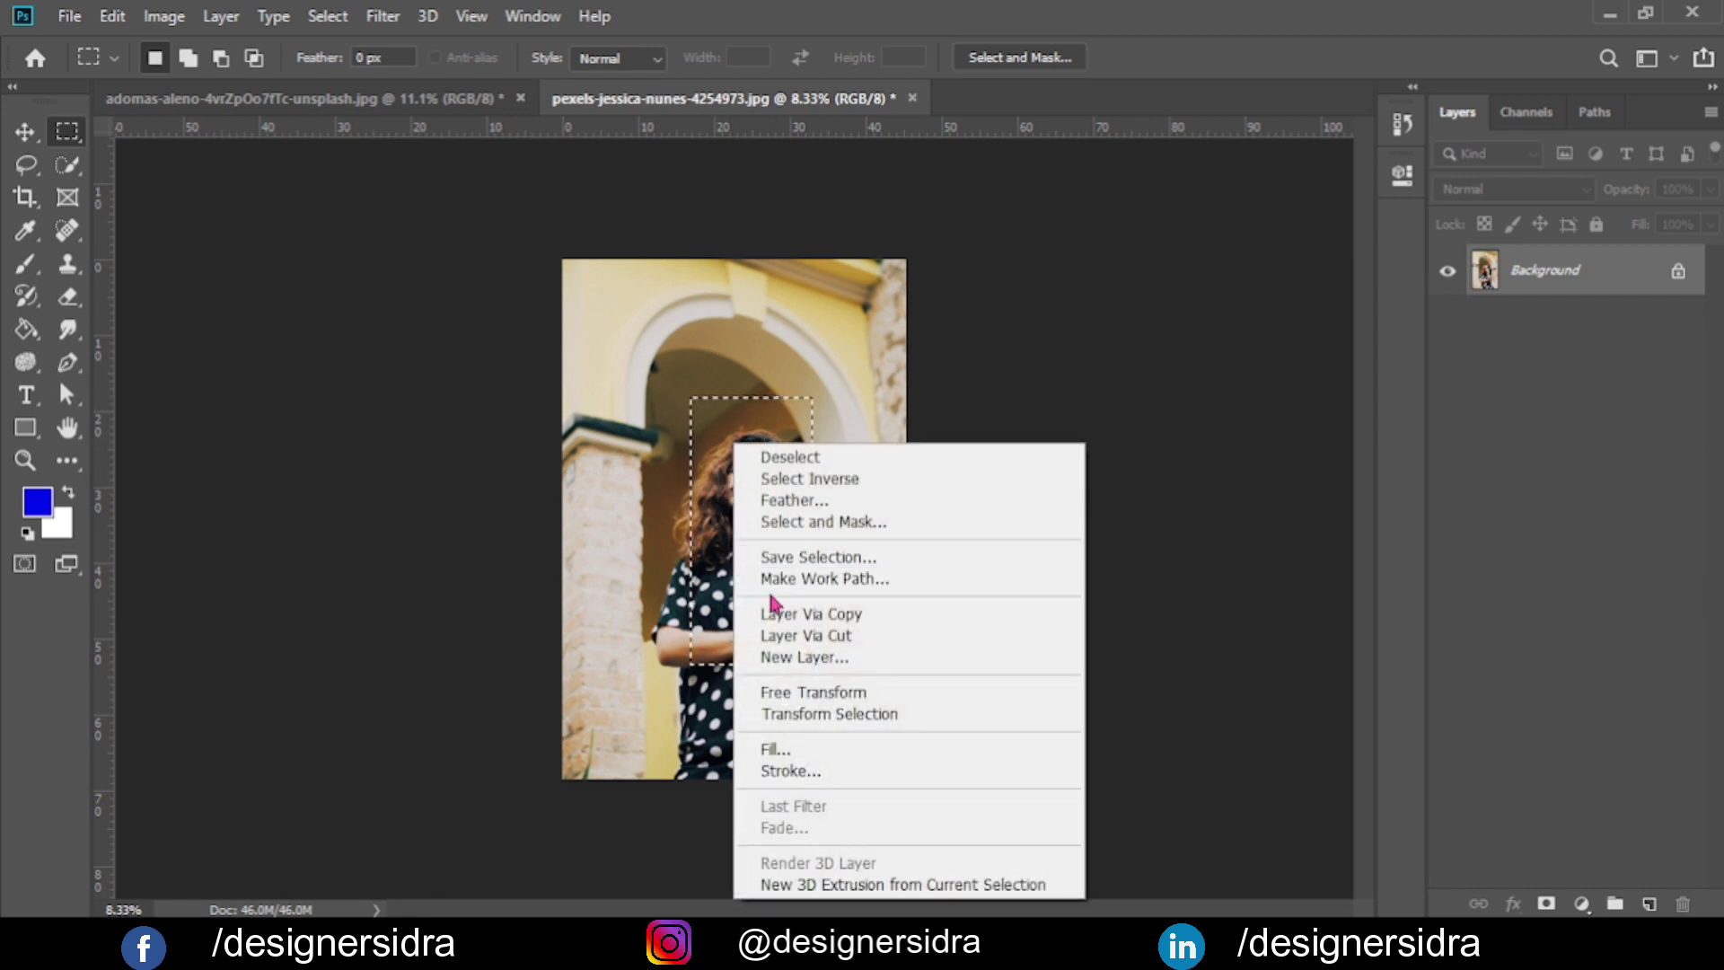
pyautogui.click(792, 715)
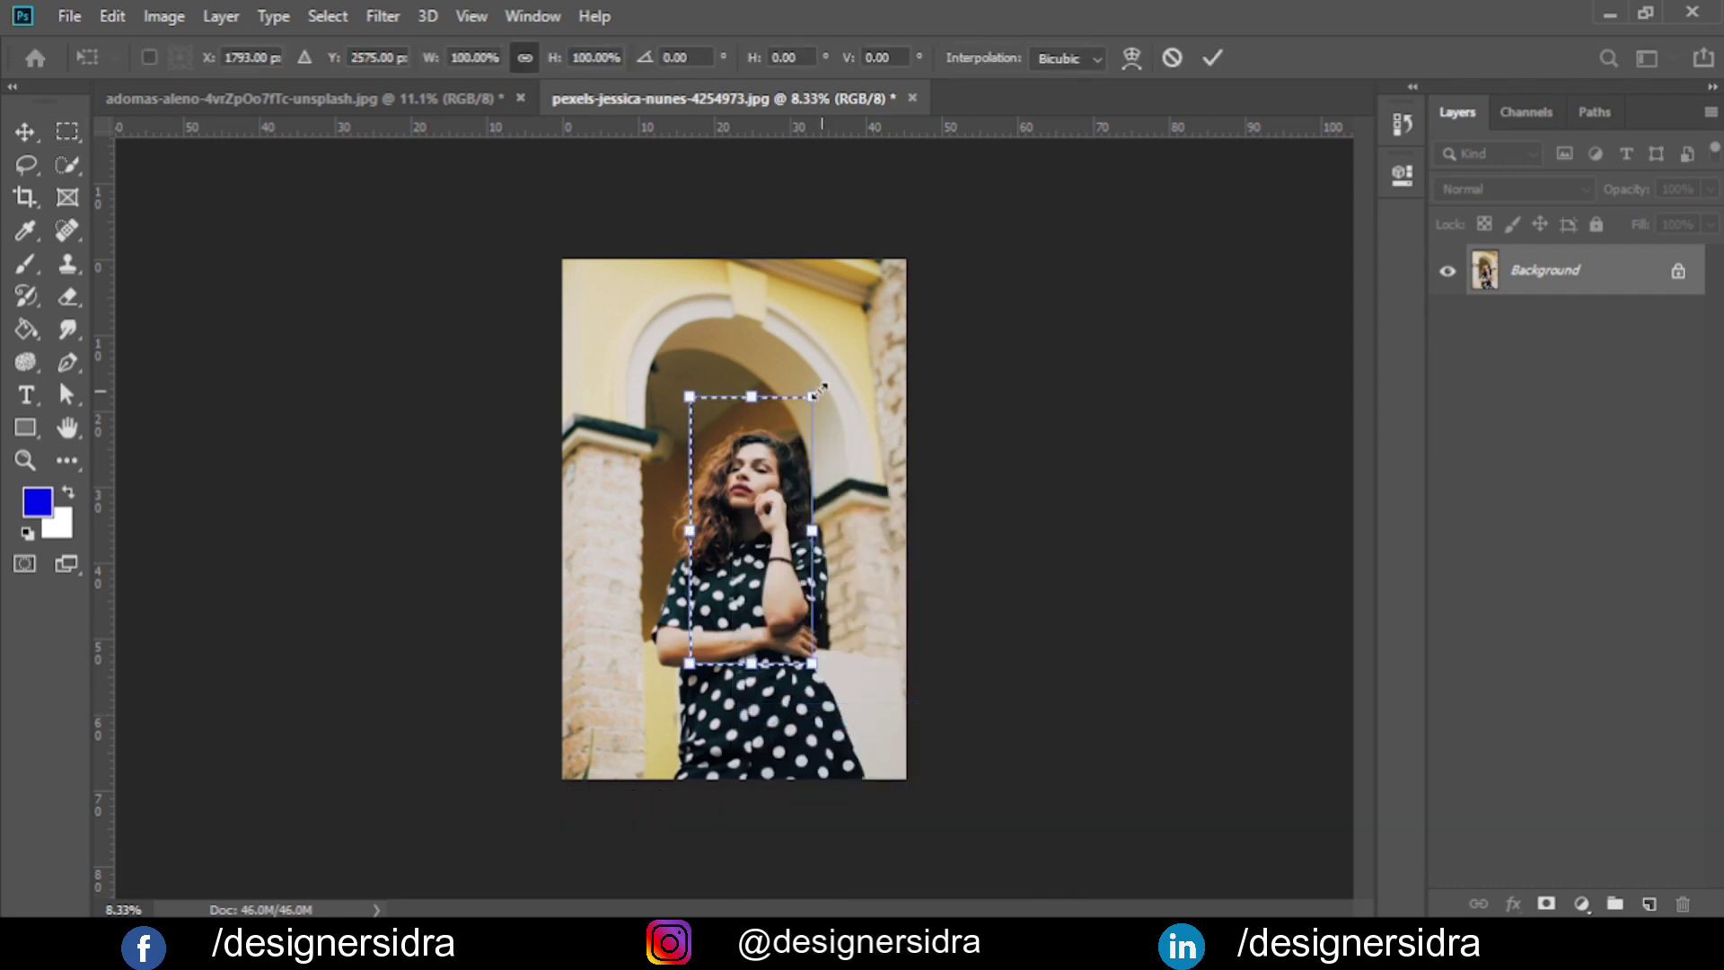
pyautogui.moveTo(812, 397); pyautogui.dragTo(849, 316)
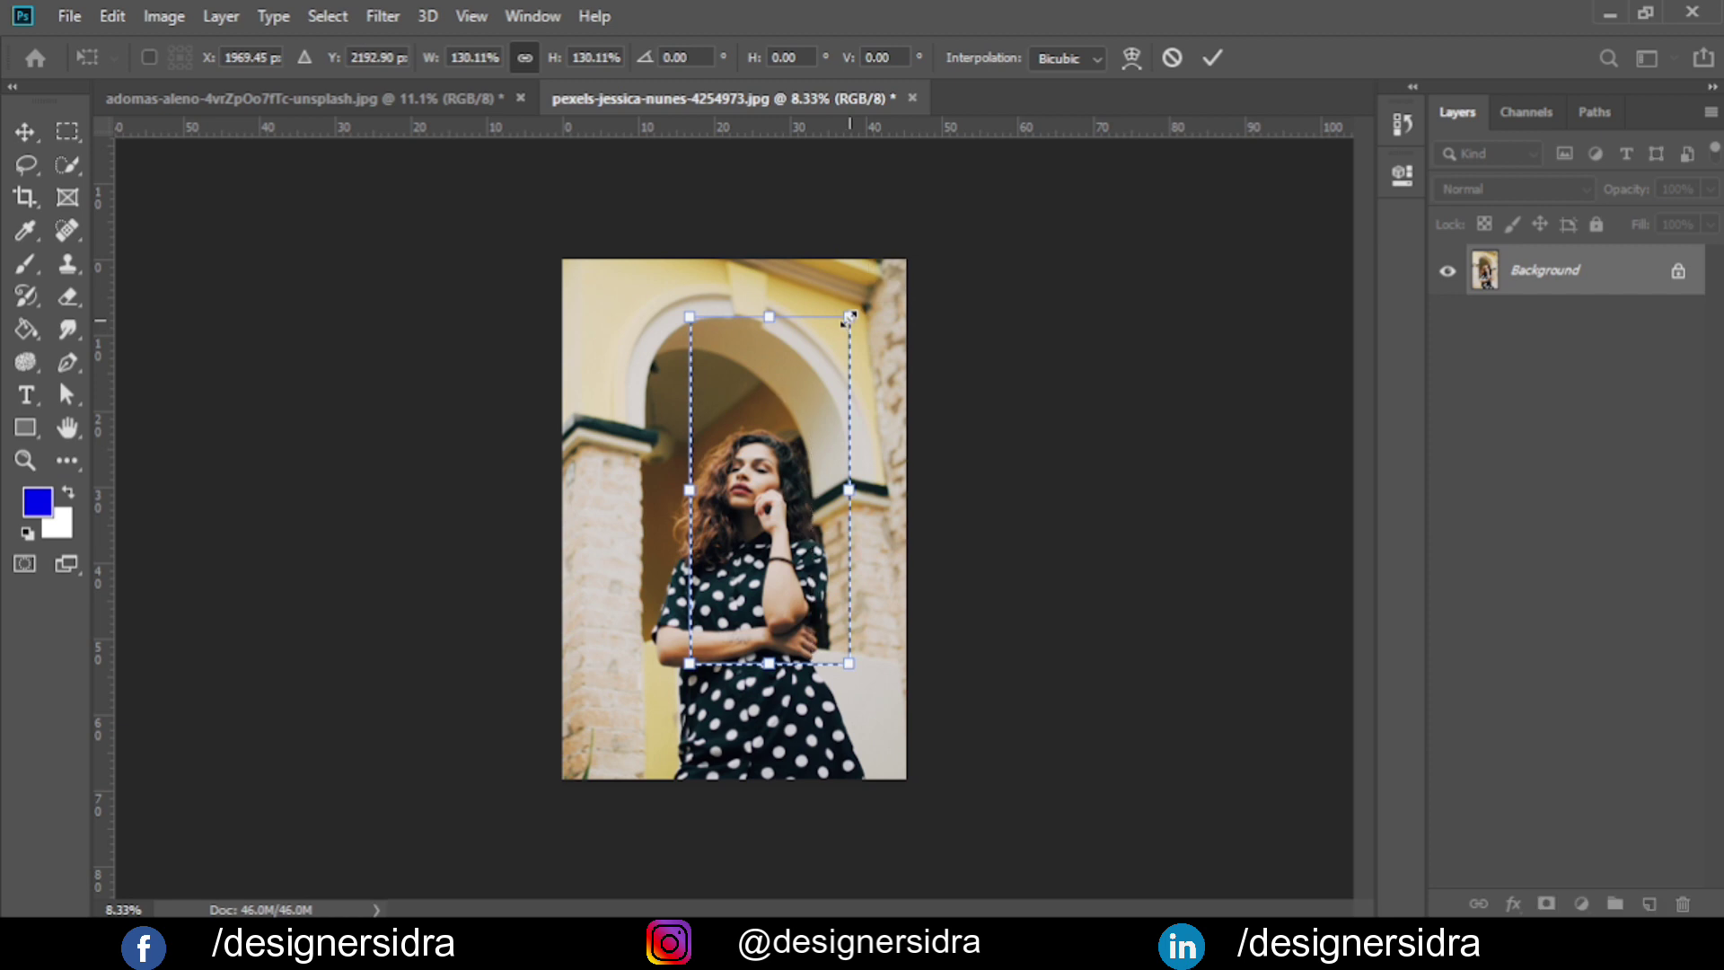
pyautogui.press('Return')
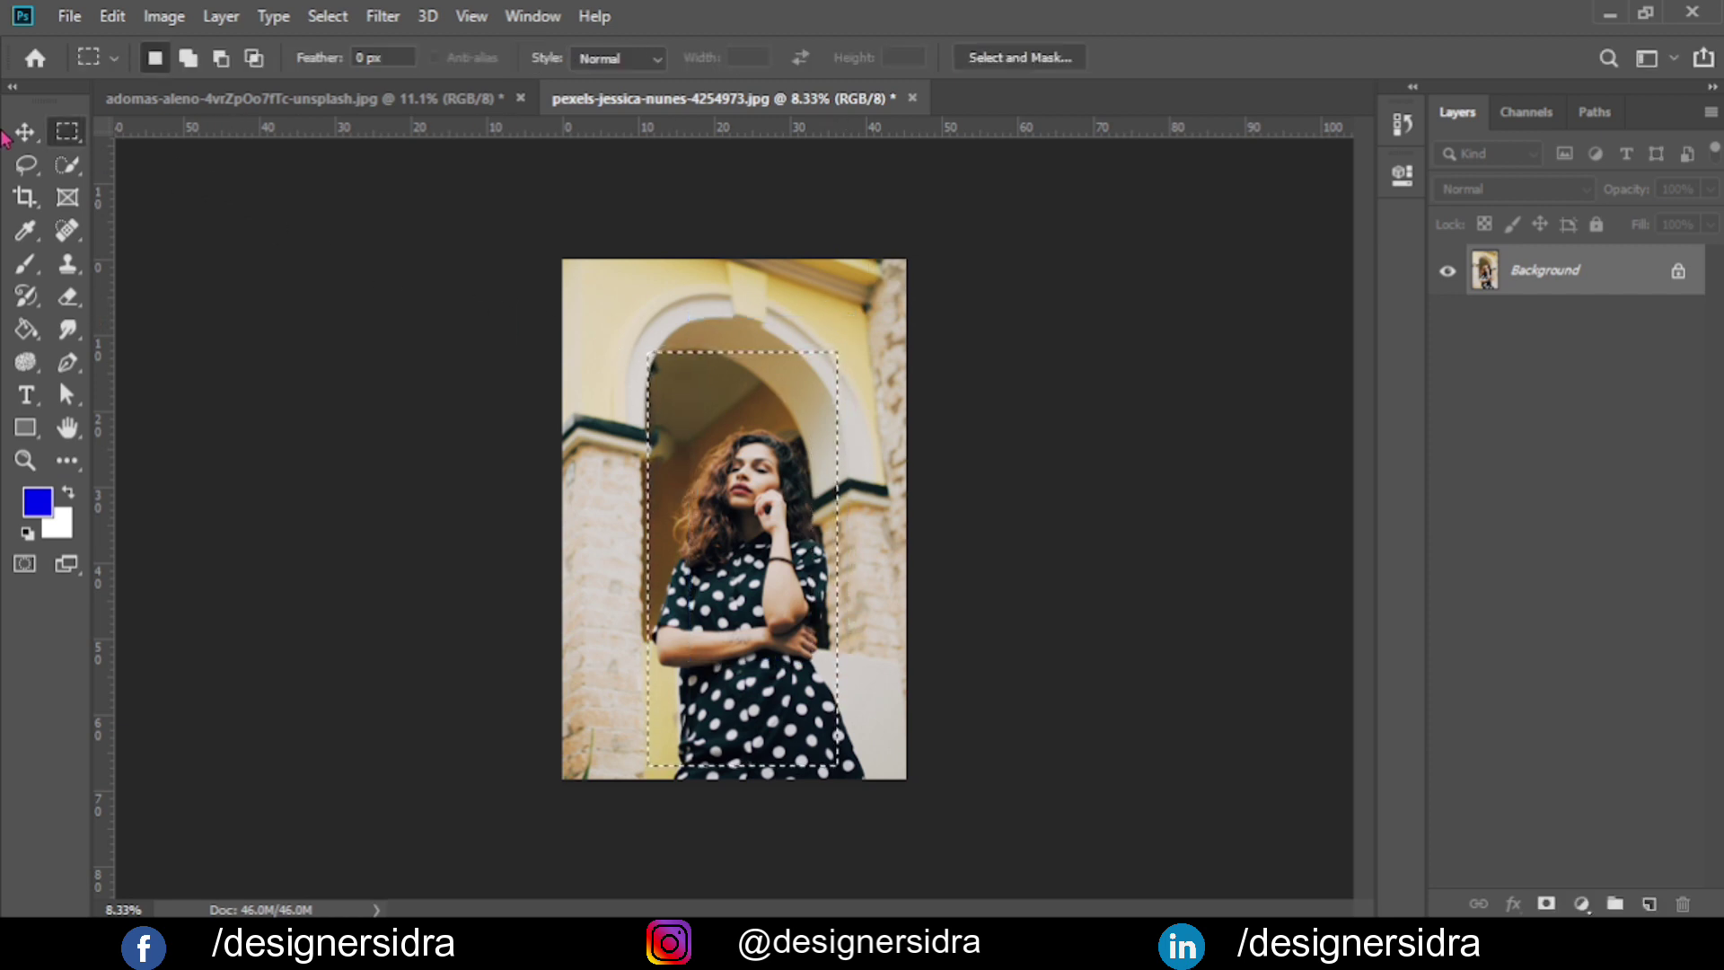
# Drag the selected portrait into the phone photo and scale it over the screen.
pyautogui.click(24, 131)
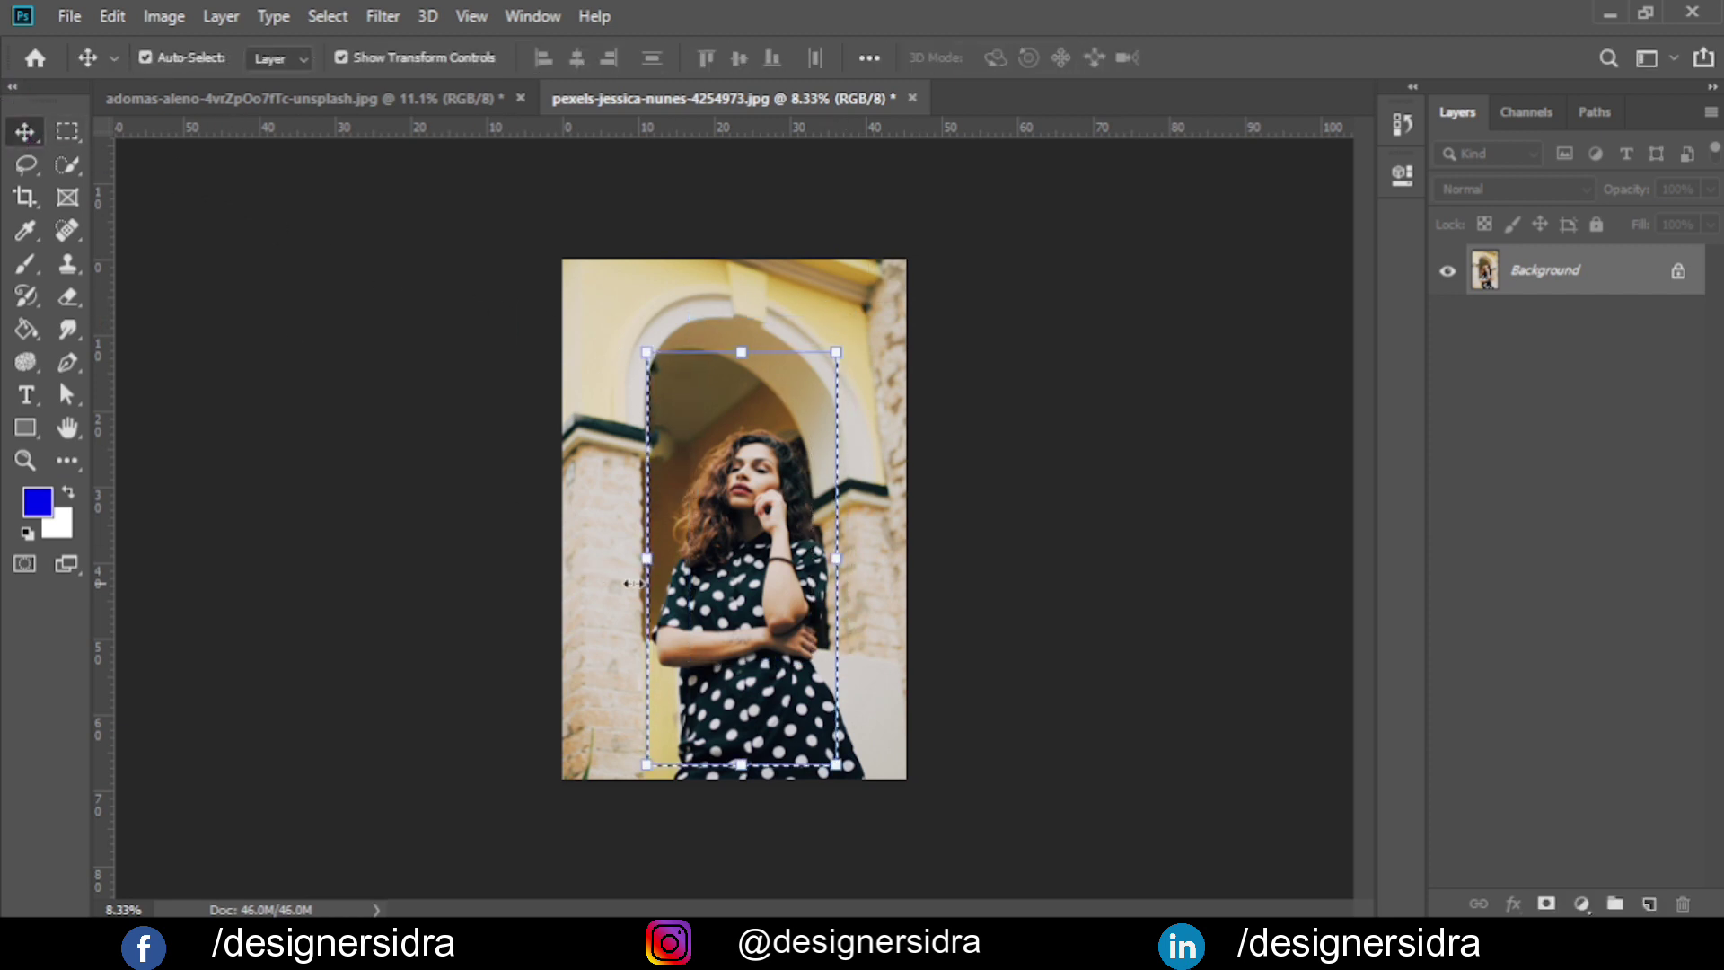
pyautogui.moveTo(762, 584); pyautogui.dragTo(442, 128)
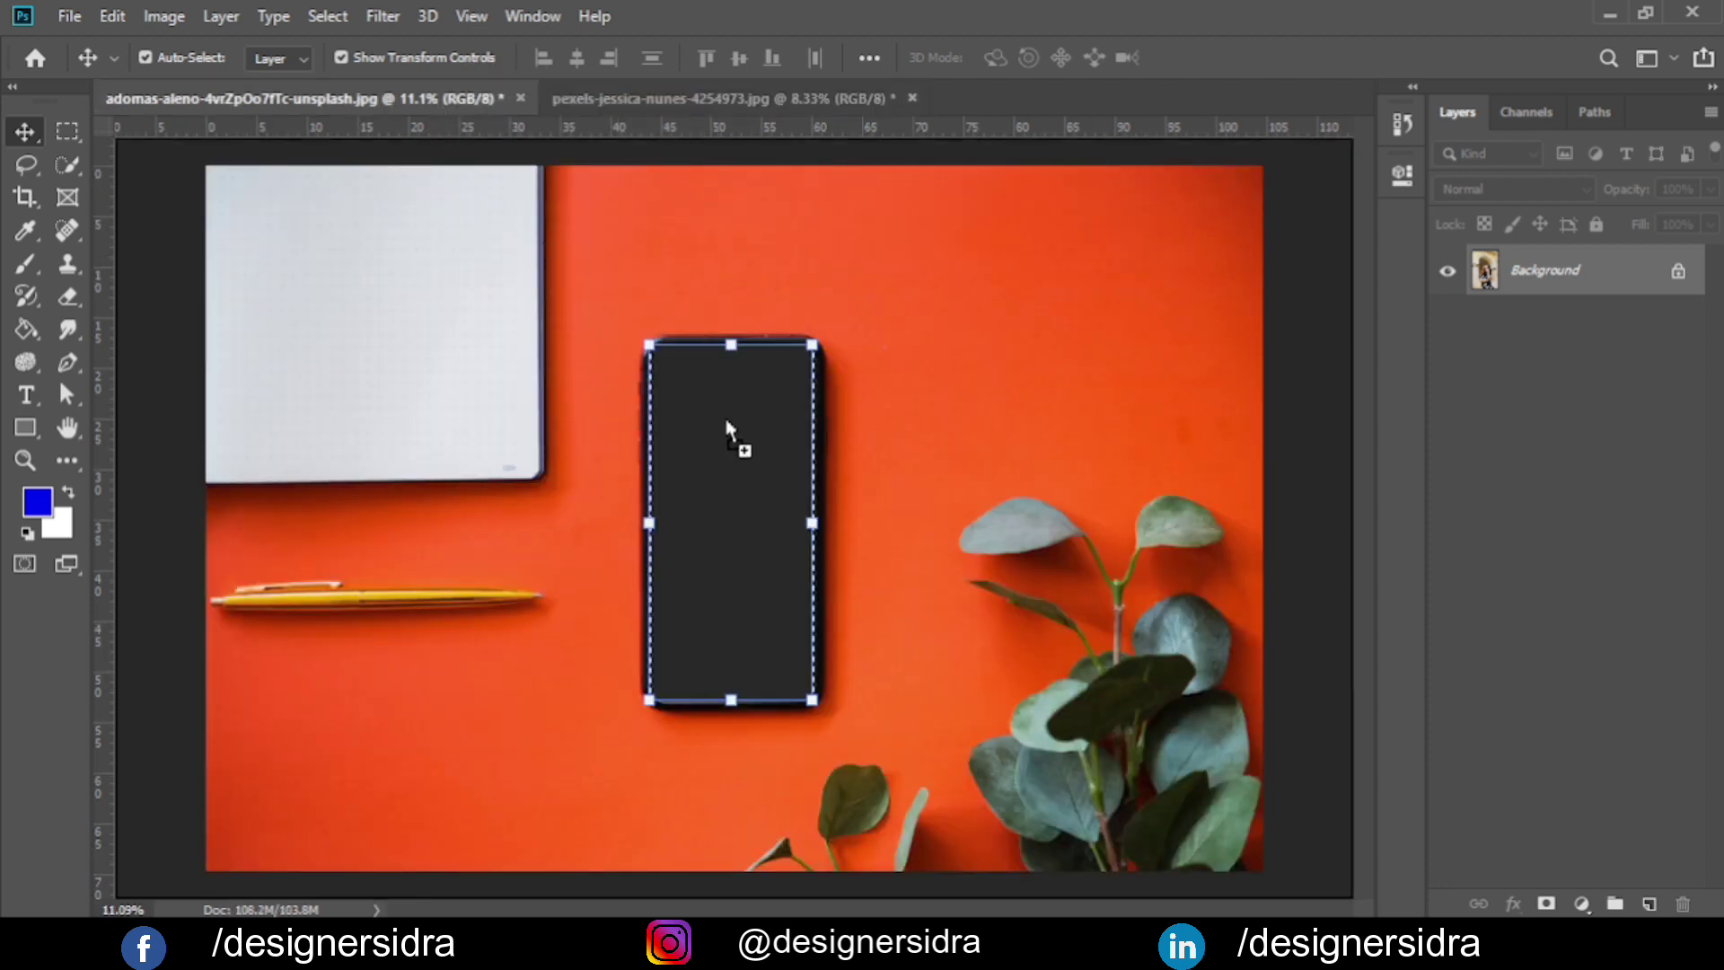
pyautogui.moveTo(442, 127); pyautogui.dragTo(754, 552)
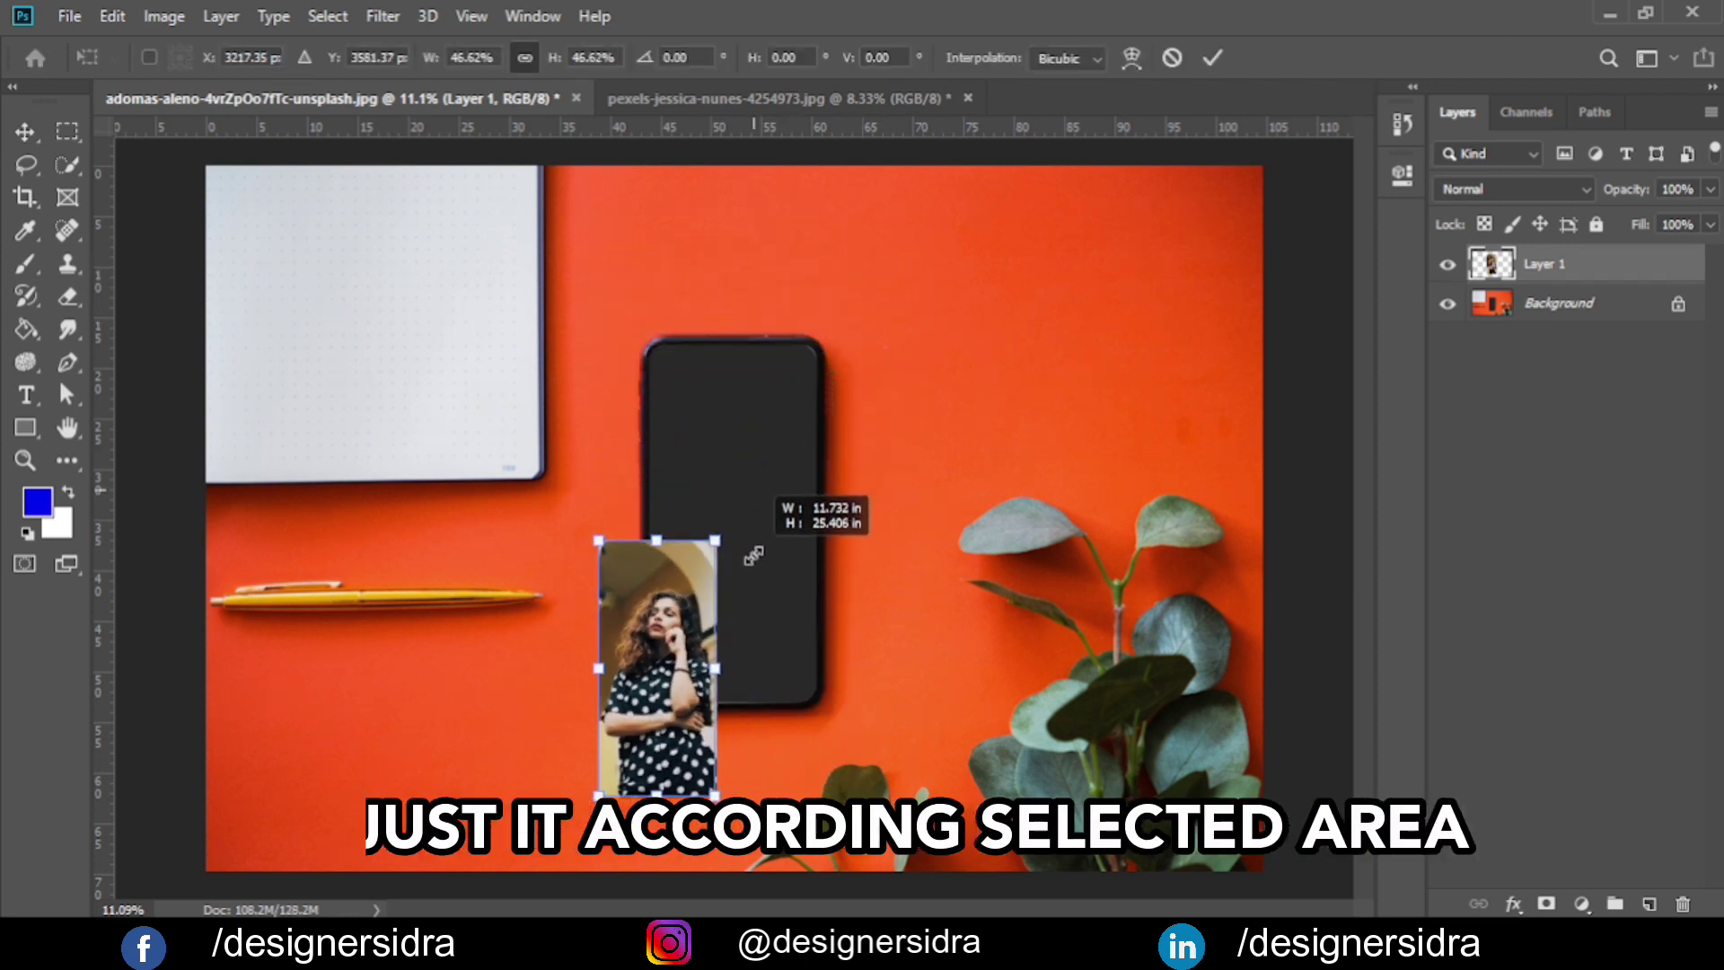
pyautogui.moveTo(791, 482); pyautogui.dragTo(772, 538)
pyautogui.moveTo(696, 591); pyautogui.dragTo(745, 485)
pyautogui.press('Return')
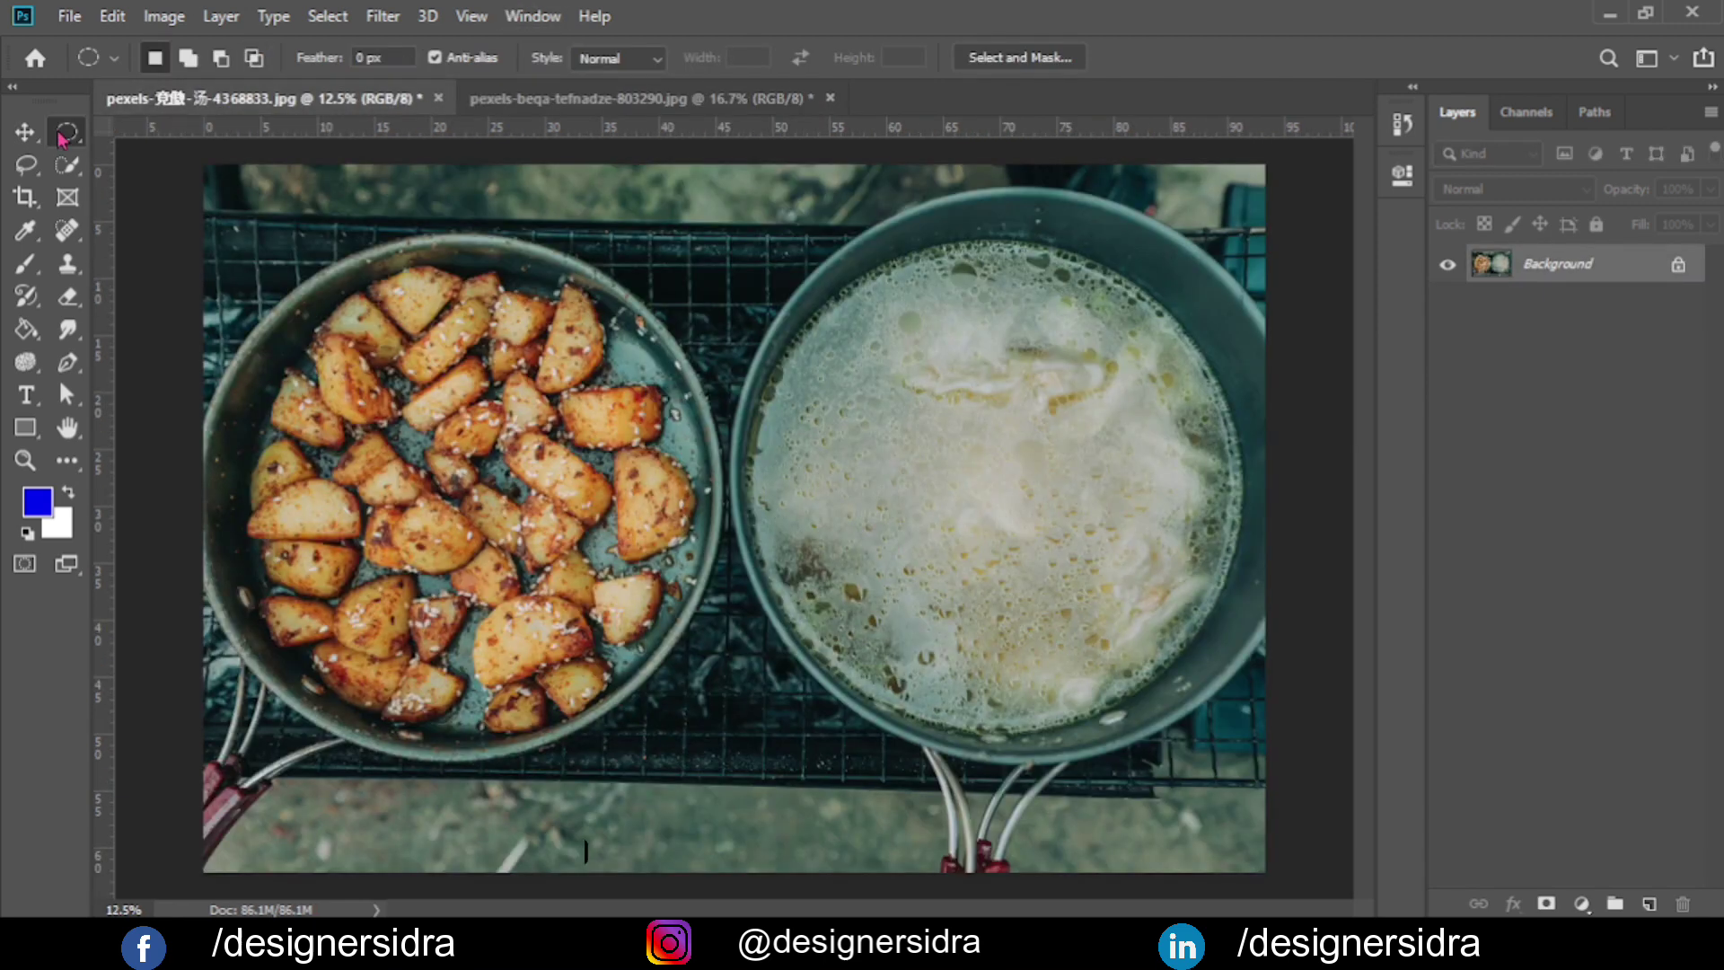
# Switch to the Elliptical Marquee and draw an oval around the soup pan.
pyautogui.rightClick(64, 133)
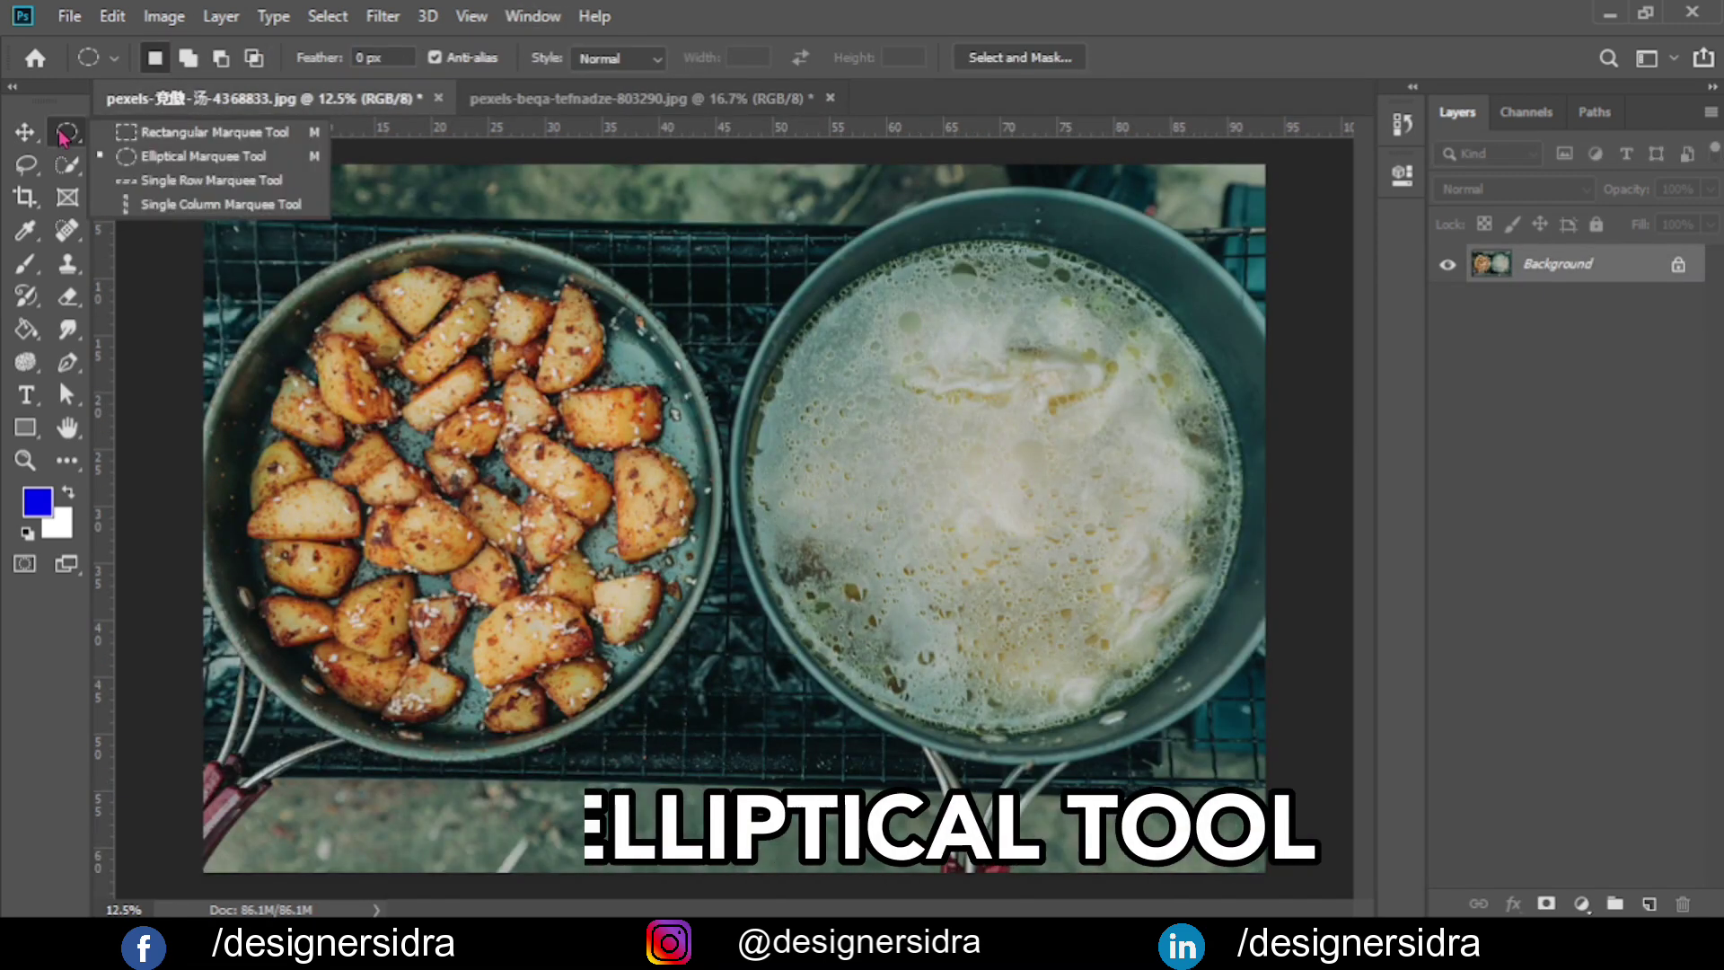
pyautogui.click(167, 161)
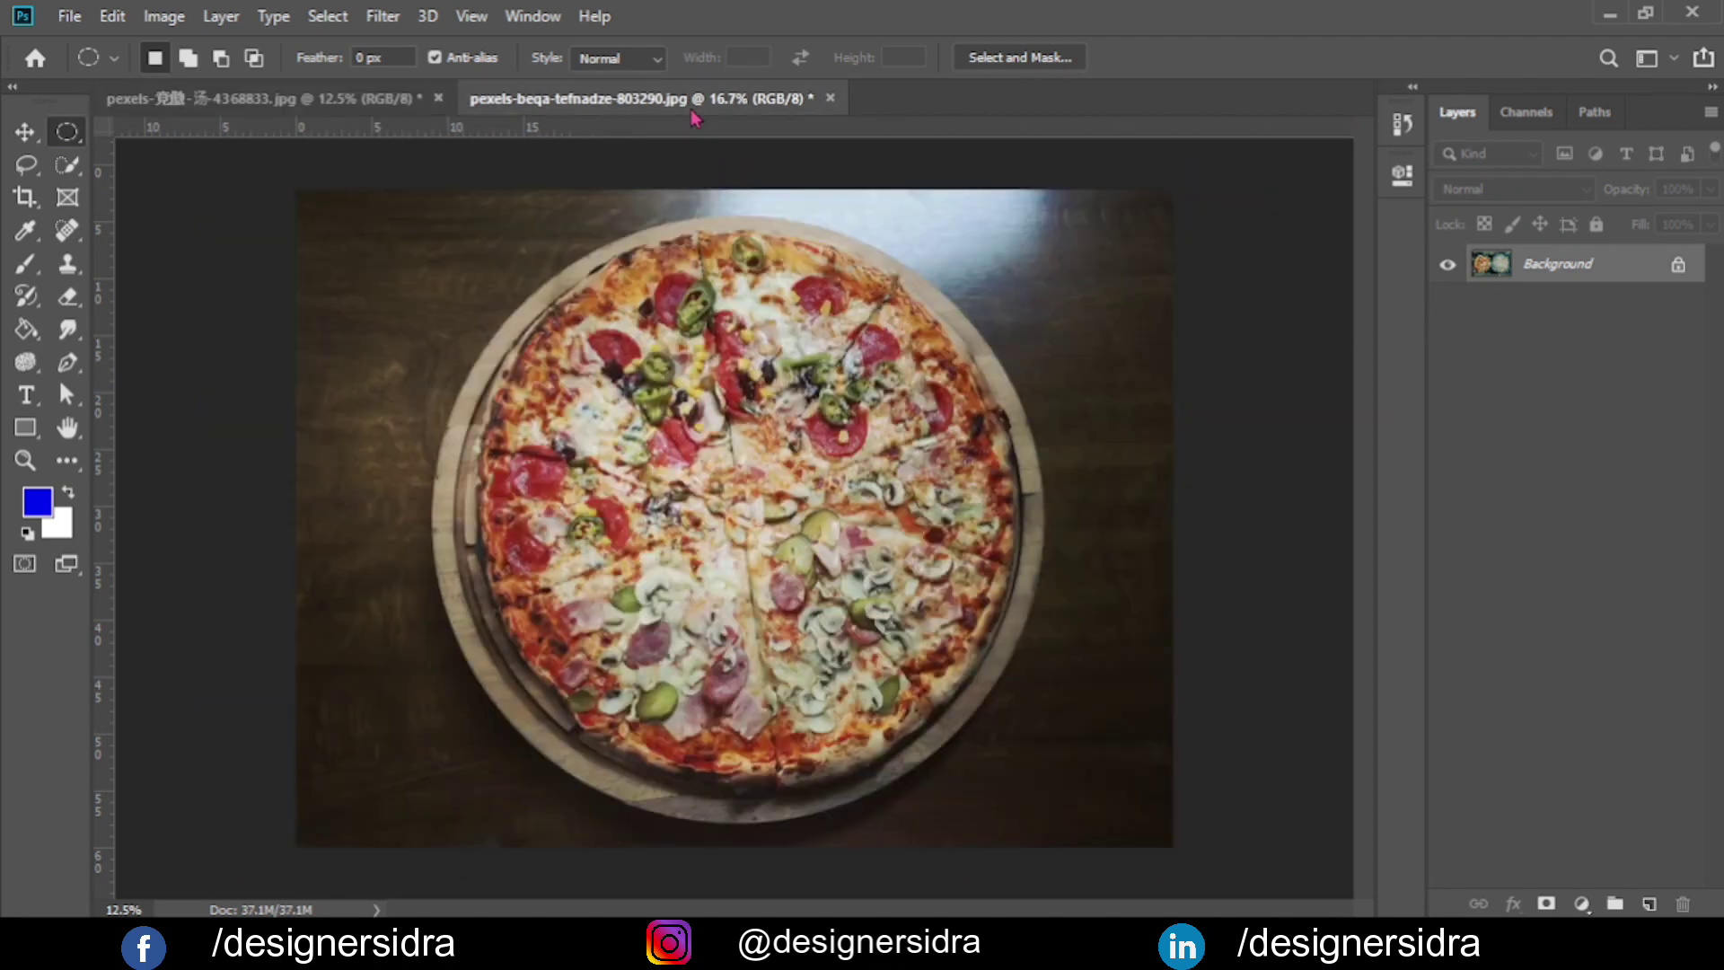
pyautogui.click(693, 100)
pyautogui.click(215, 97)
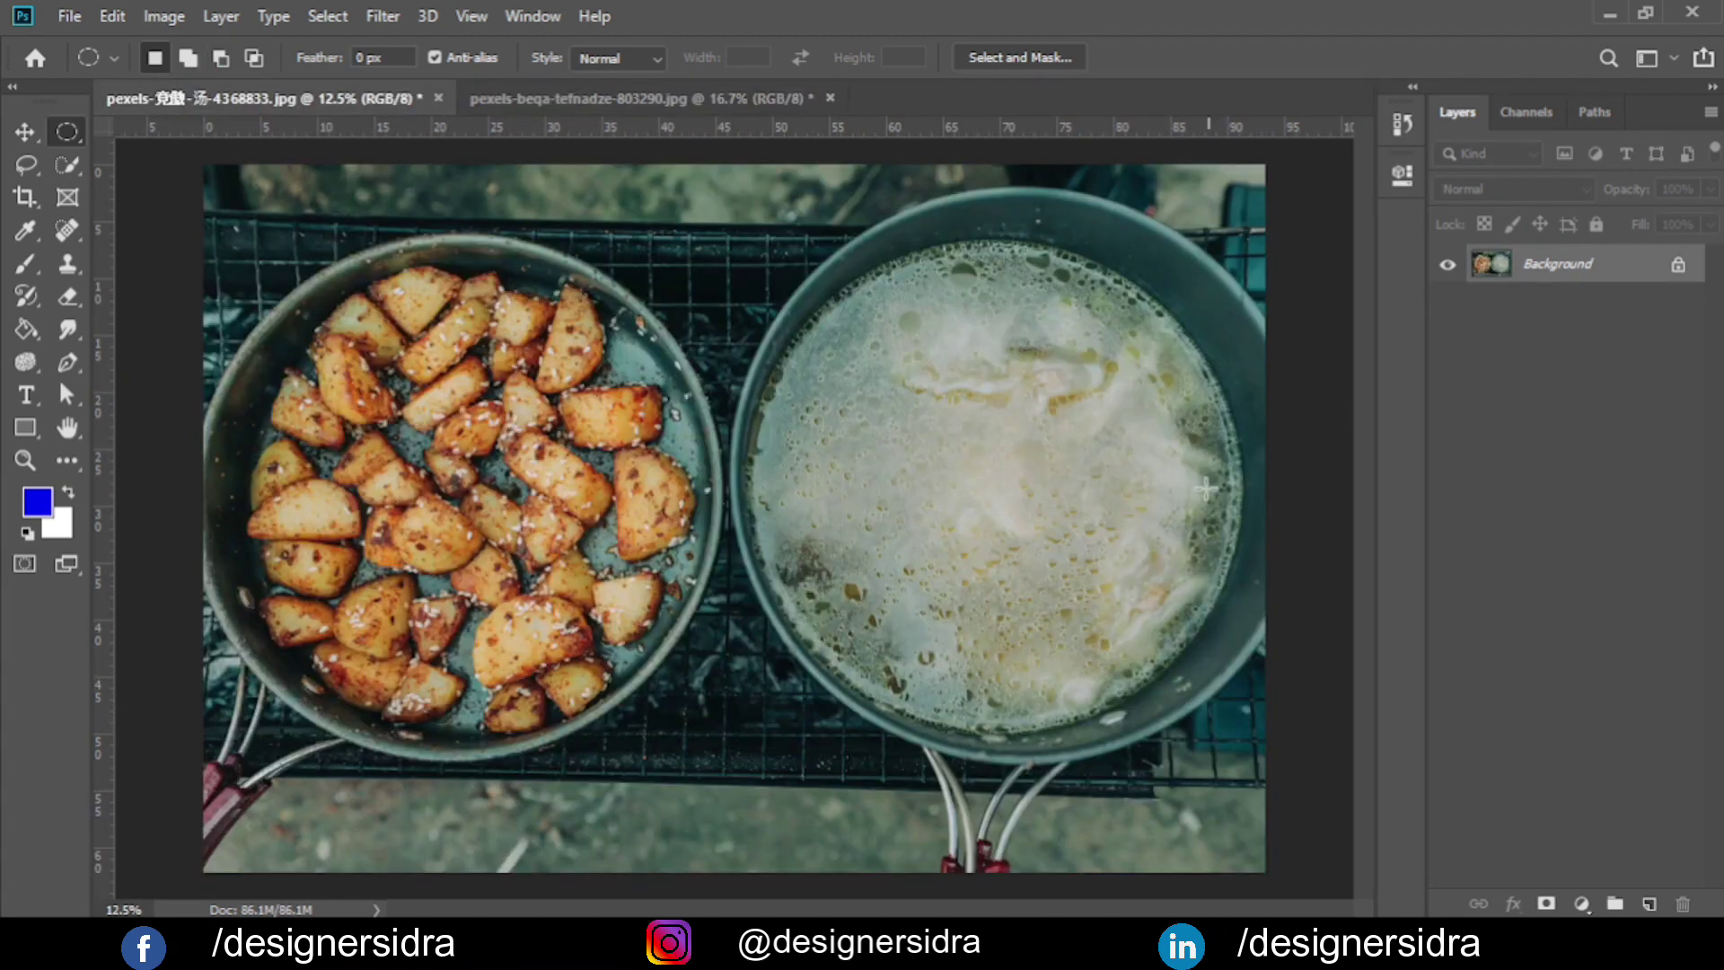
pyautogui.moveTo(827, 298); pyautogui.dragTo(1236, 707)
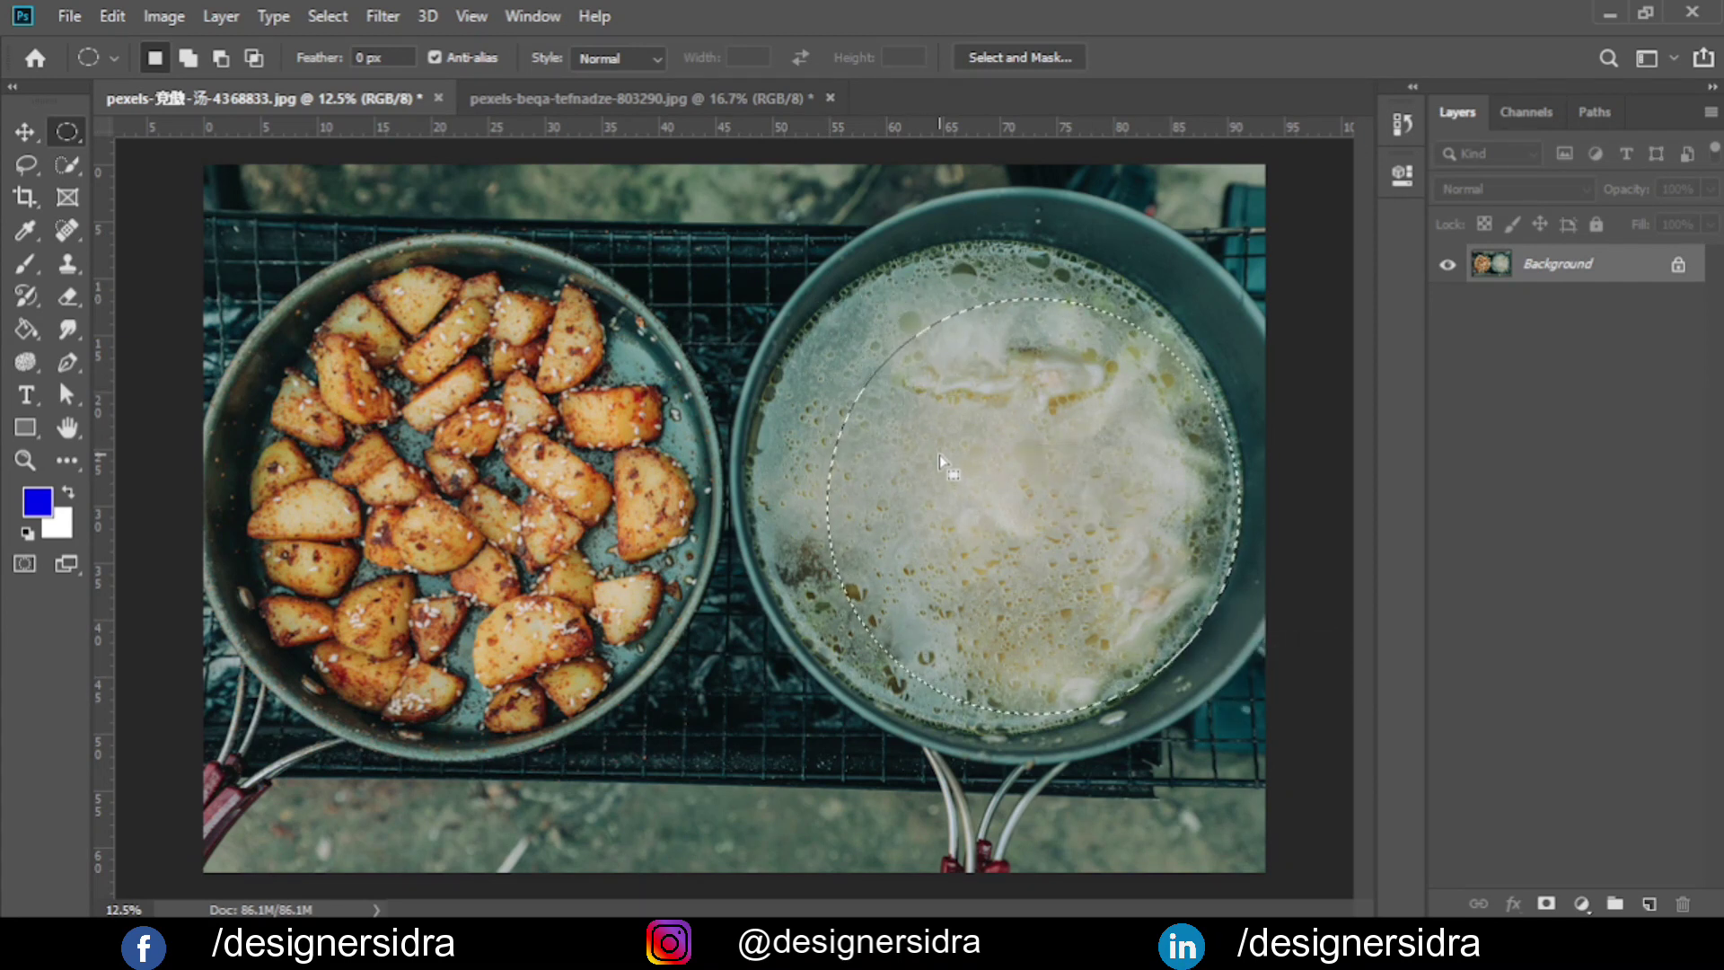
# Transform the oval selection to fit the soup's rim, then return to the pizza photo.
pyautogui.rightClick(941, 460)
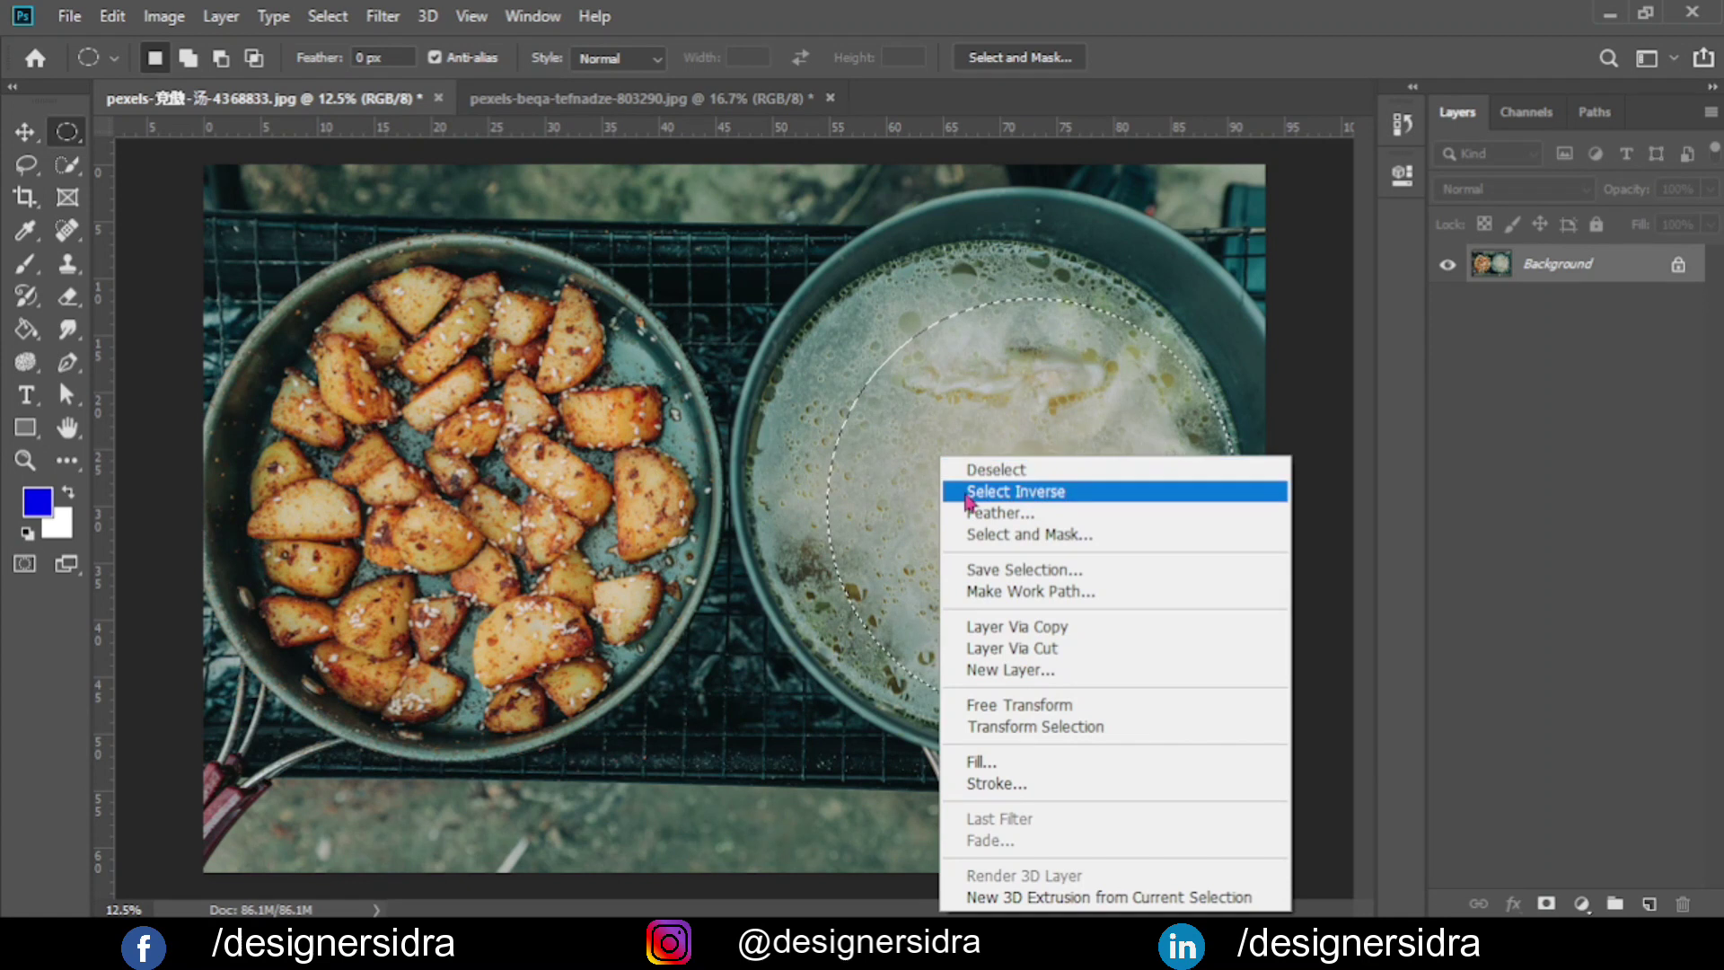
pyautogui.click(1009, 729)
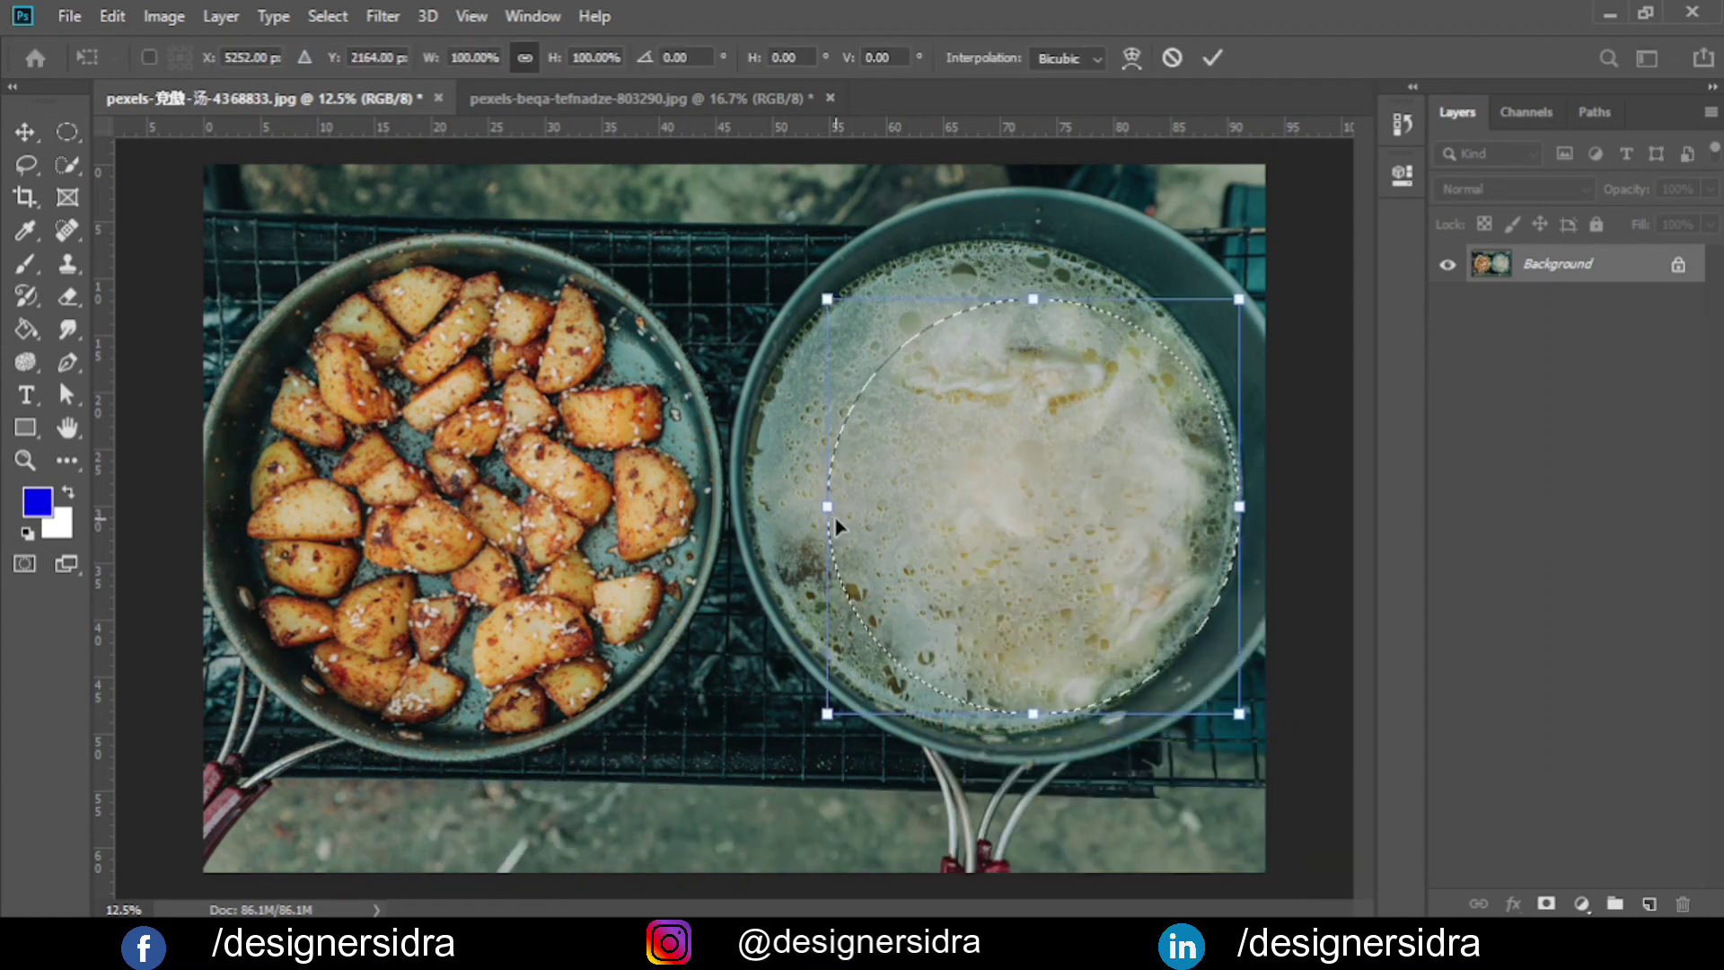
pyautogui.moveTo(827, 507); pyautogui.dragTo(765, 507)
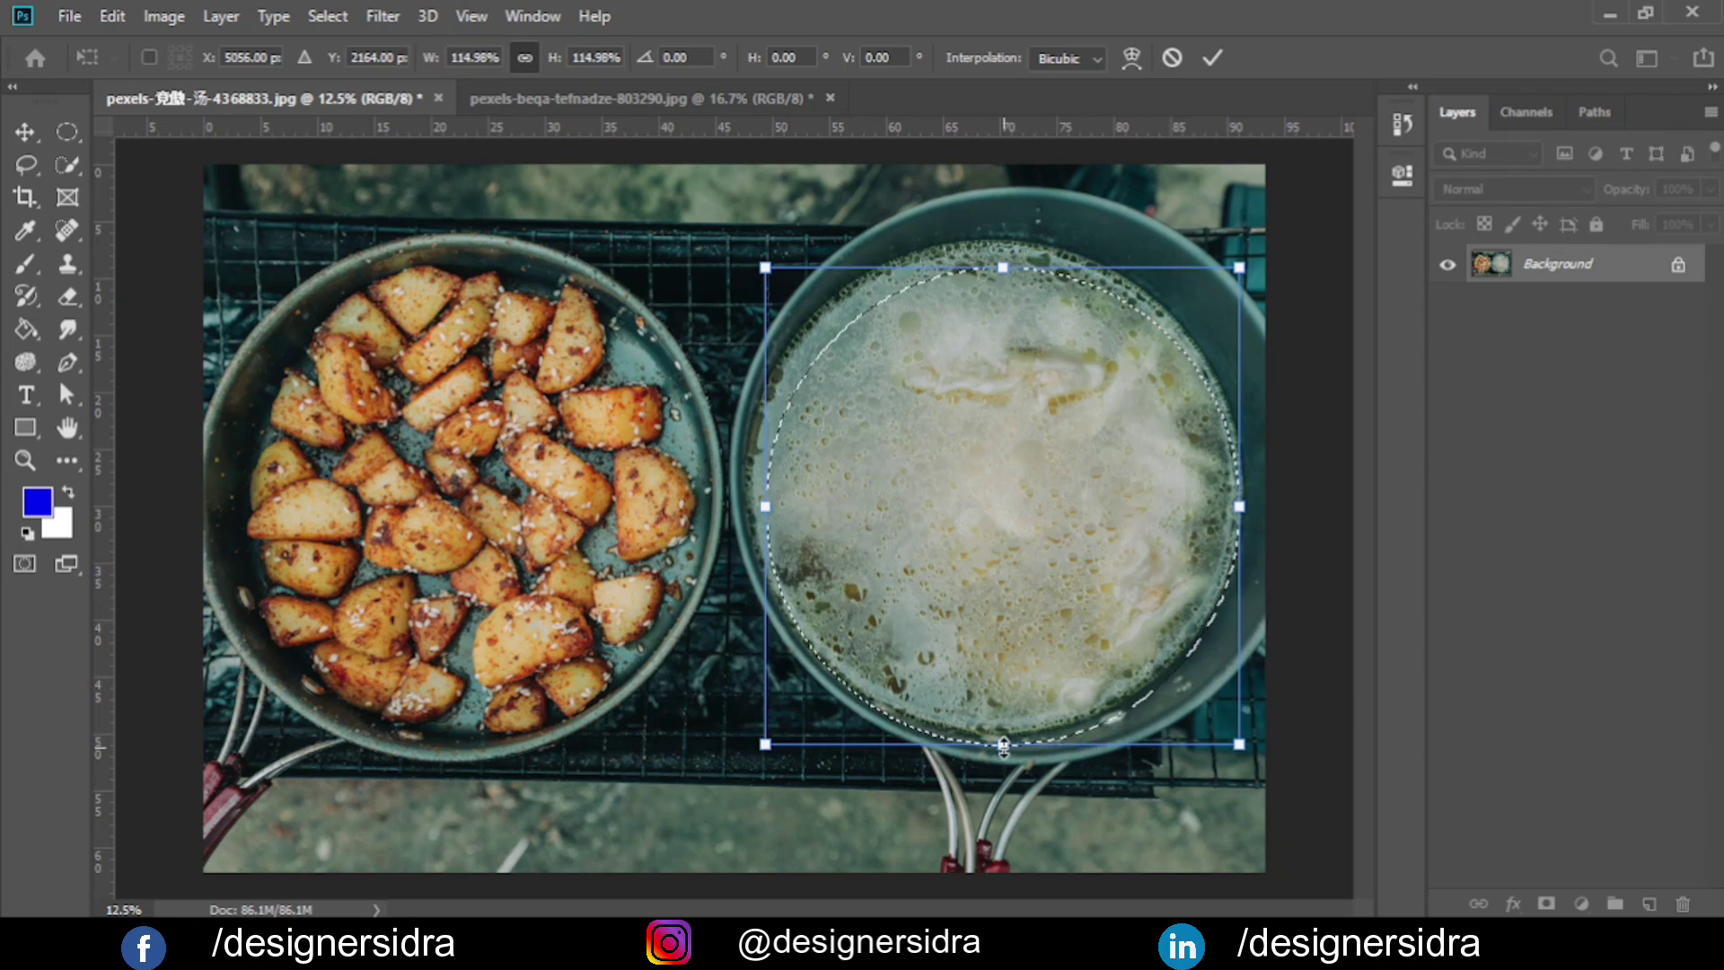
pyautogui.moveTo(1004, 744); pyautogui.dragTo(1010, 732)
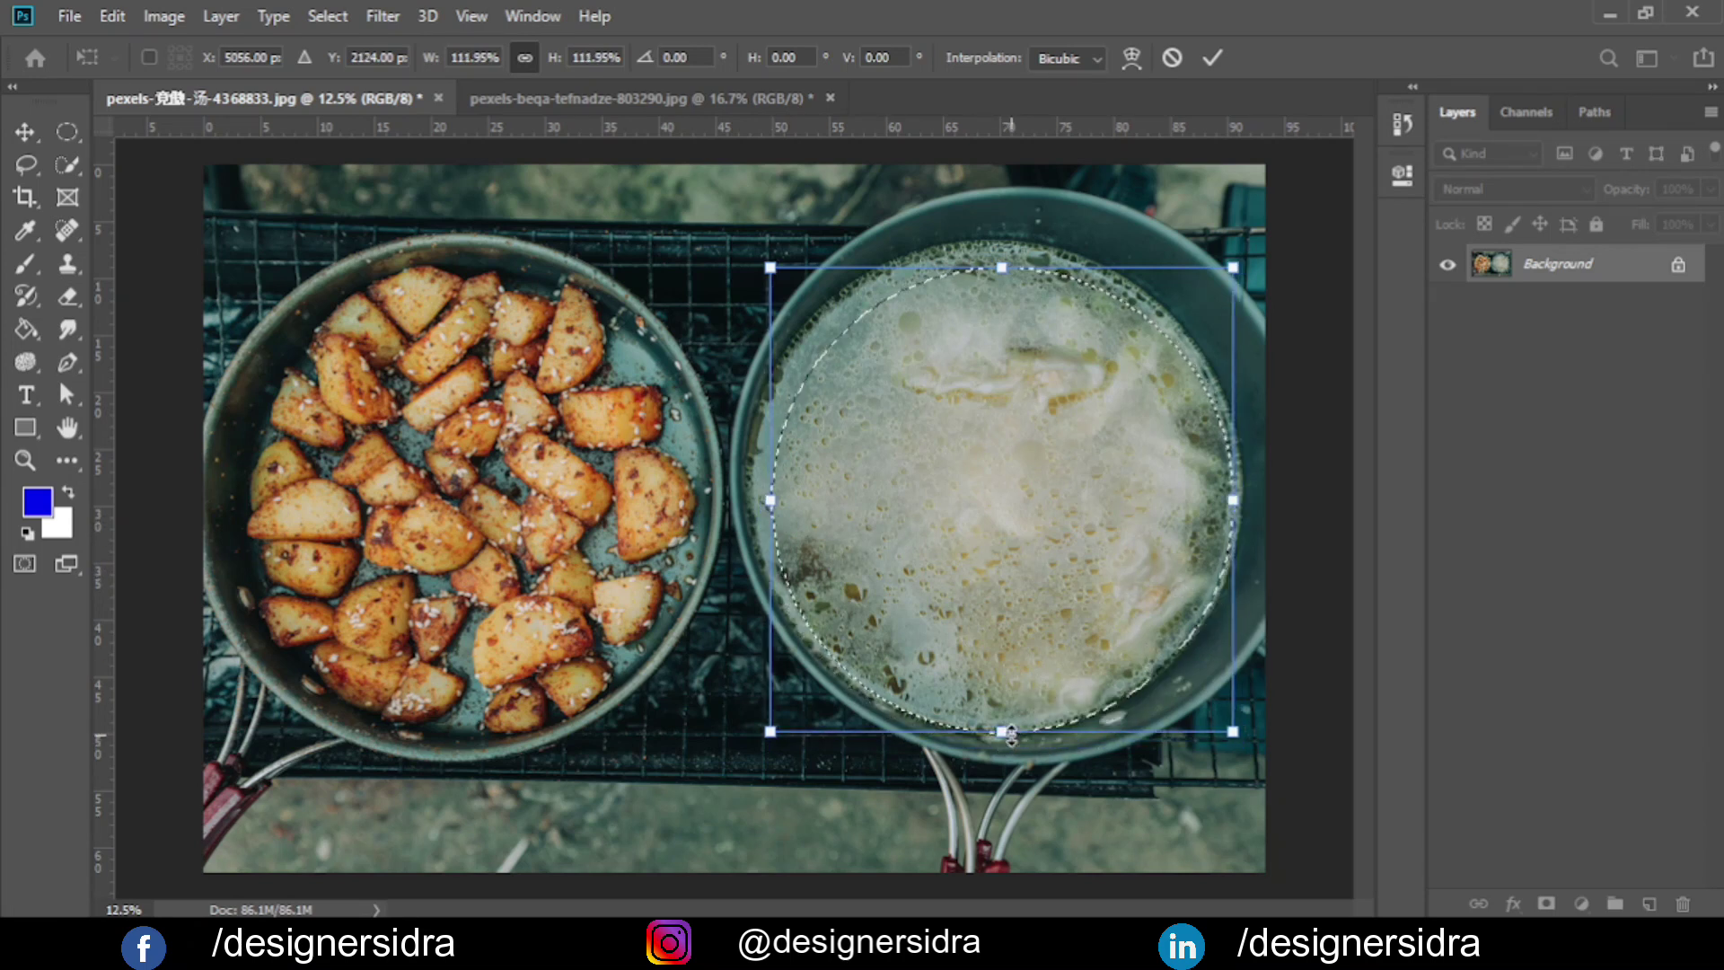
pyautogui.moveTo(770, 268); pyautogui.dragTo(749, 241)
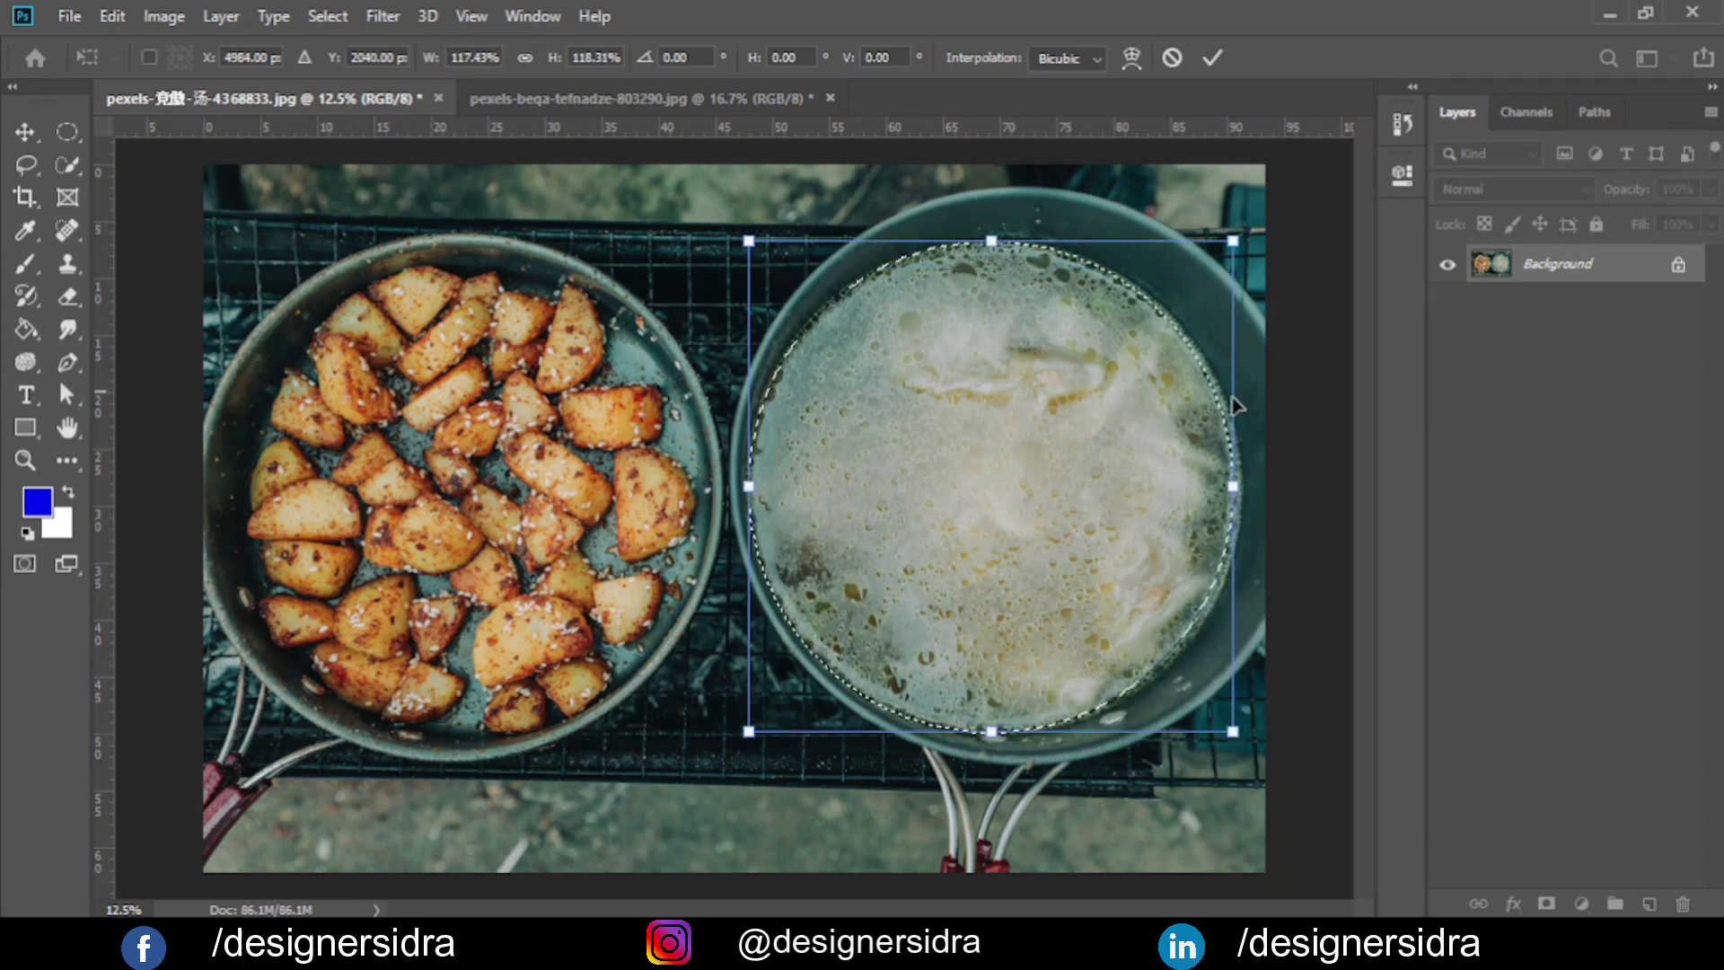
pyautogui.click(1218, 56)
pyautogui.click(780, 99)
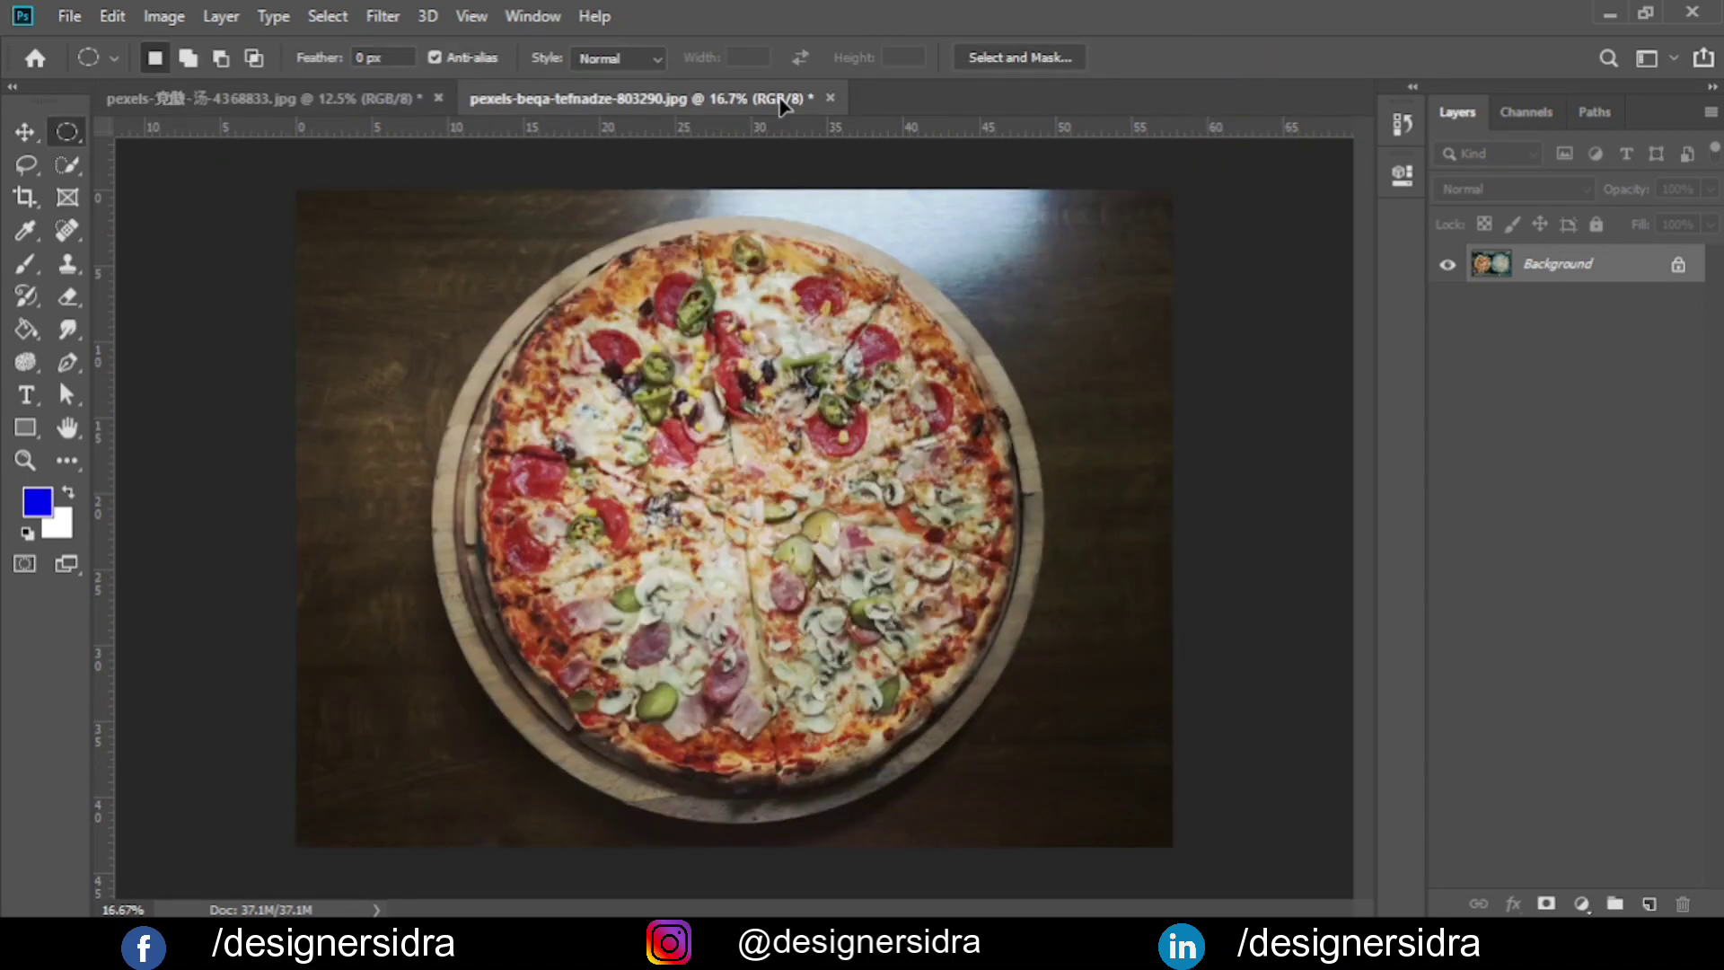
# Make a circular selection fitted snugly around the pizza crust.
pyautogui.moveTo(790, 539); pyautogui.dragTo(1112, 864)
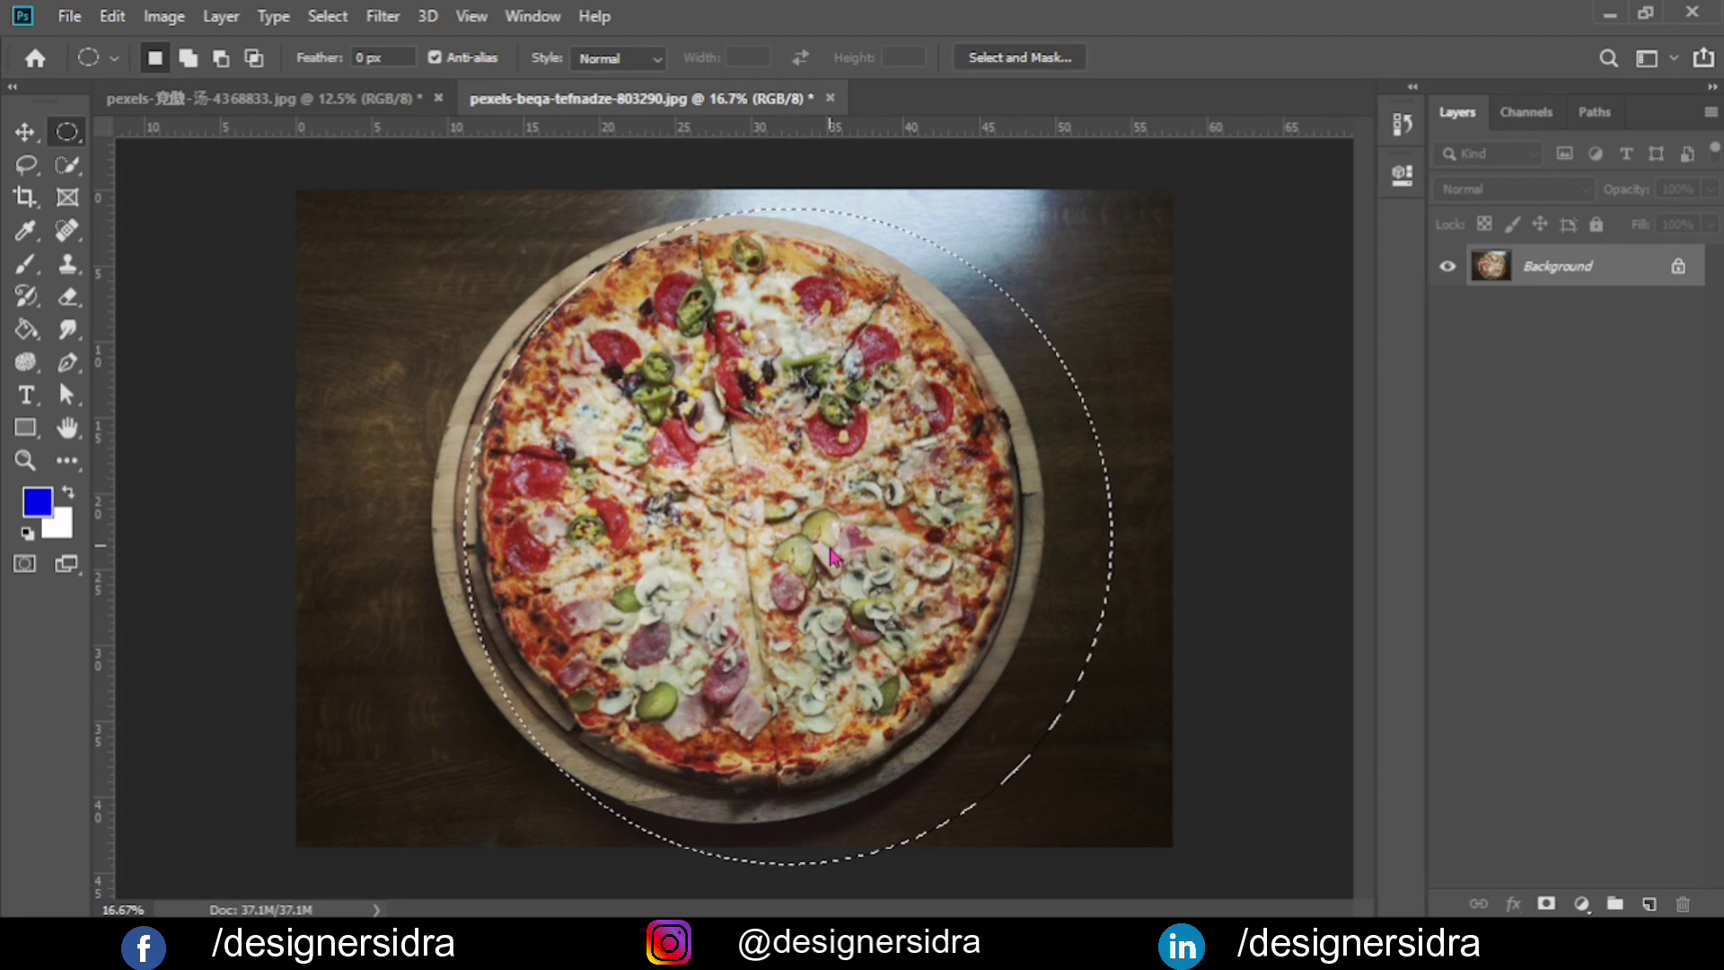
pyautogui.rightClick(932, 452)
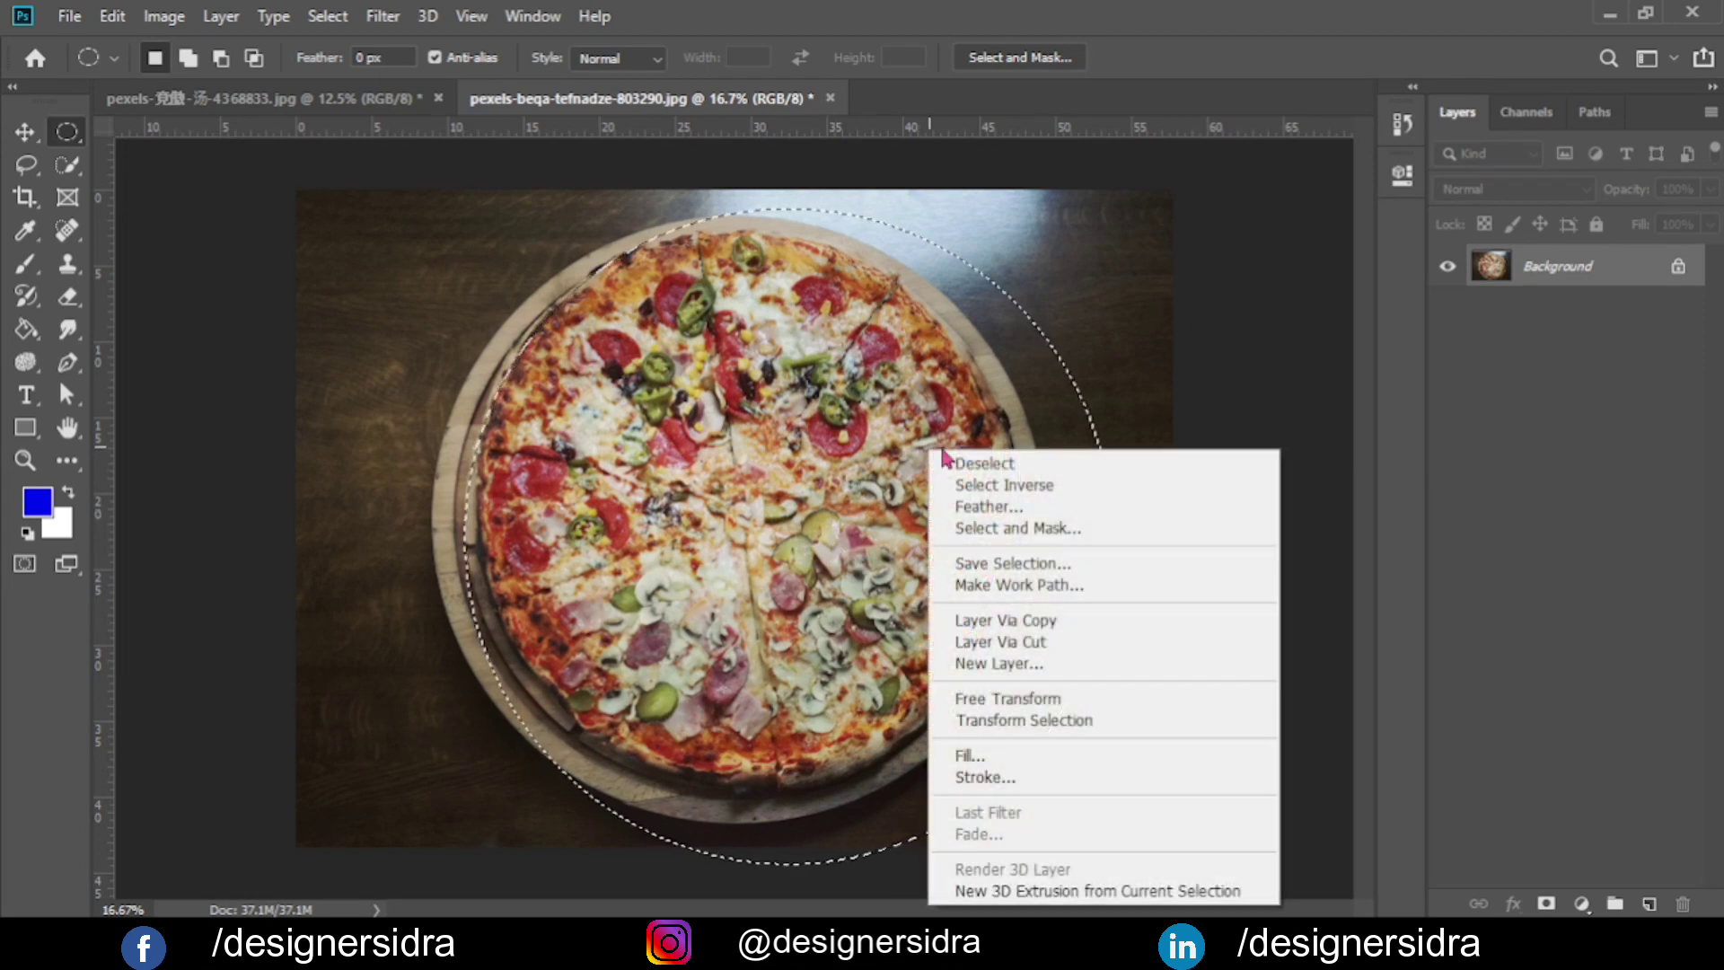
pyautogui.click(1009, 722)
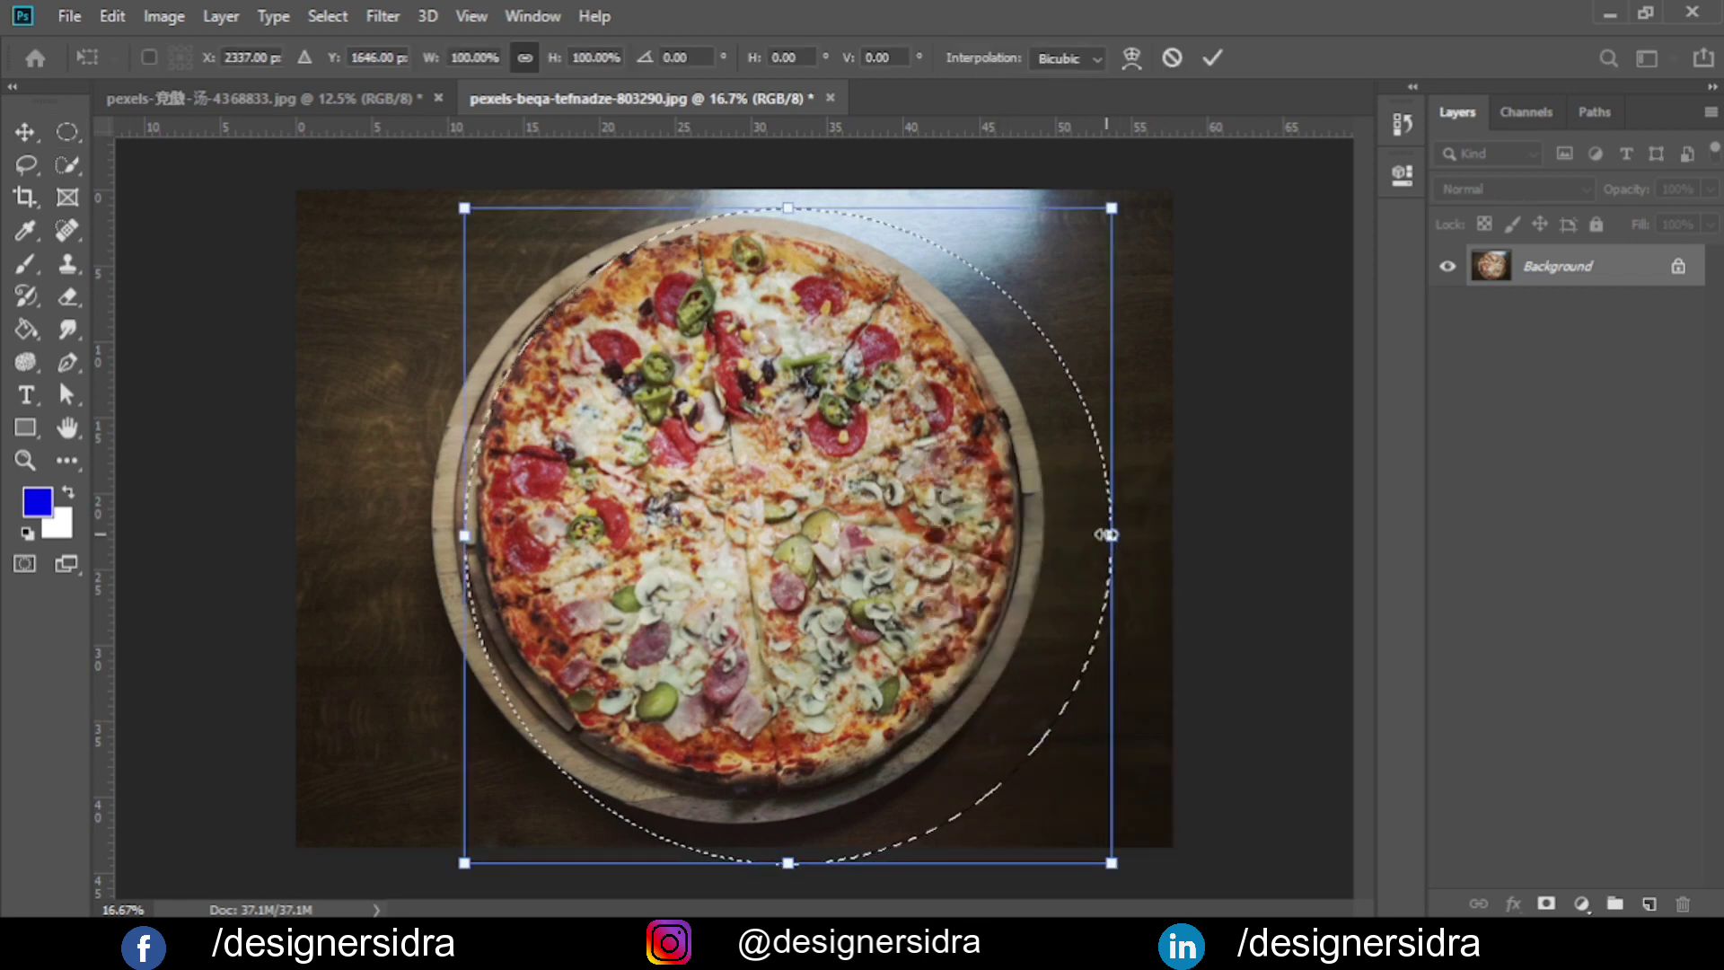
pyautogui.moveTo(1104, 541); pyautogui.dragTo(996, 539)
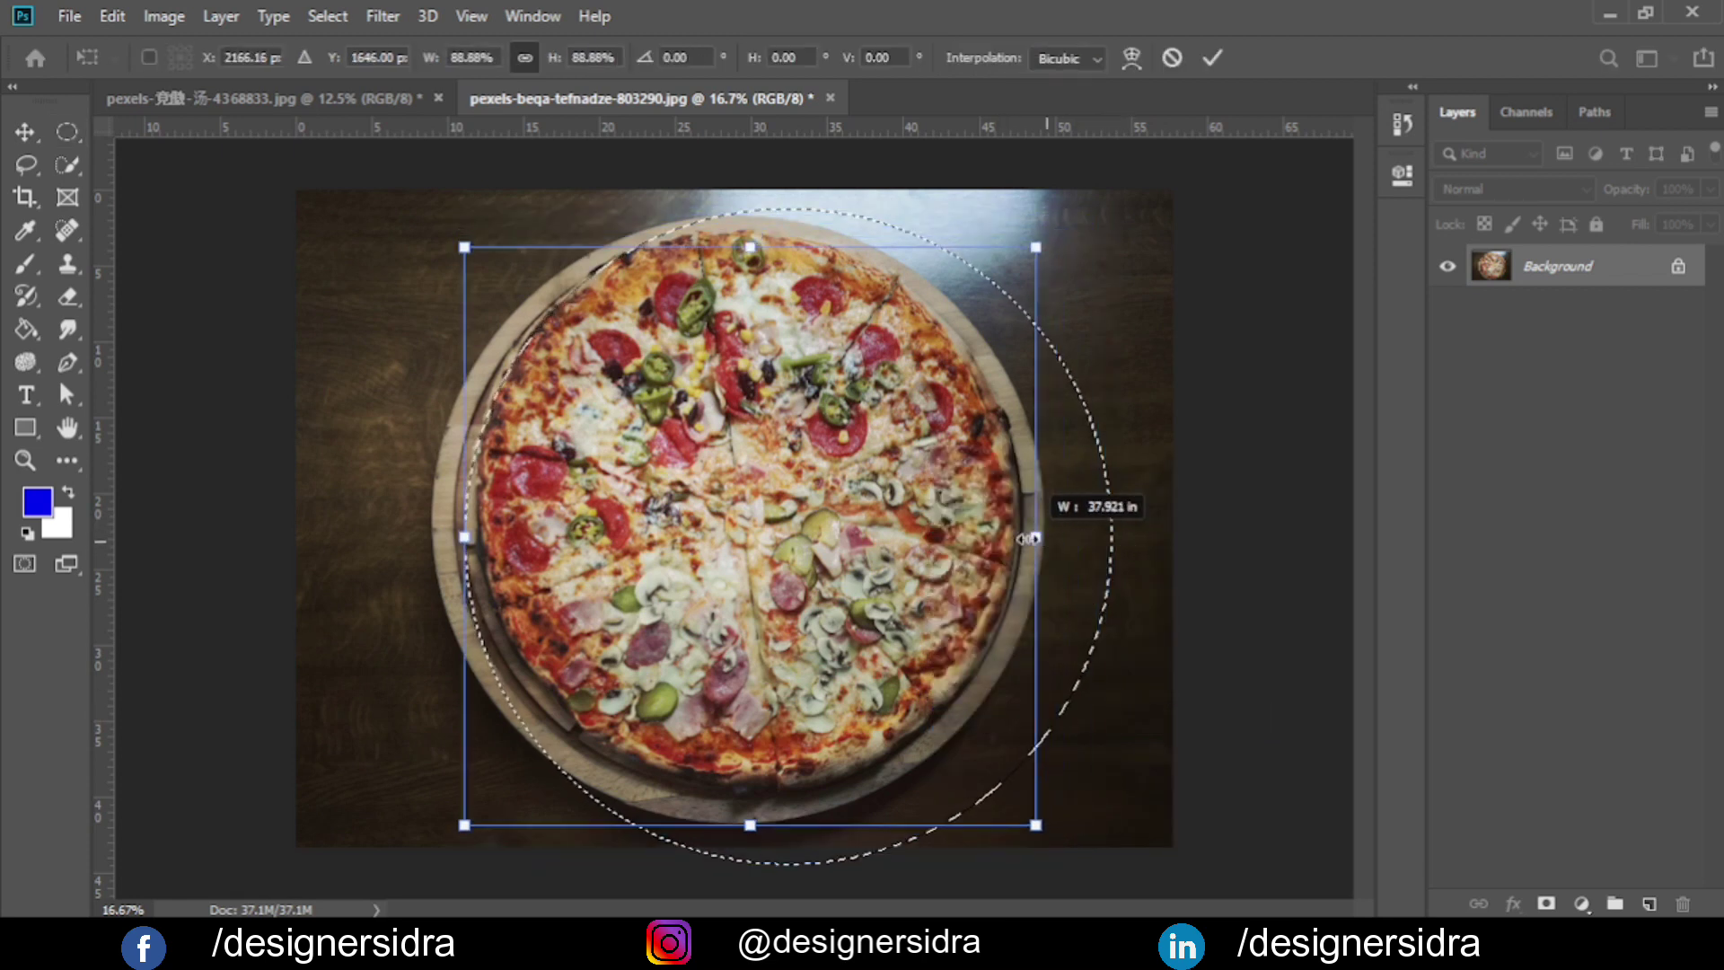
pyautogui.moveTo(719, 793); pyautogui.dragTo(732, 763)
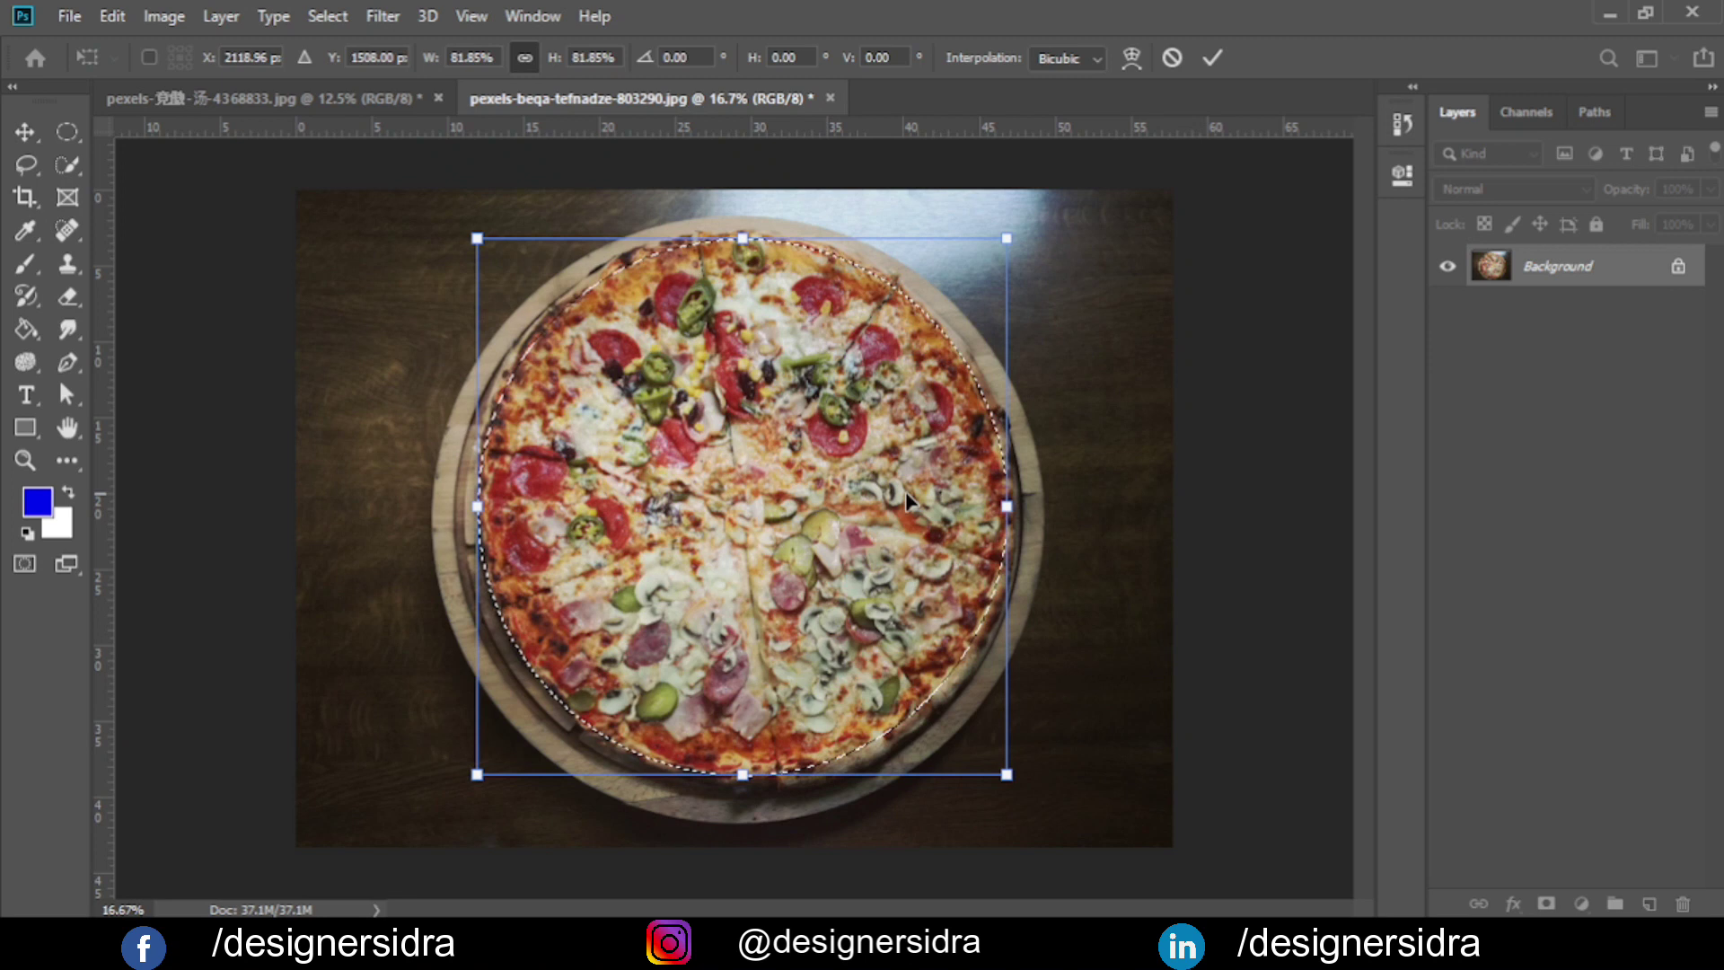
pyautogui.click(1205, 65)
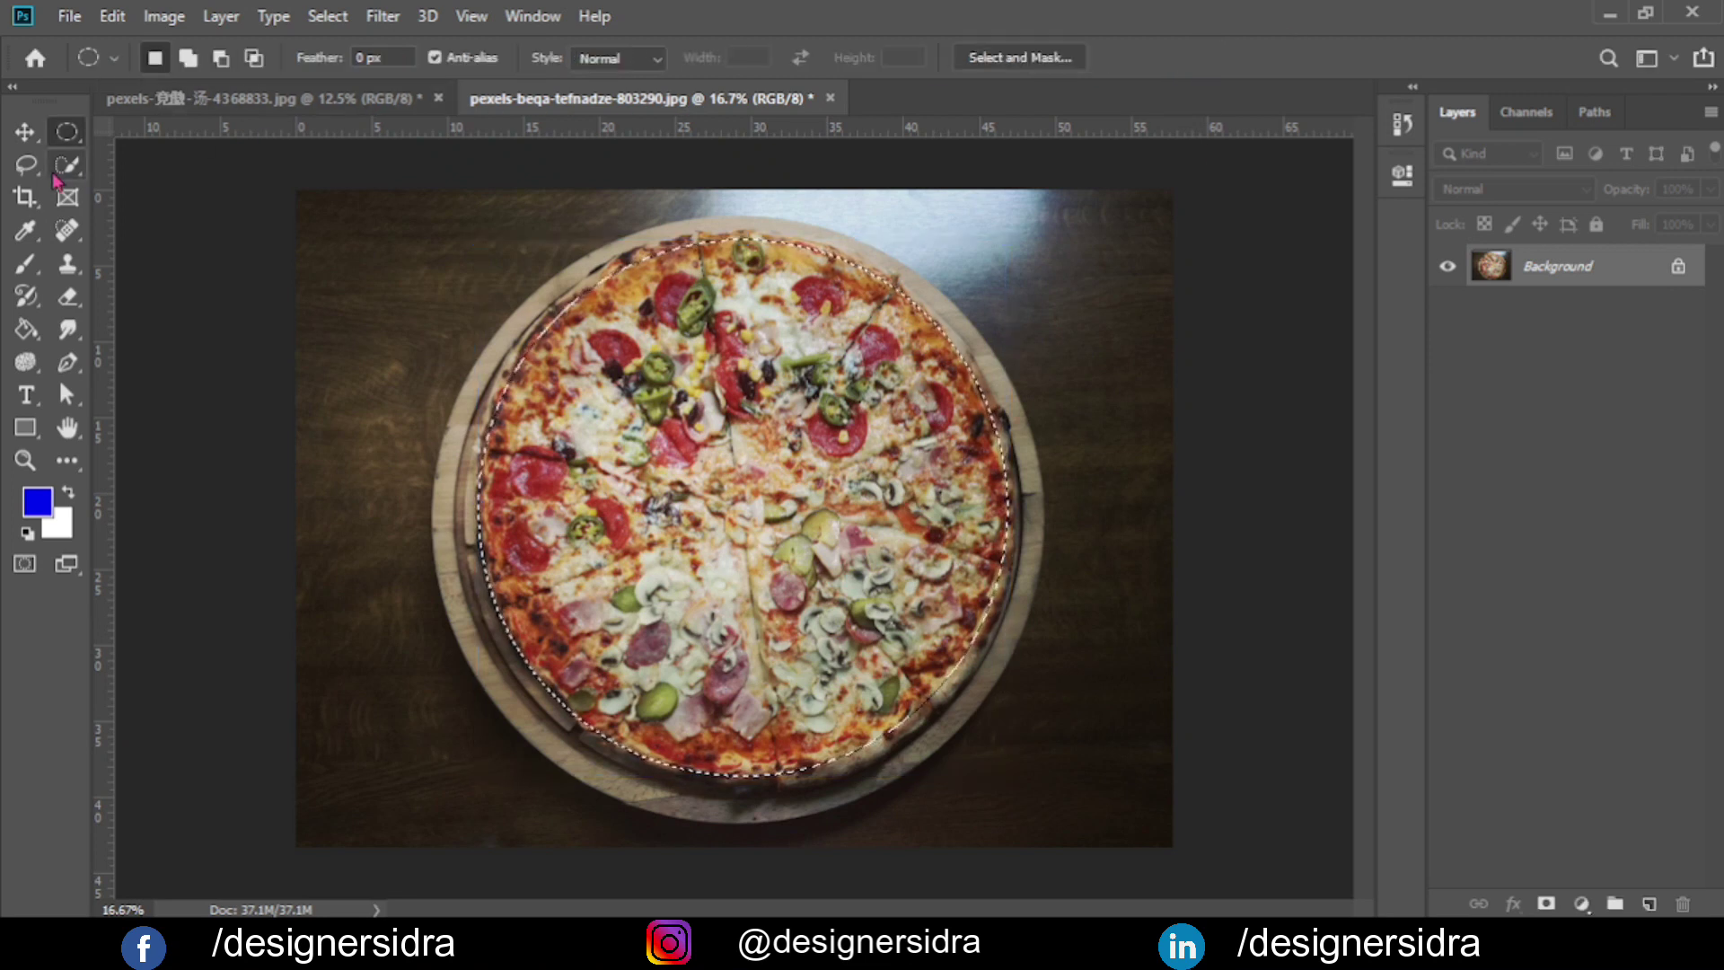
# Move the cut-out pizza into the food photo and scale it to fill the right-hand pan.
pyautogui.moveTo(795, 557)
pyautogui.mouseDown()
pyautogui.moveTo(379, 105)
pyautogui.moveTo(1056, 525)
pyautogui.mouseUp()
pyautogui.moveTo(1016, 292); pyautogui.dragTo(1015, 231)
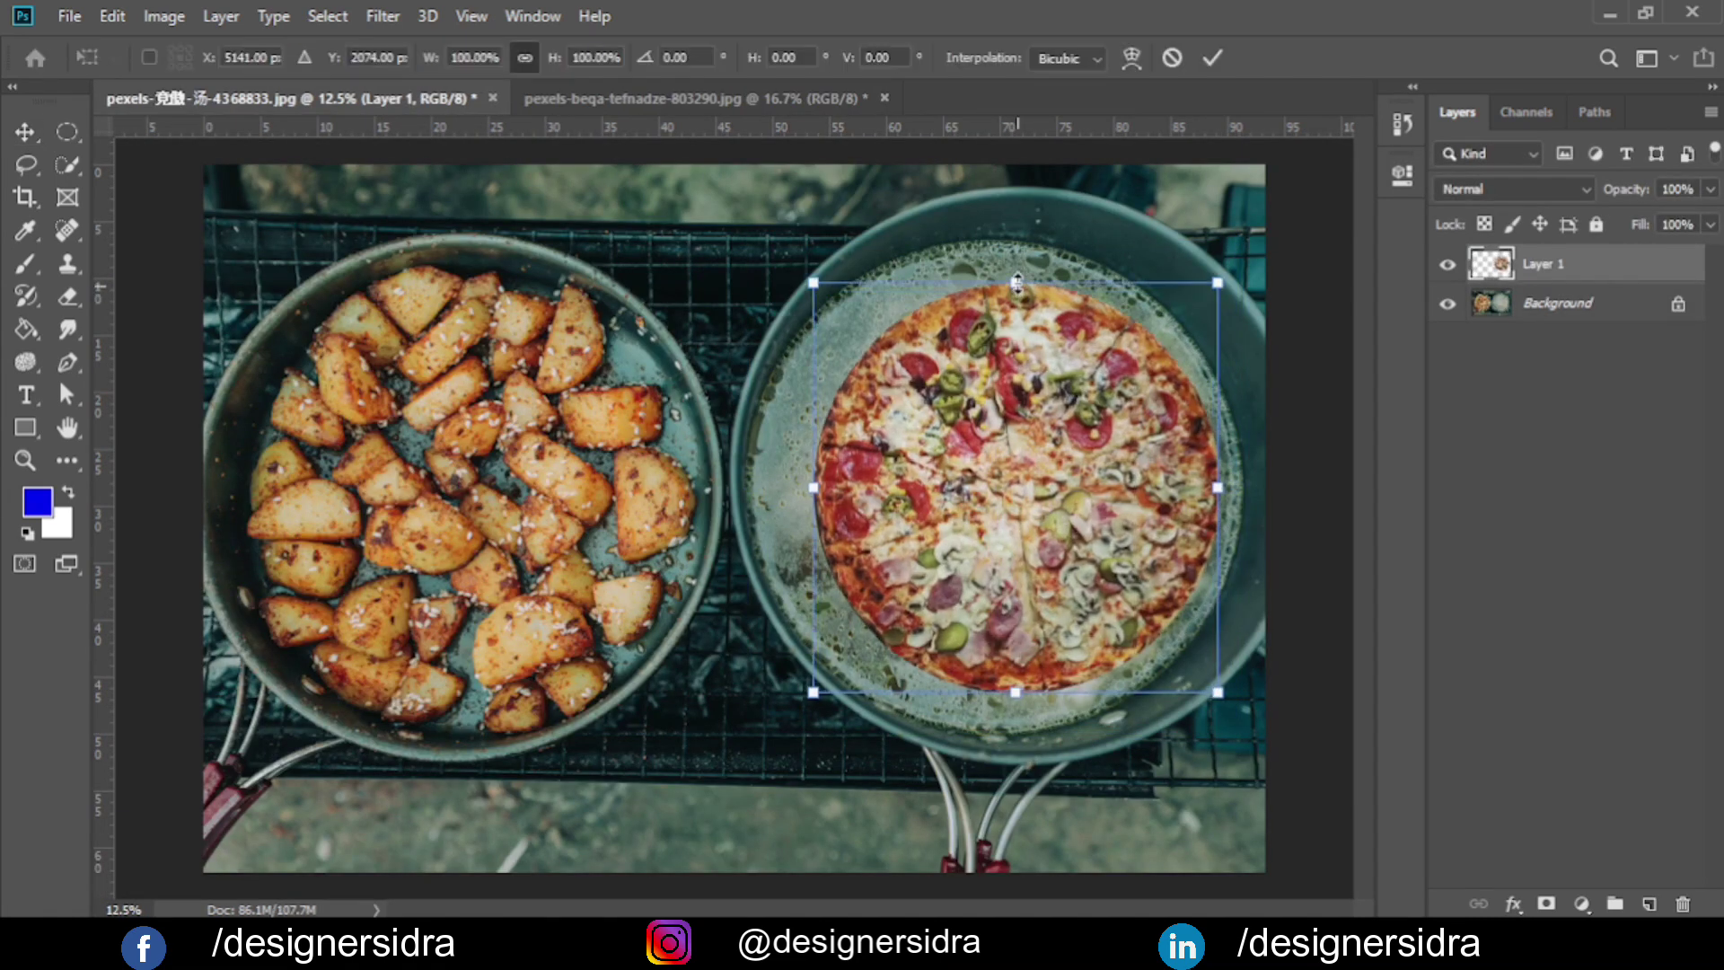
pyautogui.moveTo(1251, 467); pyautogui.dragTo(1261, 474)
pyautogui.moveTo(789, 269); pyautogui.dragTo(783, 289)
pyautogui.press('Return')
pyautogui.moveTo(1042, 498); pyautogui.dragTo(1060, 597)
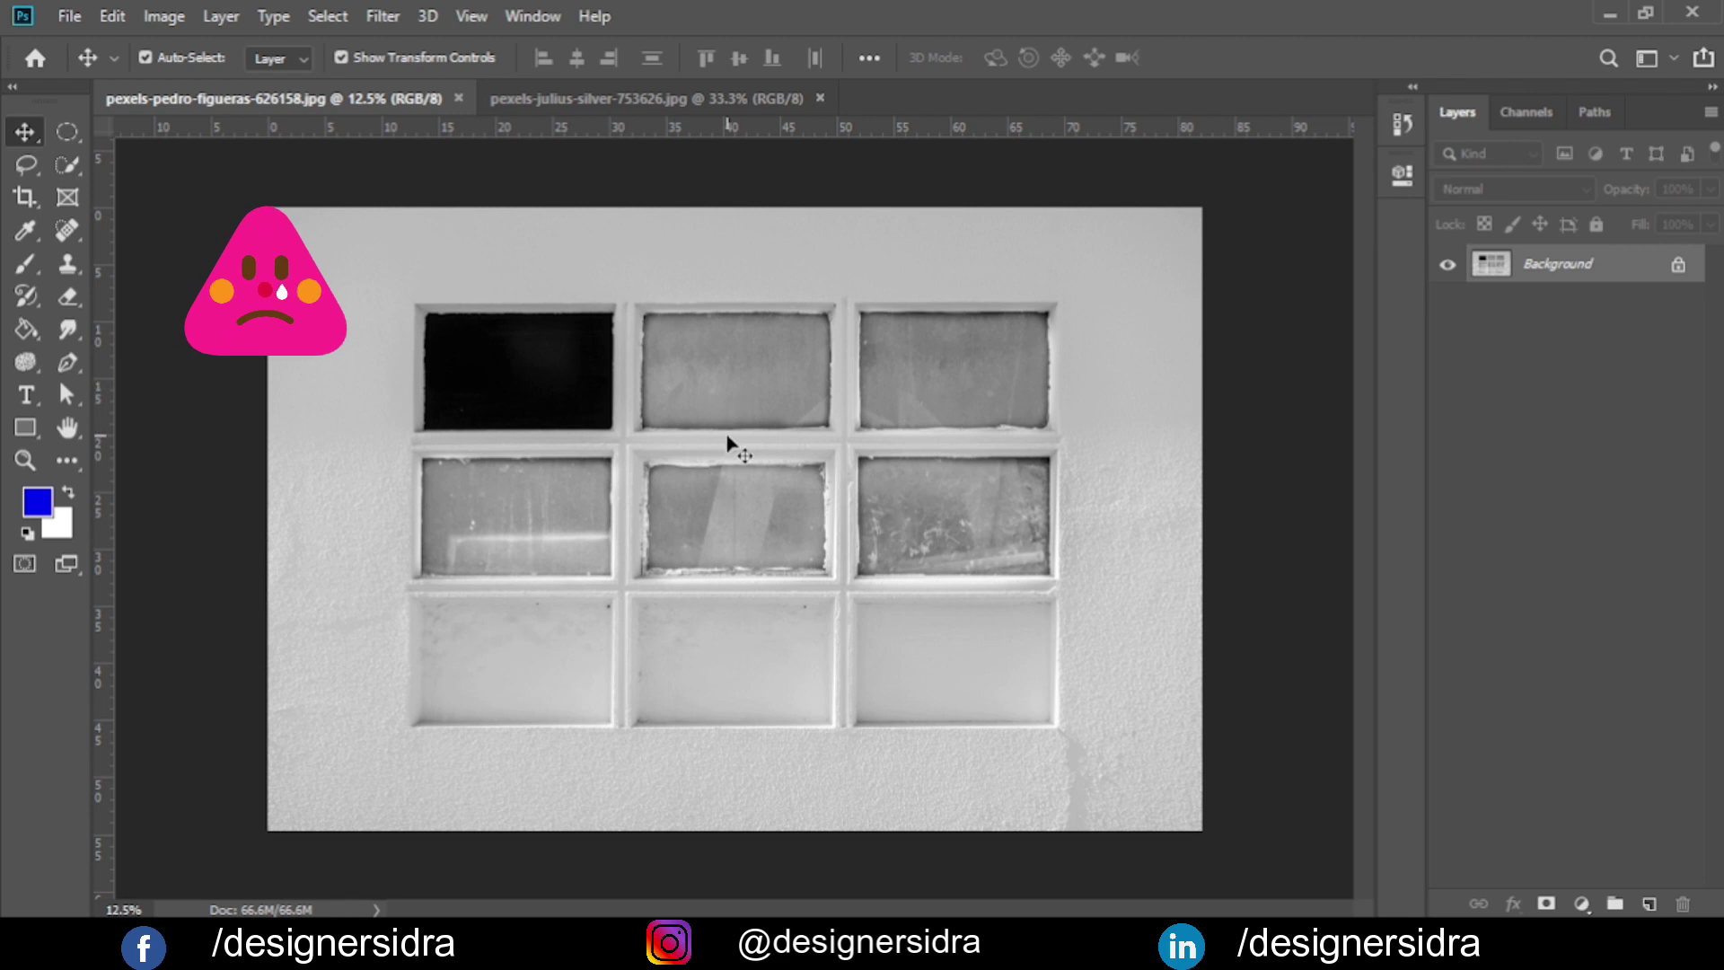
# Bring the whole beach photo into the window-wall image and scale it to sit inside the wall.
pyautogui.scroll(1, 729, 428)
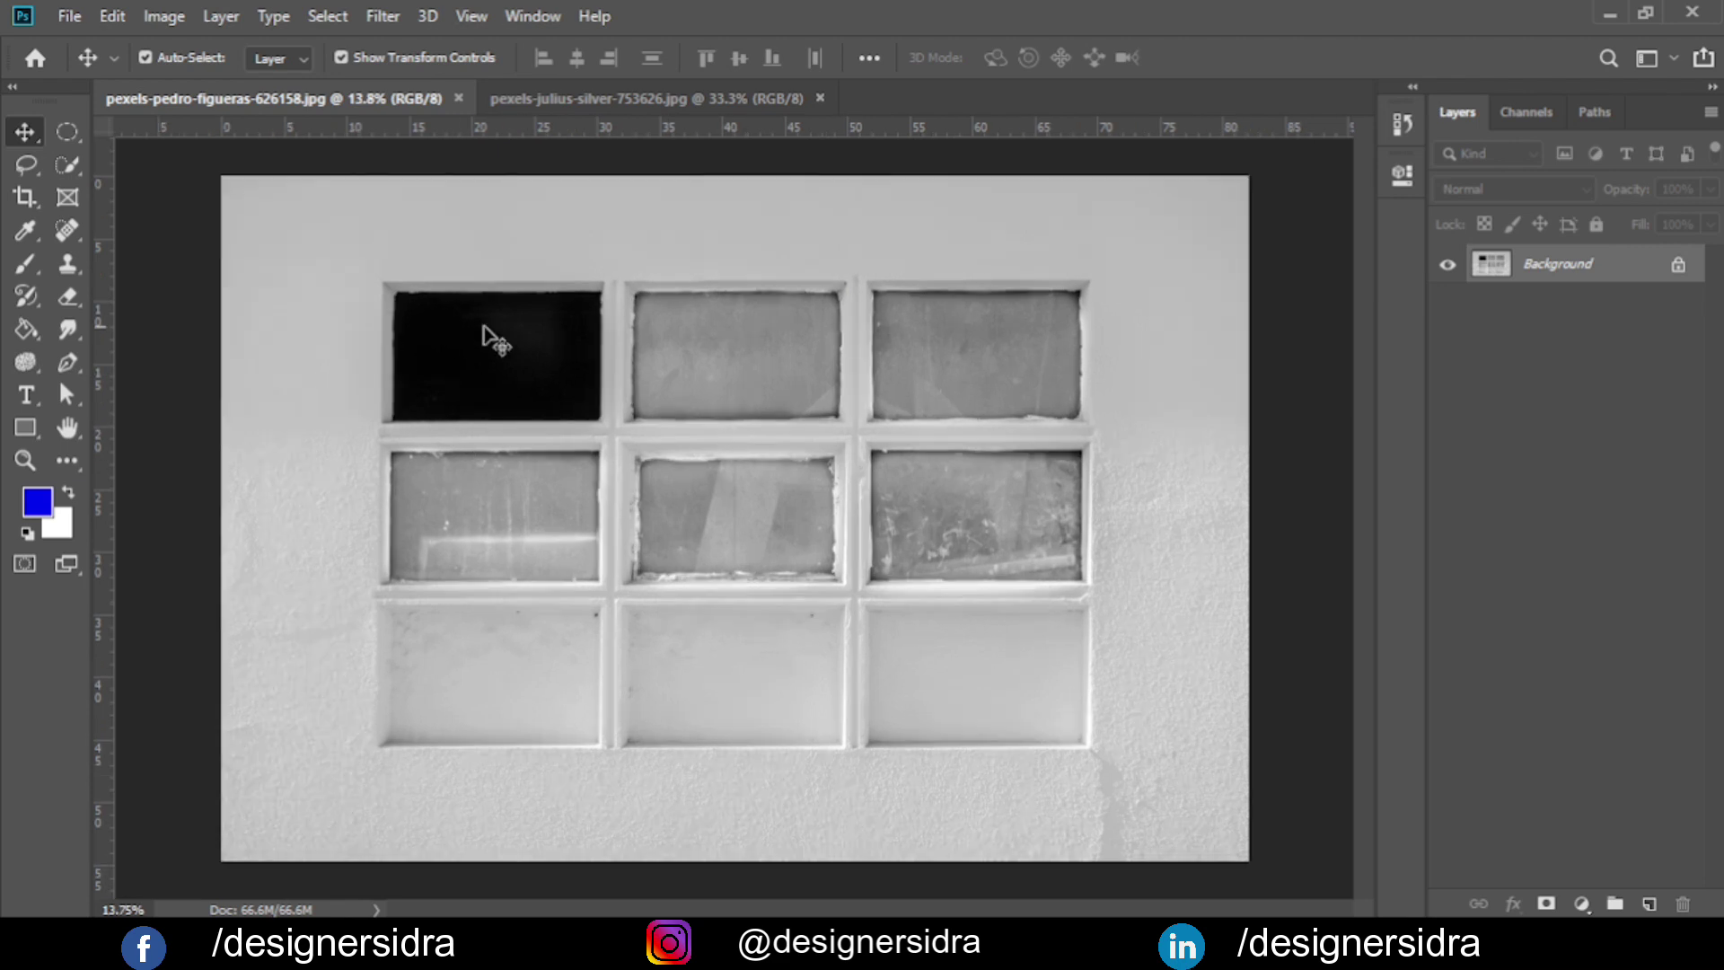
pyautogui.click(697, 102)
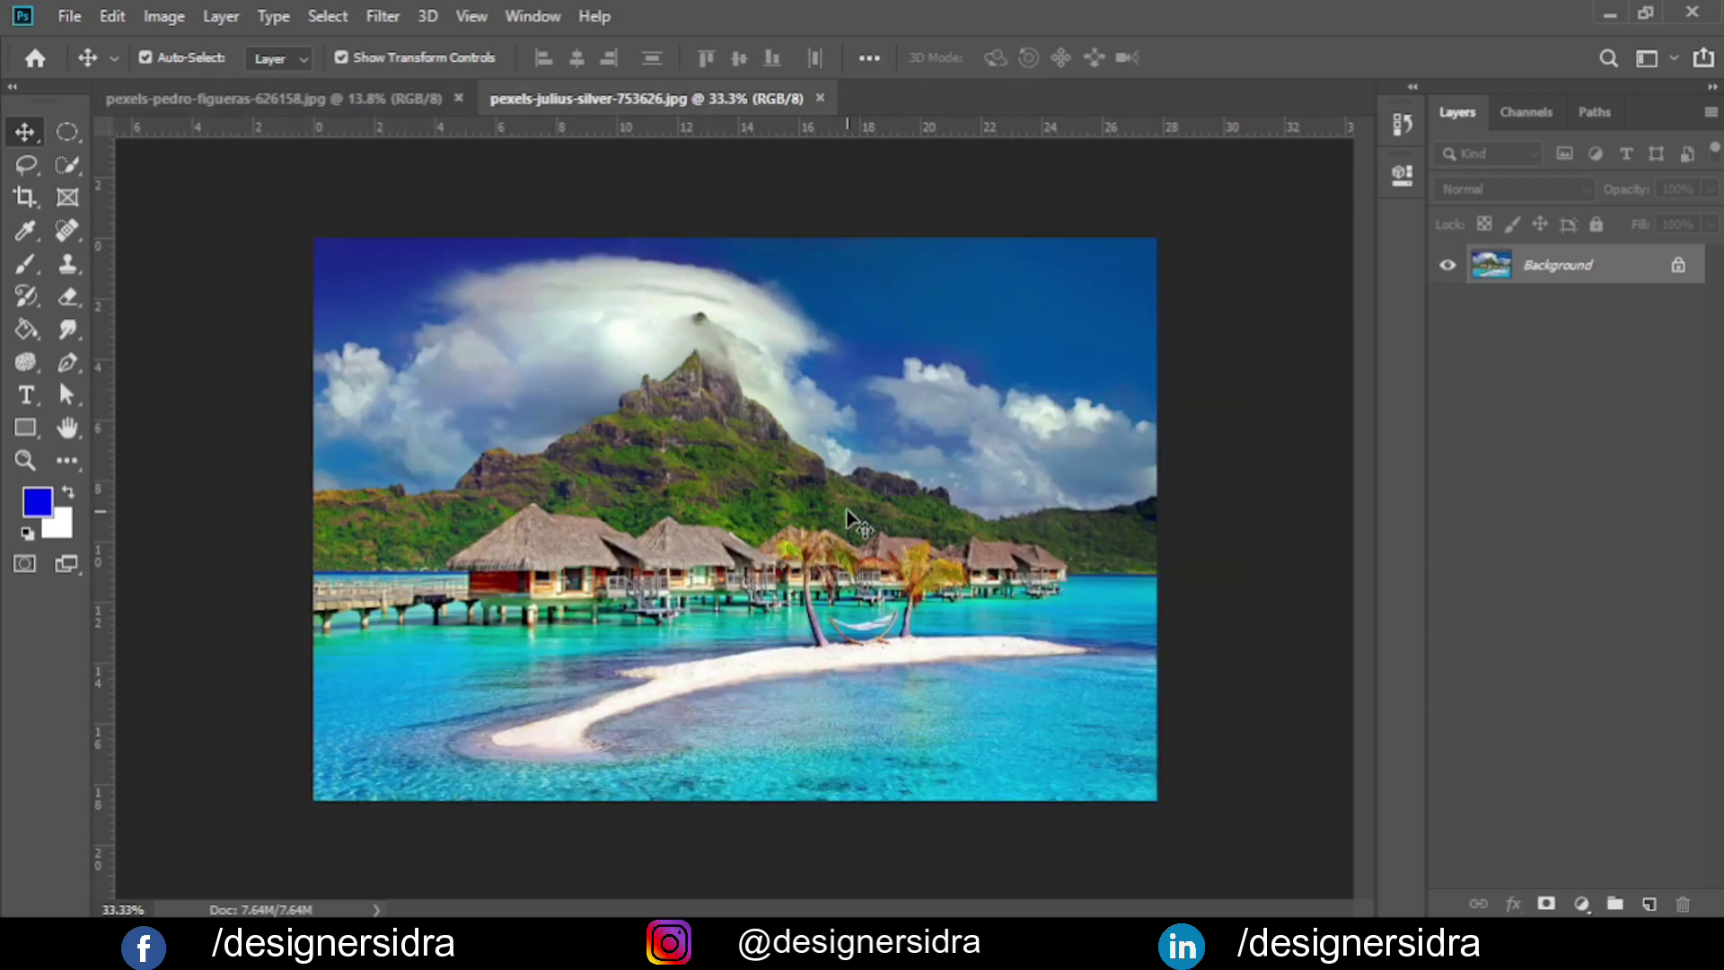
pyautogui.hotkey('ctrl', 'a')
pyautogui.hotkey('ctrl', 't')
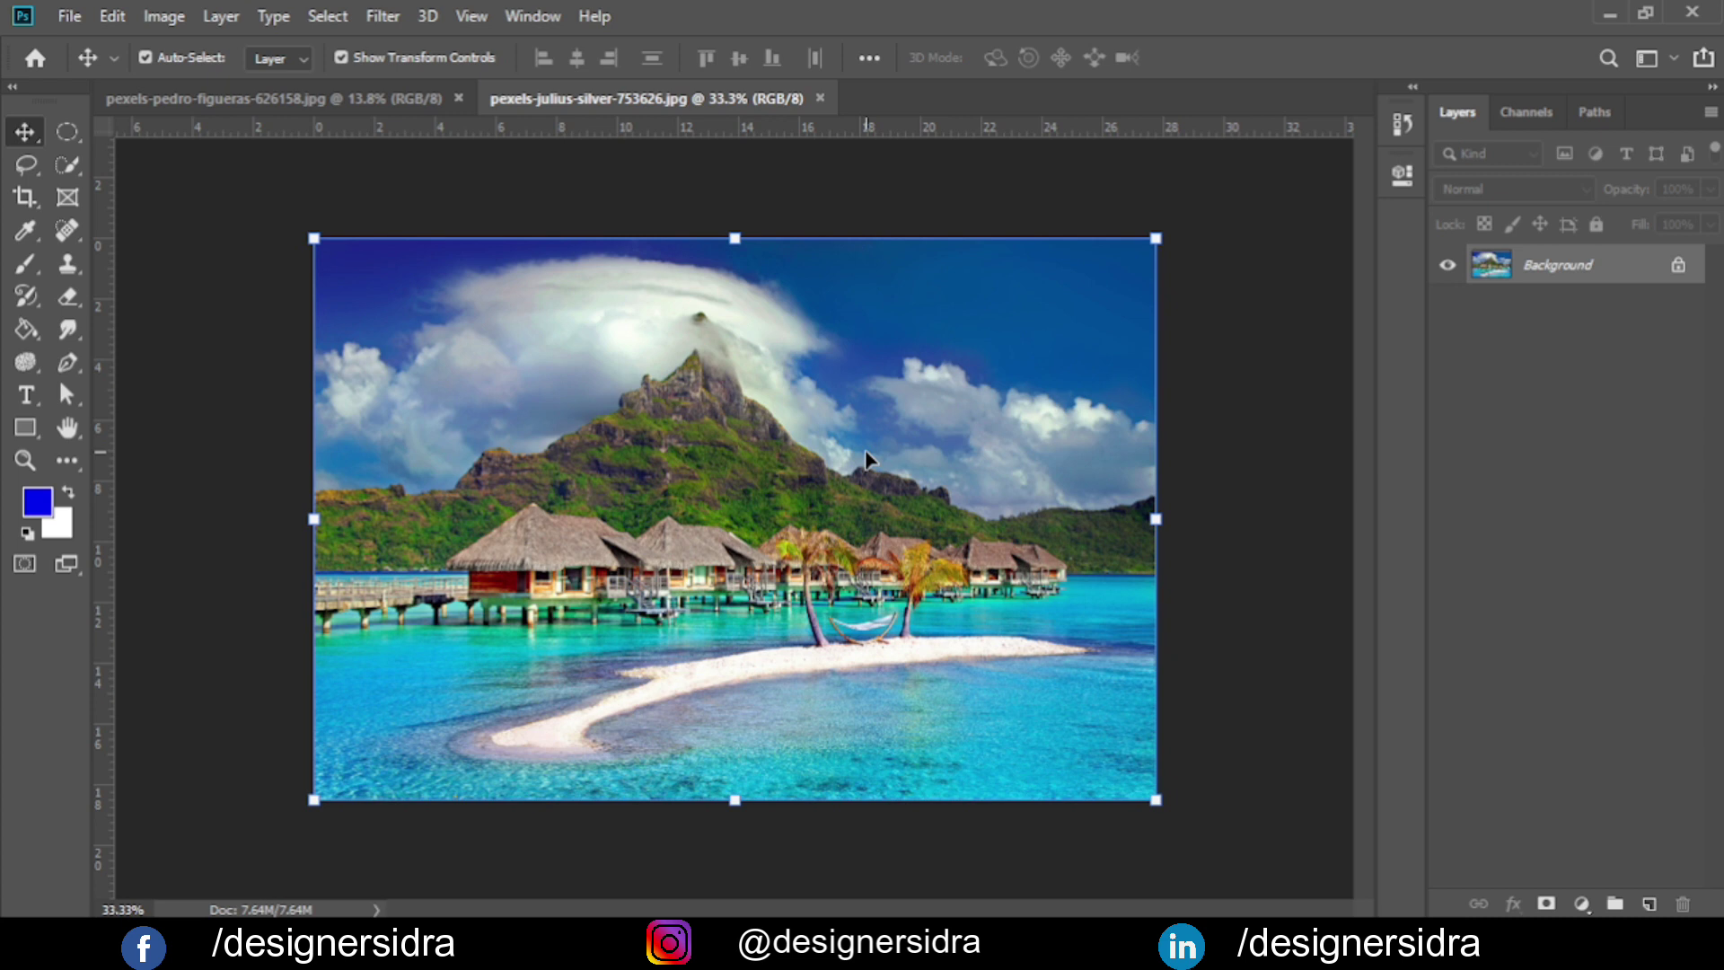
pyautogui.moveTo(853, 449)
pyautogui.mouseDown()
pyautogui.moveTo(427, 102)
pyautogui.moveTo(834, 674)
pyautogui.mouseUp()
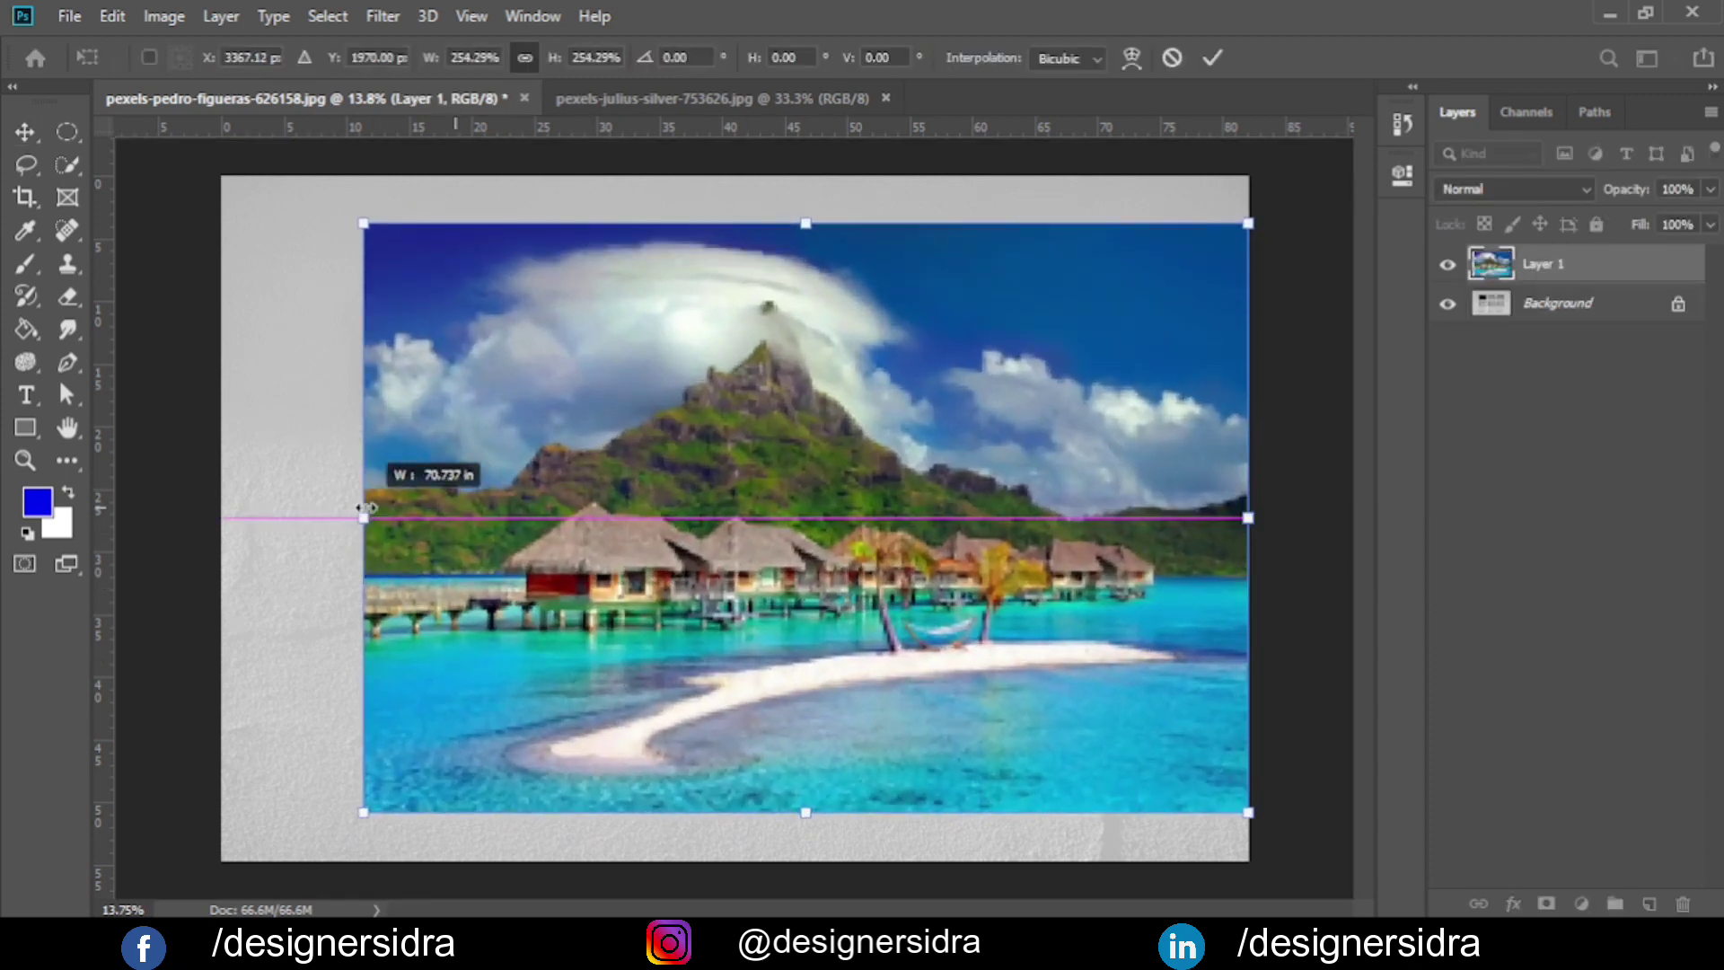
pyautogui.moveTo(595, 584); pyautogui.dragTo(346, 472)
pyautogui.moveTo(1314, 518); pyautogui.dragTo(1159, 489)
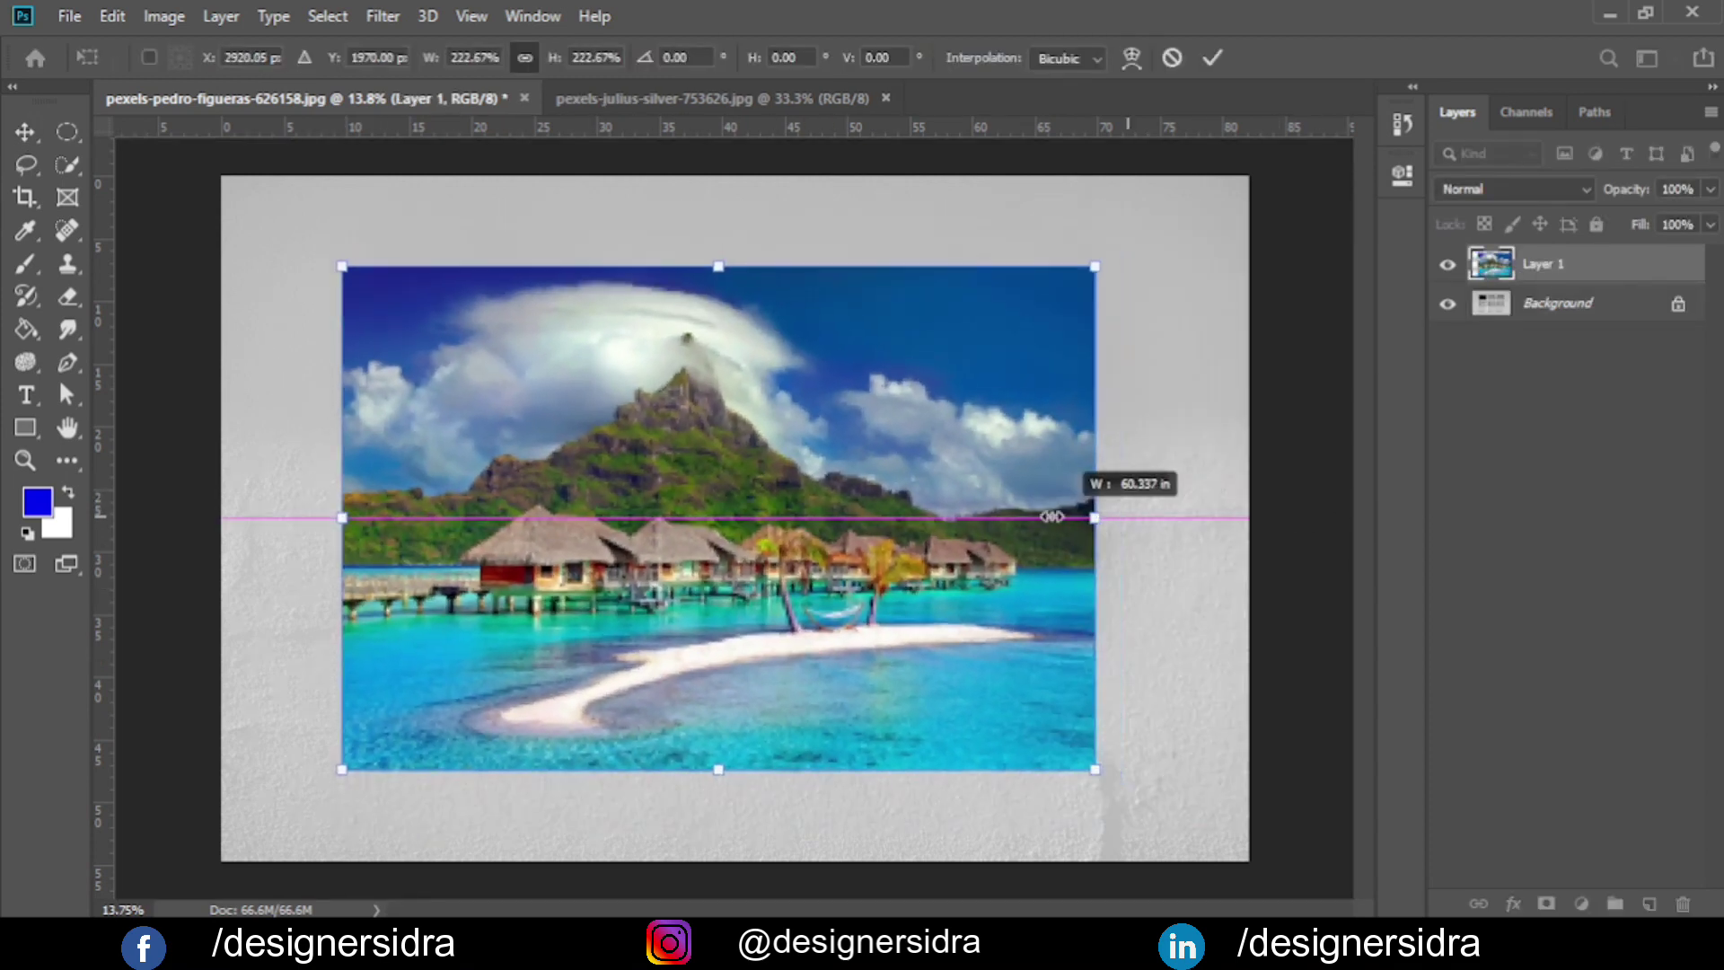
pyautogui.press('Return')
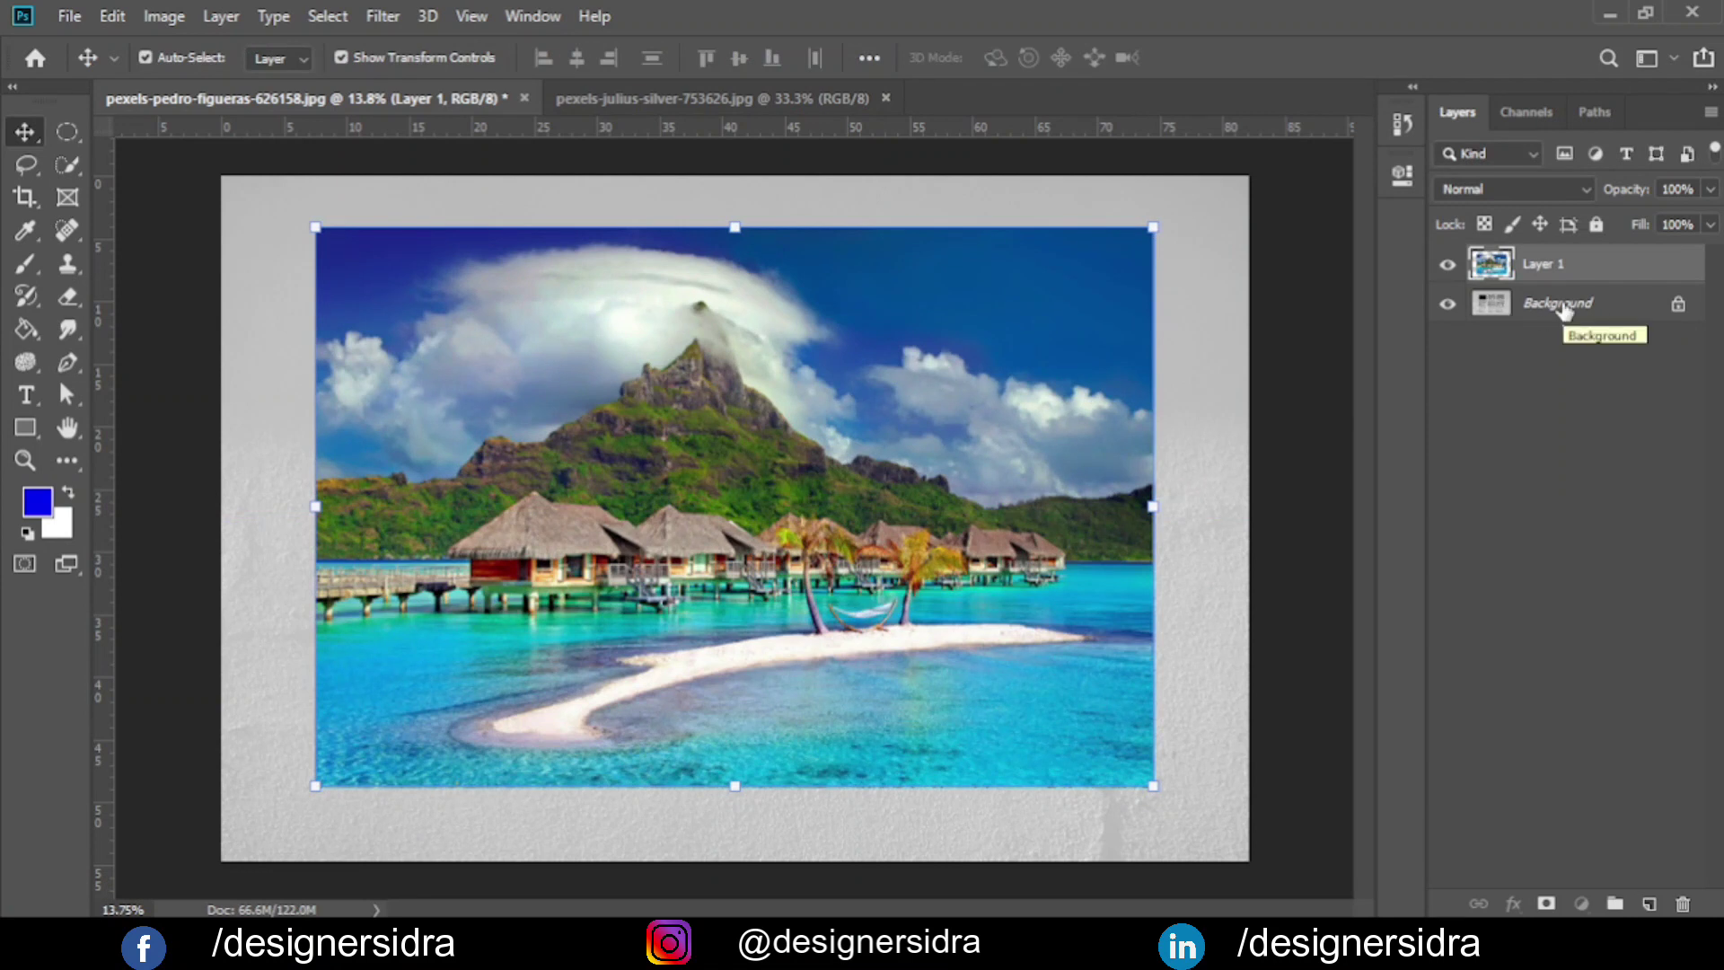
# Unlock the window Background as Layer 0 and move beach Layer 1 beneath it.
pyautogui.click(1670, 310)
pyautogui.click(1679, 306)
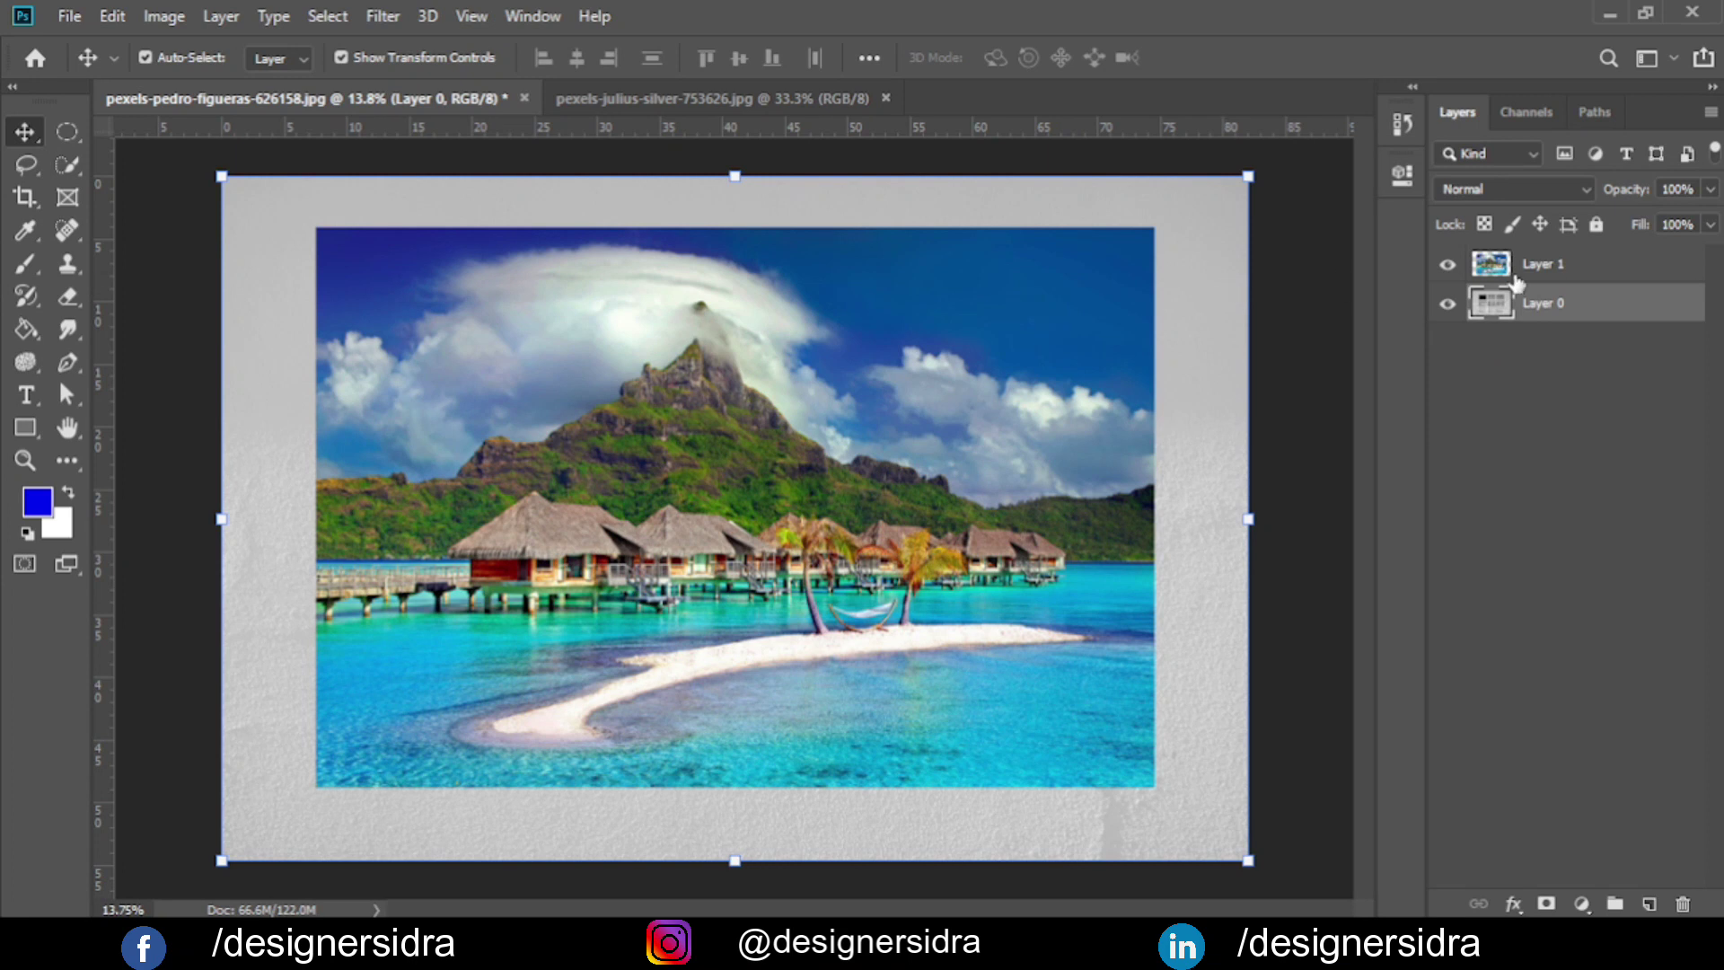
pyautogui.click(1574, 267)
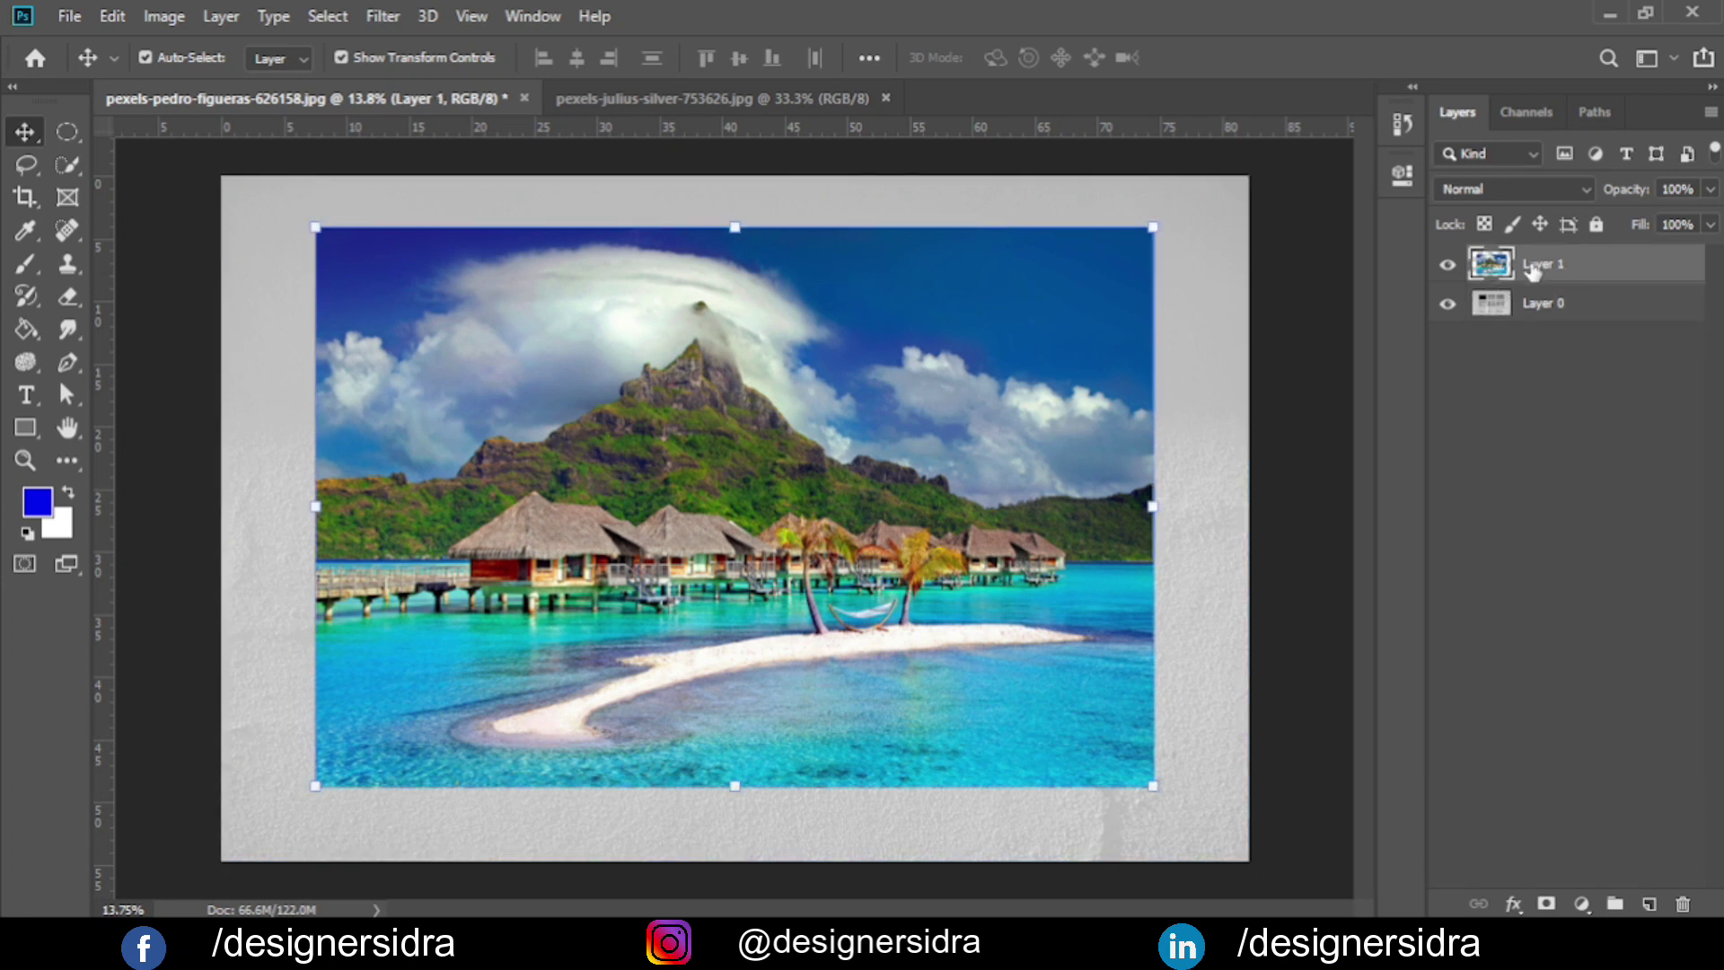
pyautogui.moveTo(1532, 272); pyautogui.dragTo(1534, 348)
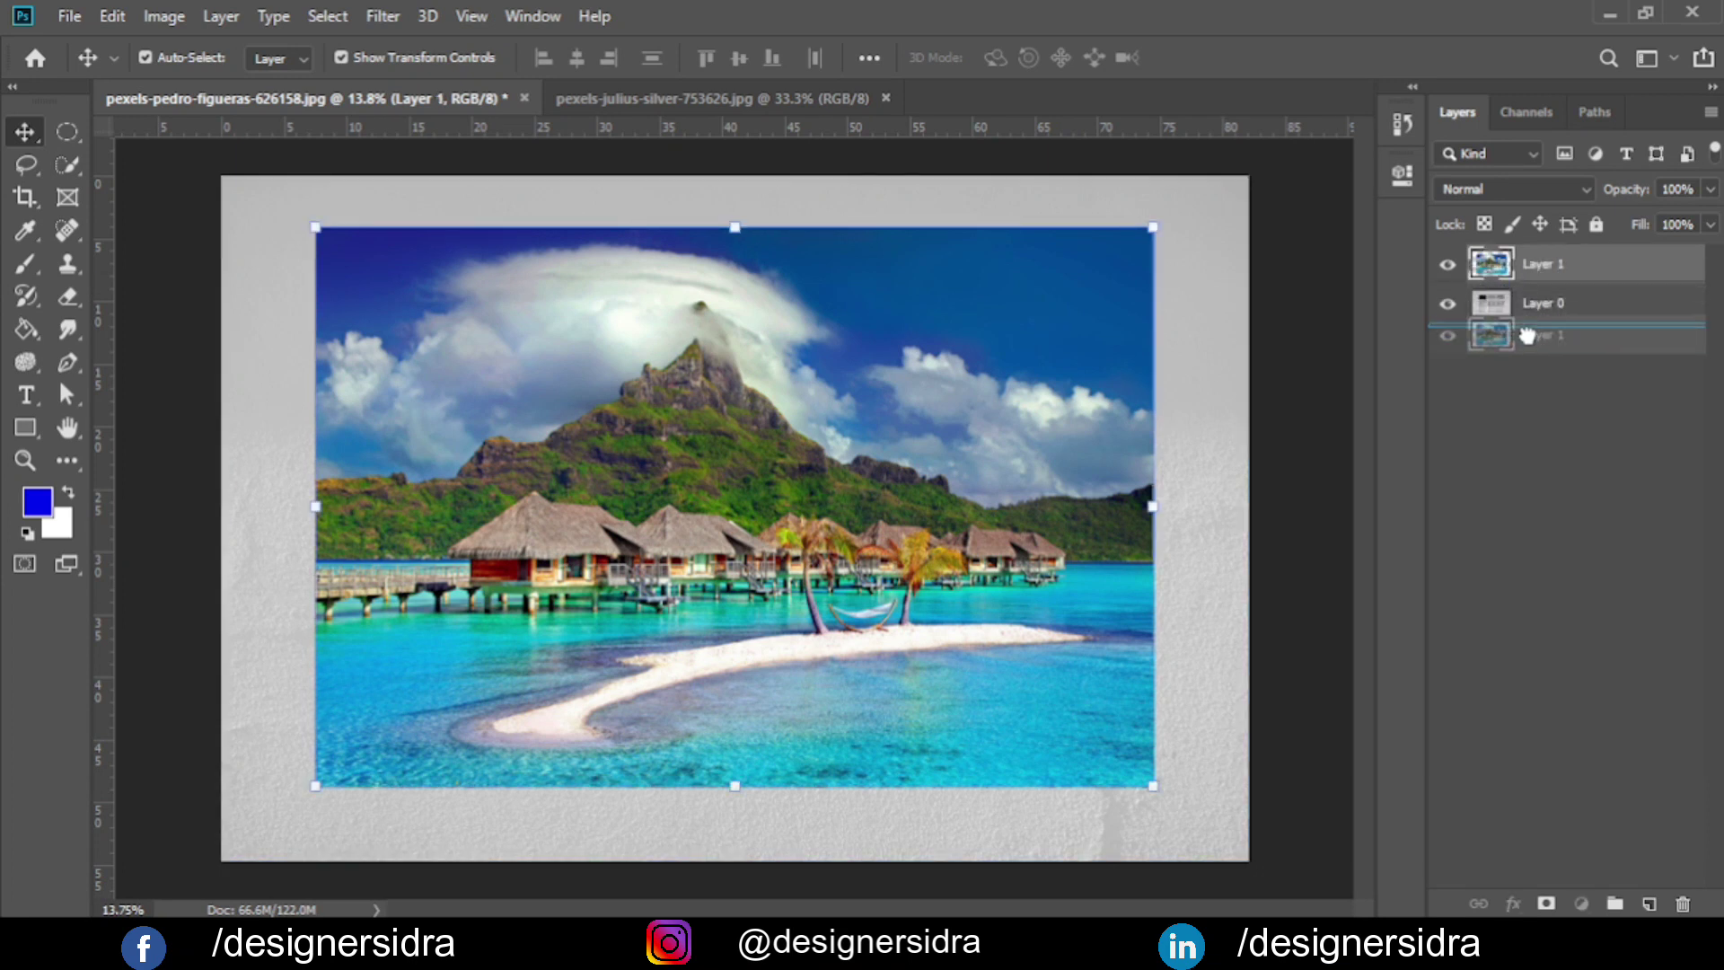
pyautogui.moveTo(1527, 265); pyautogui.dragTo(1516, 316)
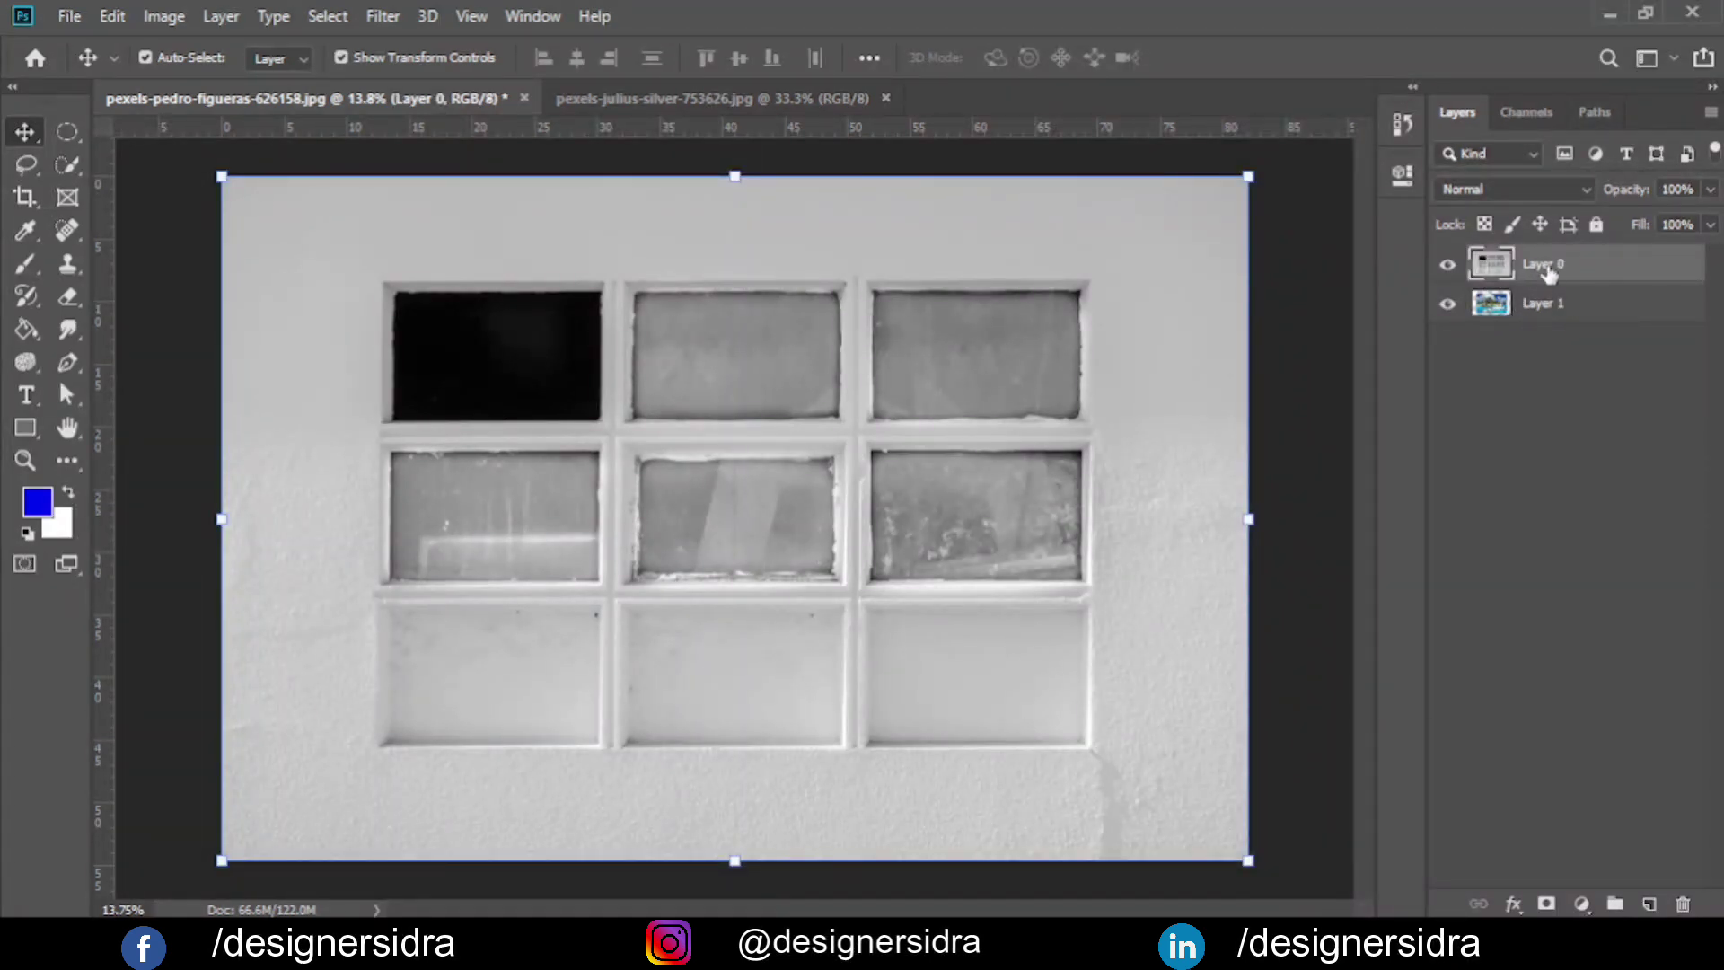
# Delete the top window panes with the Rectangular Marquee so the beach shows through, then fit the view.
pyautogui.rightClick(67, 132)
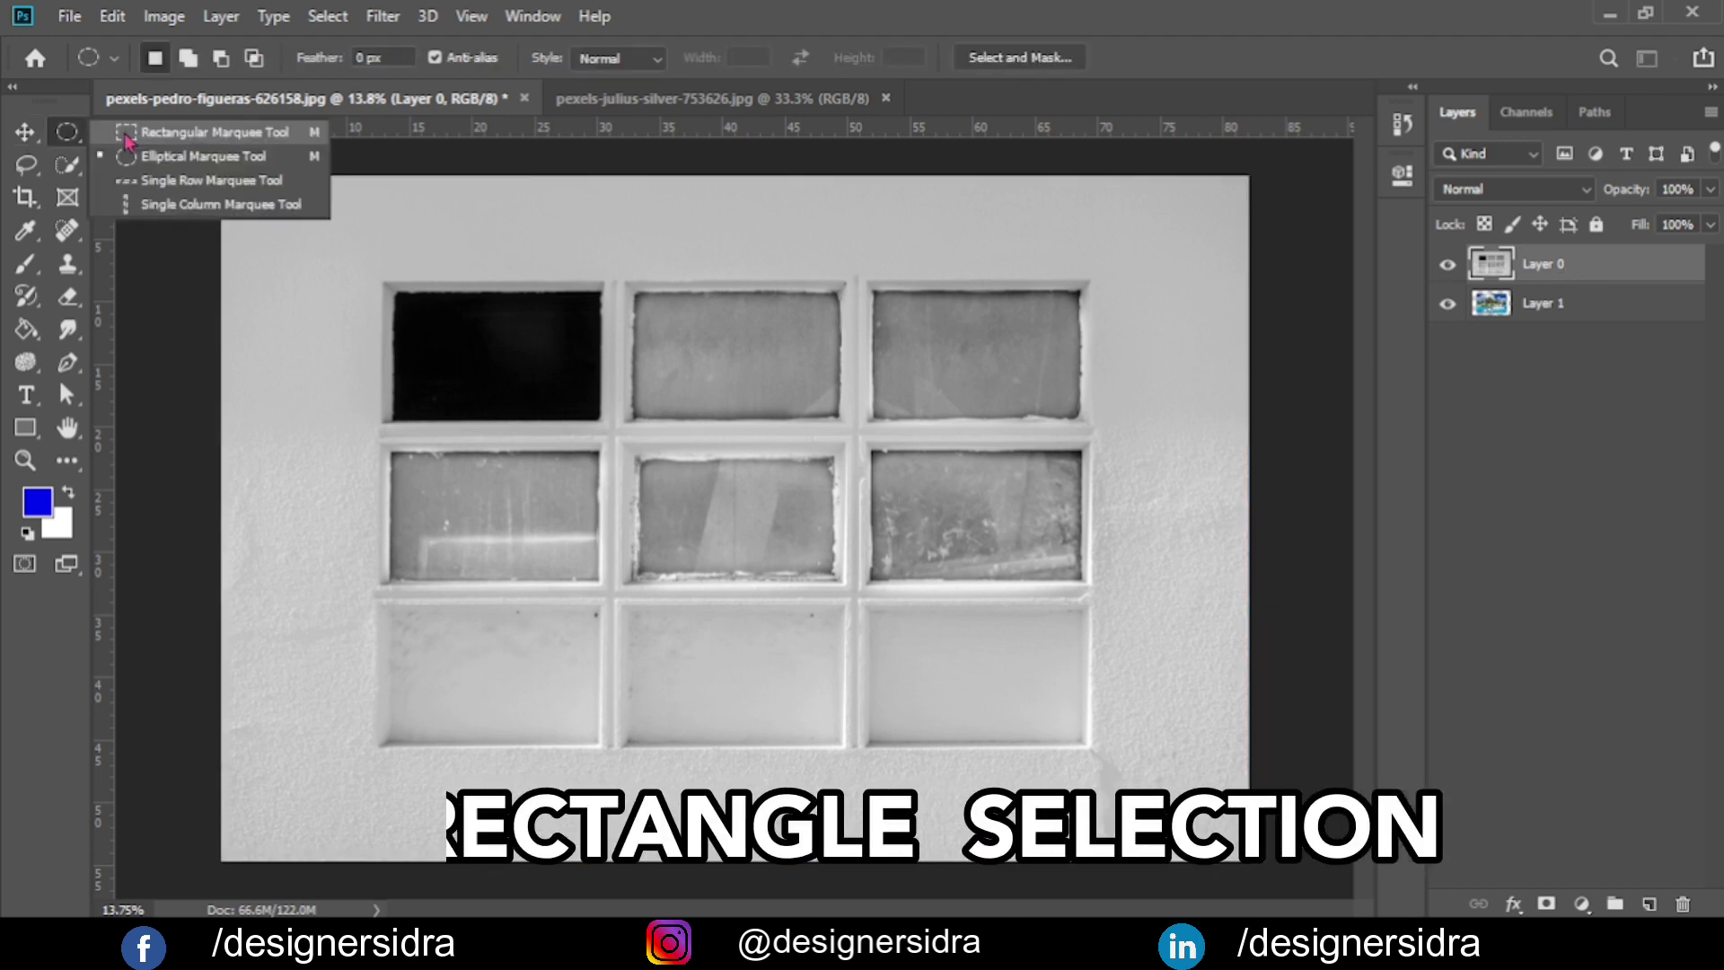
pyautogui.click(128, 137)
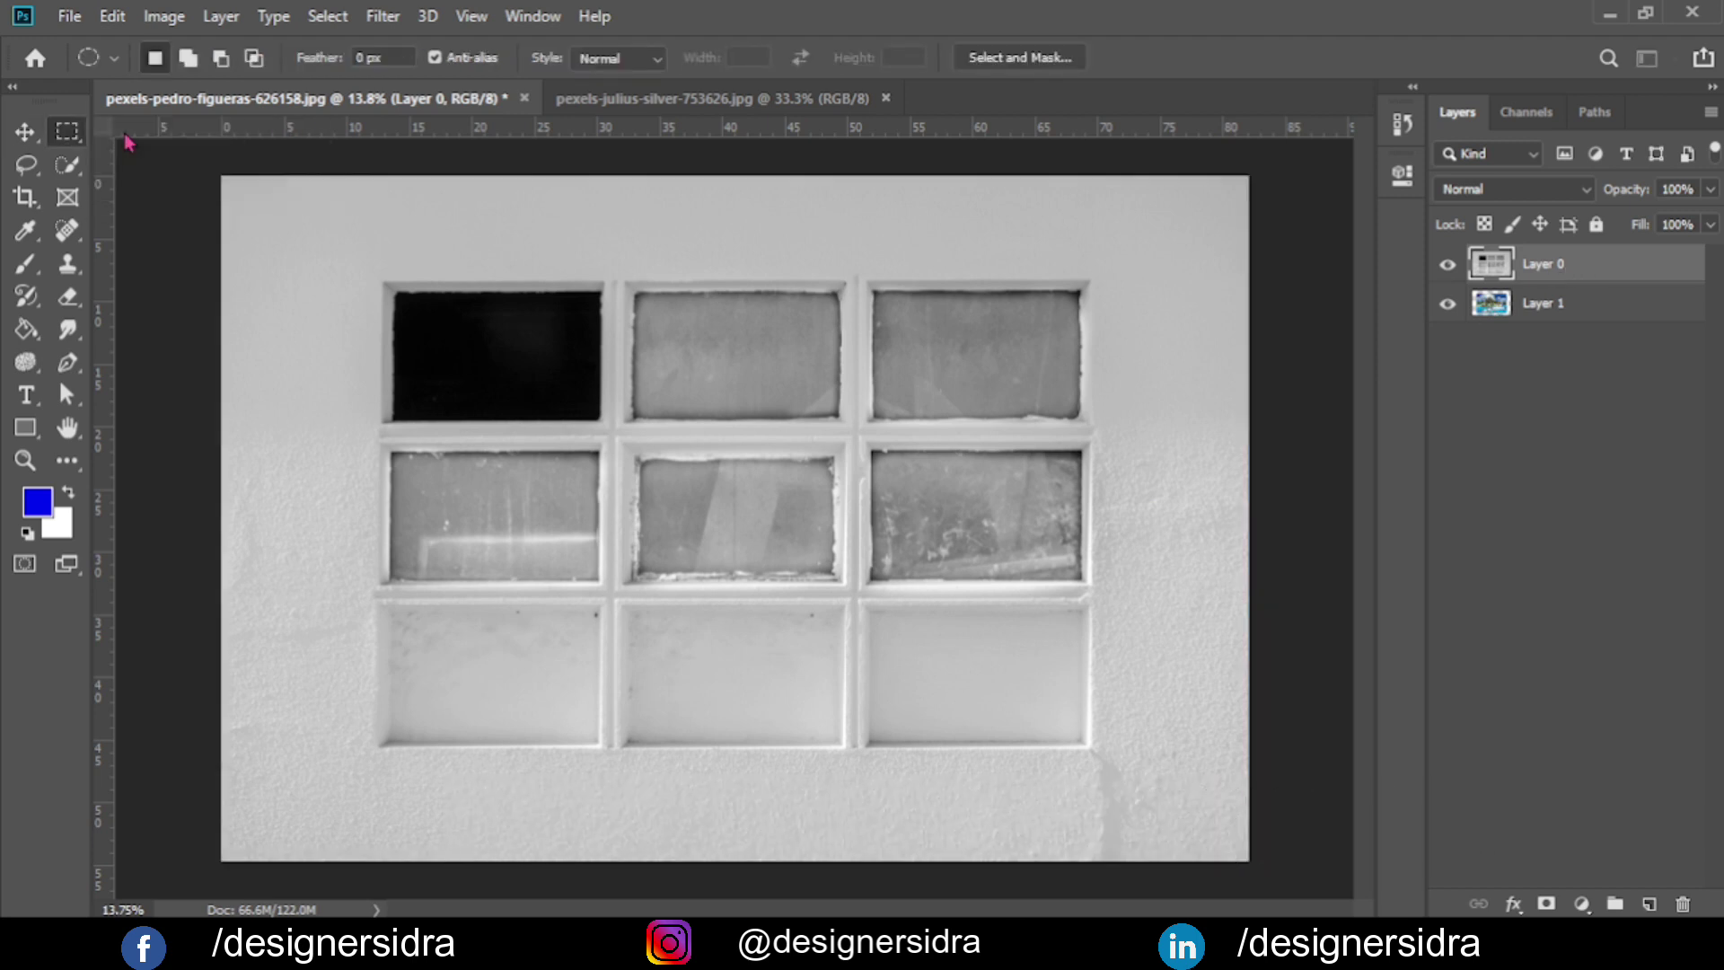
pyautogui.moveTo(395, 292); pyautogui.dragTo(600, 419)
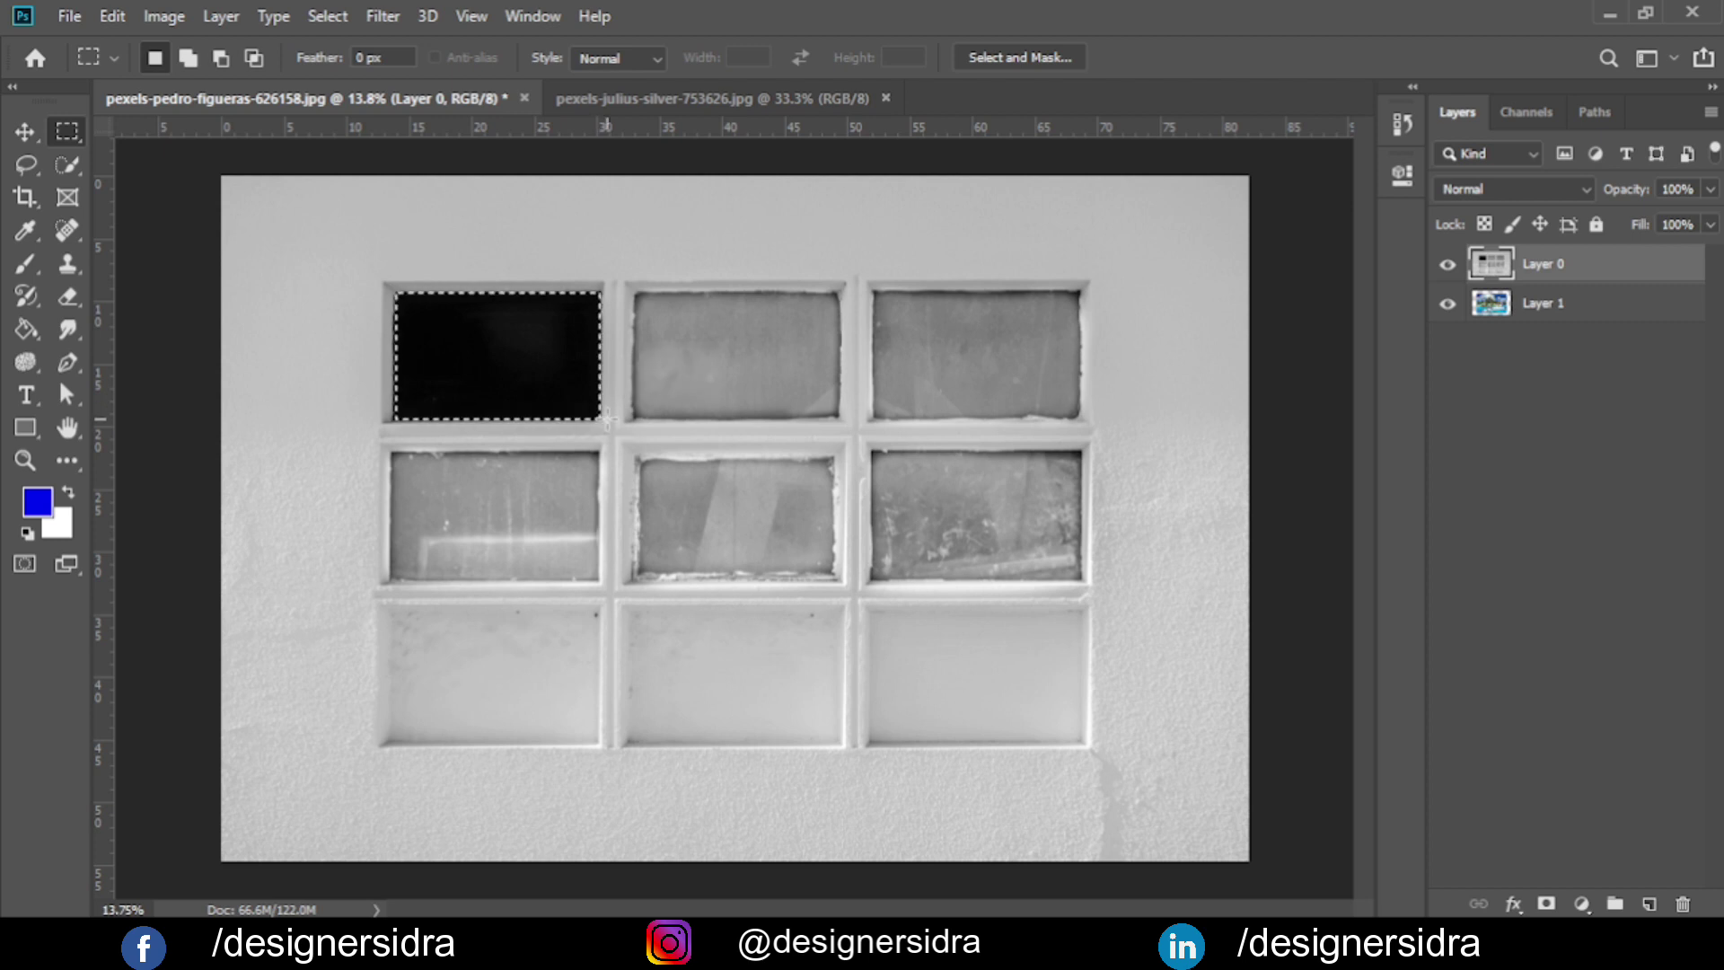
pyautogui.press('Delete')
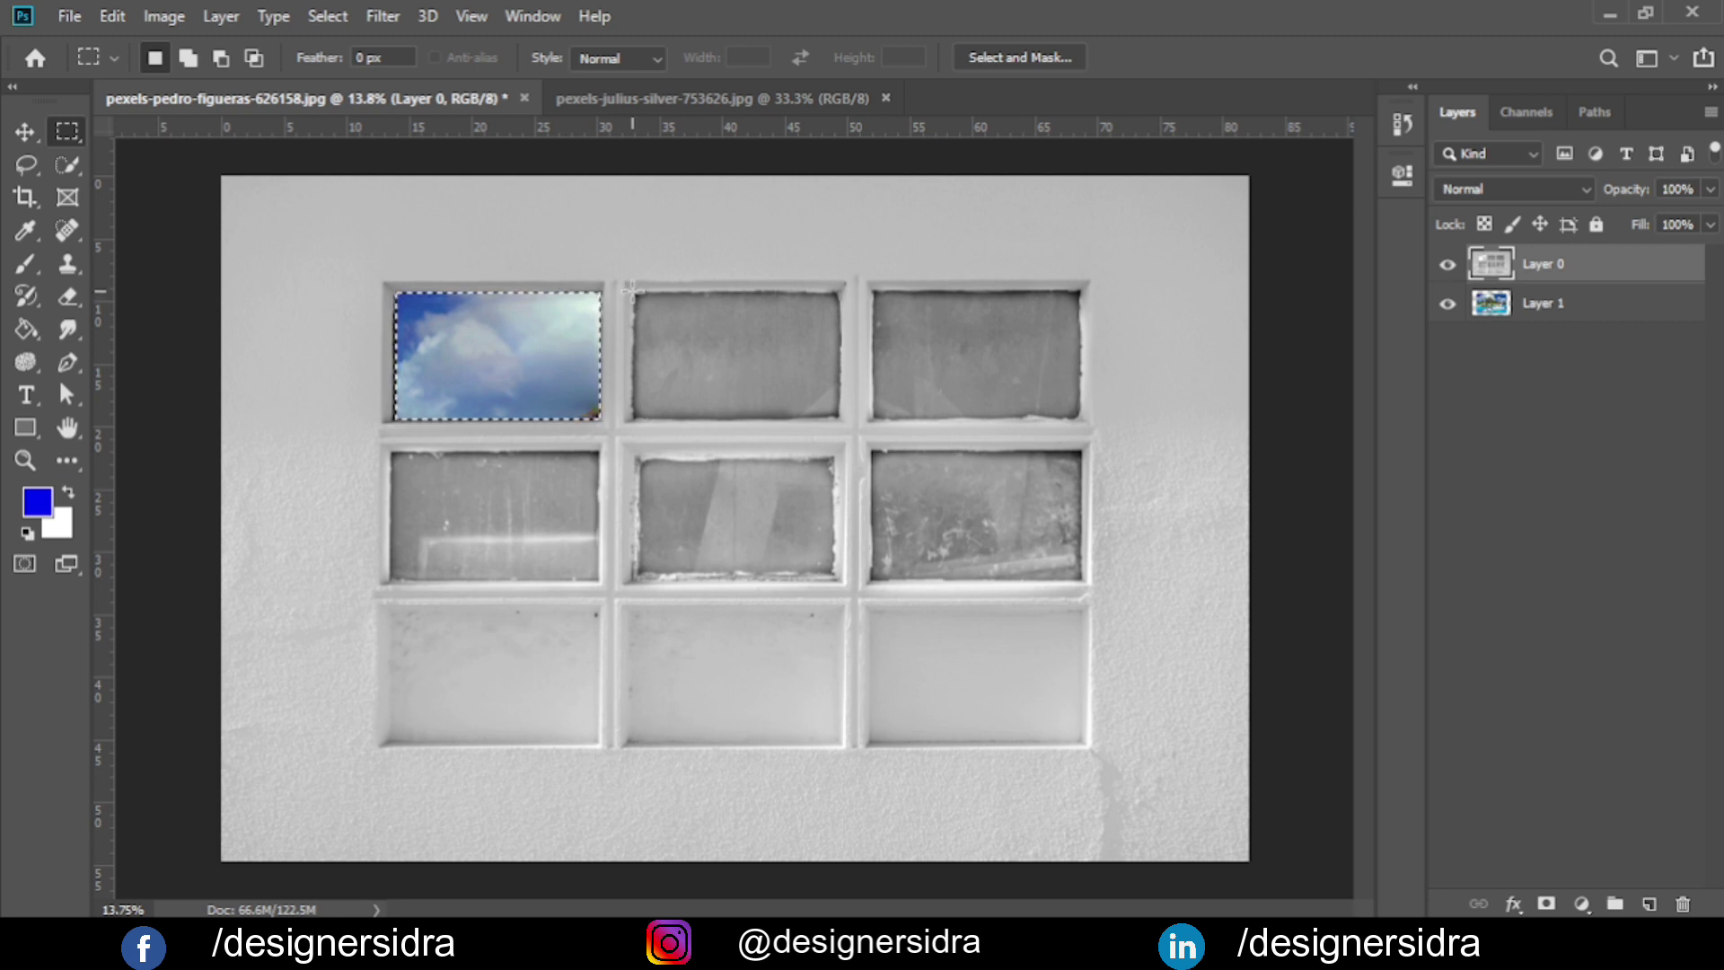
pyautogui.moveTo(632, 291); pyautogui.dragTo(842, 418)
pyautogui.press('Delete')
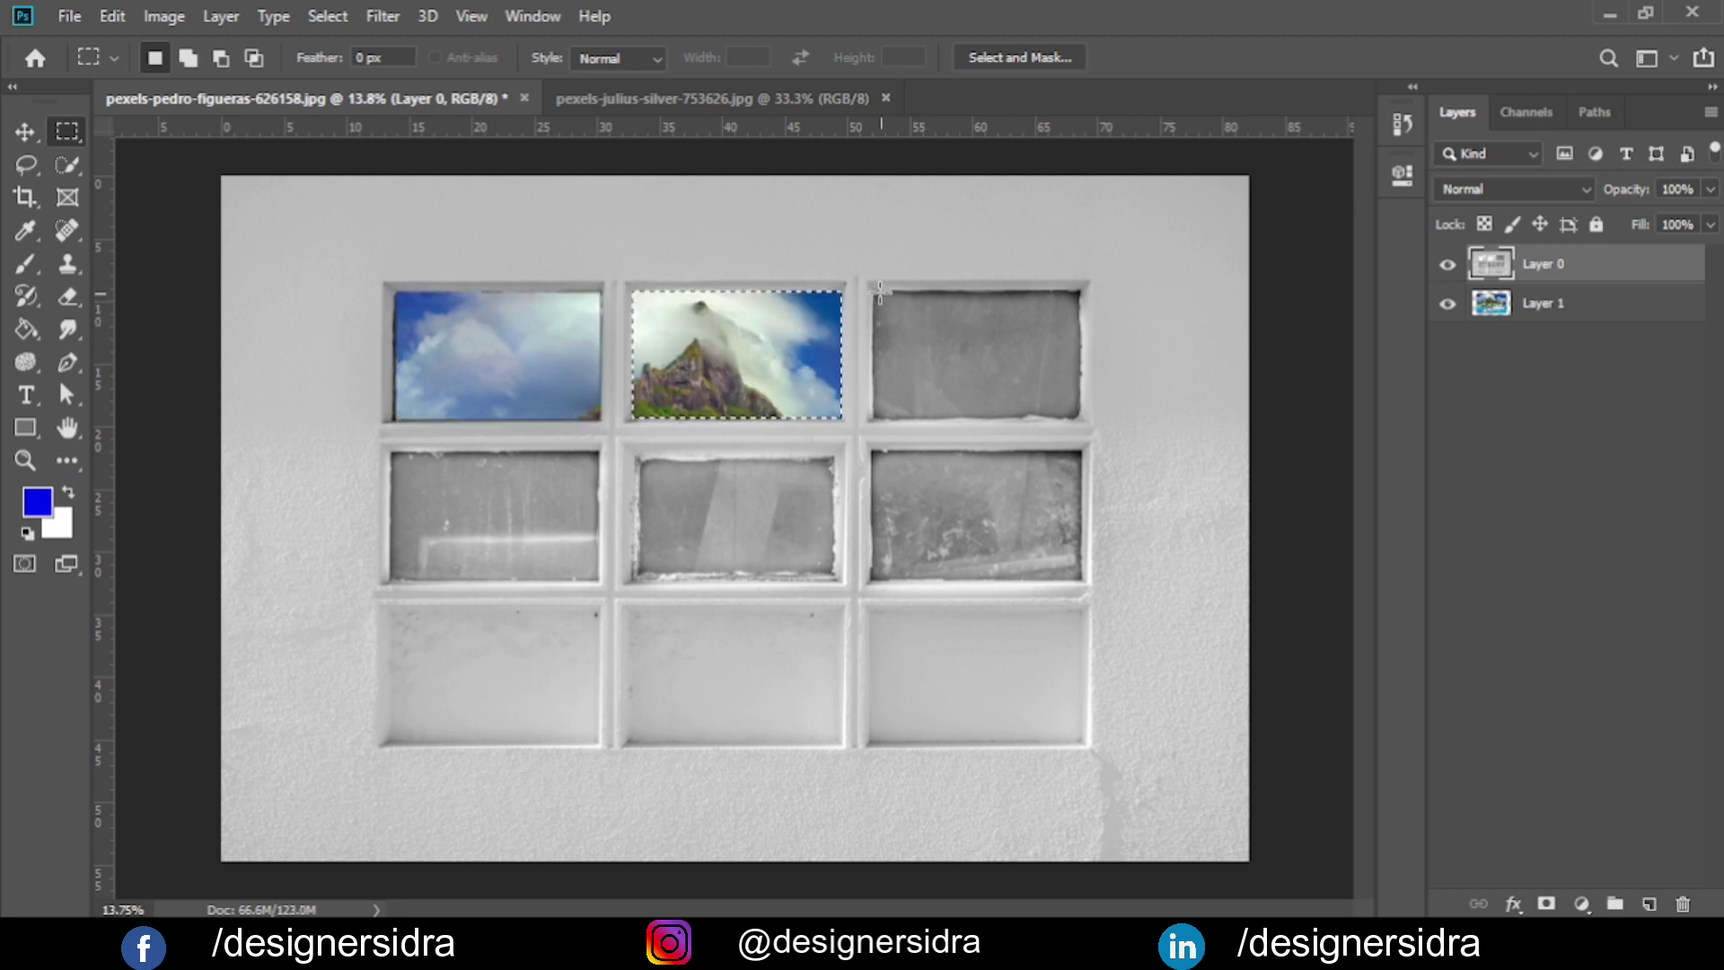
pyautogui.moveTo(872, 290); pyautogui.dragTo(1082, 418)
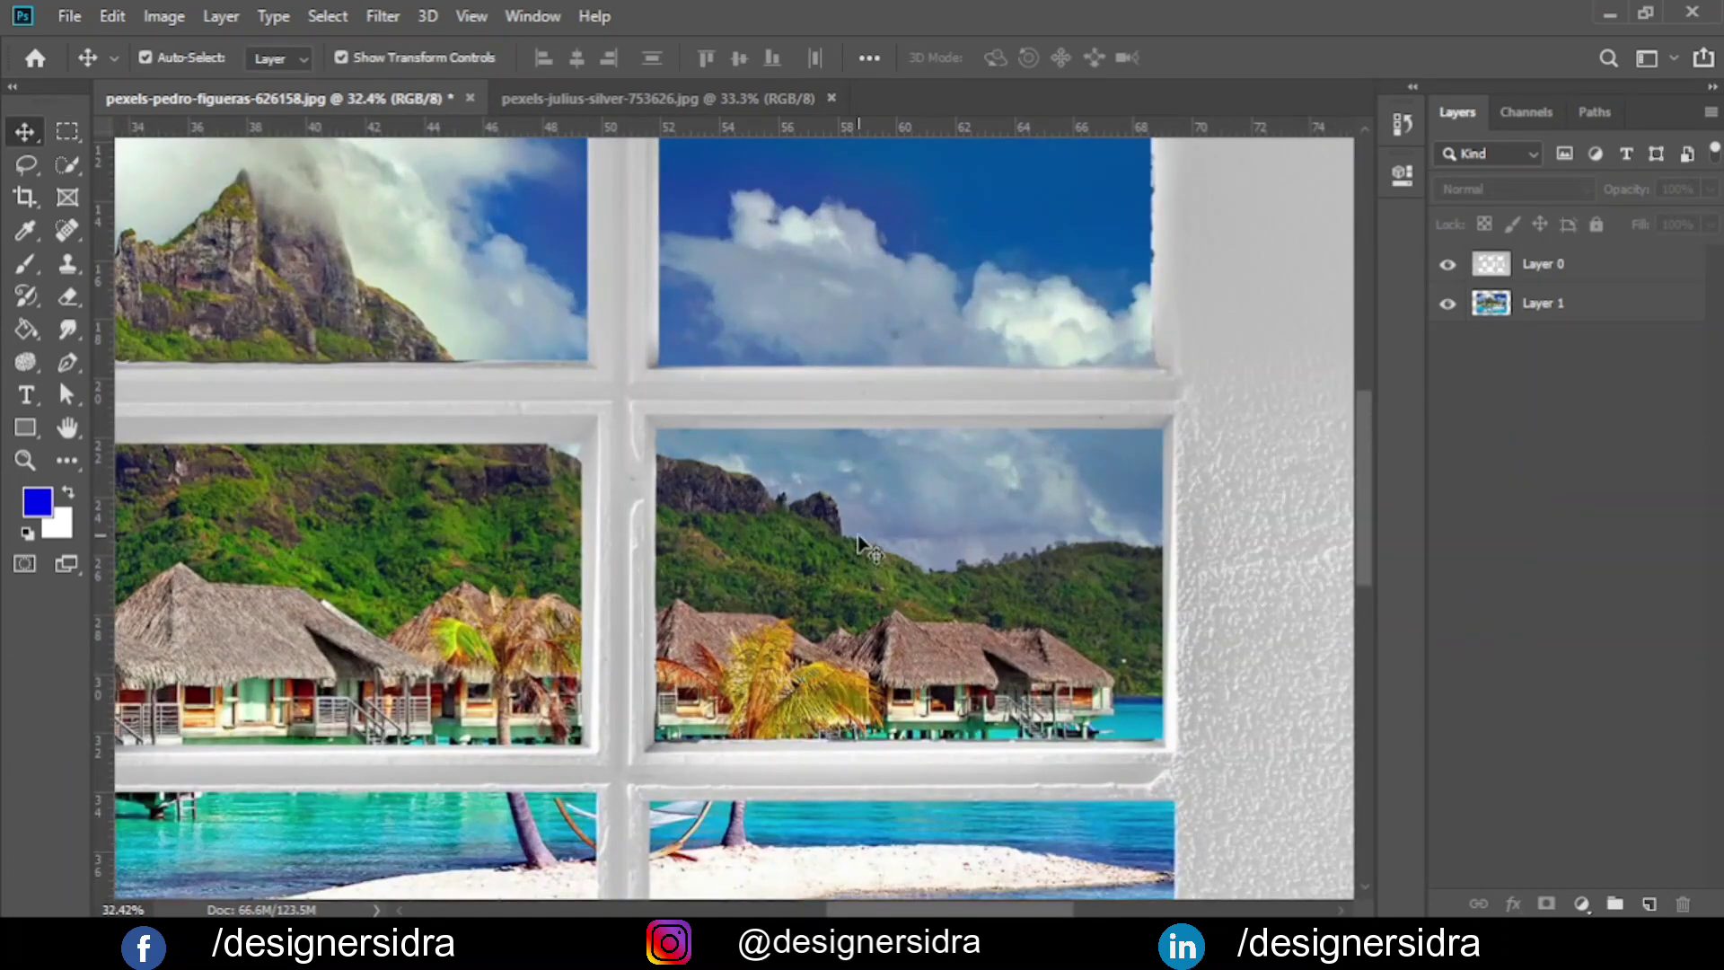
pyautogui.scroll(-2, 858, 543)
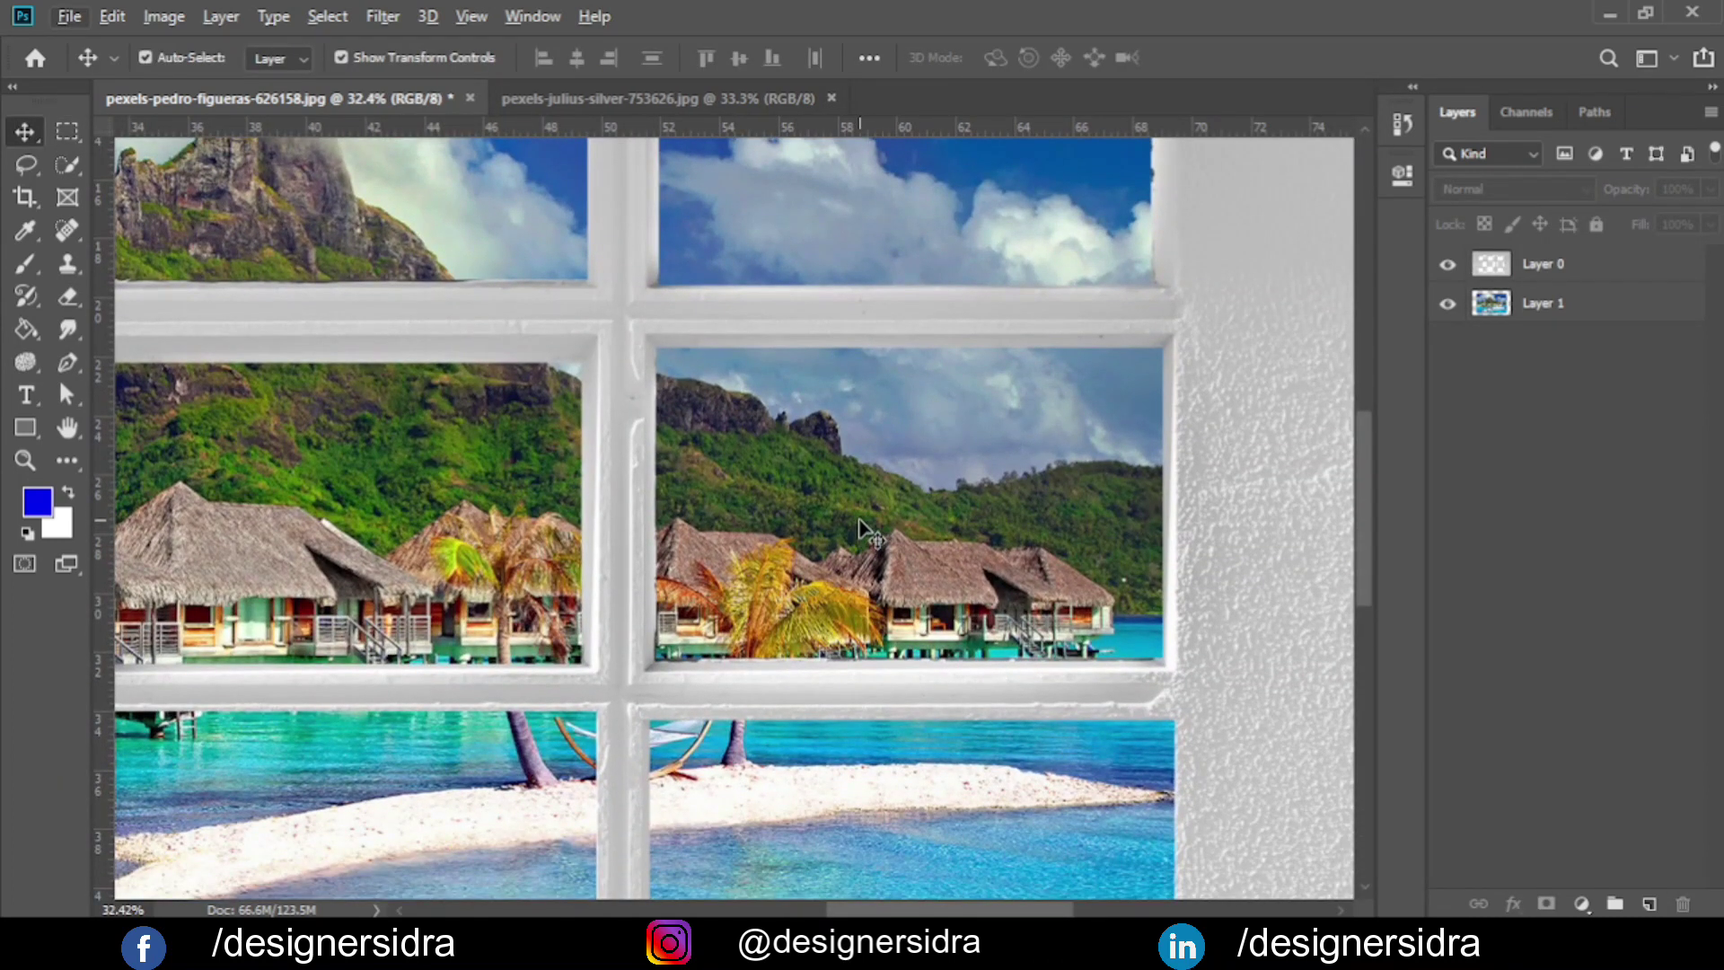
pyautogui.hotkey('ctrl', '0')
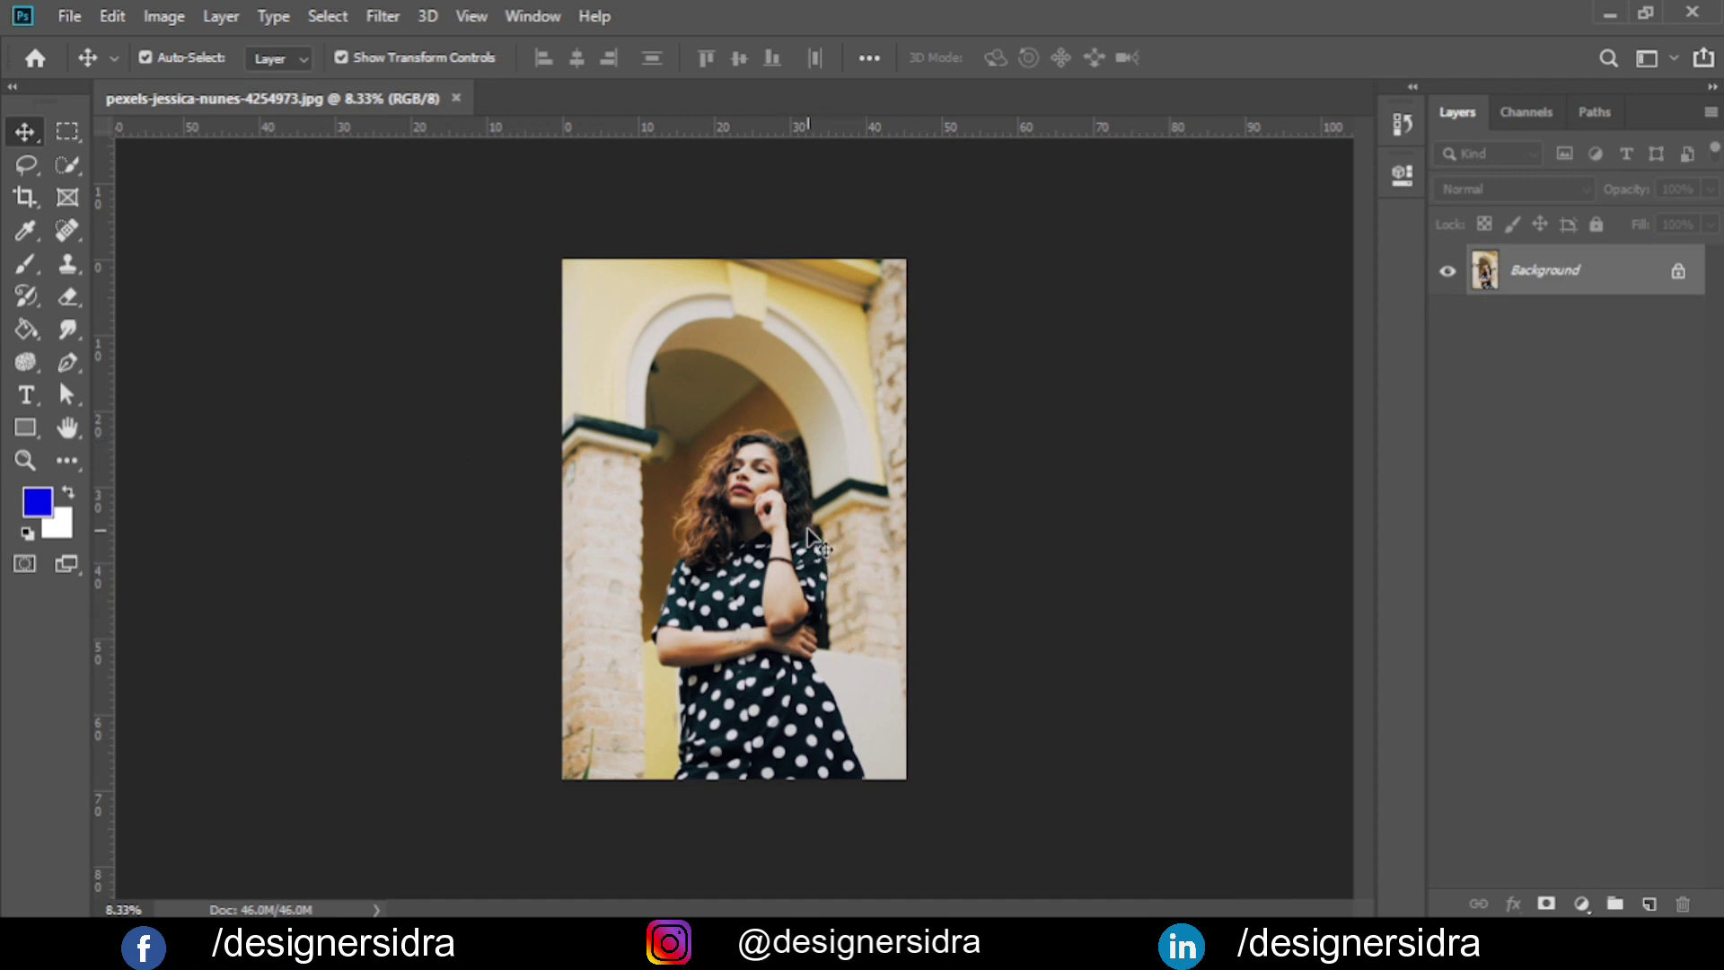
# Zoom in, add an empty layer, and draw an oval around the woman and the arch.
pyautogui.hotkey('ctrl', '+')
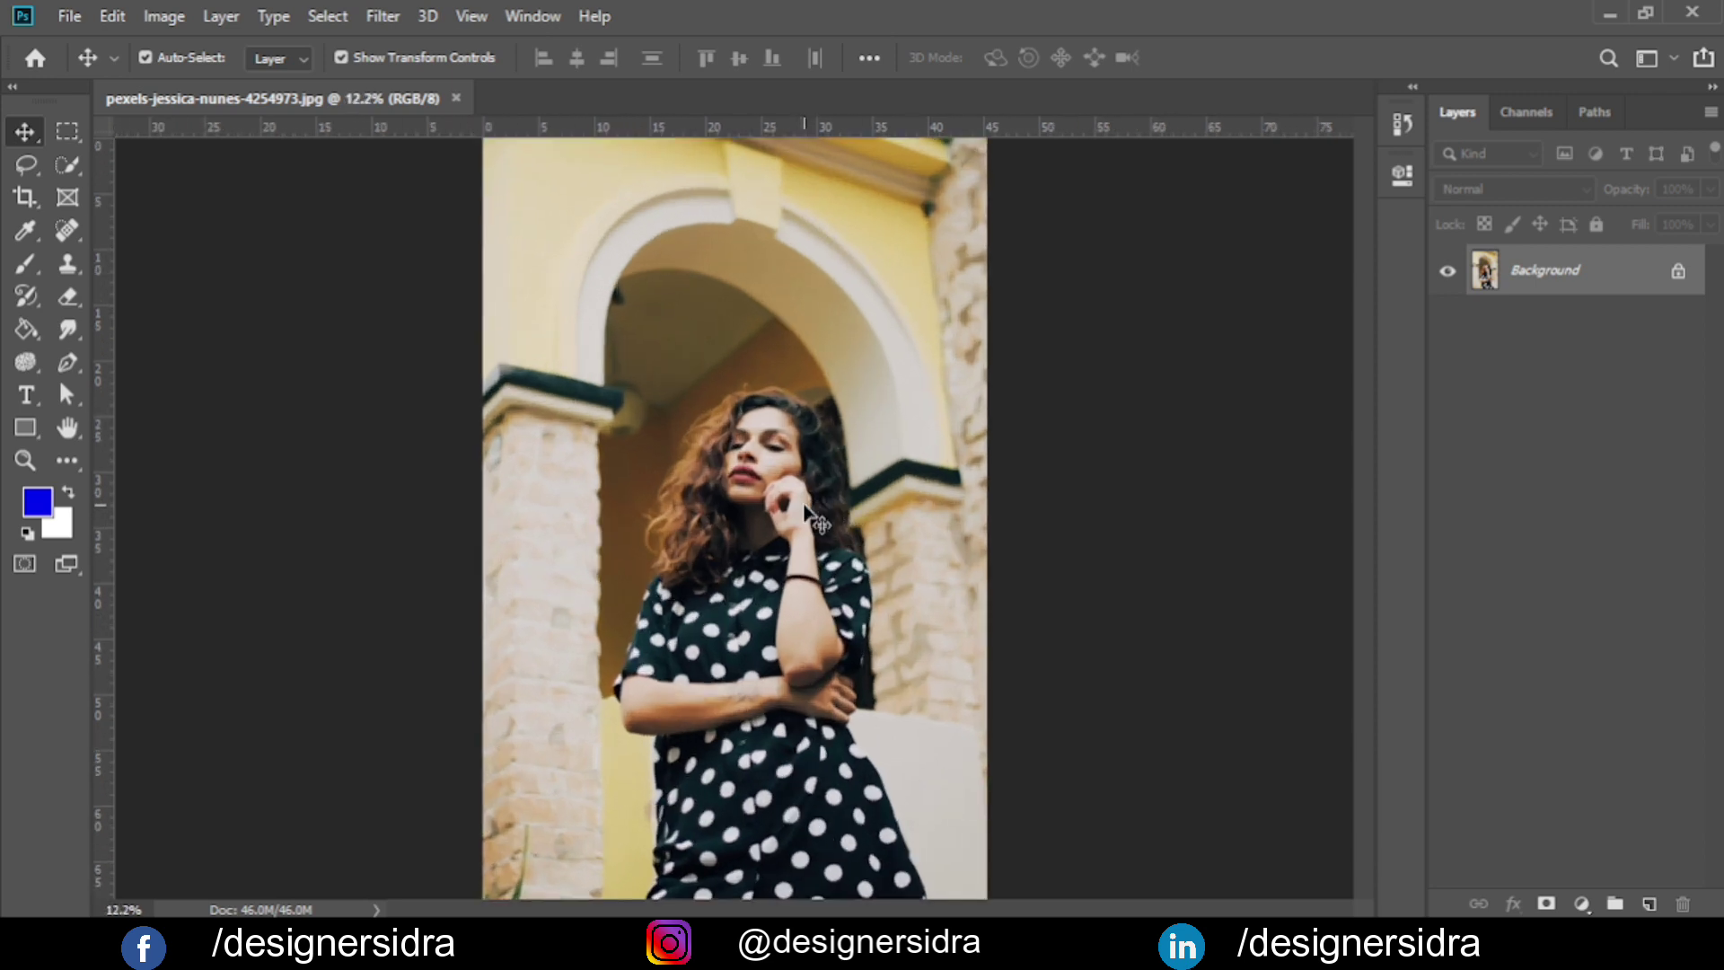
pyautogui.press('m')
pyautogui.click(1649, 904)
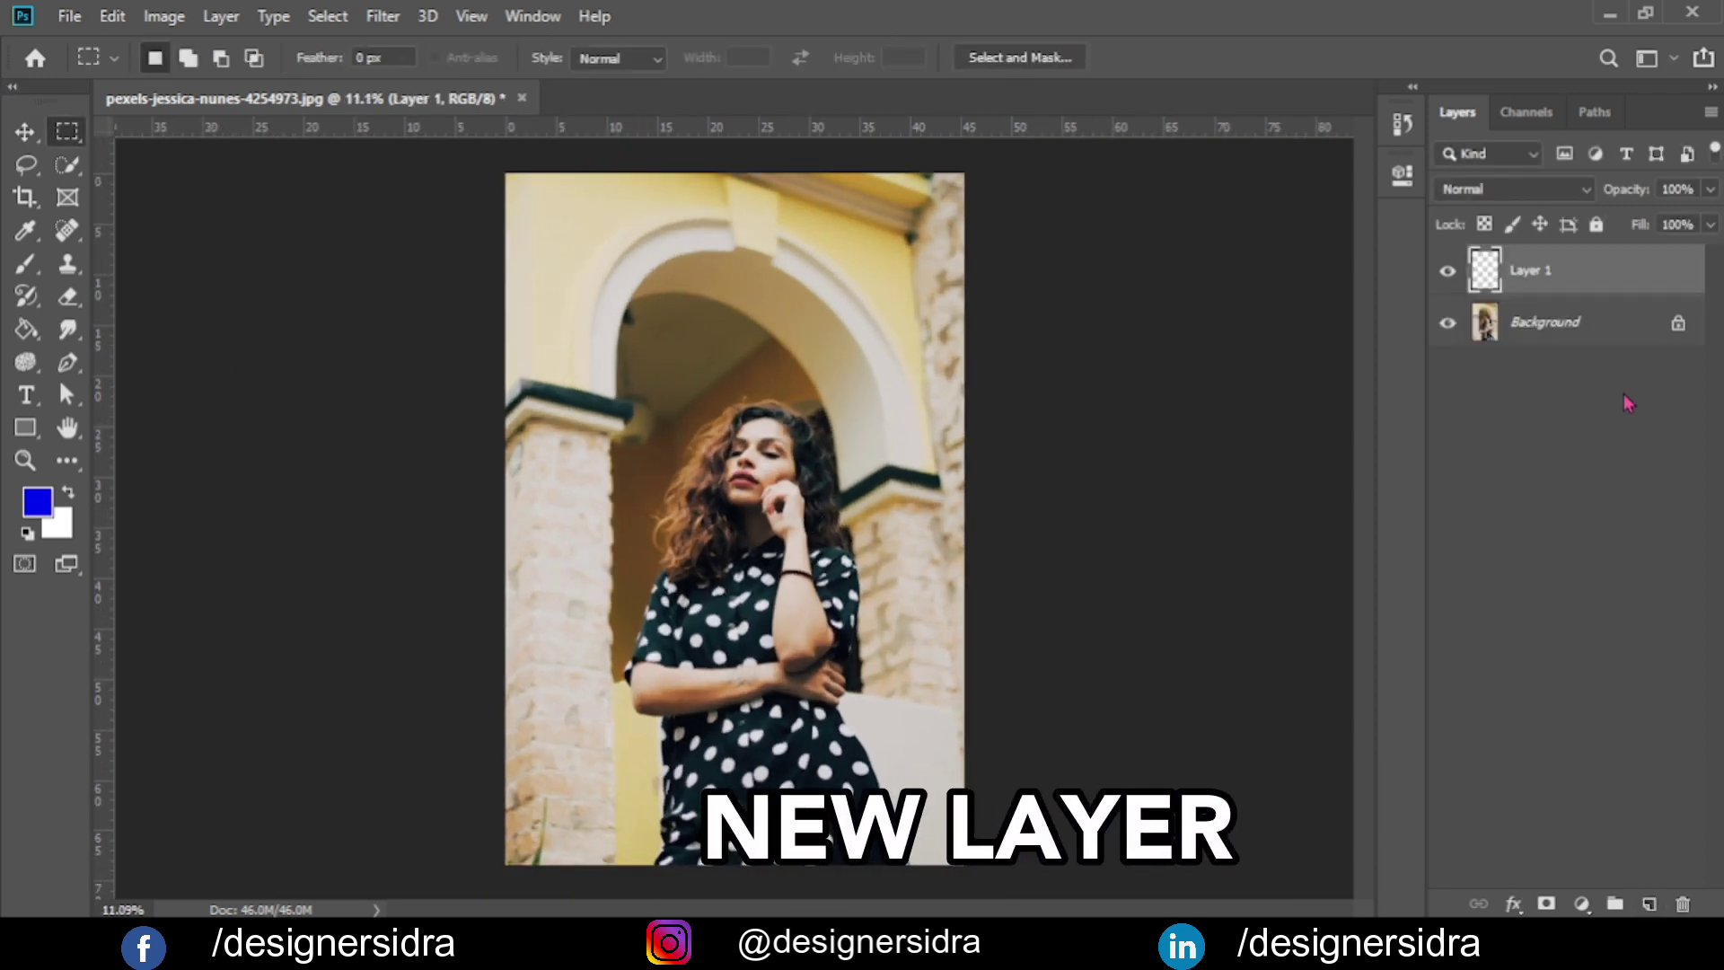
pyautogui.rightClick(67, 131)
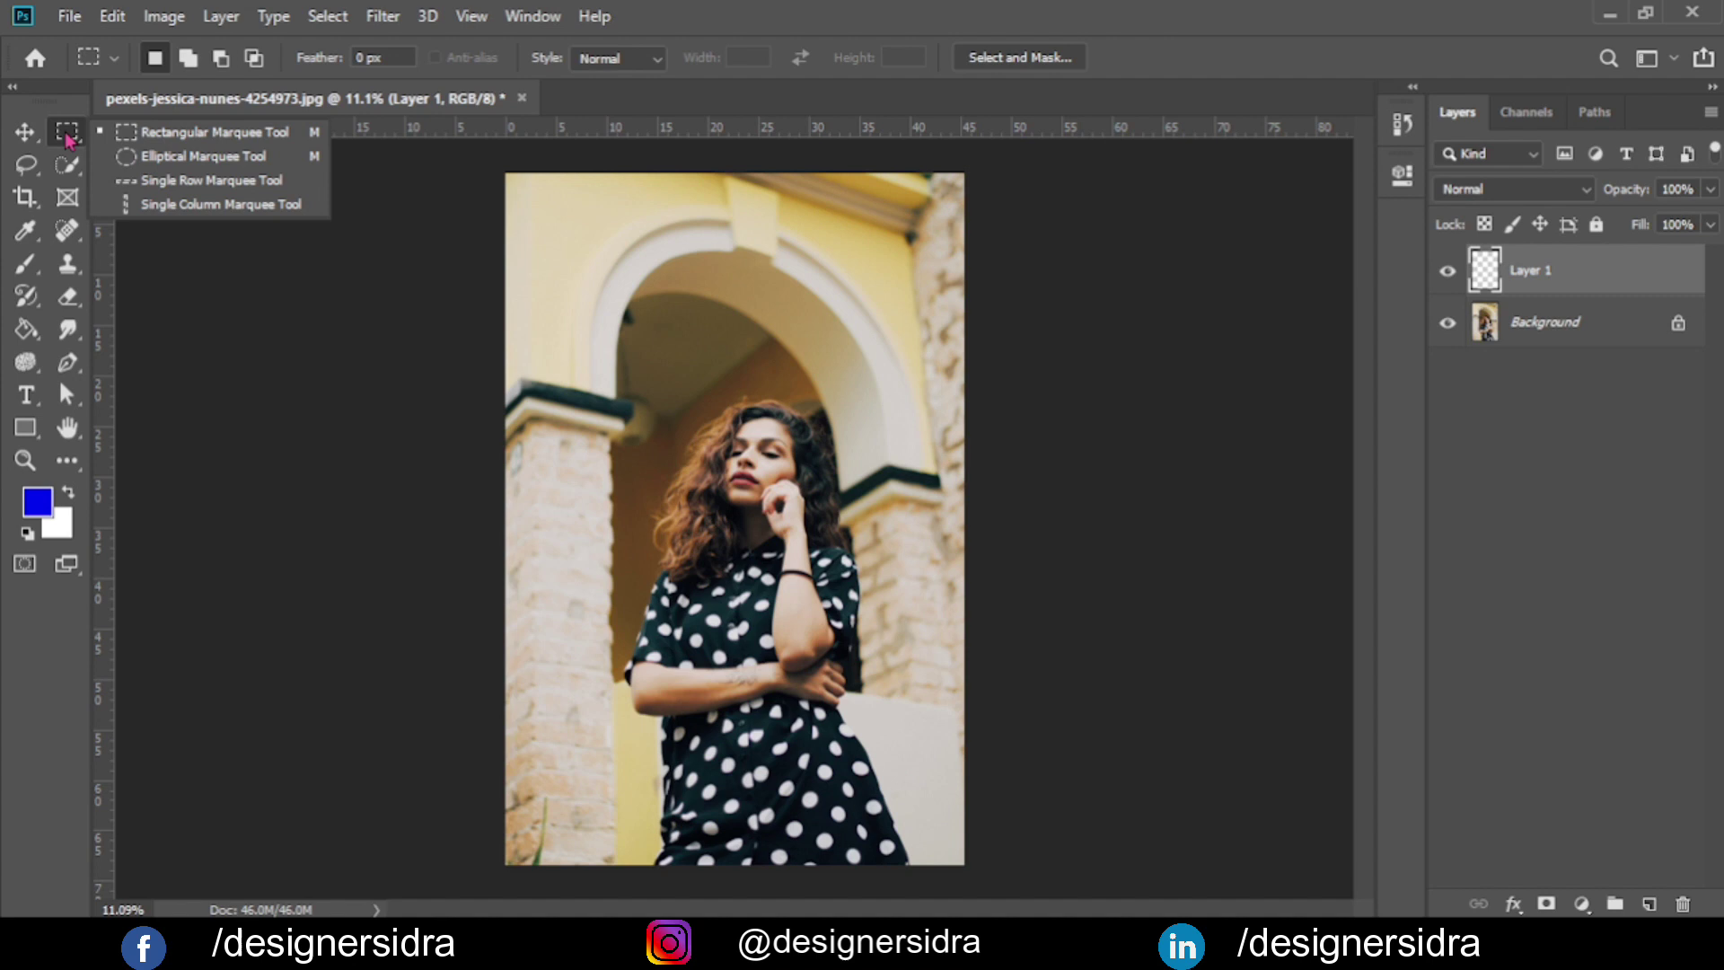
pyautogui.click(121, 155)
pyautogui.moveTo(584, 206)
pyautogui.mouseDown()
pyautogui.moveTo(824, 545)
pyautogui.moveTo(932, 842)
pyautogui.mouseUp()
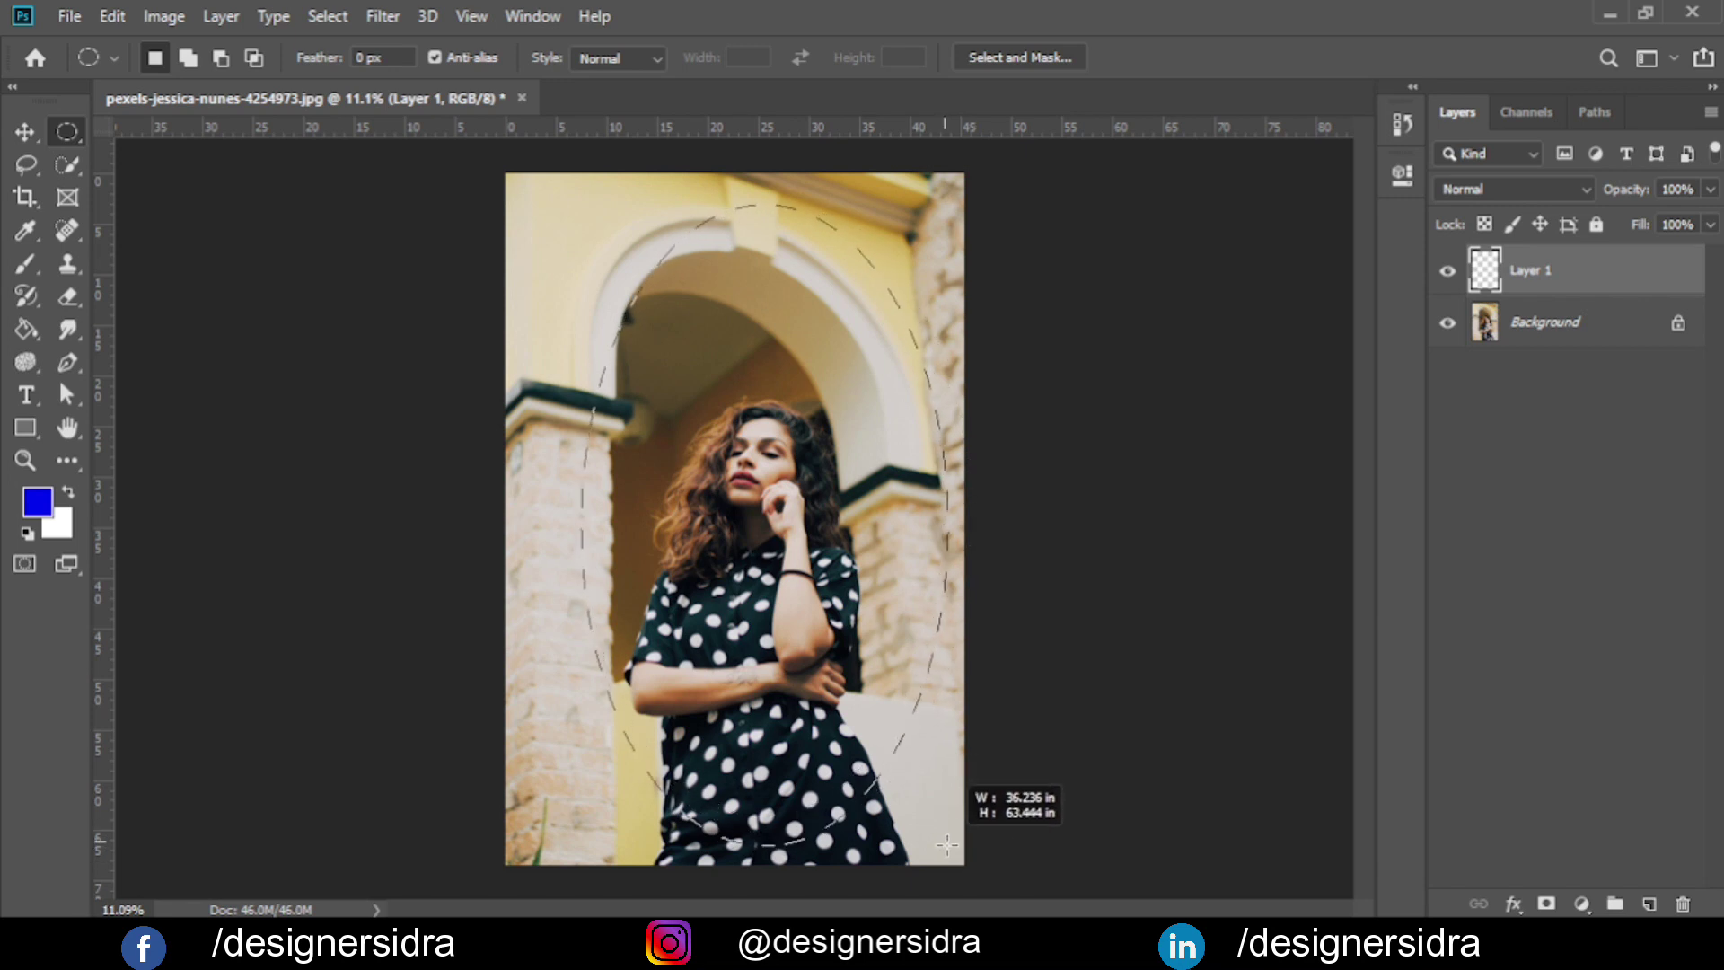
# Transform the oval selection to sit inside the arch opening, centred on the woman.
pyautogui.rightClick(740, 462)
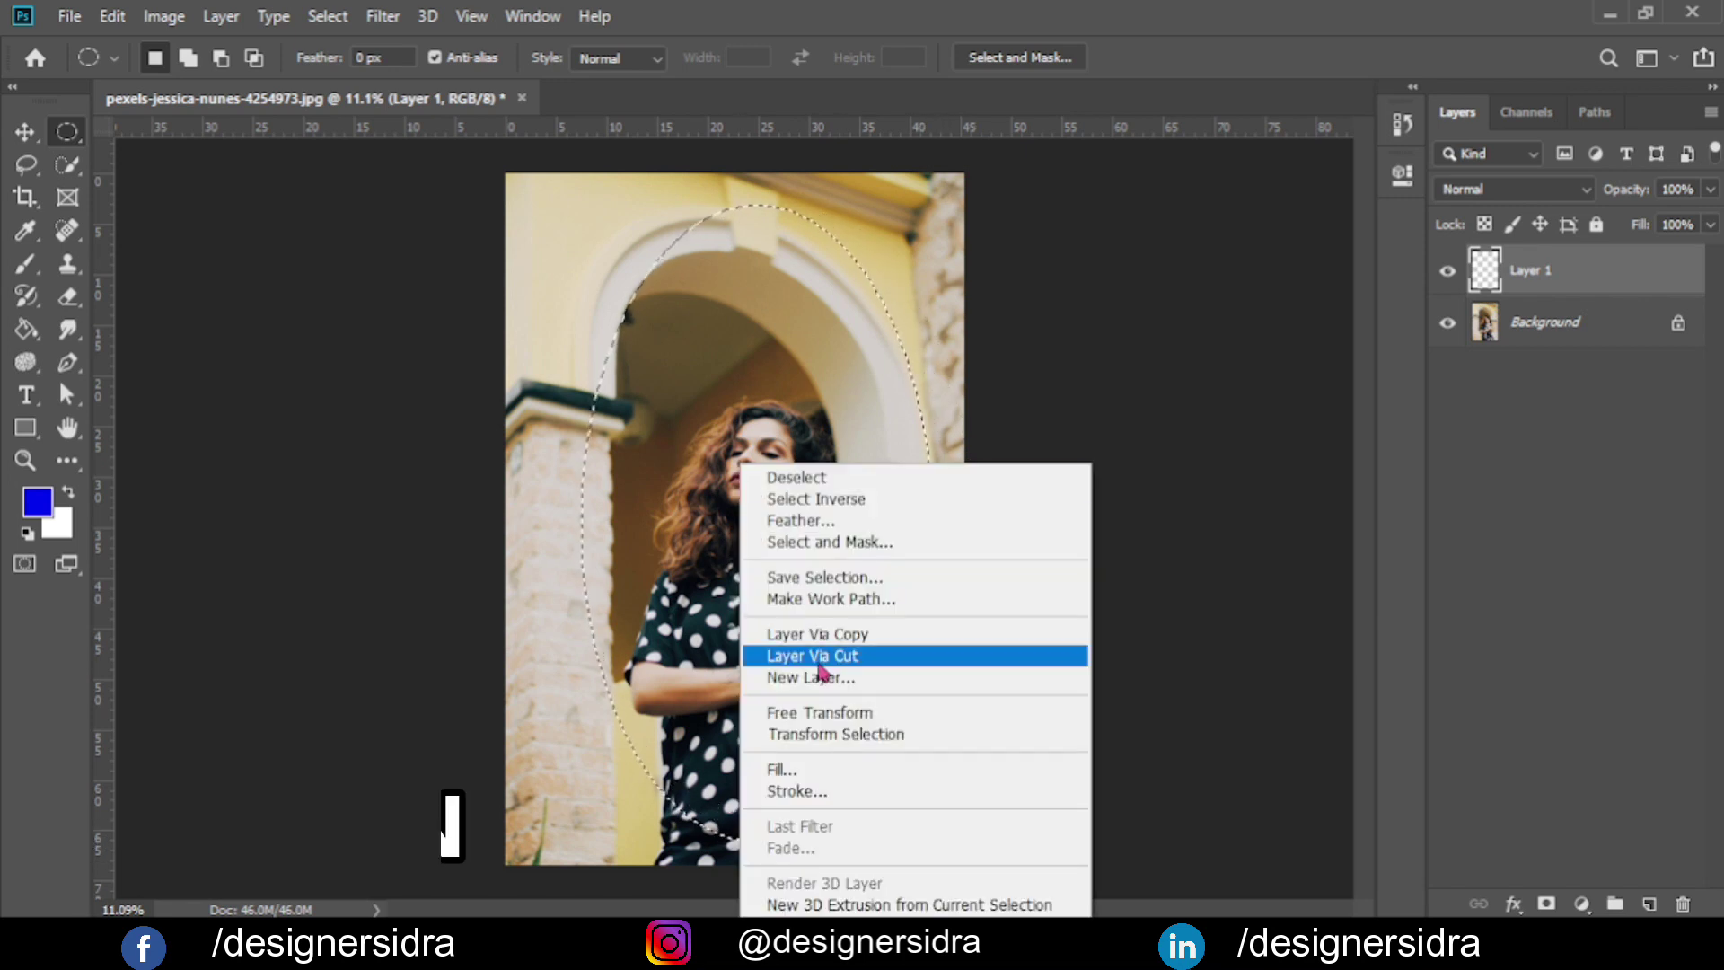
pyautogui.click(798, 734)
pyautogui.moveTo(580, 524); pyautogui.dragTo(569, 539)
pyautogui.moveTo(843, 579); pyautogui.dragTo(826, 592)
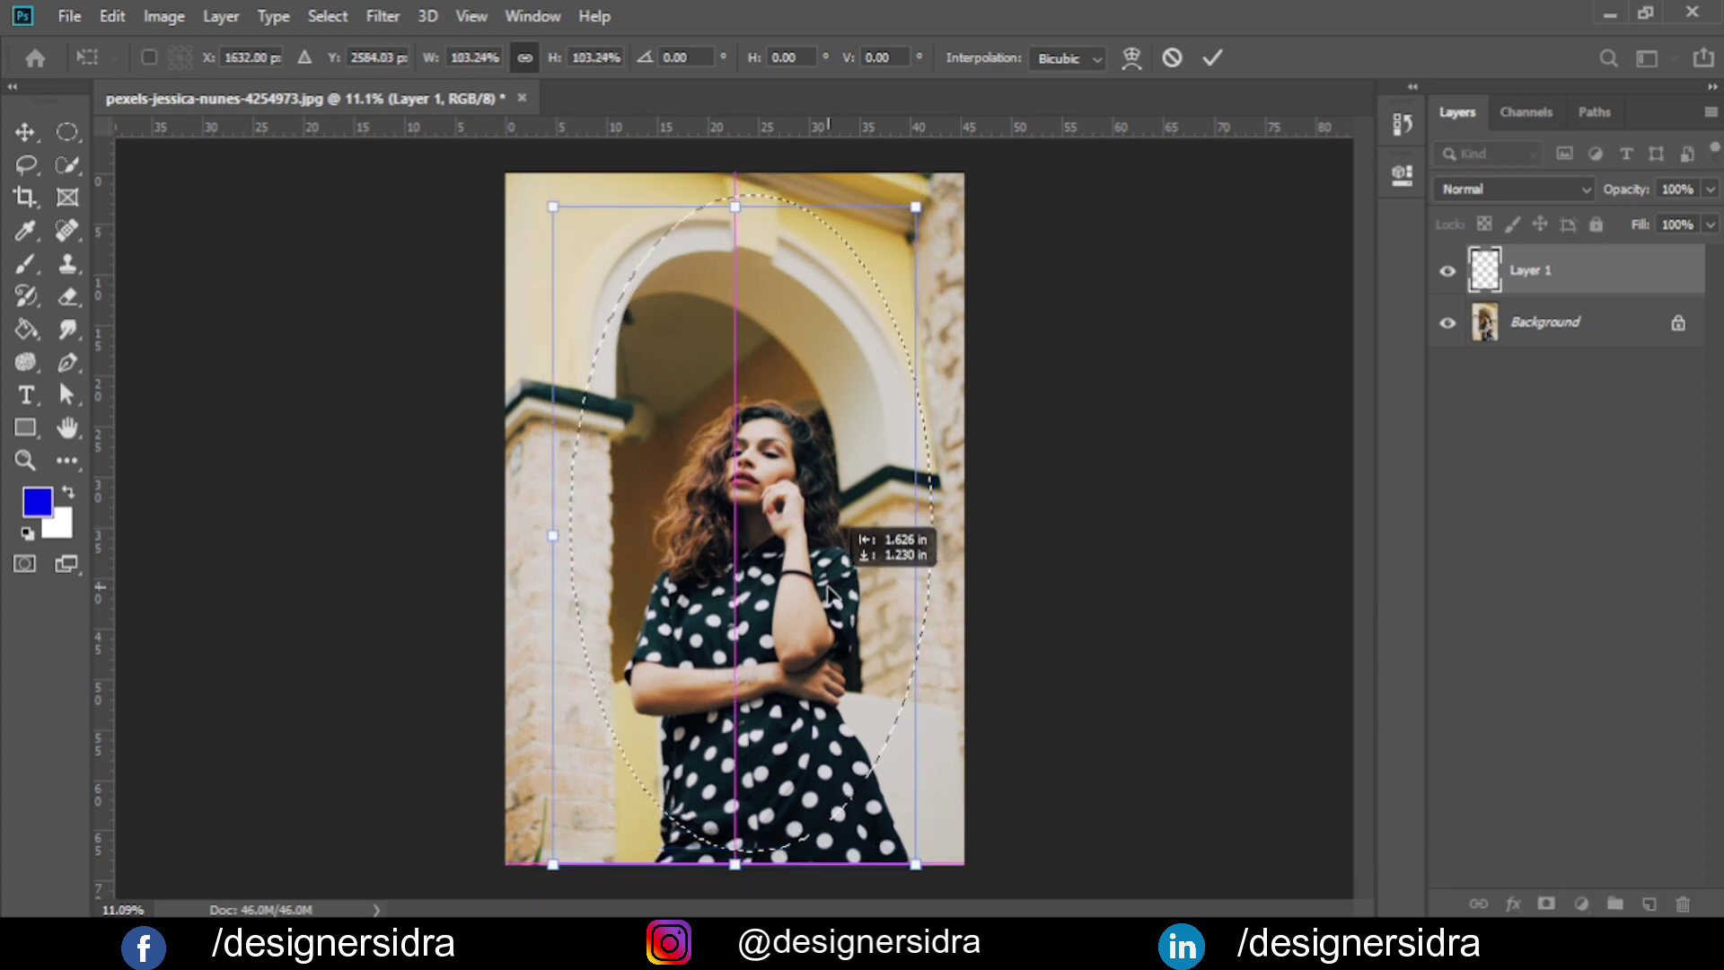
pyautogui.moveTo(739, 193); pyautogui.dragTo(735, 248)
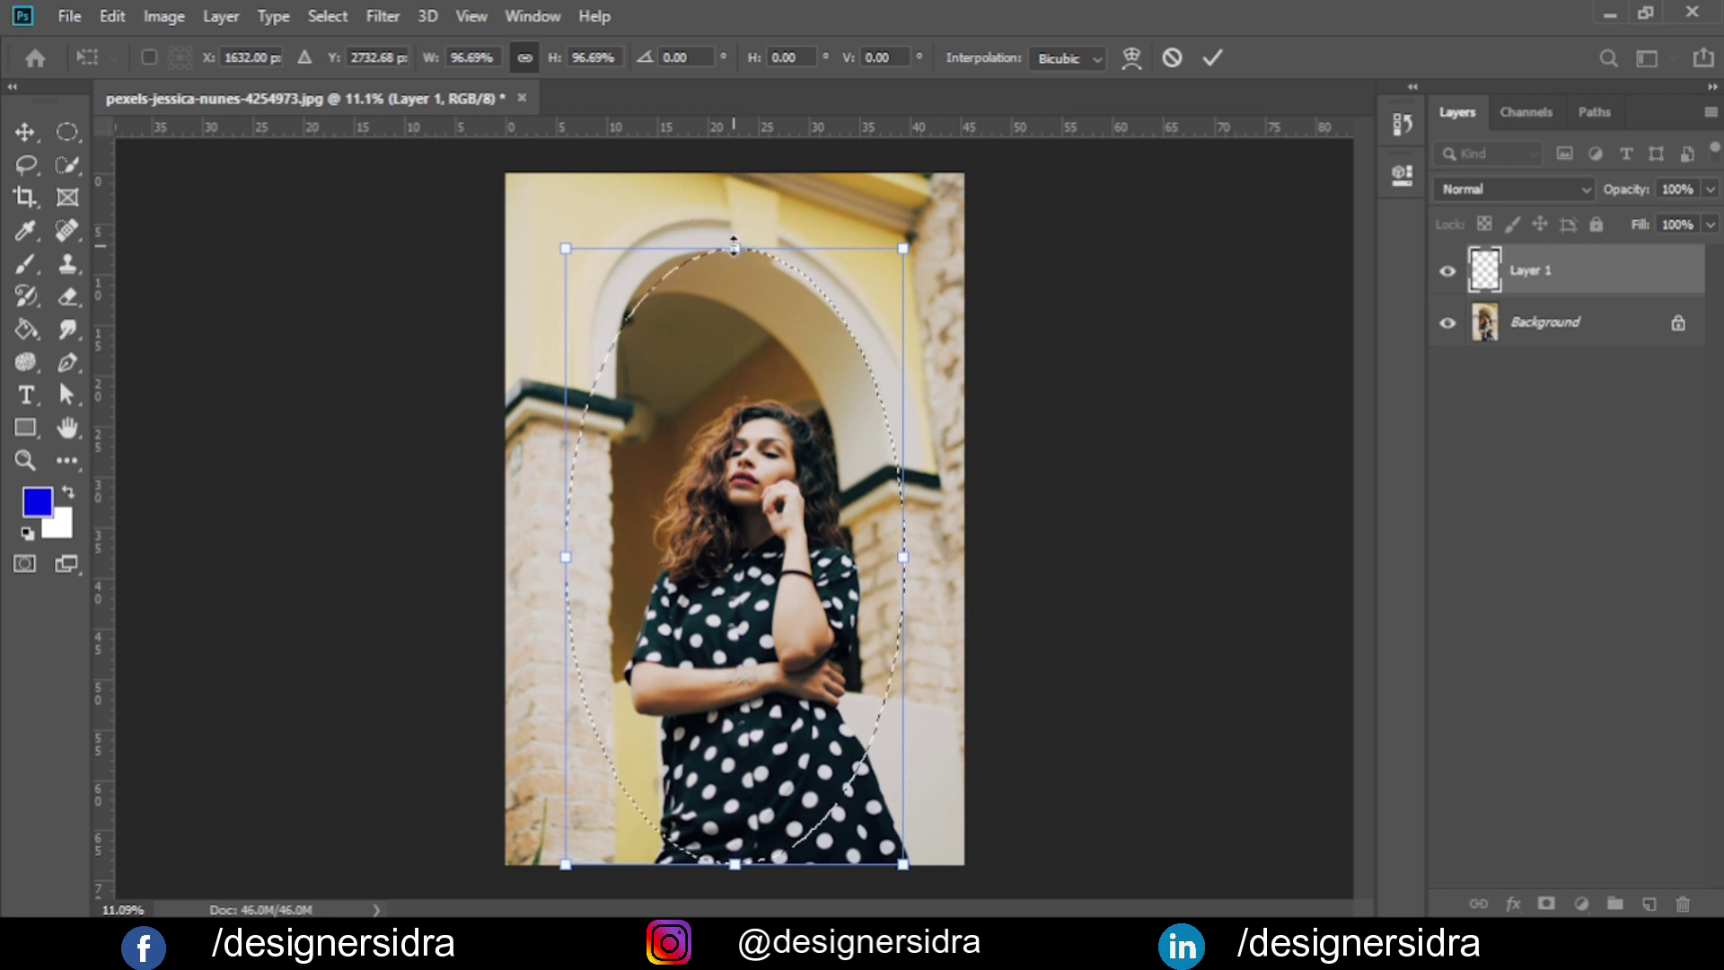
pyautogui.moveTo(734, 245); pyautogui.dragTo(749, 304)
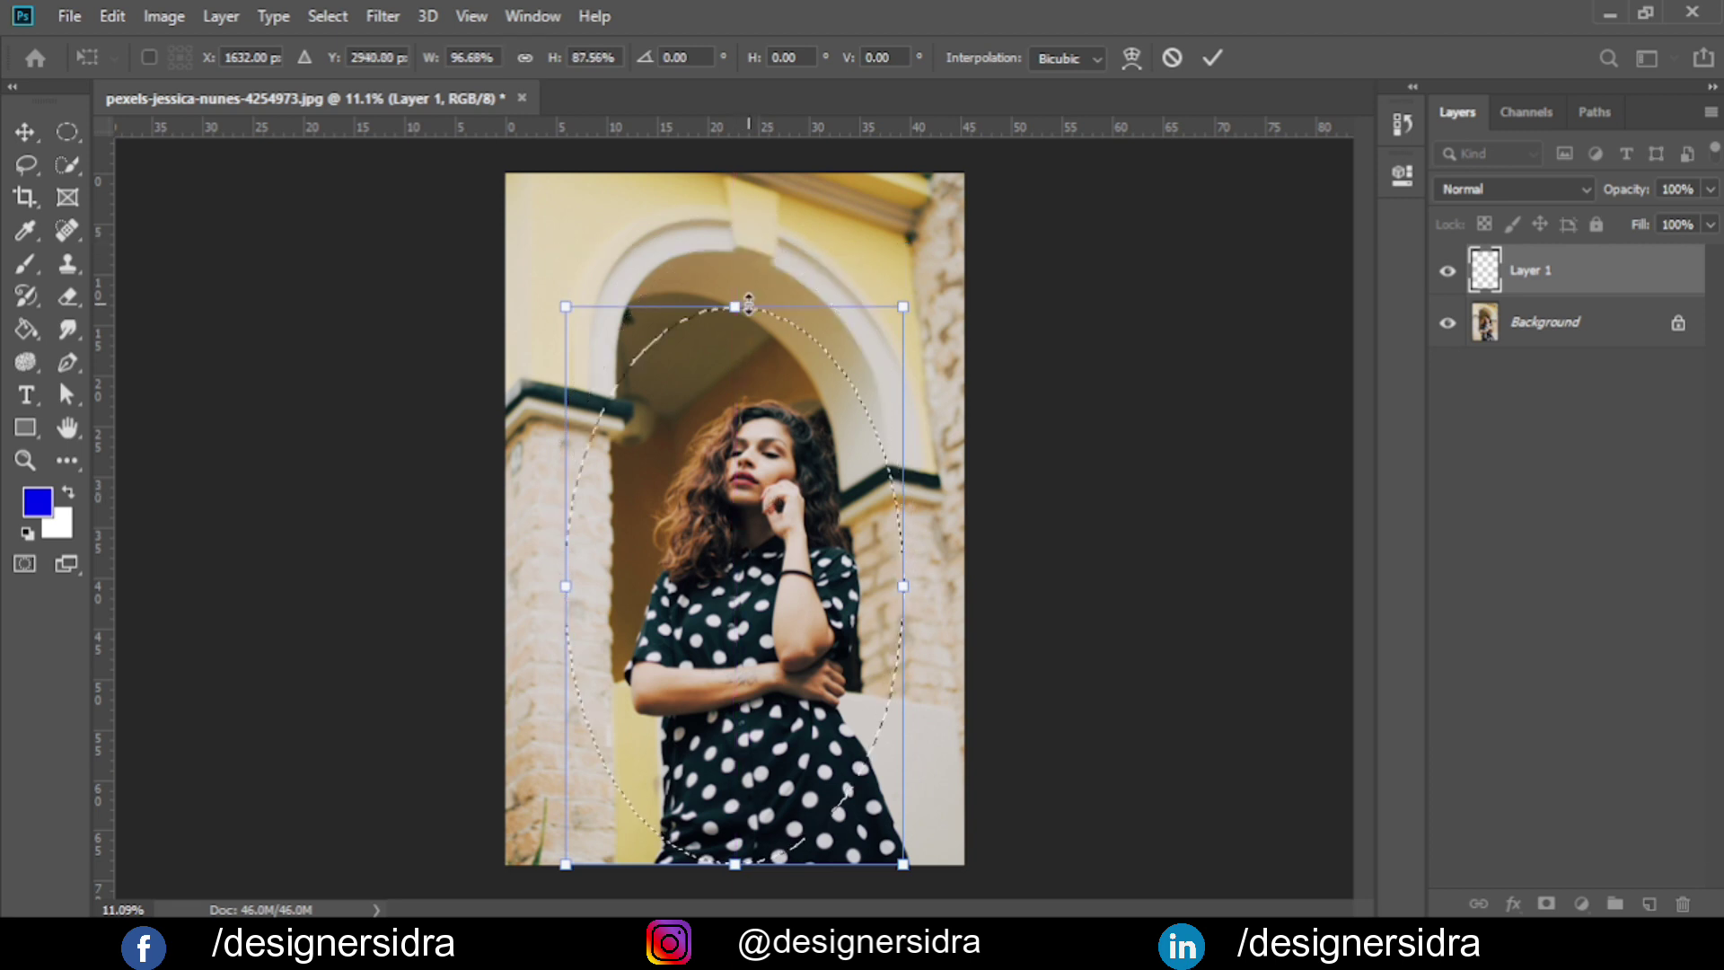
pyautogui.moveTo(799, 546); pyautogui.dragTo(813, 532)
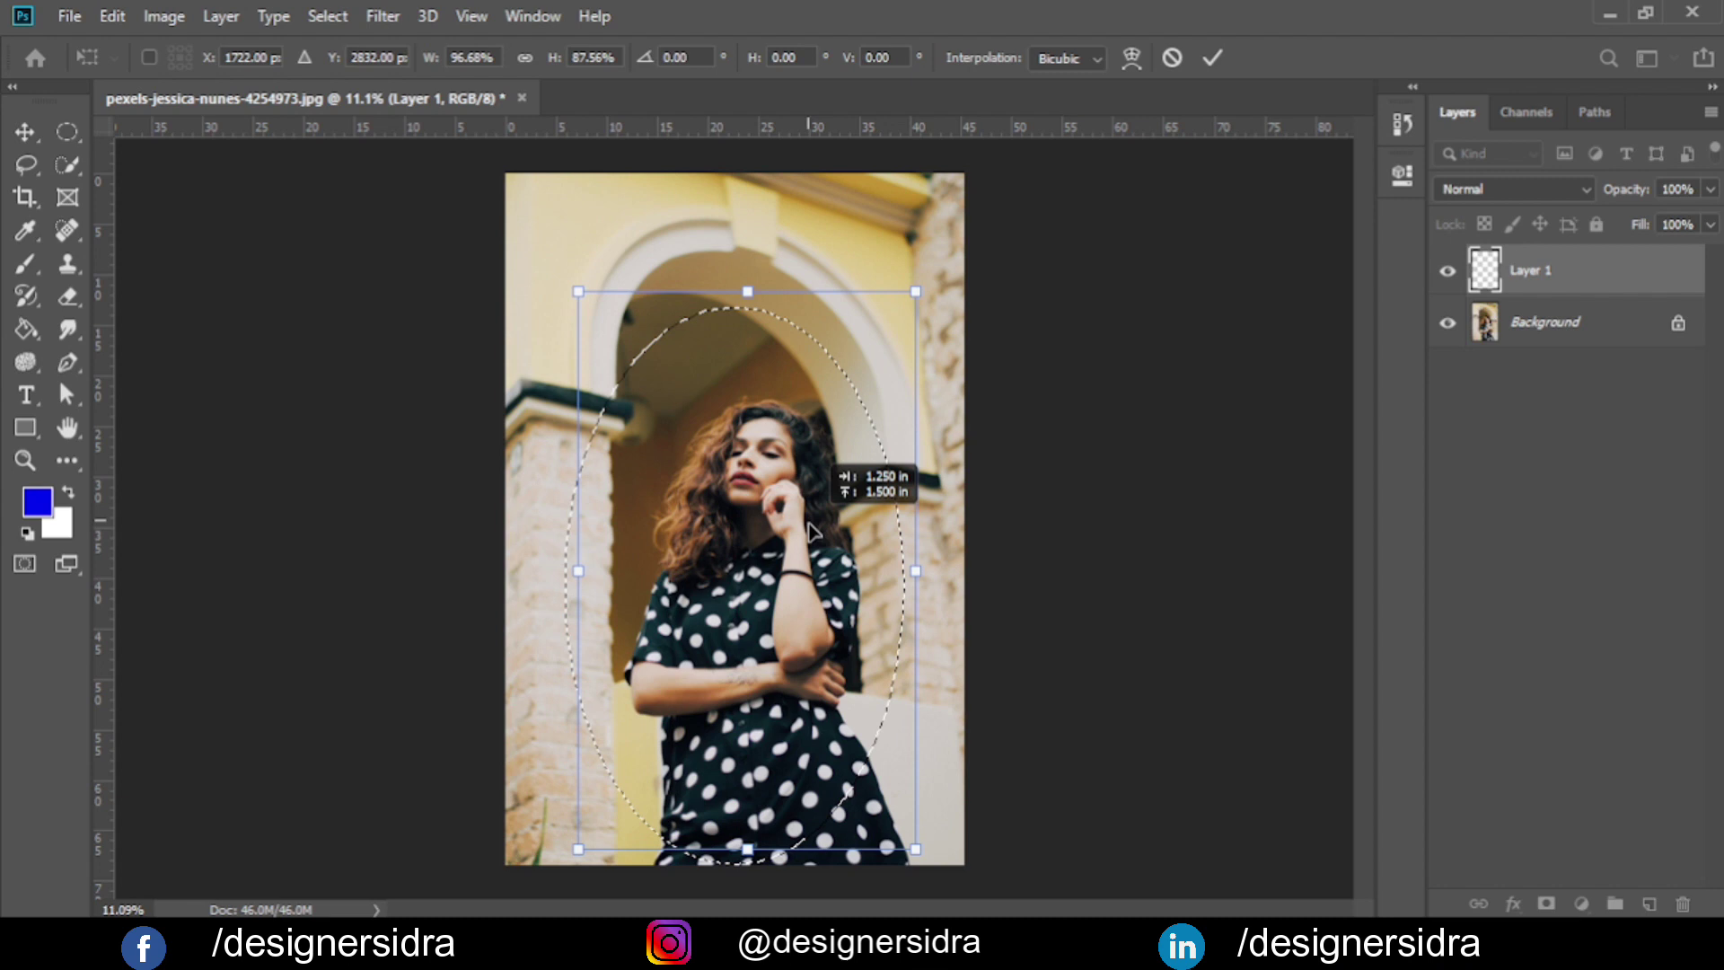
pyautogui.click(1212, 57)
# Invert the oval selection, feather it by 50 px, and try a white fill before undoing it.
pyautogui.rightClick(784, 382)
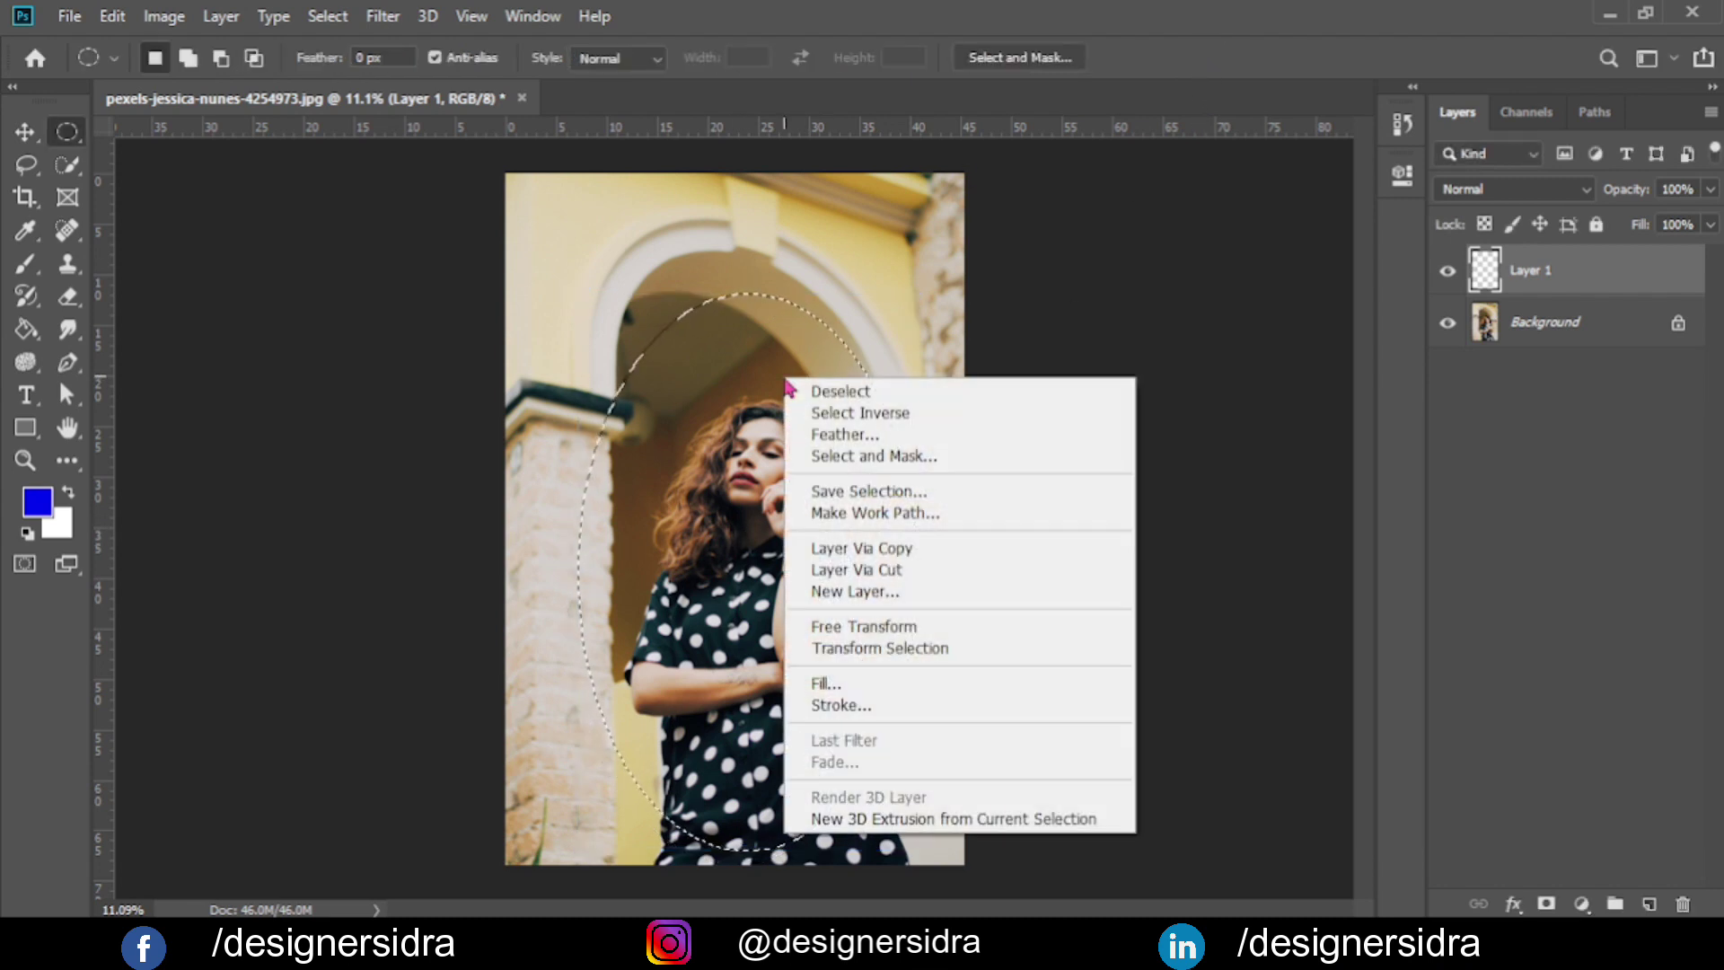
pyautogui.click(834, 420)
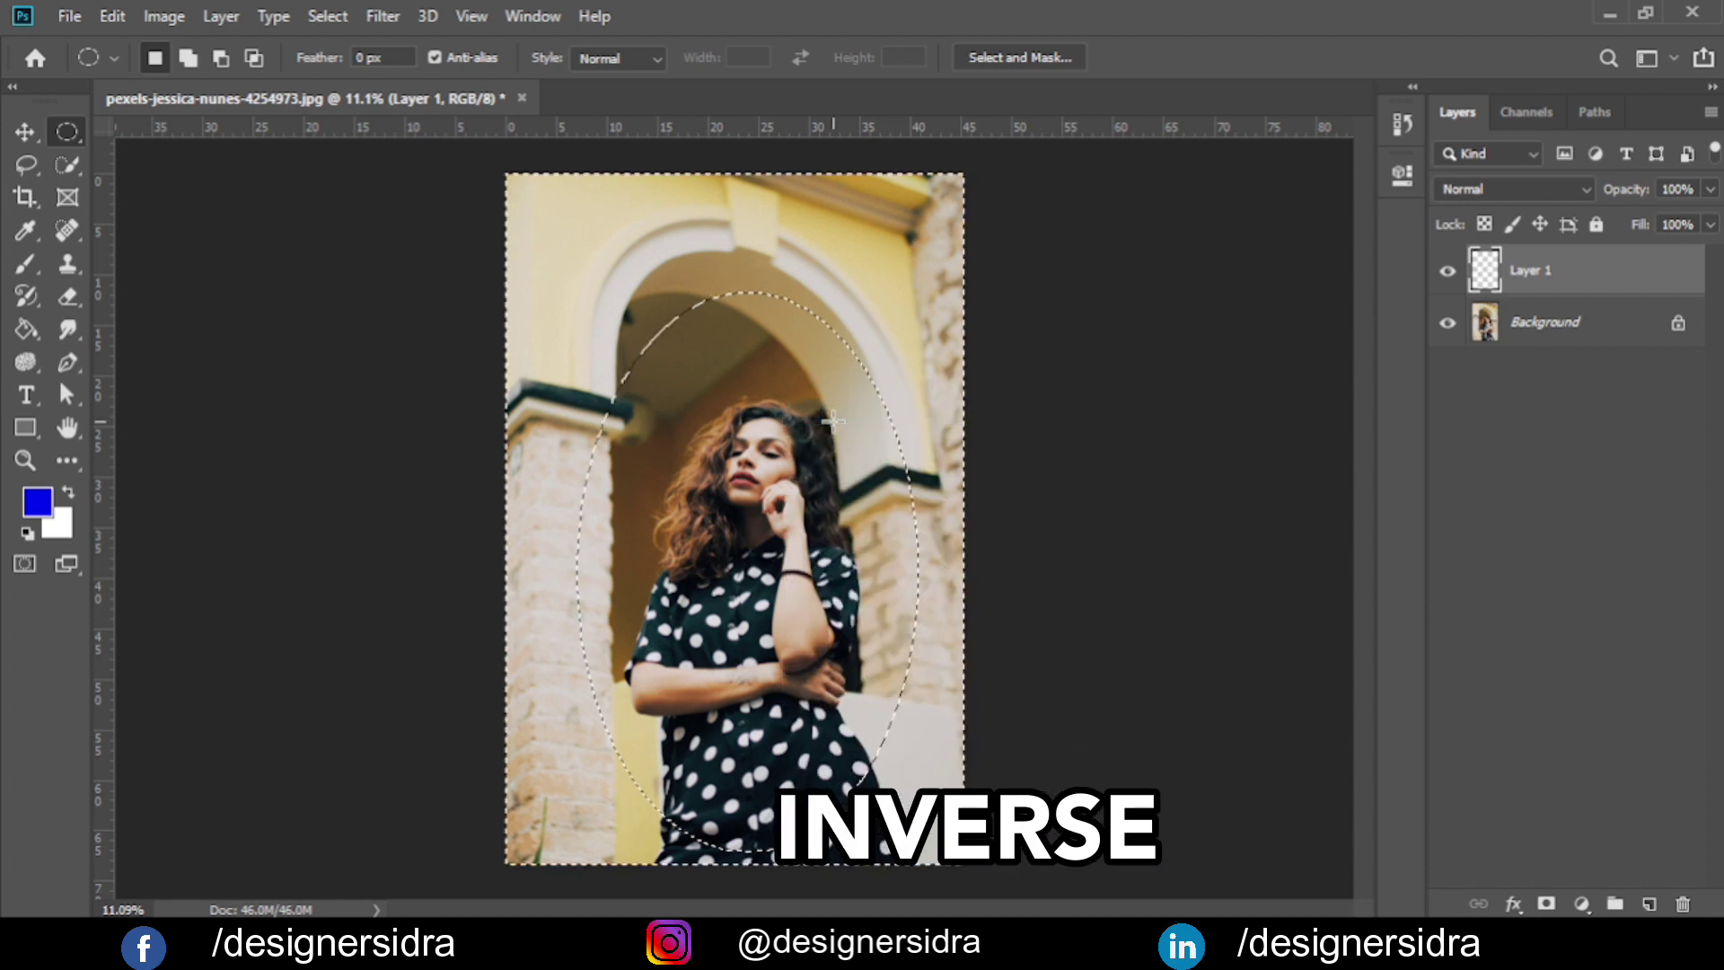
pyautogui.rightClick(716, 232)
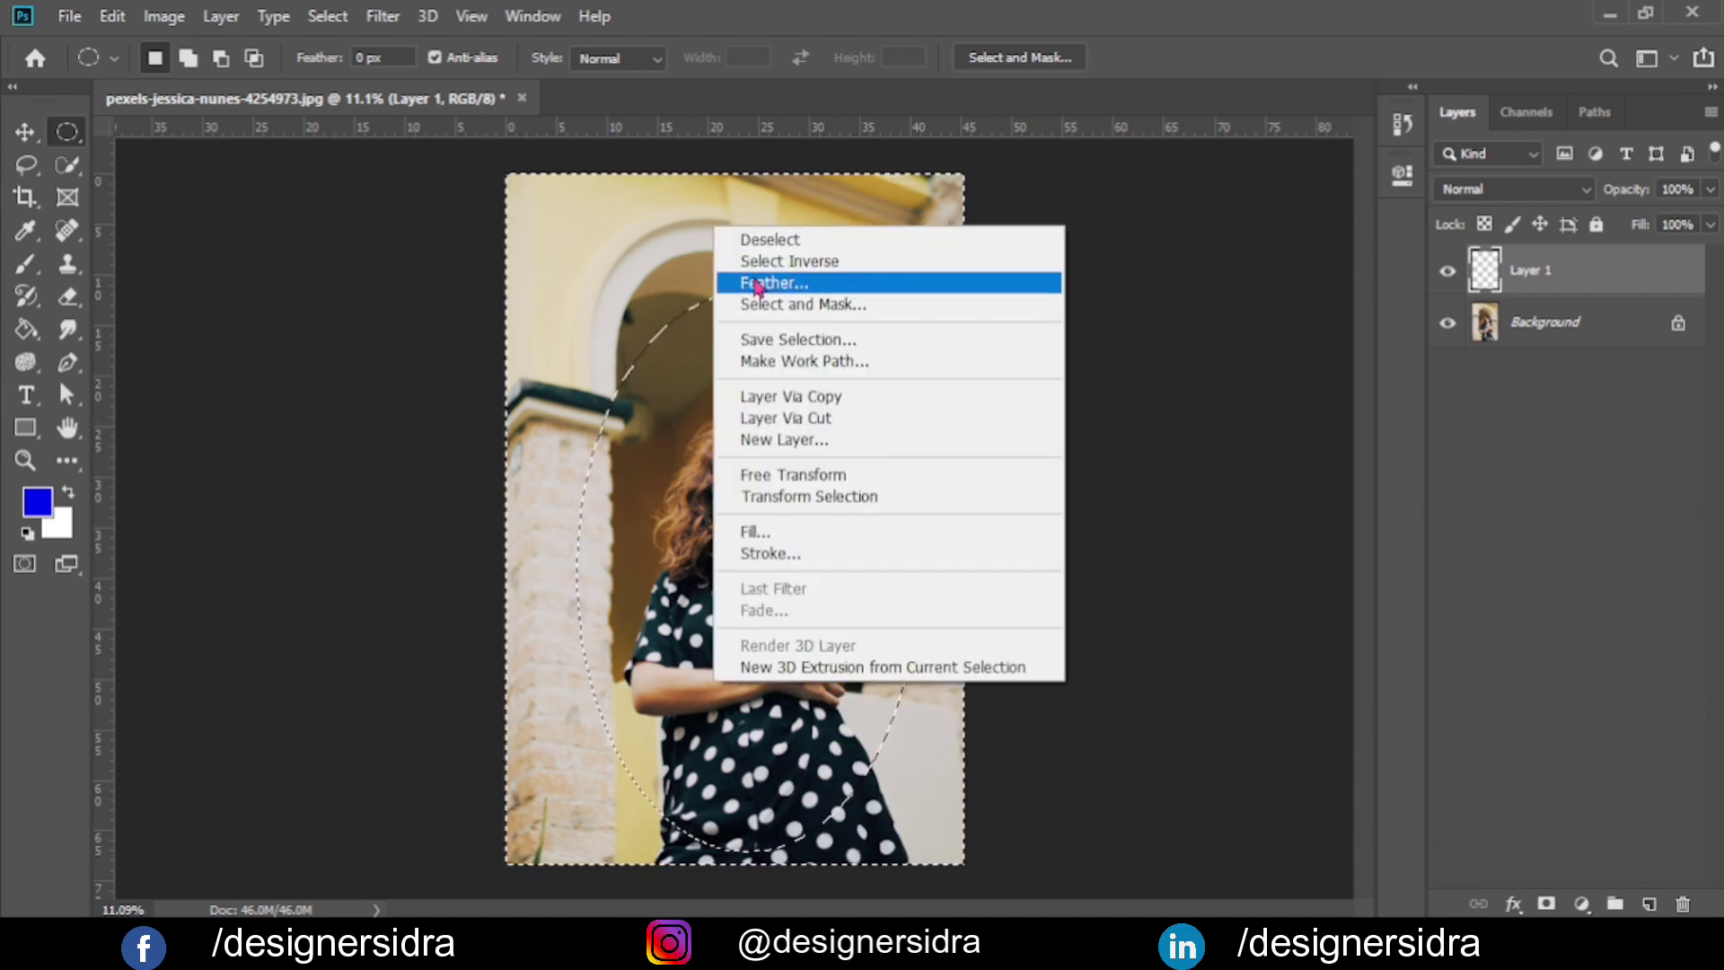
pyautogui.click(821, 284)
pyautogui.write('50')
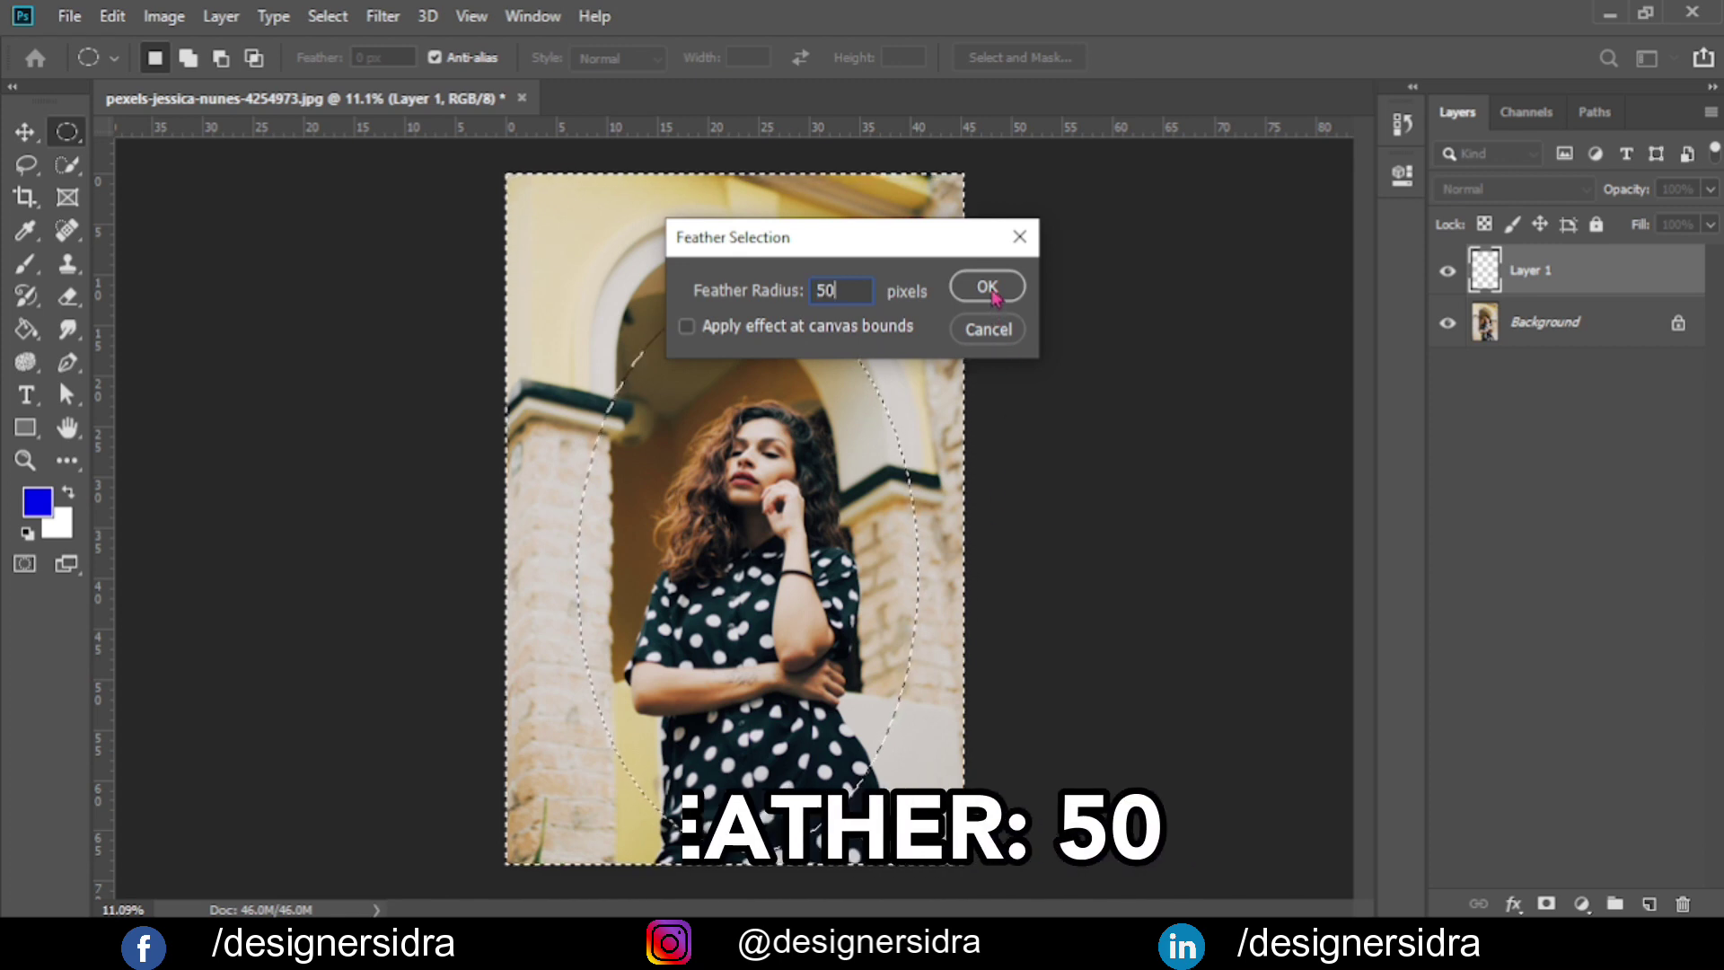
pyautogui.click(987, 286)
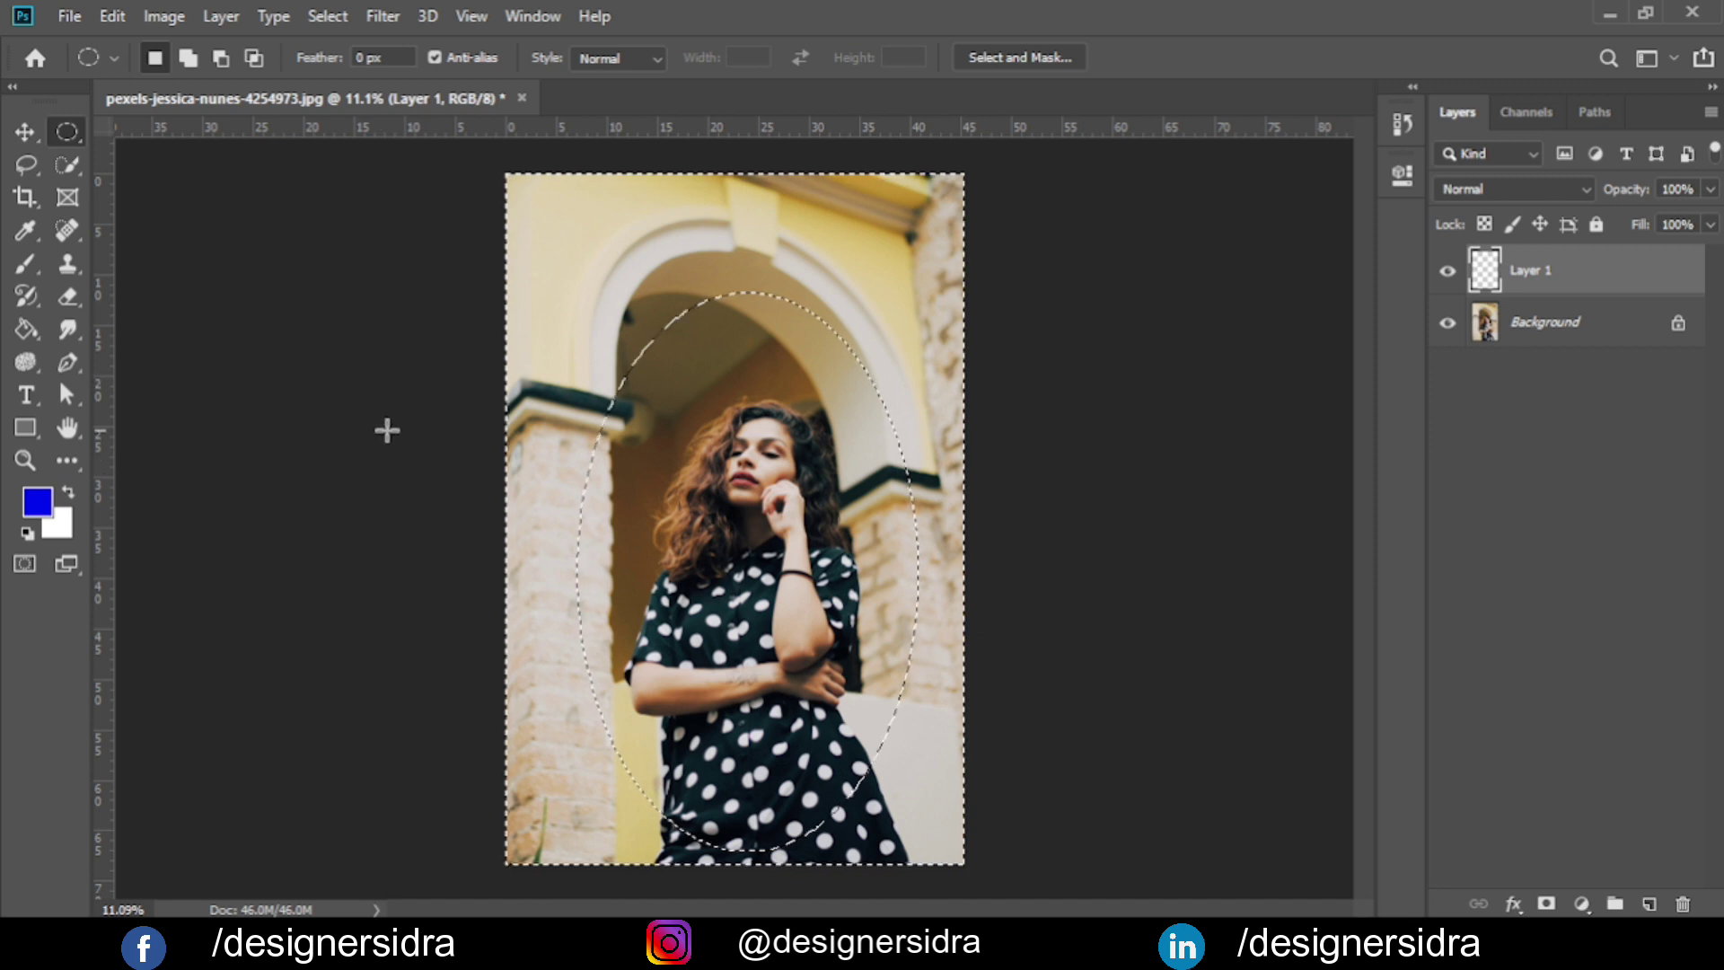
pyautogui.hotkey('ctrl', 'BackSpace')
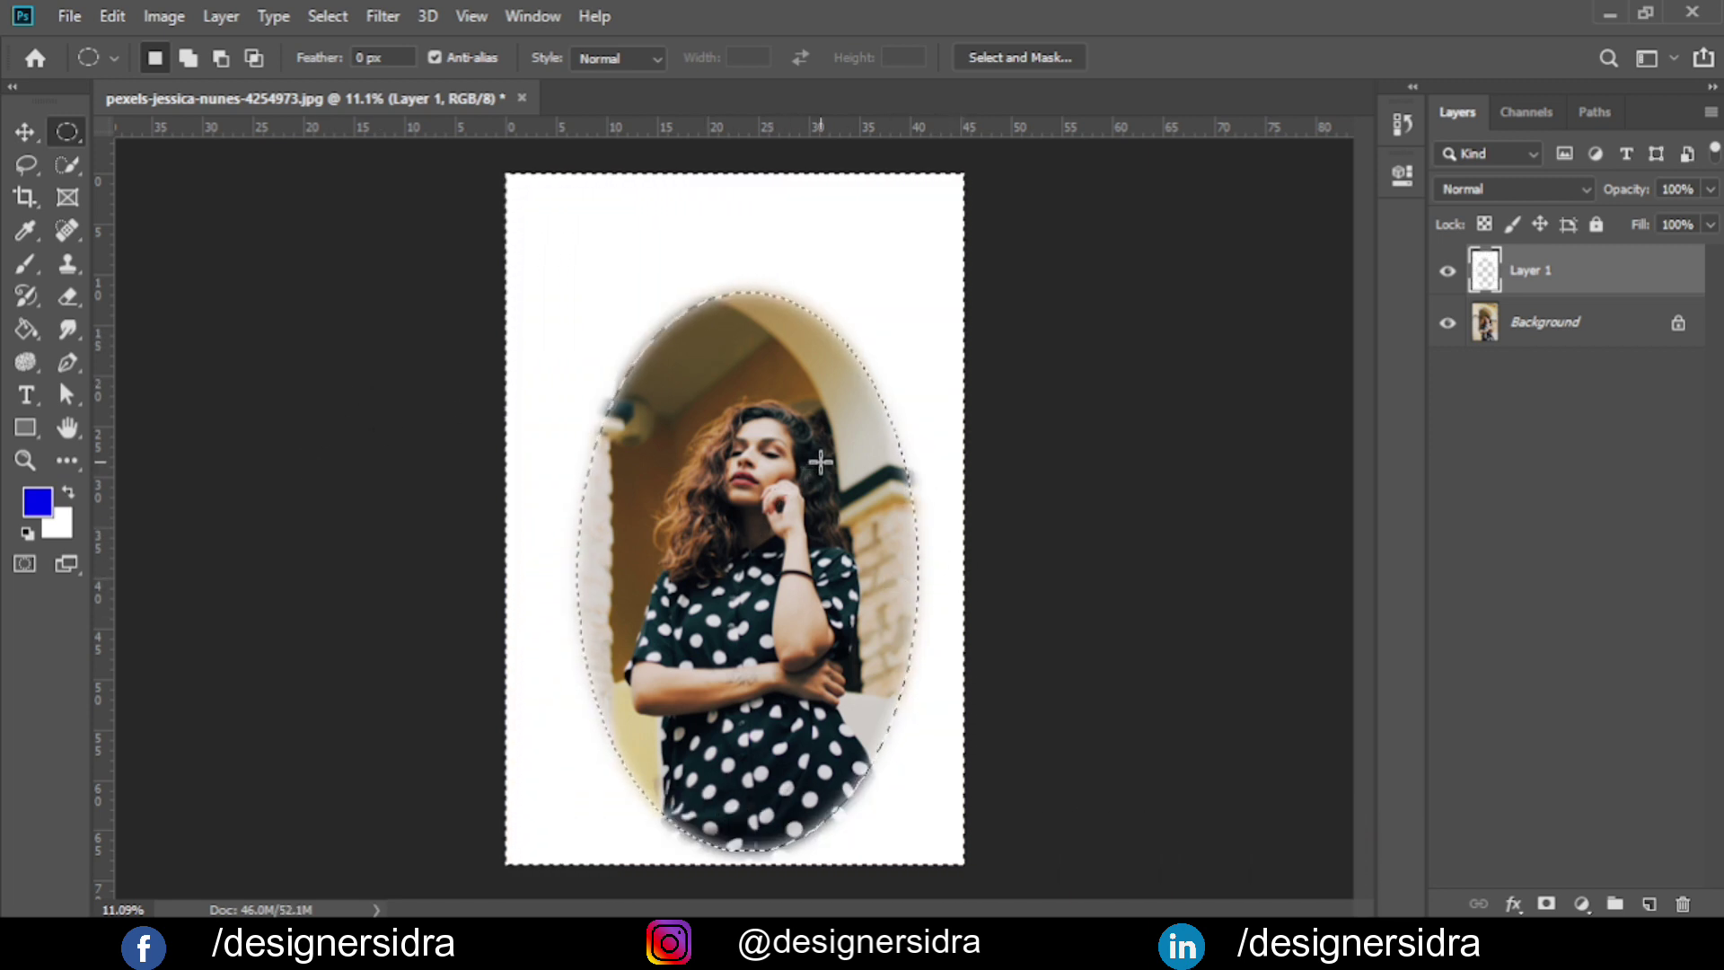
pyautogui.hotkey('ctrl', 'z')
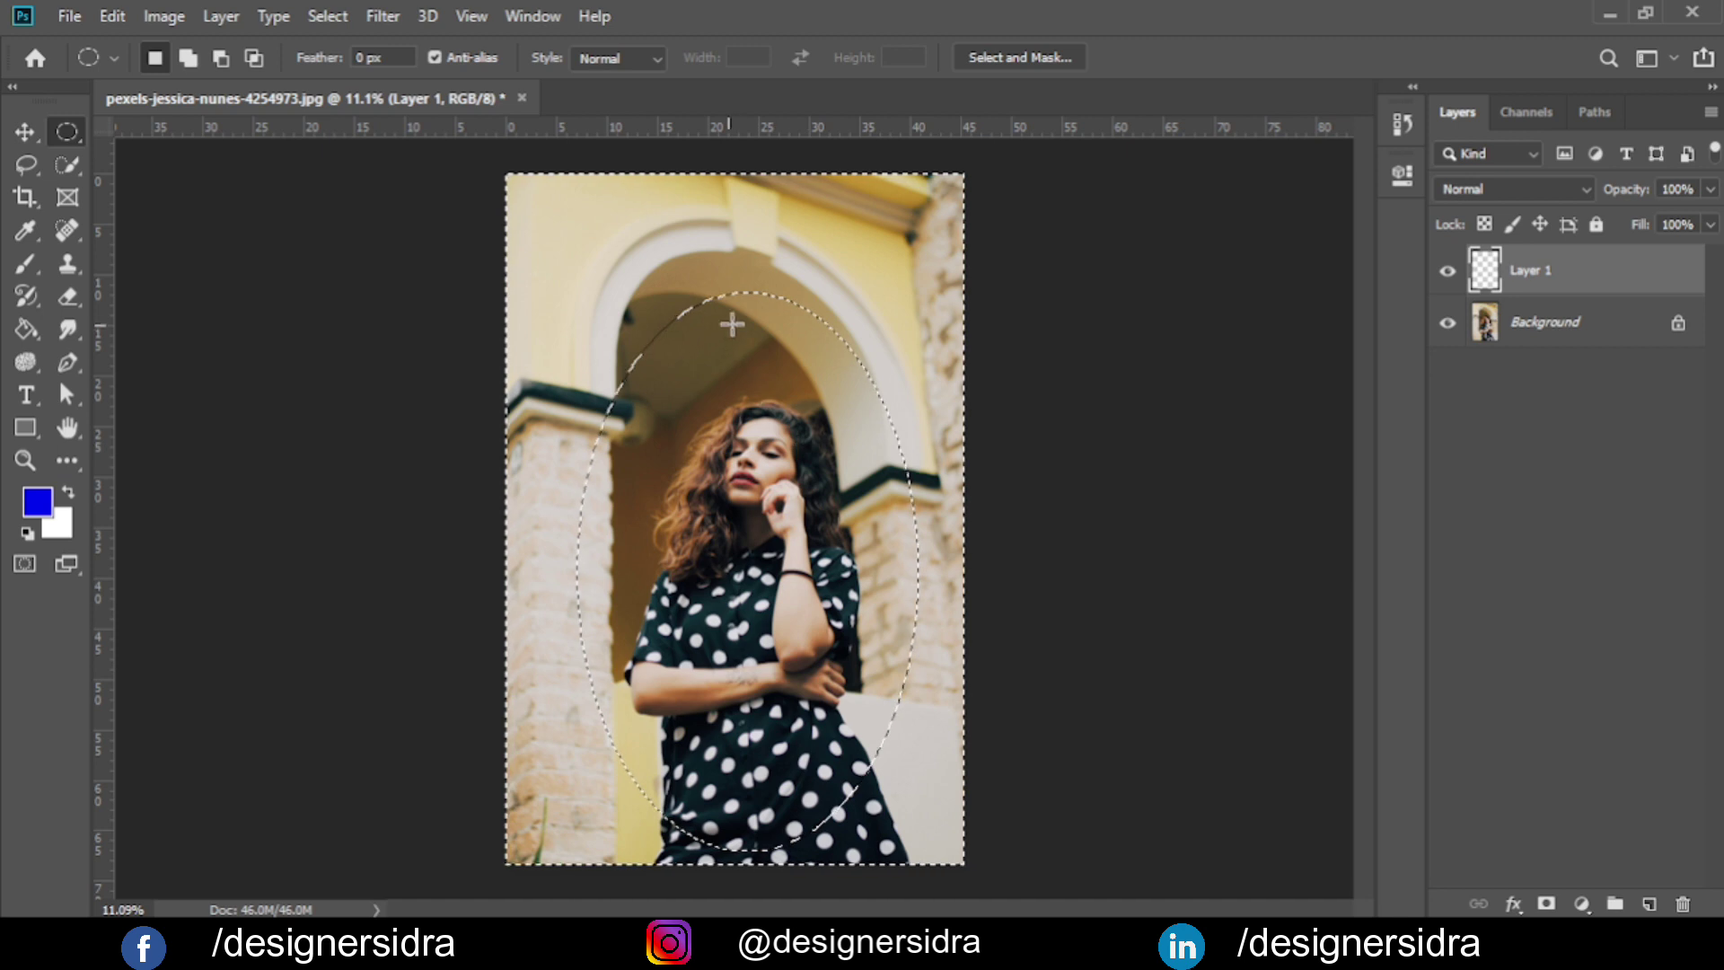
# Feather the inverted selection by 200 px, fill it with white, and deselect.
pyautogui.rightClick(763, 272)
pyautogui.click(838, 335)
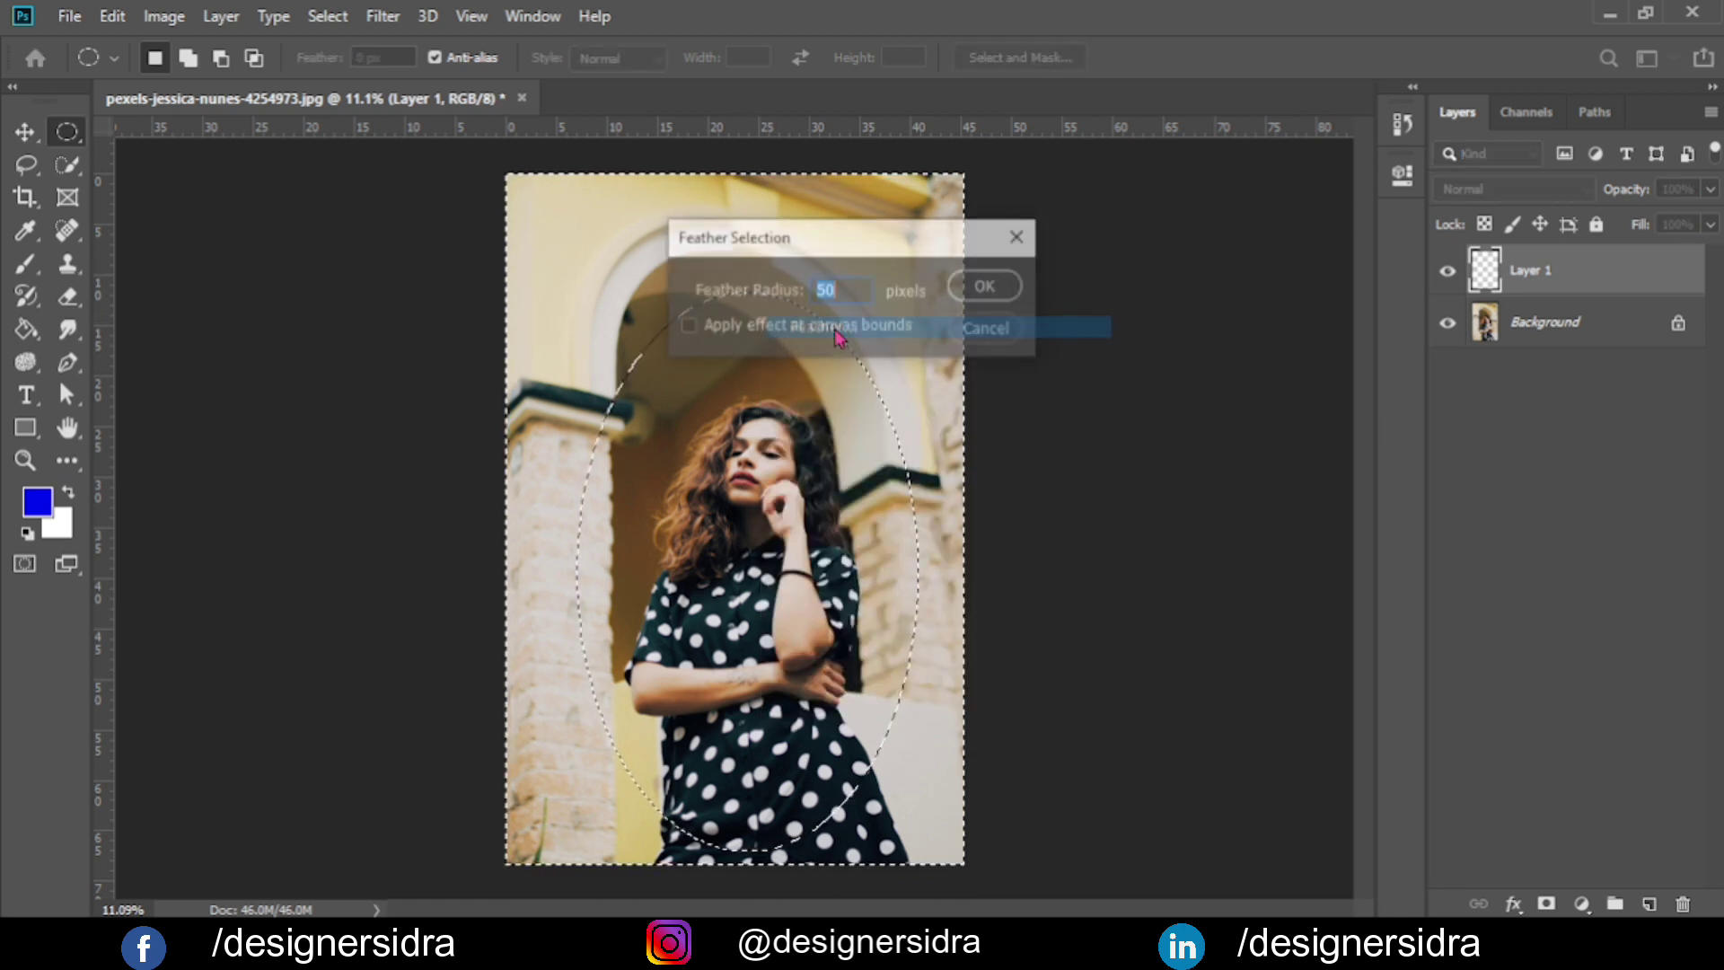
pyautogui.write('200')
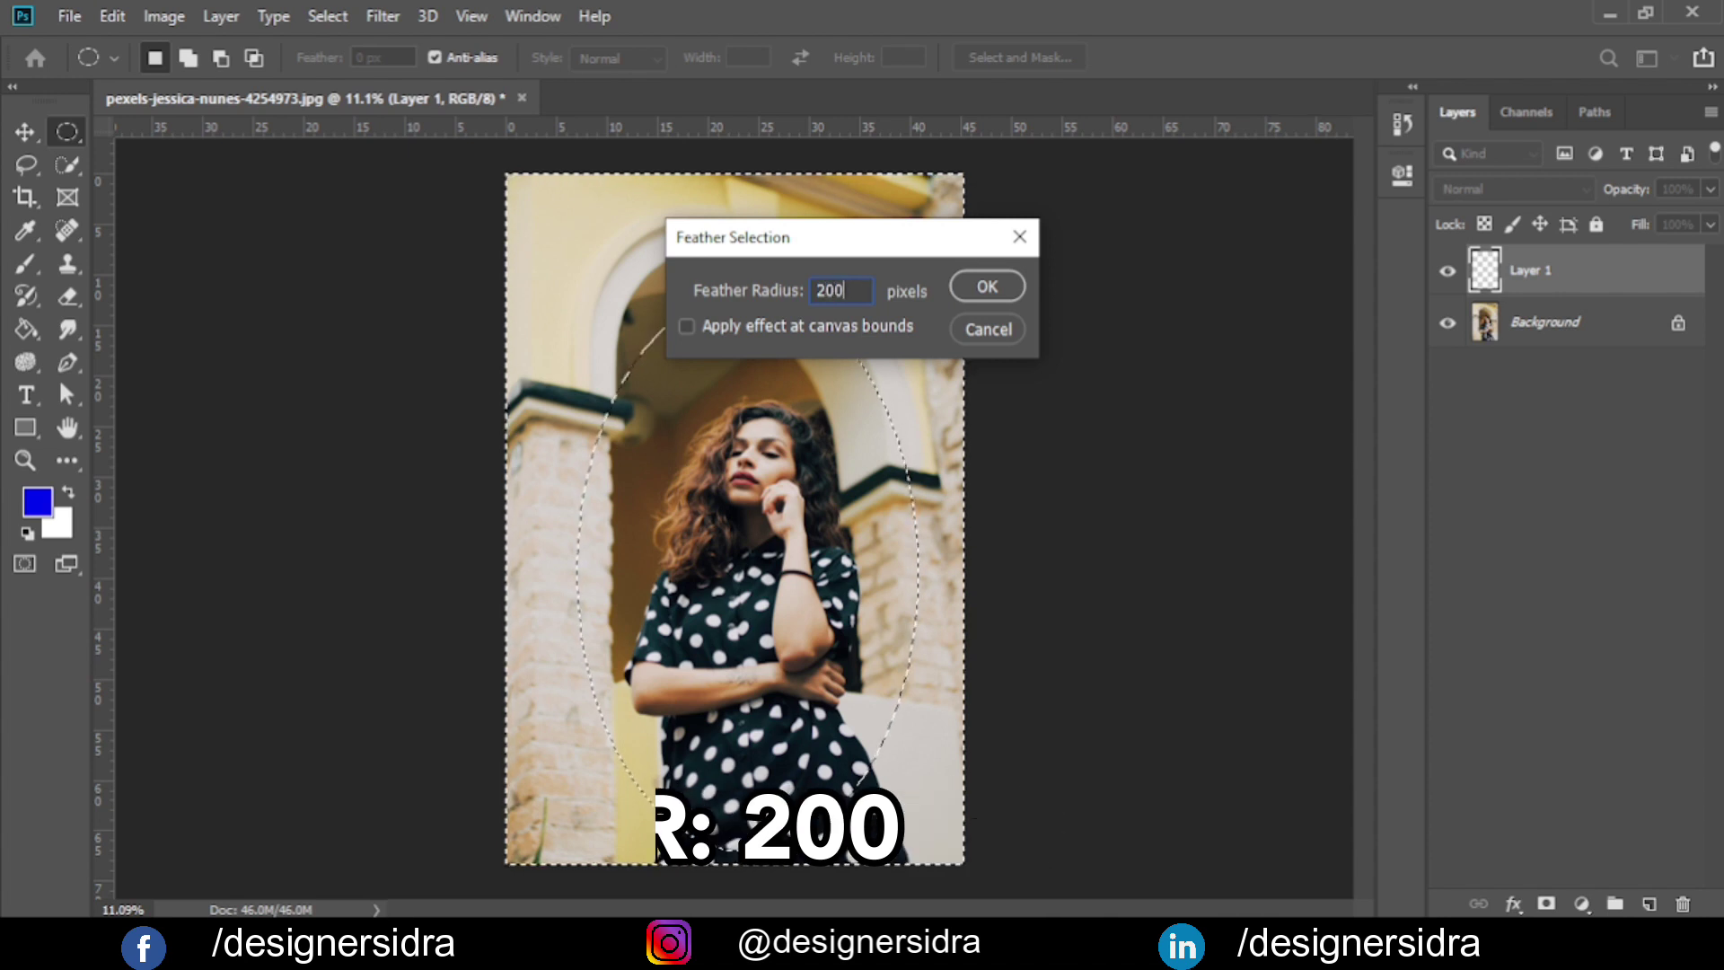
pyautogui.click(988, 286)
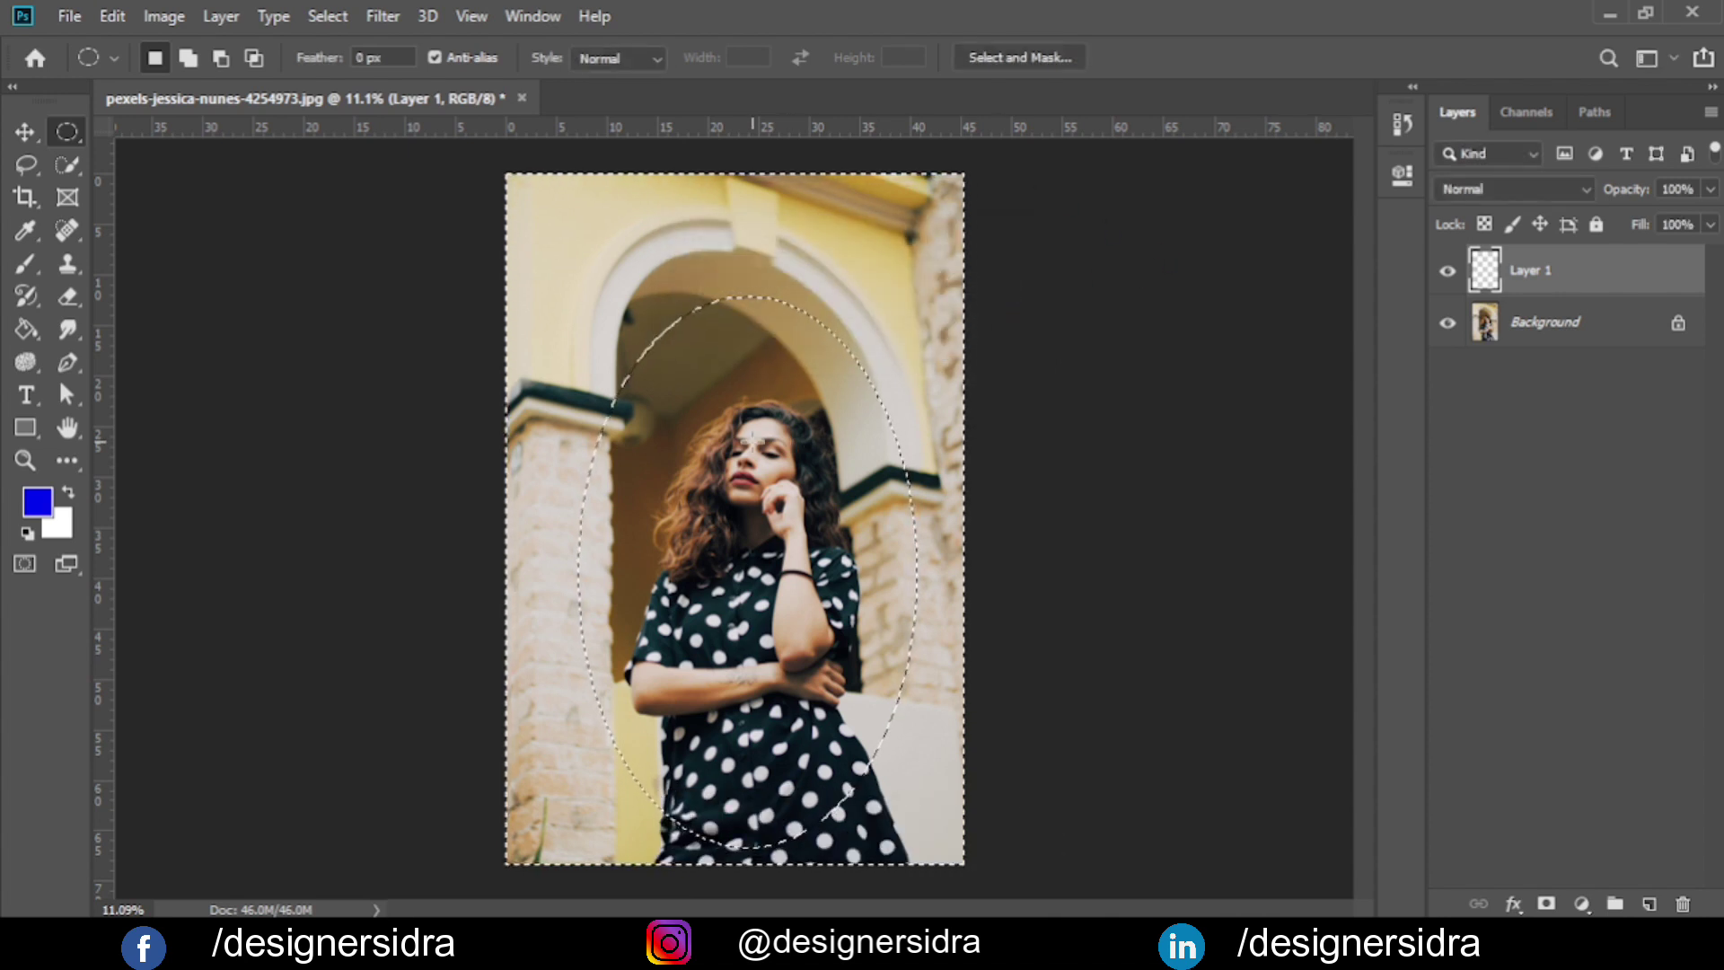
pyautogui.hotkey('ctrl', 'BackSpace')
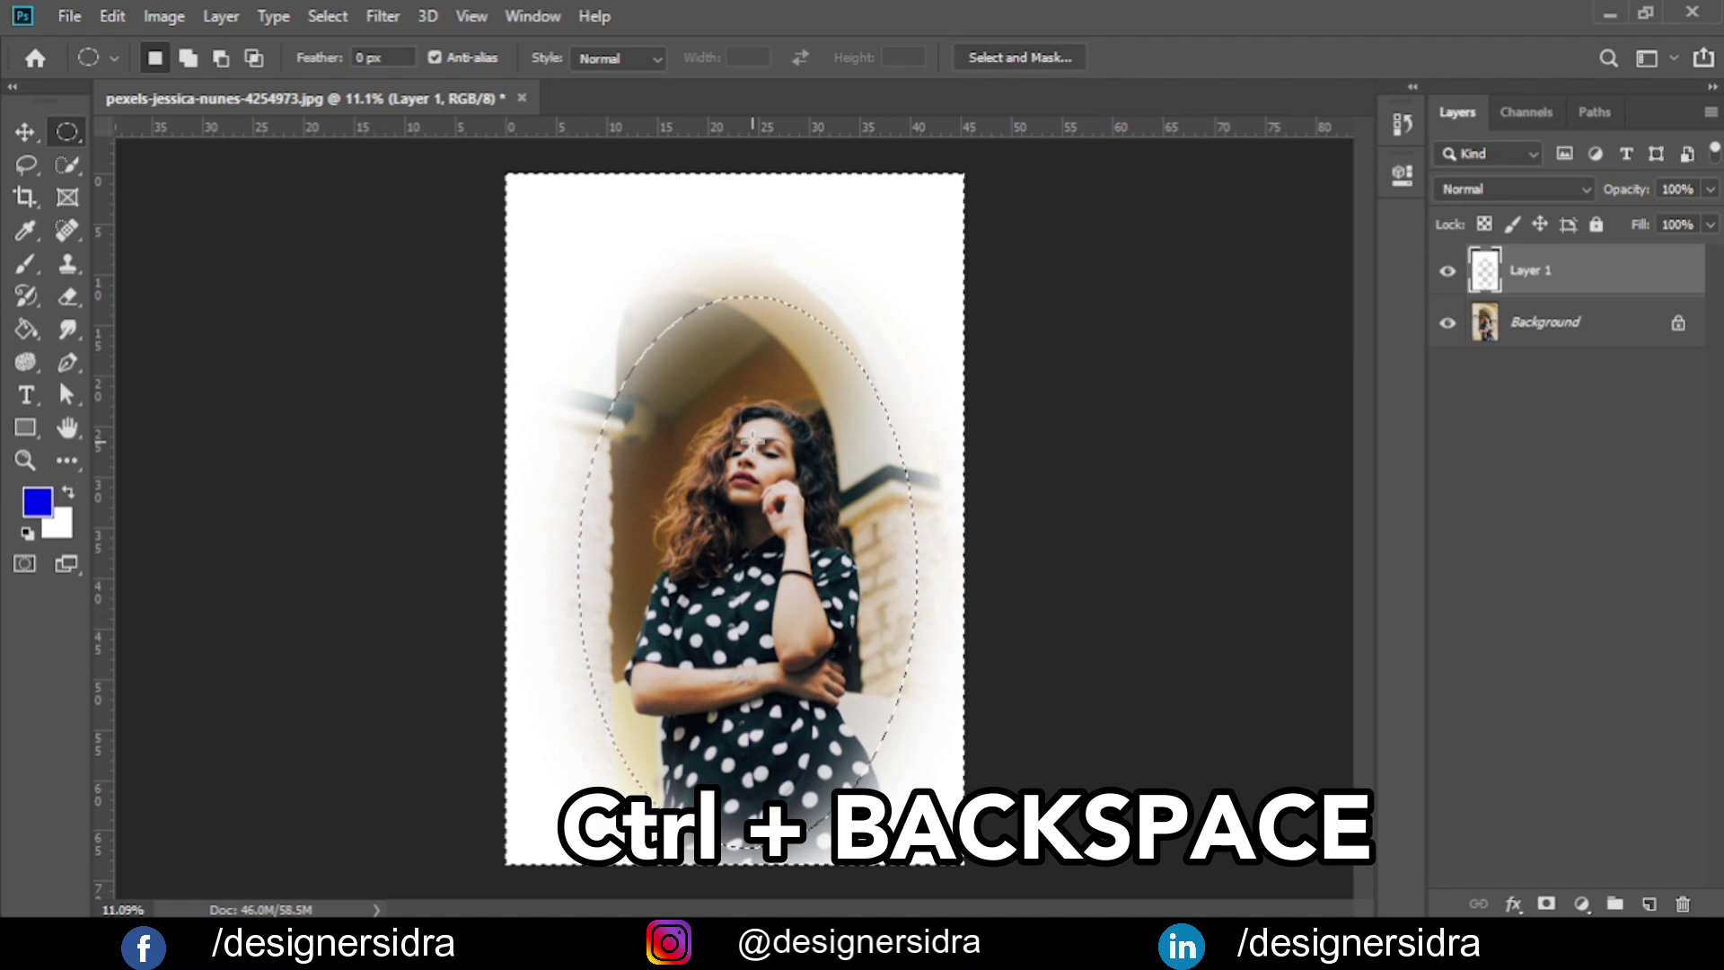
pyautogui.click(527, 338)
pyautogui.press('v')
pyautogui.scroll(1, 770, 303)
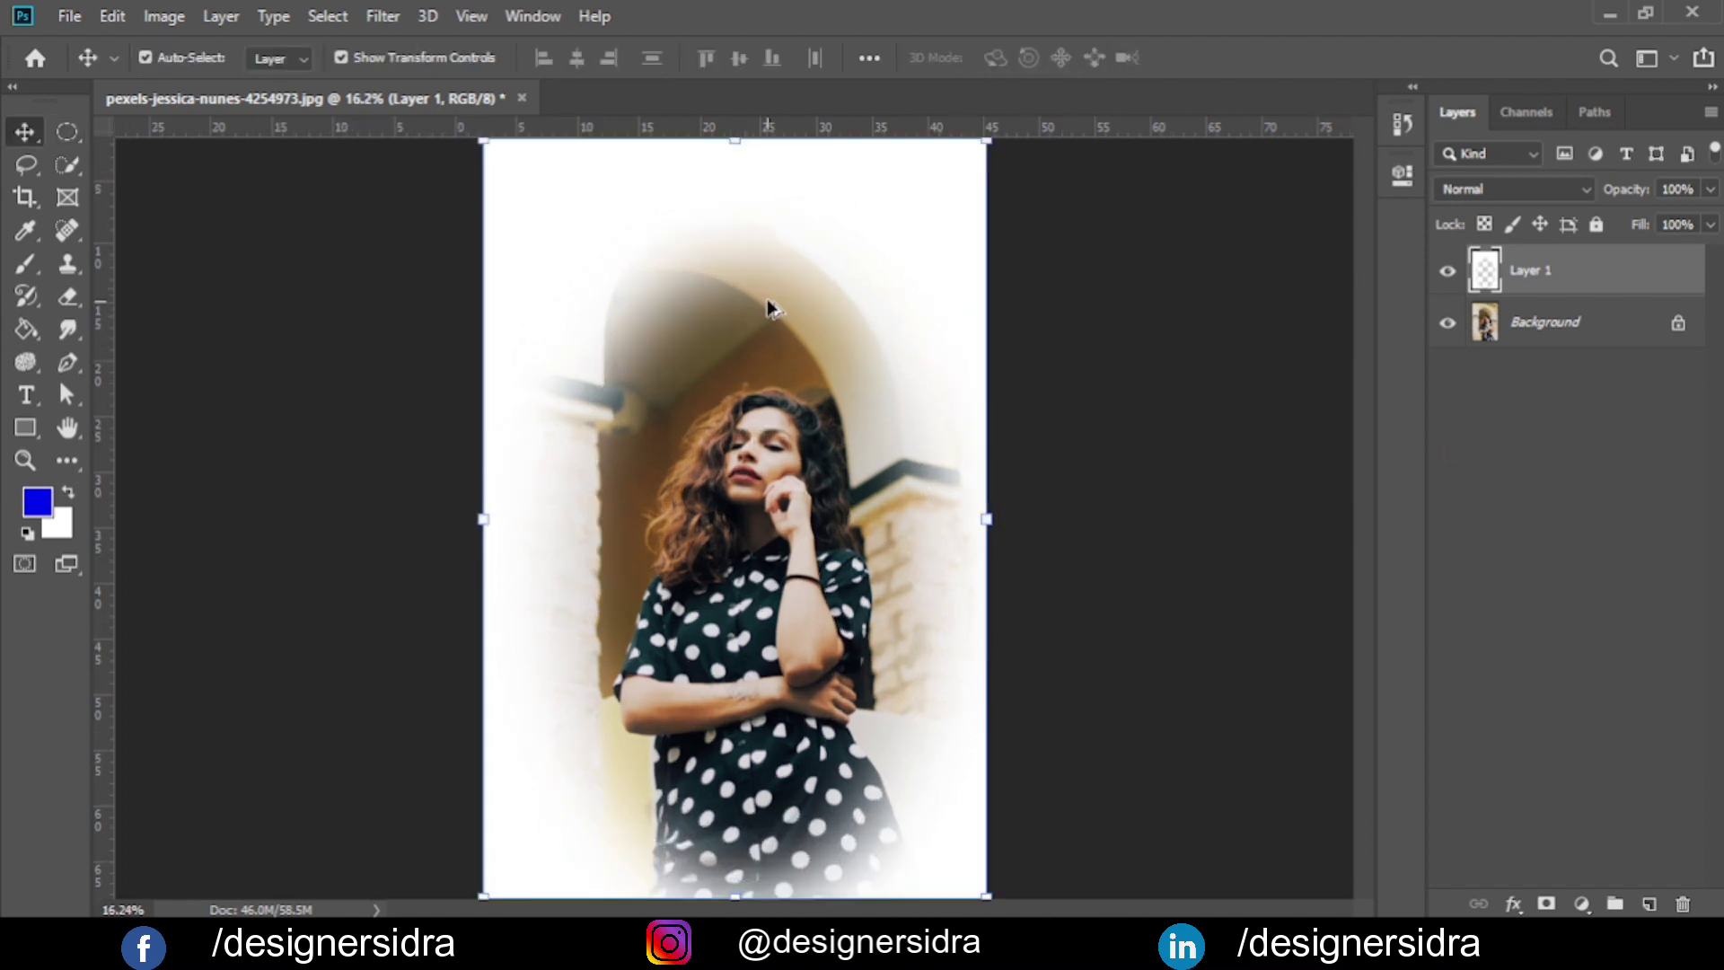
pyautogui.scroll(2, 771, 302)
pyautogui.scroll(2, 770, 300)
pyautogui.scroll(-1, 778, 309)
pyautogui.scroll(-2, 899, 368)
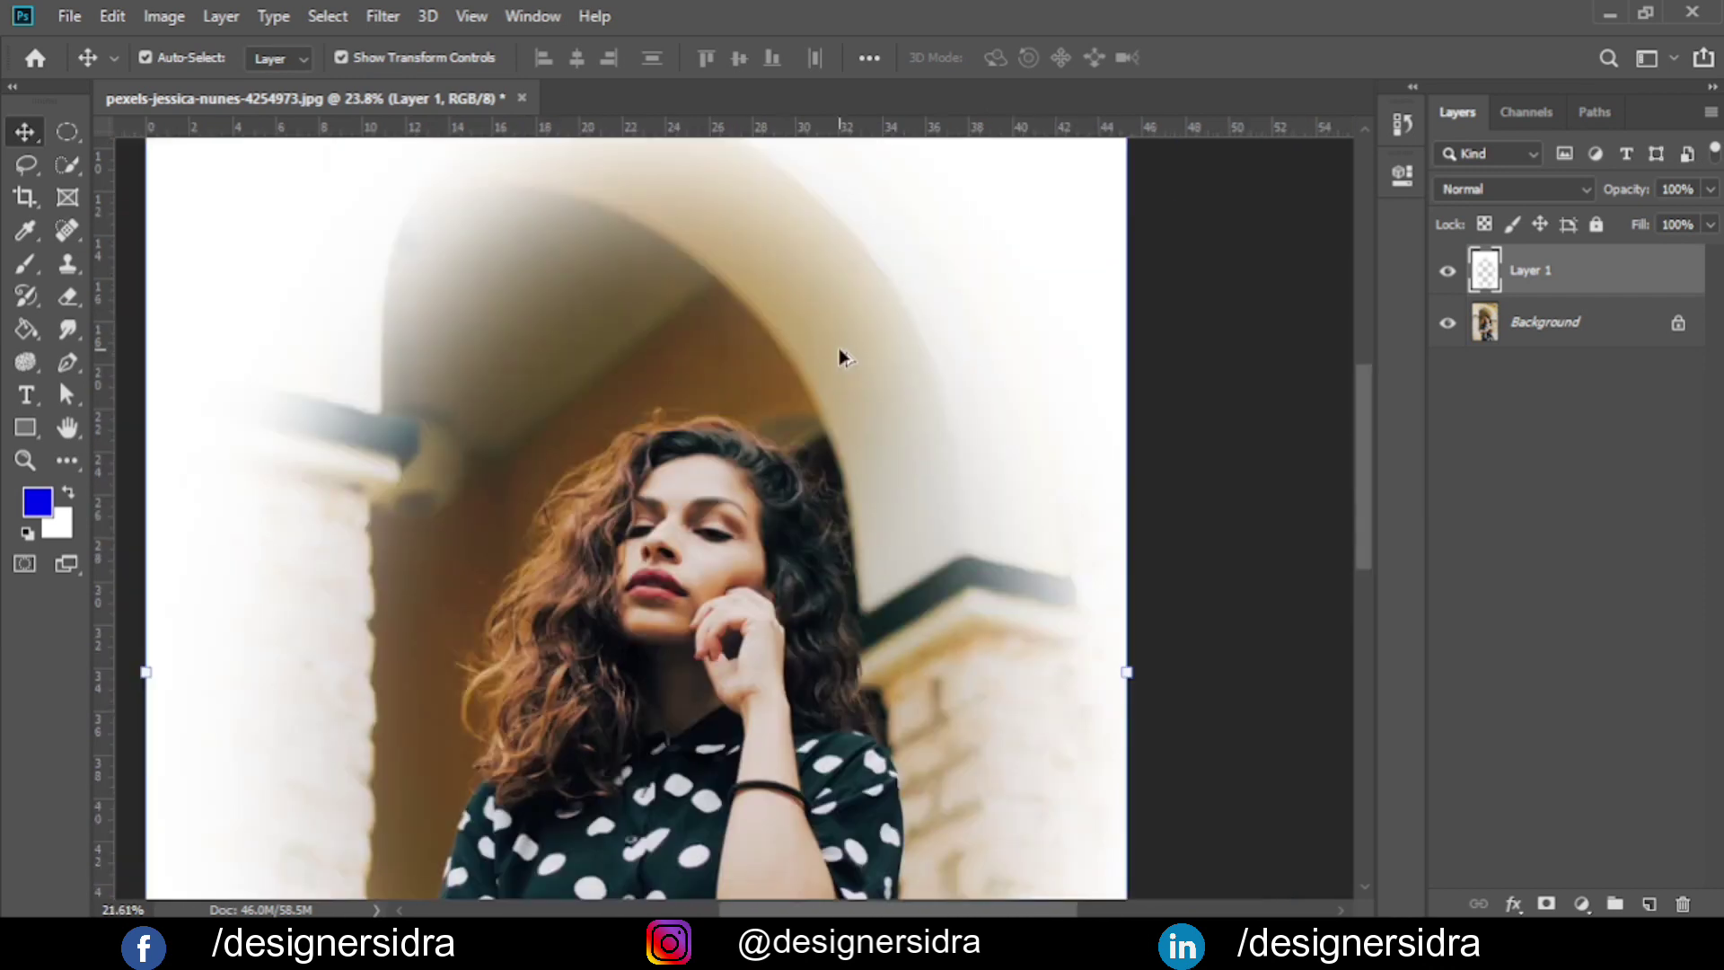
pyautogui.scroll(-1, 838, 353)
pyautogui.scroll(-1, 849, 359)
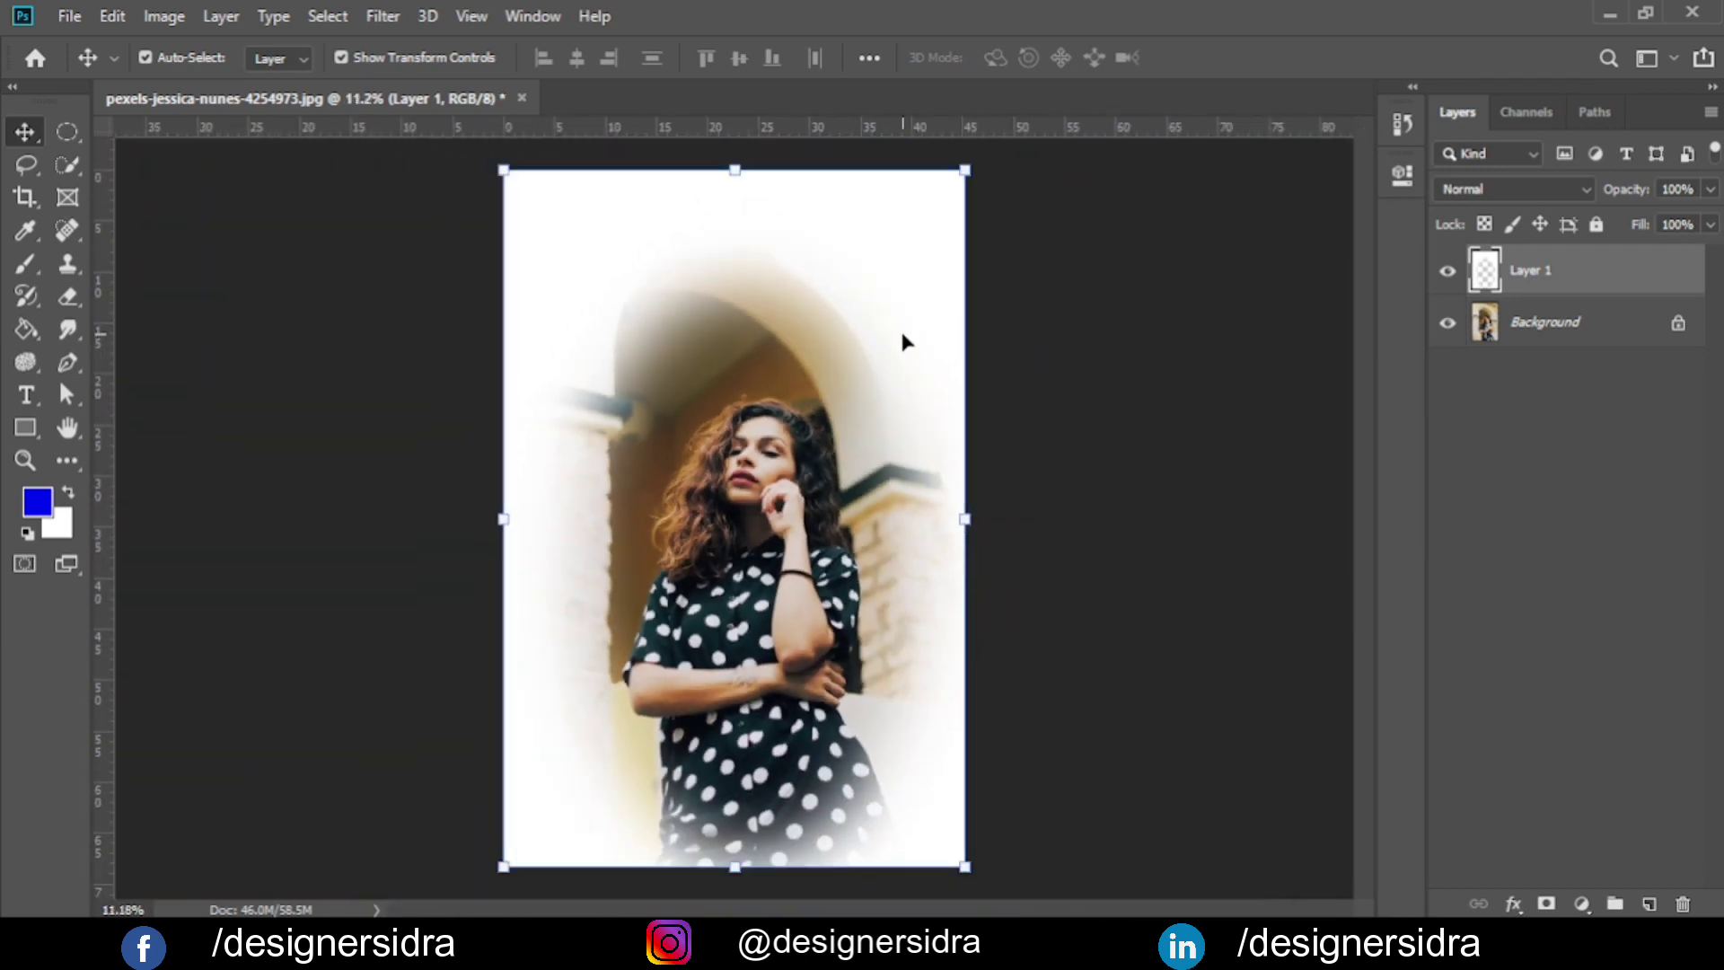